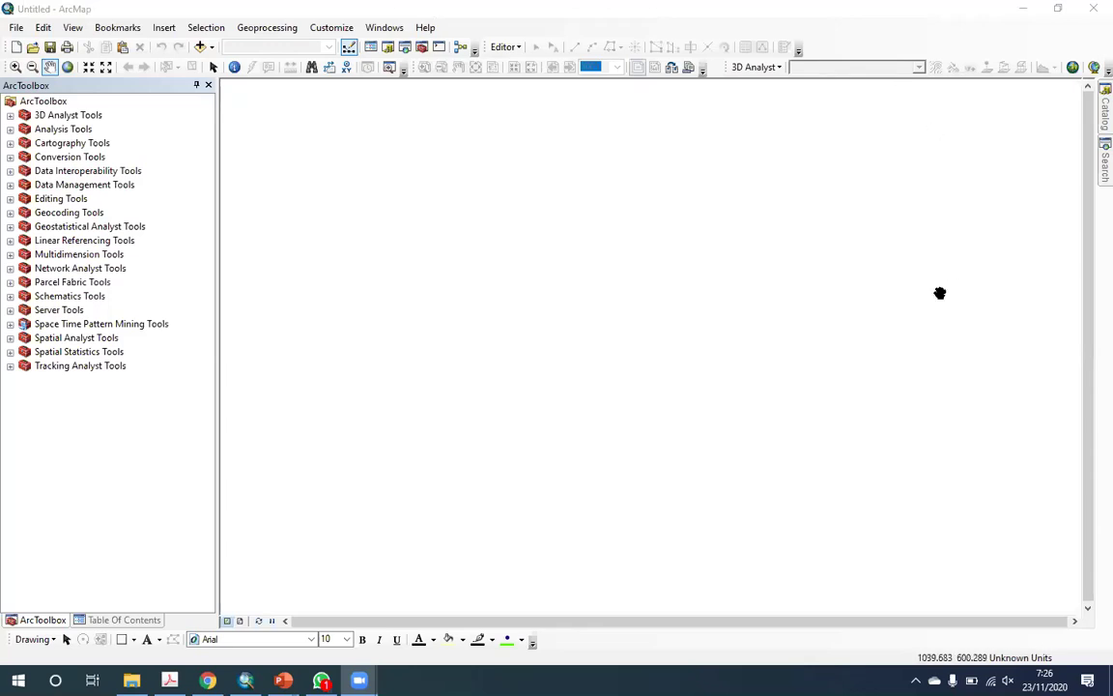
drag(939, 293, 1000, 154)
drag(502, 246, 435, 206)
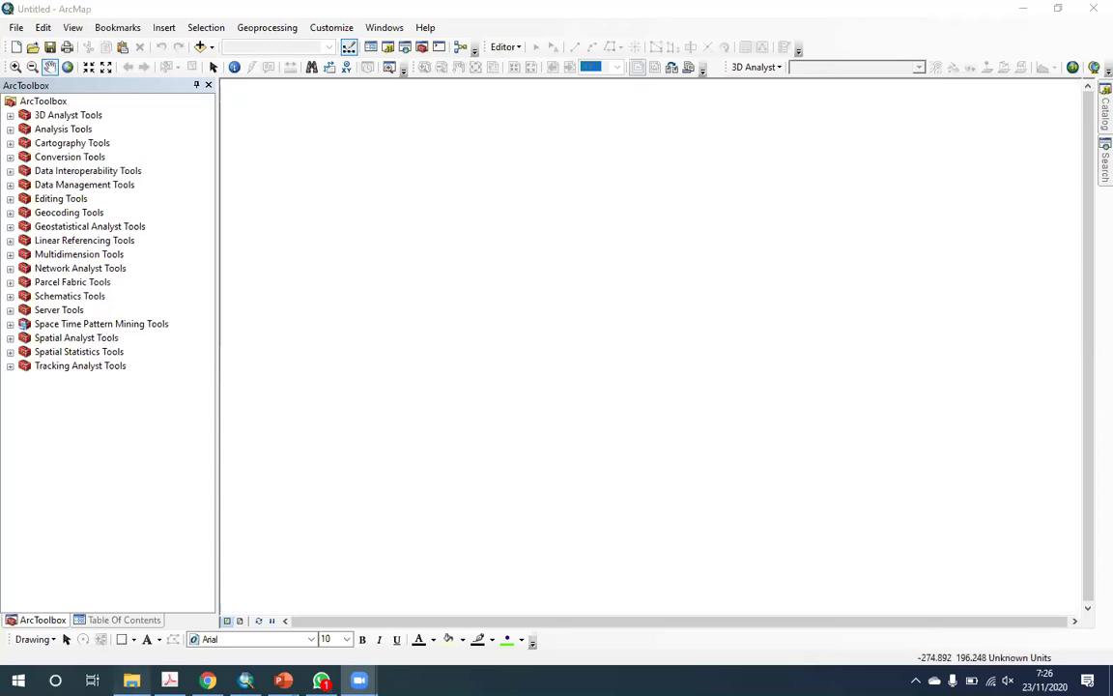
- Switch to File Explorer and open the 23 Nov 2020 folder inside Bahan Ajar, UNJANI, Tahun Ajaran 2020-2021, SP Hidrologi
key(alt+Tab)
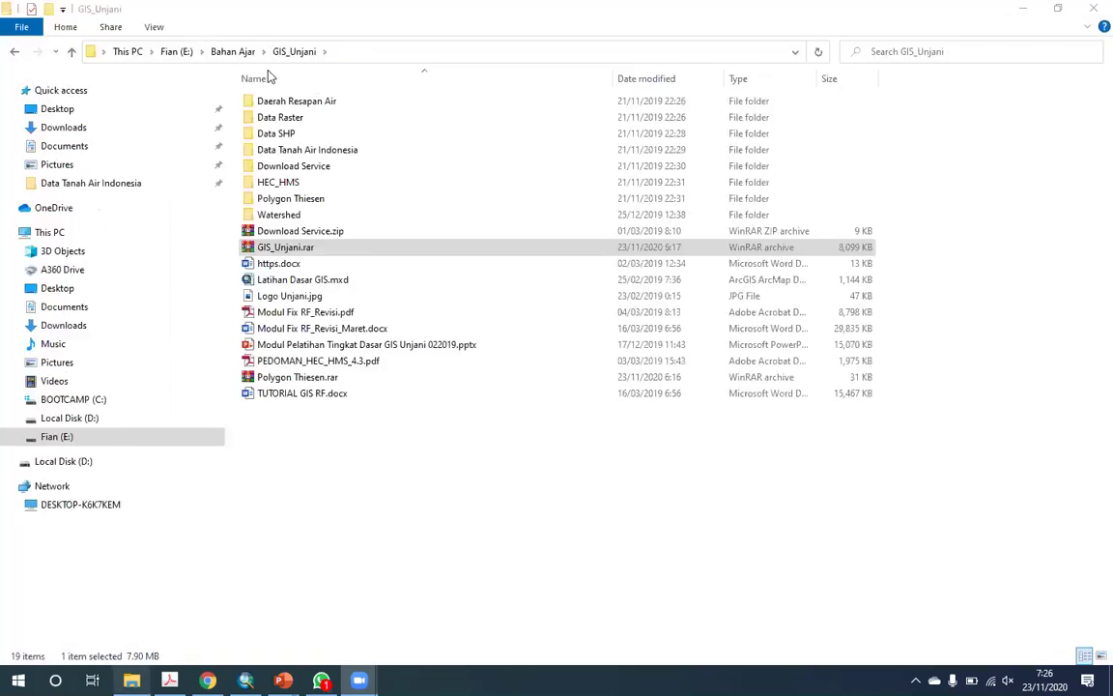
double_click(308, 246)
double_click(340, 392)
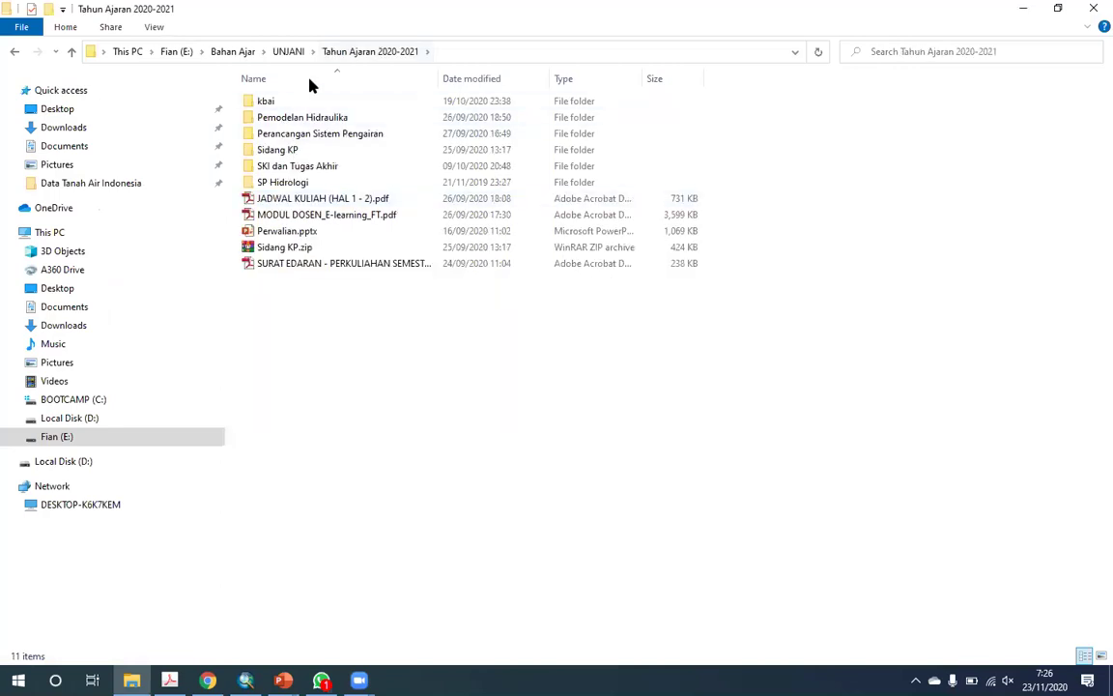
double_click(312, 183)
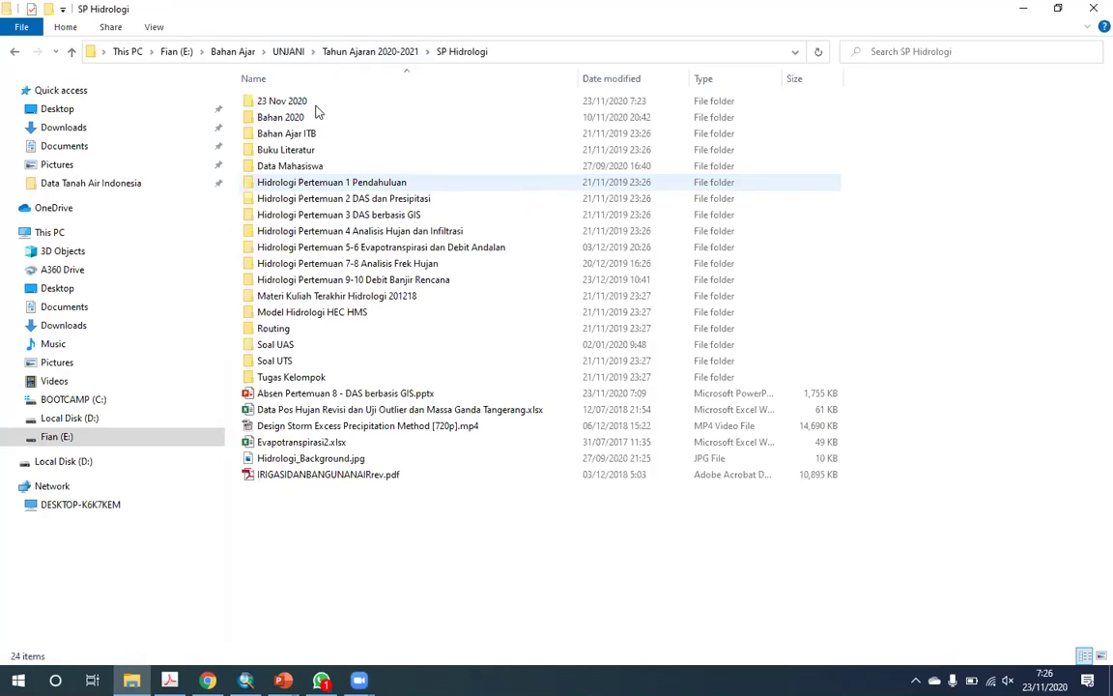
double_click(300, 102)
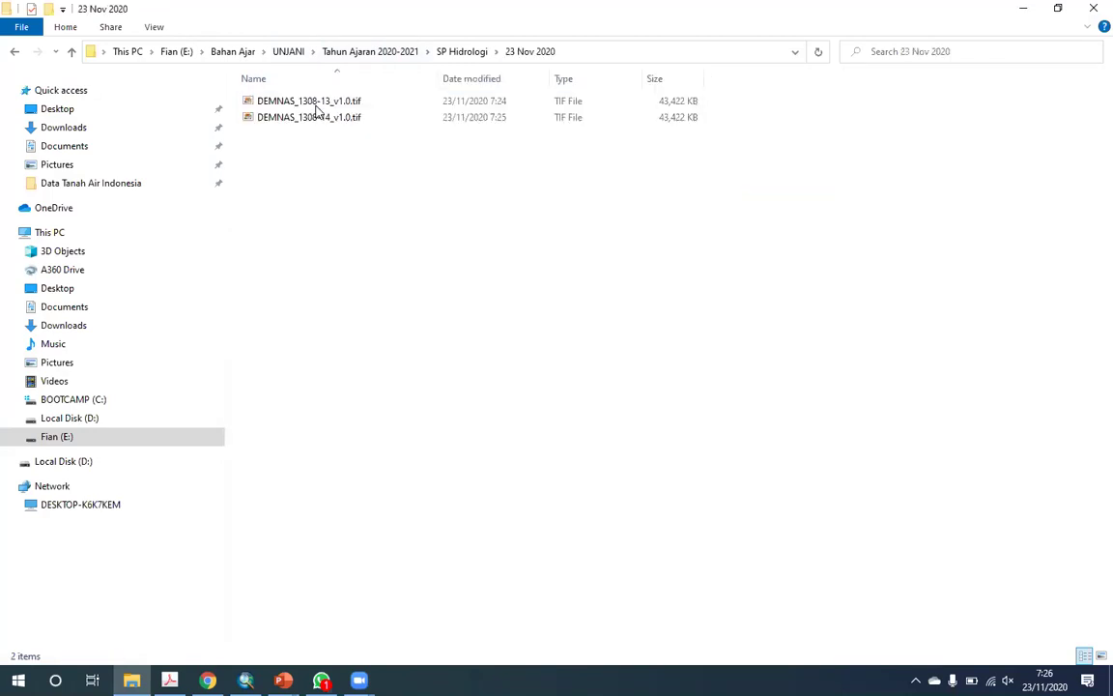
- Bring the DEMNAS TIF rasters from File Explorer into the ArcMap map and remove them from the layer list
drag(332, 157, 249, 688)
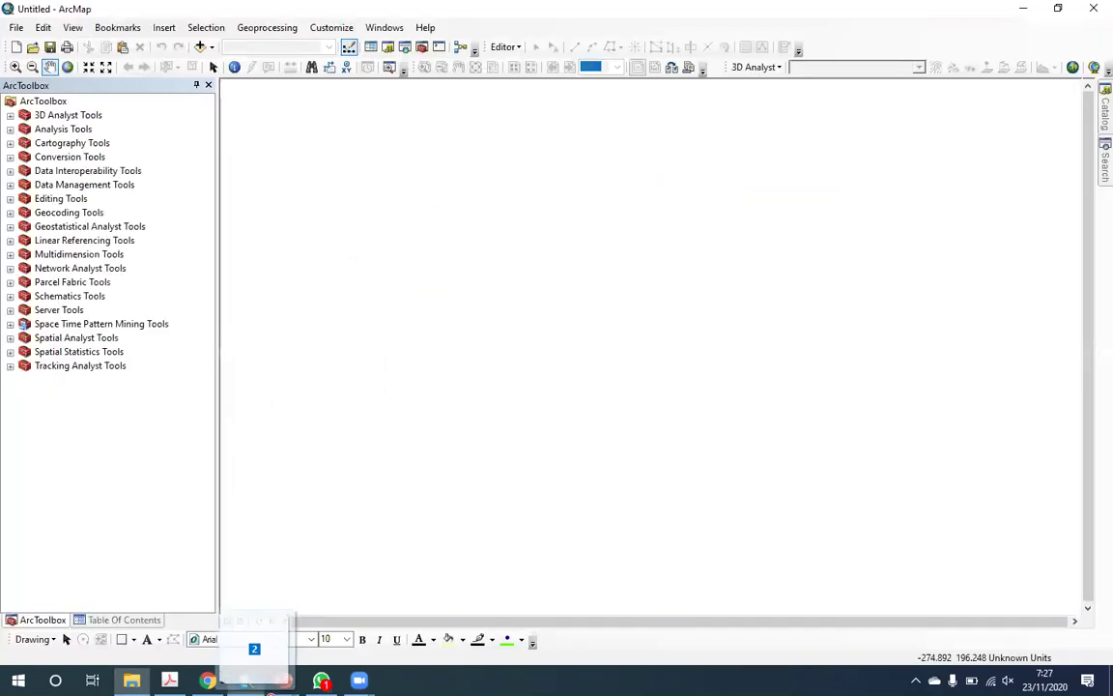
drag(248, 688, 470, 173)
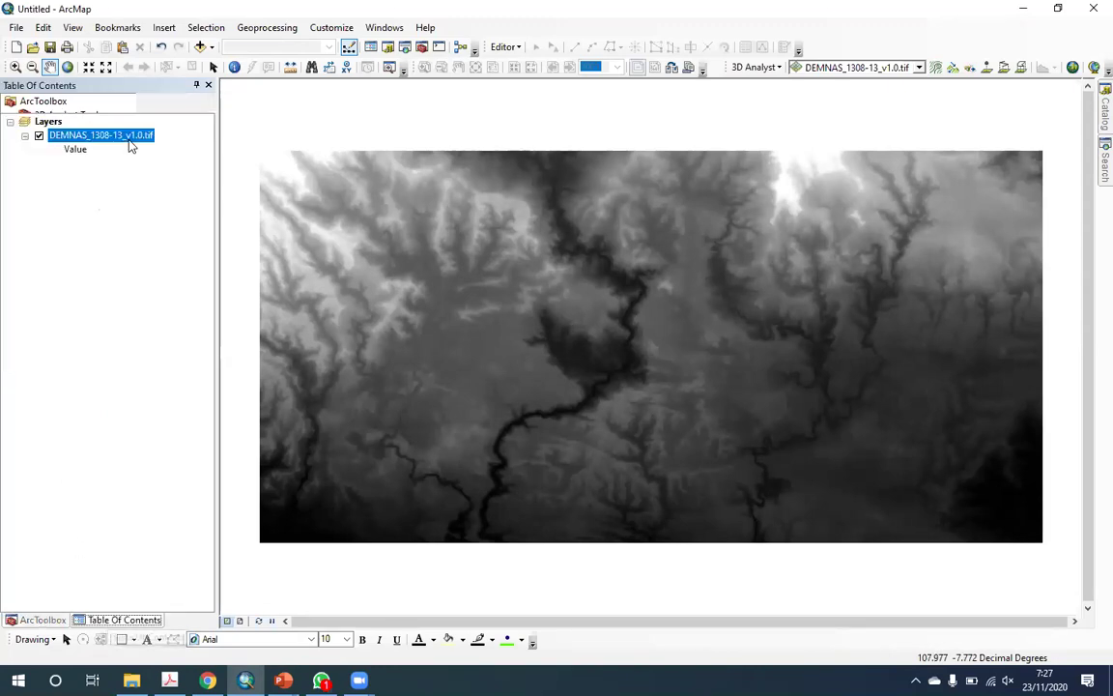
key(Delete)
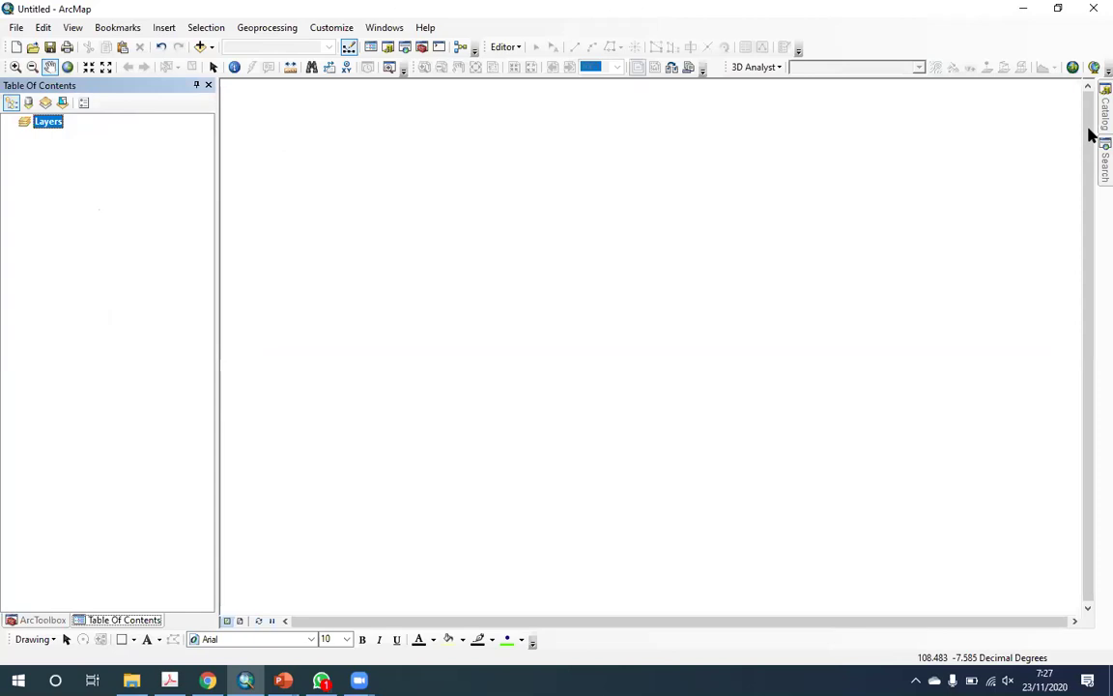
- Browse the Catalog on E:\ to the 23 Nov 2020 folder in Bahan Ajar, UNJANI, Tahun Ajaran 2020-2021, SP Hidrologi
mouse_move(1093, 117)
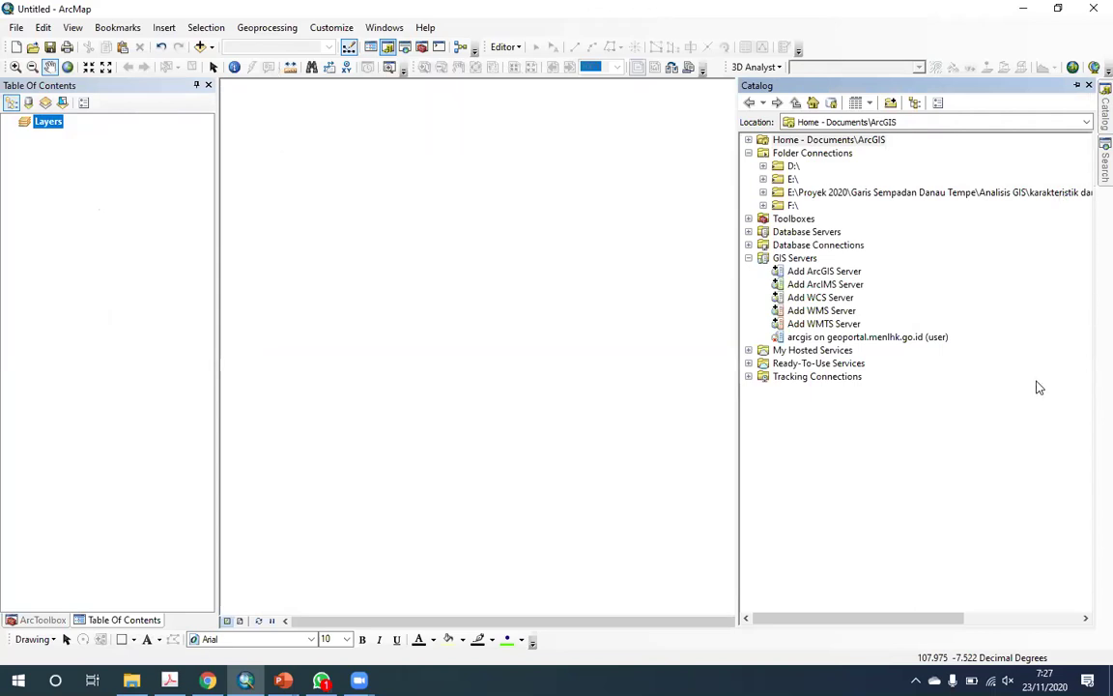
click(765, 179)
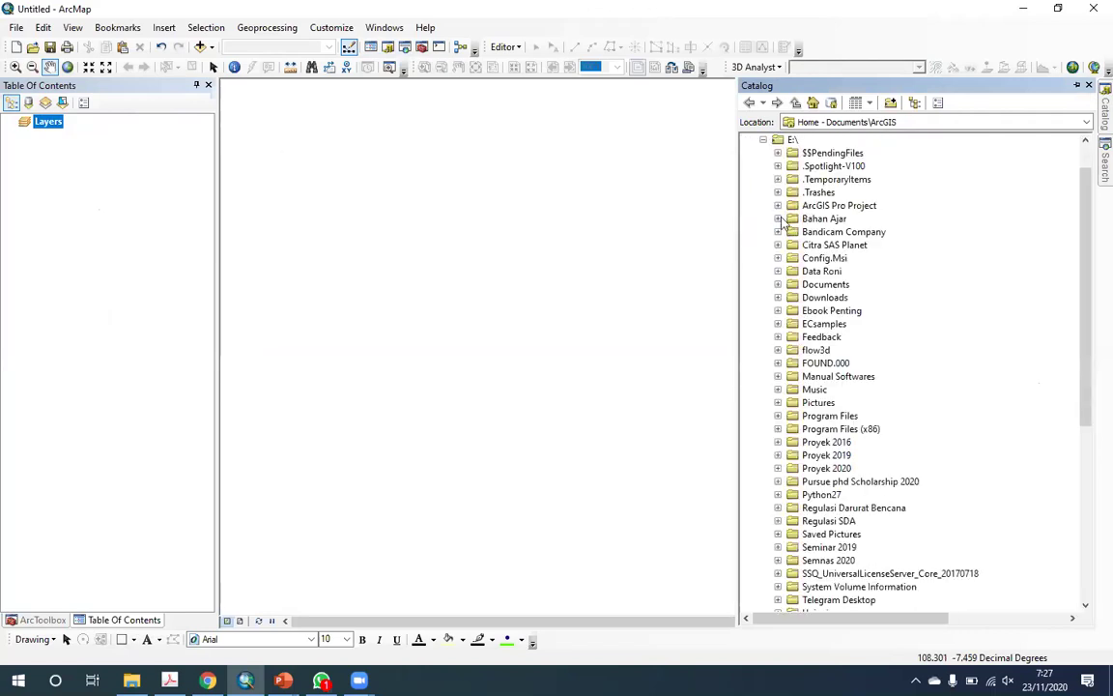
click(778, 218)
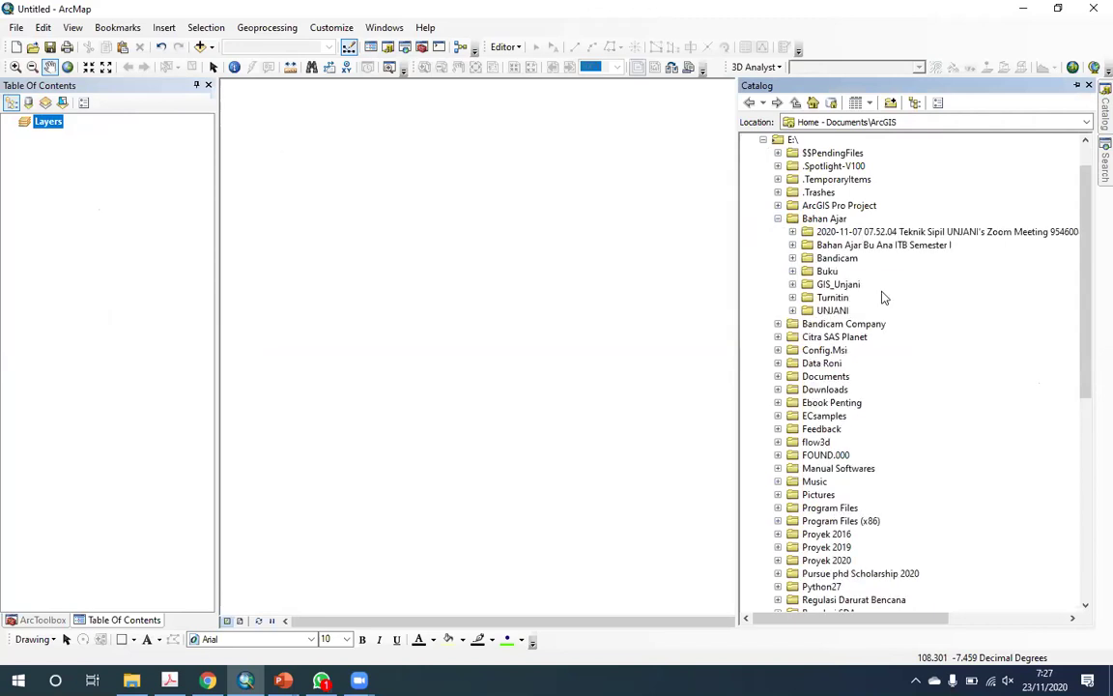
double_click(833, 309)
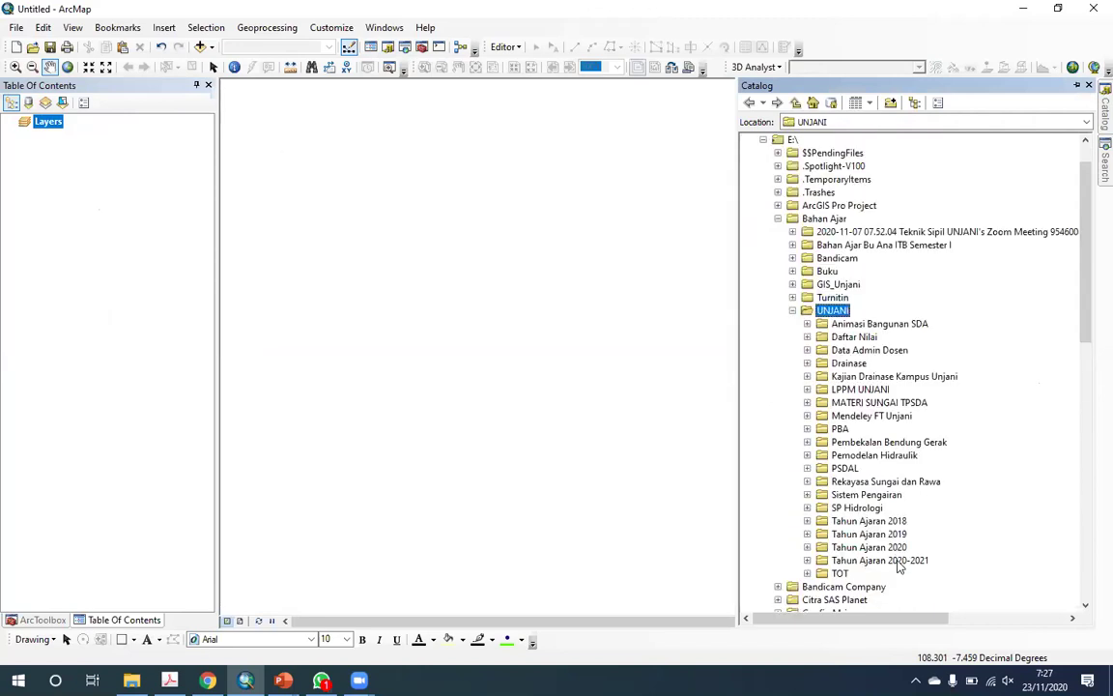
double_click(879, 559)
double_click(869, 600)
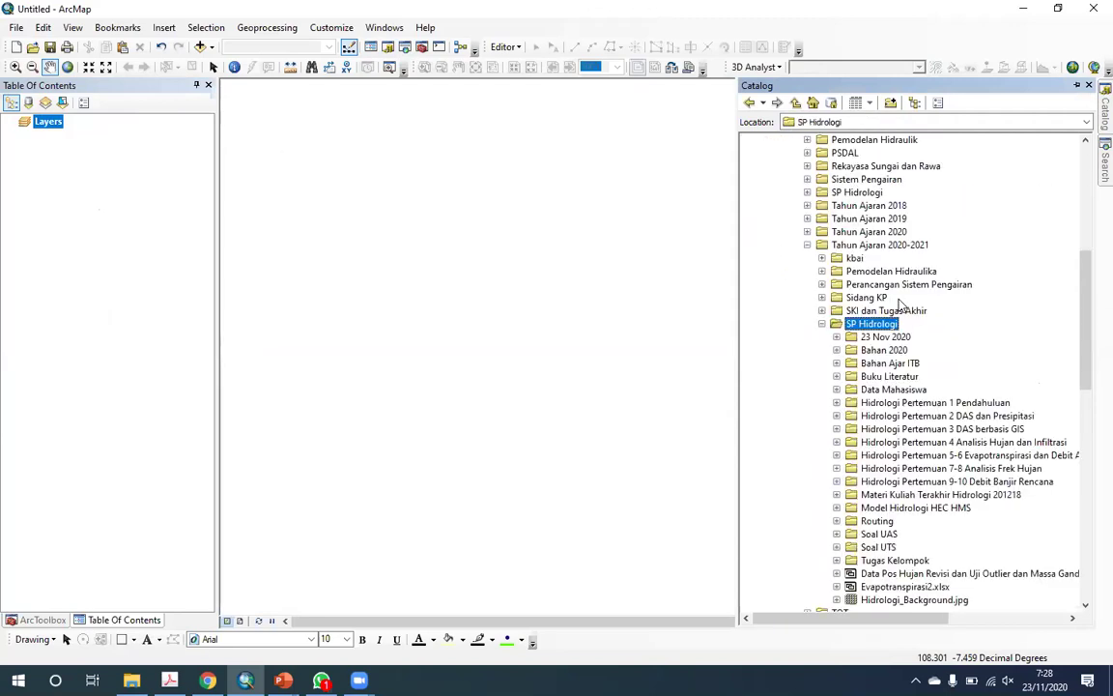
double_click(885, 296)
- Add DEMNAS_1308-13_v1.0.tif and DEMNAS_1308-14_v1.0.tif from the Catalog to the map, accepting the unknown spatial reference warnings
click(917, 311)
drag(917, 319, 314, 152)
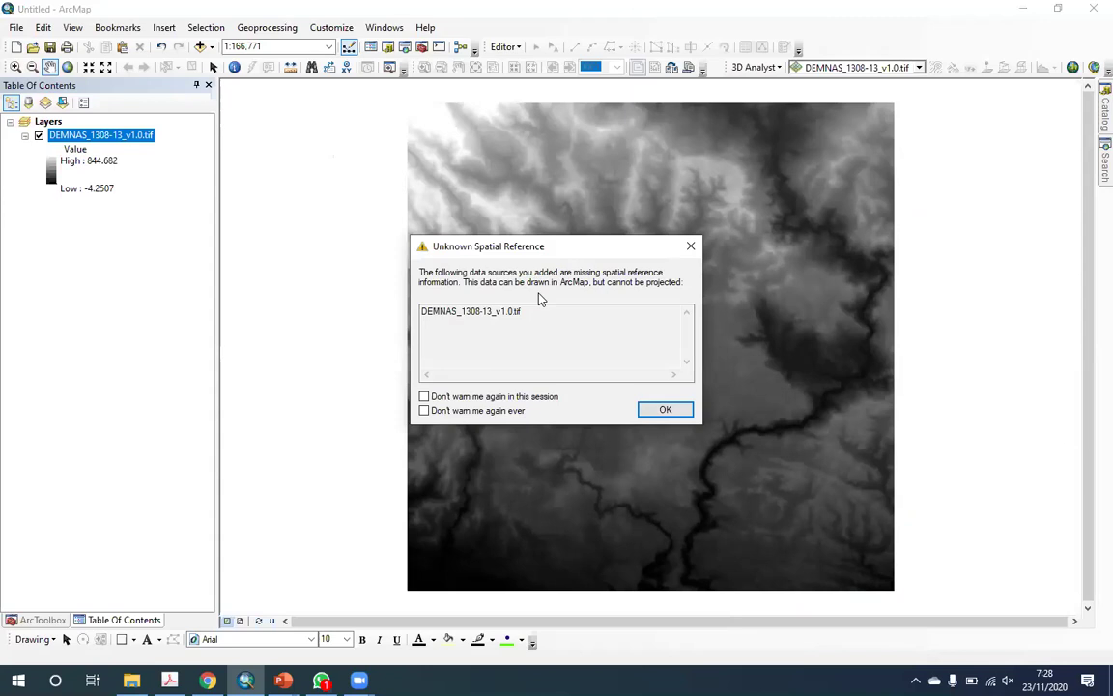
click(666, 409)
click(1104, 111)
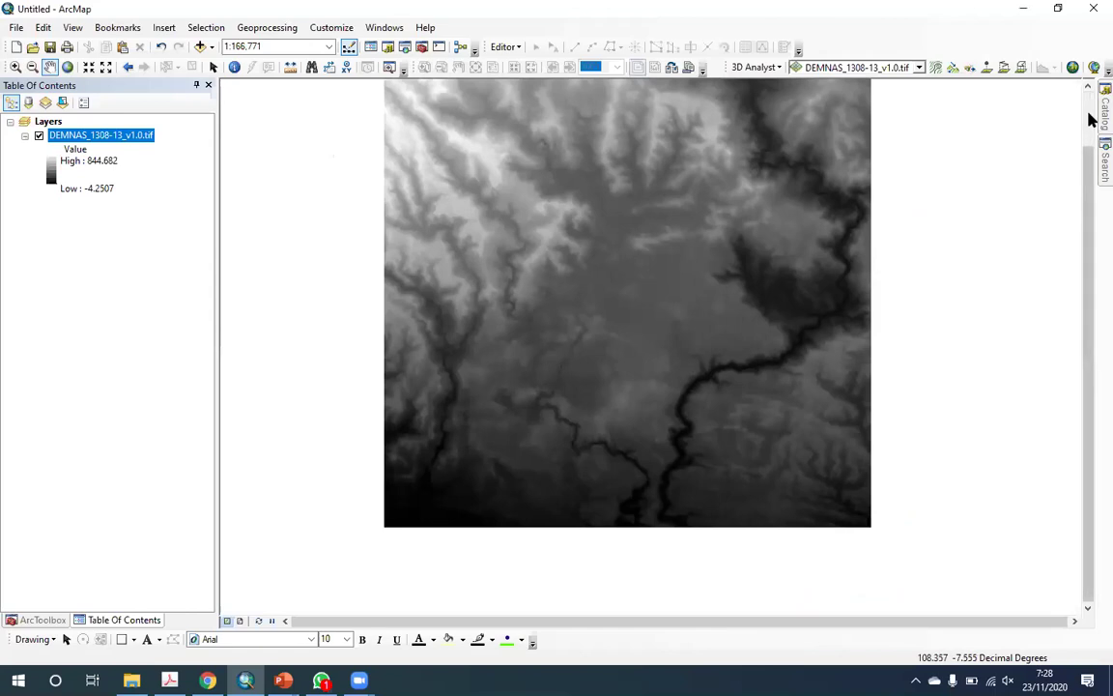
drag(946, 326, 133, 253)
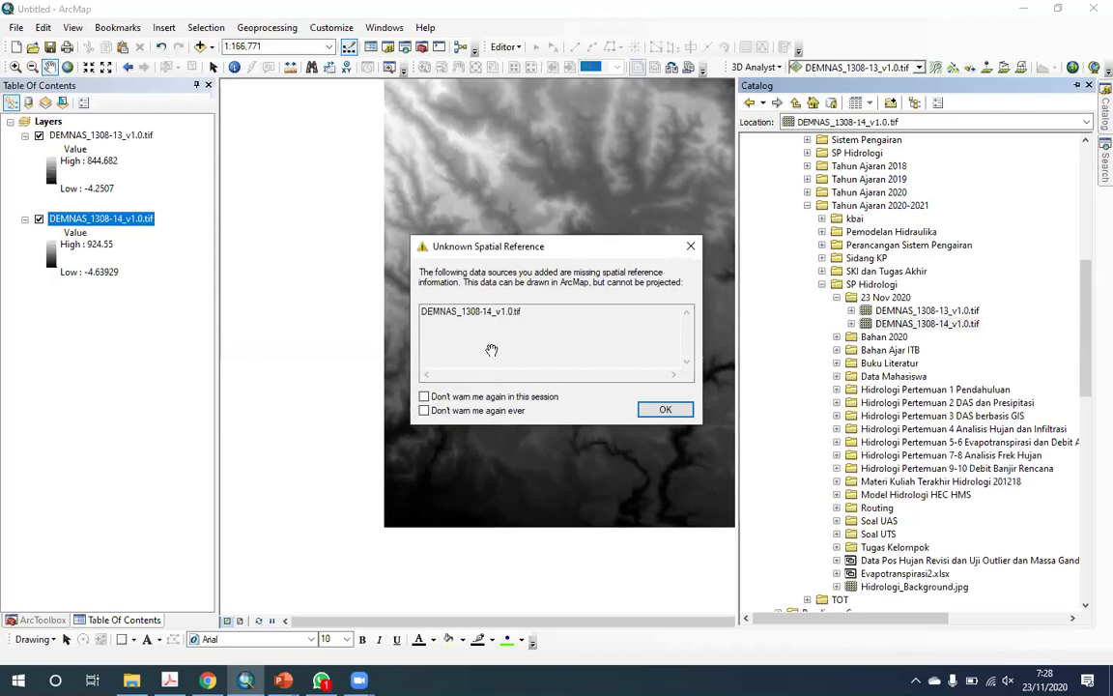
key(Return)
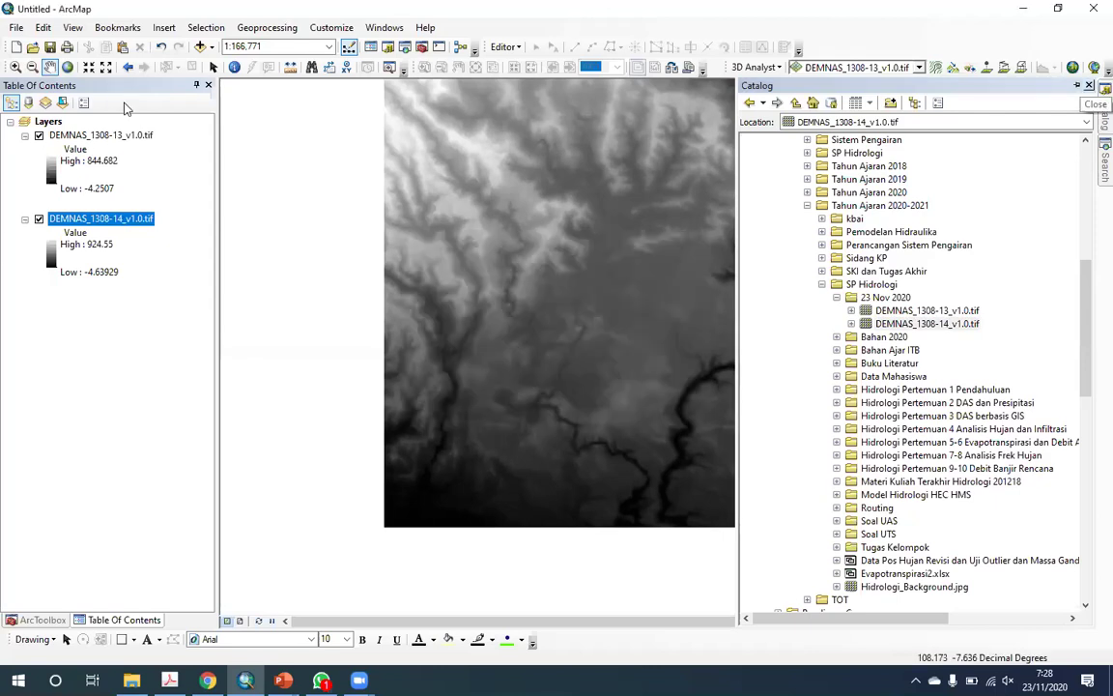
- Remove both DEMNAS raster layers from the data frame
click(111, 140)
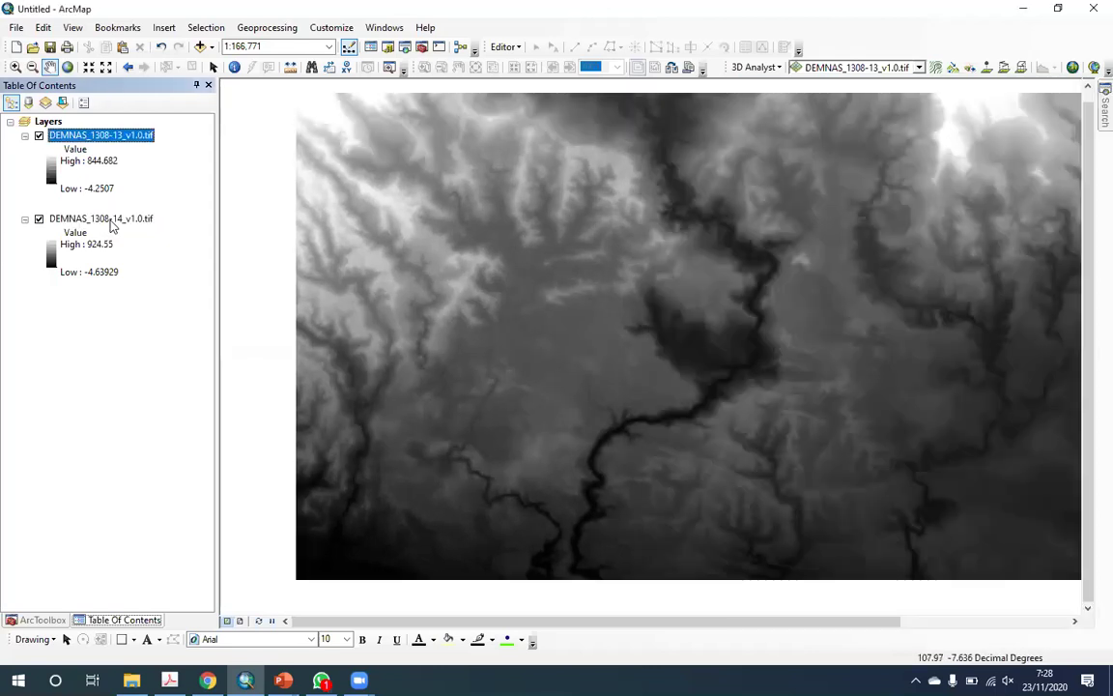
ctrl+click(111, 222)
right_click(109, 225)
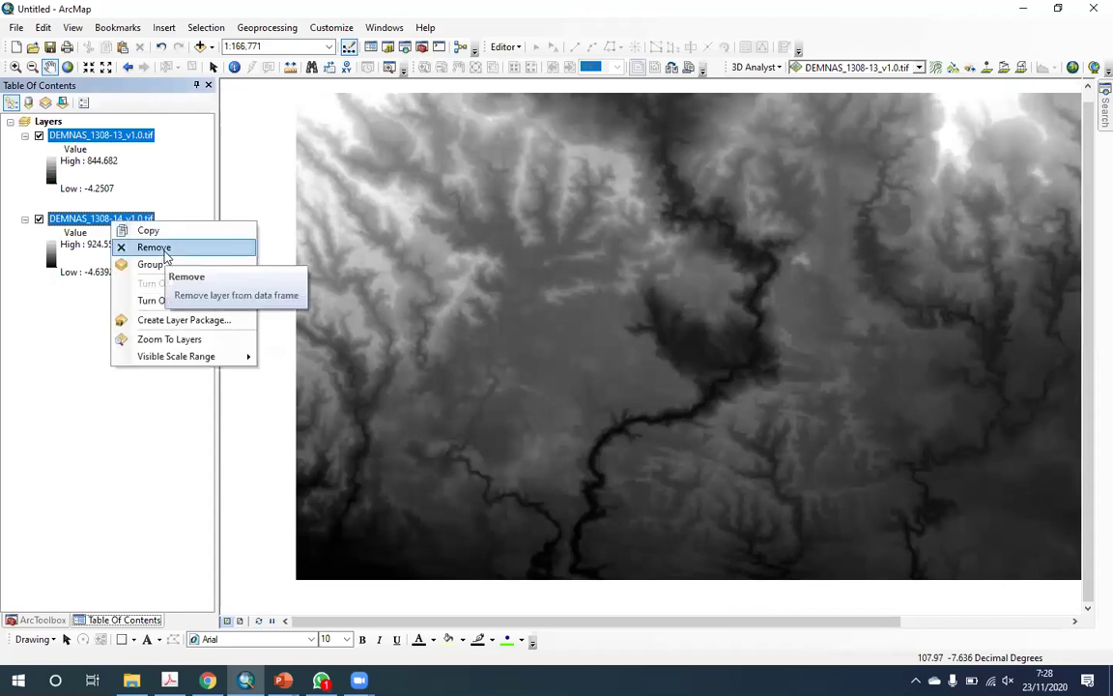
key(Return)
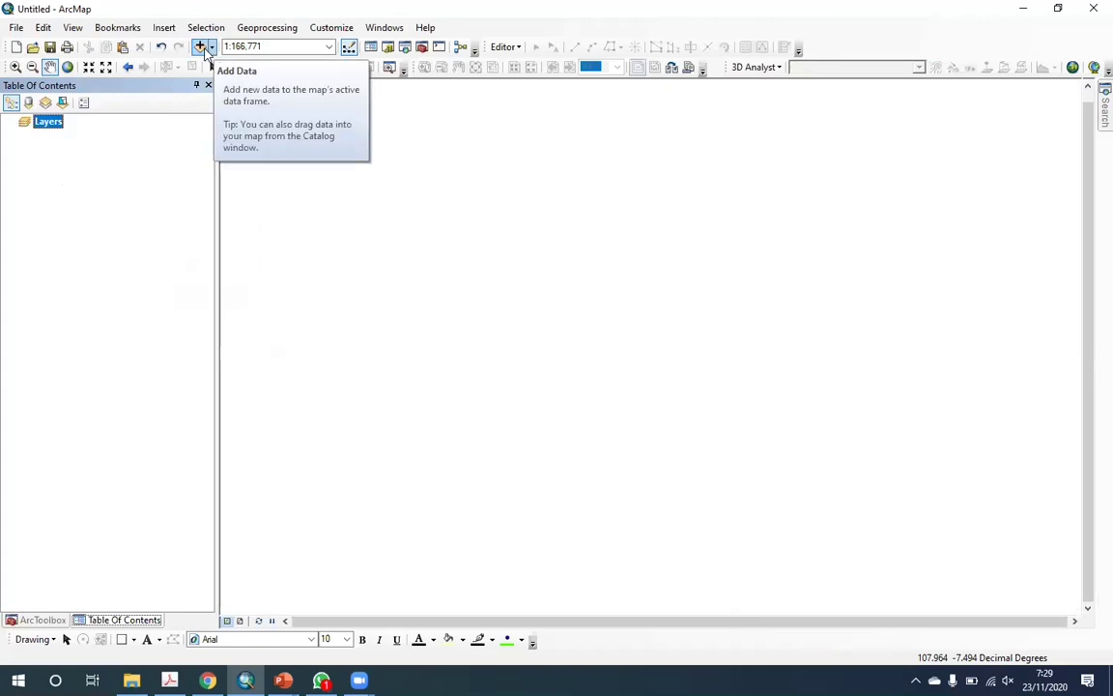
- Start Add Data and set its location to Home - Documents\ArcGIS
click(202, 48)
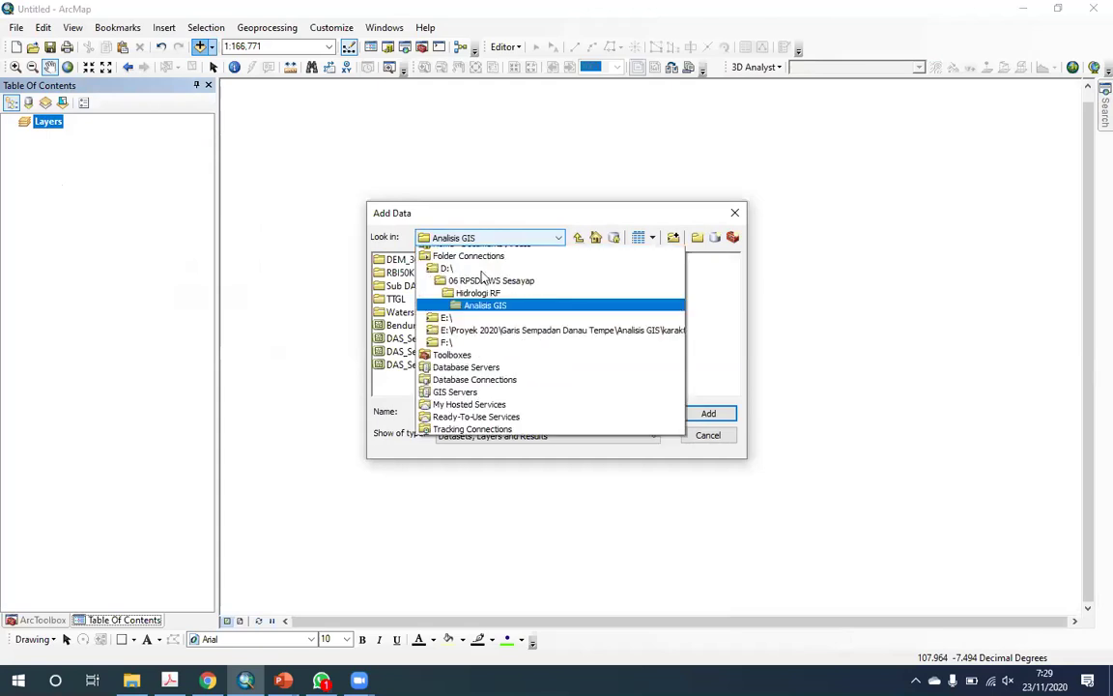
click(683, 345)
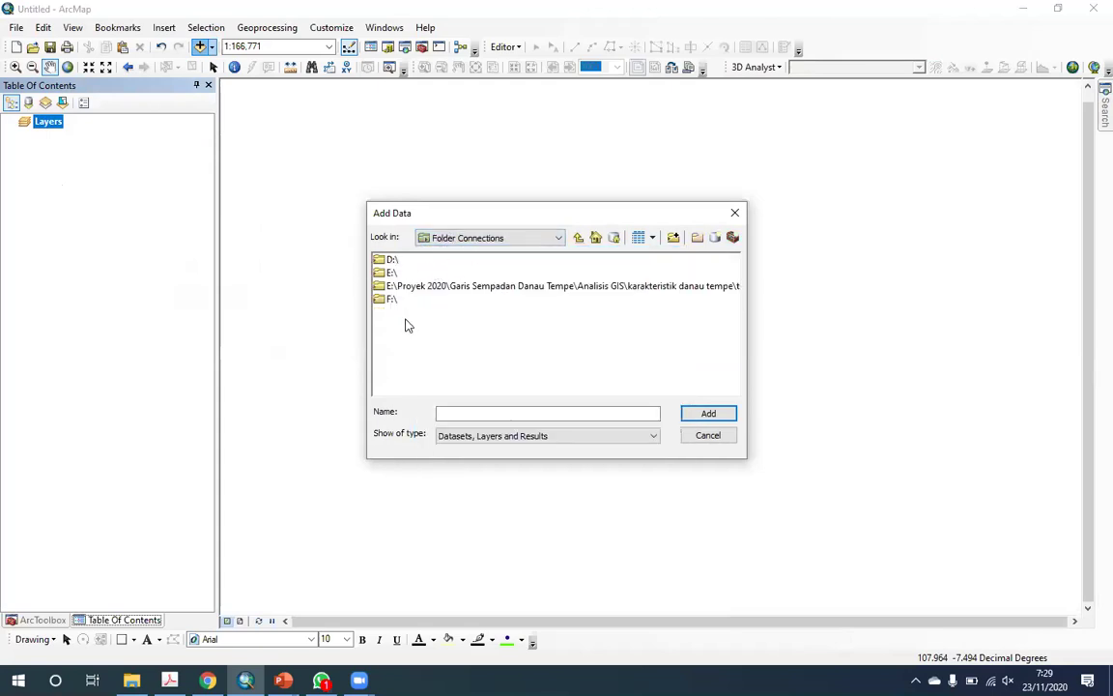
click(490, 237)
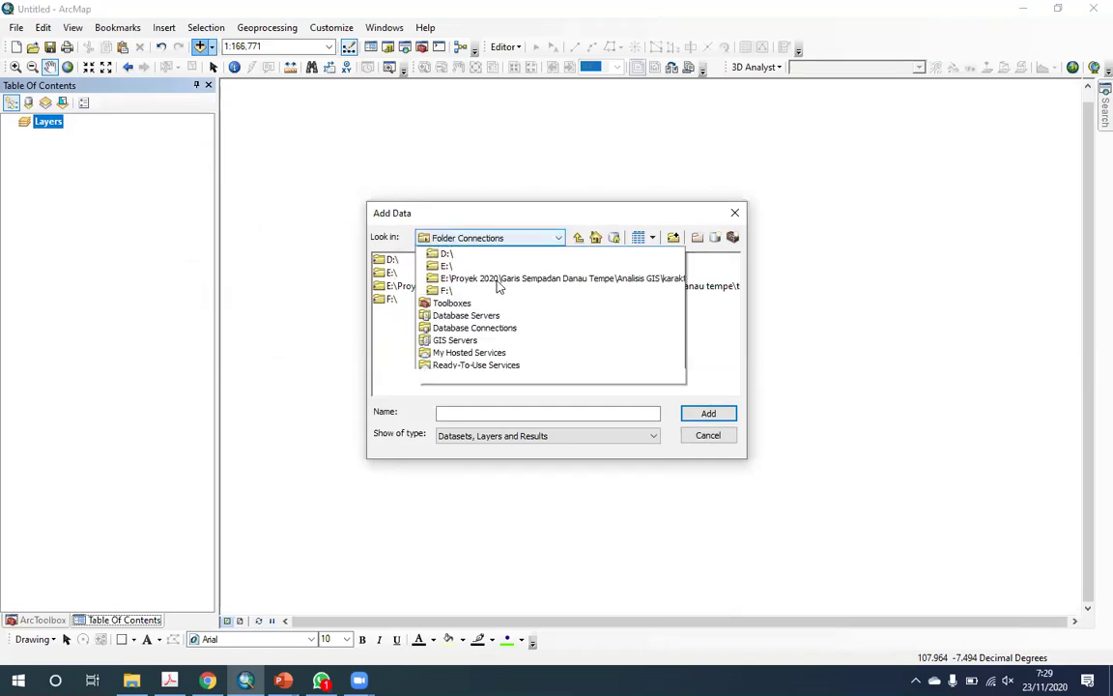
click(541, 253)
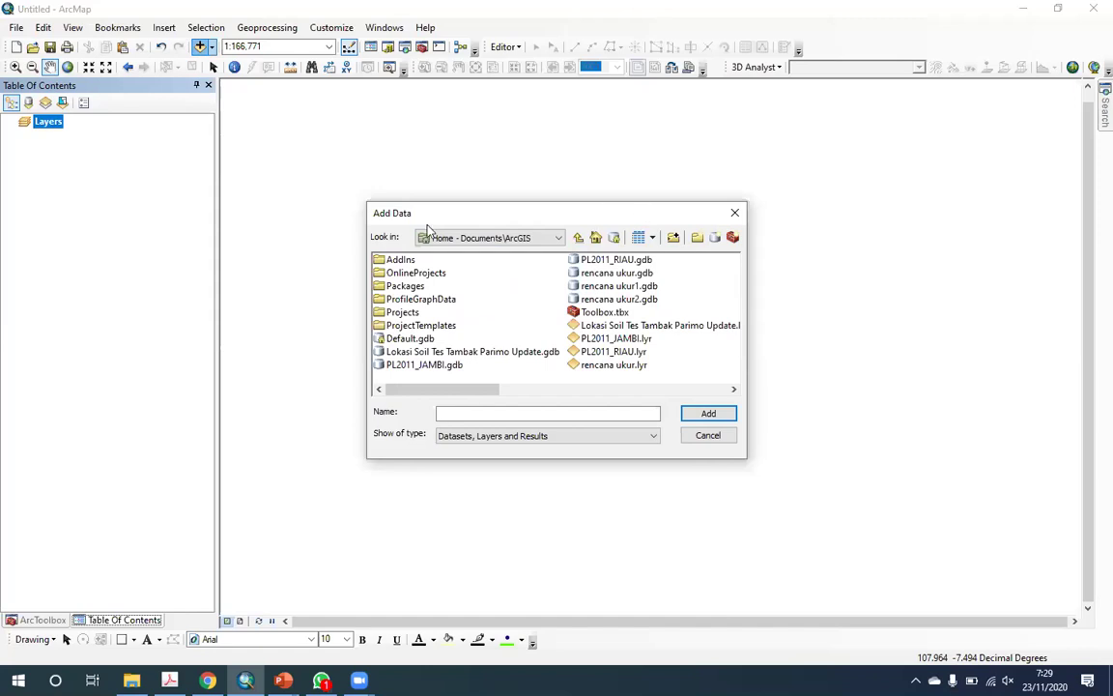
drag(555, 210, 544, 193)
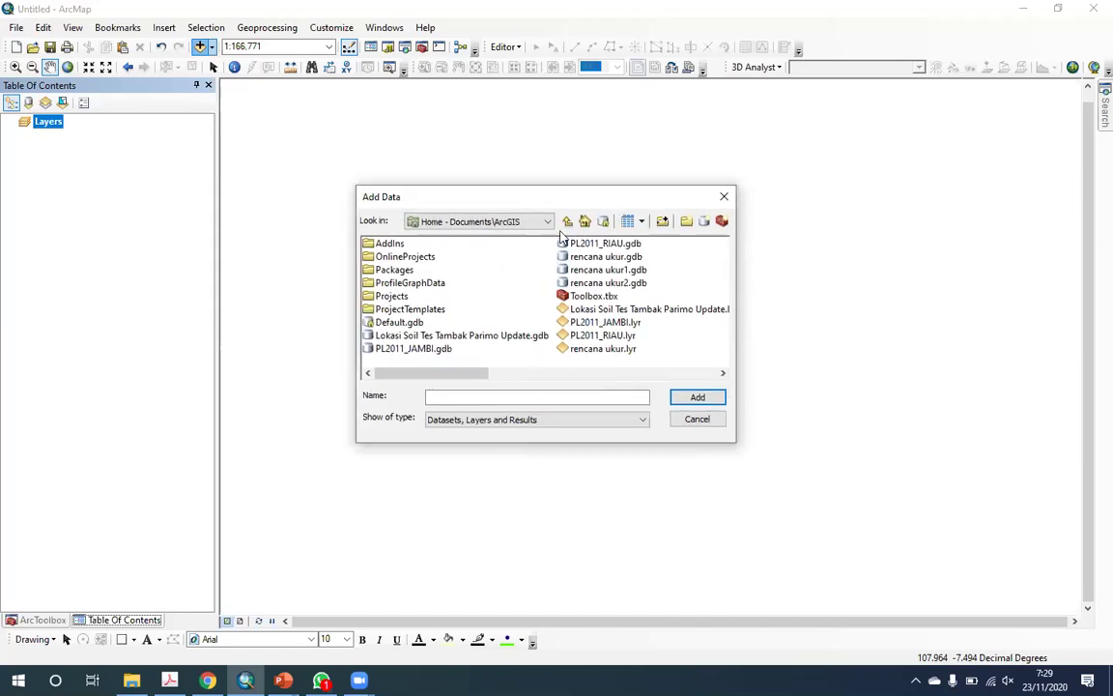
- Create a folder connection to the E:\ drive from the Add Data dialog
click(663, 223)
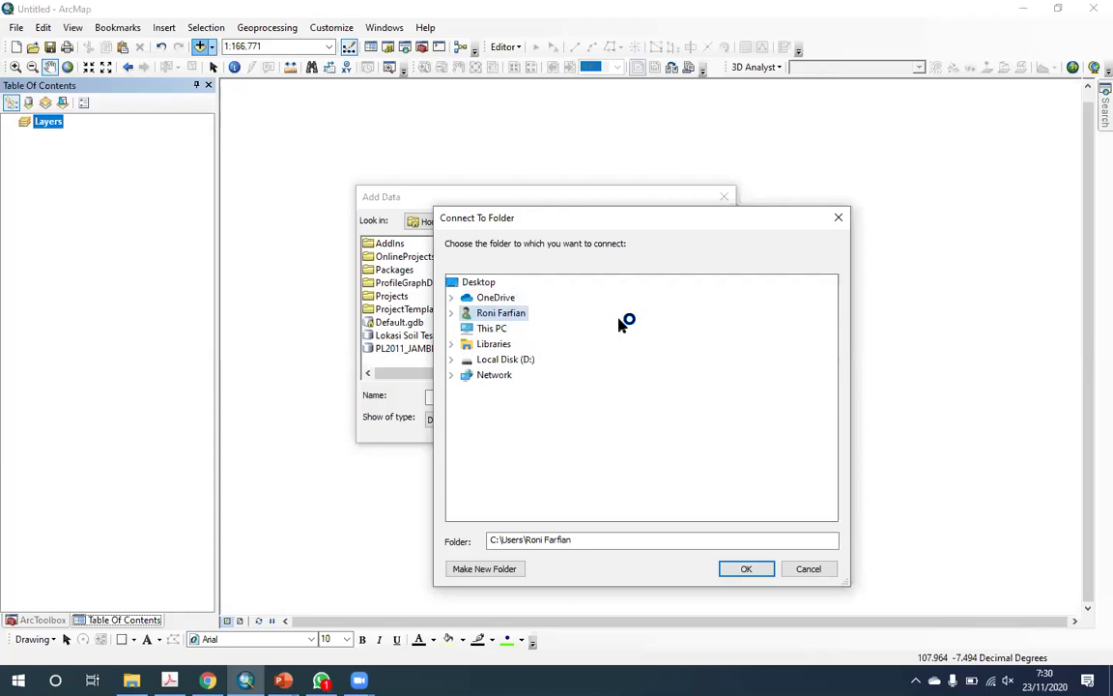
click(450, 328)
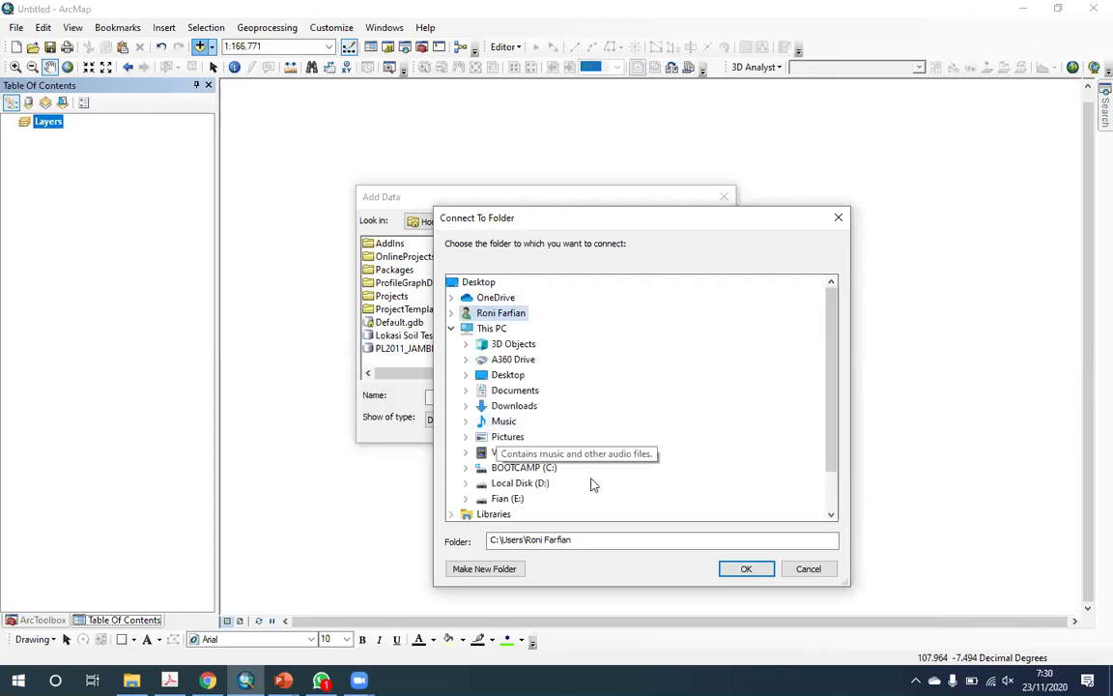
double_click(512, 499)
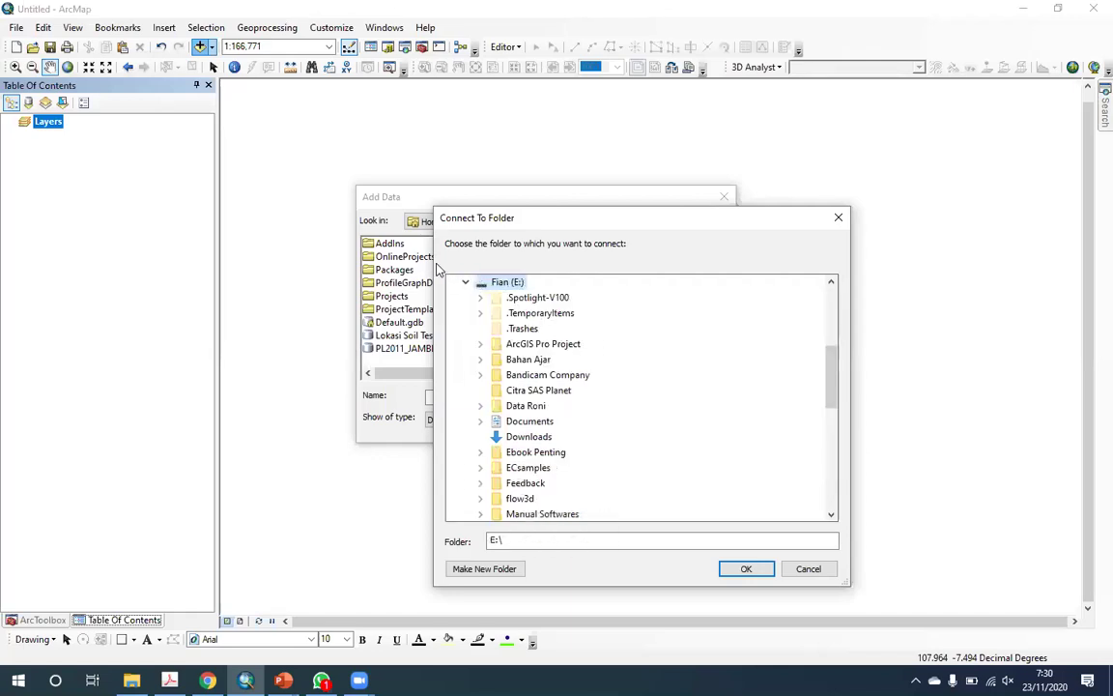
click(744, 569)
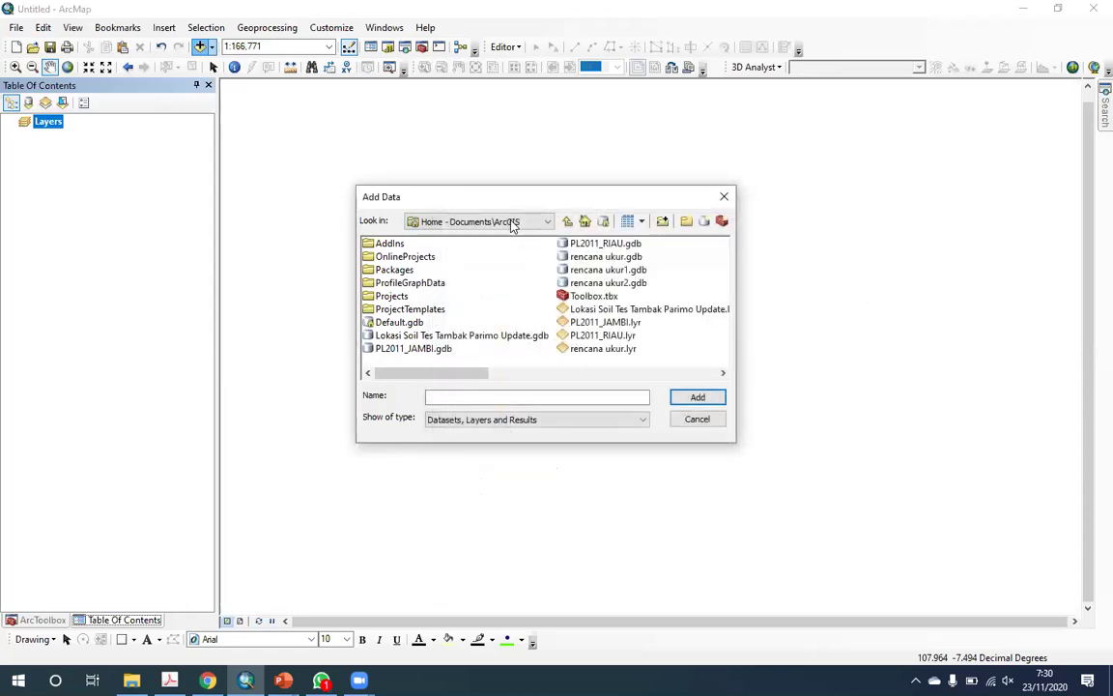
- Set the Add Data location to the E:\ folder connection and look through its folders
click(515, 222)
click(481, 253)
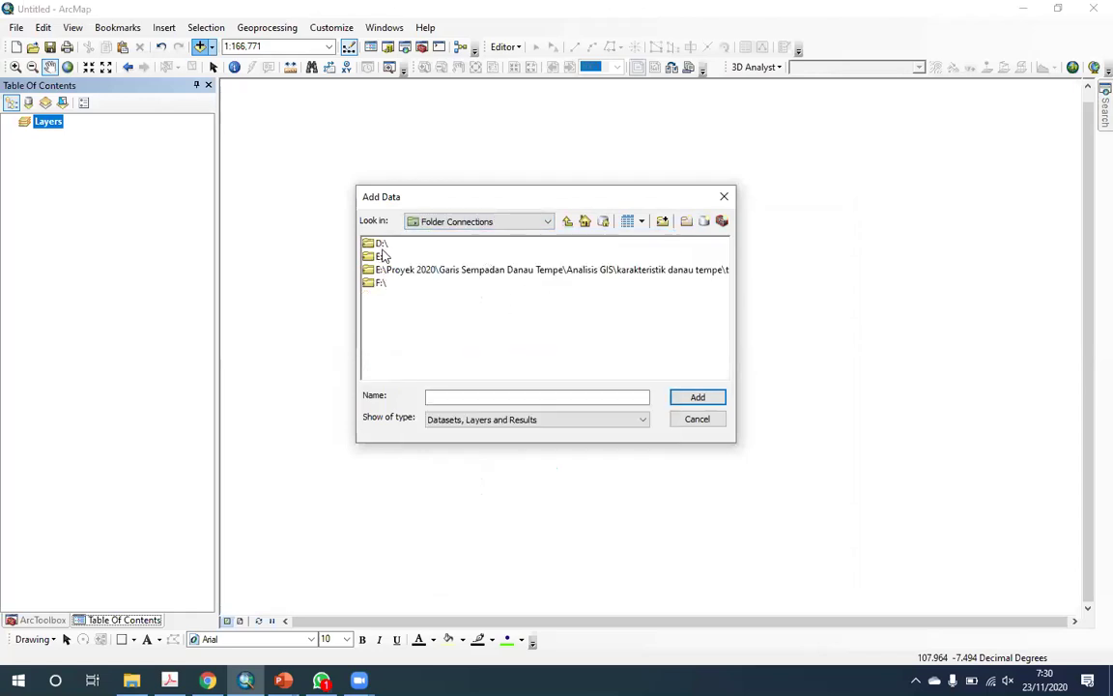
click(382, 256)
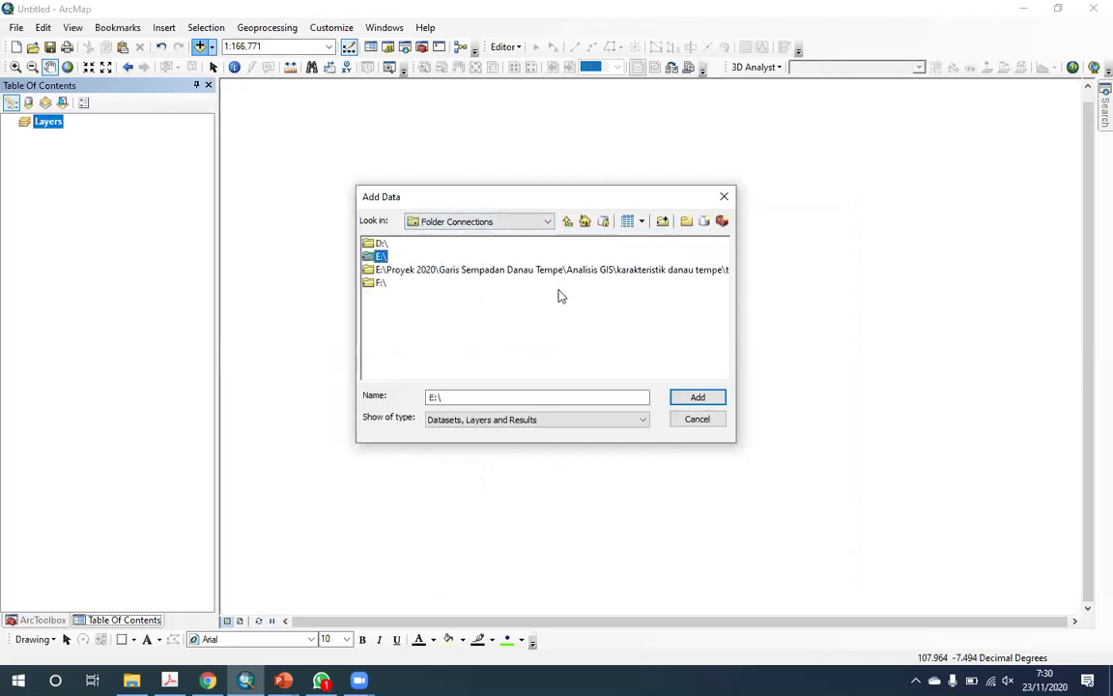
double_click(380, 257)
scroll(489, 334, right, 3)
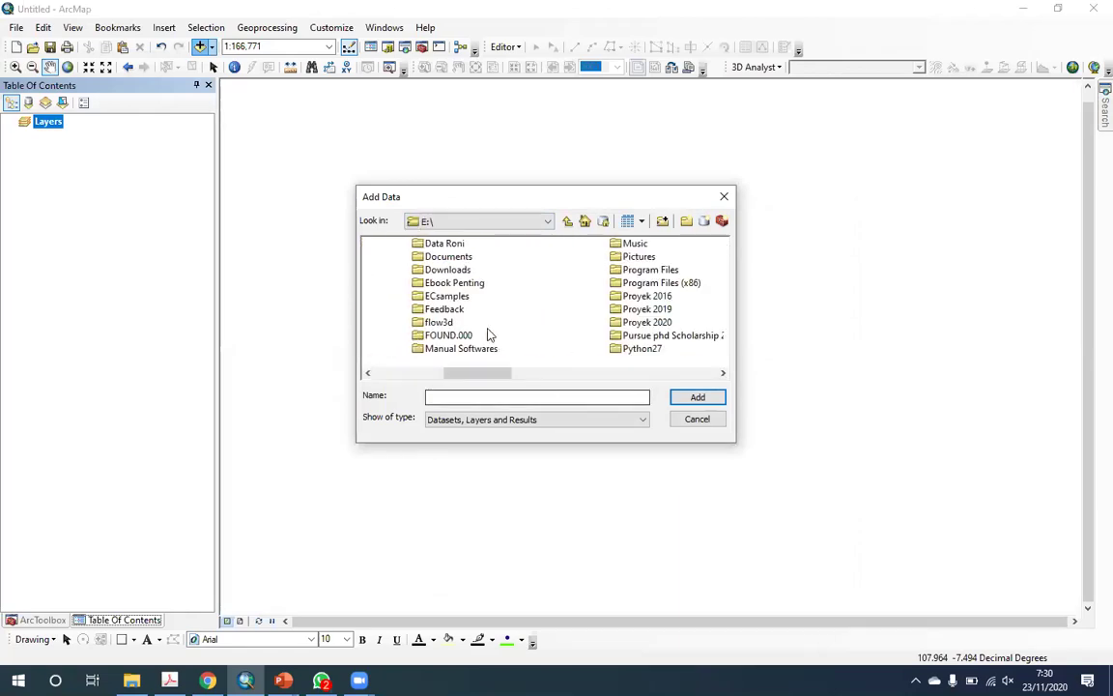
scroll(488, 328, right, 2)
scroll(486, 326, left, 3)
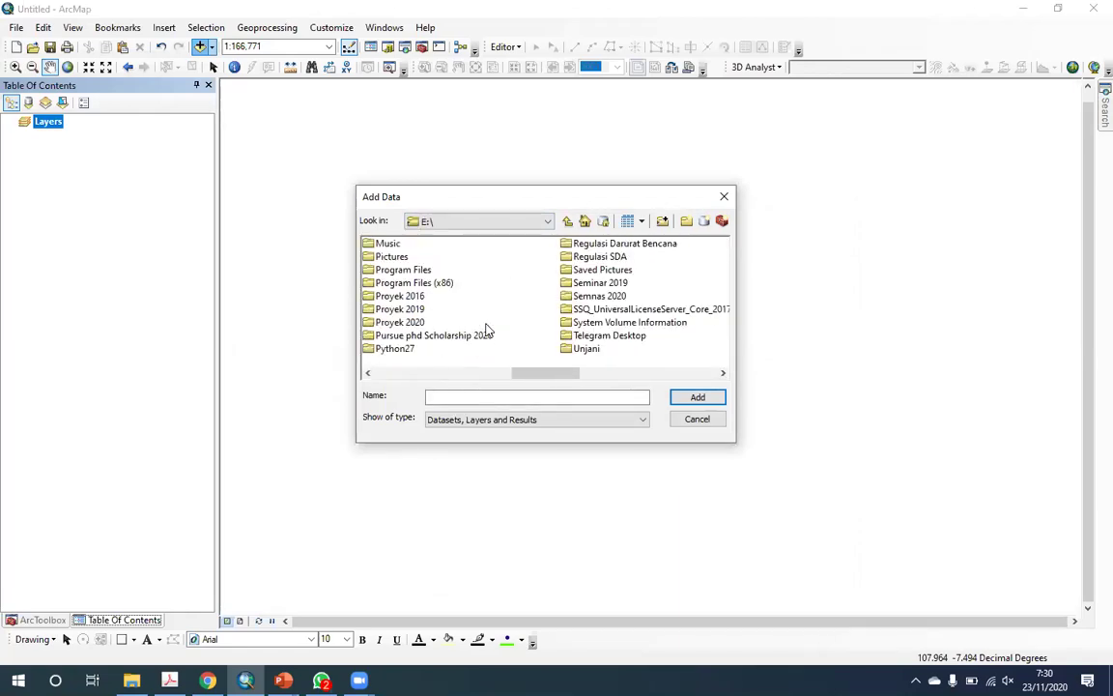
scroll(484, 326, left, 4)
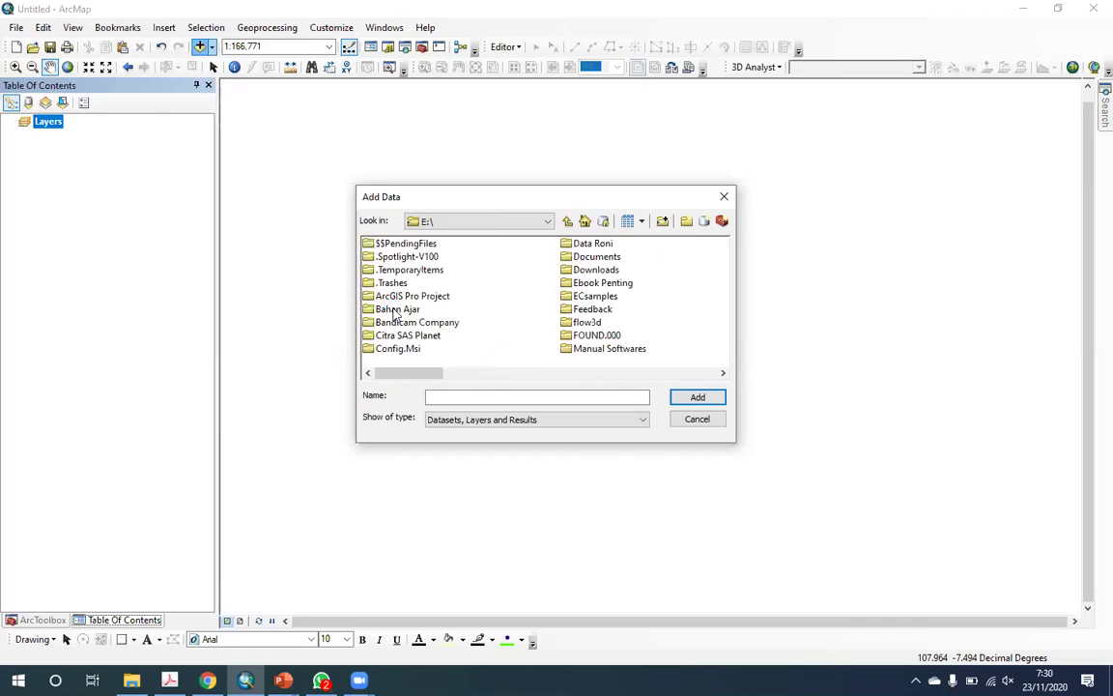
- Browse to the folder Bahan Ajar\UNJANI\Tahun Ajaran 2020-2021\SP Hidrologi\23 Nov 2020
double_click(395, 310)
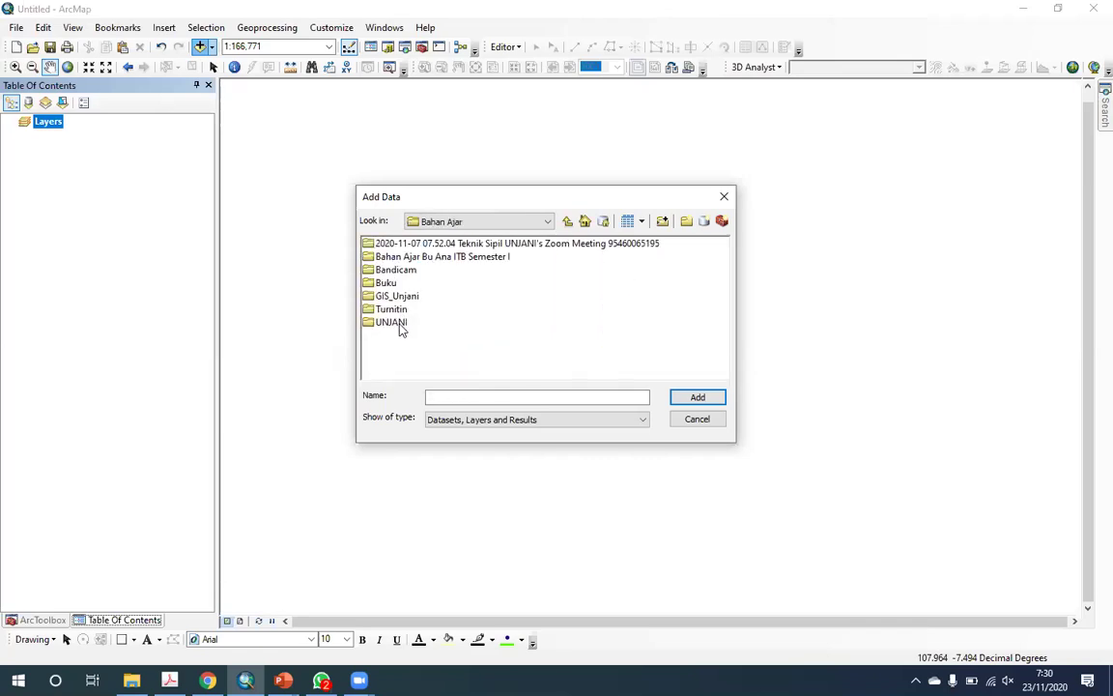
double_click(391, 323)
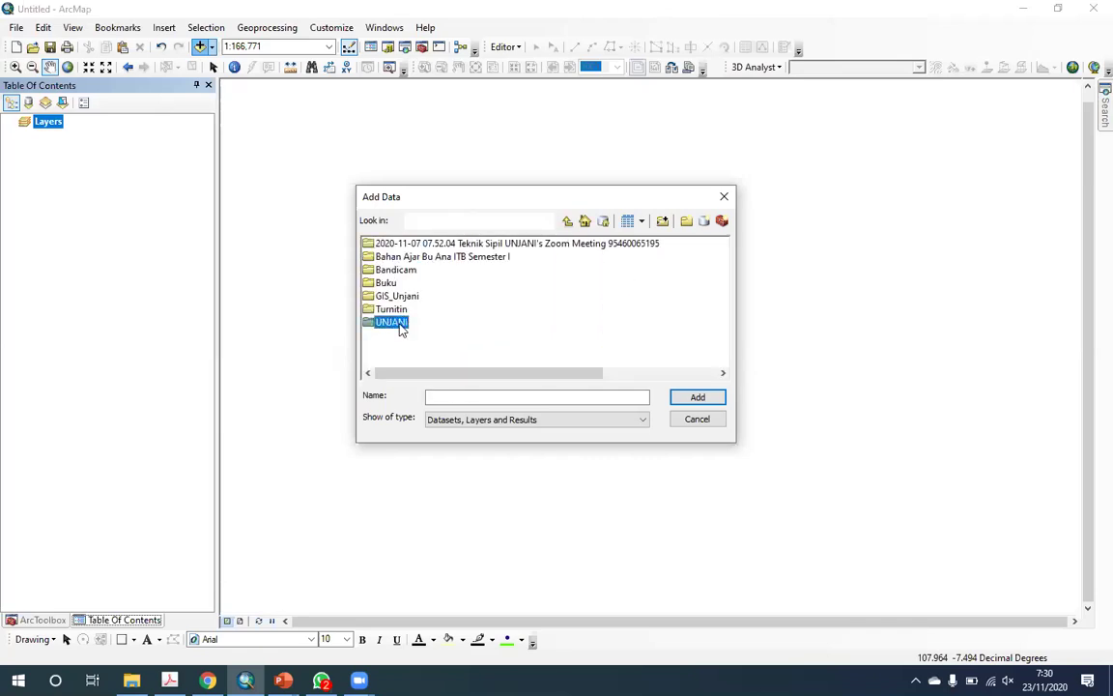
double_click(526, 242)
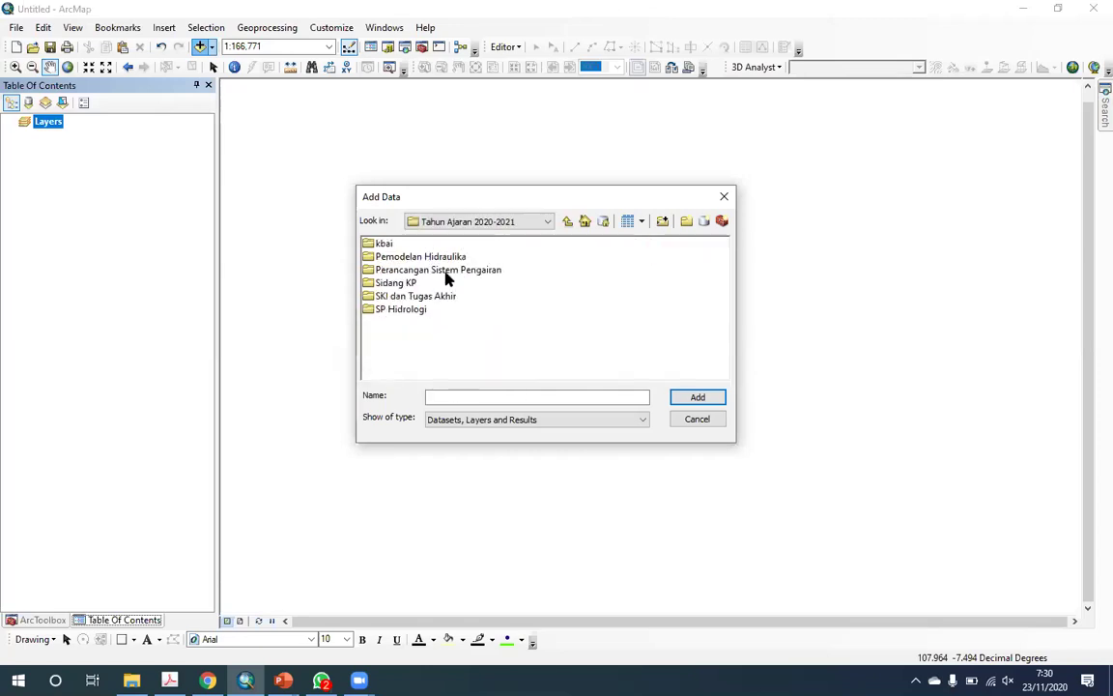
double_click(402, 309)
double_click(386, 244)
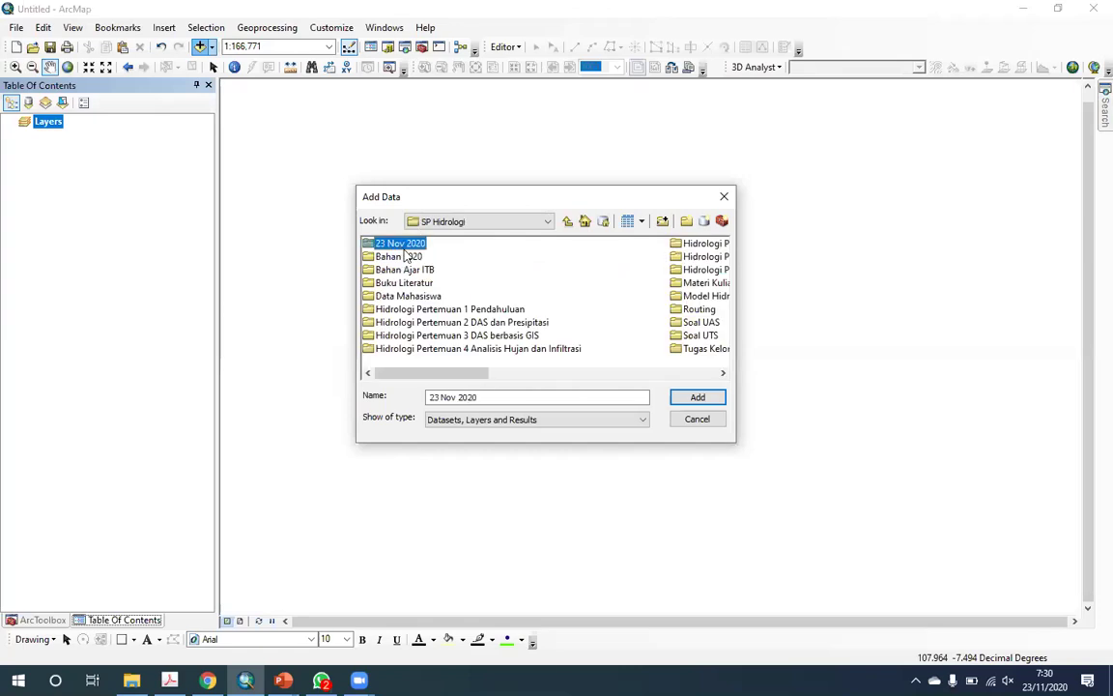
- Add DEMNAS_1308-13_v1.0.tif and DEMNAS_1308-14_v1.0.tif together to the map, accepting the unknown spatial reference warning
drag(488, 293, 427, 247)
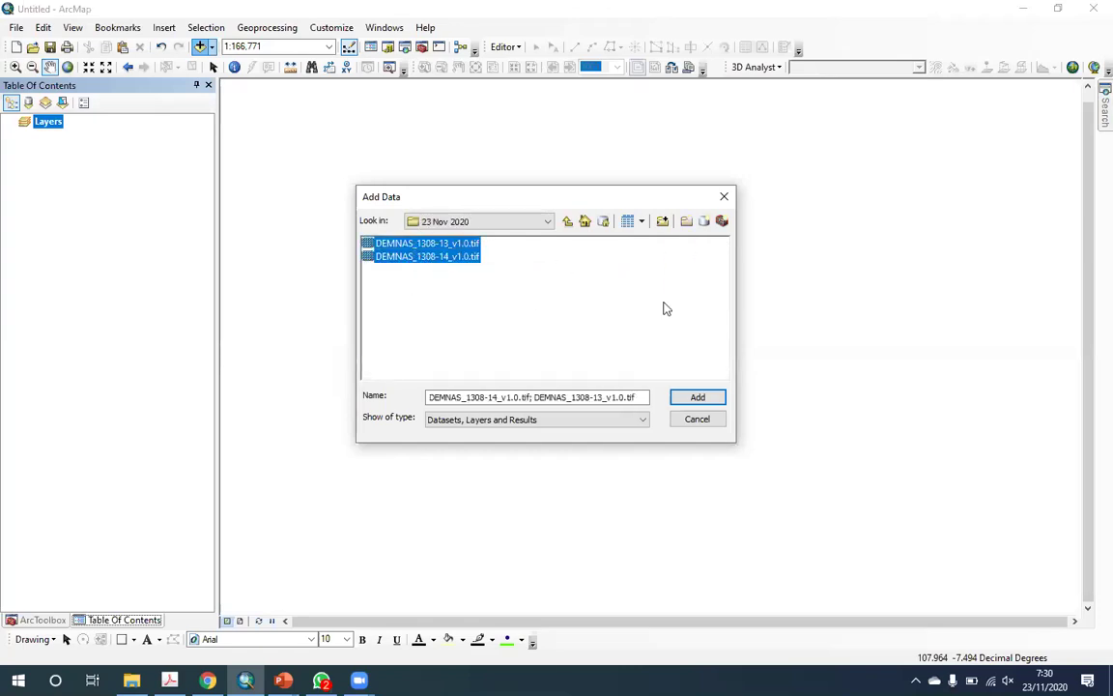
click(687, 397)
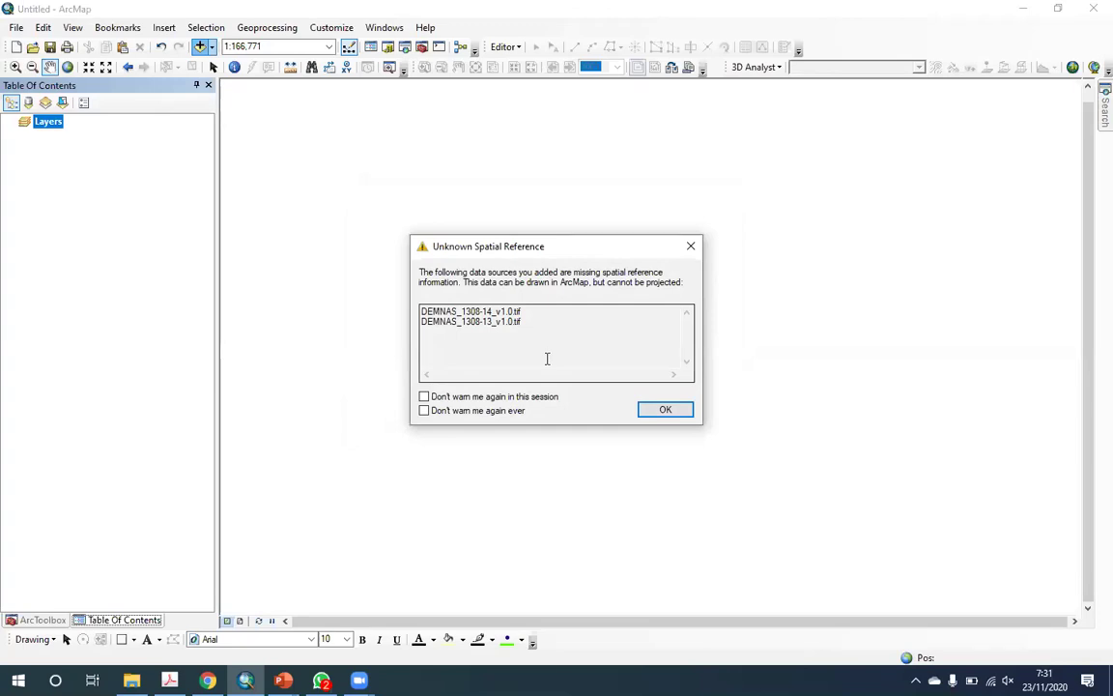
click(658, 408)
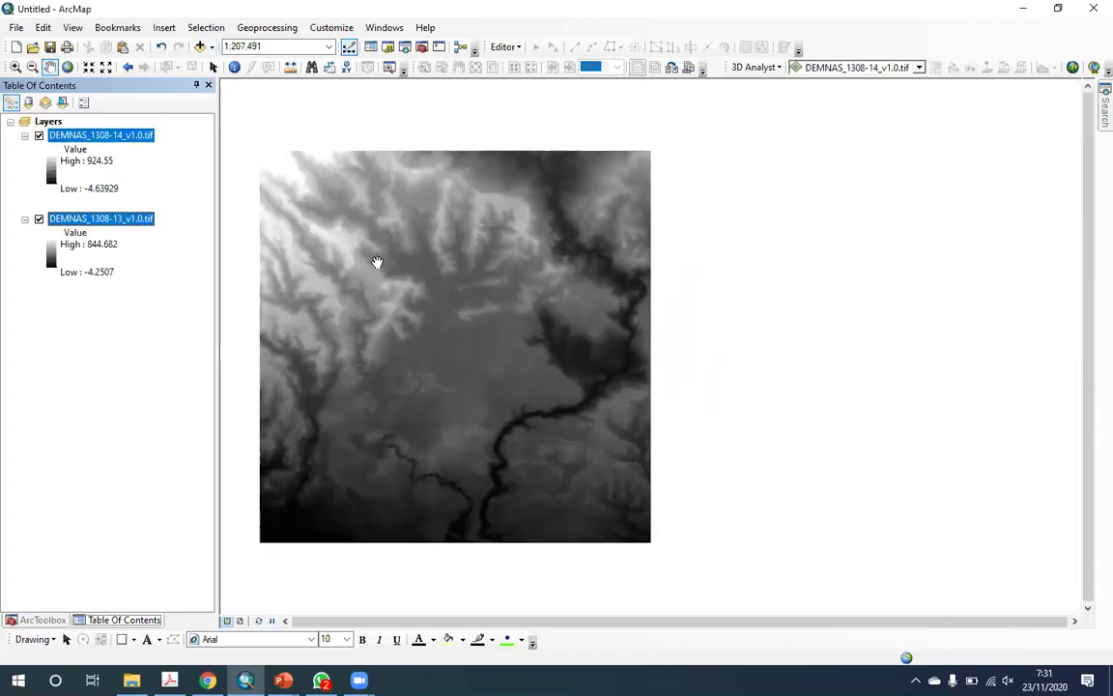
click(97, 122)
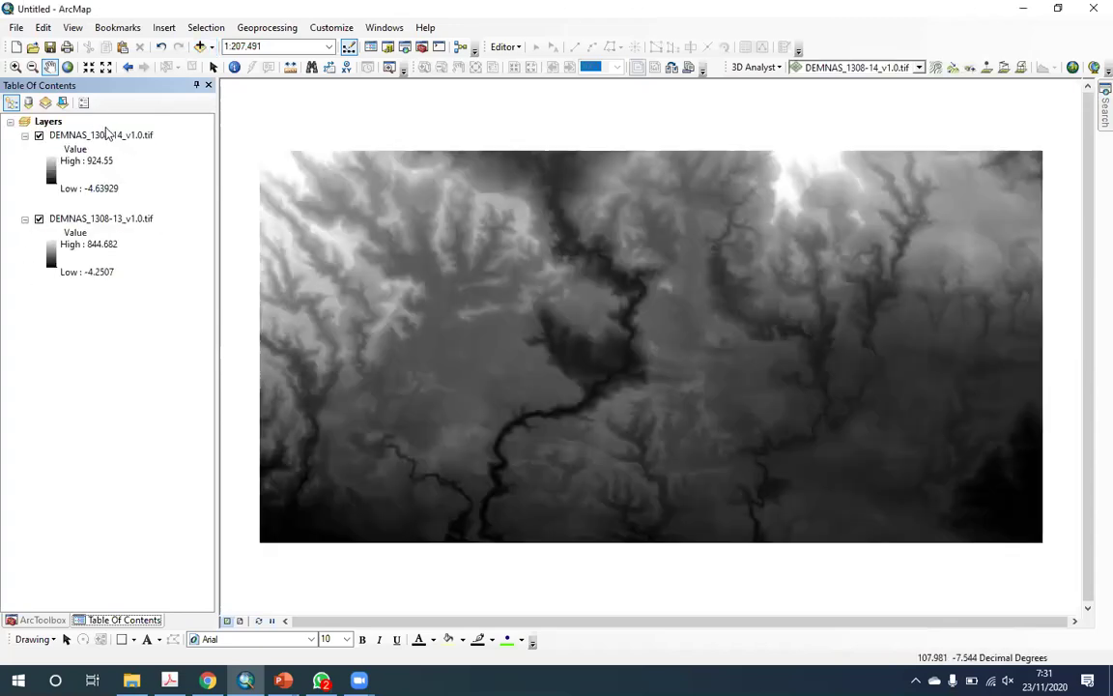
- Examine the raster information, extent and spatial reference in the source properties of the DEMNAS_1308-14_v1.0.tif layer
click(108, 136)
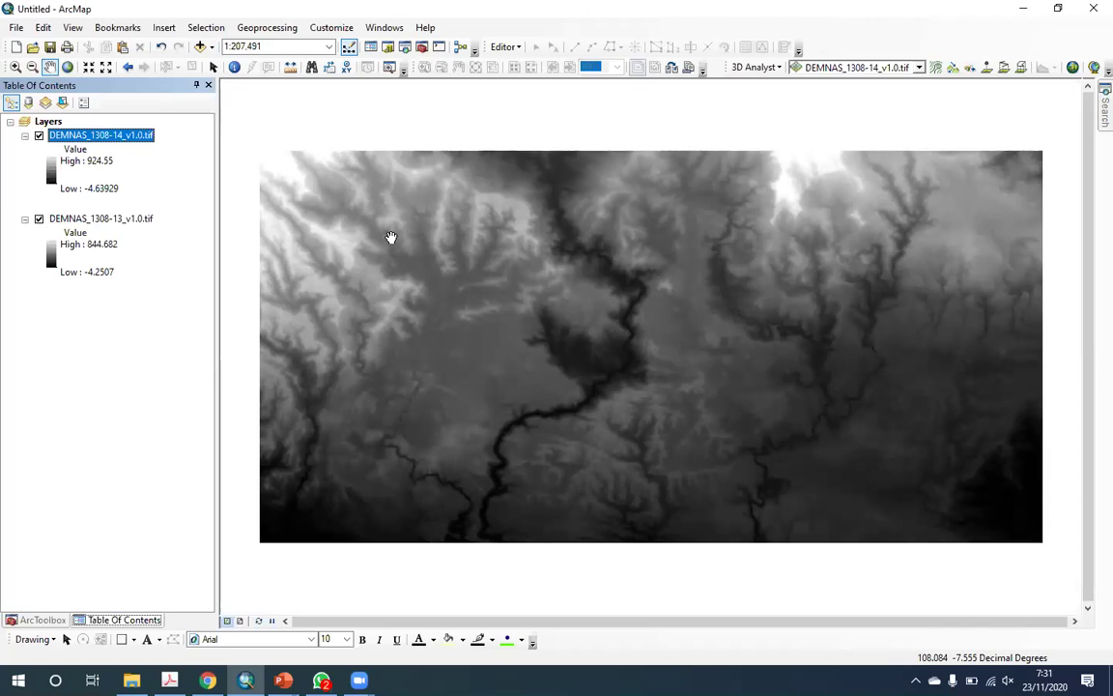
click(35, 330)
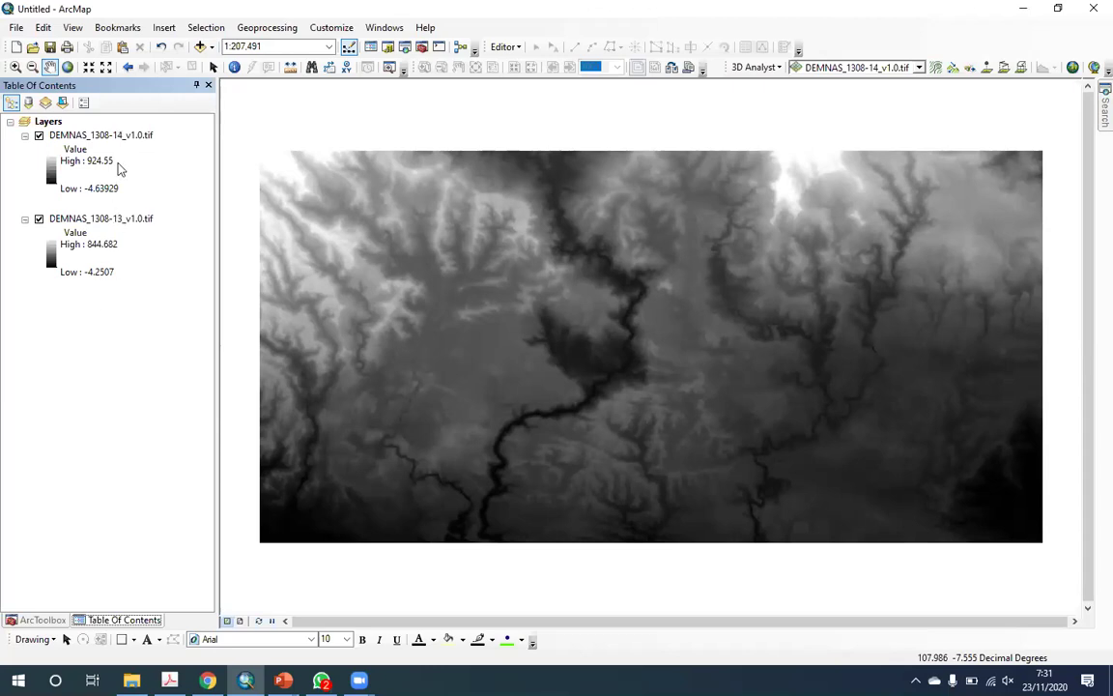
click(107, 134)
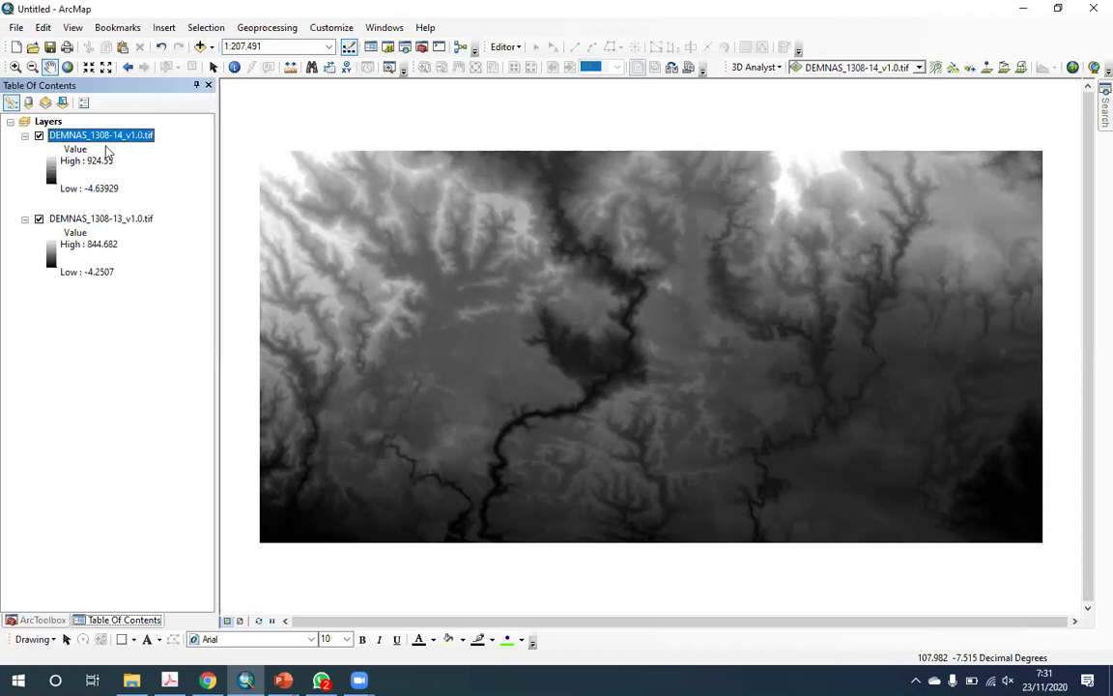
right_click(106, 141)
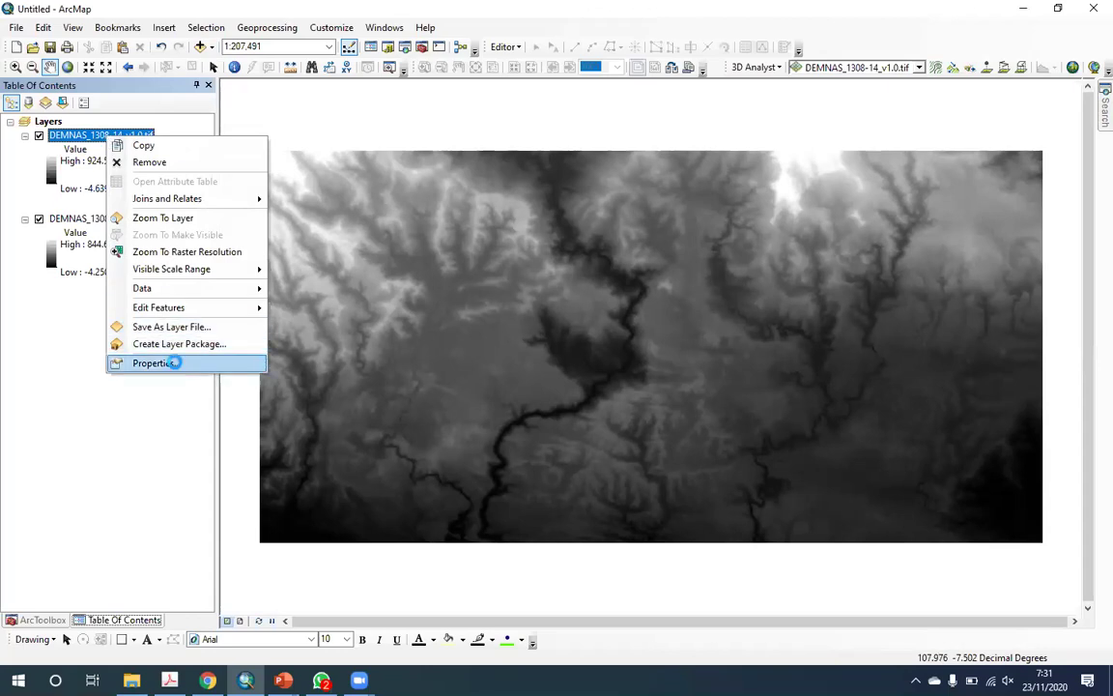
click(166, 363)
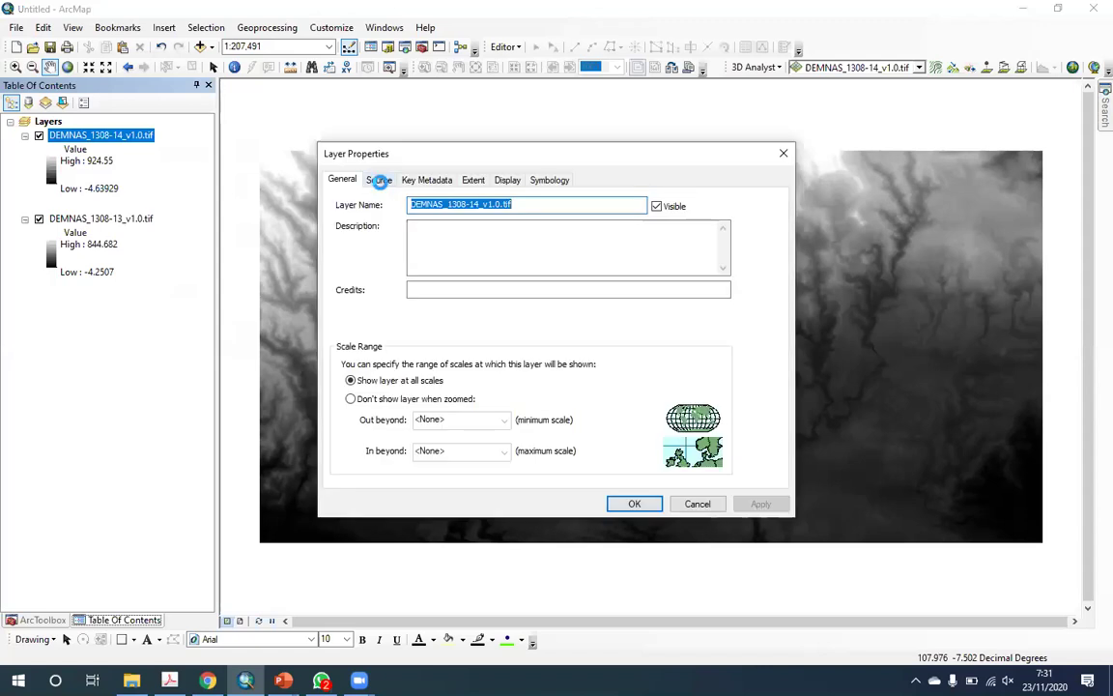
click(382, 184)
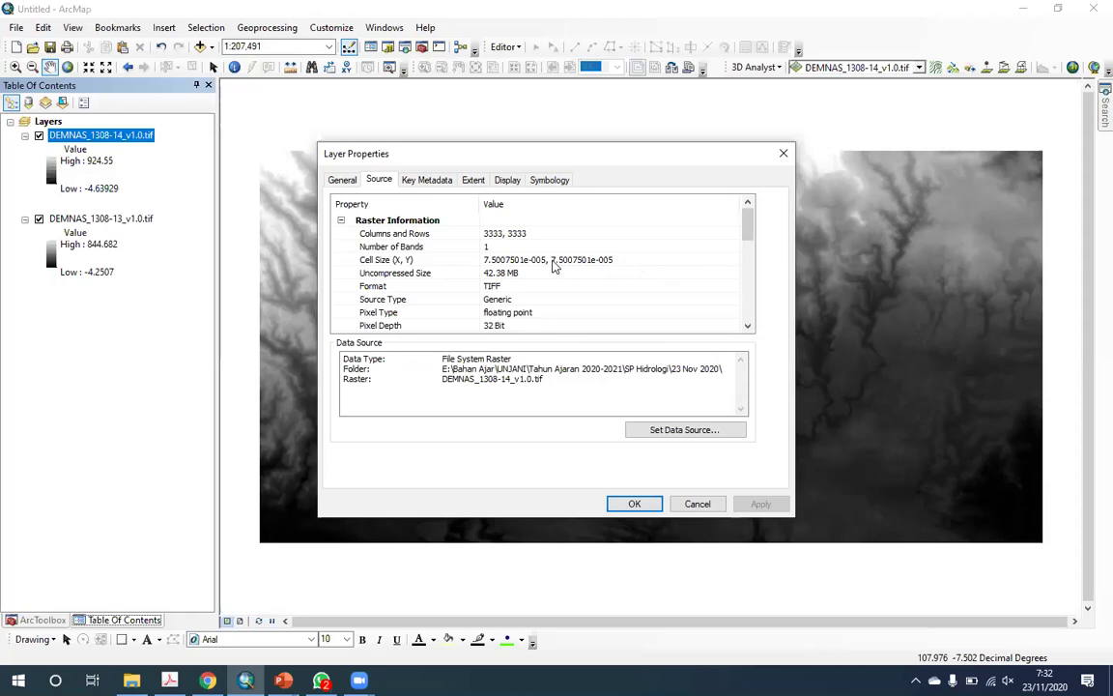
scroll(556, 269, down, 1)
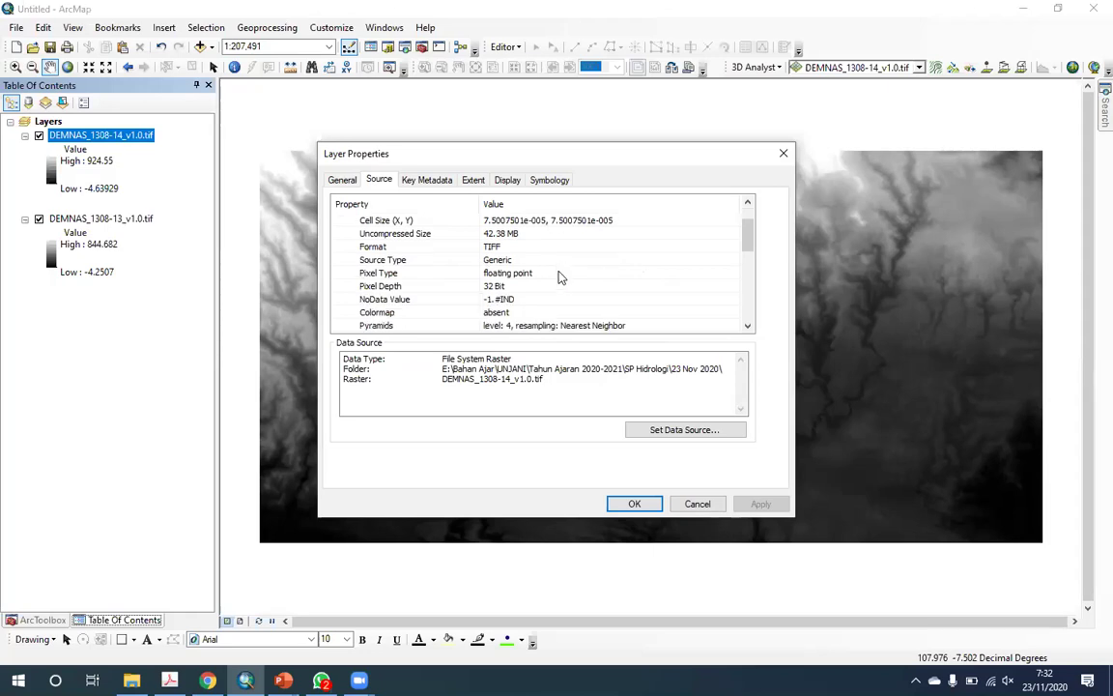
scroll(561, 283, down, 2)
scroll(561, 285, down, 1)
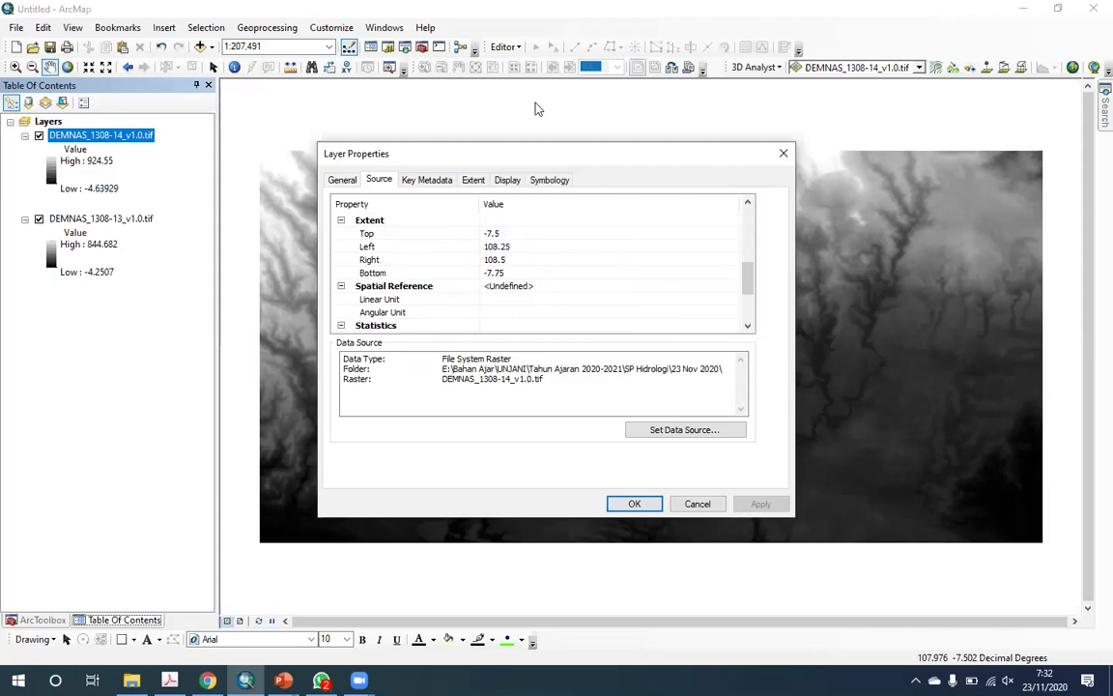
mouse_move(510, 233)
mouse_down()
mouse_move(550, 232)
mouse_move(515, 228)
mouse_up()
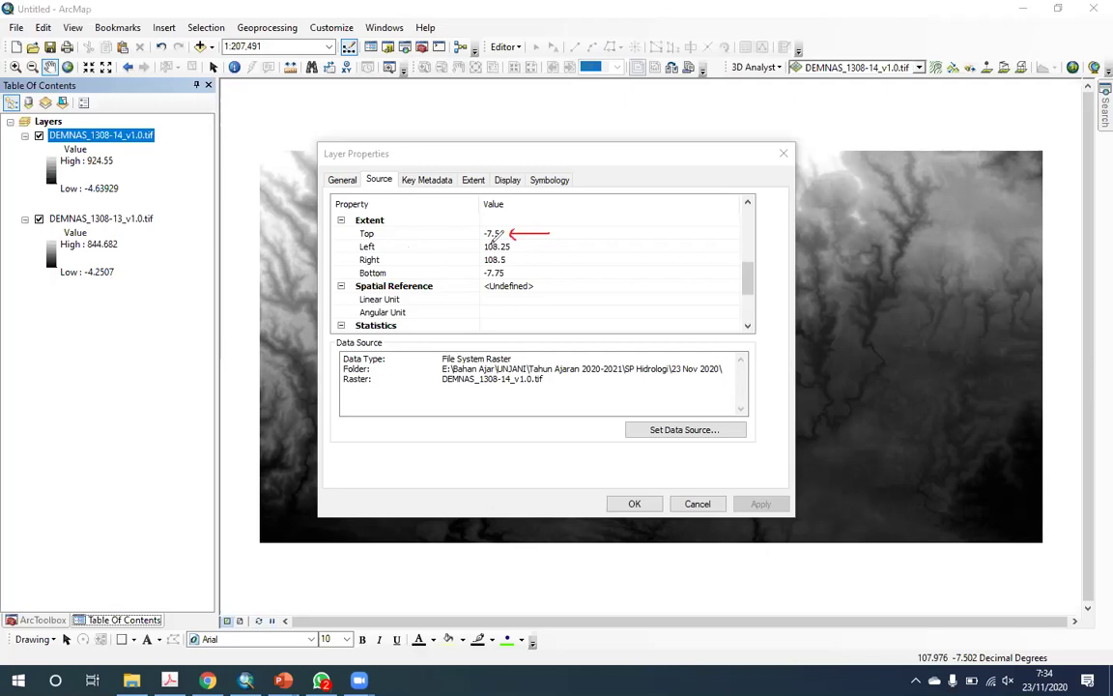
mouse_move(497, 220)
mouse_down()
mouse_move(510, 221)
mouse_move(473, 232)
mouse_move(473, 266)
mouse_move(510, 278)
mouse_move(526, 246)
mouse_move(514, 238)
mouse_up()
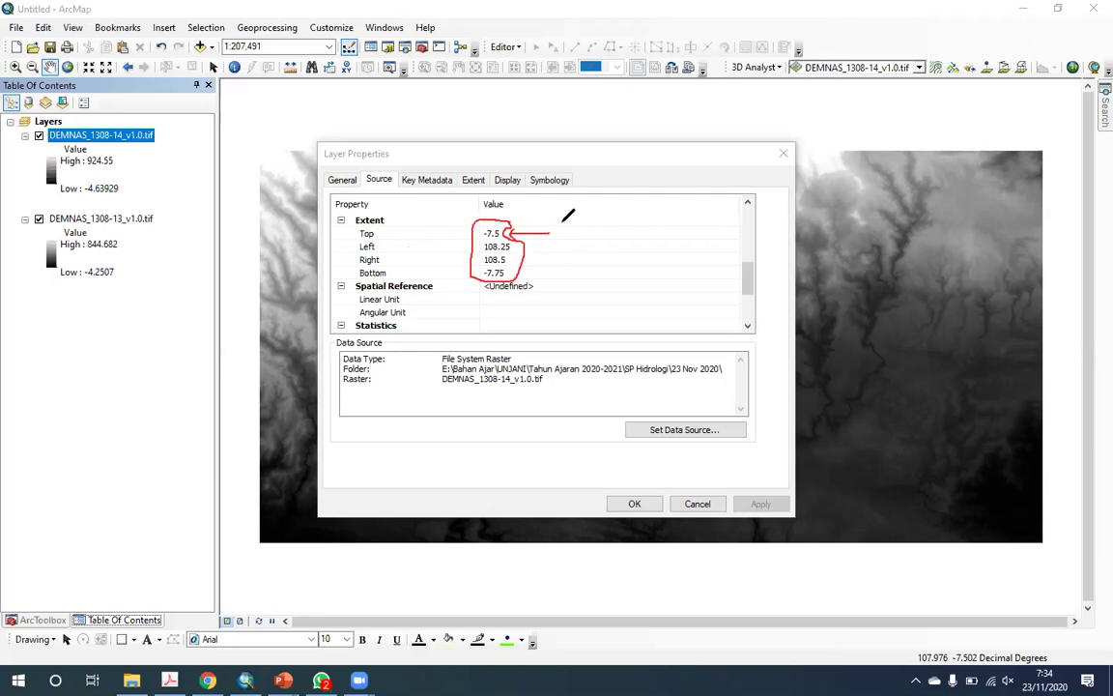
mouse_move(604, 229)
mouse_down()
mouse_move(654, 235)
mouse_move(677, 216)
mouse_move(683, 245)
mouse_up()
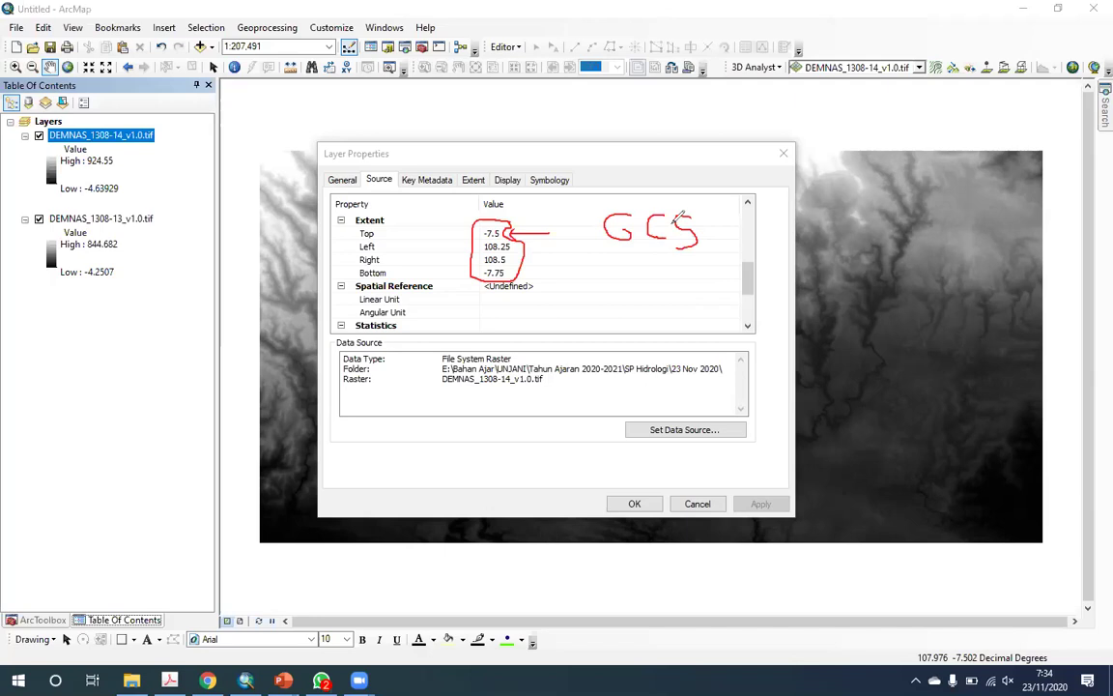
mouse_move(717, 200)
mouse_down()
mouse_move(603, 198)
mouse_move(597, 221)
mouse_move(611, 247)
mouse_move(708, 254)
mouse_move(725, 193)
mouse_up()
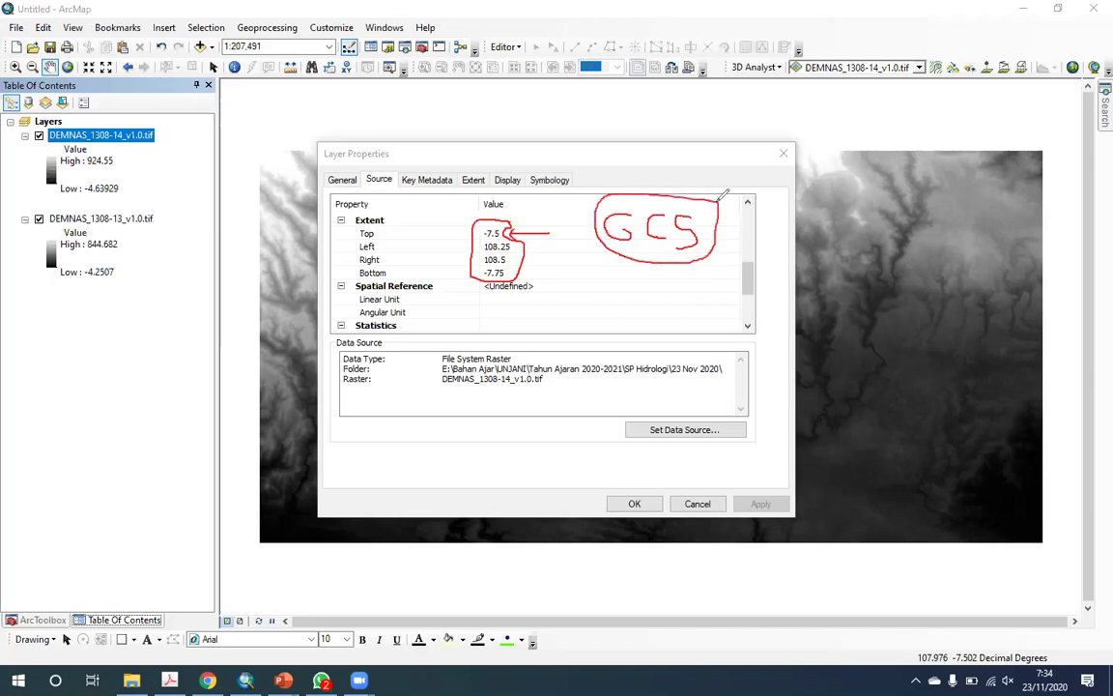
mouse_move(645, 132)
mouse_down()
mouse_move(663, 118)
mouse_move(647, 131)
mouse_move(679, 135)
mouse_move(689, 115)
mouse_move(703, 114)
mouse_move(709, 132)
mouse_move(721, 124)
mouse_move(731, 137)
mouse_up()
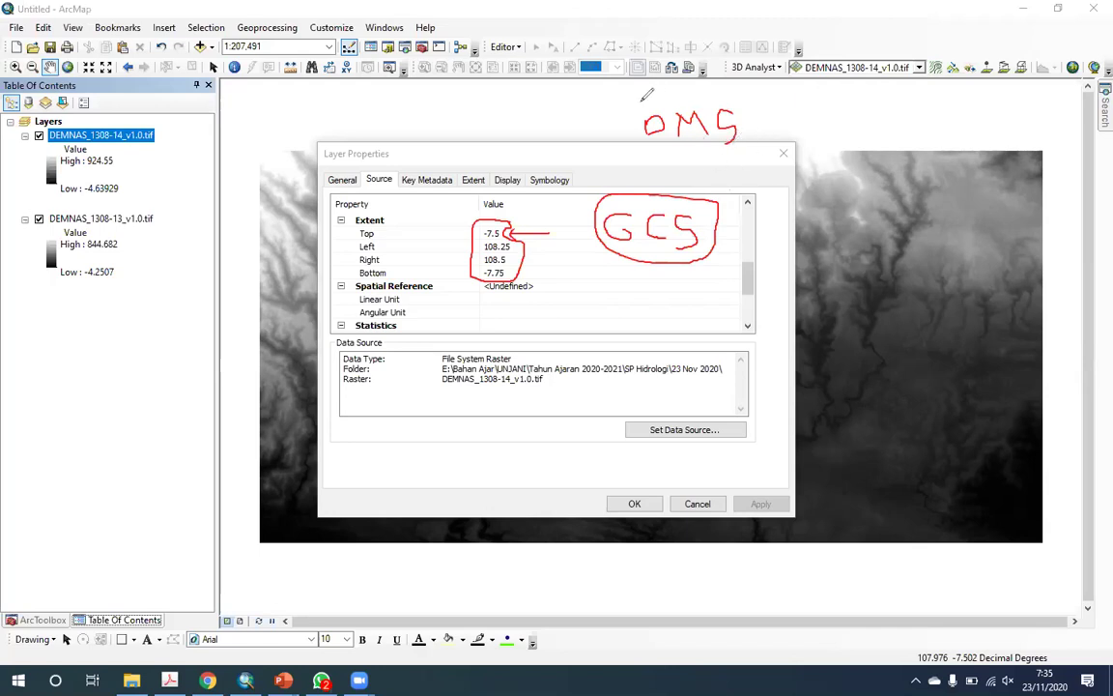
drag(705, 108, 705, 114)
mouse_move(867, 136)
mouse_down()
mouse_move(876, 110)
mouse_move(872, 136)
mouse_up()
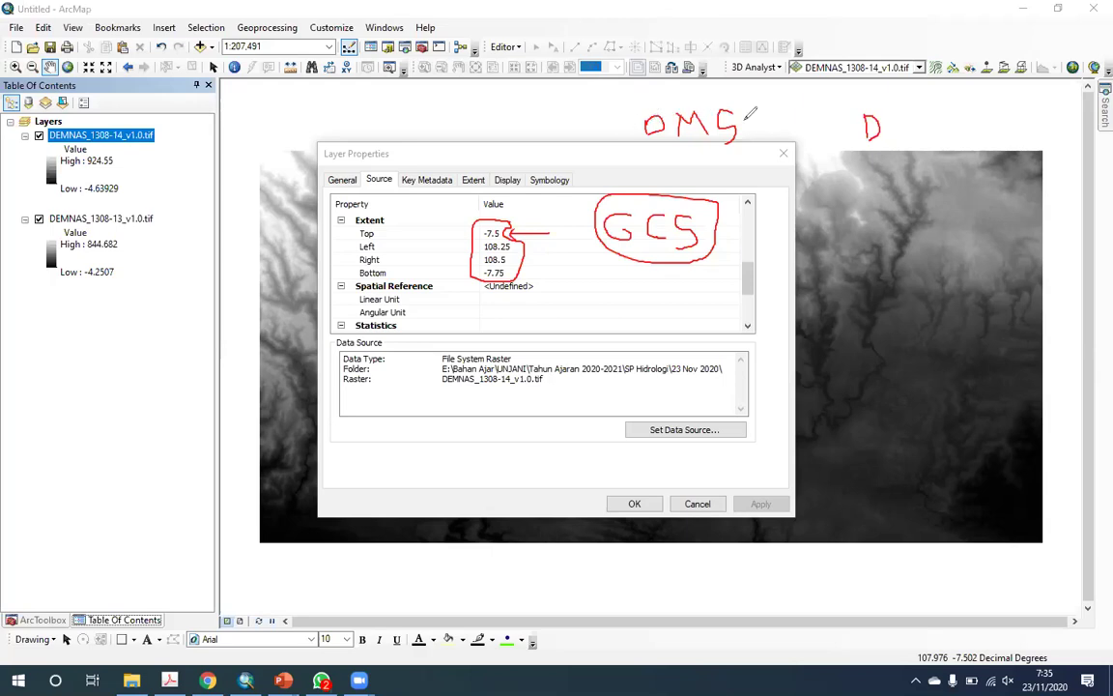
mouse_move(890, 117)
mouse_down()
mouse_move(891, 137)
mouse_move(898, 116)
mouse_move(908, 135)
mouse_move(891, 137)
mouse_move(933, 118)
mouse_up()
mouse_move(636, 88)
mouse_down()
mouse_move(638, 100)
mouse_move(690, 102)
mouse_move(706, 86)
mouse_move(653, 88)
mouse_up()
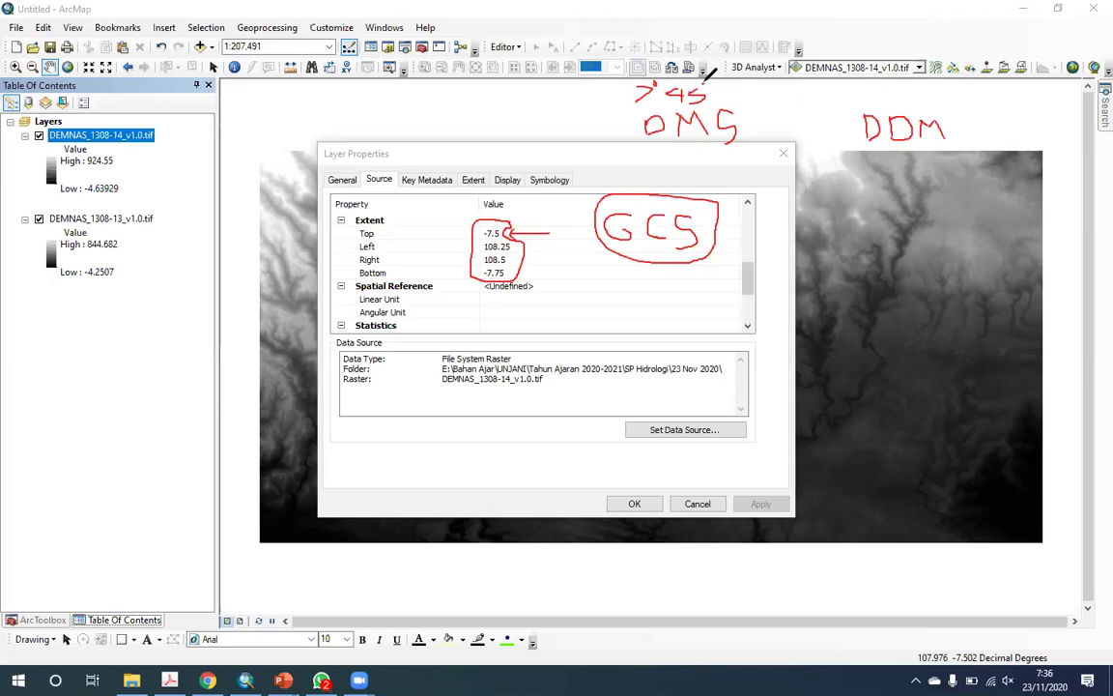
mouse_move(731, 91)
mouse_down()
mouse_move(741, 89)
mouse_move(740, 103)
mouse_move(767, 93)
mouse_up()
mouse_move(868, 88)
mouse_down()
mouse_move(872, 100)
mouse_move(879, 86)
mouse_move(923, 85)
mouse_move(919, 101)
mouse_move(935, 93)
mouse_move(929, 103)
mouse_move(940, 88)
mouse_move(958, 92)
mouse_move(953, 101)
mouse_move(971, 89)
mouse_up()
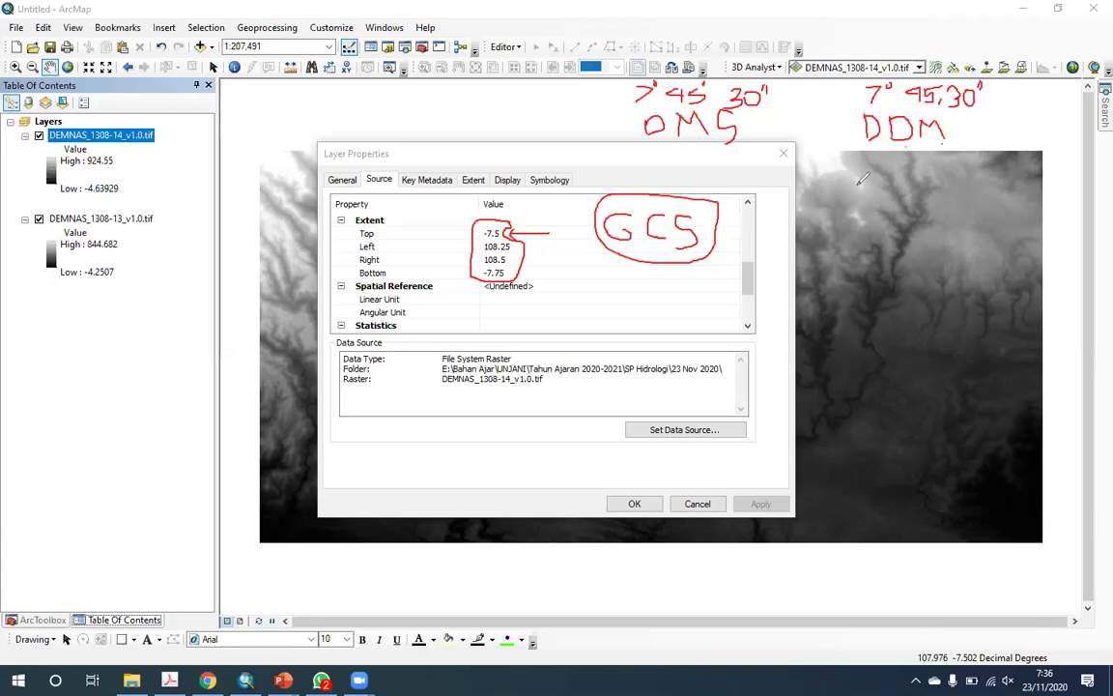
mouse_move(855, 173)
mouse_down()
mouse_move(852, 190)
mouse_move(873, 182)
mouse_move(855, 192)
mouse_move(916, 175)
mouse_move(892, 191)
mouse_up()
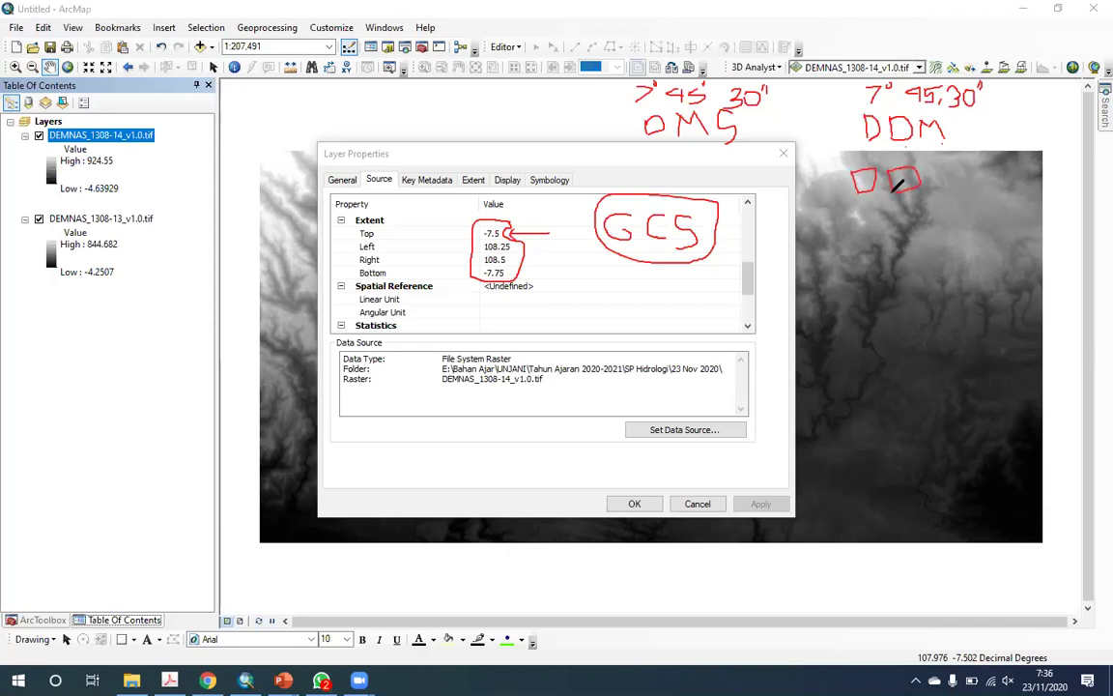
mouse_move(858, 222)
mouse_down()
mouse_move(885, 224)
mouse_move(872, 247)
mouse_move(923, 237)
mouse_move(913, 250)
mouse_move(910, 219)
mouse_move(951, 243)
mouse_move(945, 228)
mouse_move(961, 215)
mouse_up()
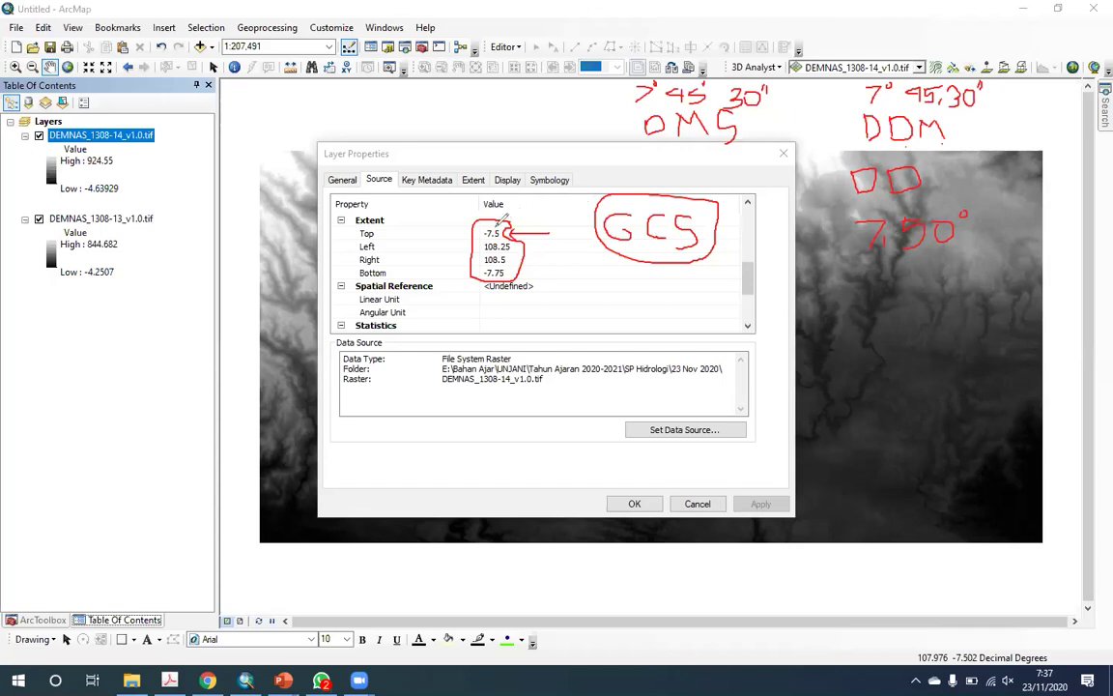
drag(486, 235, 494, 231)
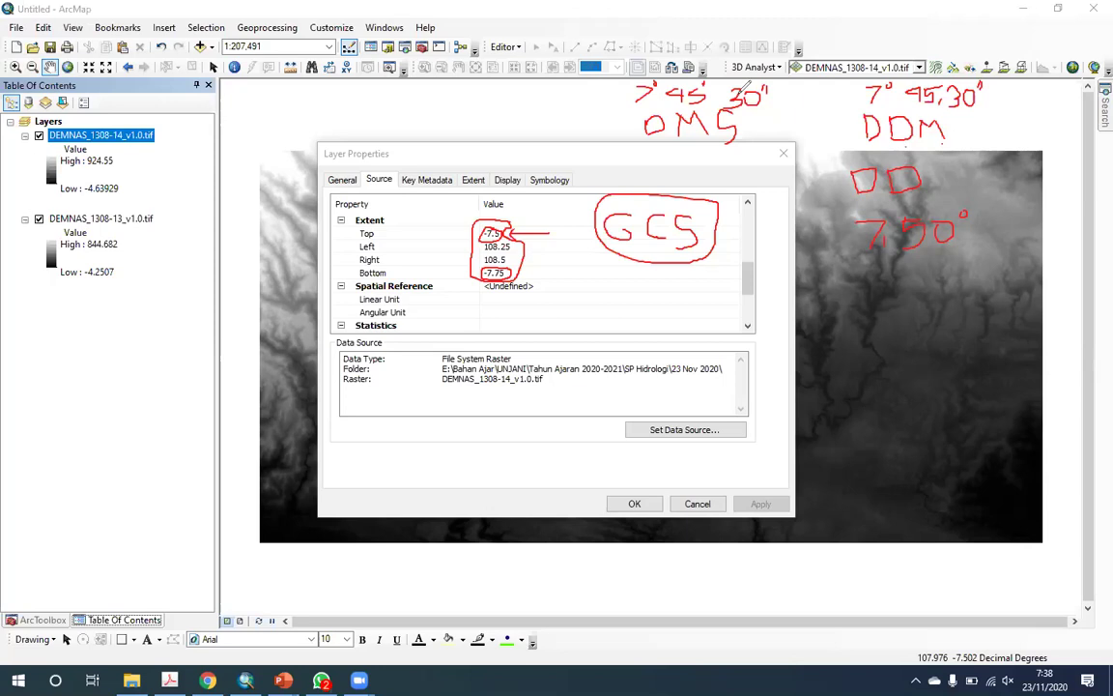
key(Escape)
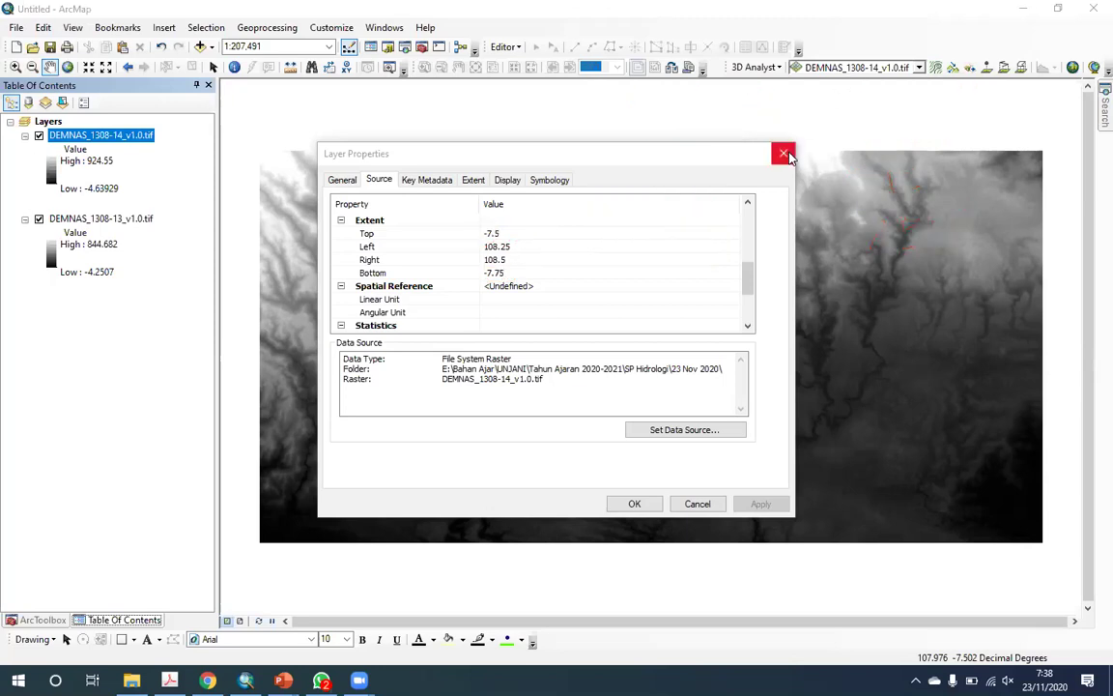
- Reopen the properties of the DEMNAS_1308-14_v1.0.tif layer and check its Spatial Reference entry
click(783, 155)
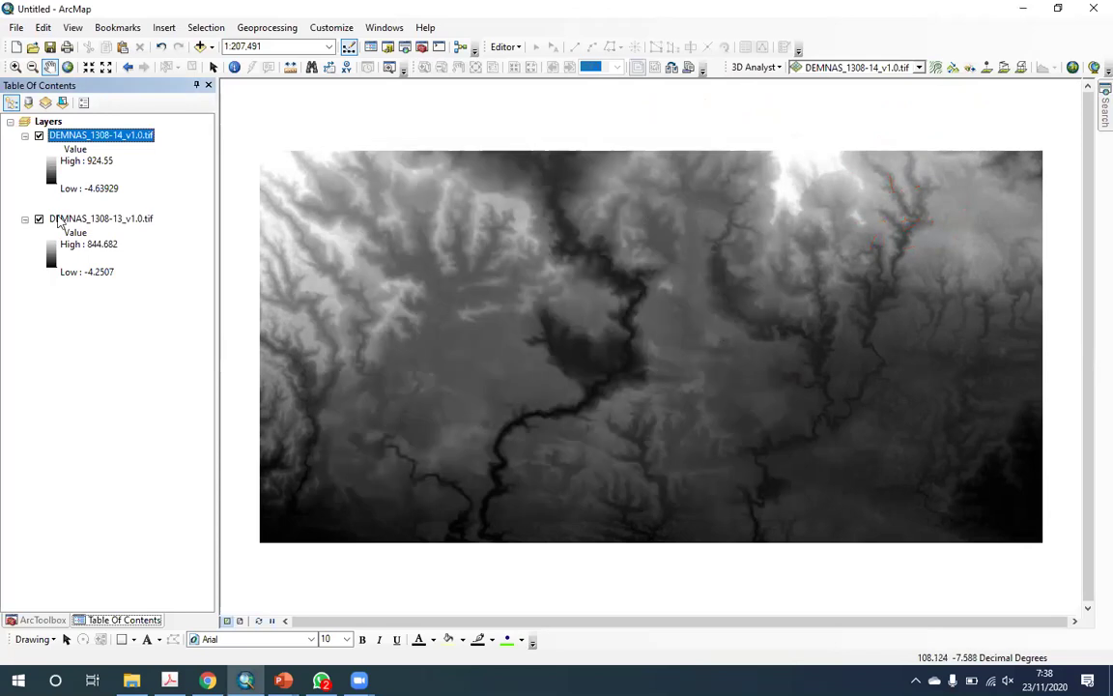
right_click(100, 140)
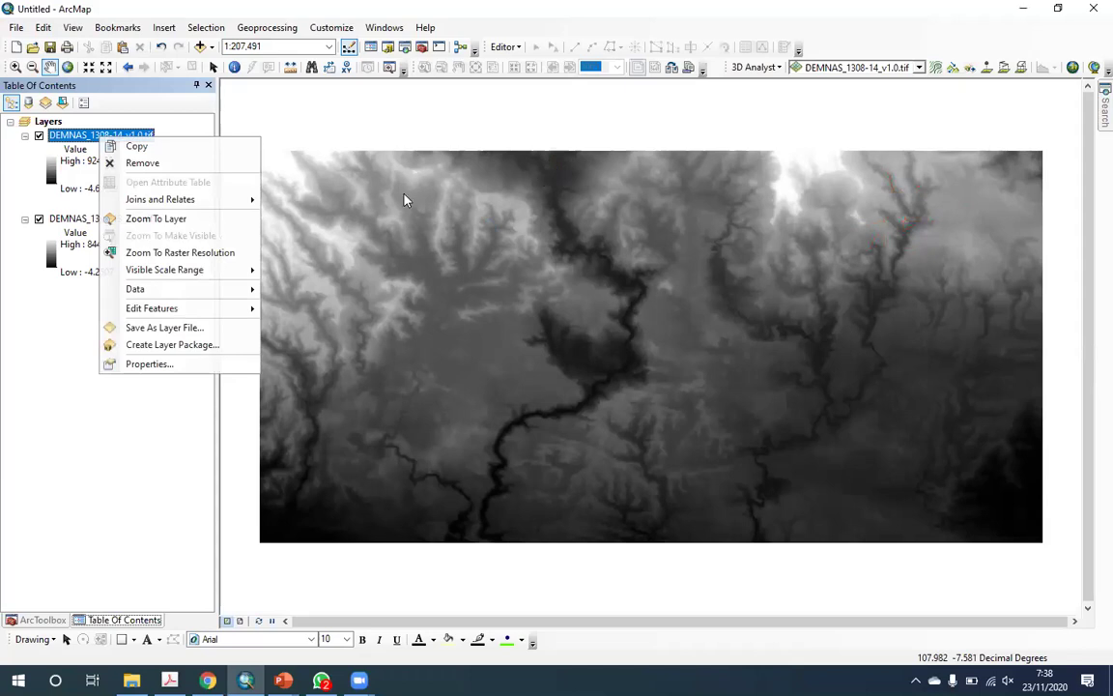
click(513, 300)
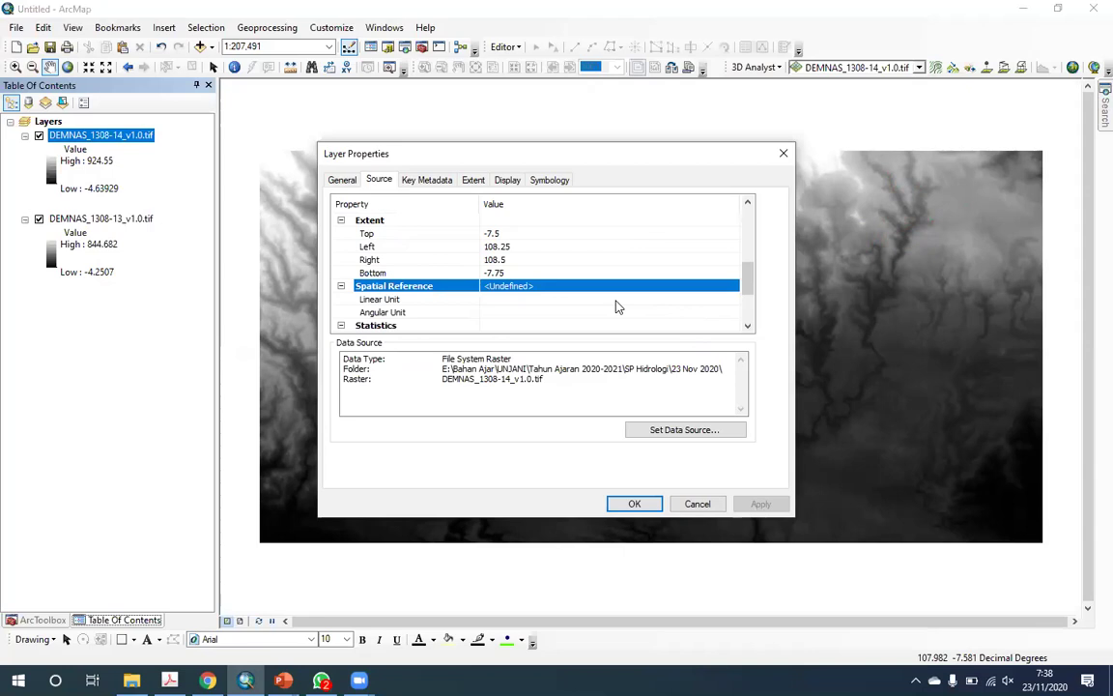
click(697, 503)
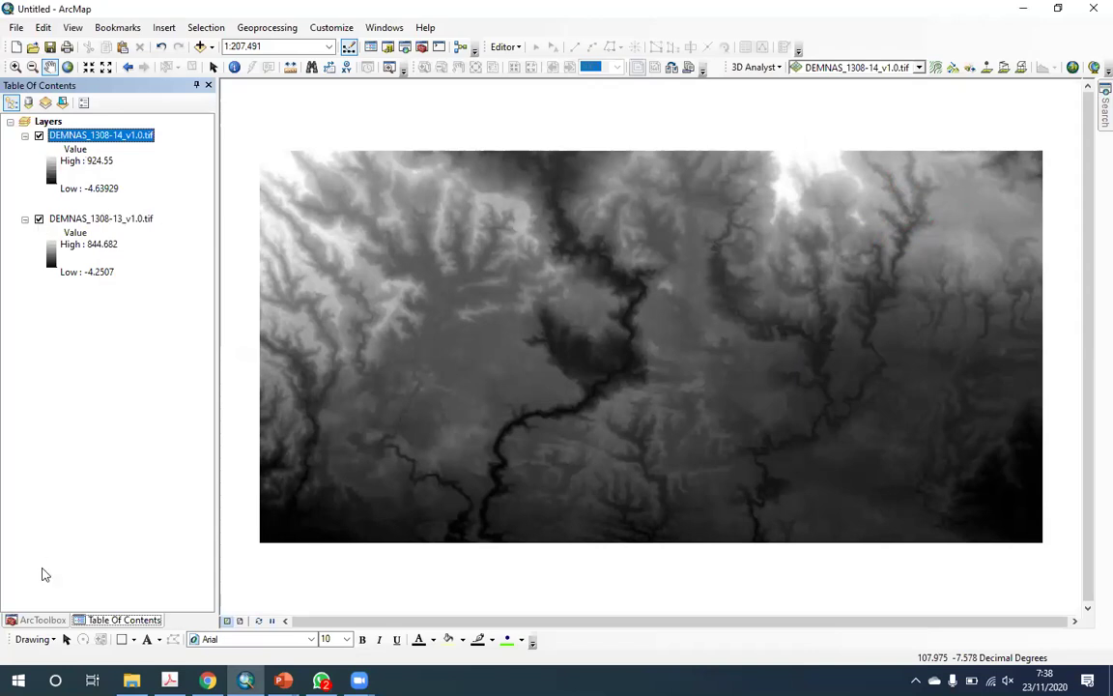
- Locate the Define Projection tool under Data Management Tools, Projections and Transformations in ArcToolbox
click(44, 621)
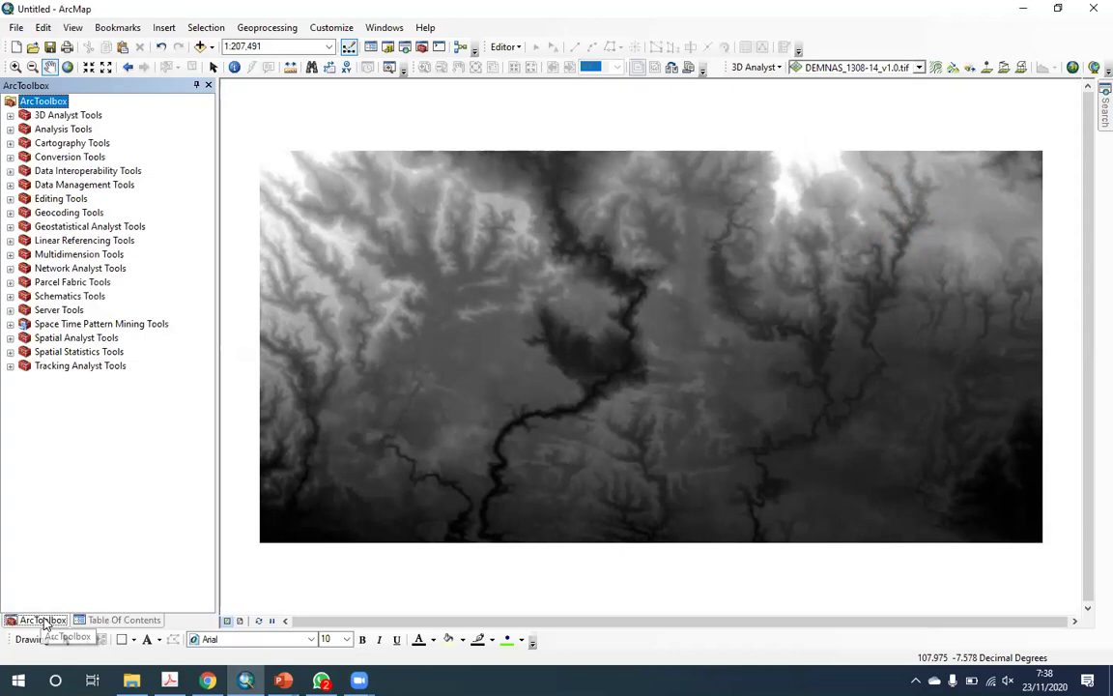
click(10, 184)
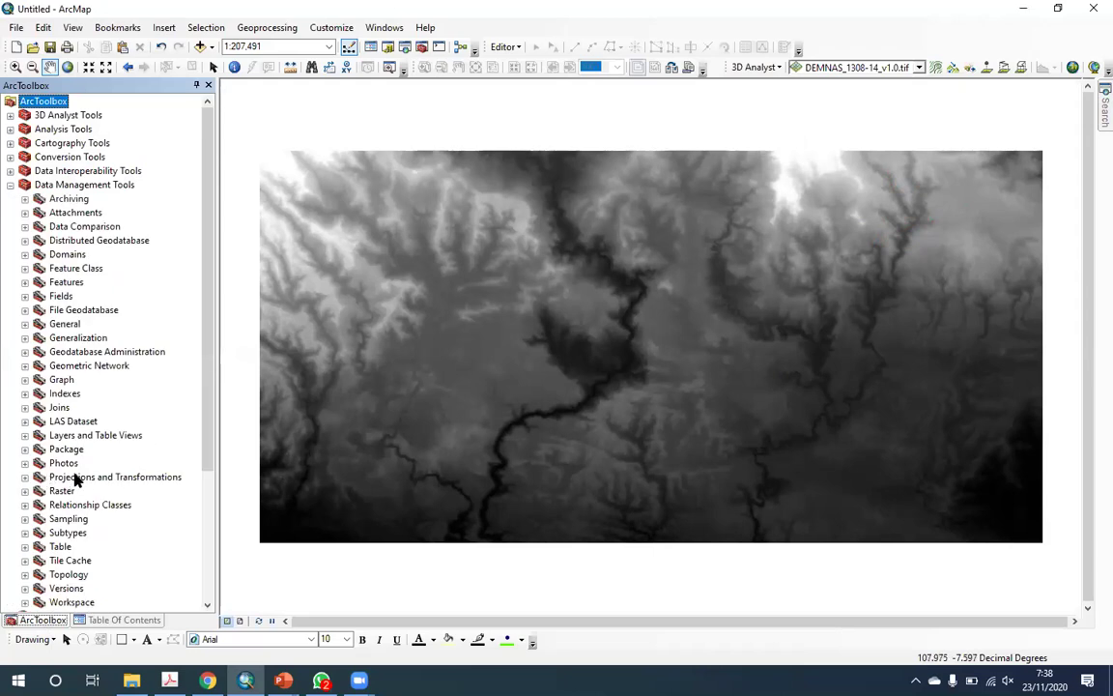
click(182, 478)
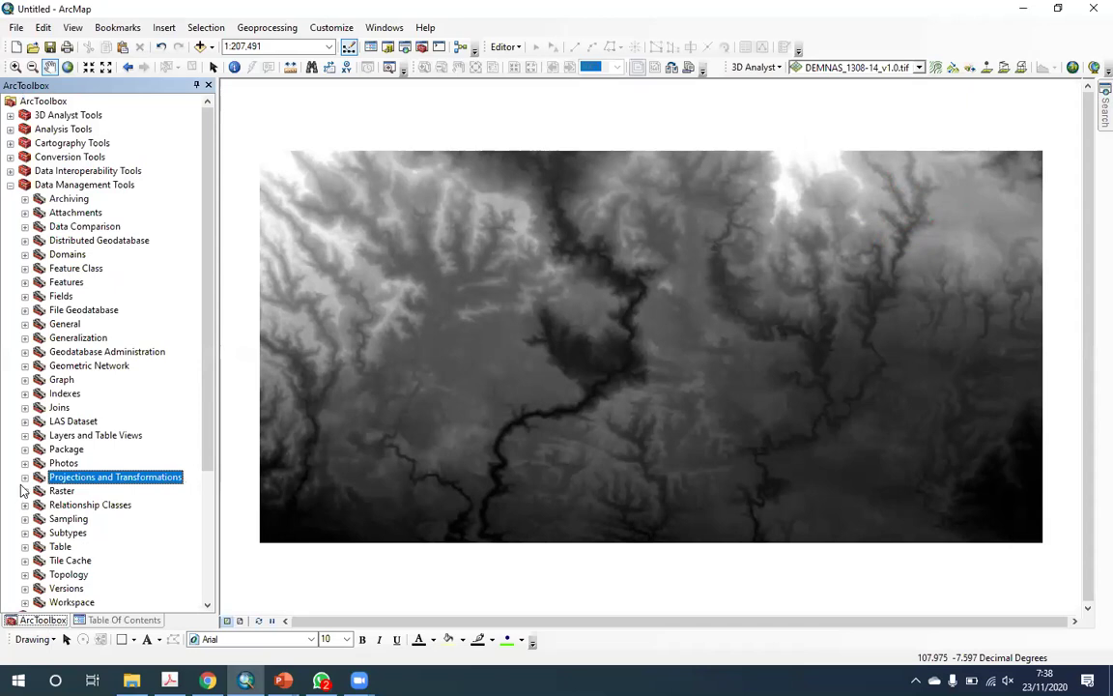
double_click(92, 477)
click(98, 477)
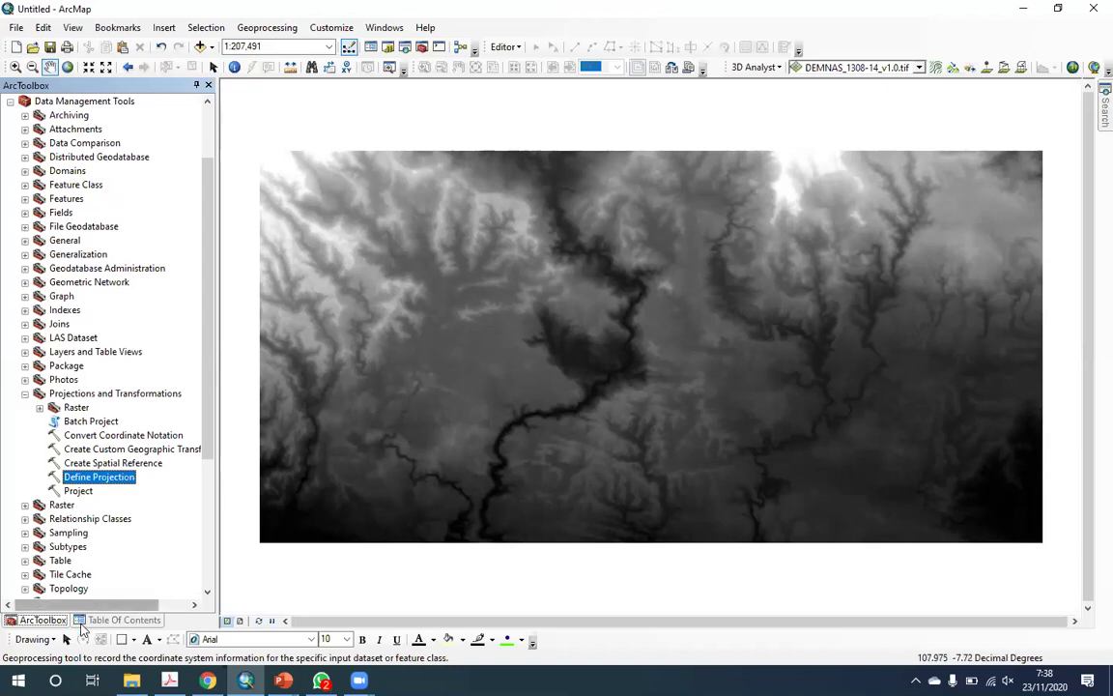
- Review the source properties of the DEMNAS_1308-14_v1.0.tif layer down to its extent and spatial reference
click(124, 620)
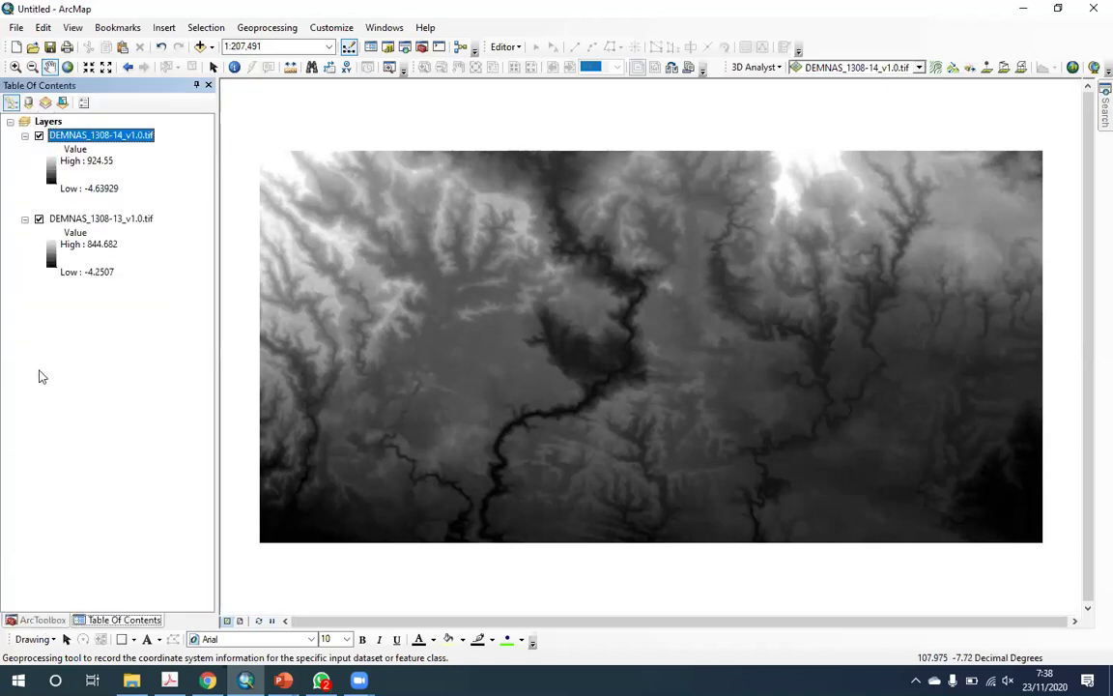
right_click(85, 142)
click(124, 363)
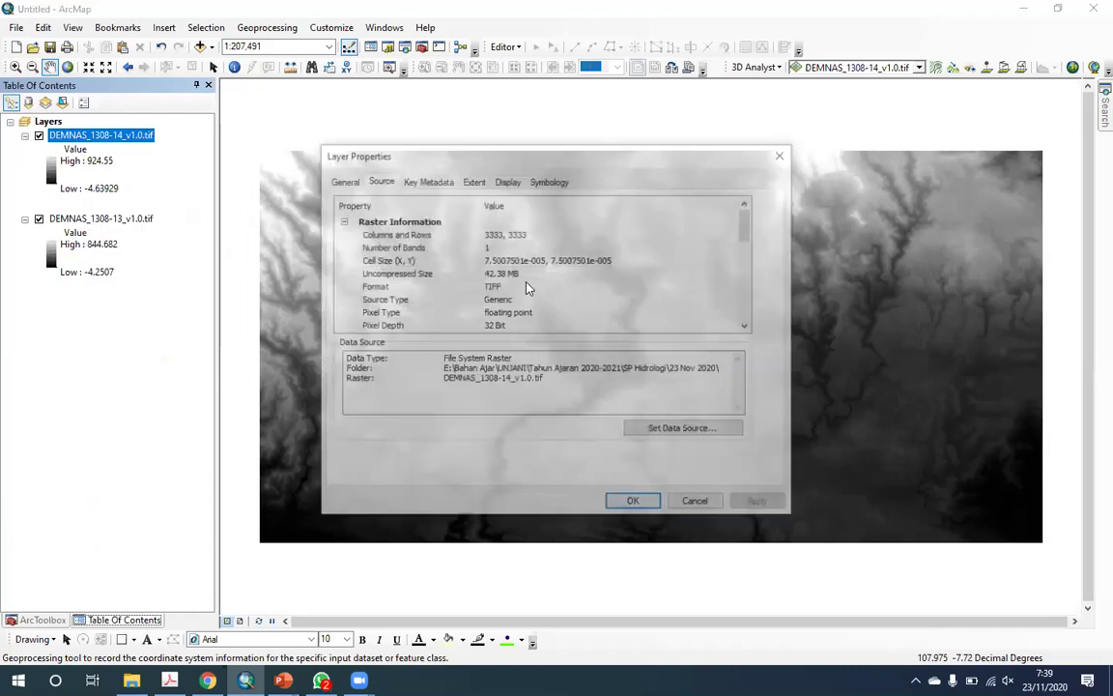
scroll(529, 290, down, 1)
scroll(532, 285, up, 1)
scroll(536, 299, down, 3)
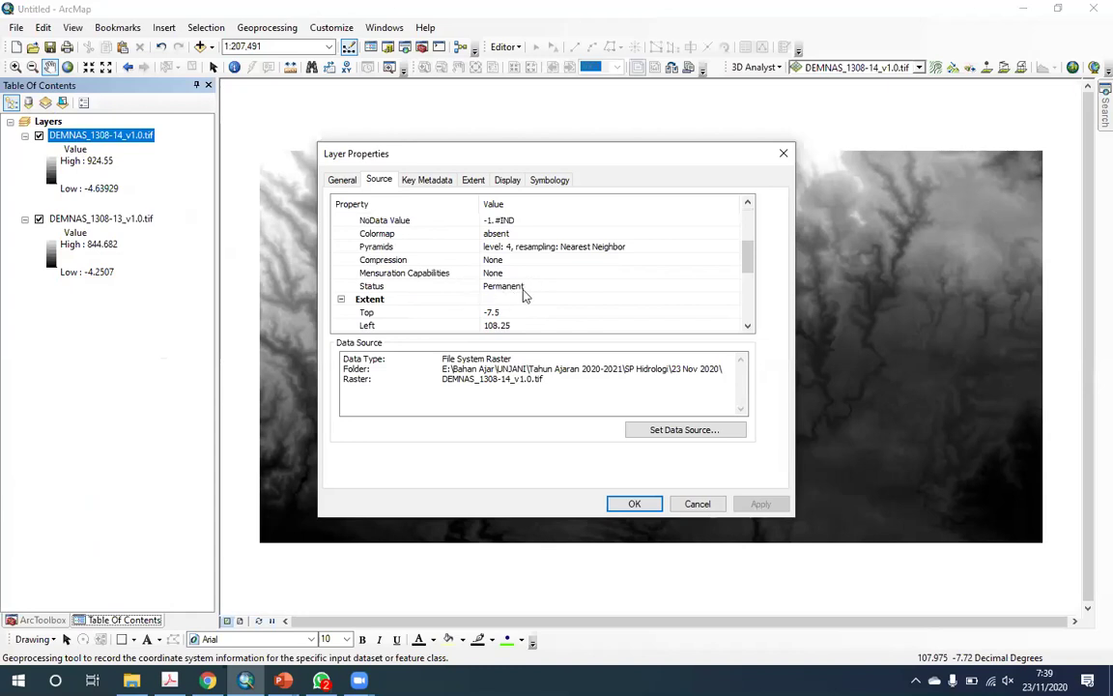
scroll(523, 293, down, 2)
click(529, 287)
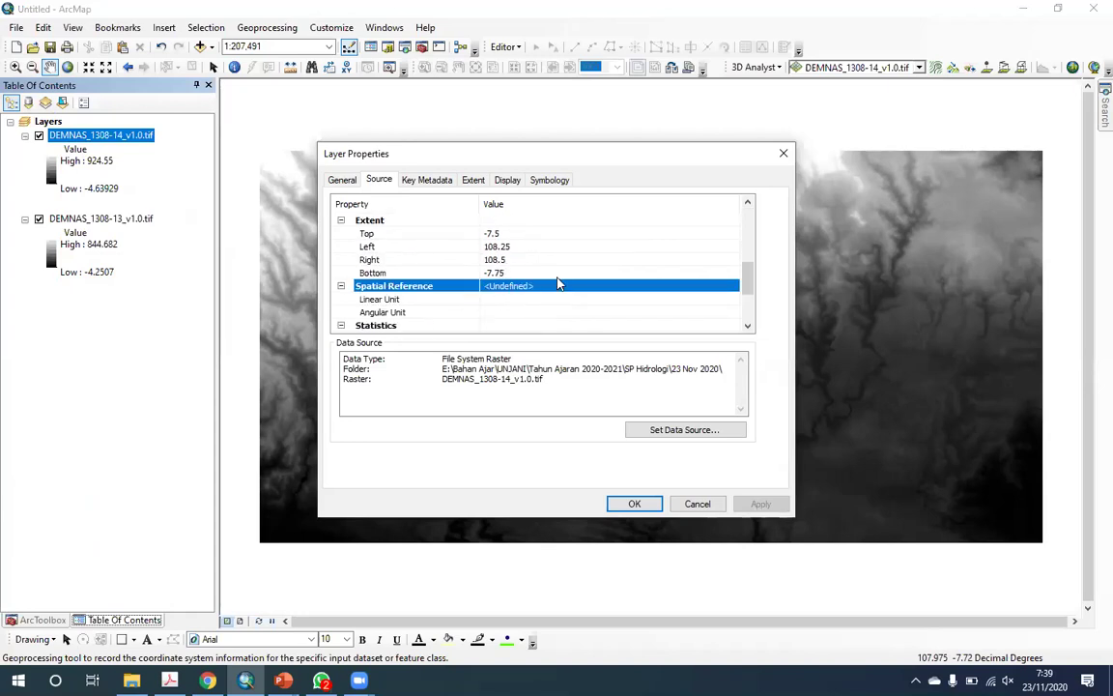
click(628, 502)
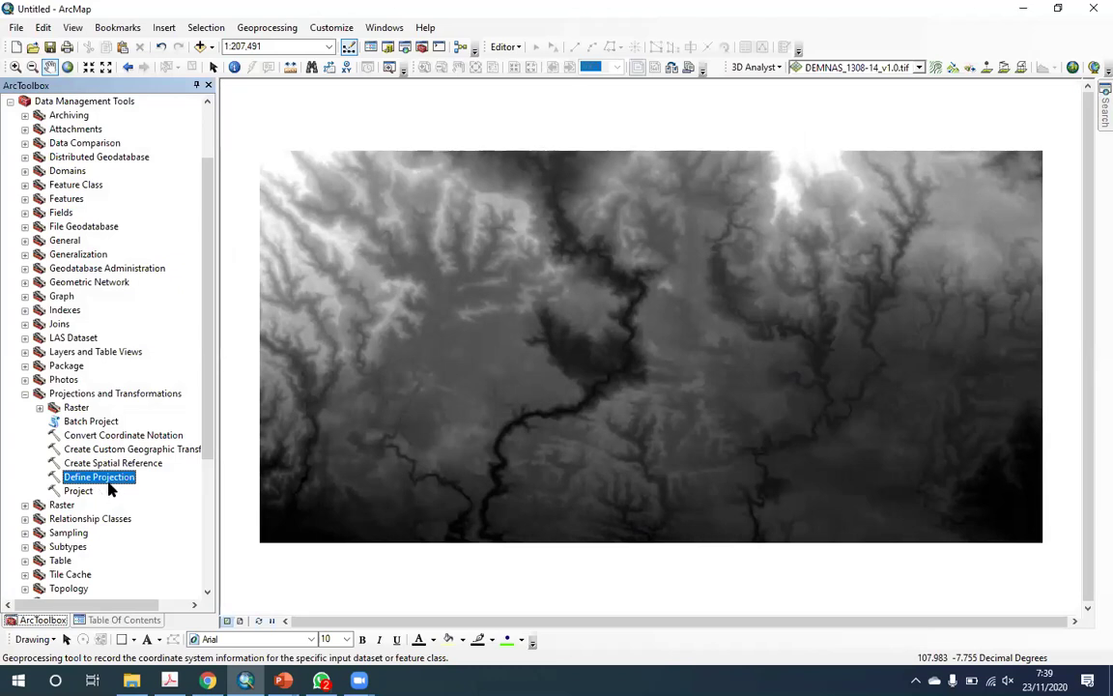
- Start the Define Projection tool and choose DEMNAS_1308-14_v1.0.tif as its input dataset
double_click(114, 480)
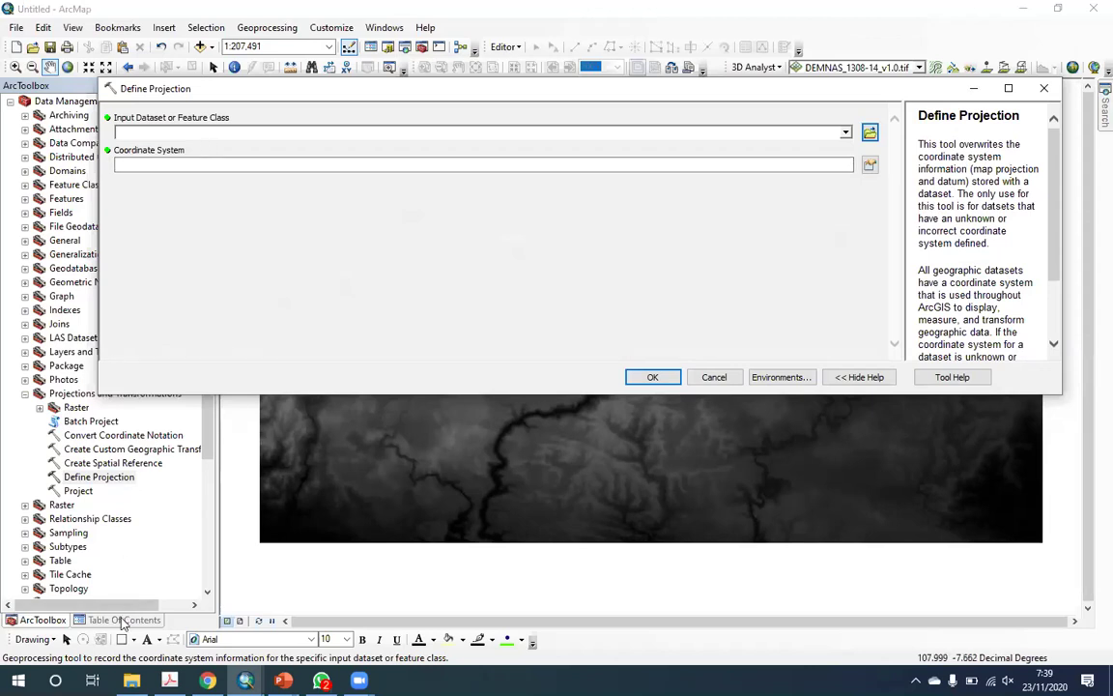
click(870, 134)
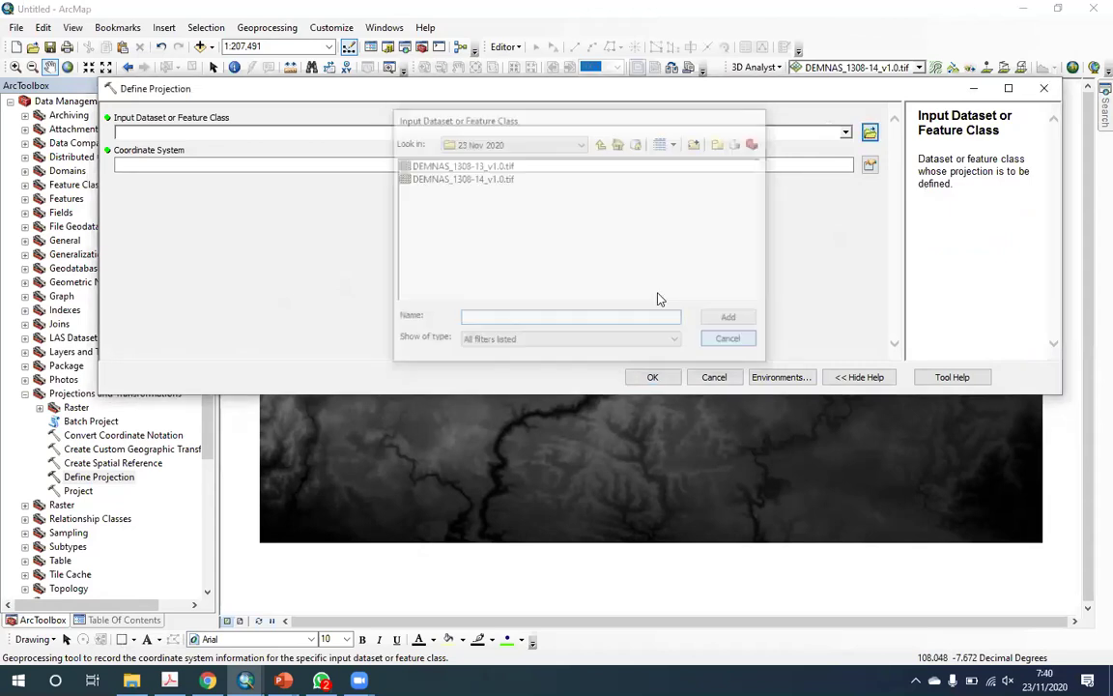
click(844, 134)
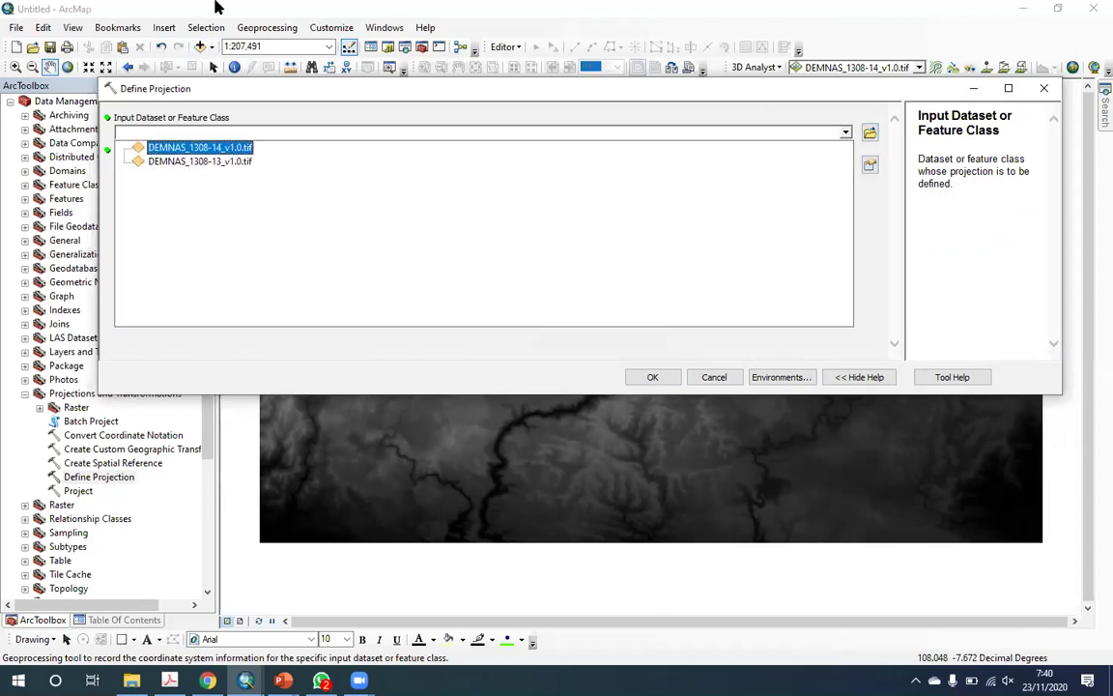
click(237, 152)
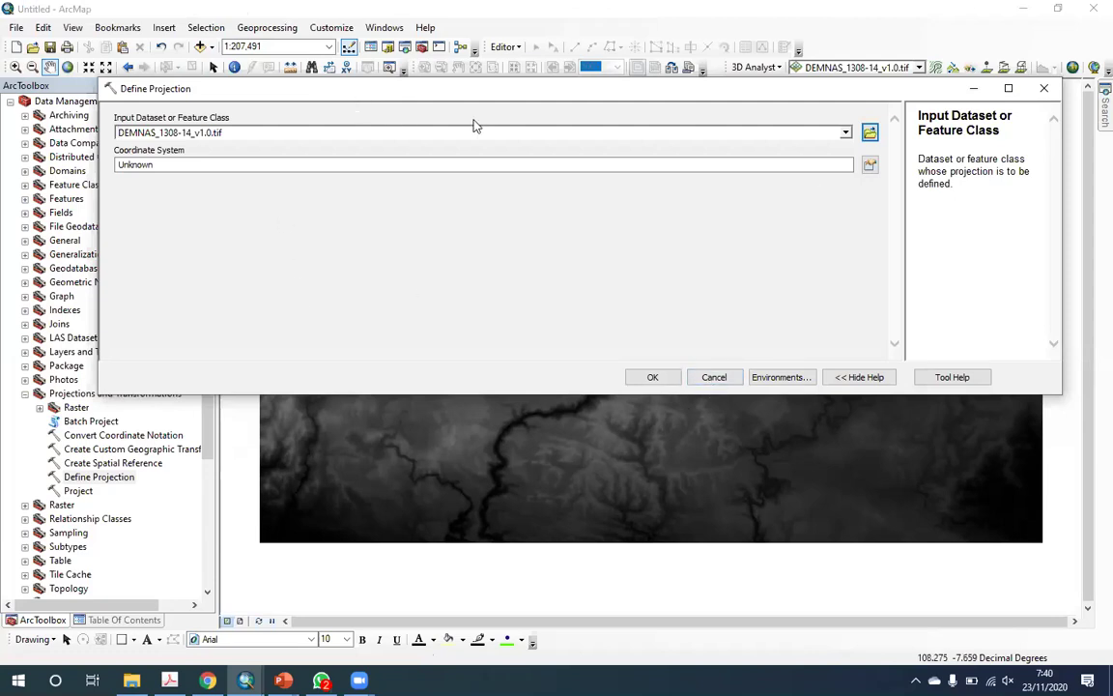
- Clear the input dataset of the Define Projection tool and try to confirm it empty
click(288, 136)
key(BackSpace)
key(BackSpace)
key(BackSpace)
key(BackSpace)
key(BackSpace)
key(BackSpace)
key(BackSpace)
key(BackSpace)
key(BackSpace)
key(BackSpace)
key(BackSpace)
key(BackSpace)
key(BackSpace)
key(BackSpace)
key(BackSpace)
key(BackSpace)
key(BackSpace)
key(BackSpace)
key(BackSpace)
key(BackSpace)
key(Return)
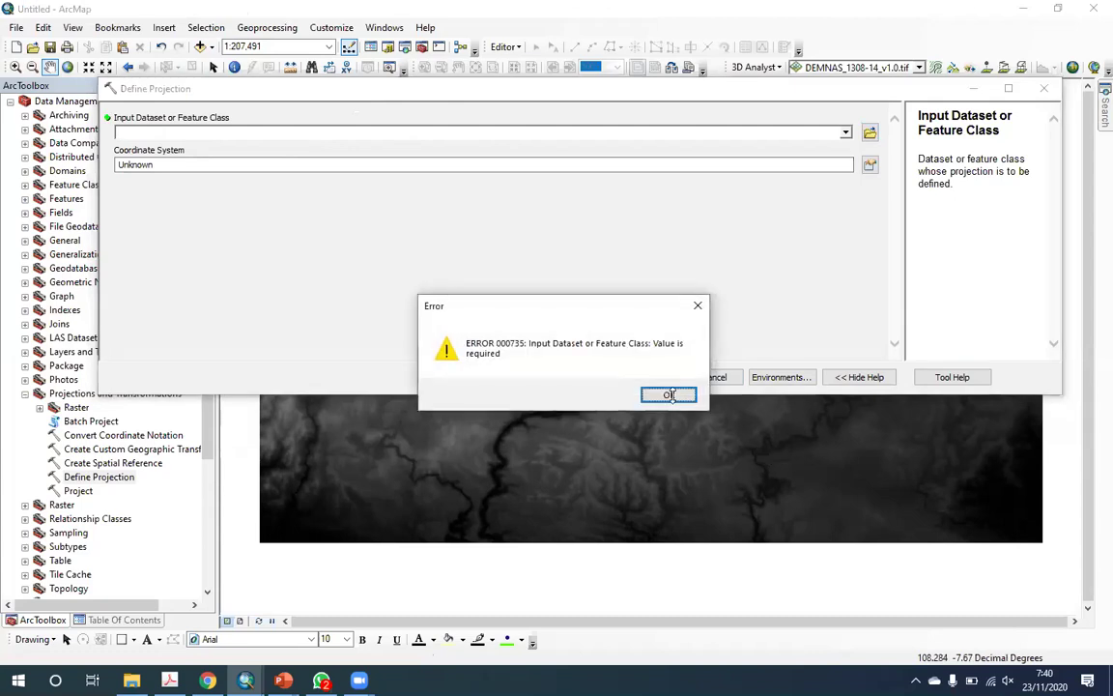
key(Return)
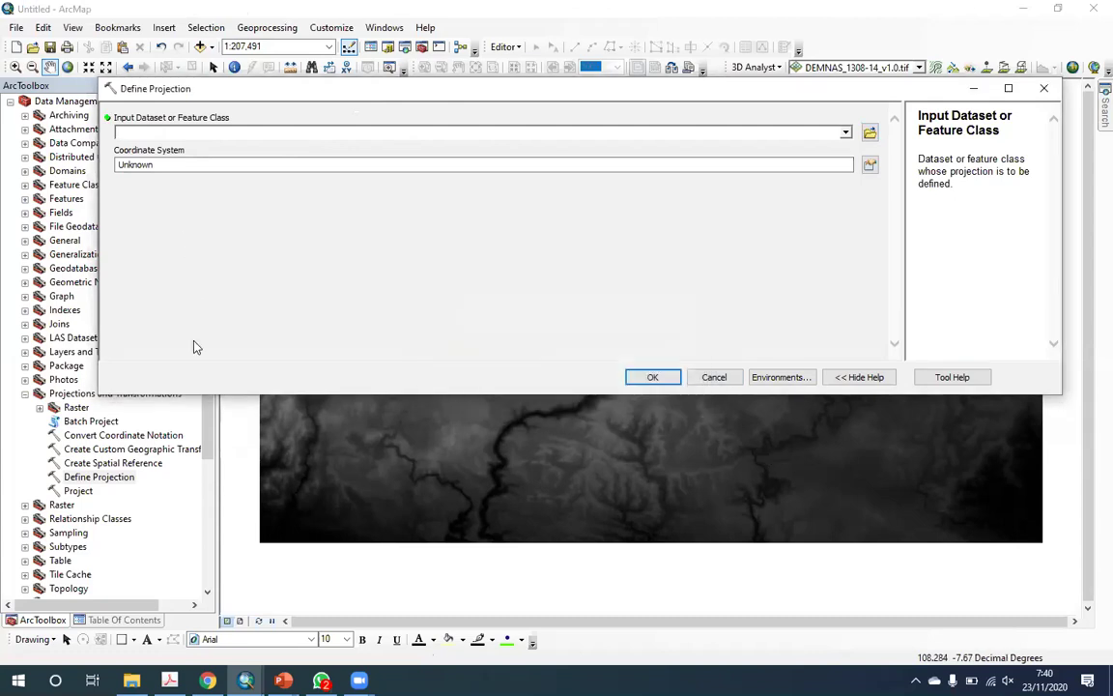
- Use the DEMNAS_1308-14_v1.0.tif layer from the map's layer list as the Define Projection input, keeping the dialog clear of the list
click(124, 620)
click(116, 118)
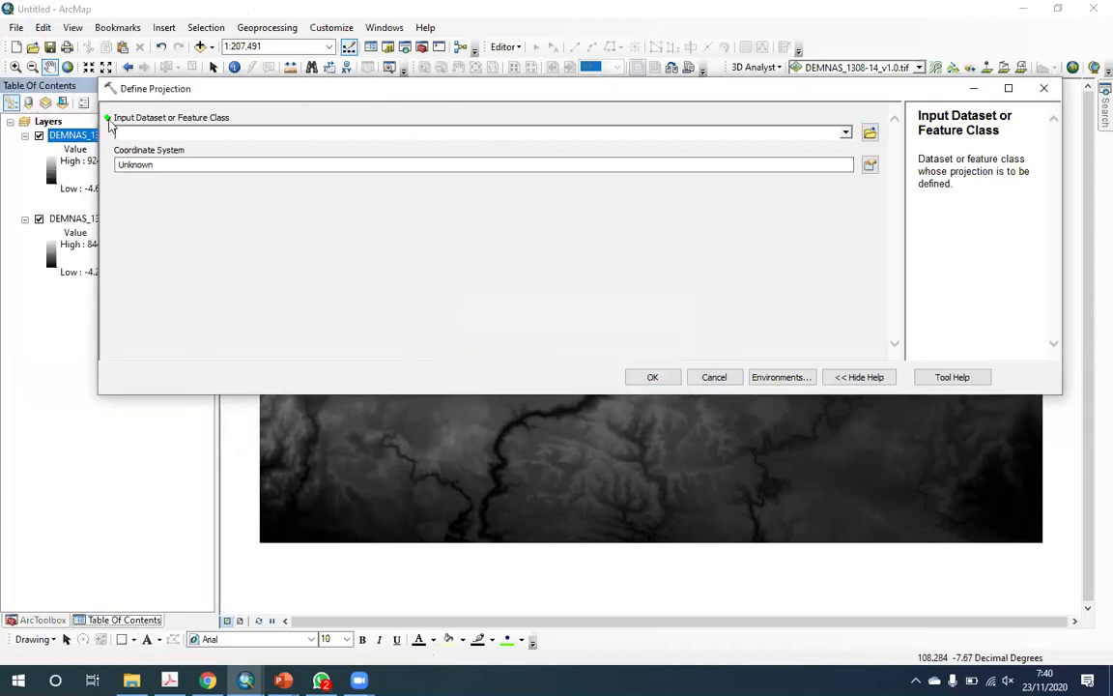
drag(87, 135, 232, 145)
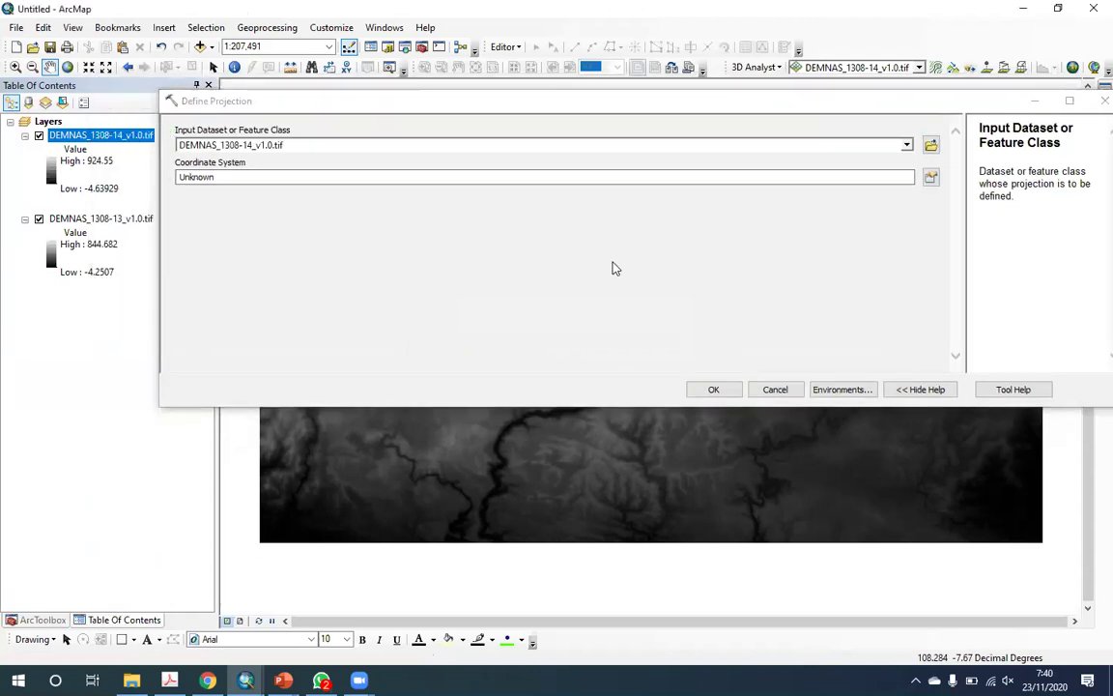
drag(603, 104, 563, 94)
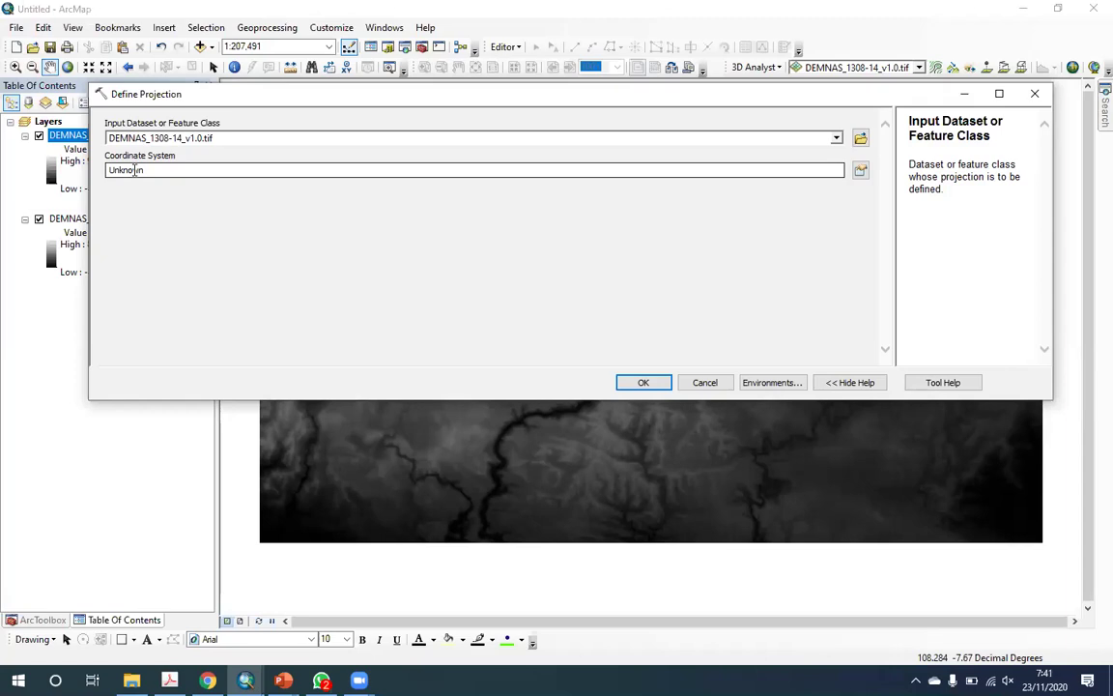
- Look over the favorite coordinate systems and the main categories offered for the projection definition without choosing one
click(860, 172)
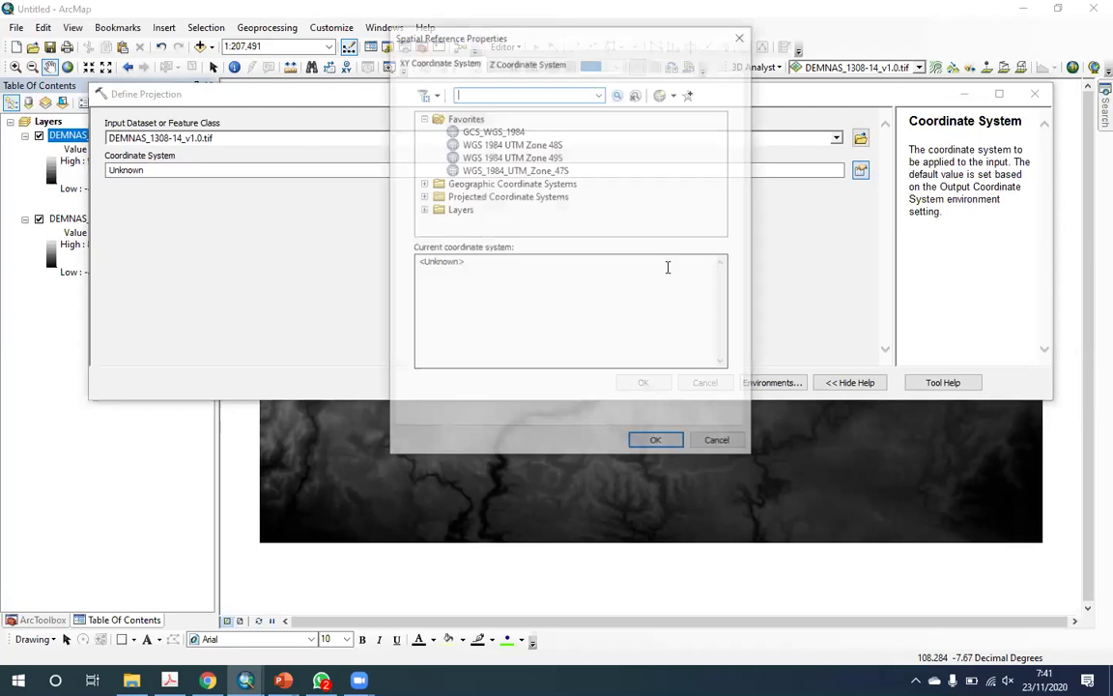
click(716, 440)
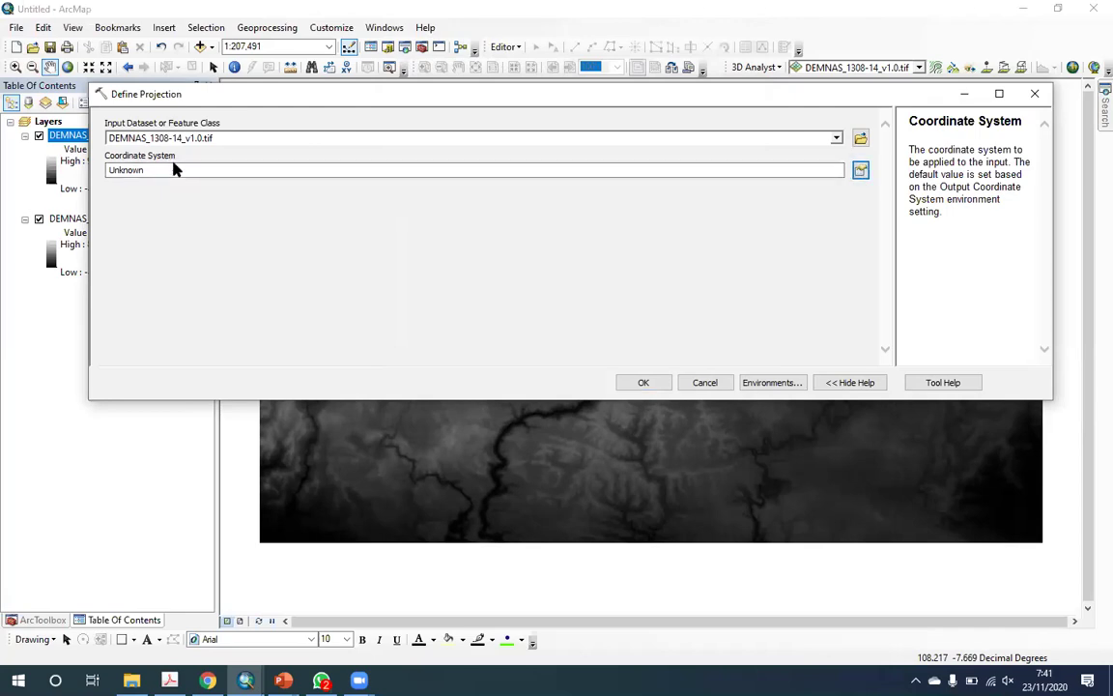
click(860, 172)
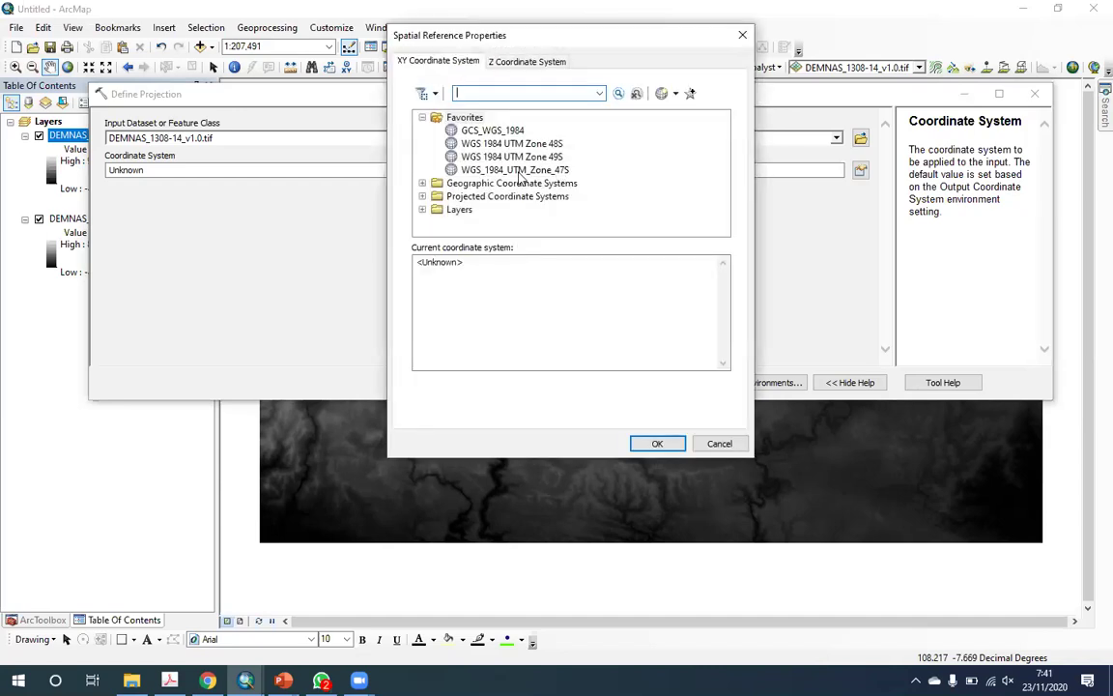
click(422, 116)
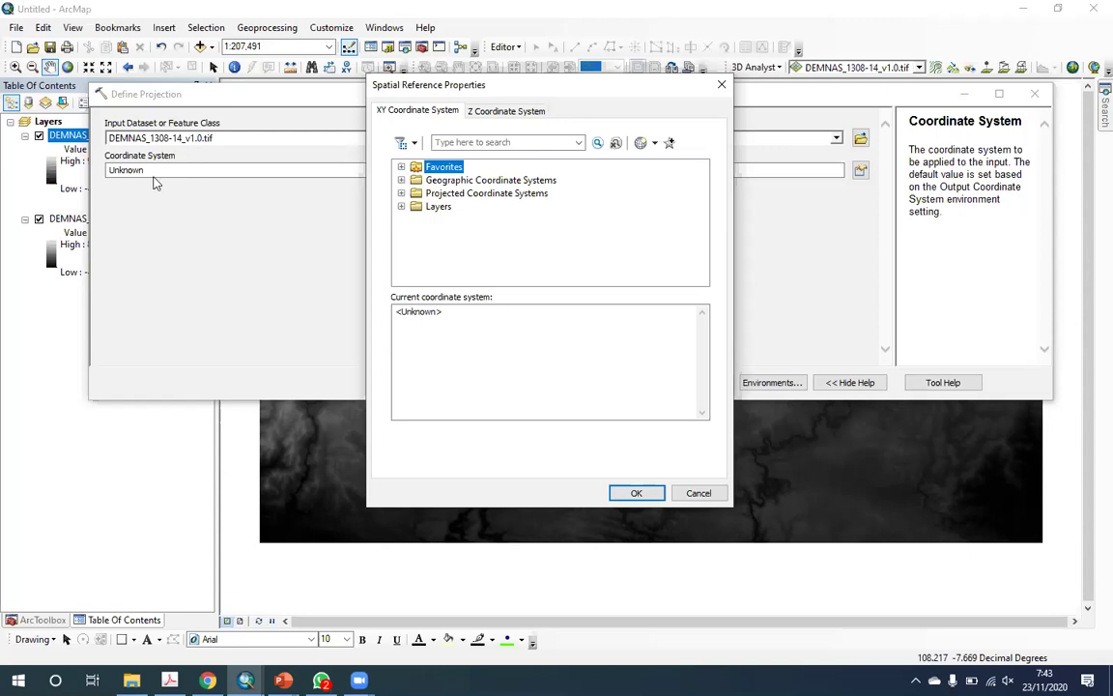
click(699, 493)
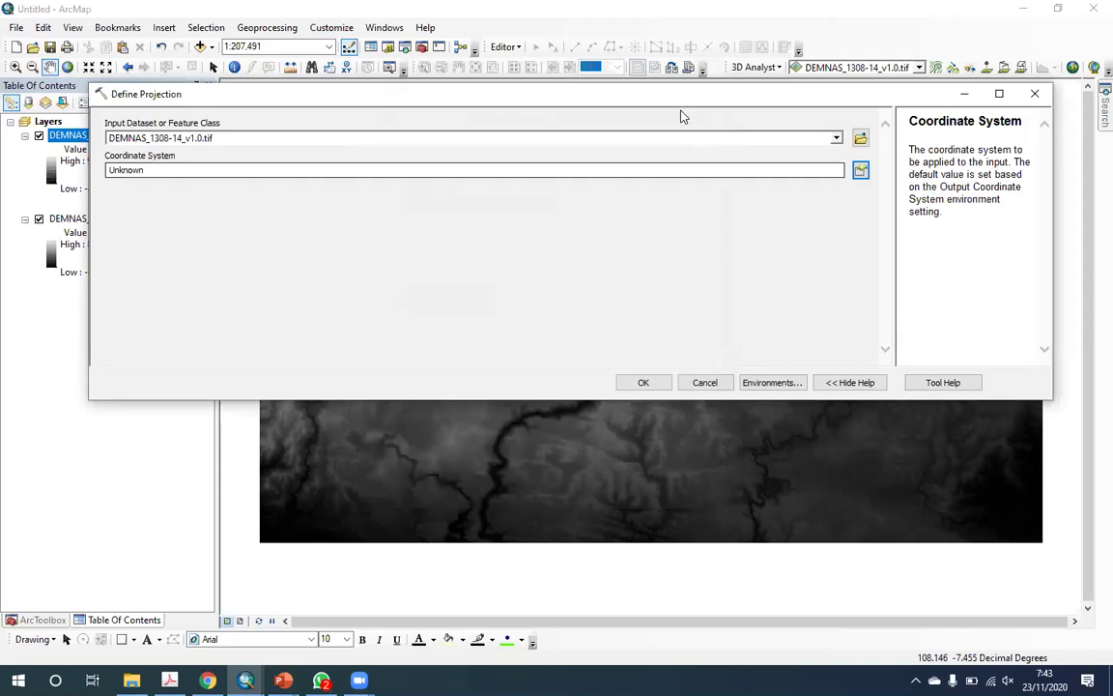
- Assign the World geographic coordinate system WGS 1984 to DEMNAS_1308-14_v1.0.tif and run Define Projection
click(860, 170)
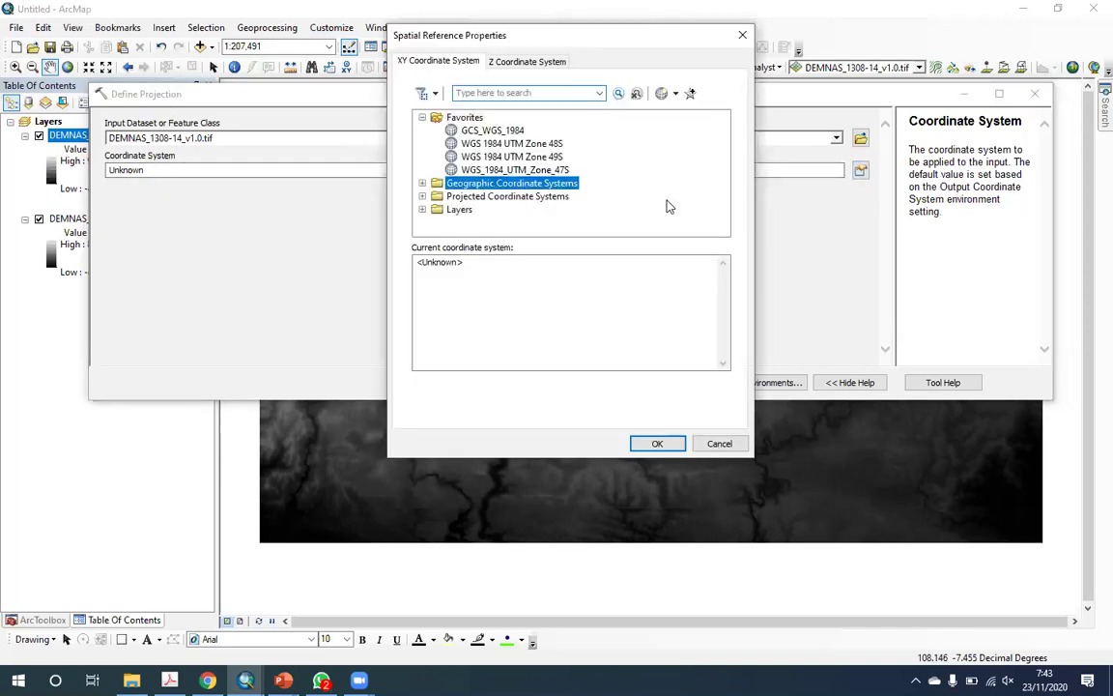
click(422, 184)
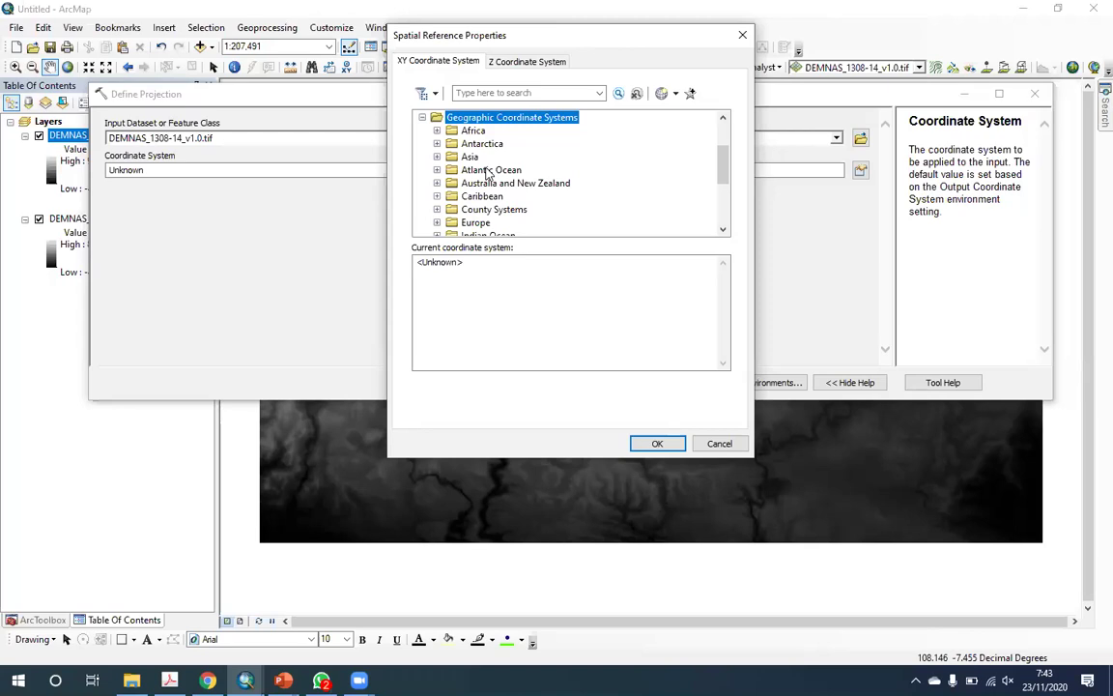
scroll(488, 171, down, 3)
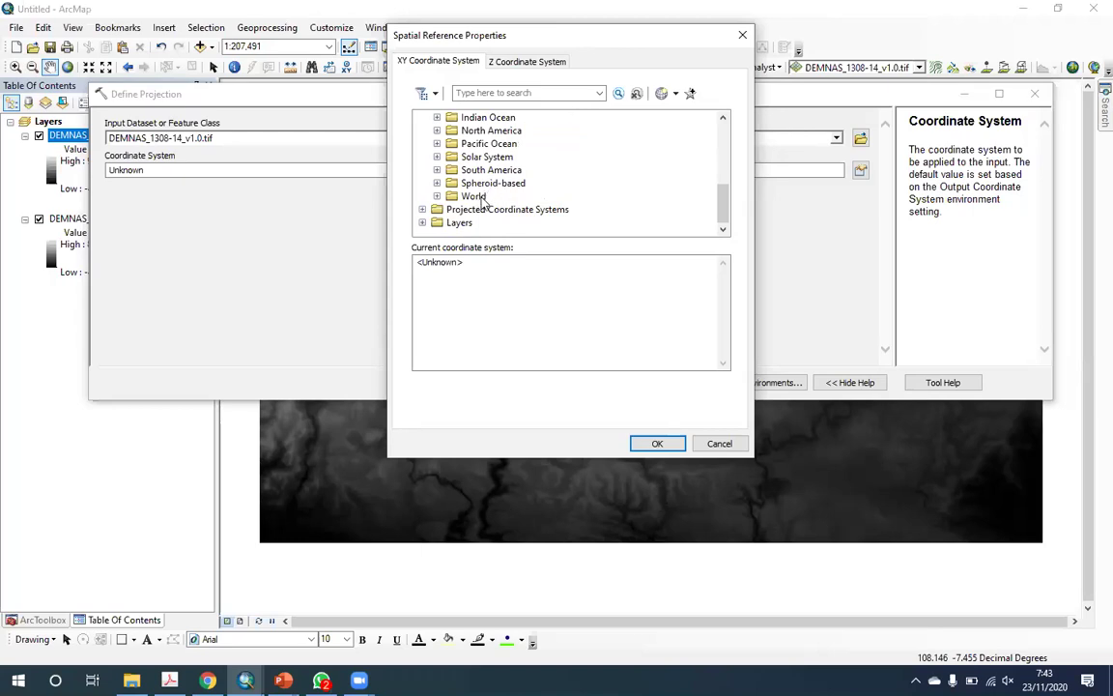
double_click(475, 197)
scroll(561, 184, down, 5)
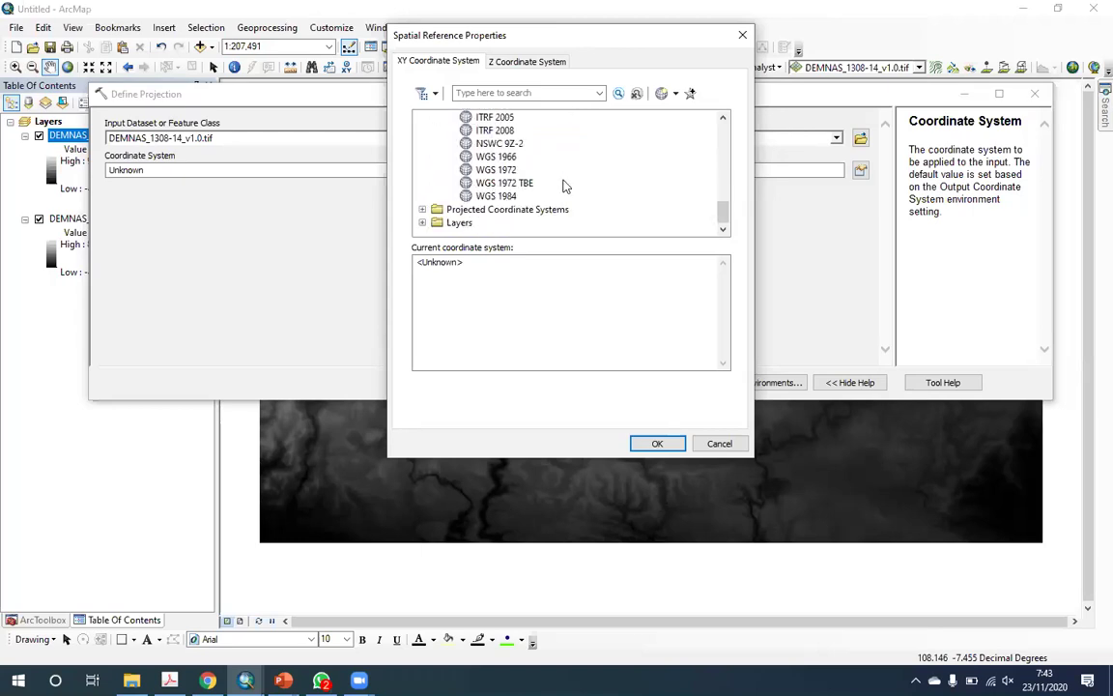
click(512, 197)
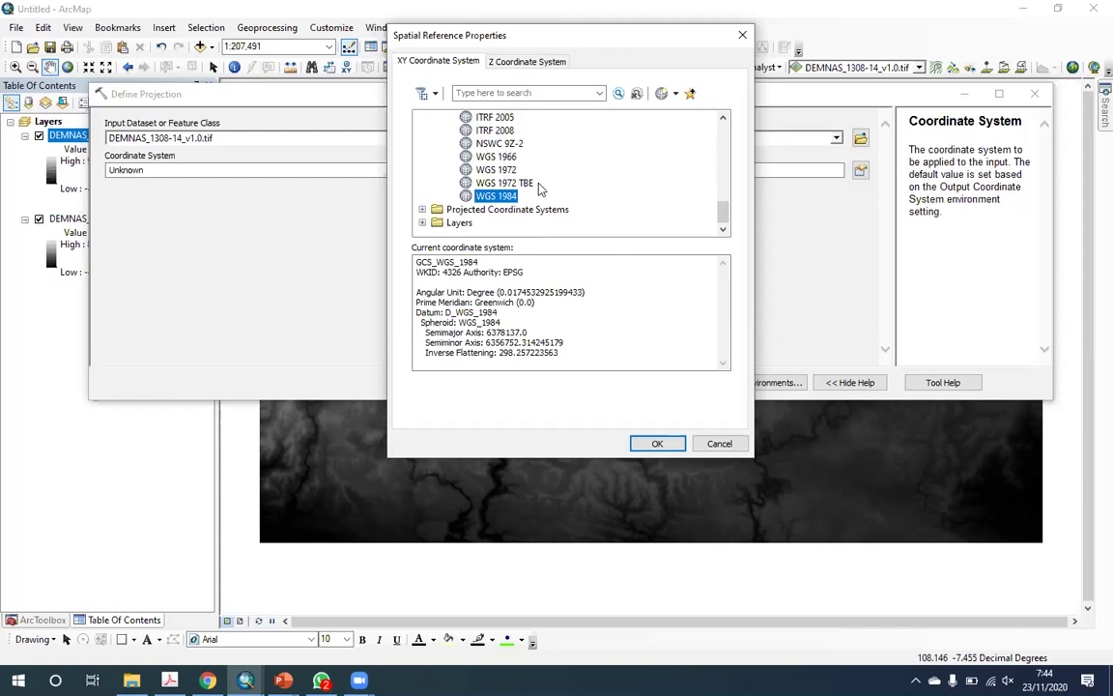
click(653, 443)
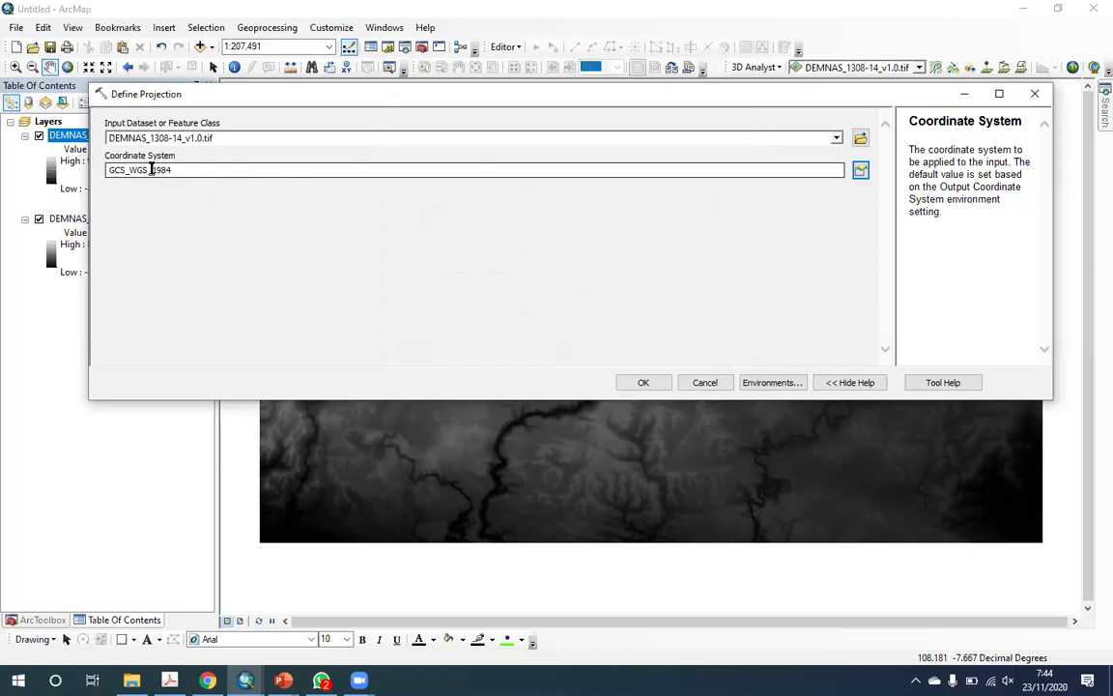
click(642, 384)
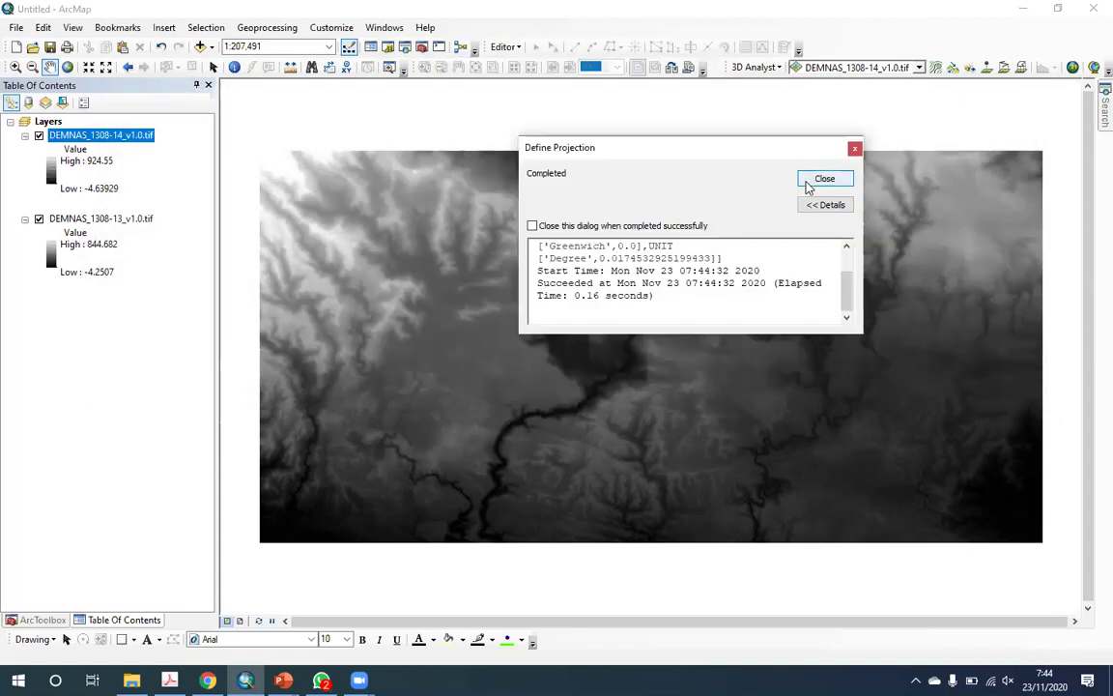
click(817, 182)
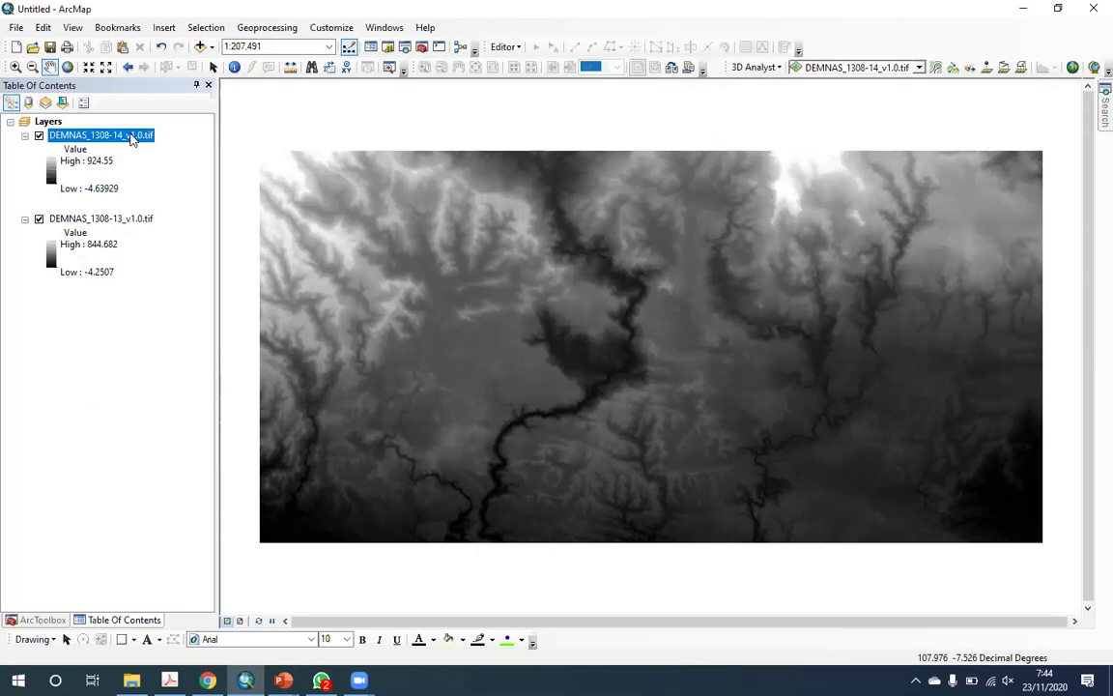
- Check the source properties of DEMNAS_1308-14_v1.0.tif and the extent and spatial reference of DEMNAS_1308-13_v1.0.tif
right_click(134, 139)
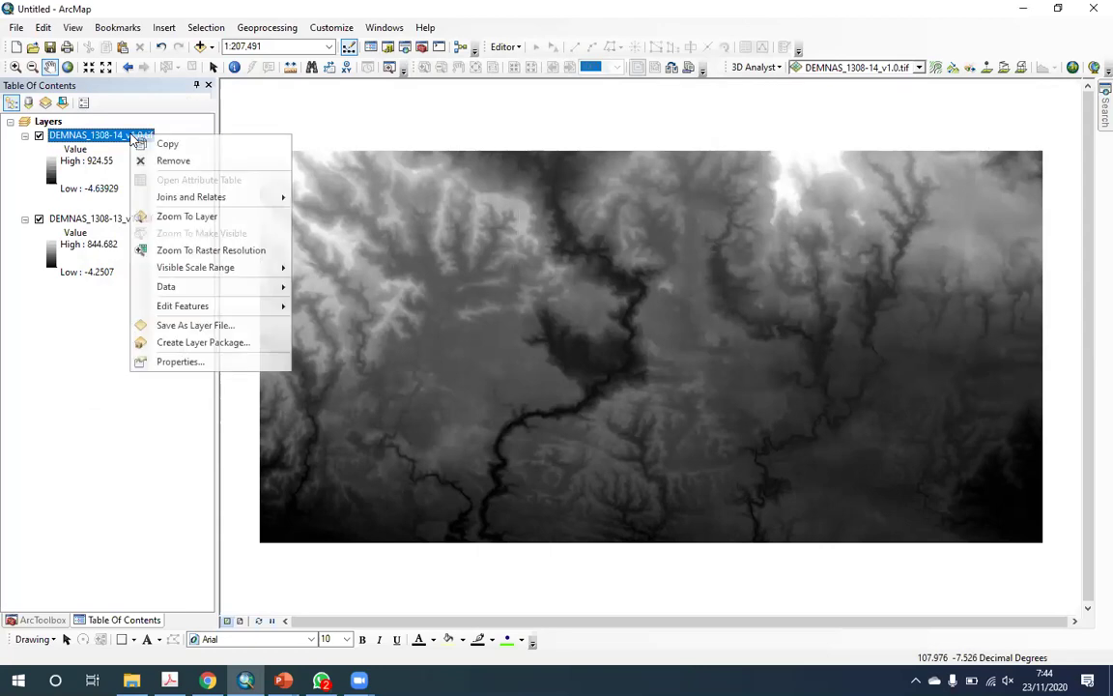
click(196, 363)
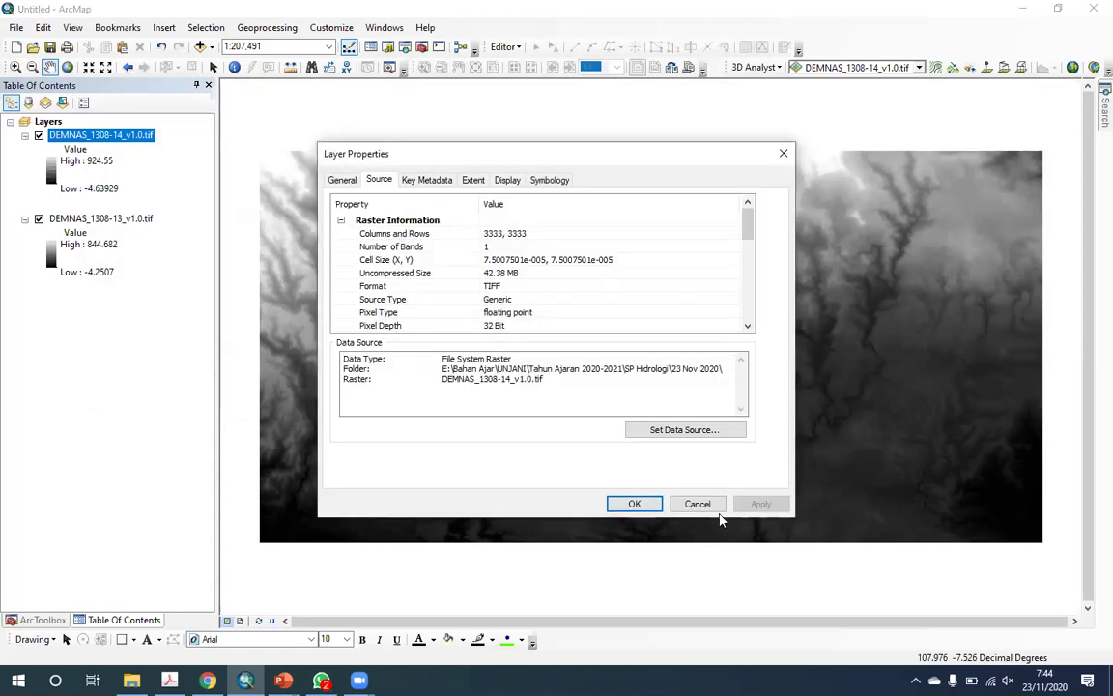
key(Escape)
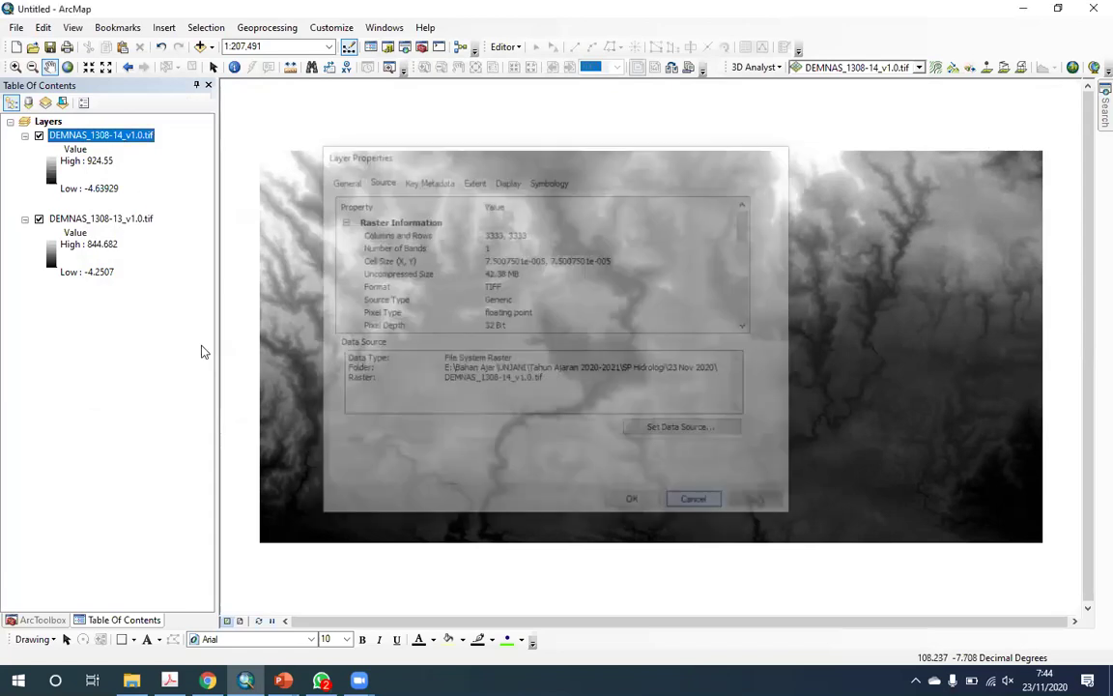
double_click(101, 218)
scroll(530, 272, down, 5)
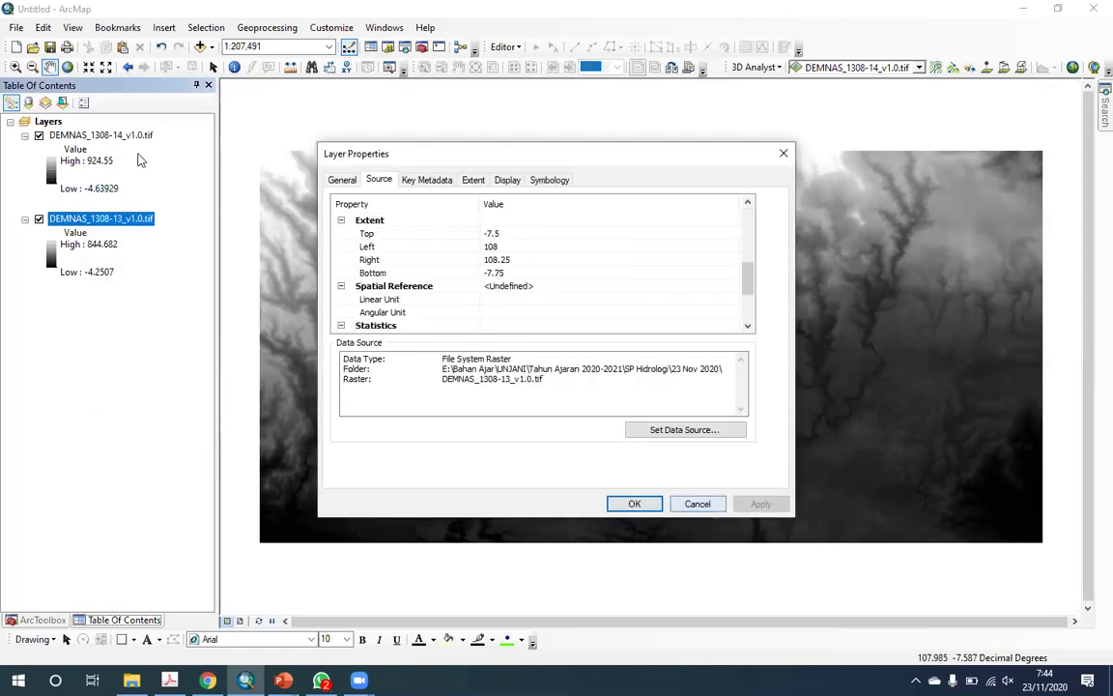
click(634, 504)
- Inspect the spatial reference, angular unit and datum in the source properties of DEMNAS_1308-14_v1.0.tif
right_click(123, 143)
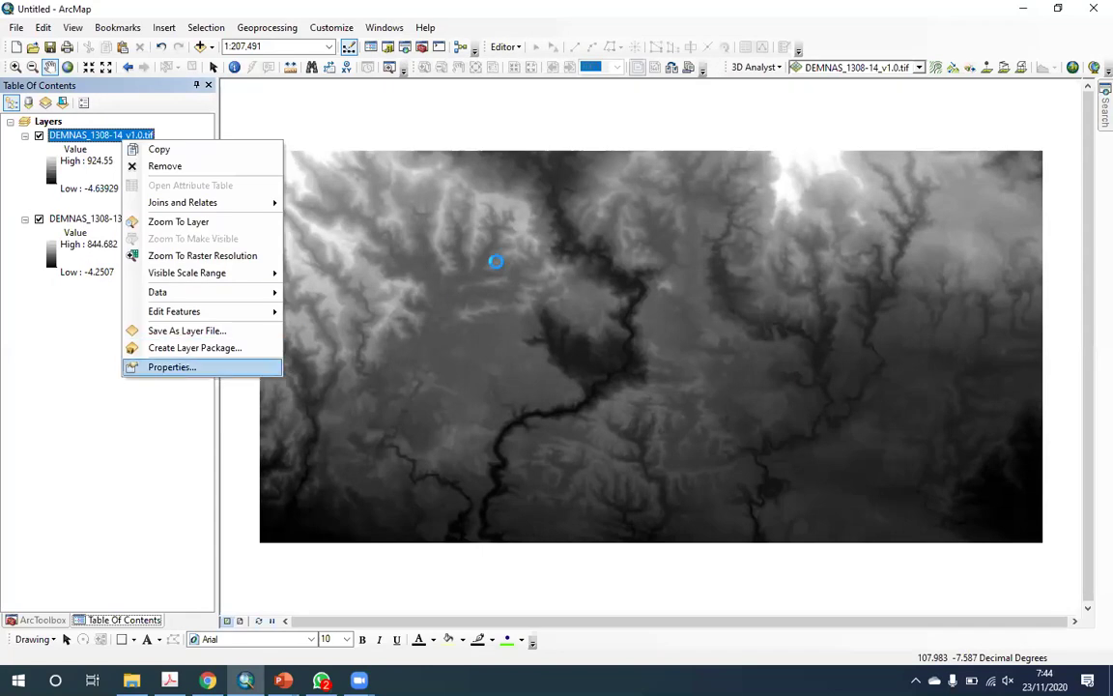
click(162, 368)
scroll(526, 234, down, 5)
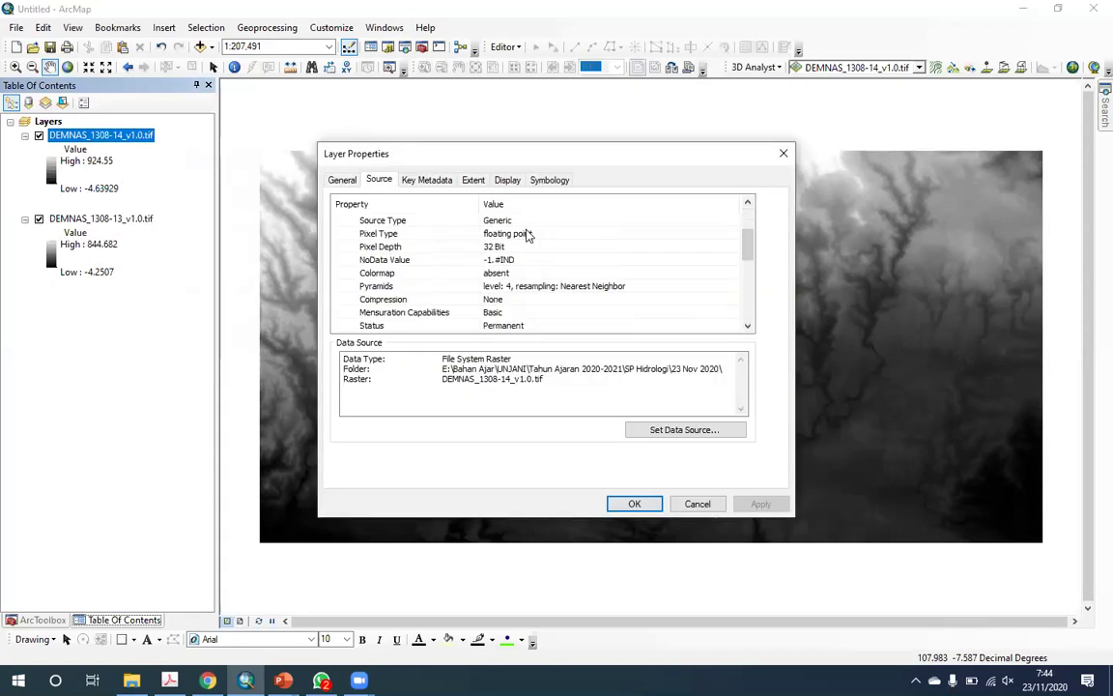
scroll(526, 234, down, 1)
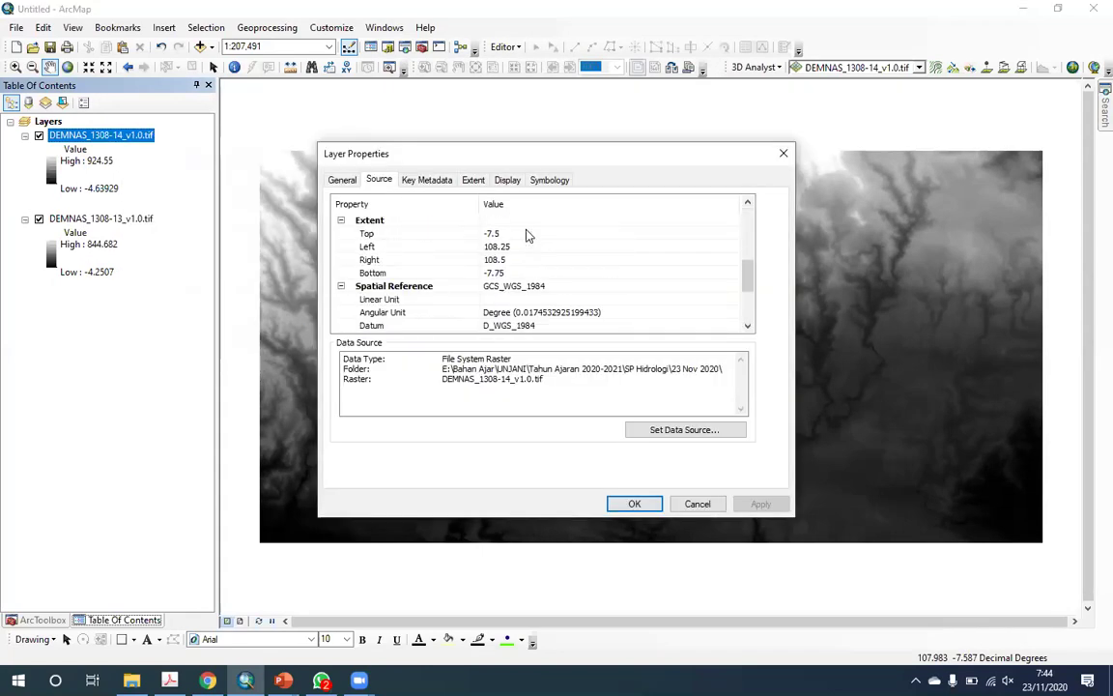
scroll(526, 235, down, 1)
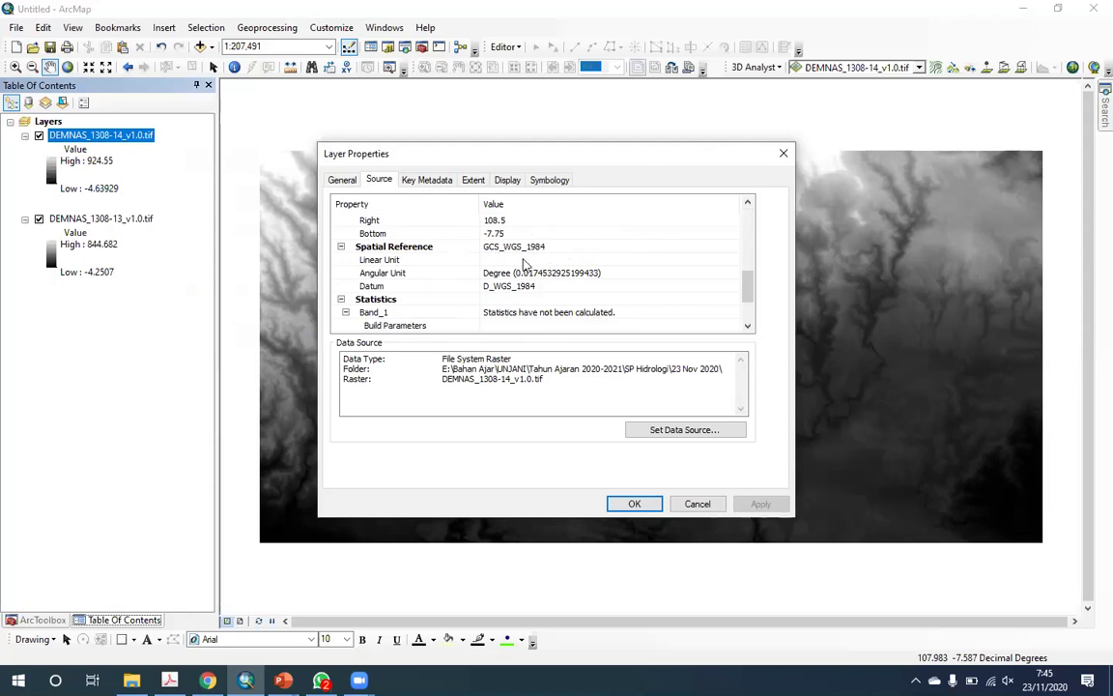
- Examine the cell size in the raster information of DEMNAS_1308-14_v1.0.tif and close its properties without changes
scroll(523, 263, up, 5)
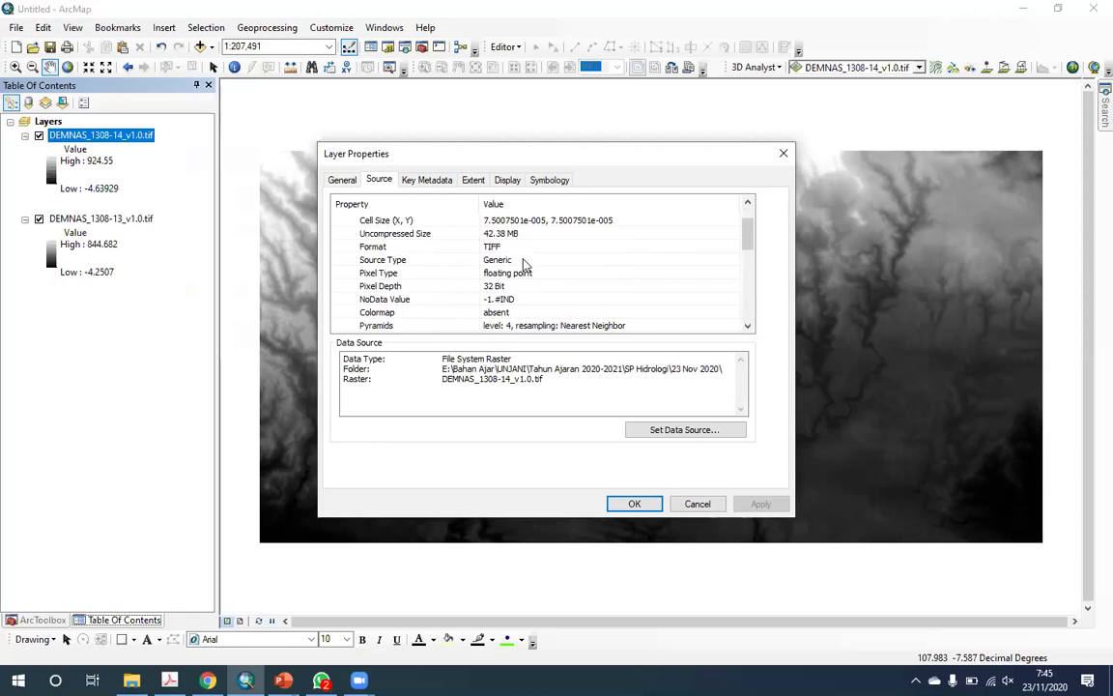
scroll(522, 264, up, 2)
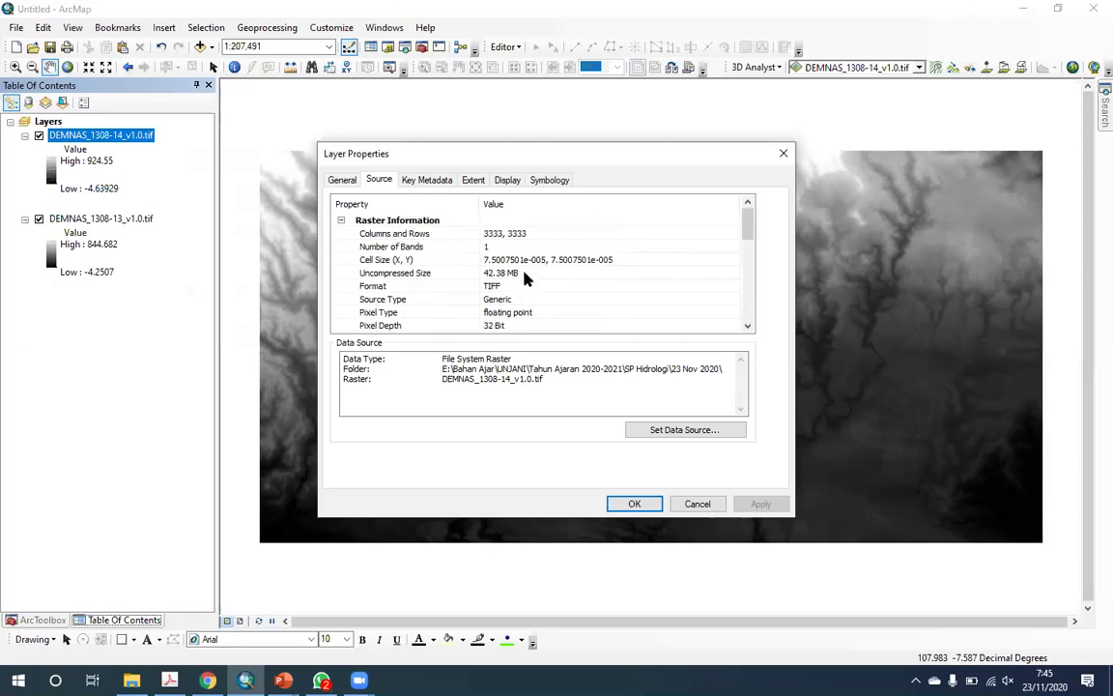
click(400, 263)
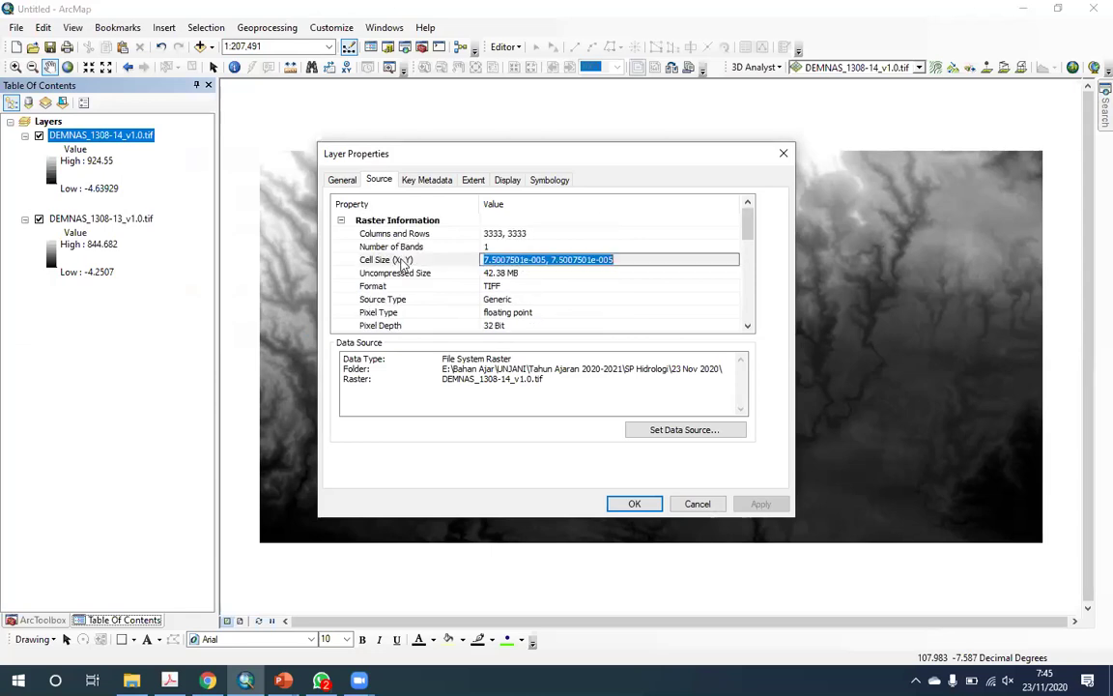
click(554, 259)
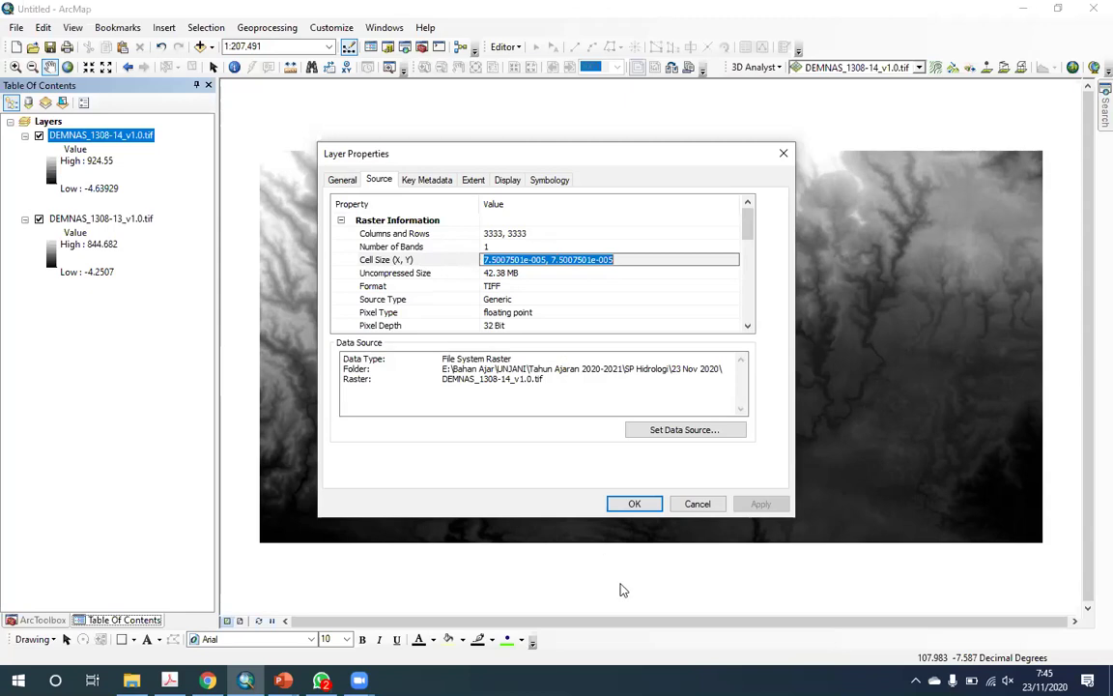
click(697, 504)
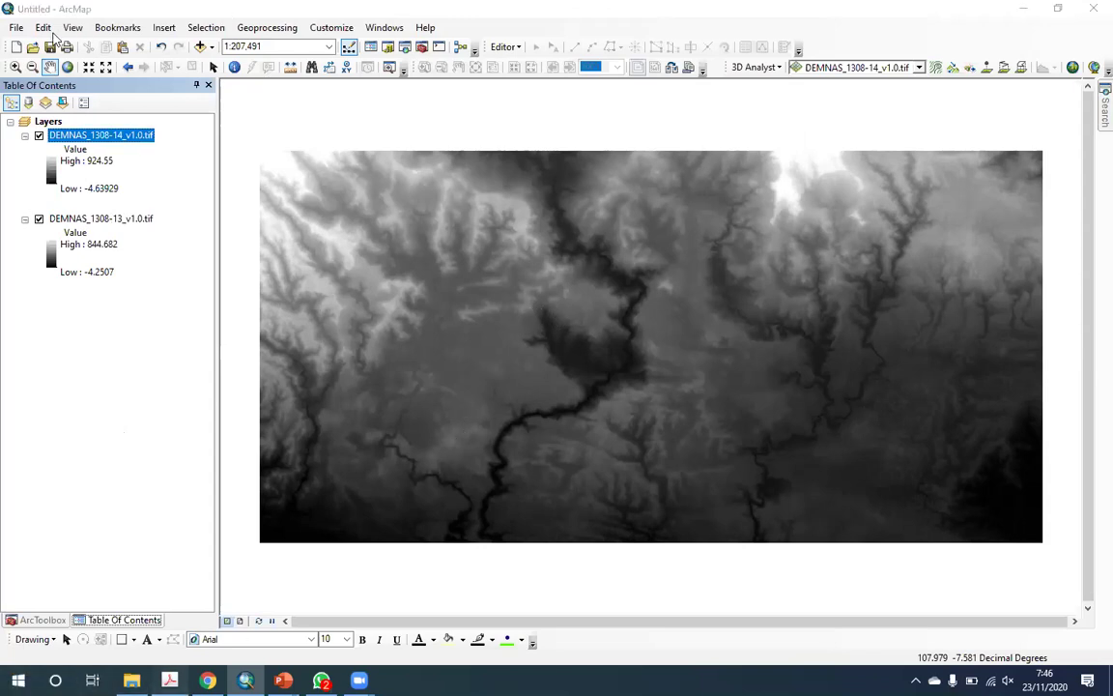
- Switch to the Modul Fix RF_Revisi.pdf in Adobe Acrobat, search it for "proyeksi" and read the Mosaic To New Raster instructions
key(alt+Tab)
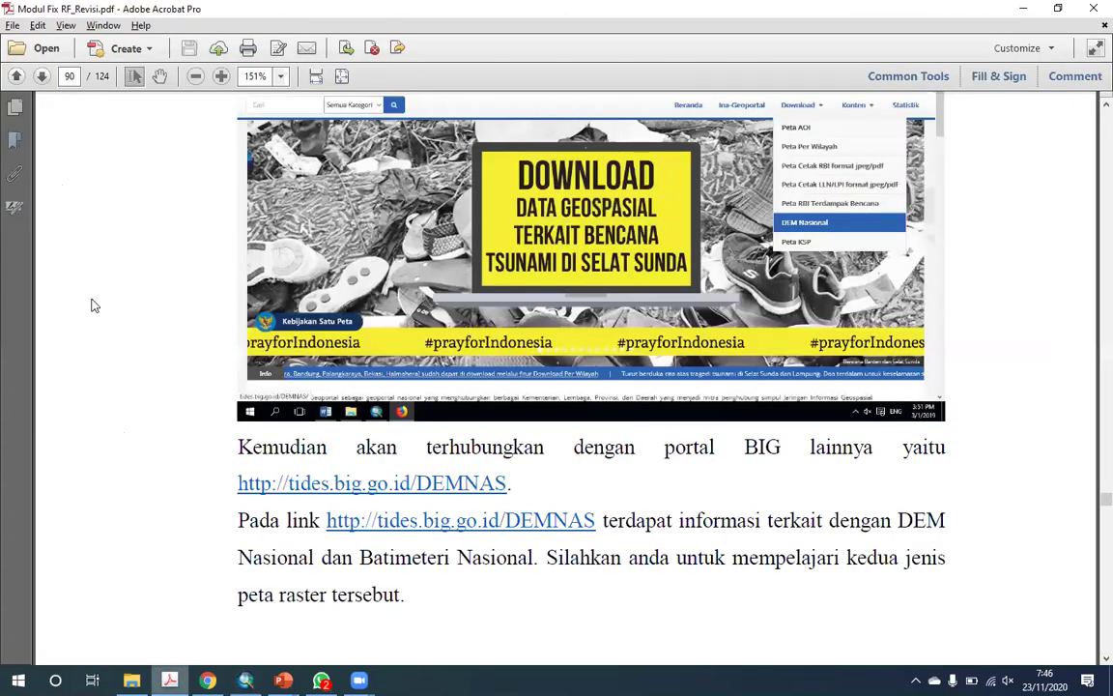
scroll(91, 305, down, 5)
key(ctrl+f)
text(proyeksi)
key(Return)
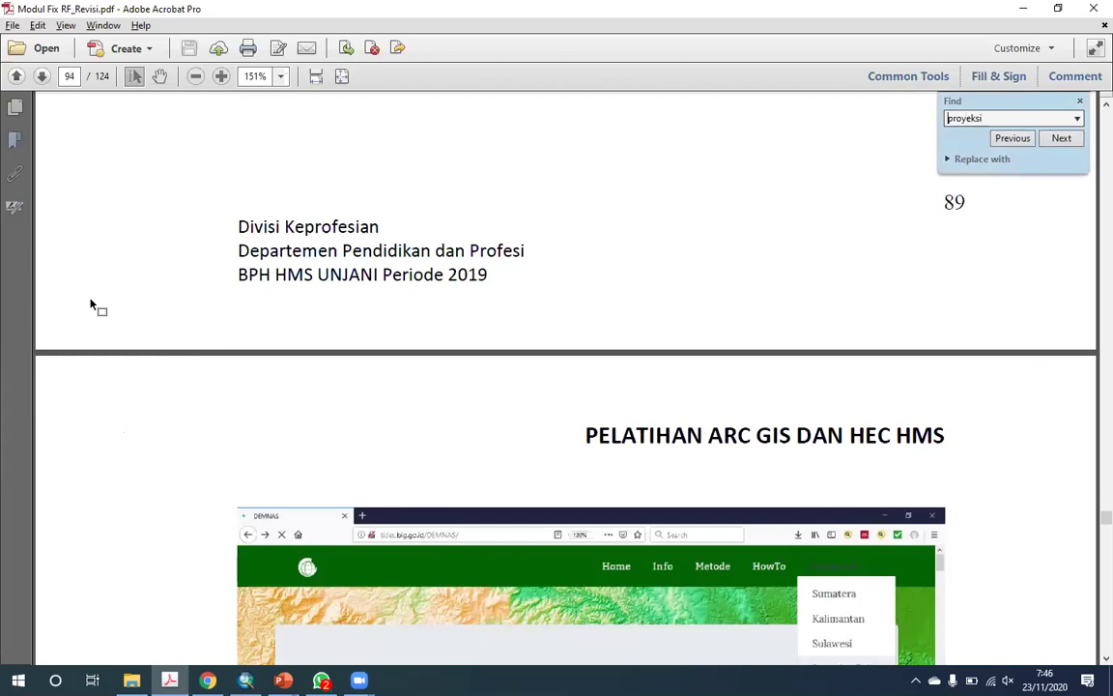
scroll(613, 354, down, 3)
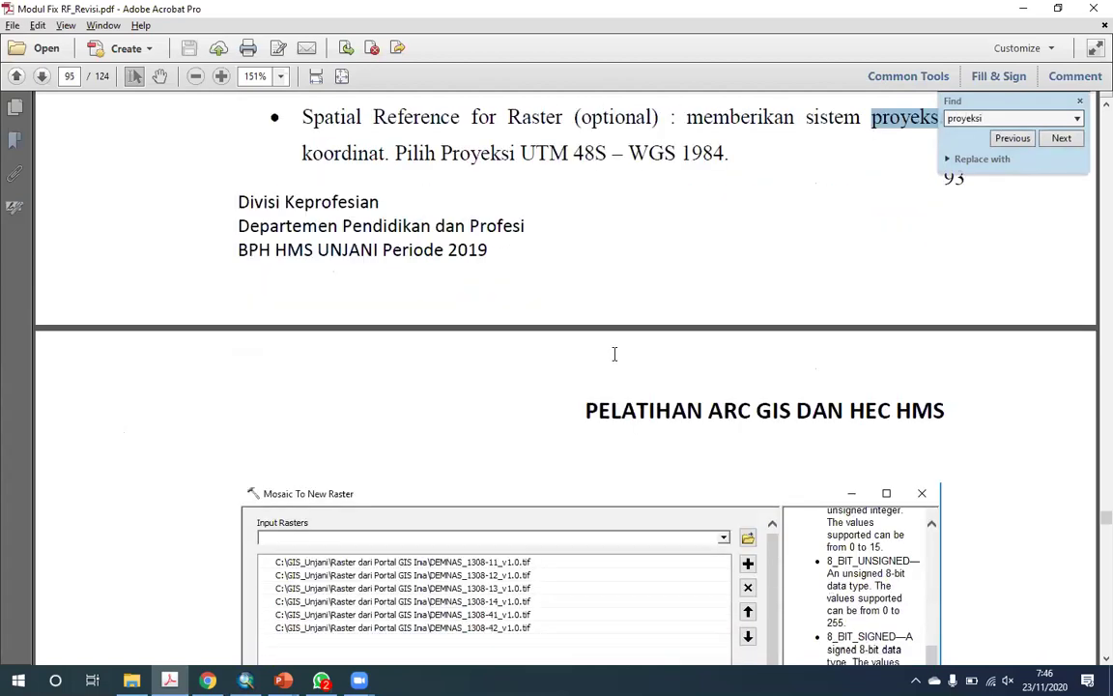
scroll(613, 354, down, 5)
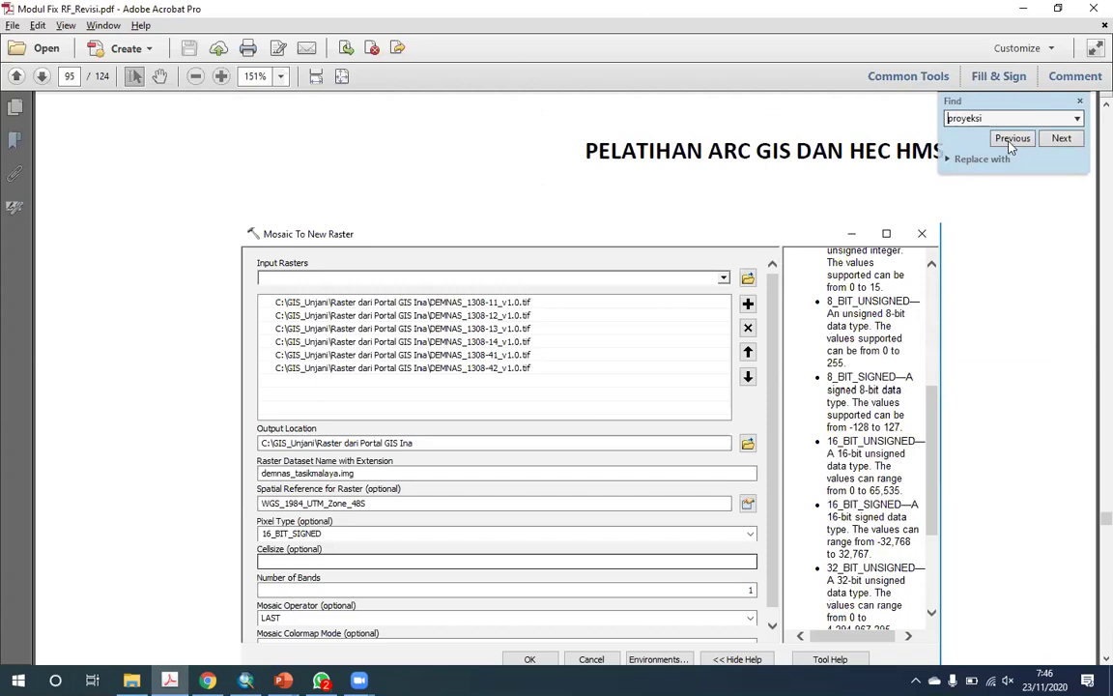
scroll(1010, 145, down, 10)
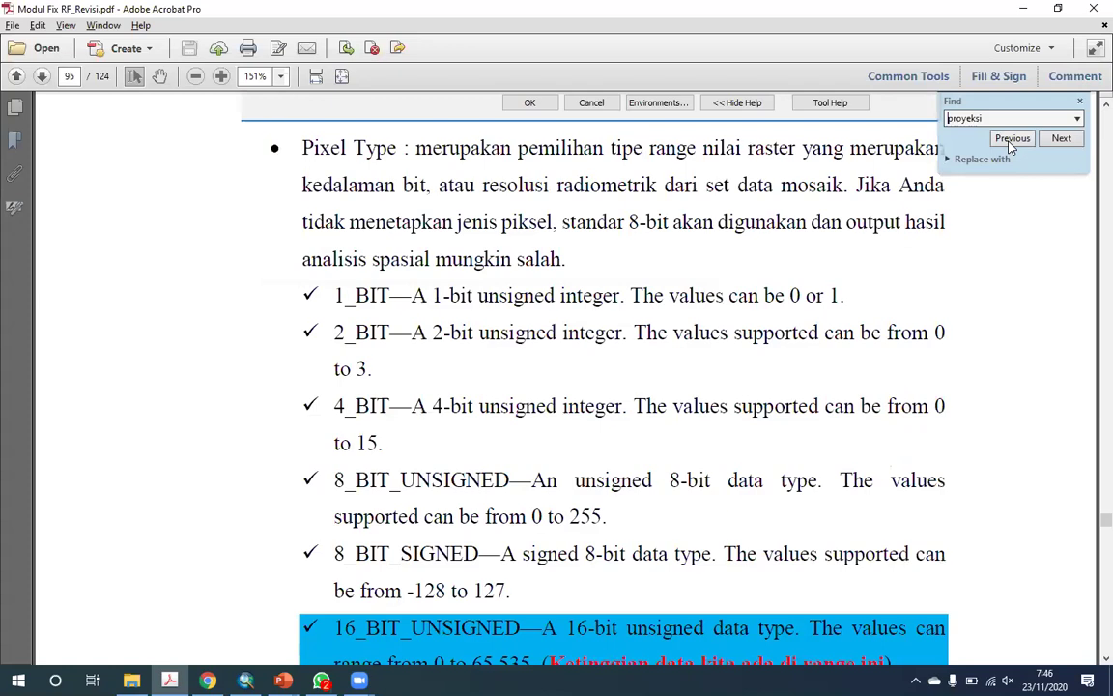
- Go back to the earlier "proyeksi" match beside the map of Indonesia's UTM zones and enlarge that map
click(1011, 140)
click(1010, 141)
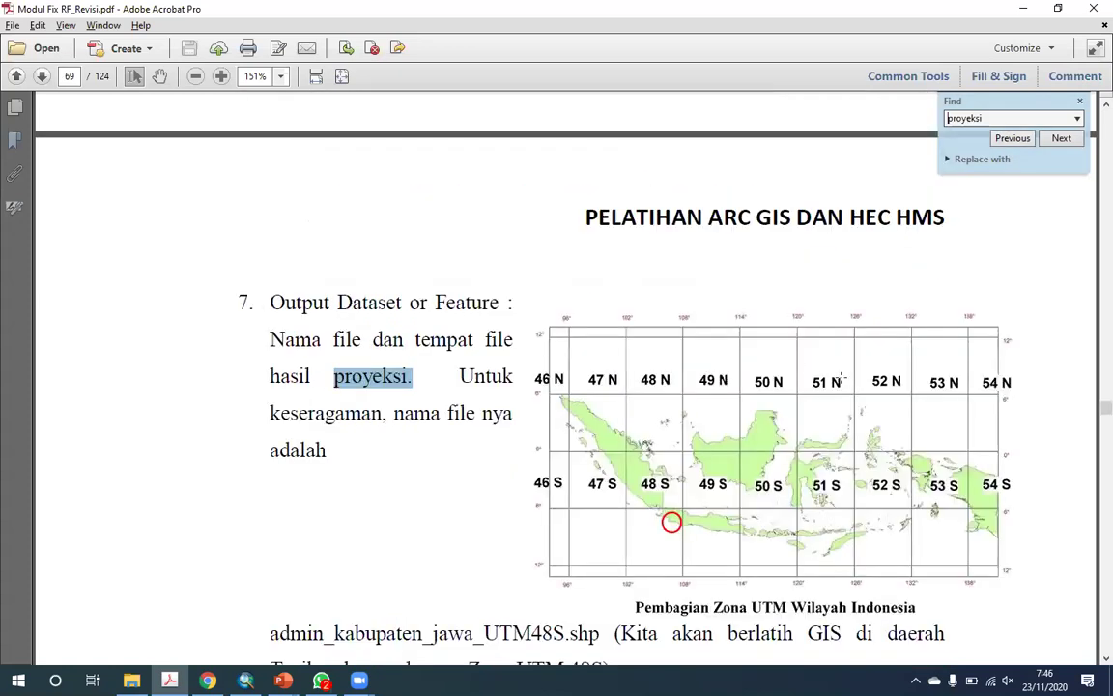
key(ctrl+equal)
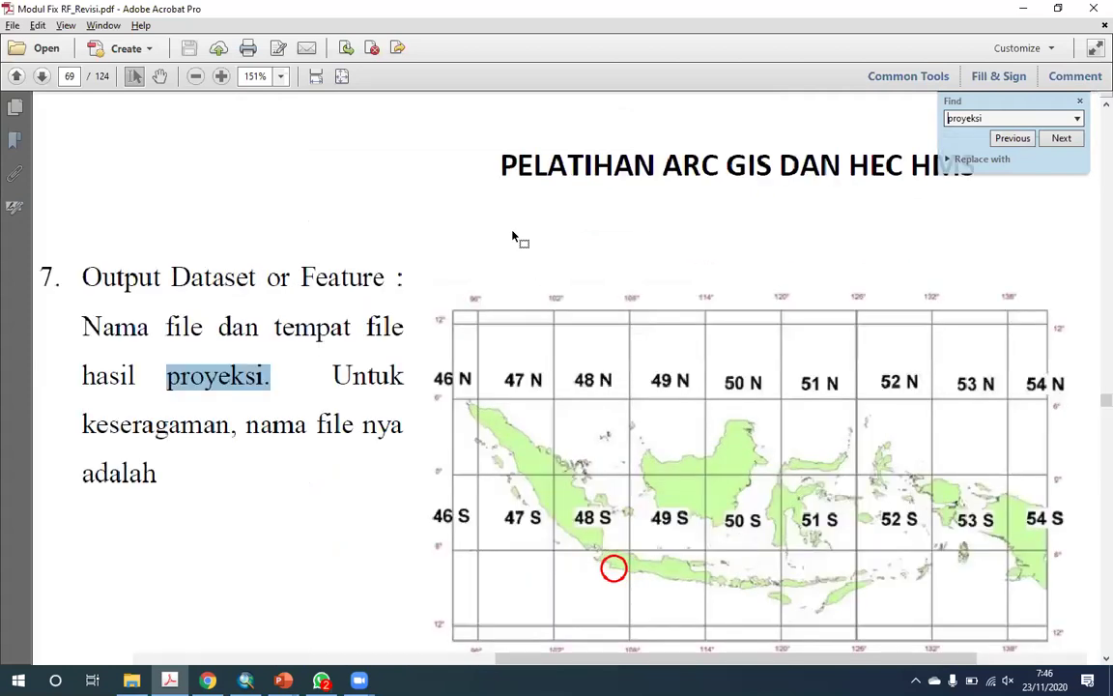
key(ctrl+equal)
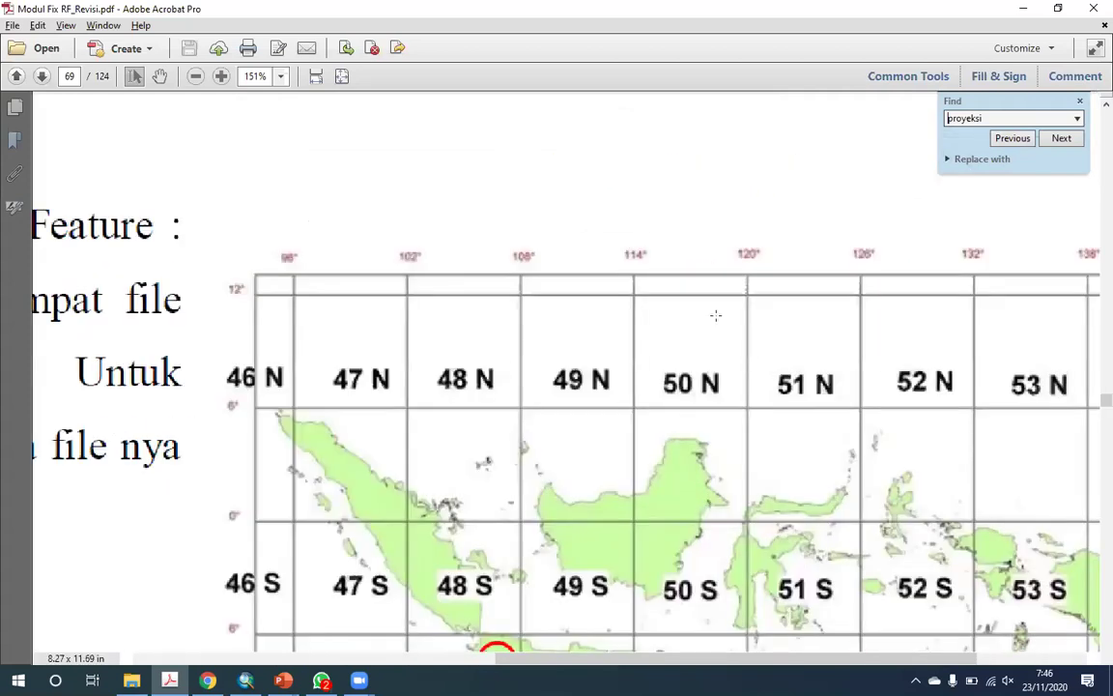
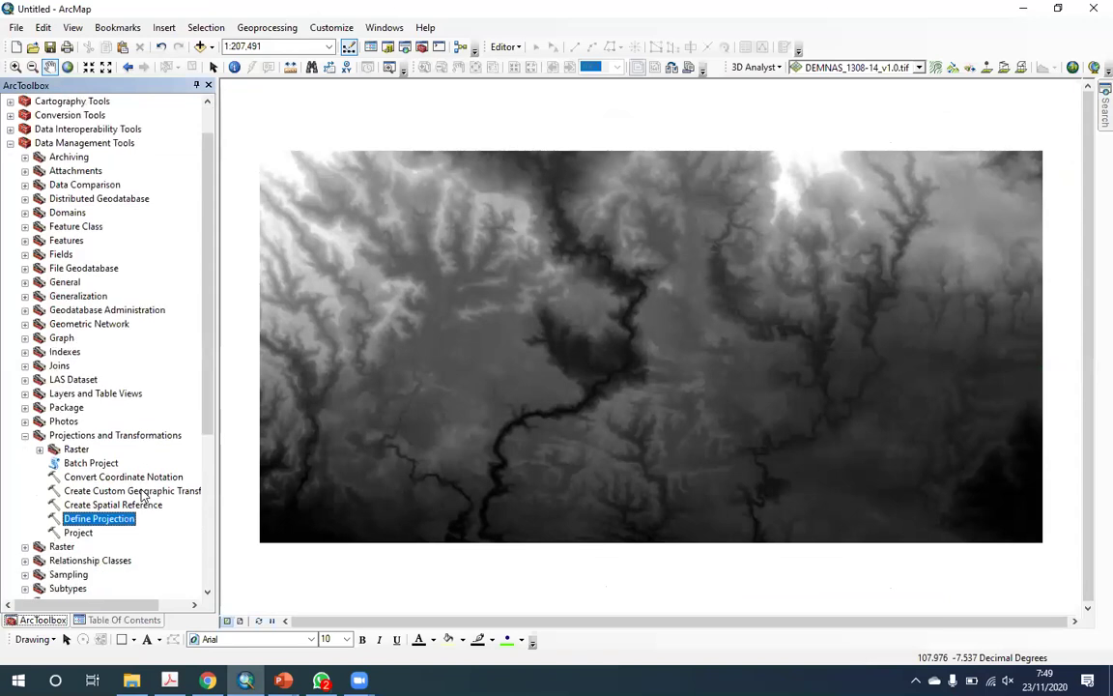
- Locate the Project Raster tool in the Raster toolset of Projections and Transformations in ArcMap
click(89, 533)
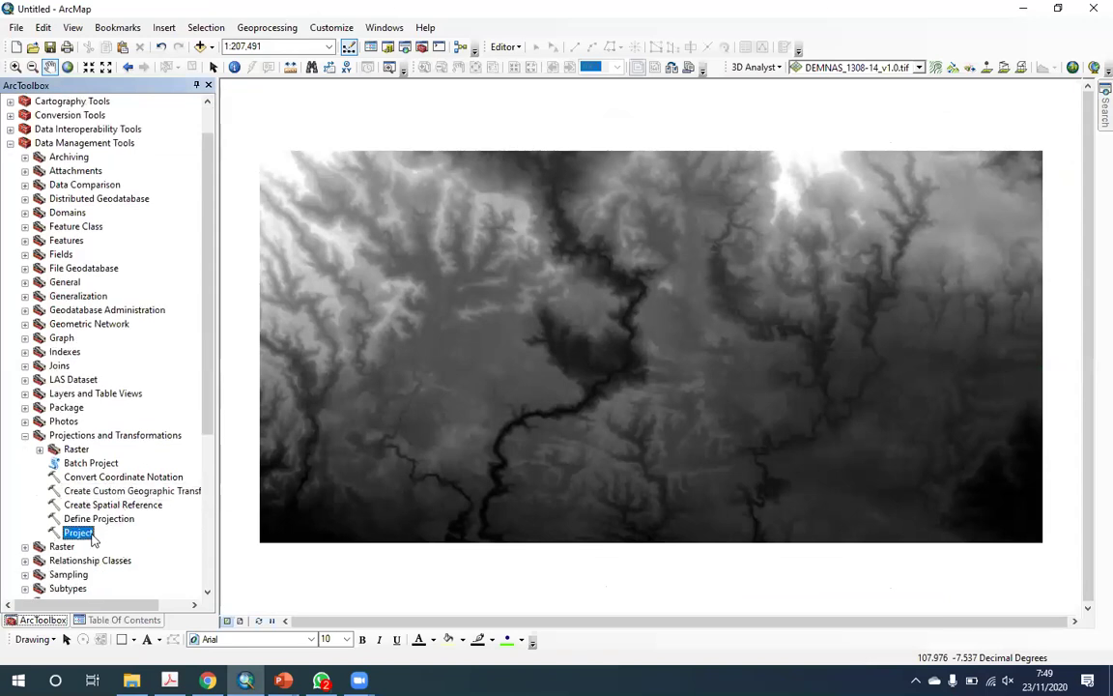
double_click(58, 449)
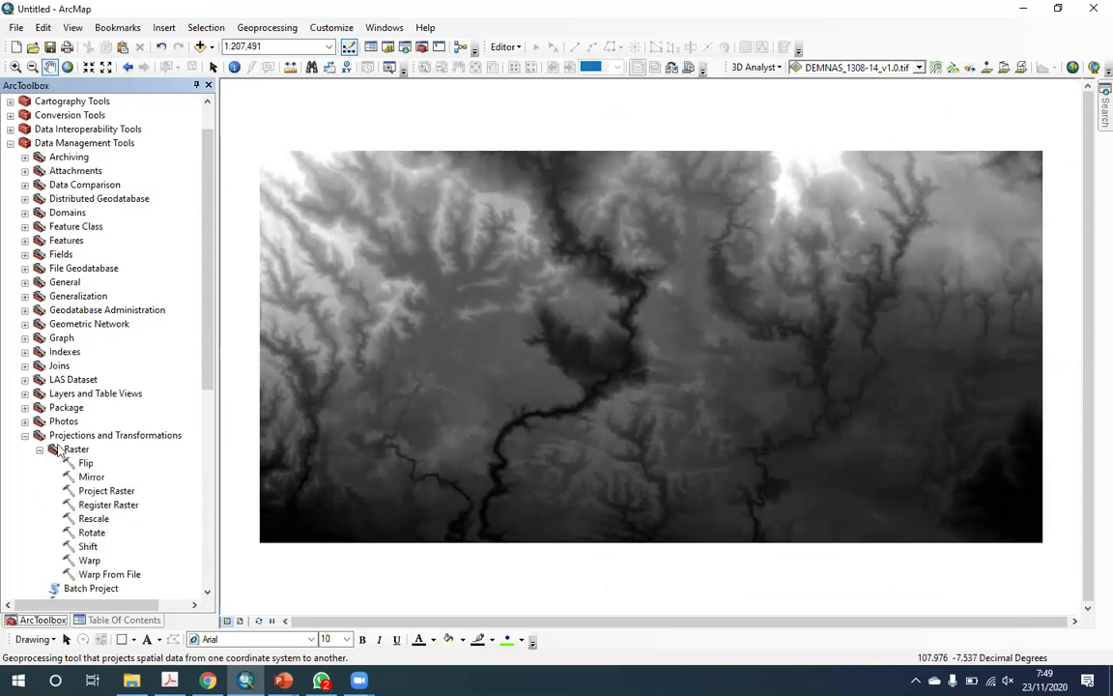
click(106, 491)
scroll(96, 512, down, 3)
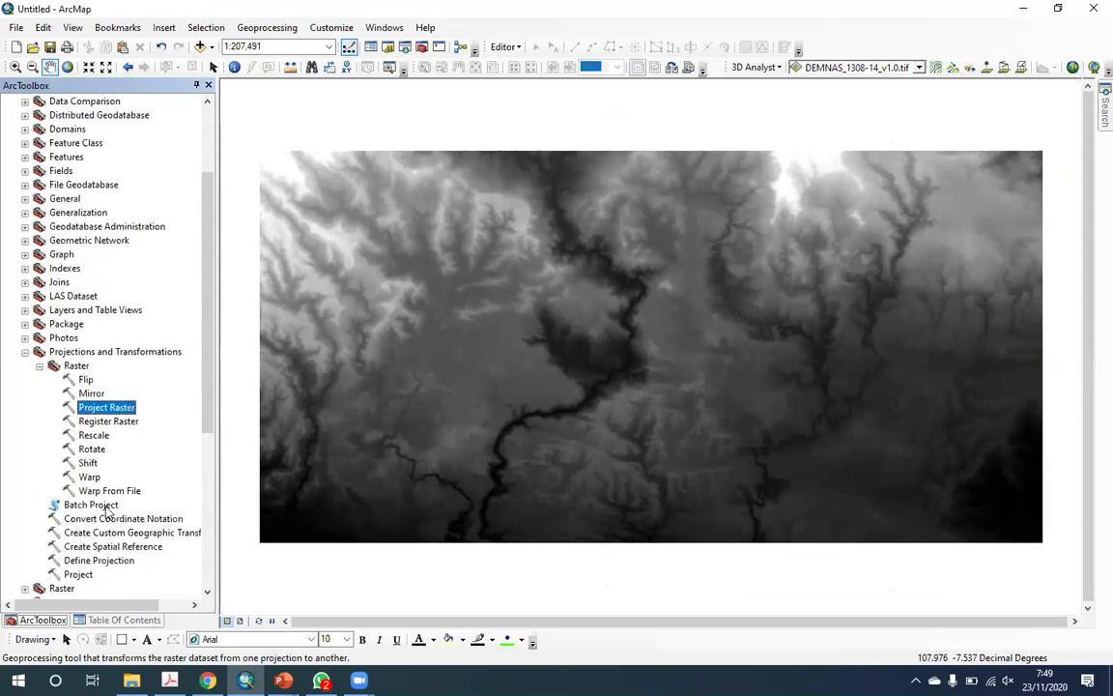
click(87, 534)
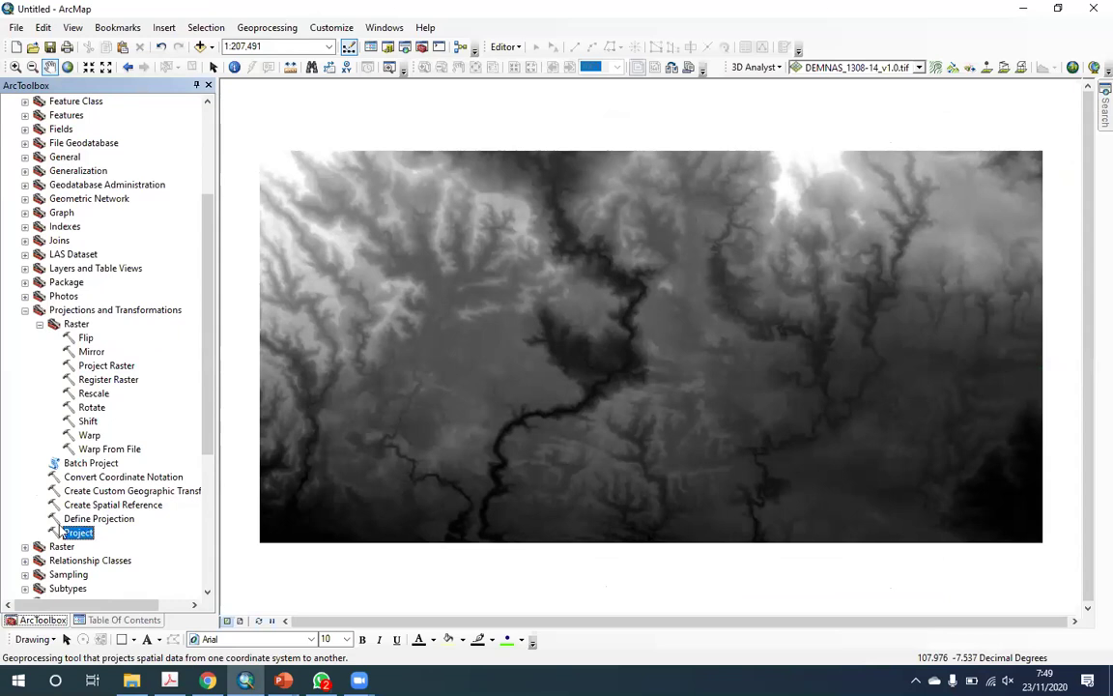
click(121, 368)
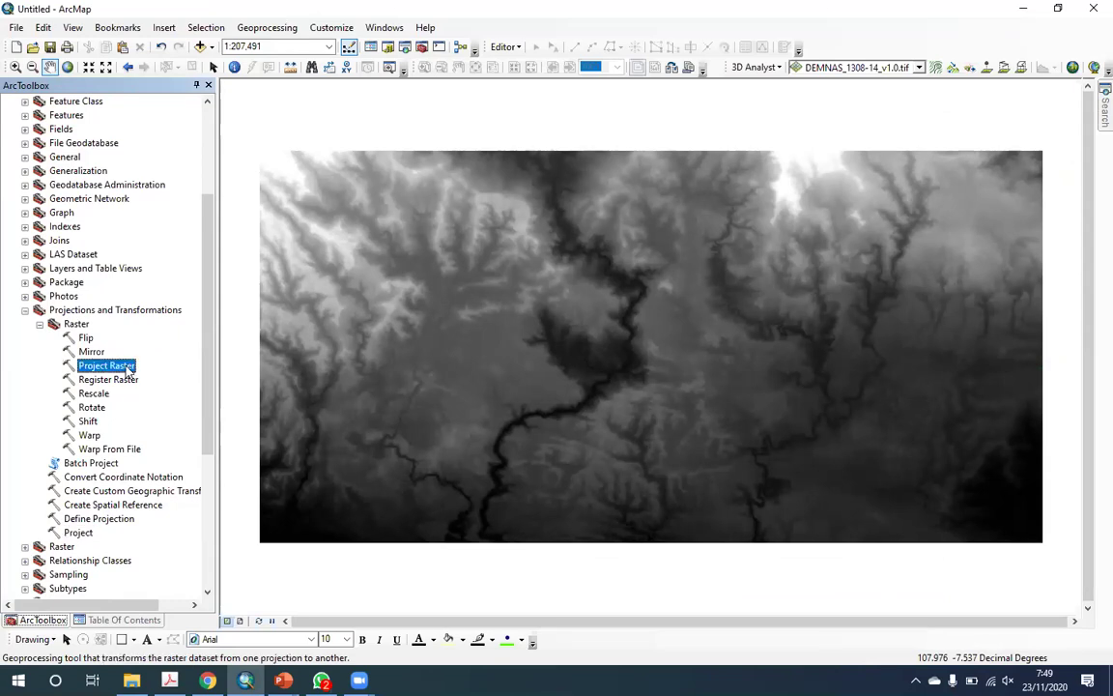
- Open Project Raster and use the DEMNAS_1308-14_v1.0.tif layer from the map's layer list as its input raster
double_click(123, 365)
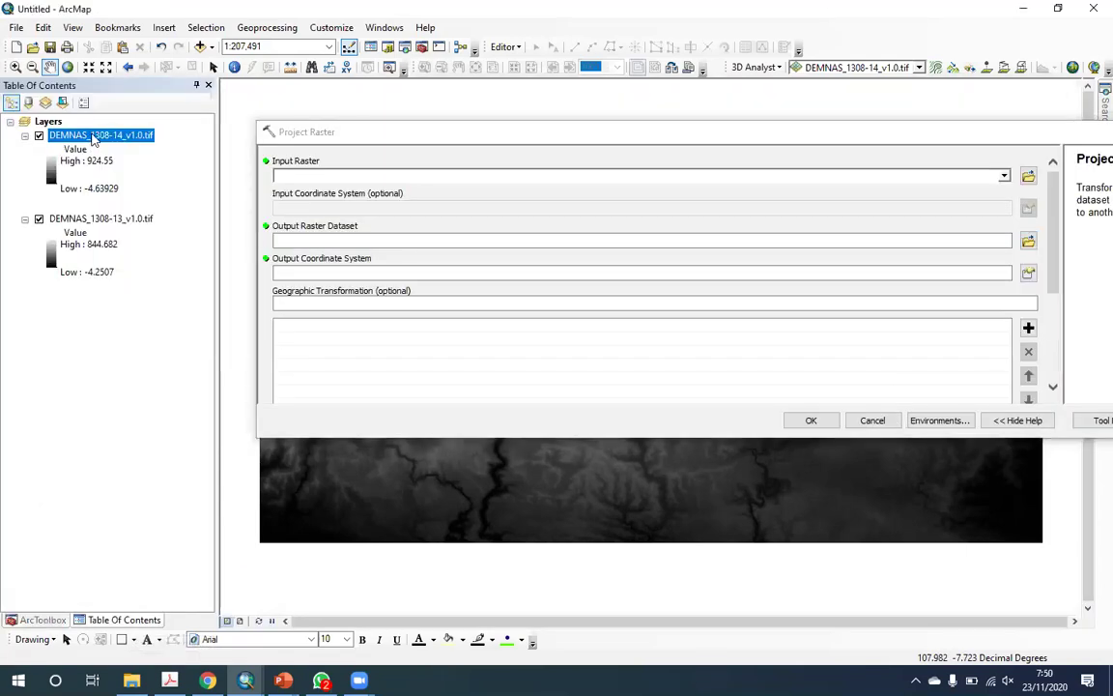
drag(94, 140, 301, 175)
click(705, 135)
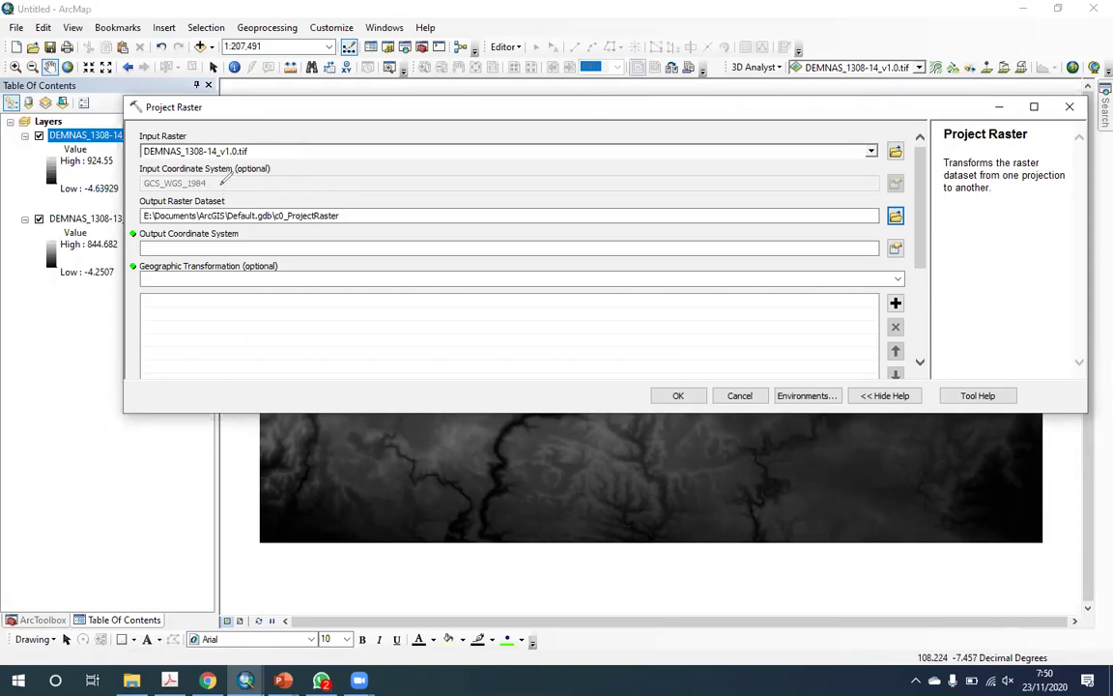
mouse_move(303, 179)
mouse_down()
mouse_move(221, 178)
mouse_move(229, 188)
mouse_up()
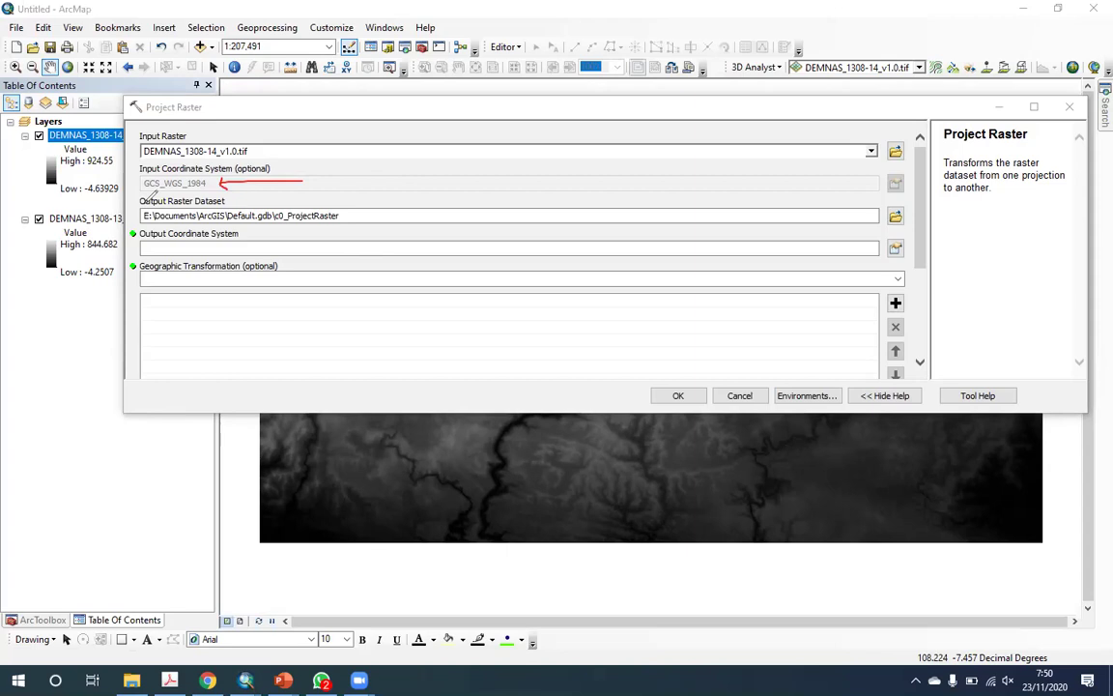
mouse_move(414, 209)
mouse_down()
mouse_move(348, 215)
mouse_move(360, 220)
mouse_up()
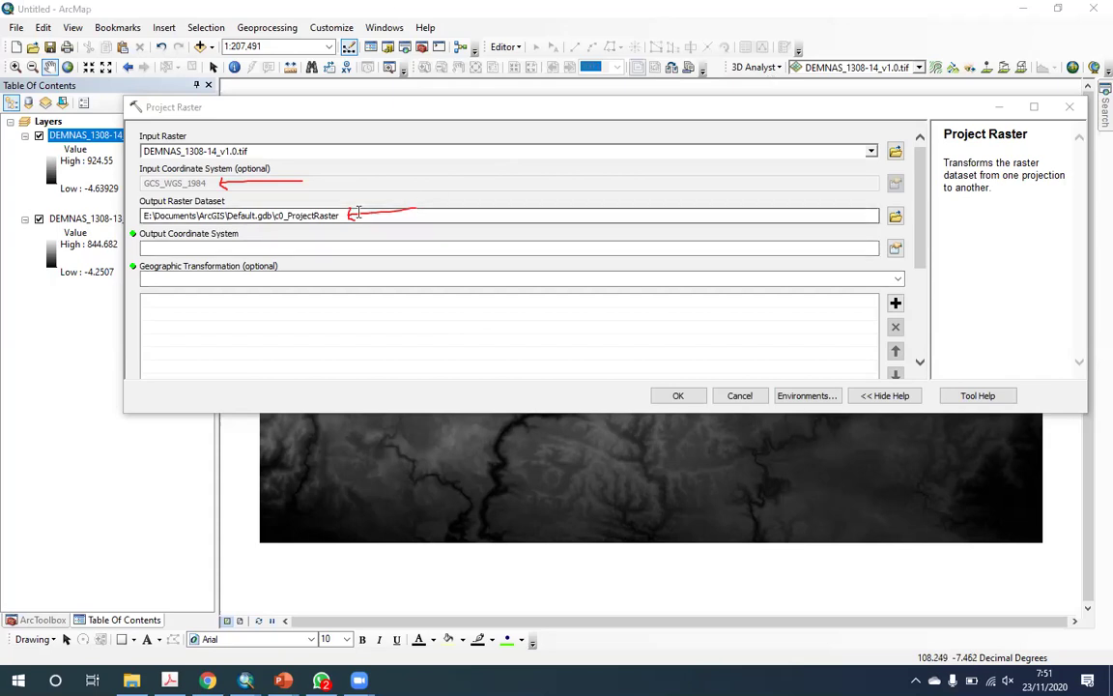
- Browse for the output raster location to the folder E:\Bahan Ajar\UNJANI\Tahun Ajaran 2020-2021\SP Hidrologi\23 Nov 2020
click(896, 218)
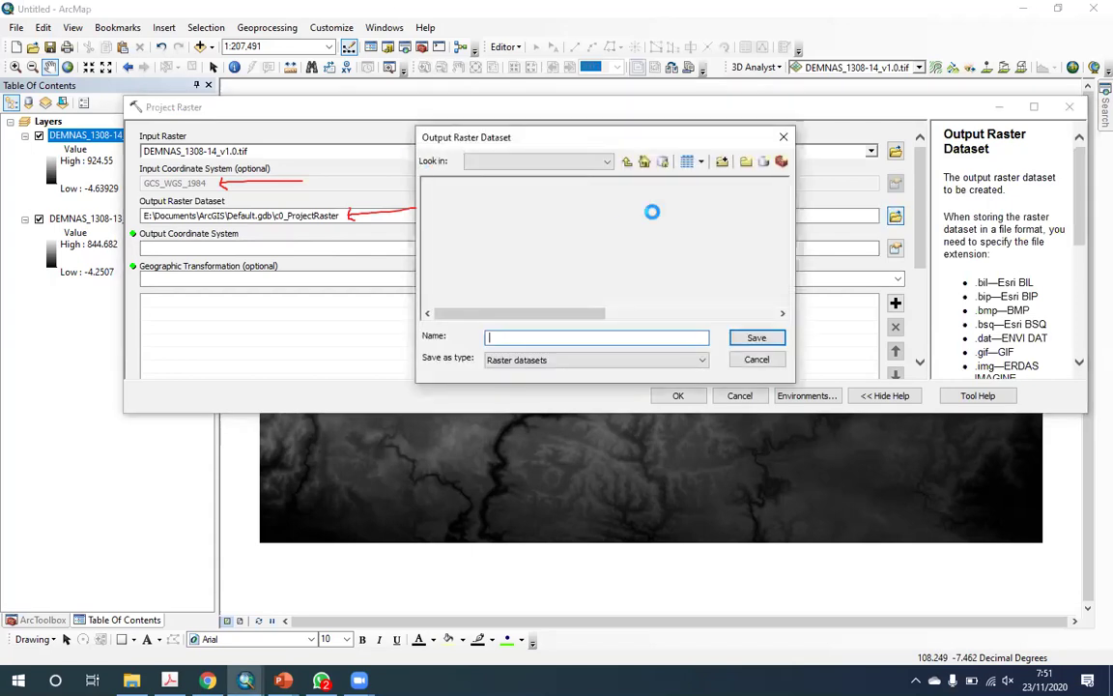
click(605, 162)
scroll(546, 200, up, 2)
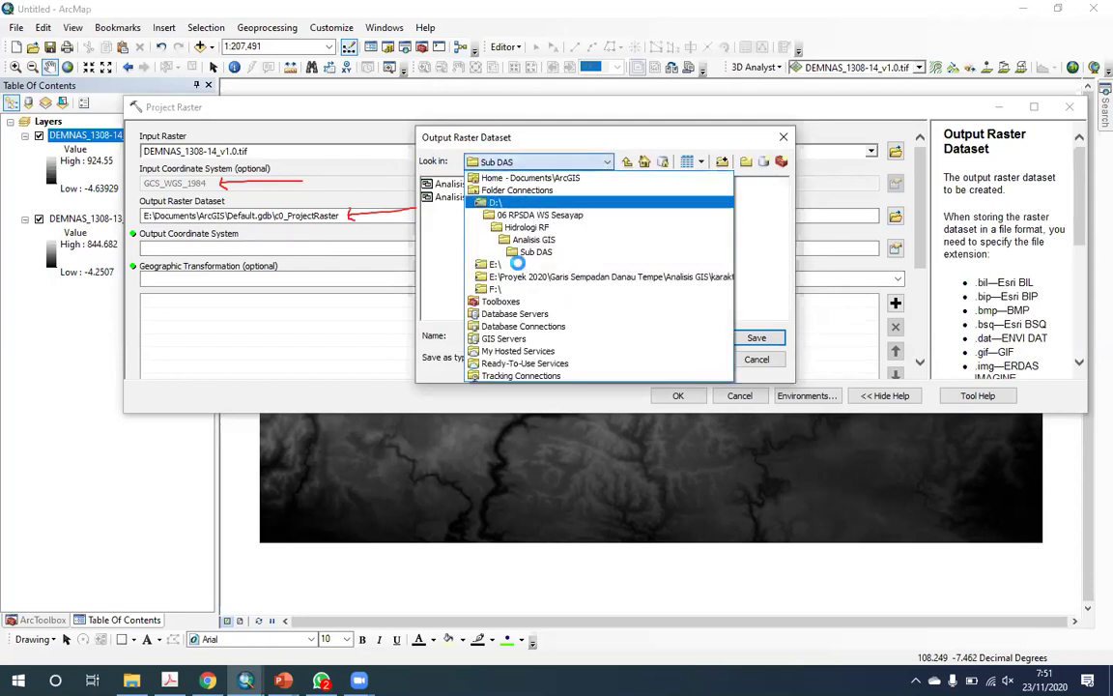
click(592, 239)
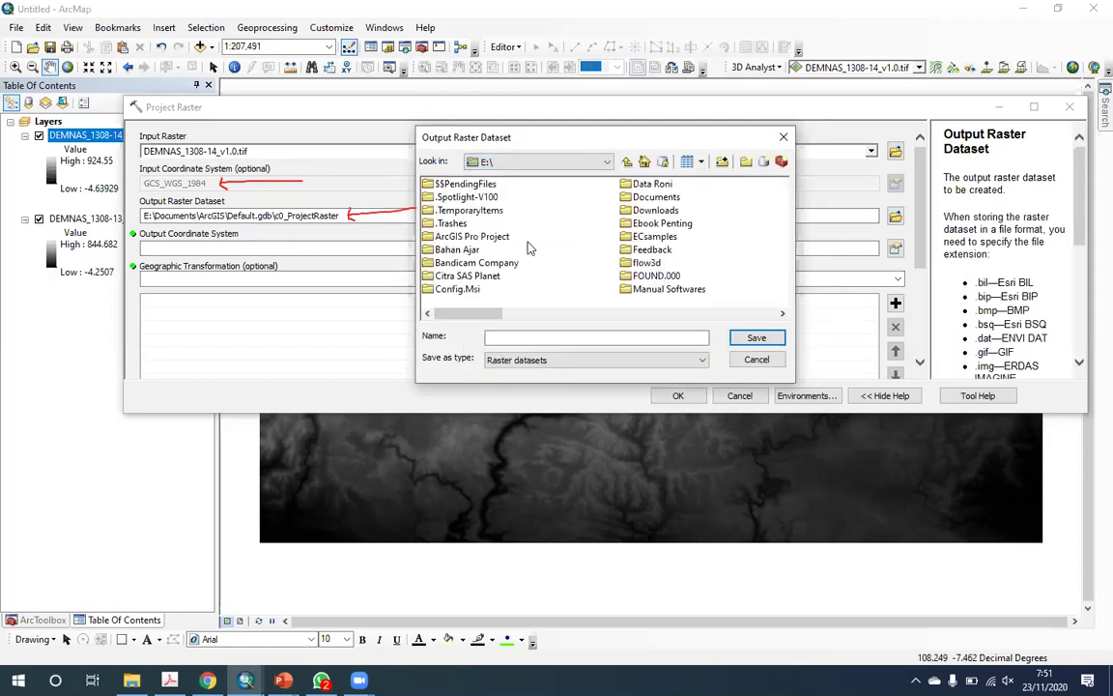
double_click(468, 251)
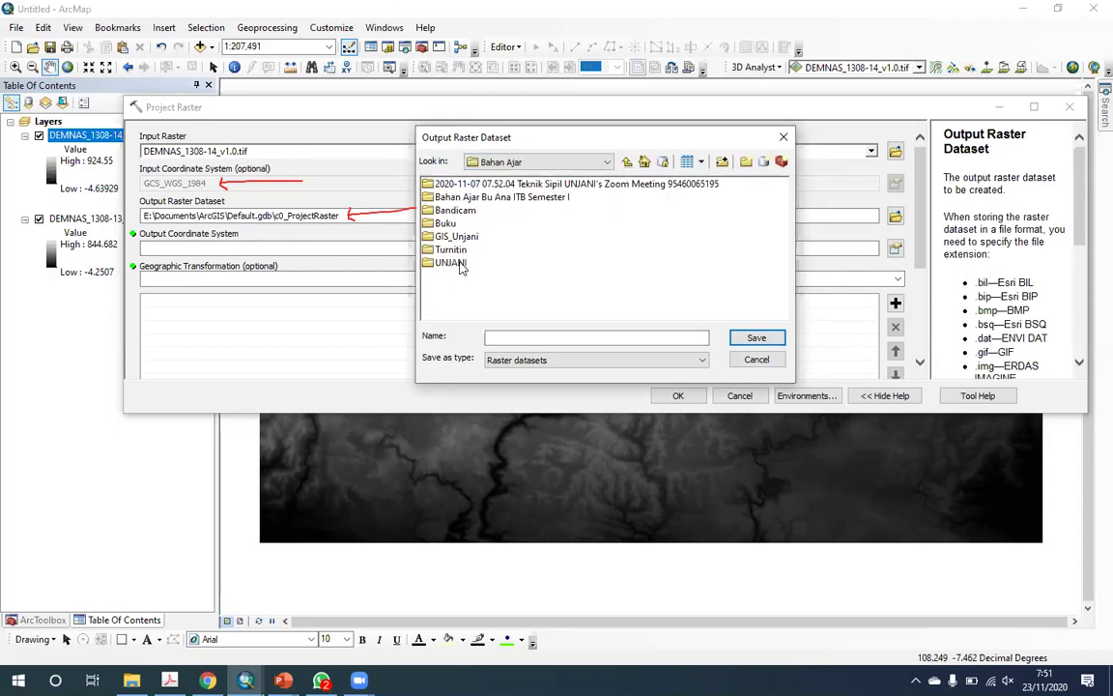
double_click(462, 264)
scroll(509, 226, down, 2)
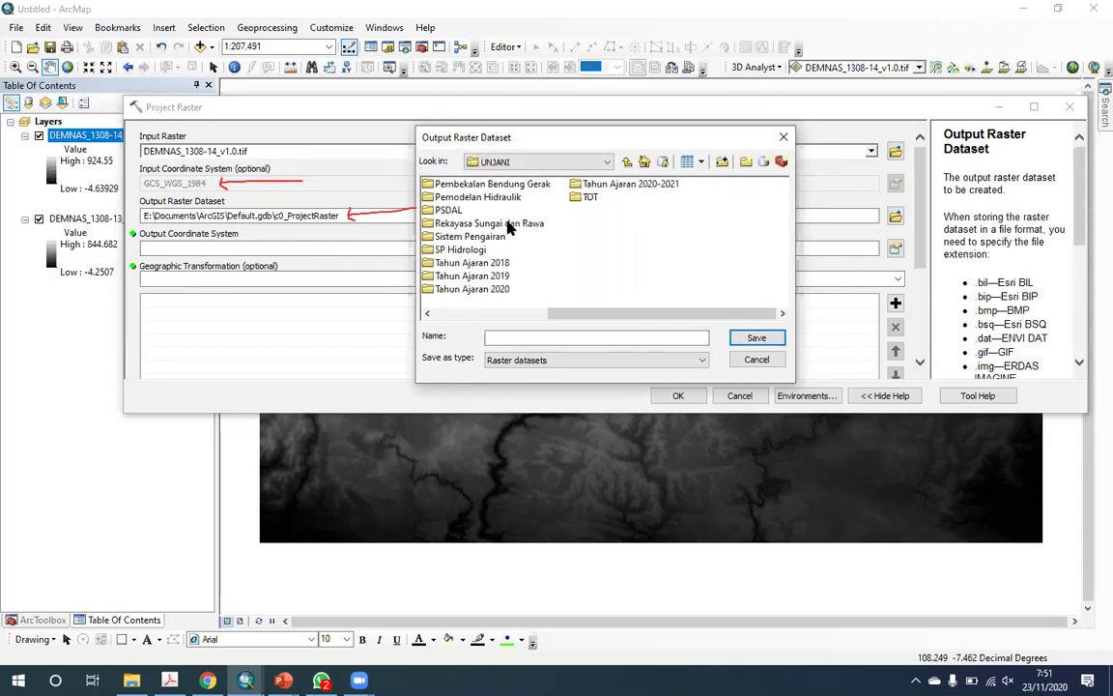
double_click(599, 183)
double_click(454, 249)
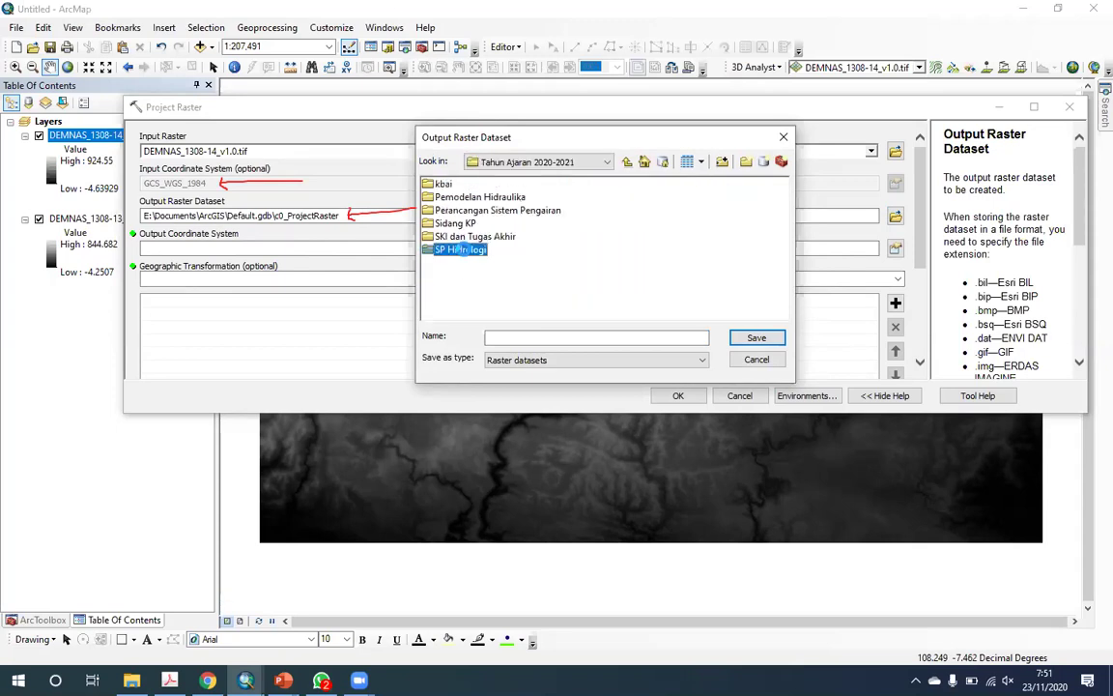
double_click(447, 181)
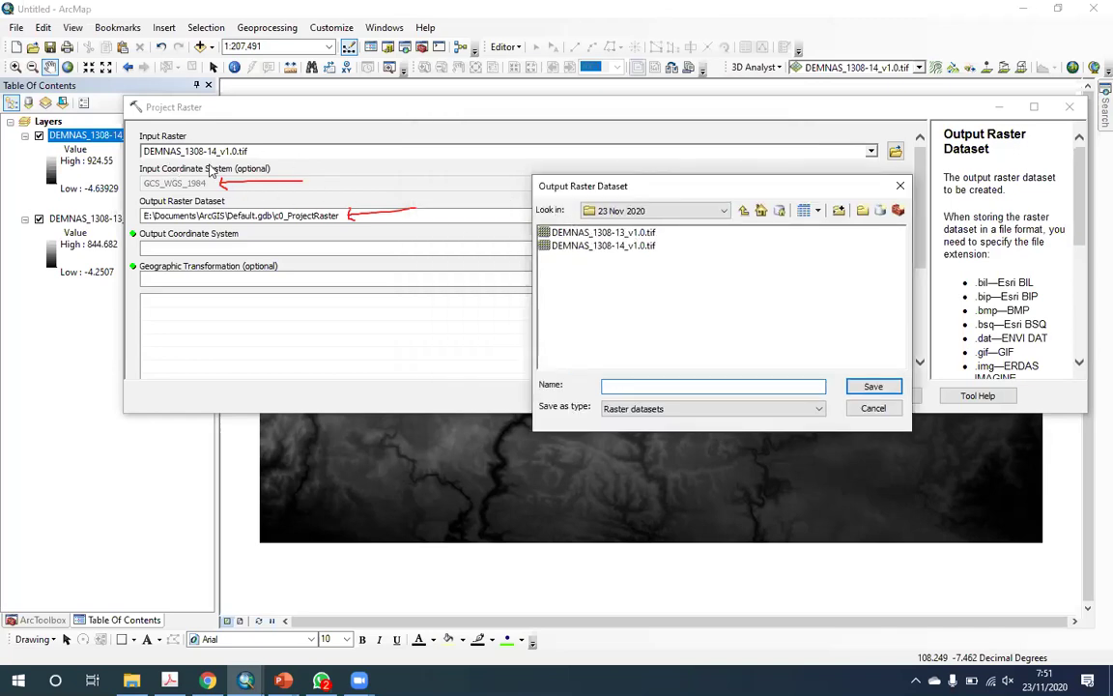
- Name the output raster DEMNAS_1308-14_v1.0_UTM48S.img, based on the existing 1308-14 file name, and save that choice
click(594, 246)
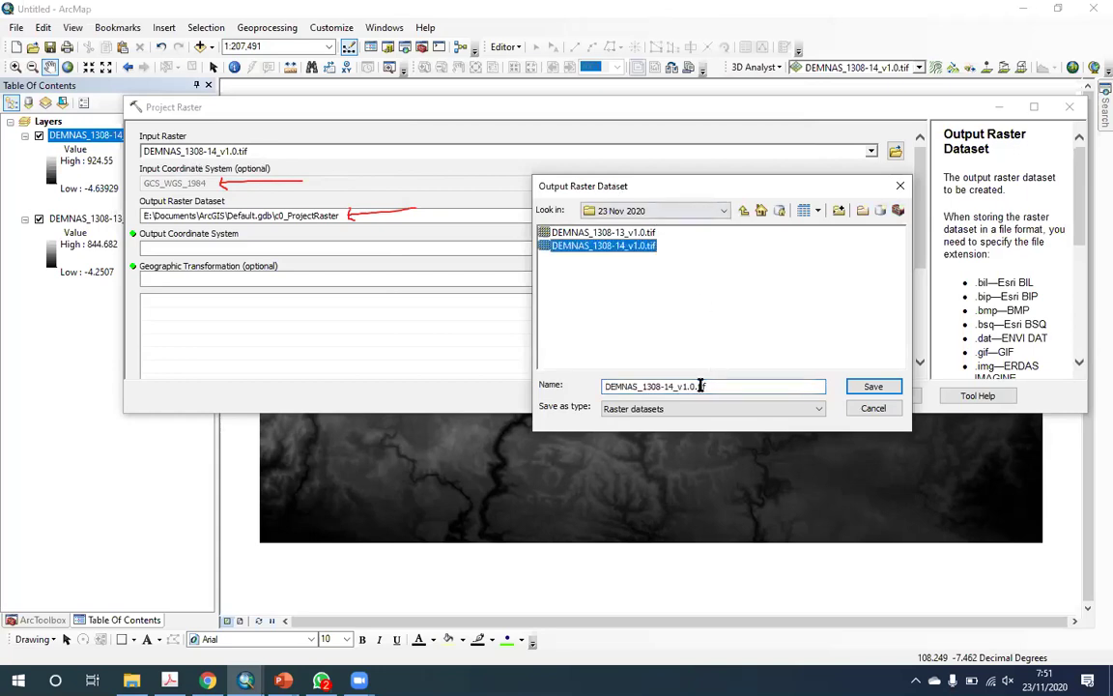
click(696, 387)
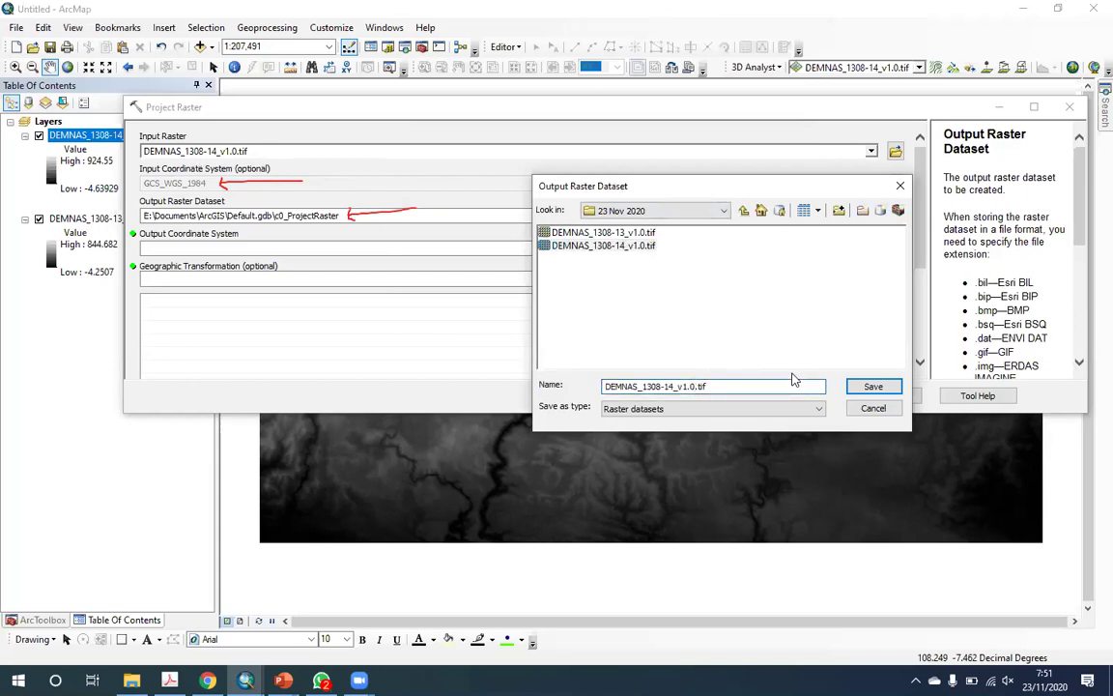
key(BackSpace)
text(_UTM48S)
key(BackSpace)
key(BackSpace)
key(BackSpace)
text(img)
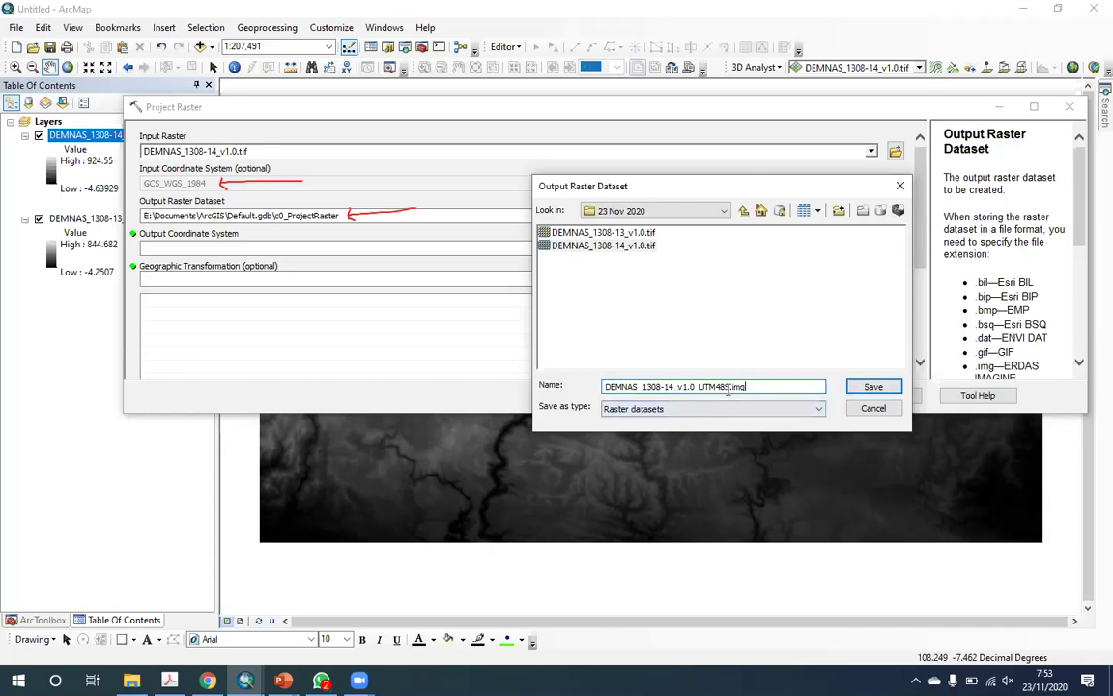
key(Return)
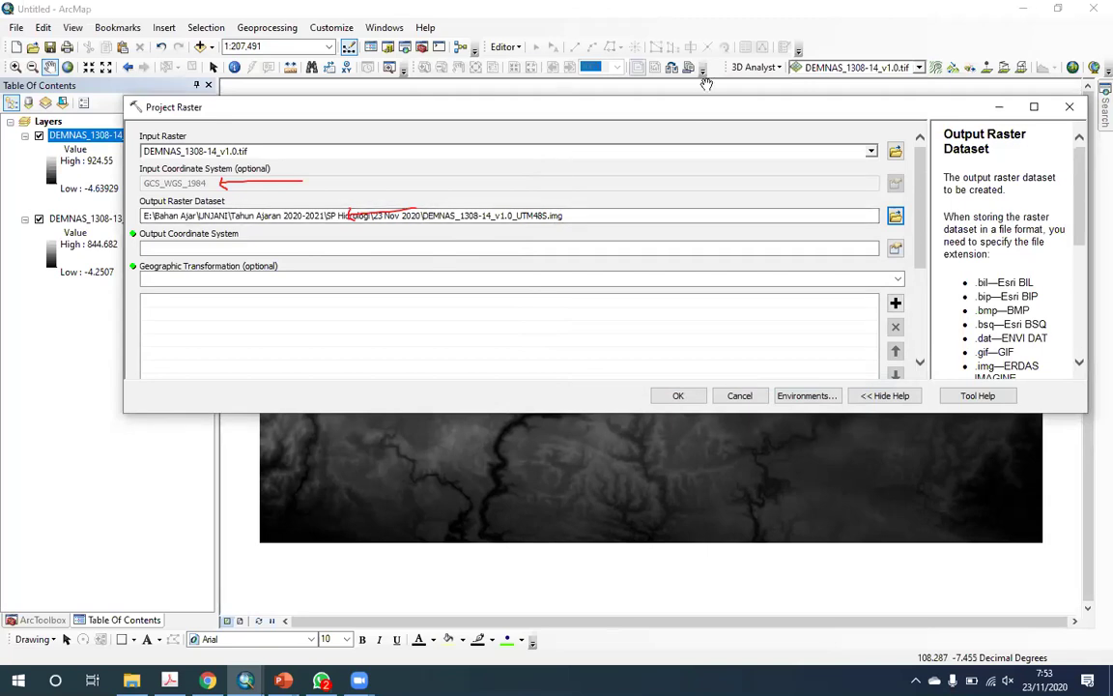
- Open the output coordinate system selection and expand Projected Coordinate Systems down to the UTM group
key(e)
drag(253, 229, 135, 238)
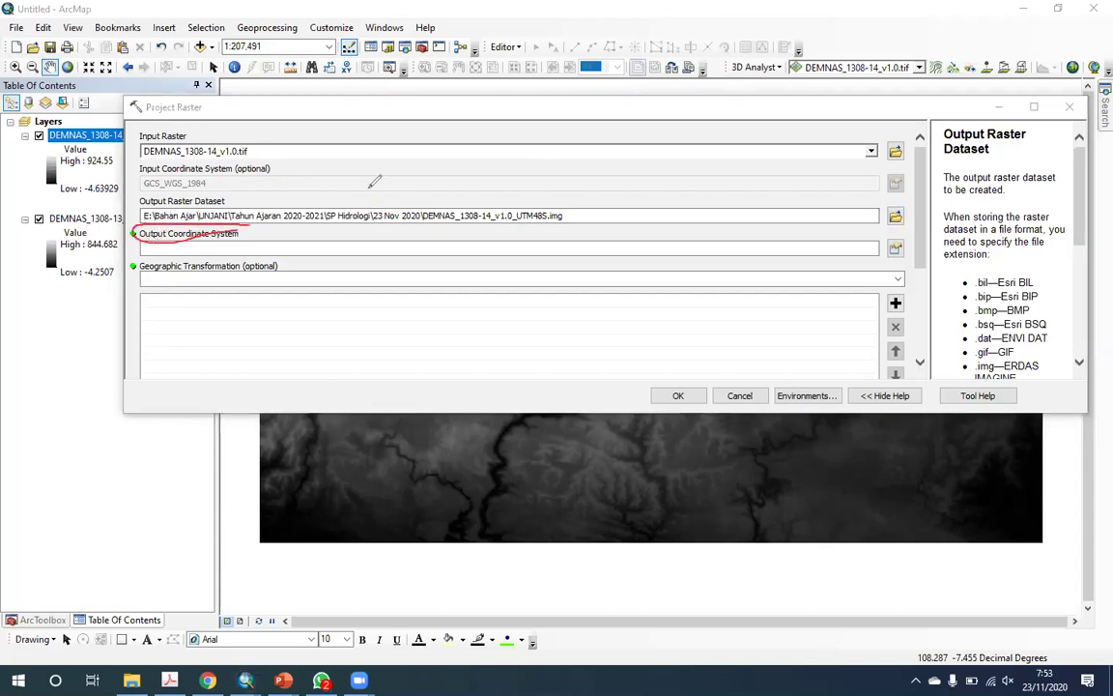
click(454, 248)
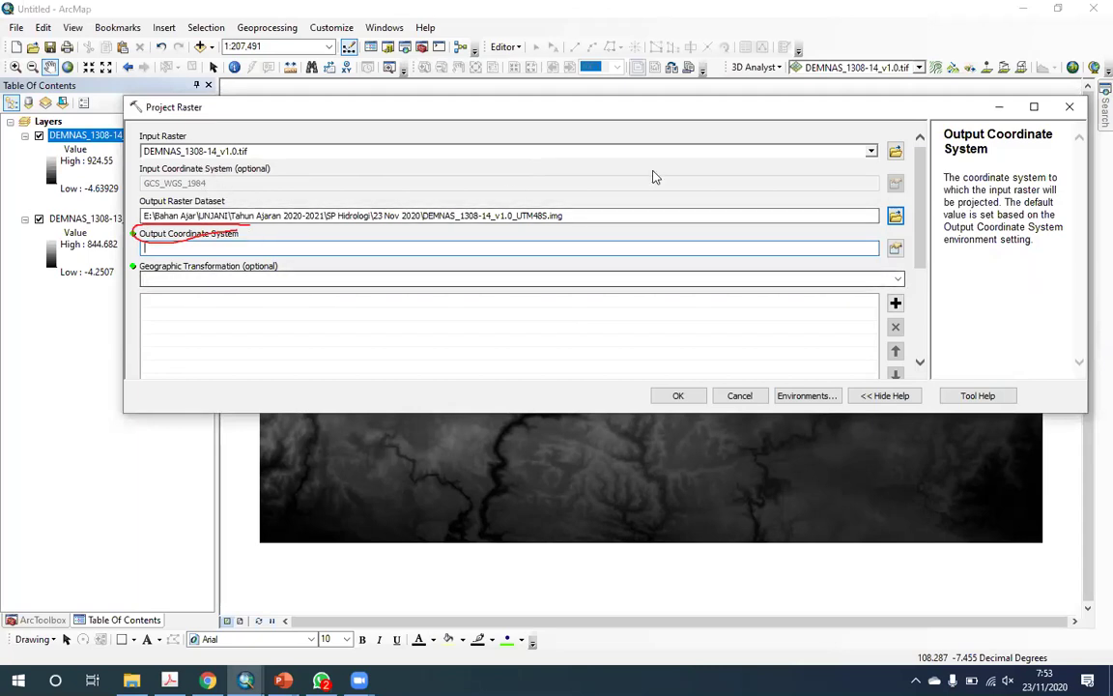
click(895, 249)
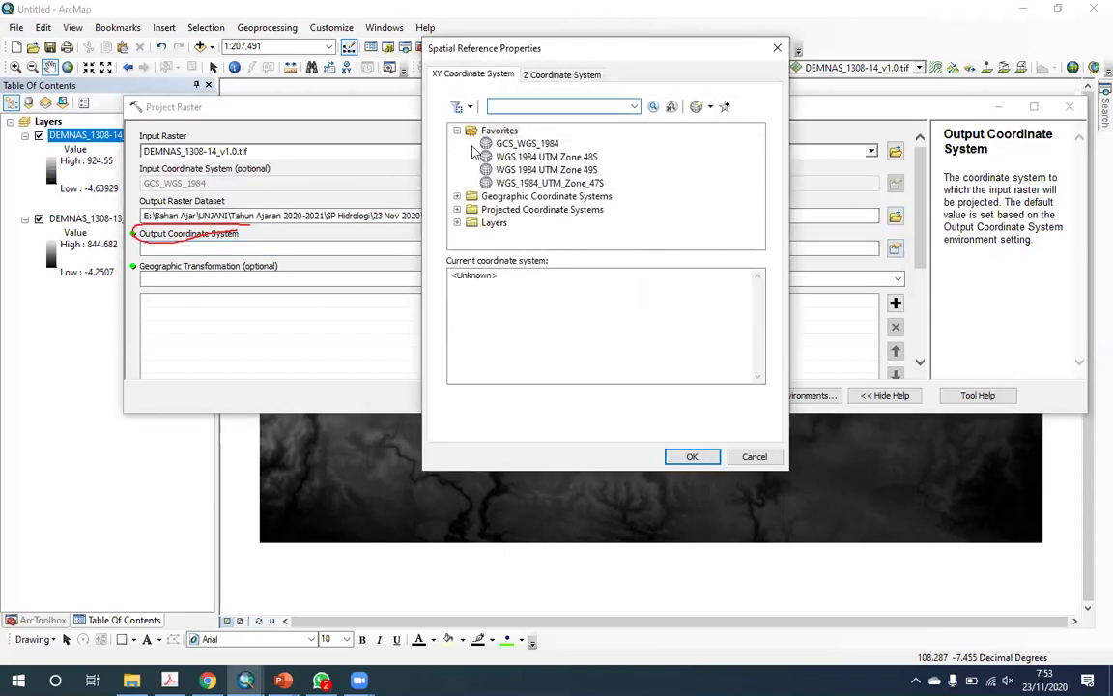
click(457, 132)
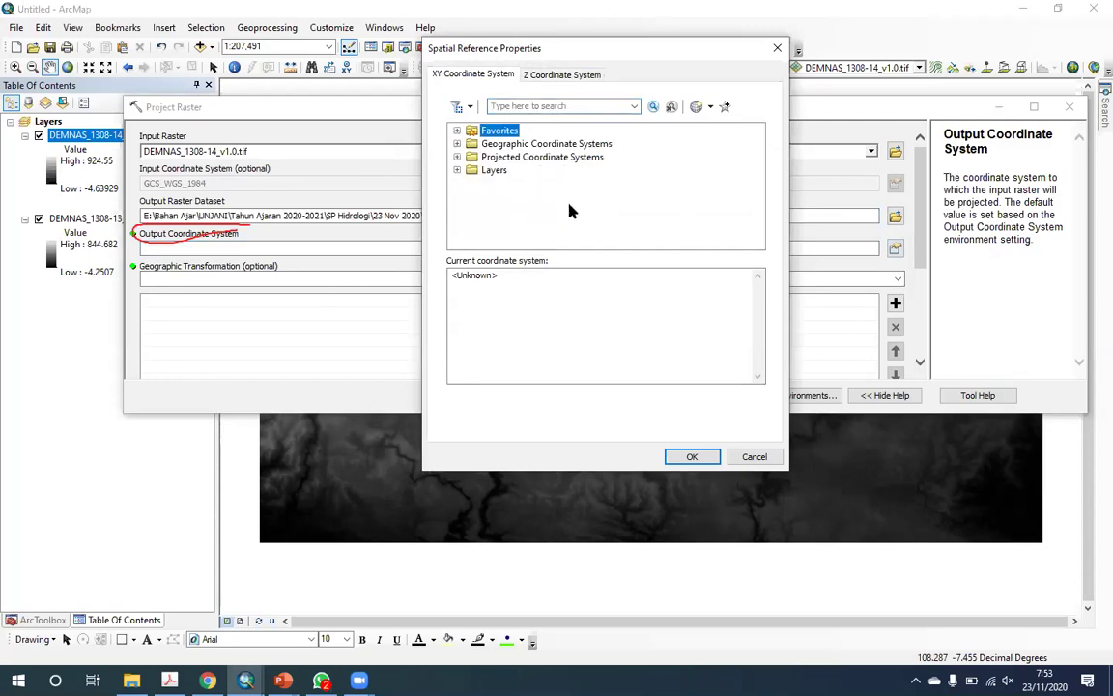
click(527, 157)
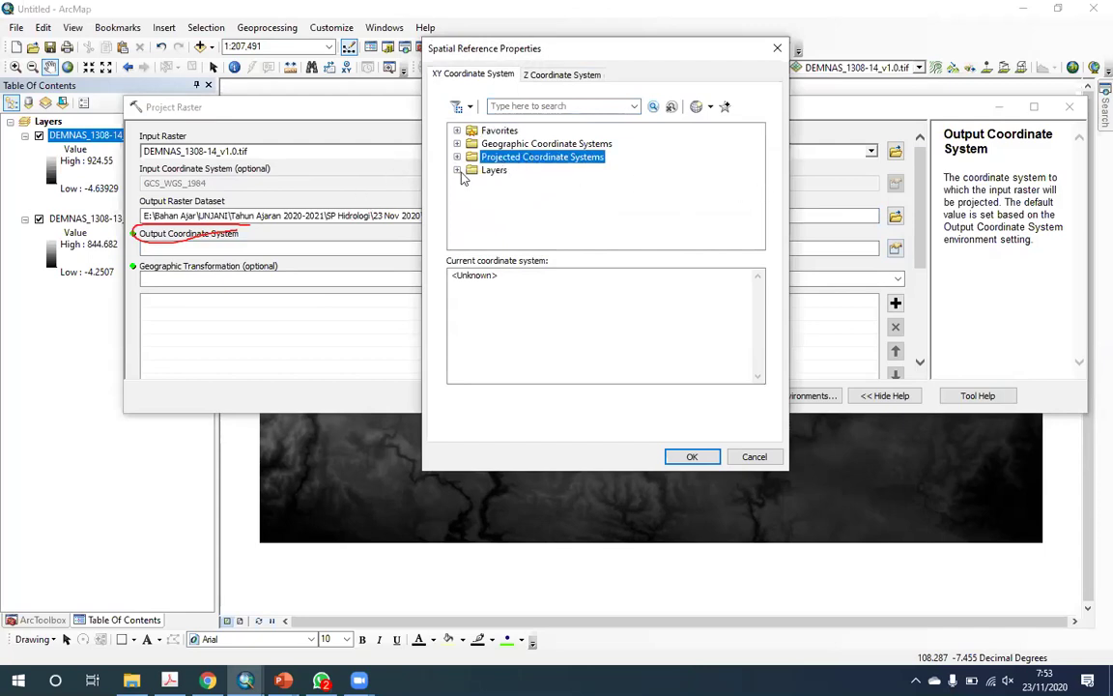
key(Right)
scroll(541, 193, down, 2)
click(503, 199)
scroll(512, 199, up, 1)
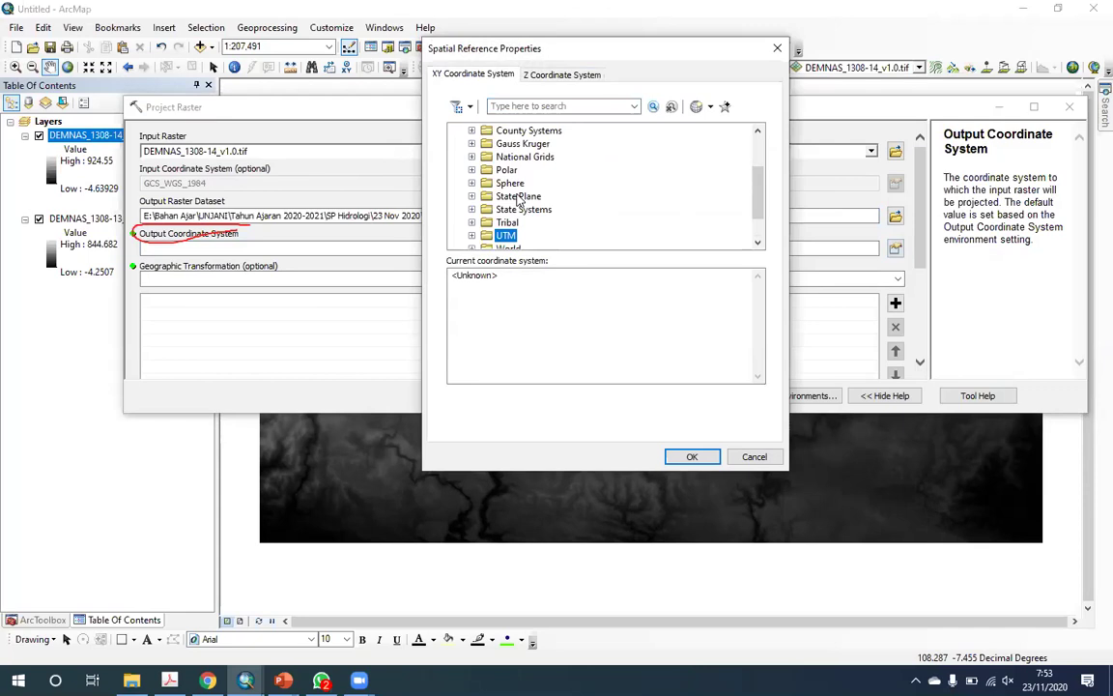
scroll(519, 198, down, 1)
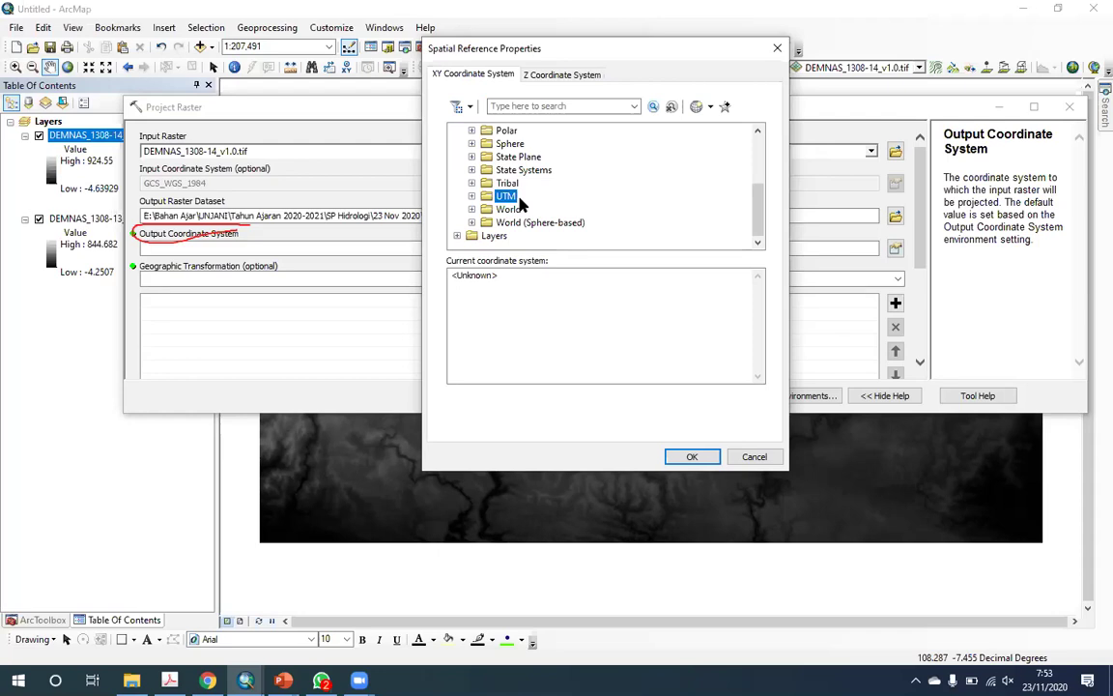
key(Right)
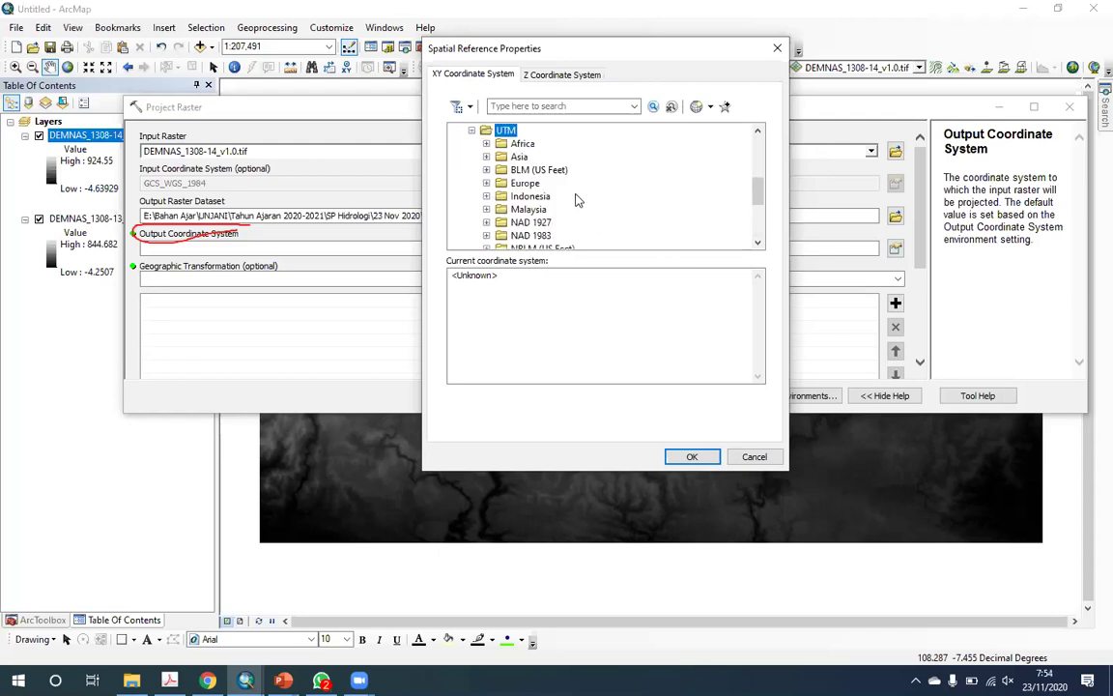
- Set the output coordinate system to WGS 1984 UTM Zone 48S from the WGS 1984 Southern Hemisphere group
click(531, 198)
scroll(544, 214, down, 1)
scroll(546, 215, down, 2)
click(532, 209)
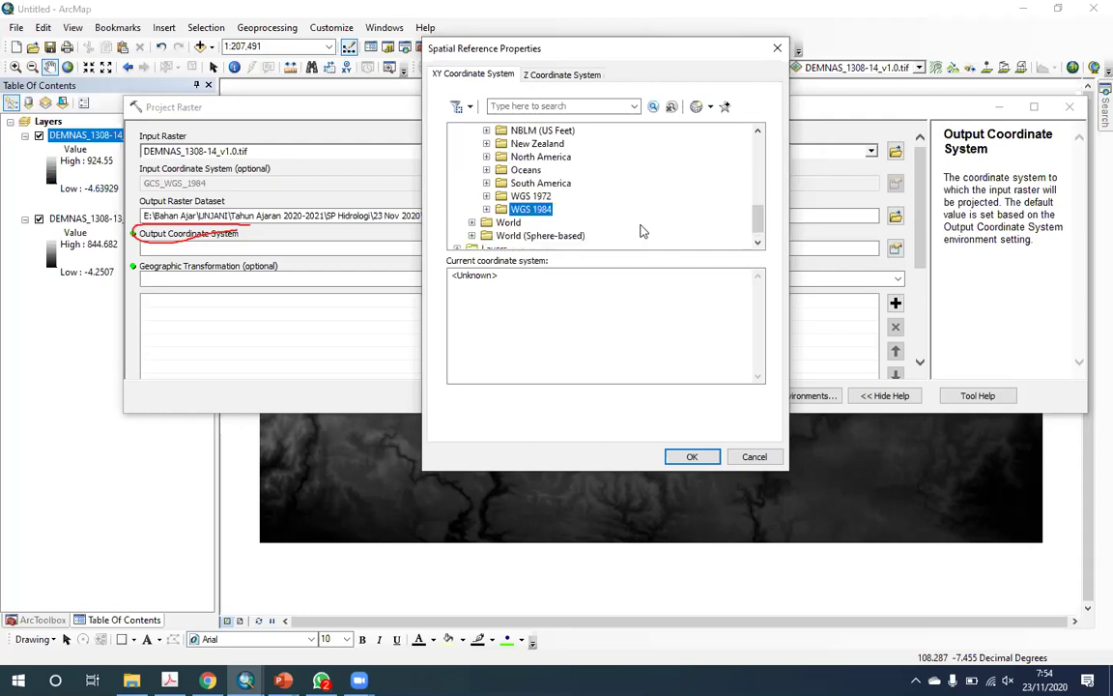
double_click(530, 210)
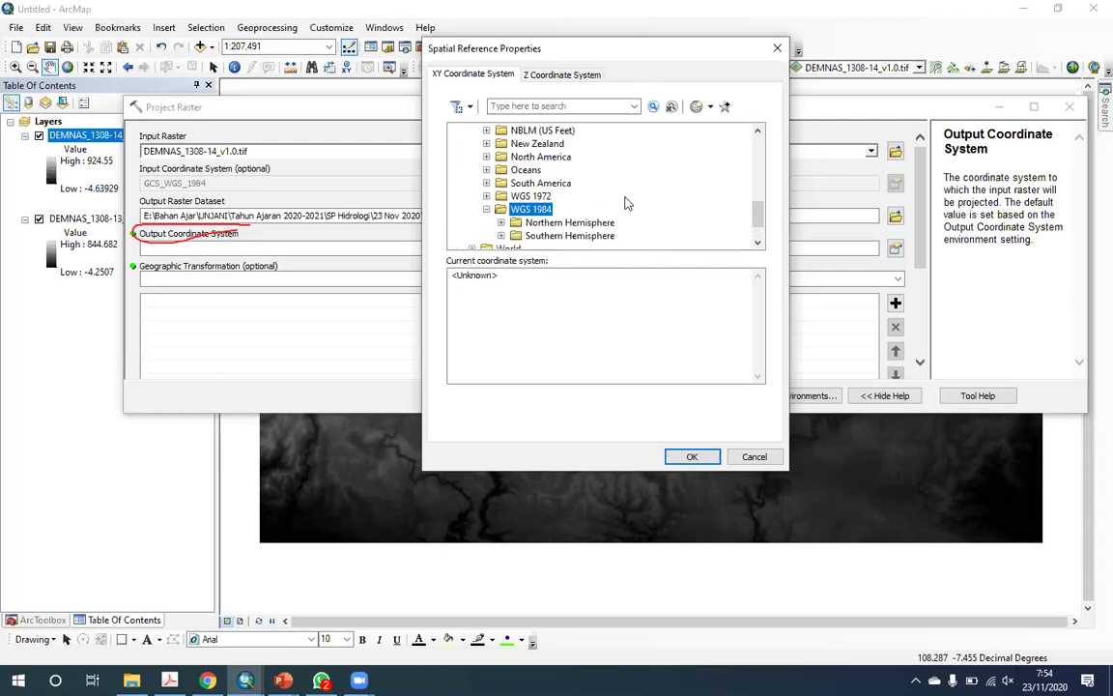
scroll(608, 203, down, 1)
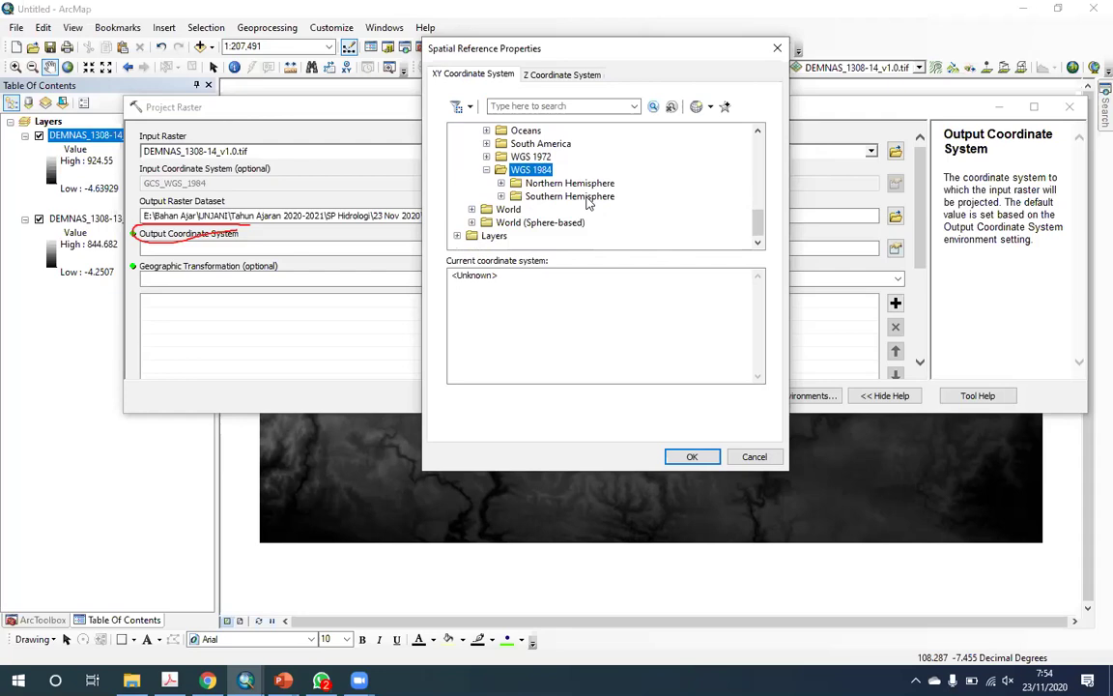
double_click(585, 197)
scroll(594, 201, down, 6)
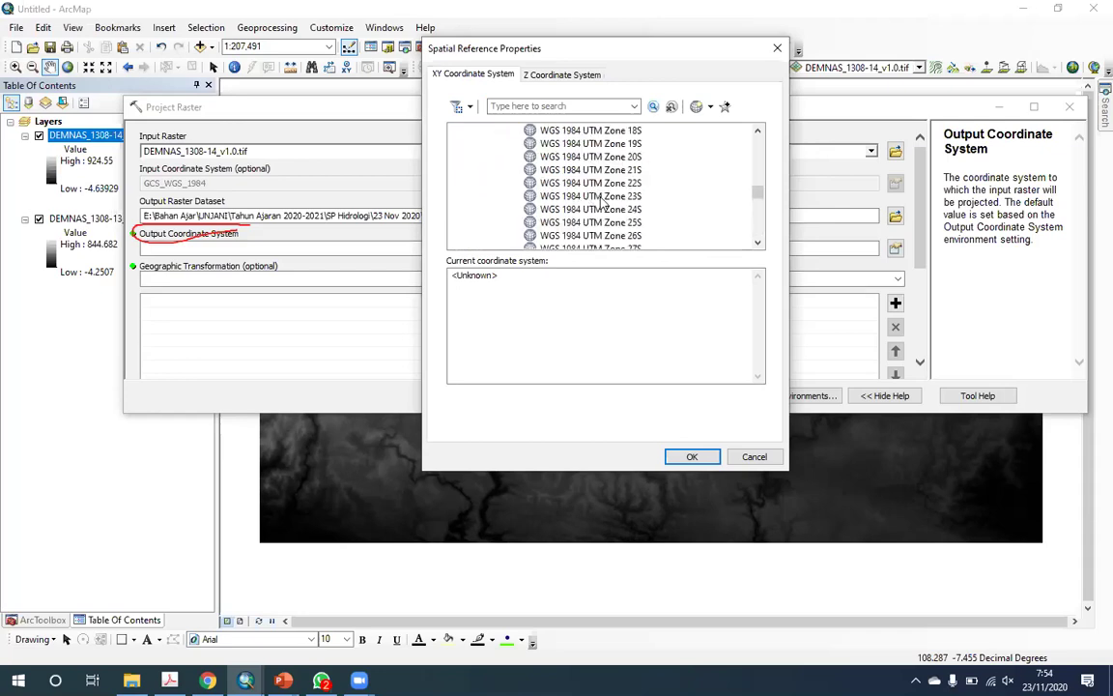
scroll(600, 200, down, 8)
click(667, 209)
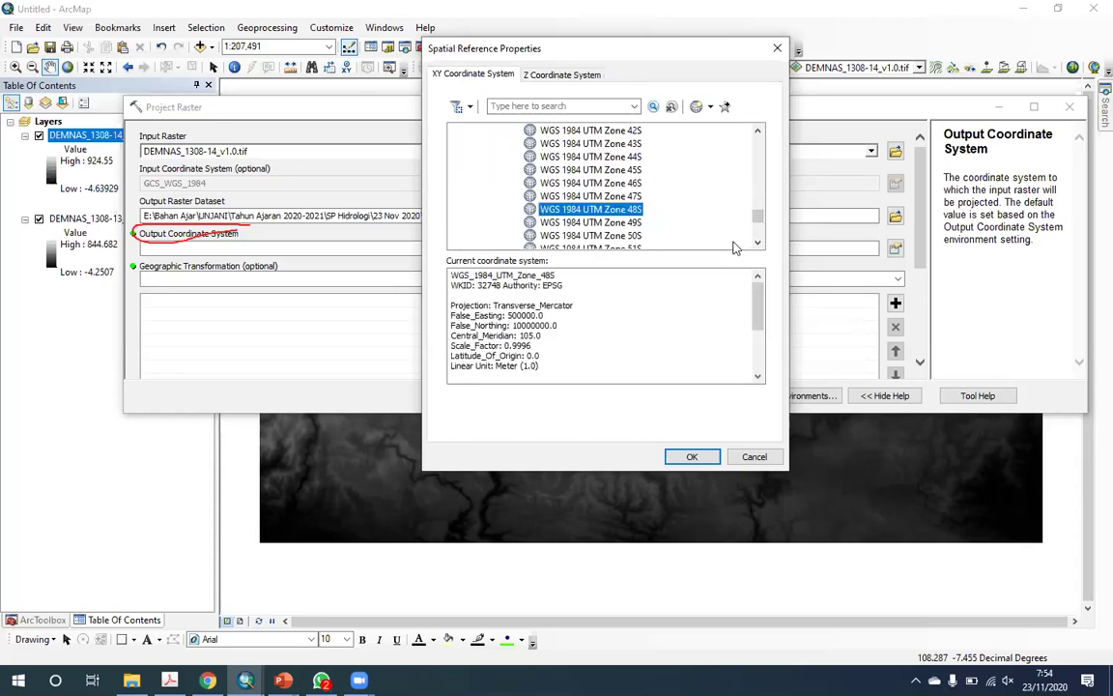
click(692, 458)
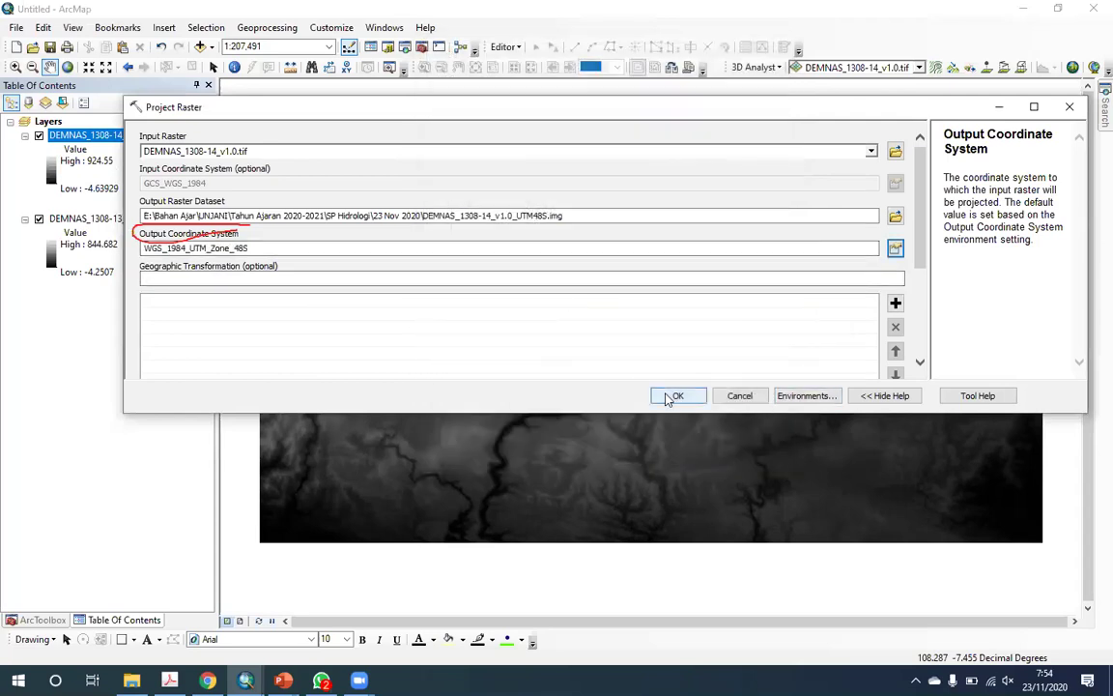
- Run Project Raster on DEMNAS_1308-14_v1.0.tif and dismiss its completion report
click(667, 397)
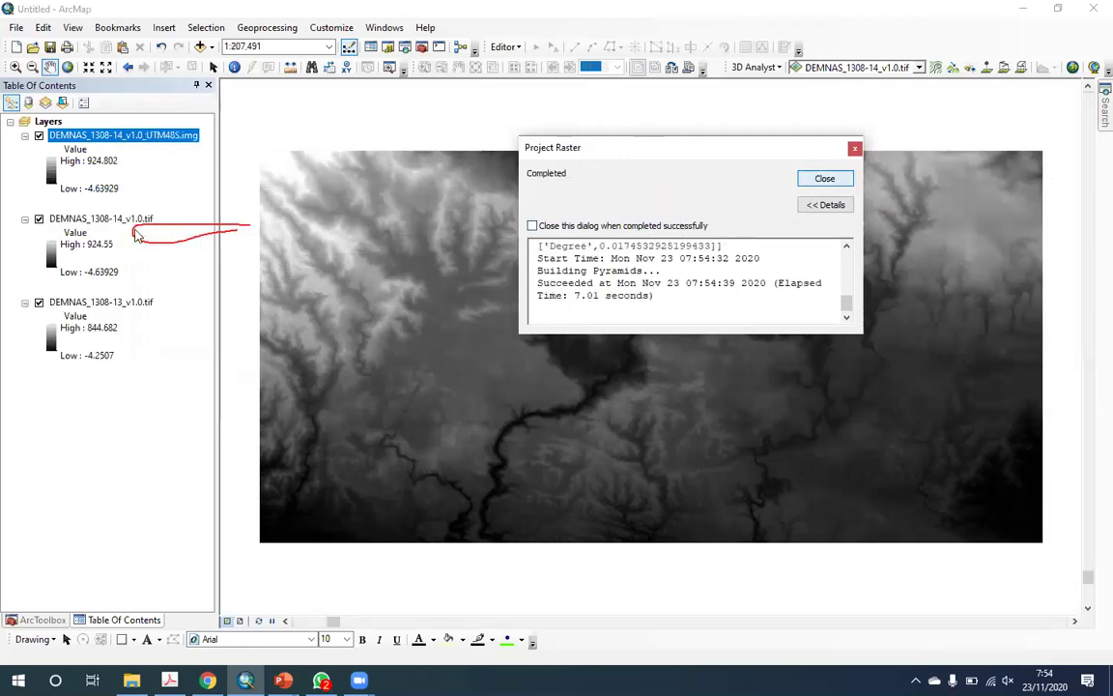
key(Return)
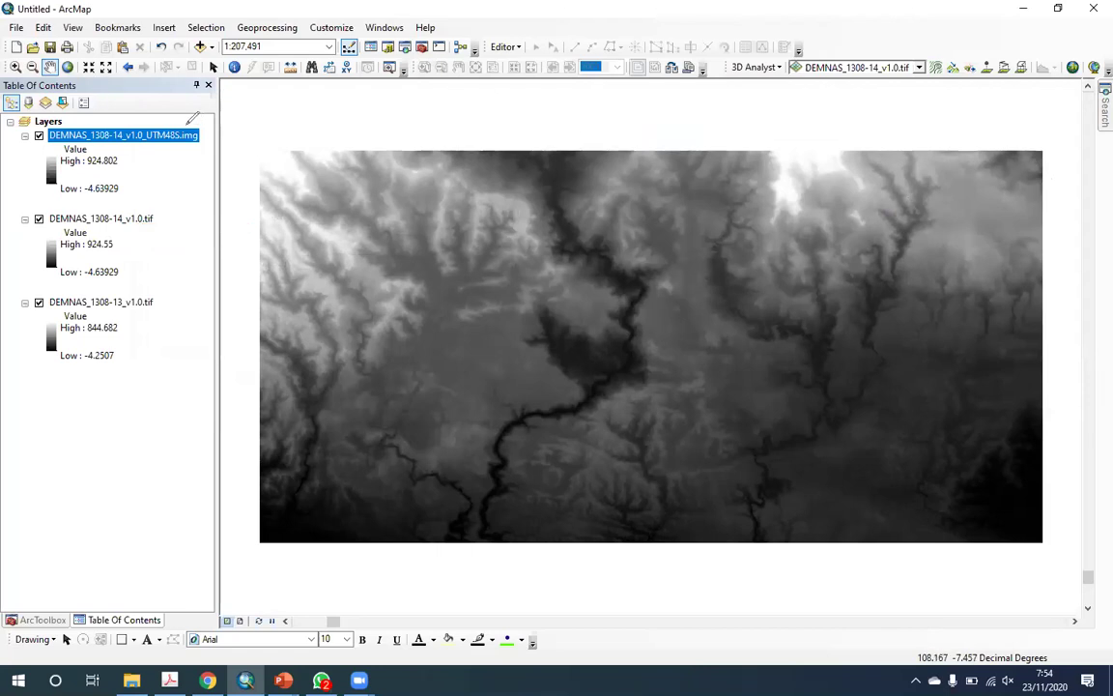
mouse_move(147, 133)
mouse_down()
mouse_move(201, 123)
mouse_move(151, 141)
mouse_up()
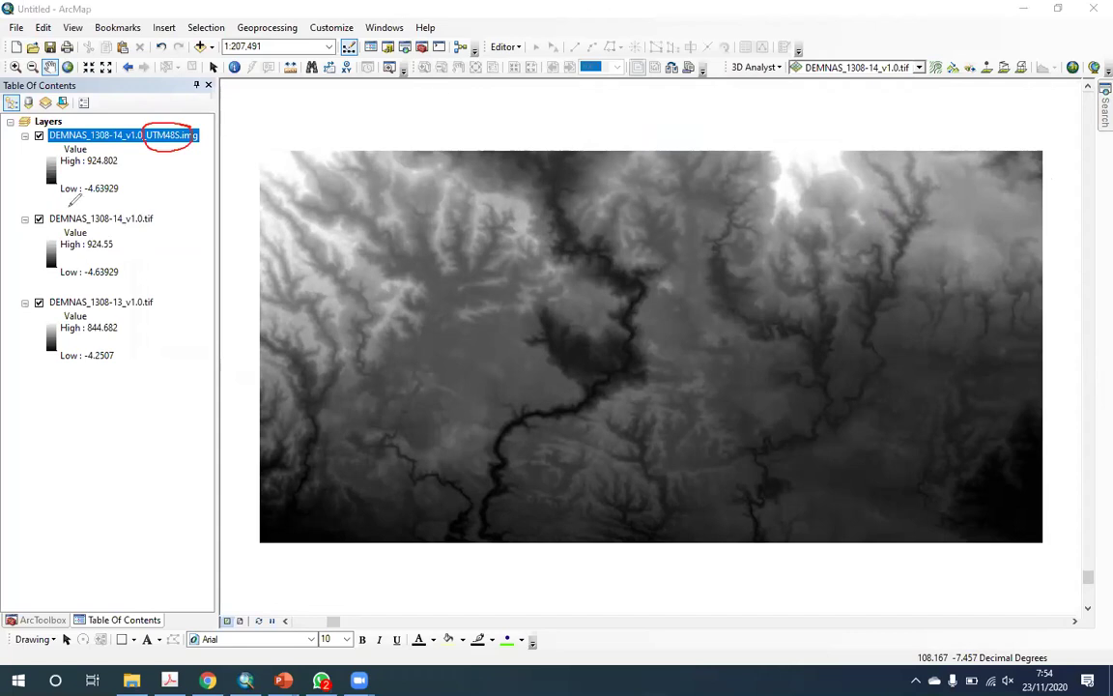
- Open the source properties of the DEMNAS_1308-14_v1.0_UTM48S.img layer and examine its cell size
right_click(118, 137)
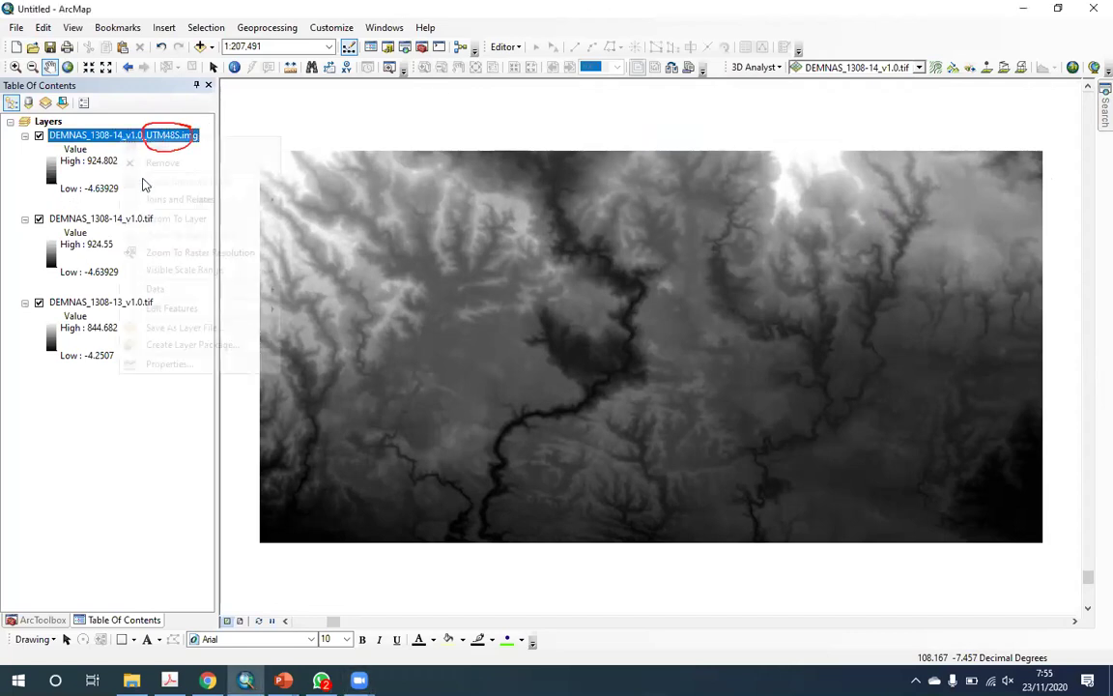
click(170, 363)
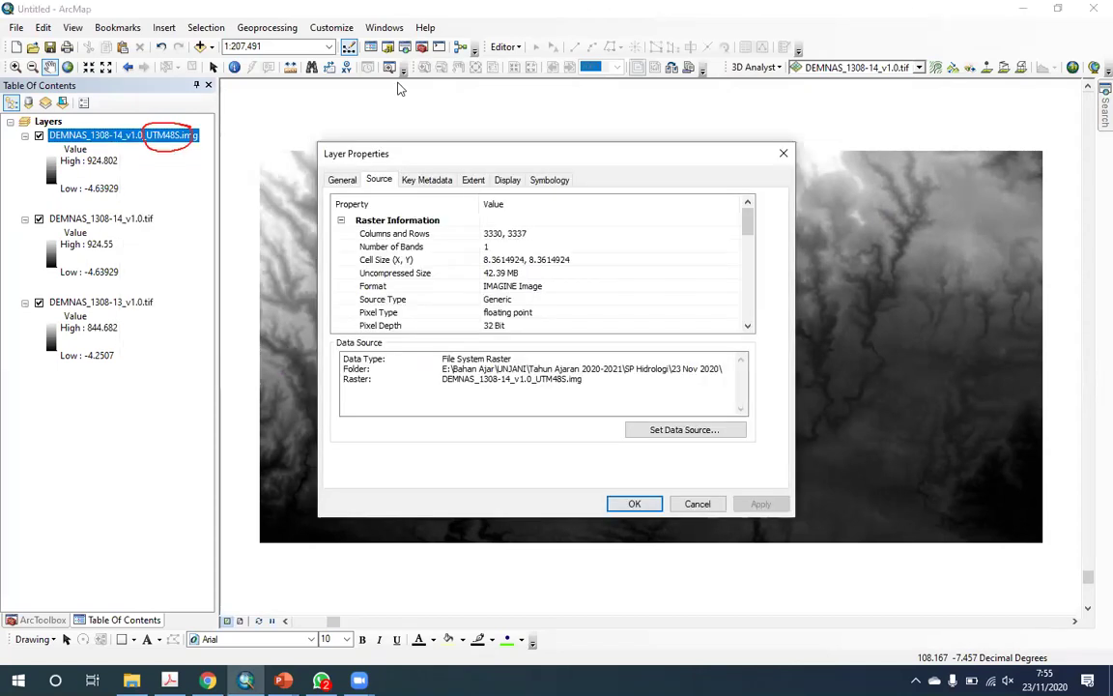
mouse_move(488, 249)
mouse_down()
mouse_move(589, 250)
mouse_move(480, 261)
mouse_move(584, 254)
mouse_move(530, 250)
mouse_up()
mouse_move(426, 259)
mouse_down()
mouse_move(464, 259)
mouse_move(423, 261)
mouse_up()
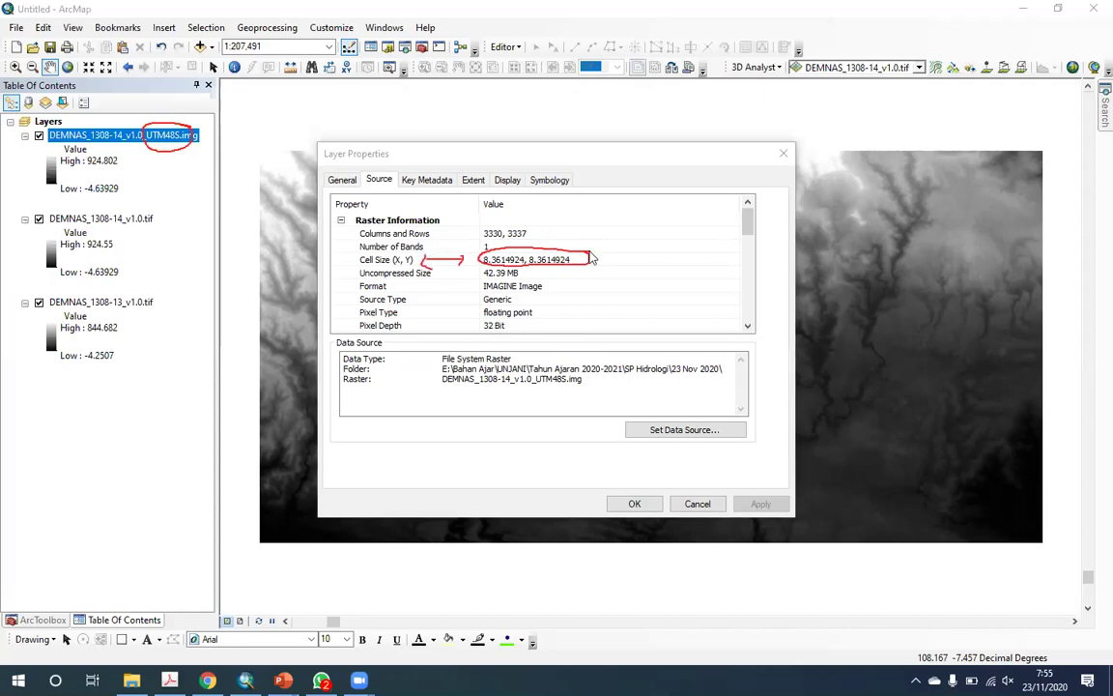
- Examine the extent, spatial reference and linear unit in the projected raster's source properties
scroll(584, 261, down, 3)
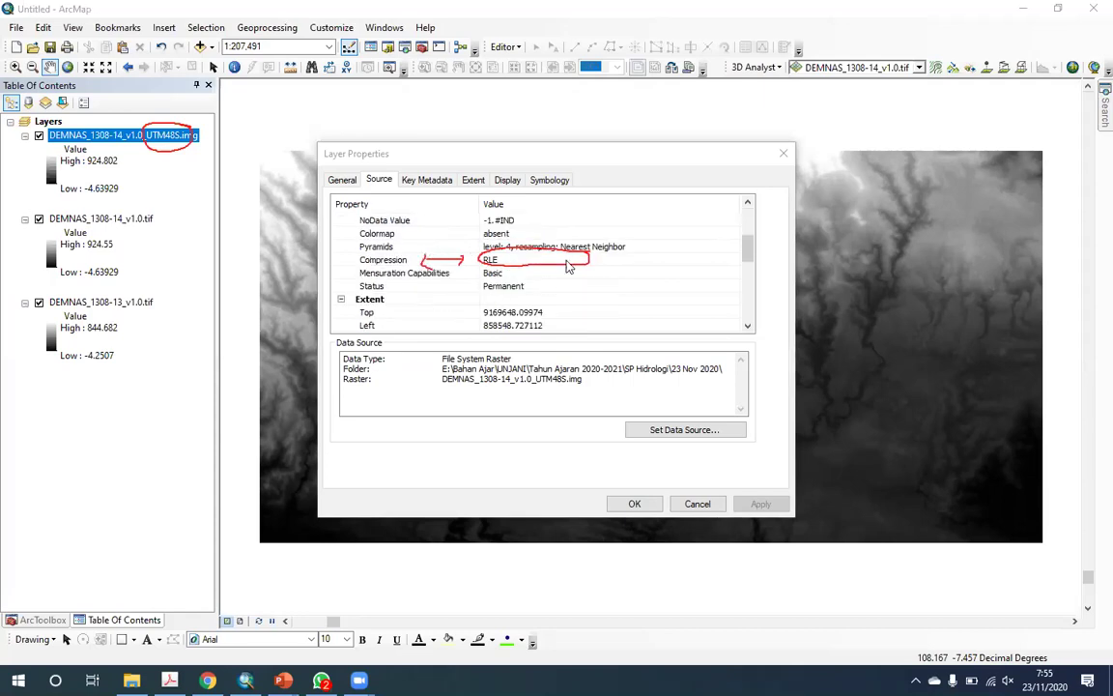
scroll(568, 266, down, 2)
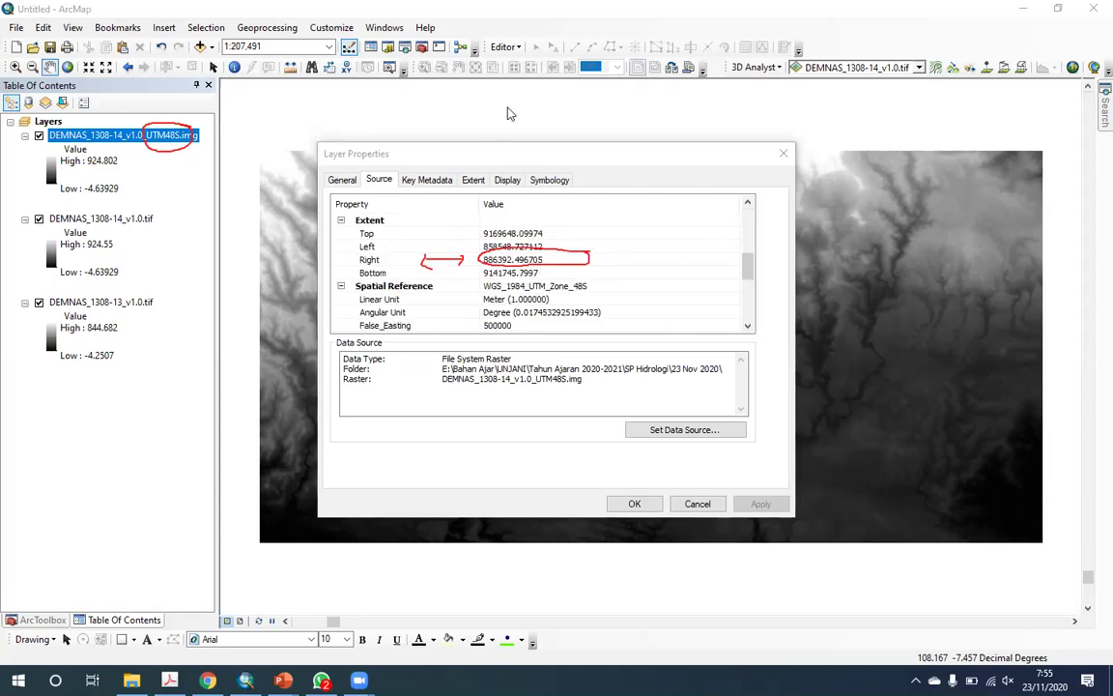
drag(408, 295, 461, 299)
drag(595, 287, 627, 280)
drag(417, 290, 418, 301)
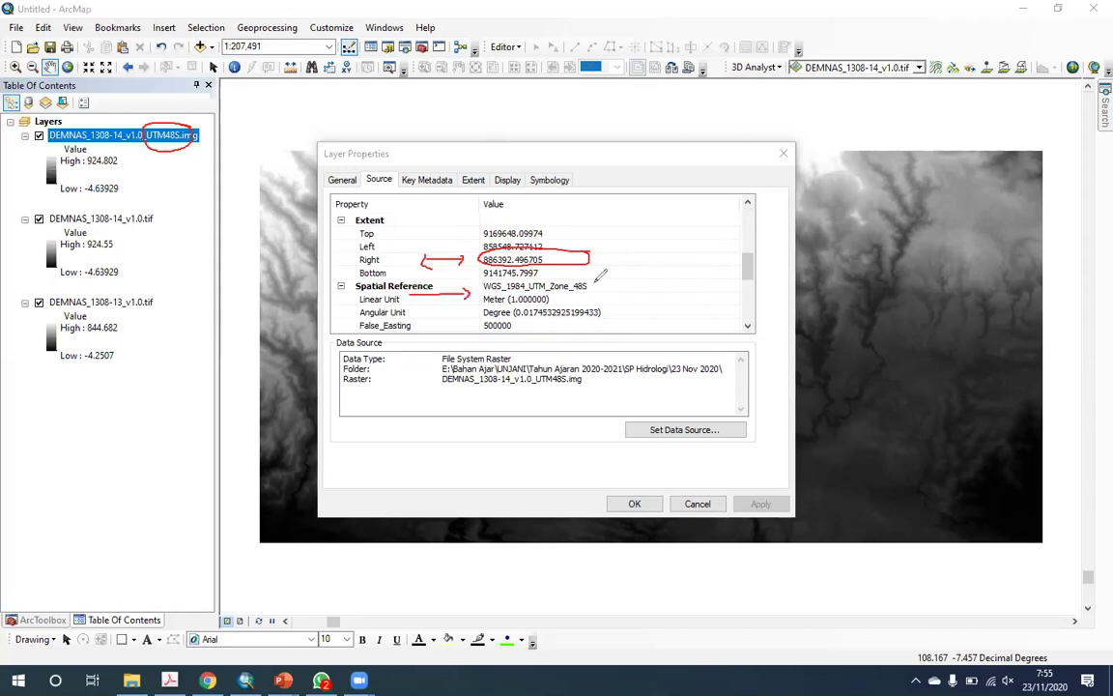
drag(628, 278, 627, 295)
key(e)
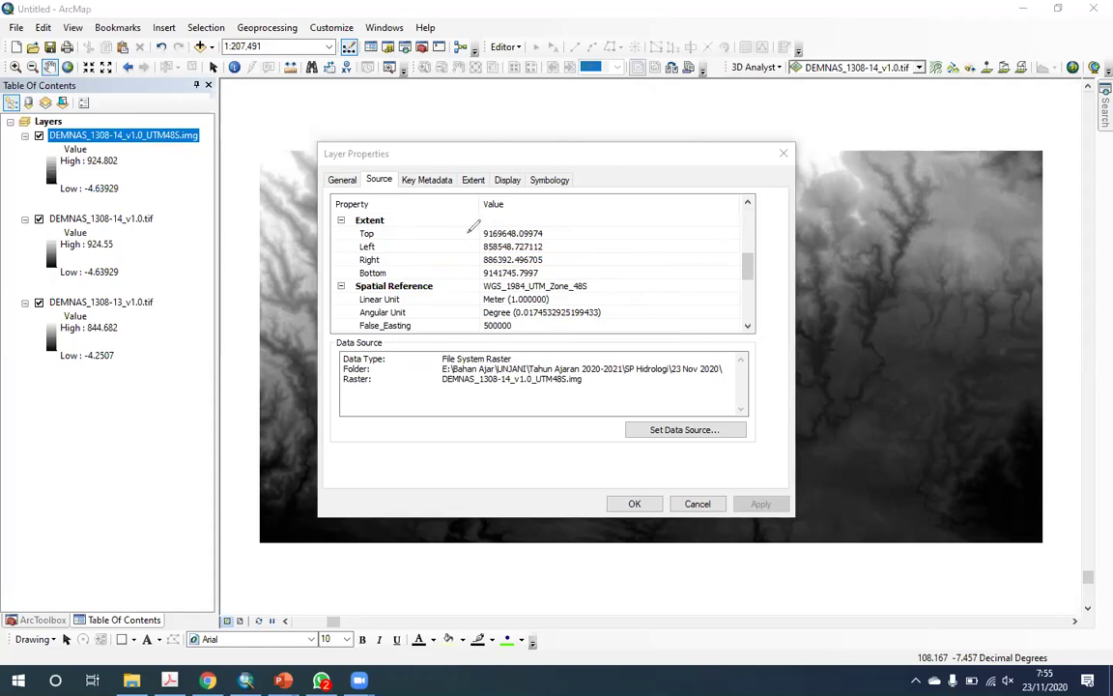
- Mark the top, left, right and bottom extent coordinates in the projected raster's source properties with the annotation pen
drag(456, 233, 473, 231)
drag(472, 228, 478, 232)
drag(478, 233, 471, 238)
mouse_move(451, 274)
mouse_down()
mouse_move(470, 273)
mouse_move(464, 247)
mouse_move(467, 260)
mouse_up()
mouse_move(551, 231)
mouse_down()
mouse_move(565, 264)
mouse_move(546, 275)
mouse_move(588, 231)
mouse_up()
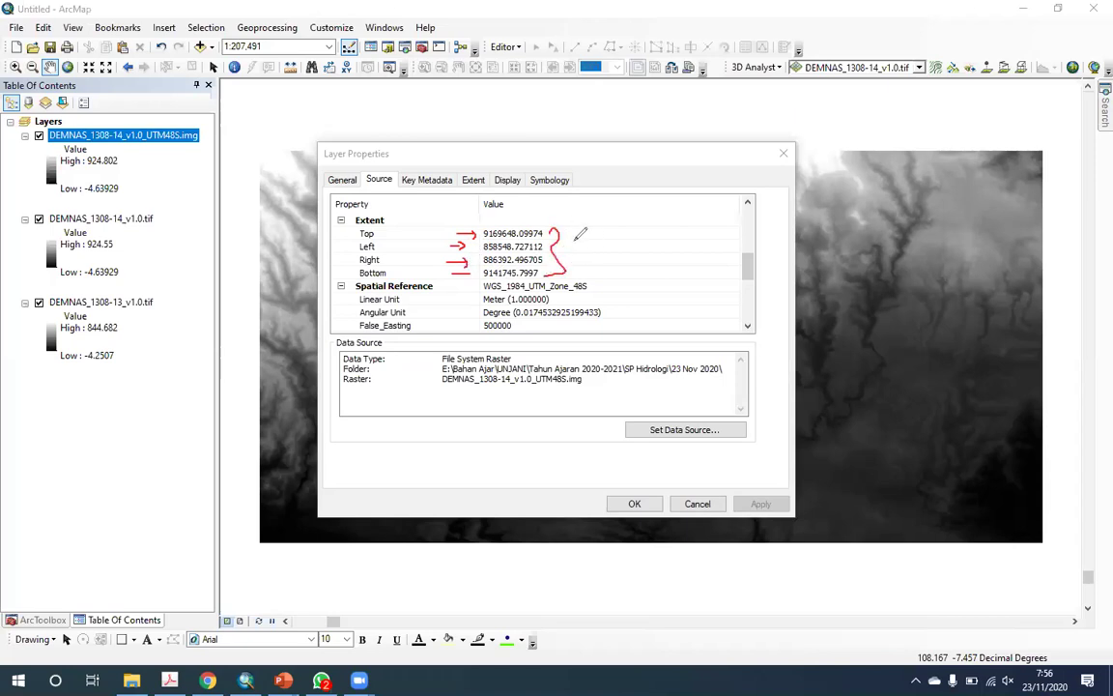
drag(581, 239, 603, 238)
- Close the layer properties and remove all three DEMNAS layers from the map
key(Escape)
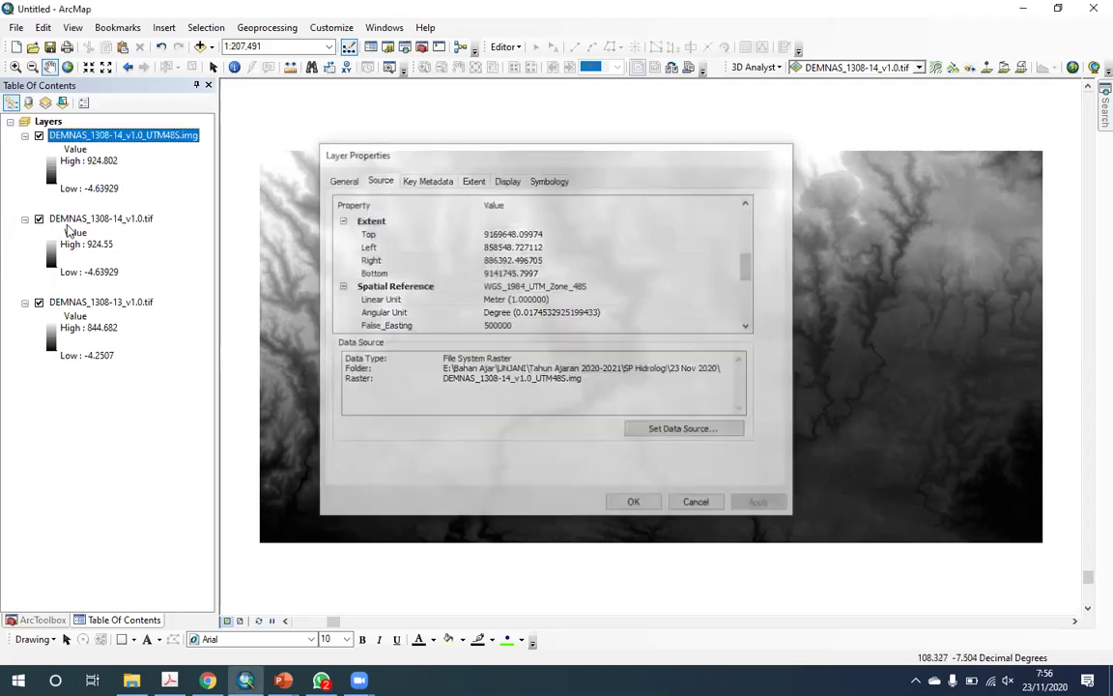
key(Escape)
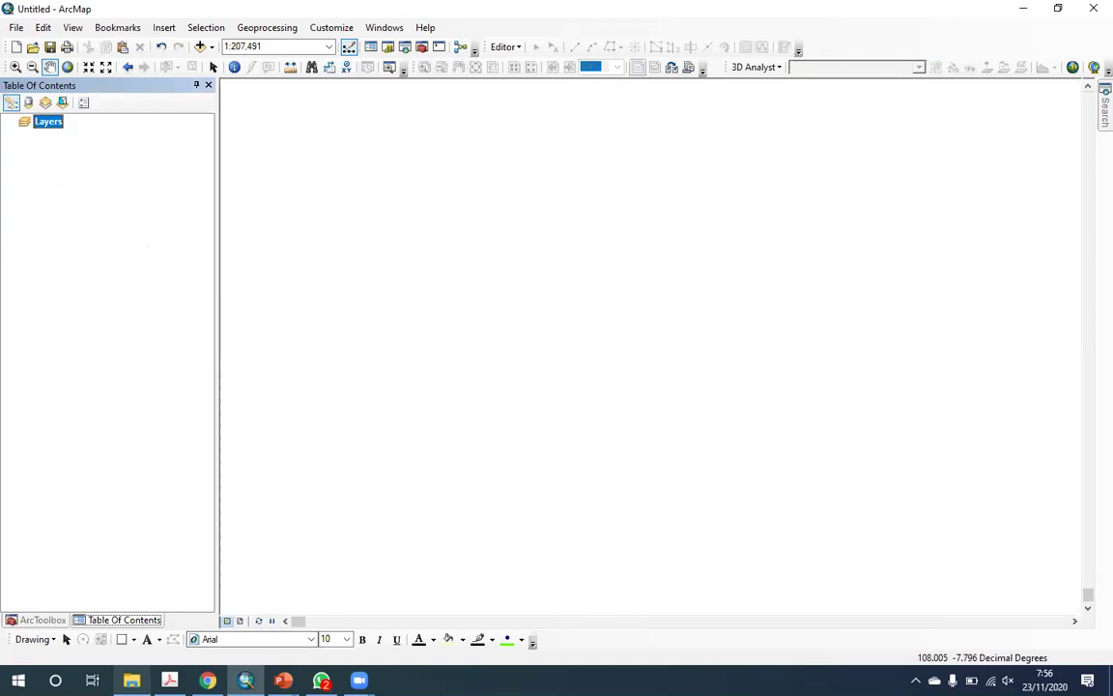
- Switch to File Explorer and browse to the Data Tanah Air Indonesia folder inside Bahan Ajar\GIS_Unjani
key(alt+Tab)
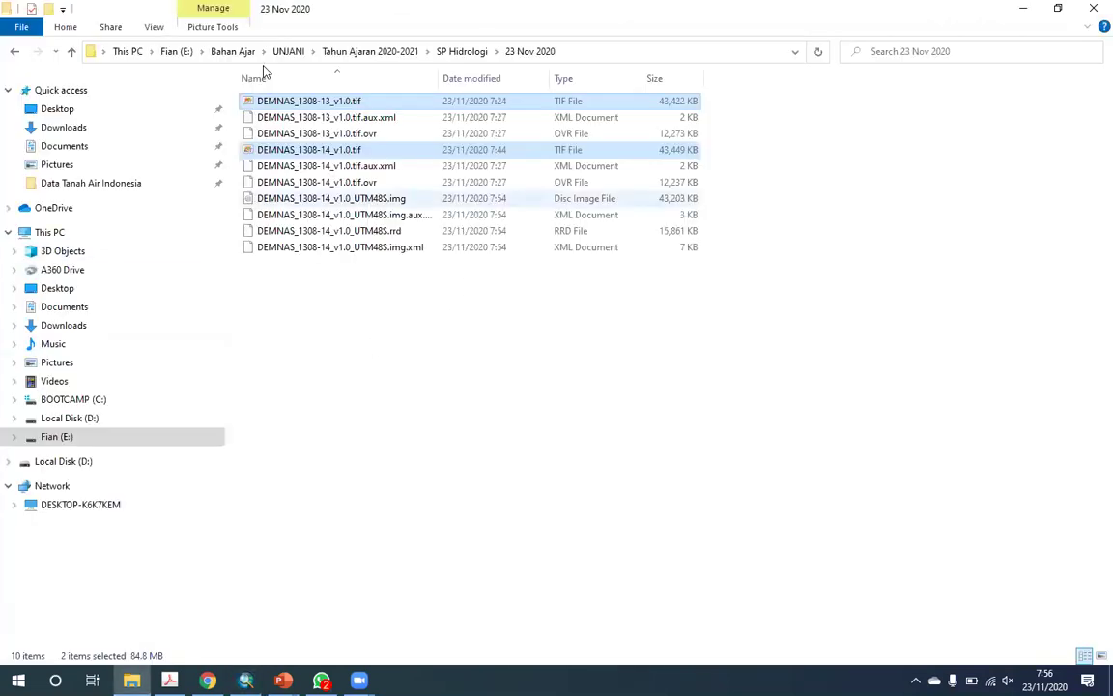
click(287, 53)
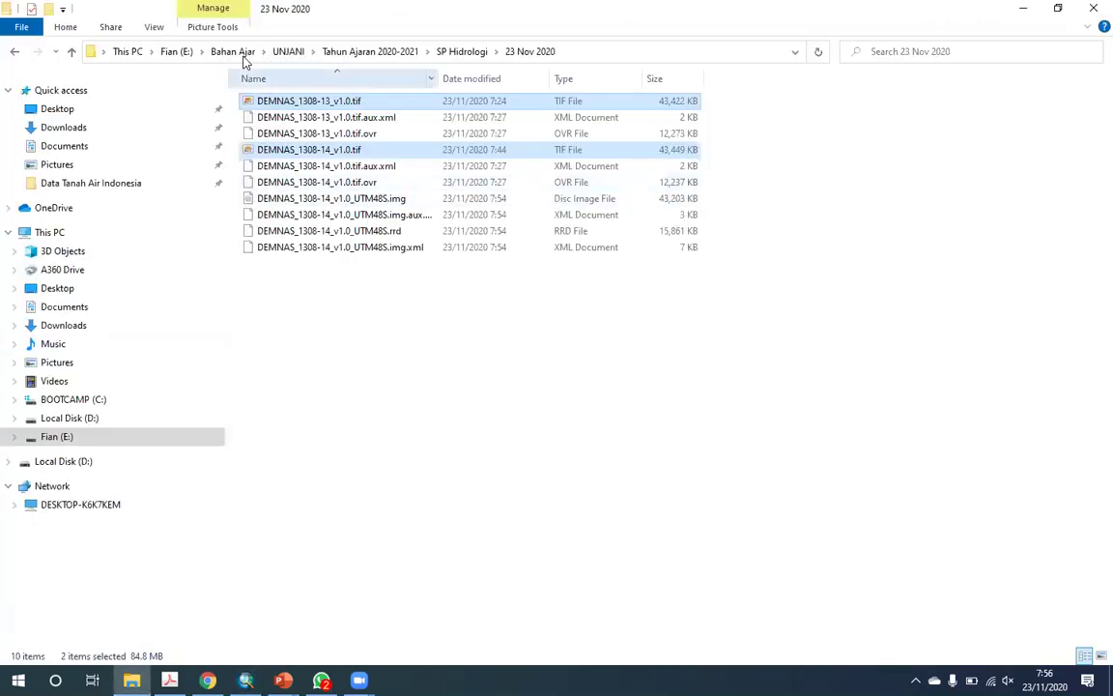
key(alt+Up)
double_click(286, 166)
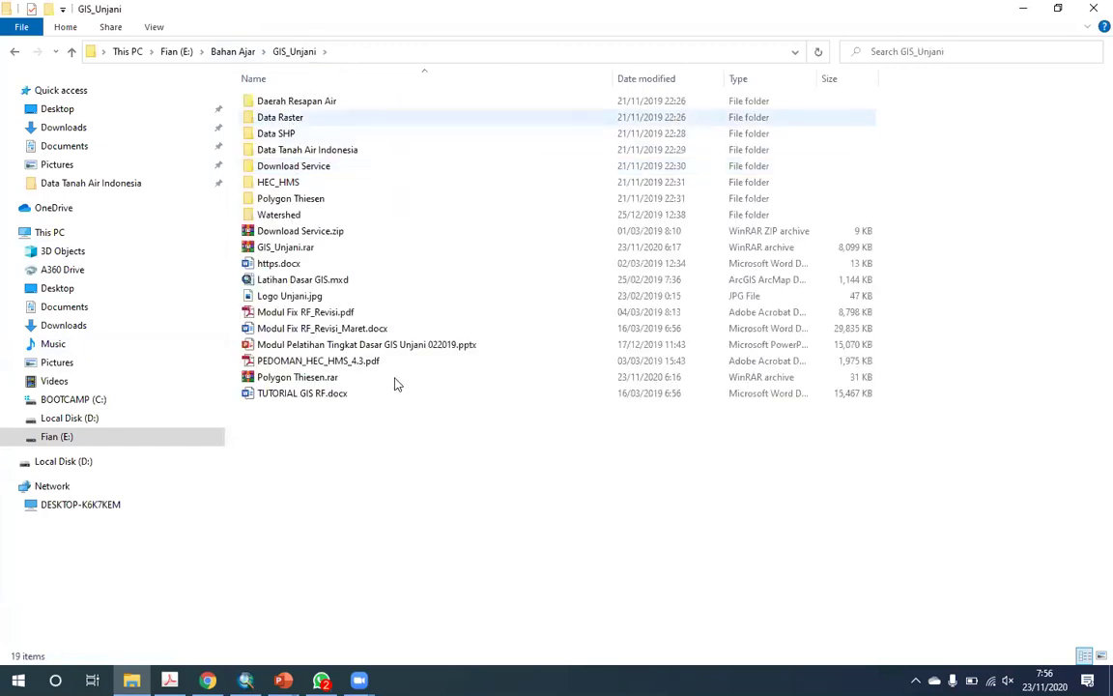
double_click(285, 117)
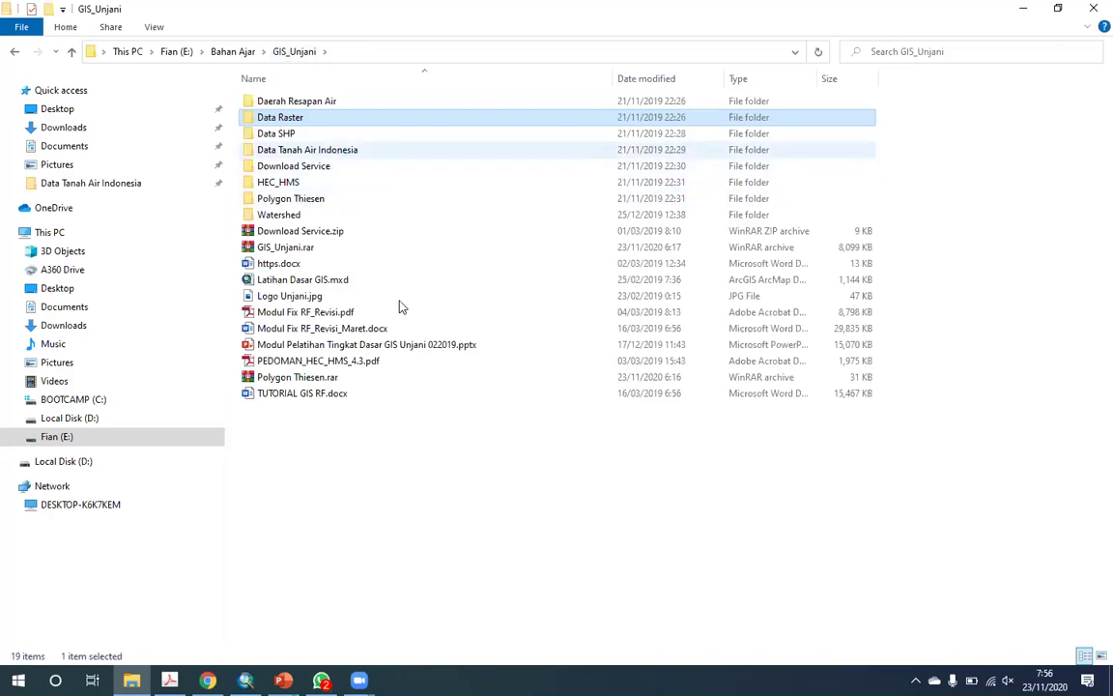
double_click(556, 149)
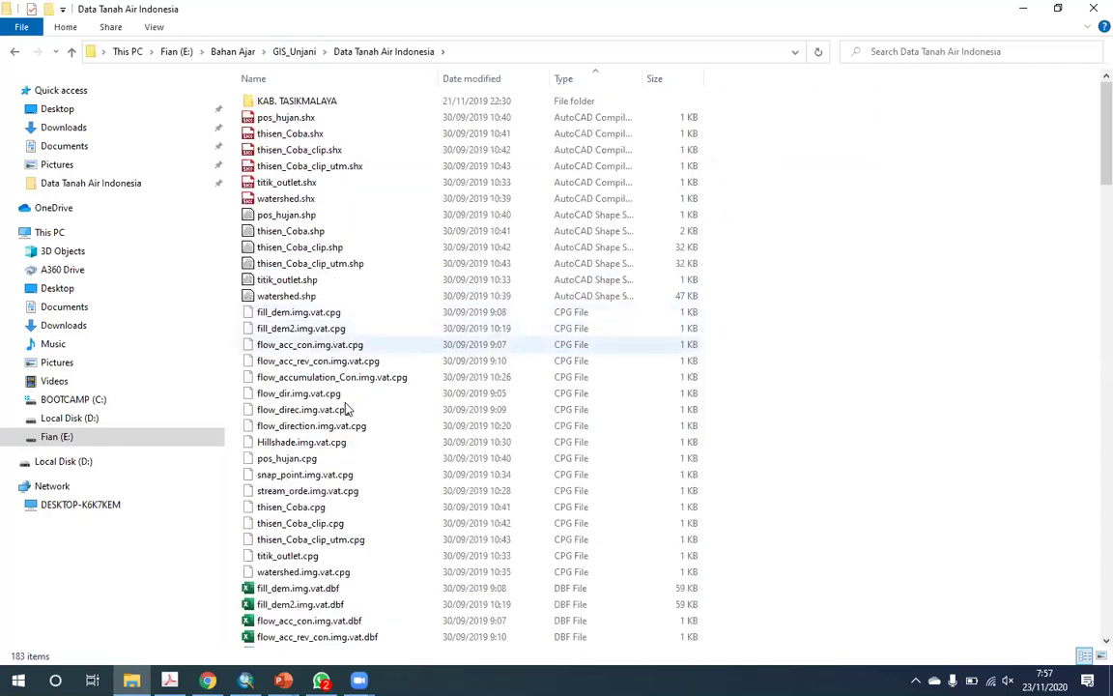
scroll(348, 408, down, 4)
scroll(271, 550, down, 14)
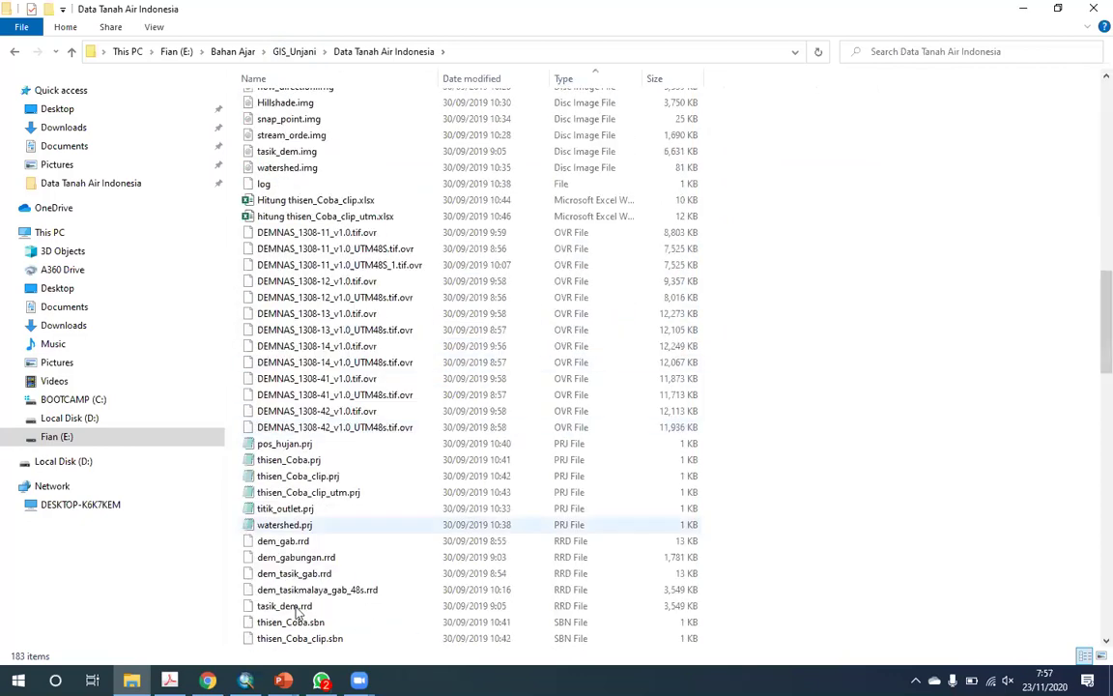
mouse_move(359, 680)
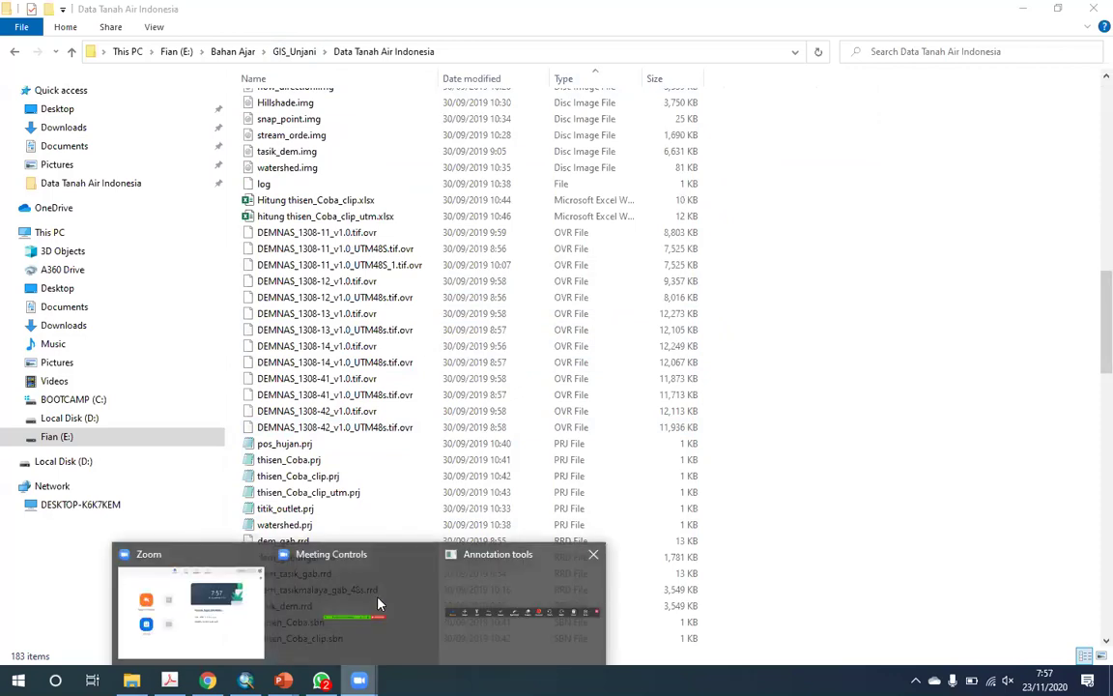
click(378, 604)
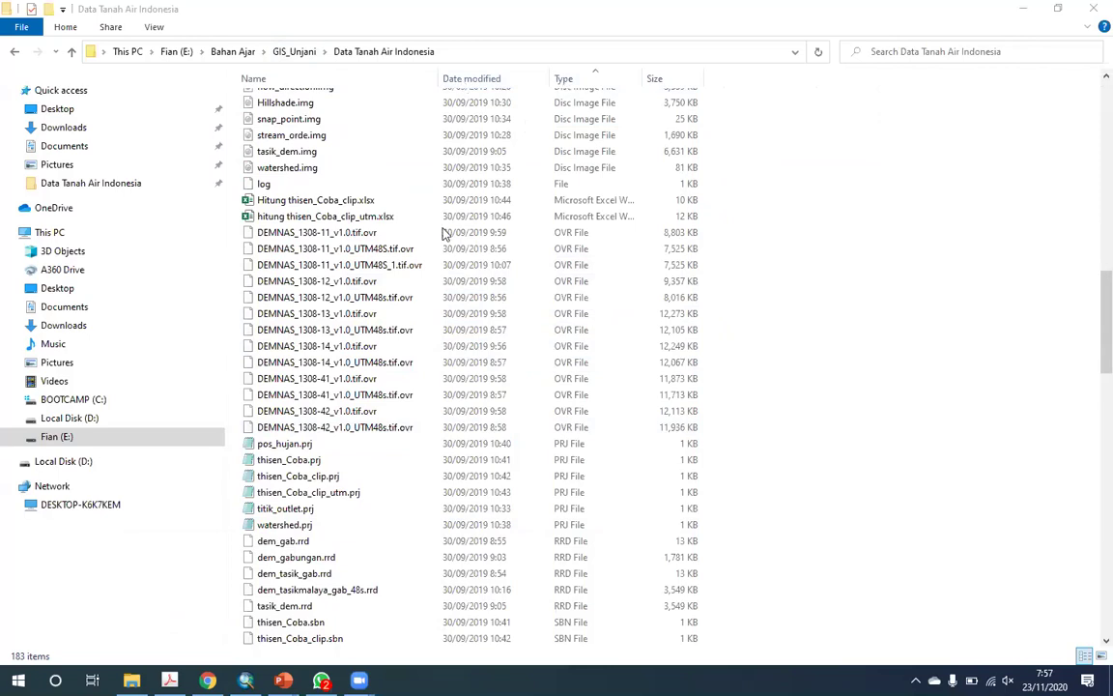
- Add the UTM48S .tif rasters DEMNAS 1308-11, 12, 13, 14, 41 and 42 to the ArcMap layers, leaving out the duplicate UTM48S_1.tif
scroll(328, 319, down, 3)
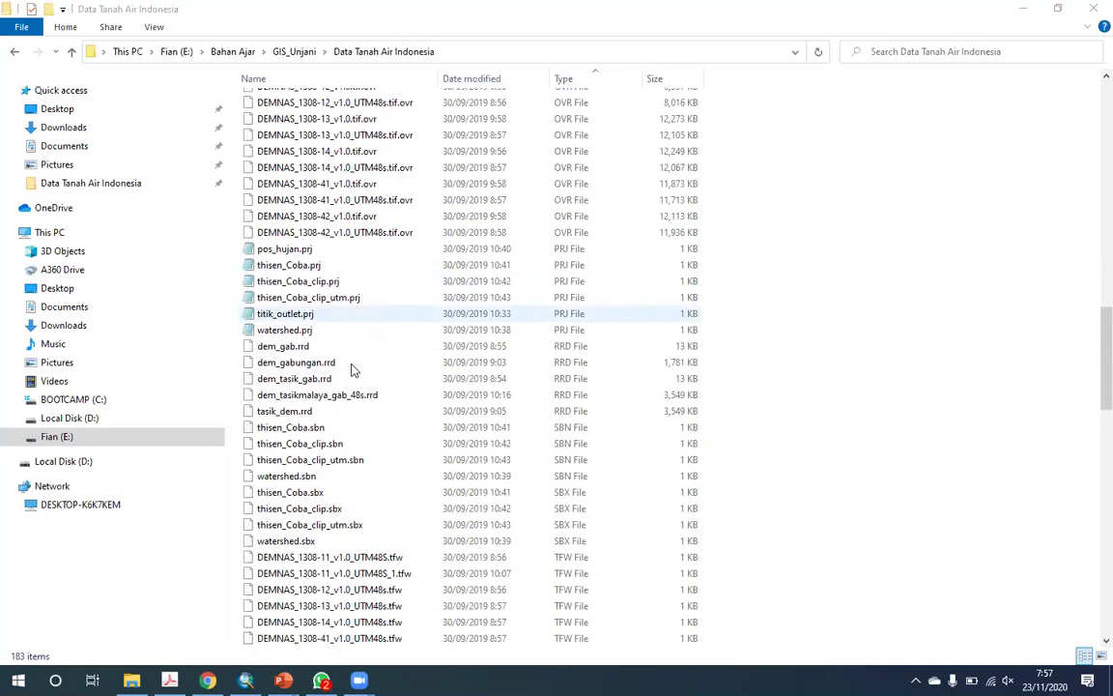
scroll(356, 370, down, 6)
click(390, 431)
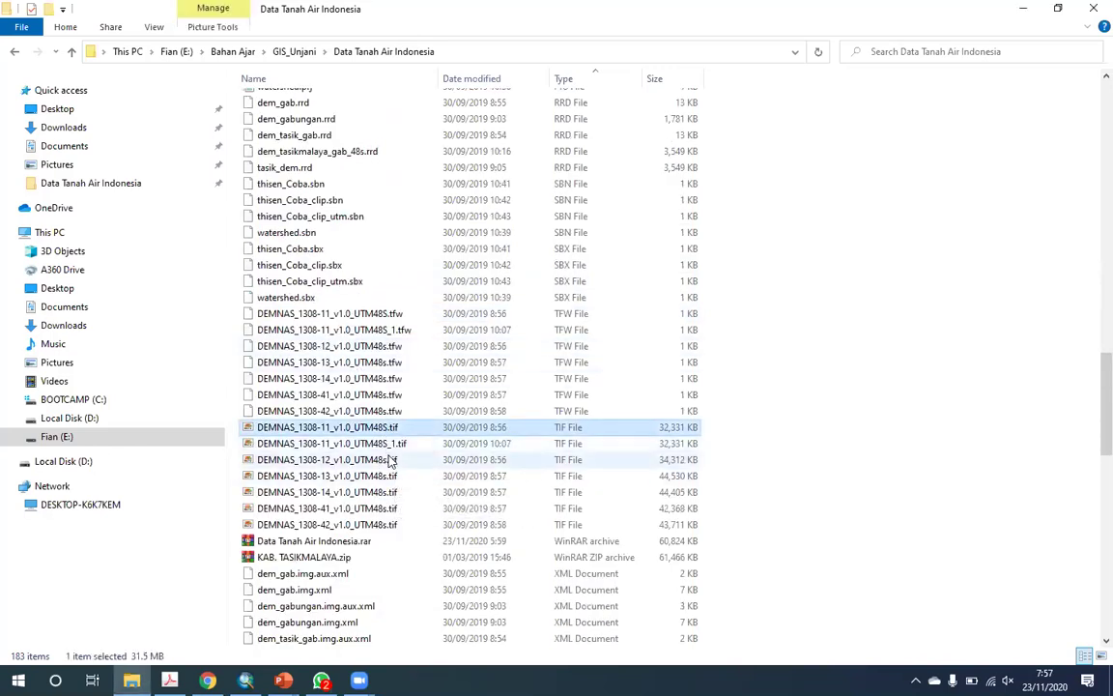
key(ctrl+Down)
key(ctrl+Down)
key(ctrl+space)
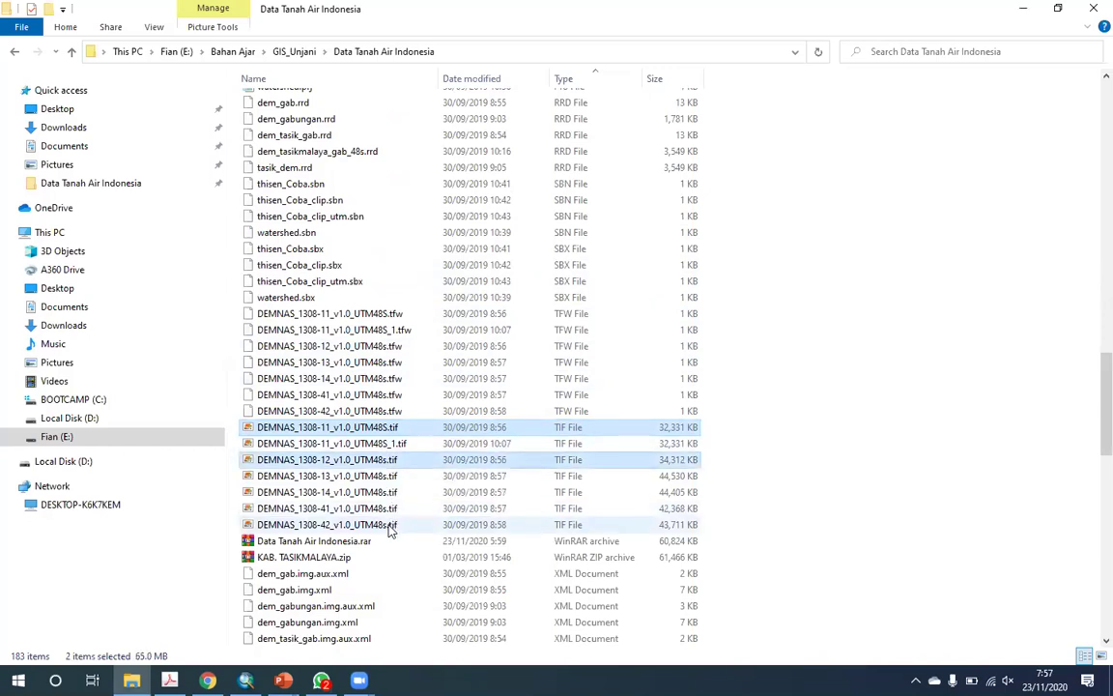
ctrl+shift+click(390, 524)
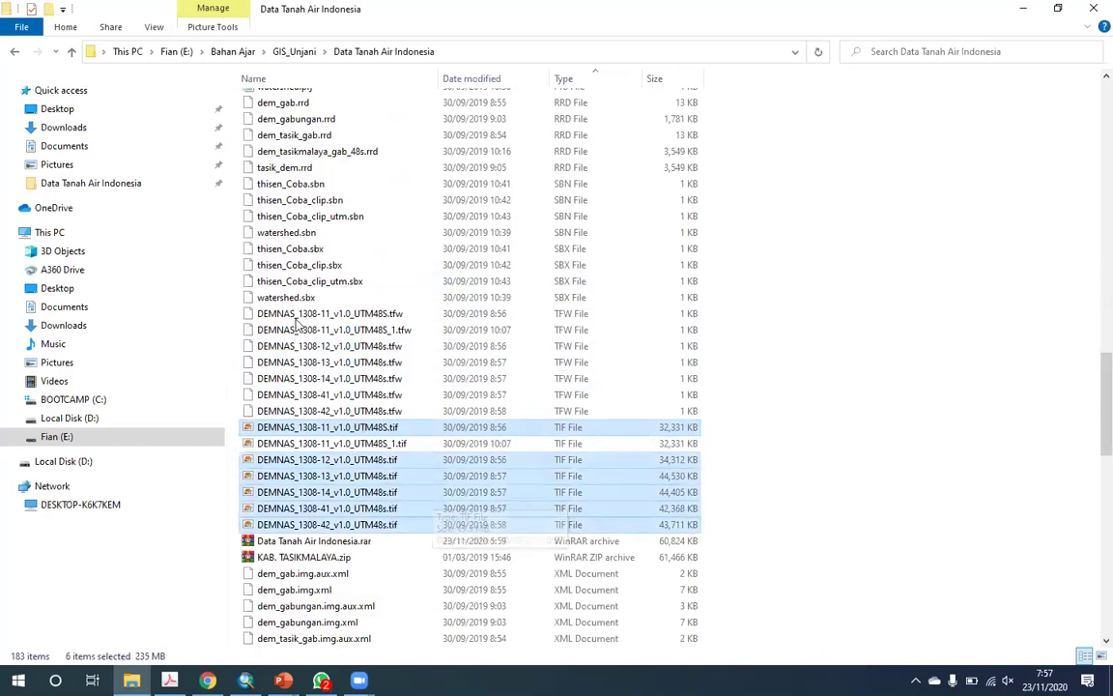
drag(384, 430, 136, 299)
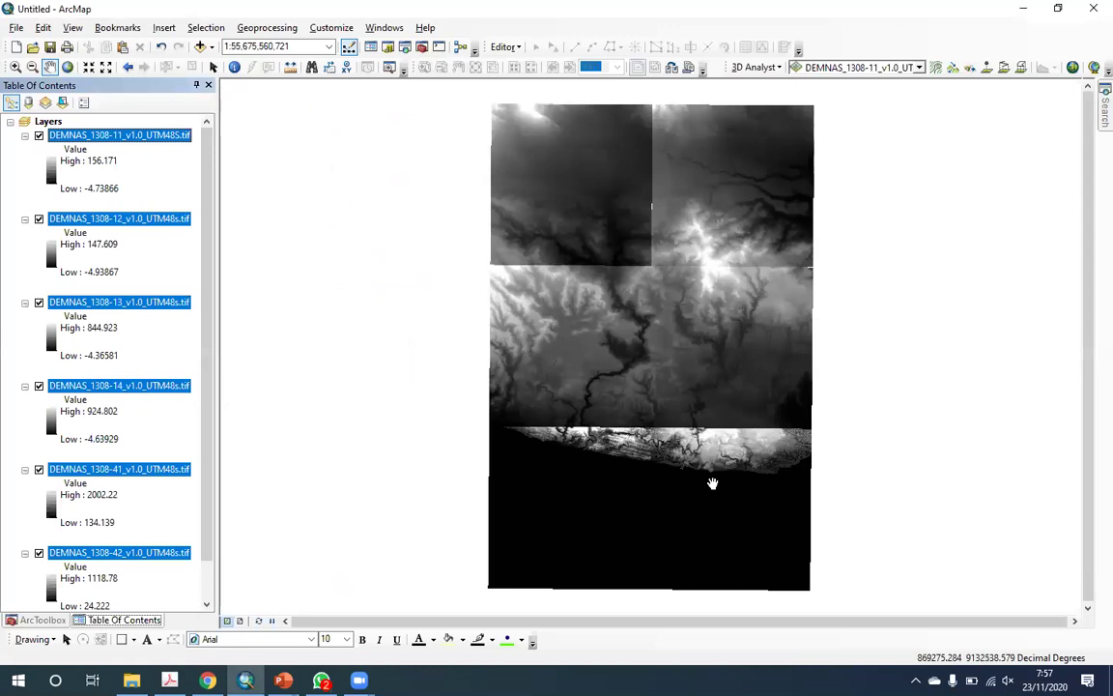
- Collapse the legends of all six DEMNAS layers and select only the DEMNAS_1308-11_v1.0_UTM48S.tif layer
click(25, 135)
click(25, 149)
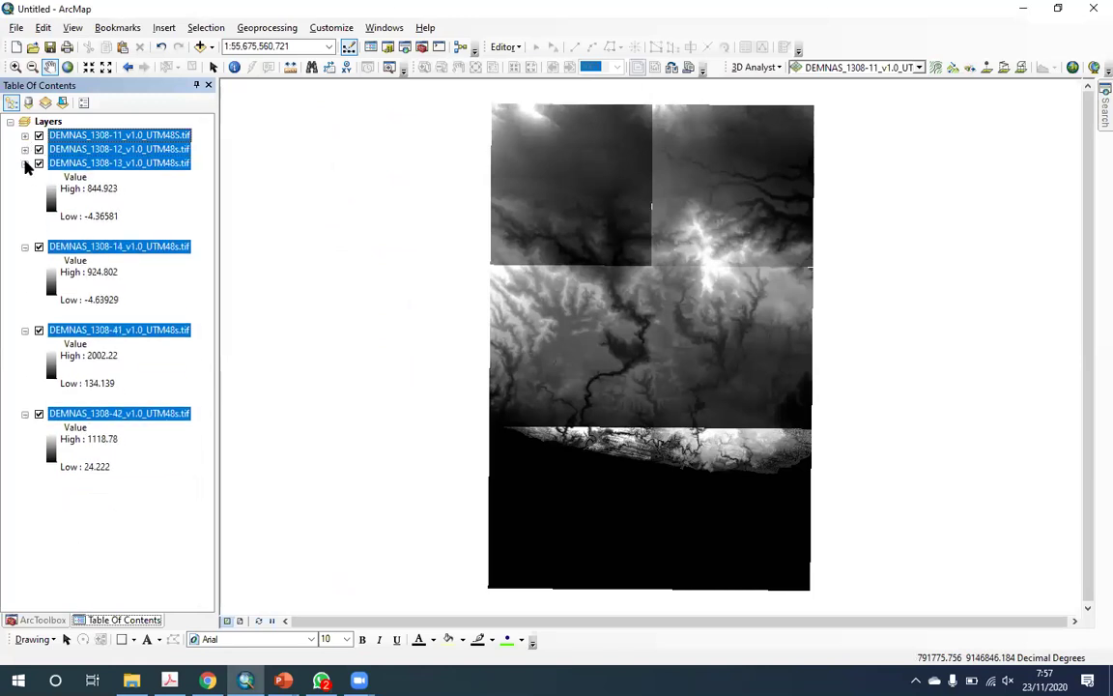
click(25, 162)
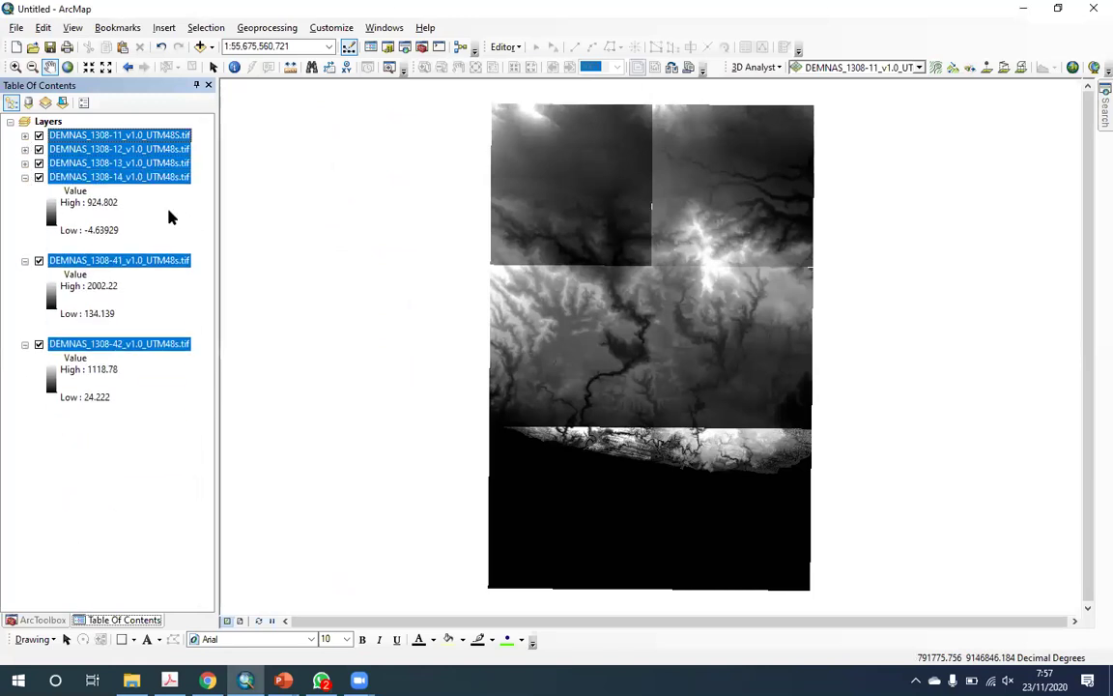
ctrl+click(26, 177)
click(119, 135)
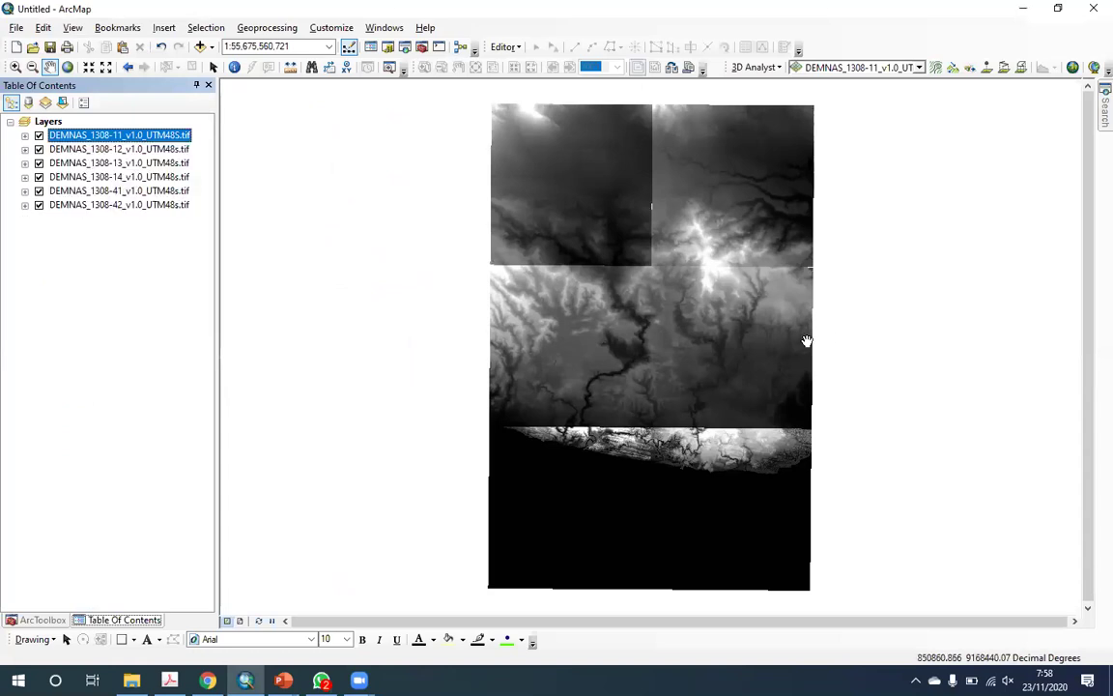
click(566, 186)
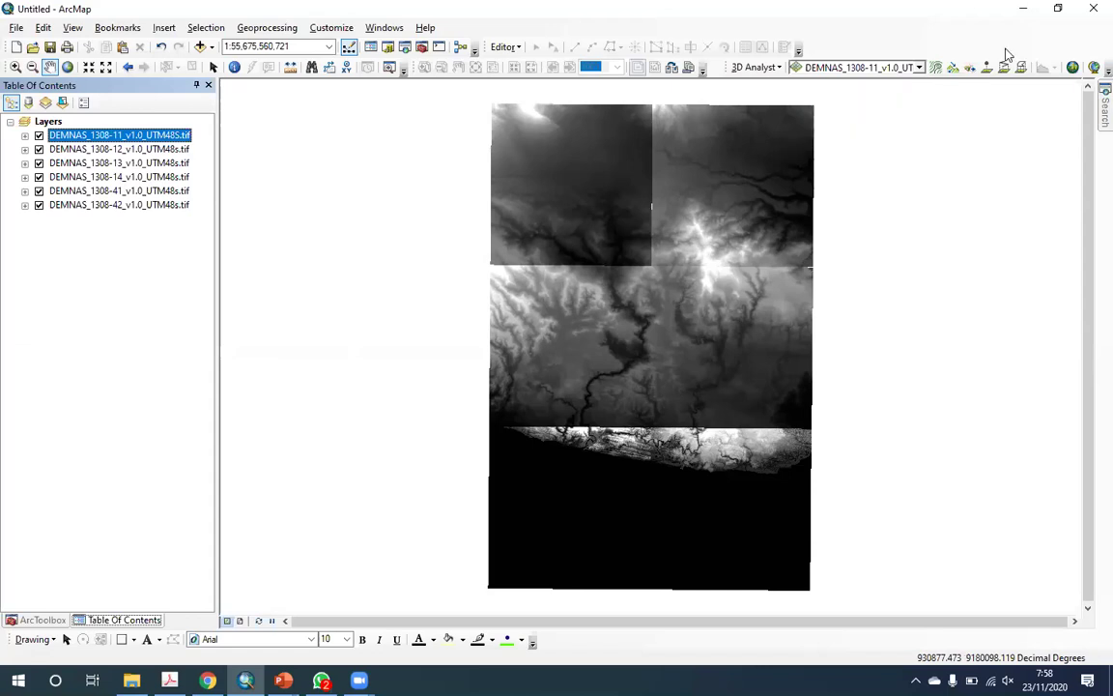
- Turn the six DEMNAS layers off and back on one by one to examine which area each tile covers
click(38, 149)
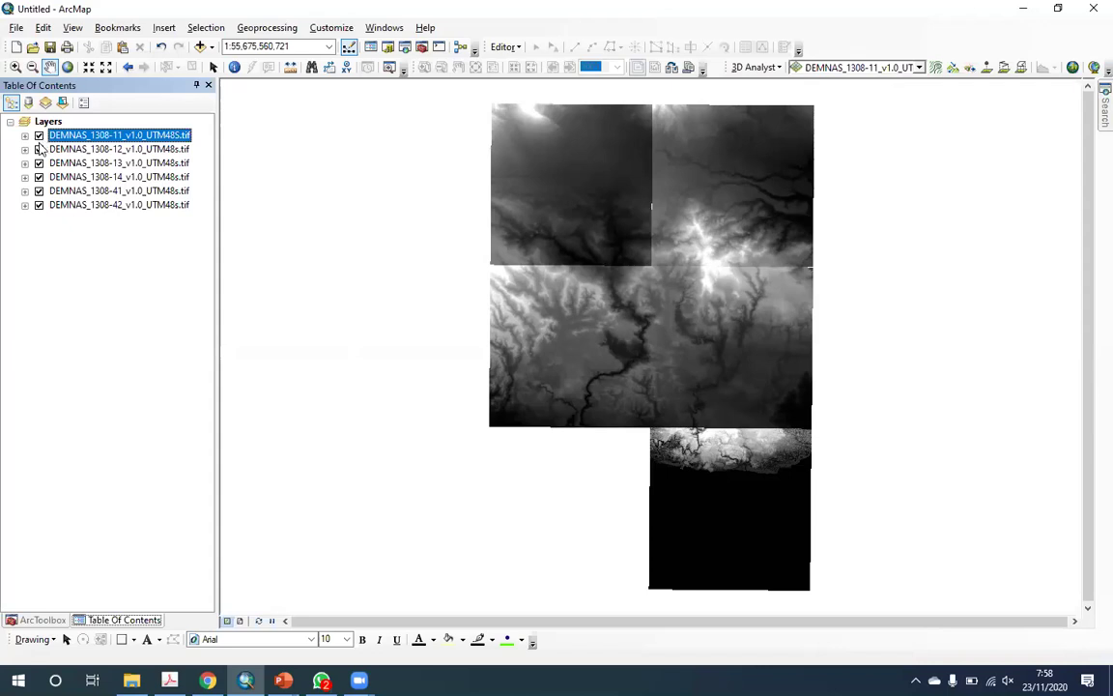
click(38, 149)
click(38, 135)
click(39, 149)
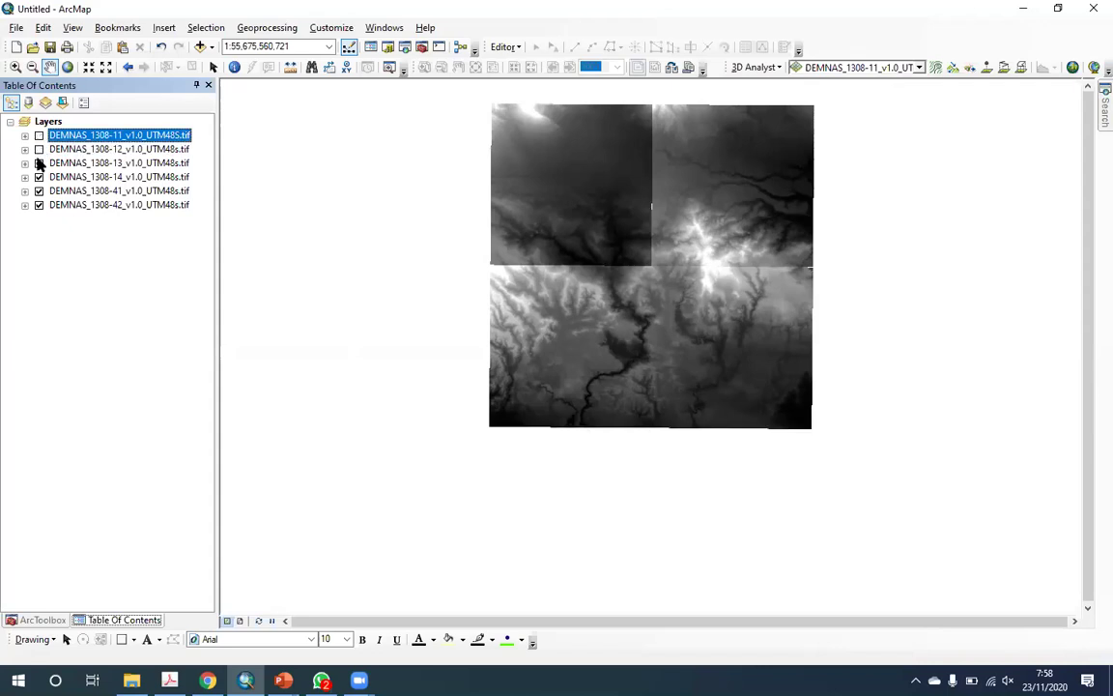
click(38, 163)
click(39, 177)
click(39, 190)
click(38, 205)
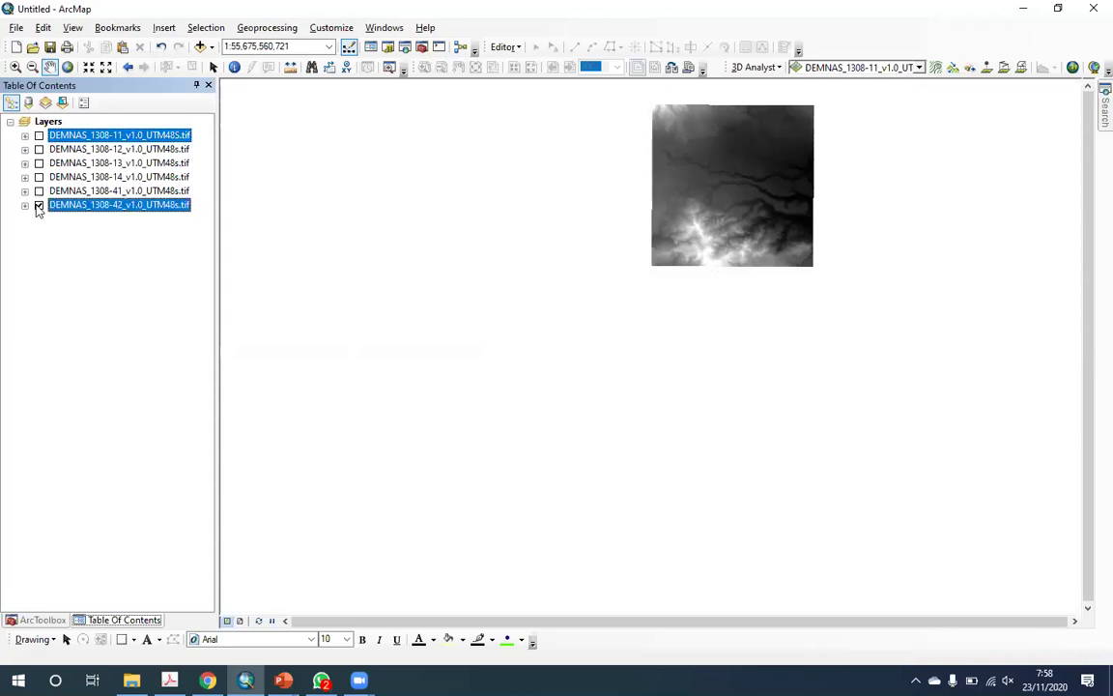
click(39, 135)
click(39, 149)
click(39, 163)
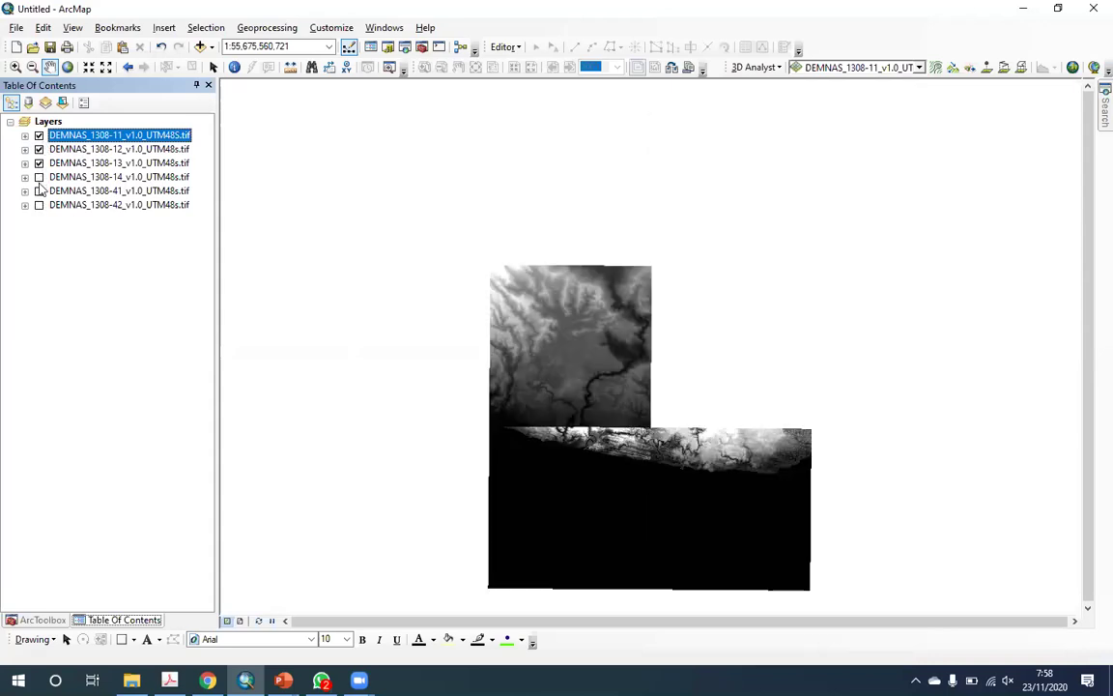
click(38, 177)
click(38, 190)
click(39, 205)
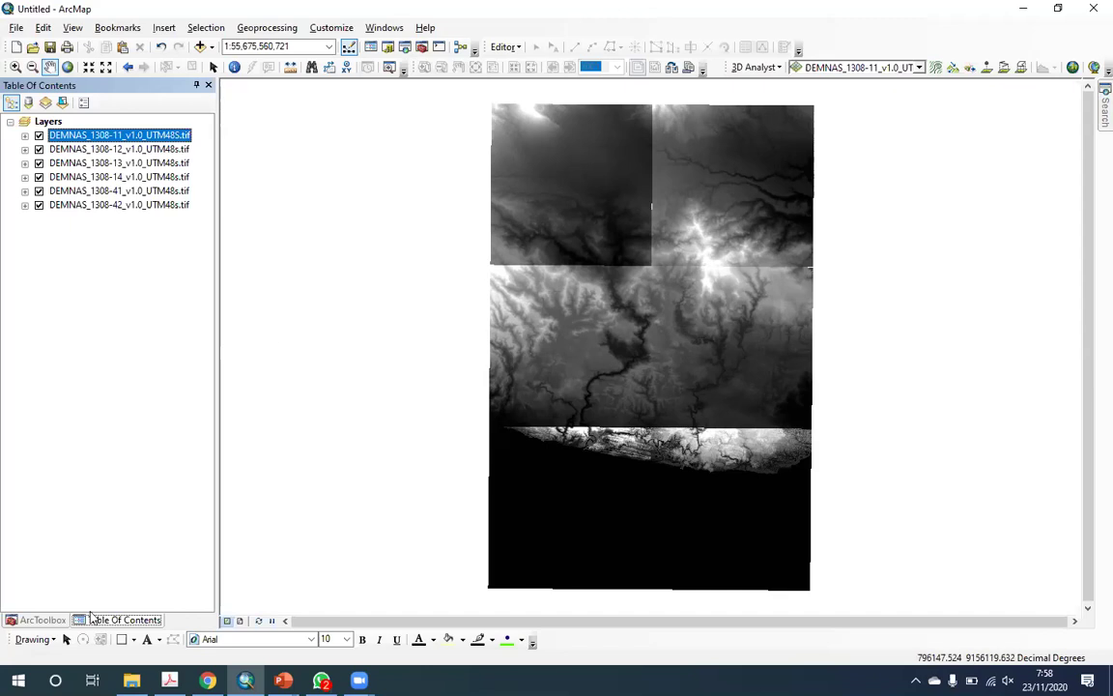
- Collapse the Projections and Transformations toolset in ArcToolbox and expand the Raster toolset
click(50, 621)
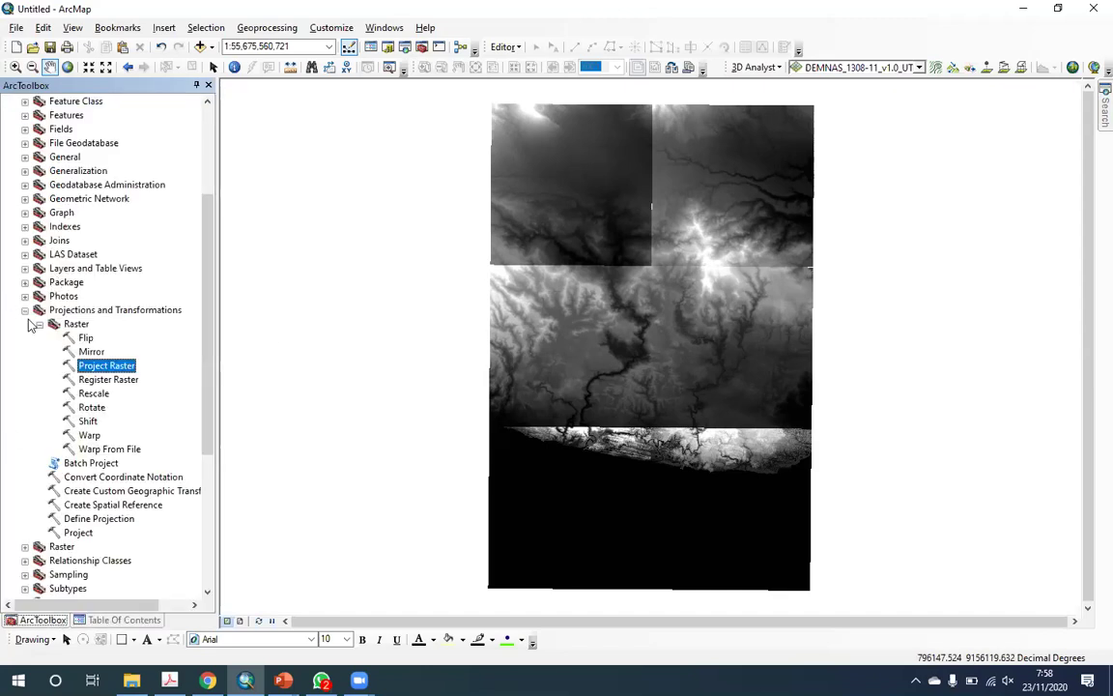
click(25, 312)
double_click(61, 324)
scroll(147, 290, down, 2)
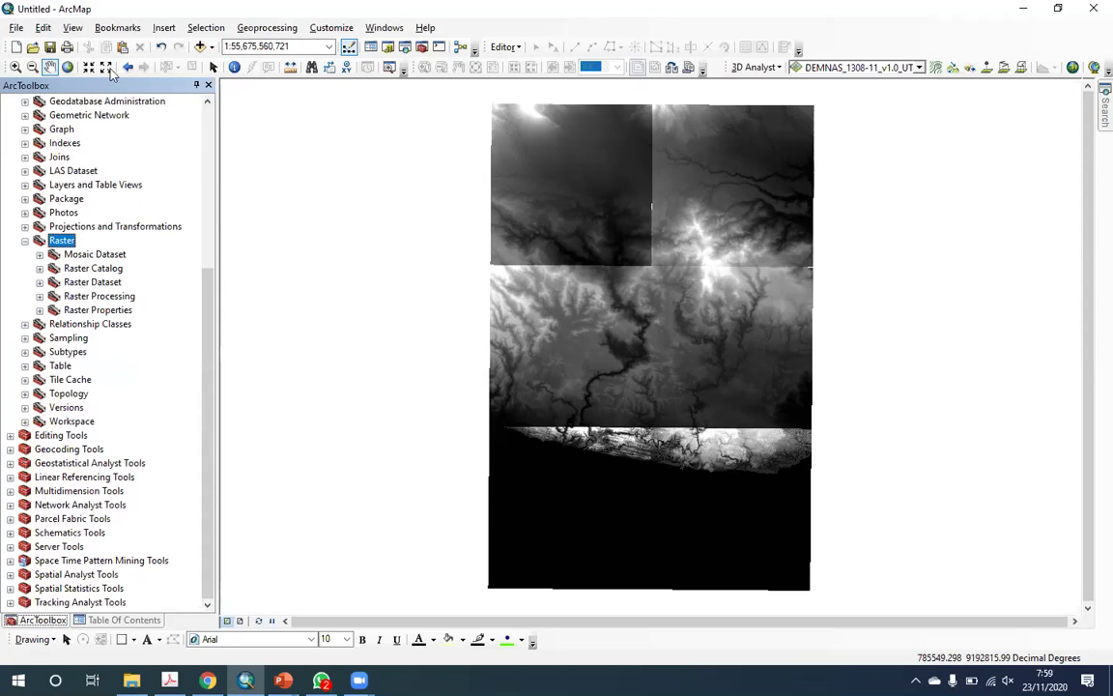
click(124, 619)
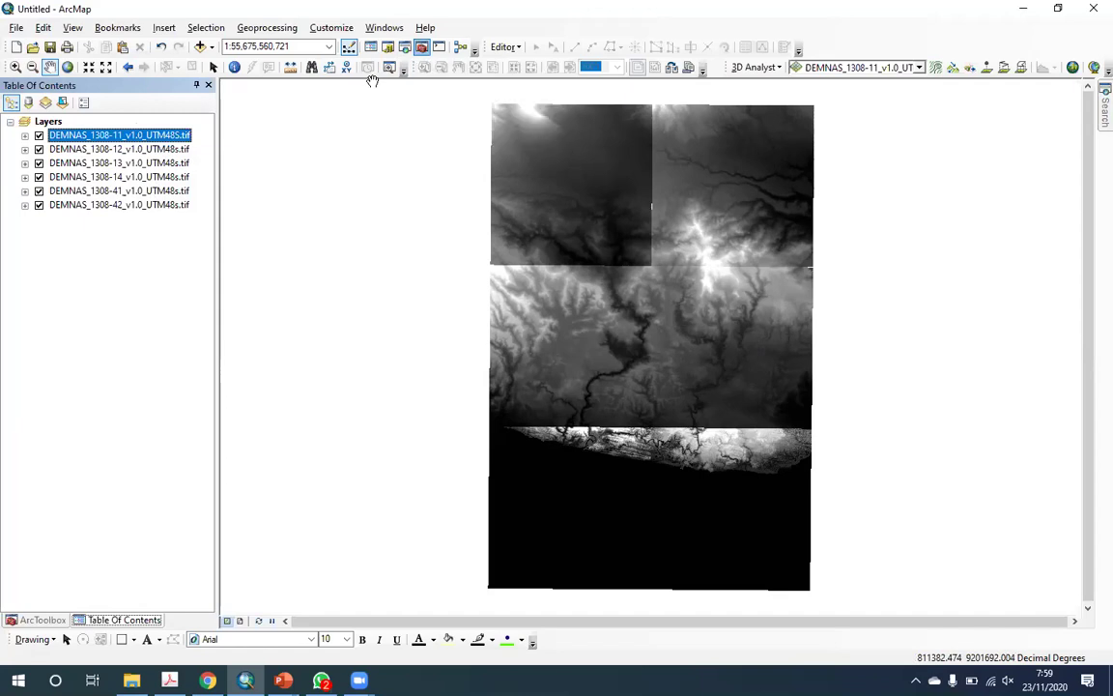
click(377, 44)
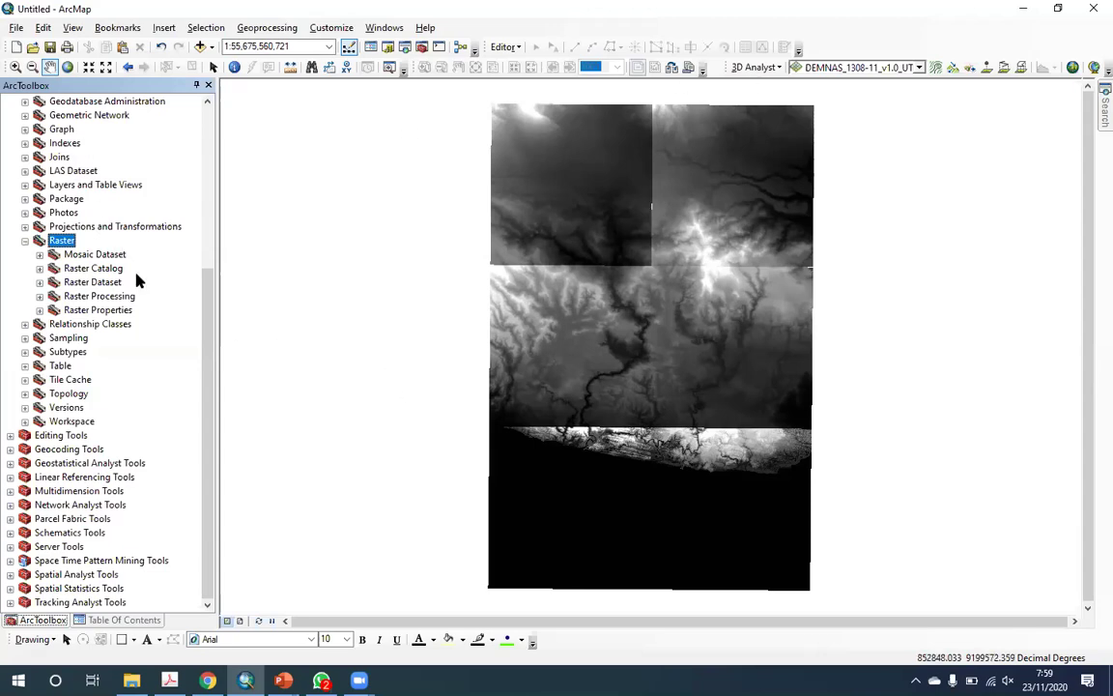
- Expand the Raster Dataset toolset and select the Mosaic To New Raster tool
click(40, 254)
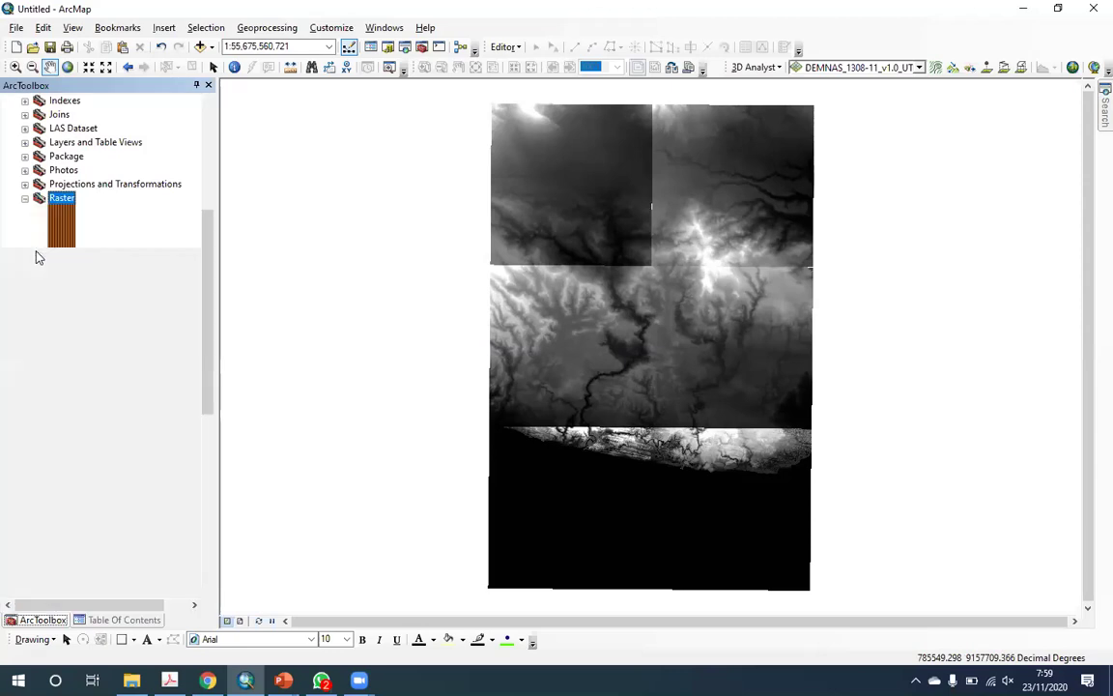
click(40, 185)
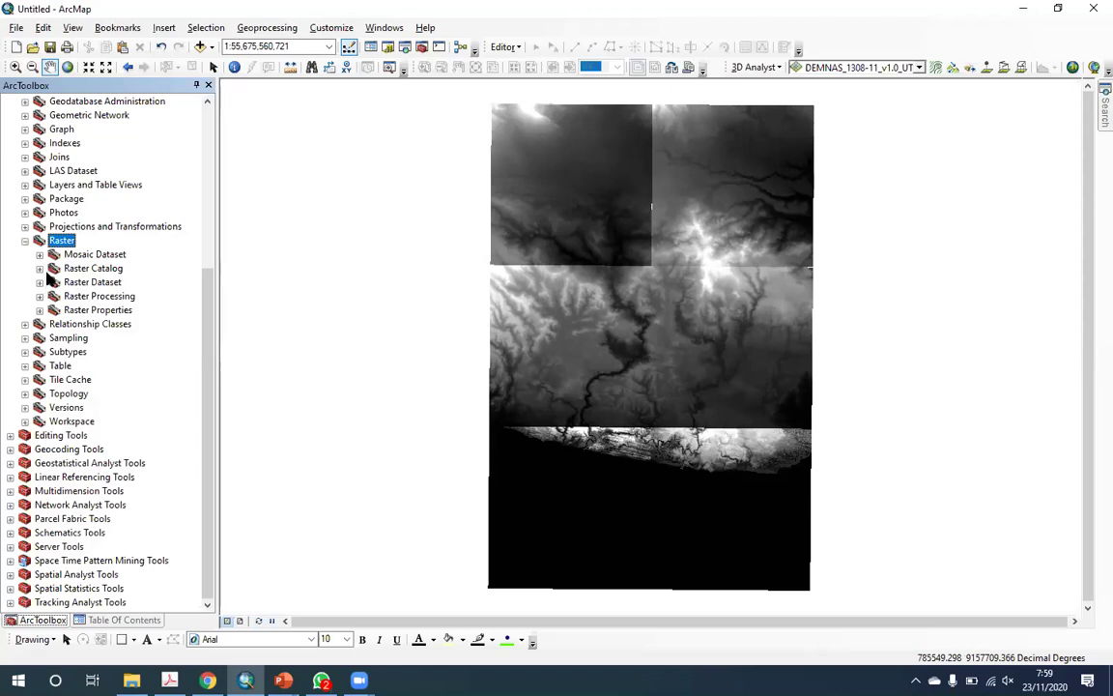
click(39, 296)
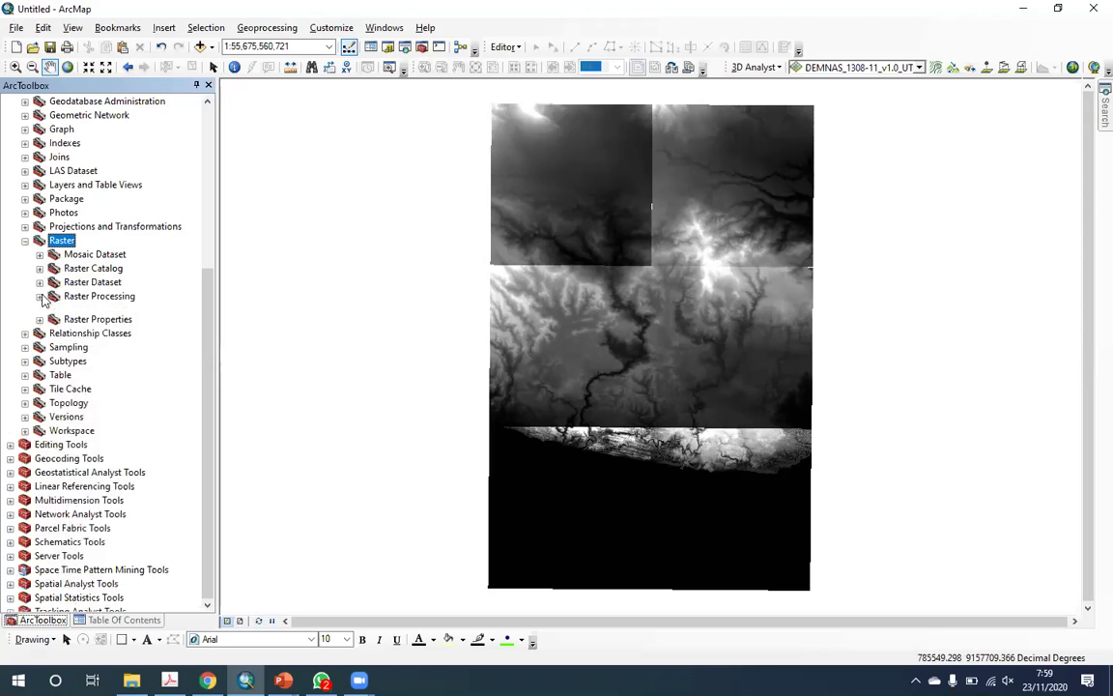
click(39, 296)
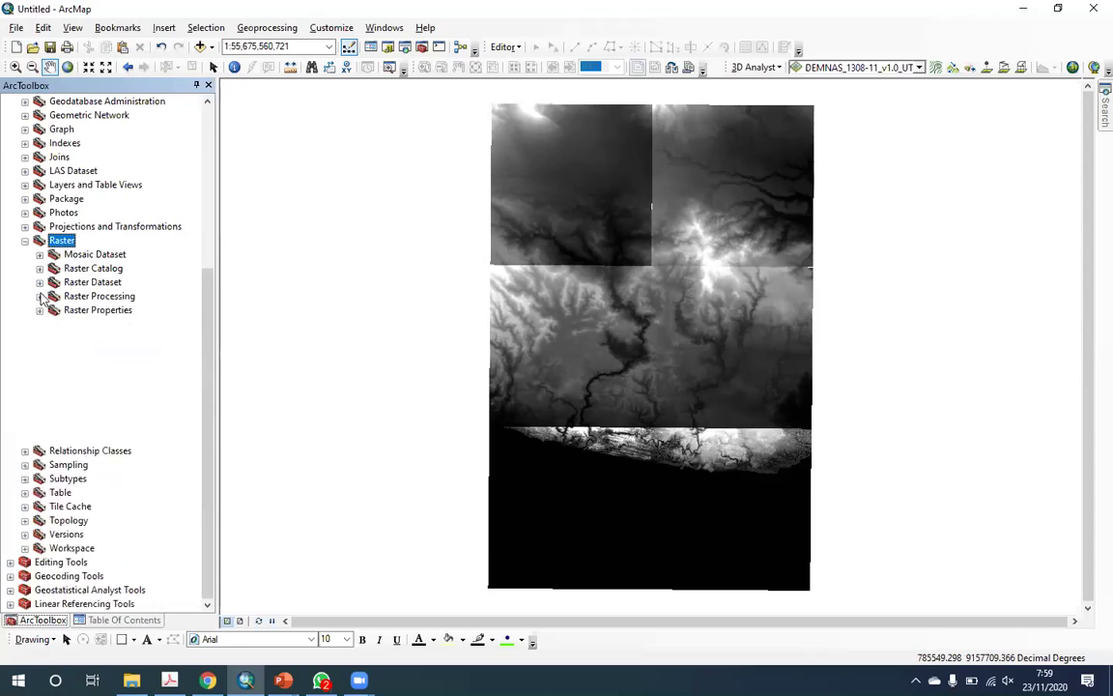
click(40, 281)
click(92, 281)
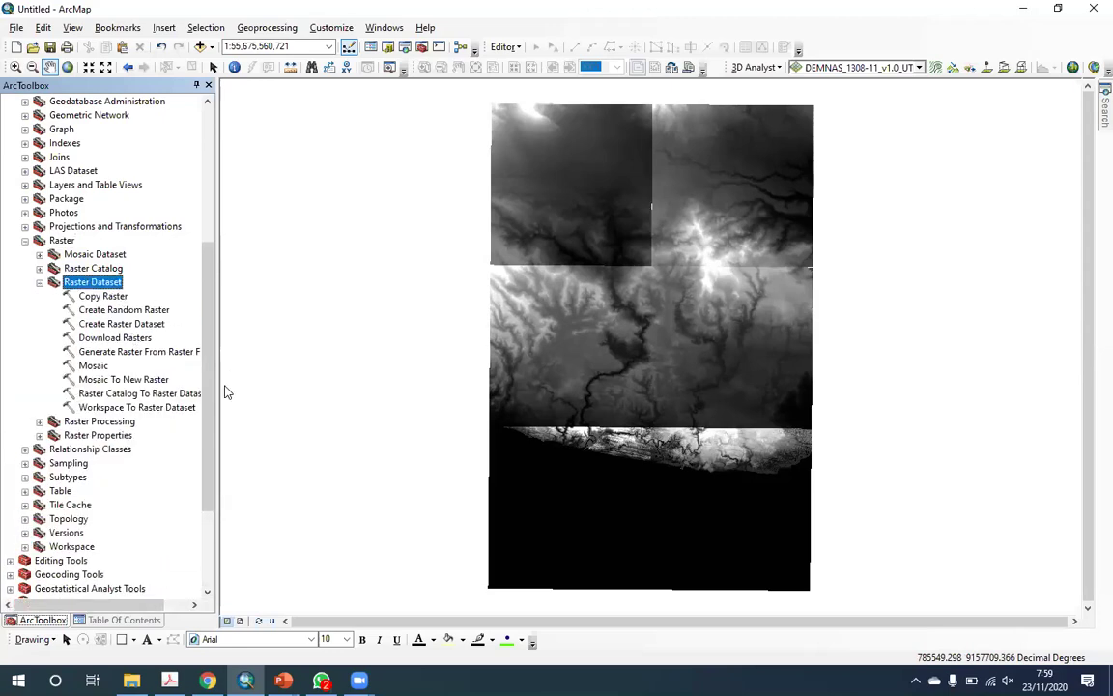
click(124, 379)
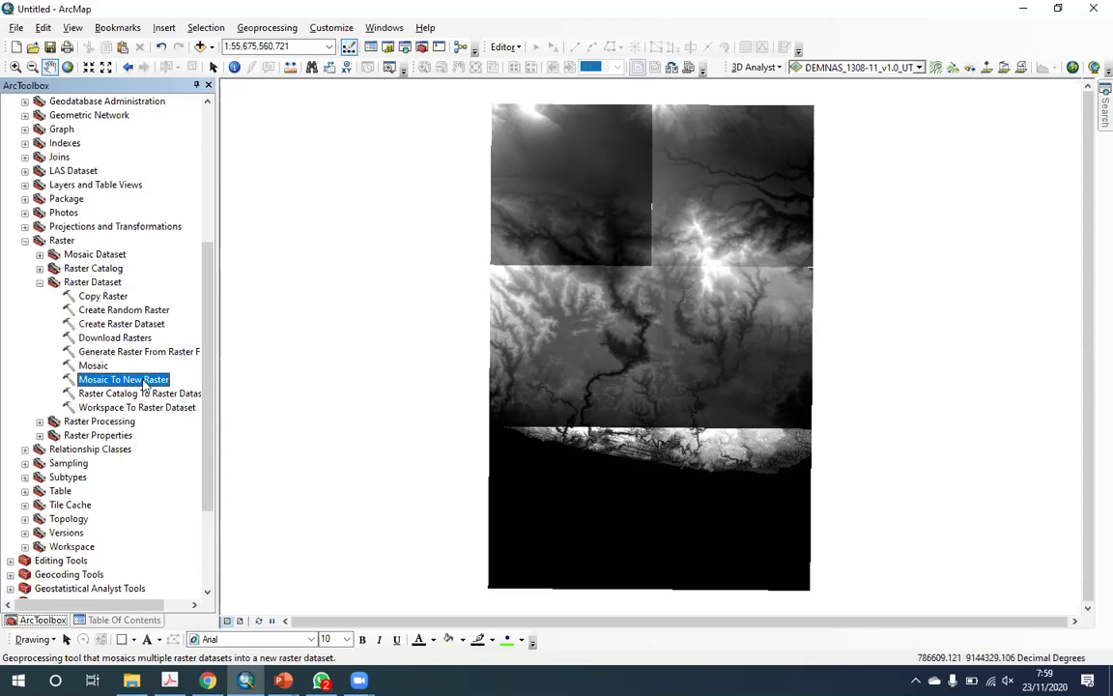
- Open the Mosaic To New Raster tool and add all six projected DEMNAS UTM48S layers as input rasters
double_click(114, 382)
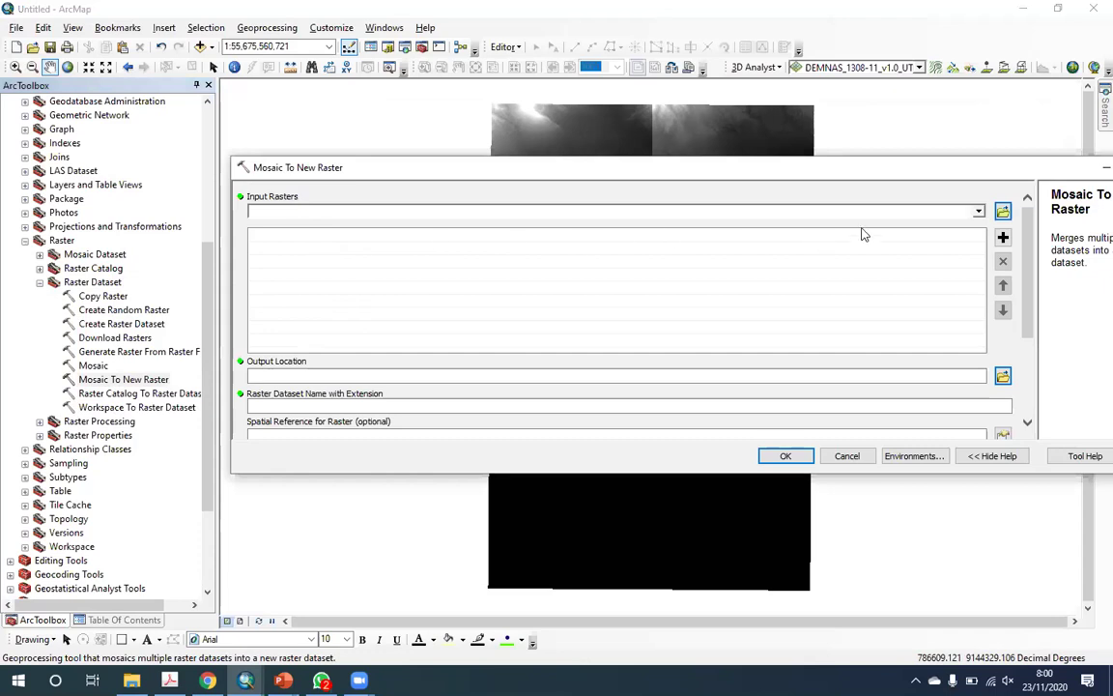
drag(644, 243, 365, 338)
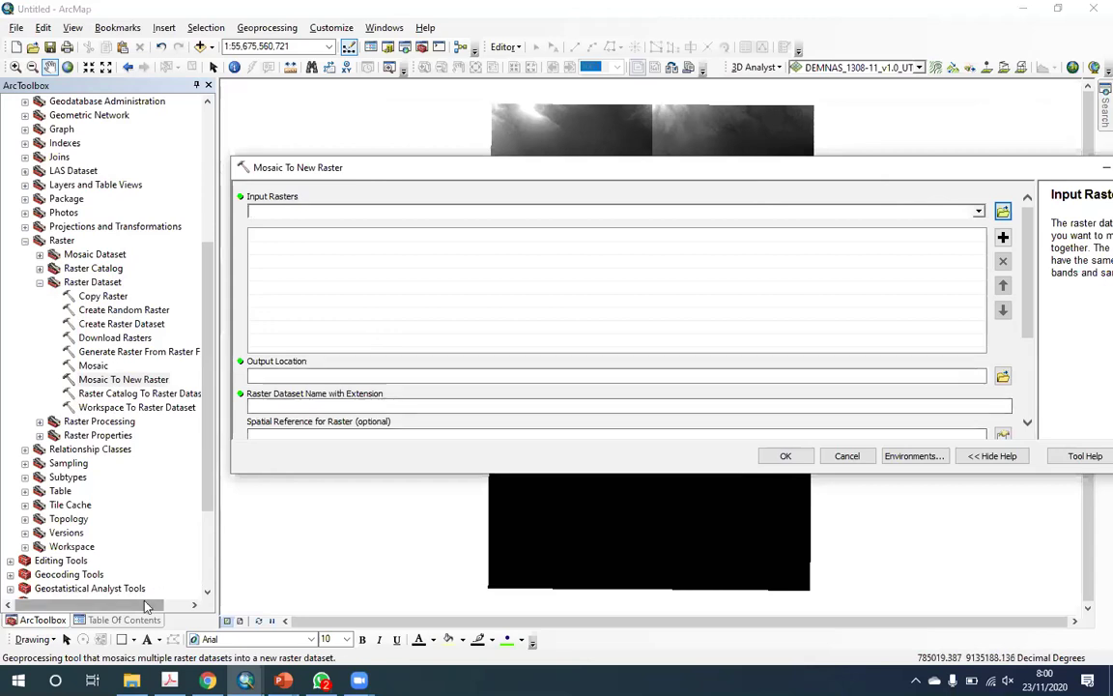
click(118, 620)
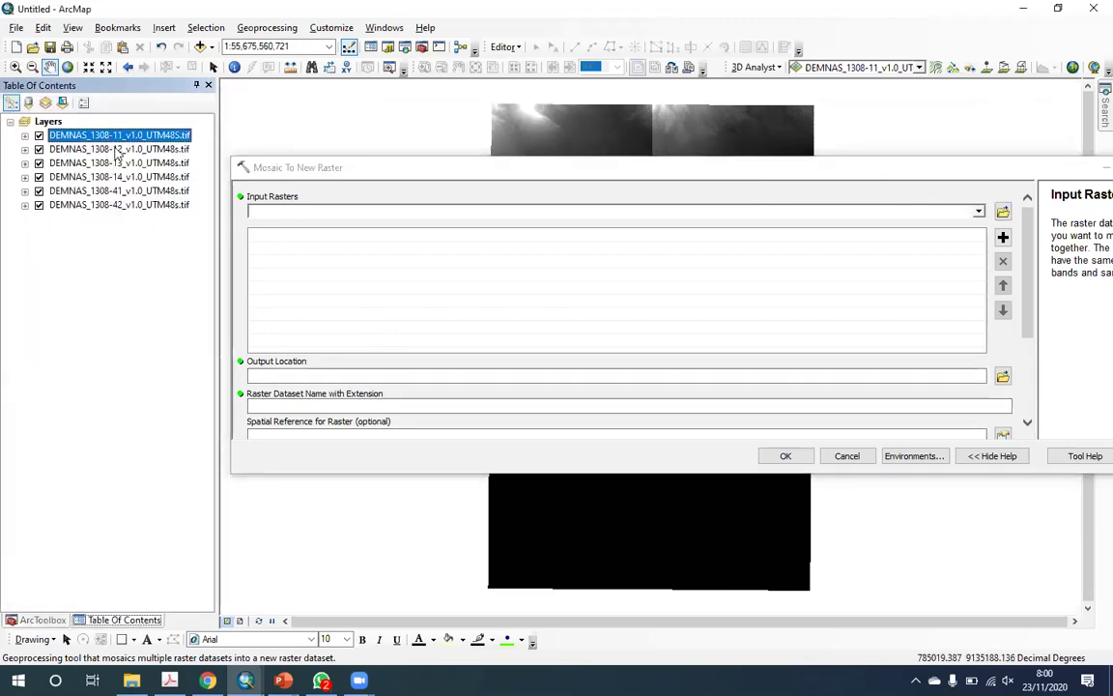
click(122, 211)
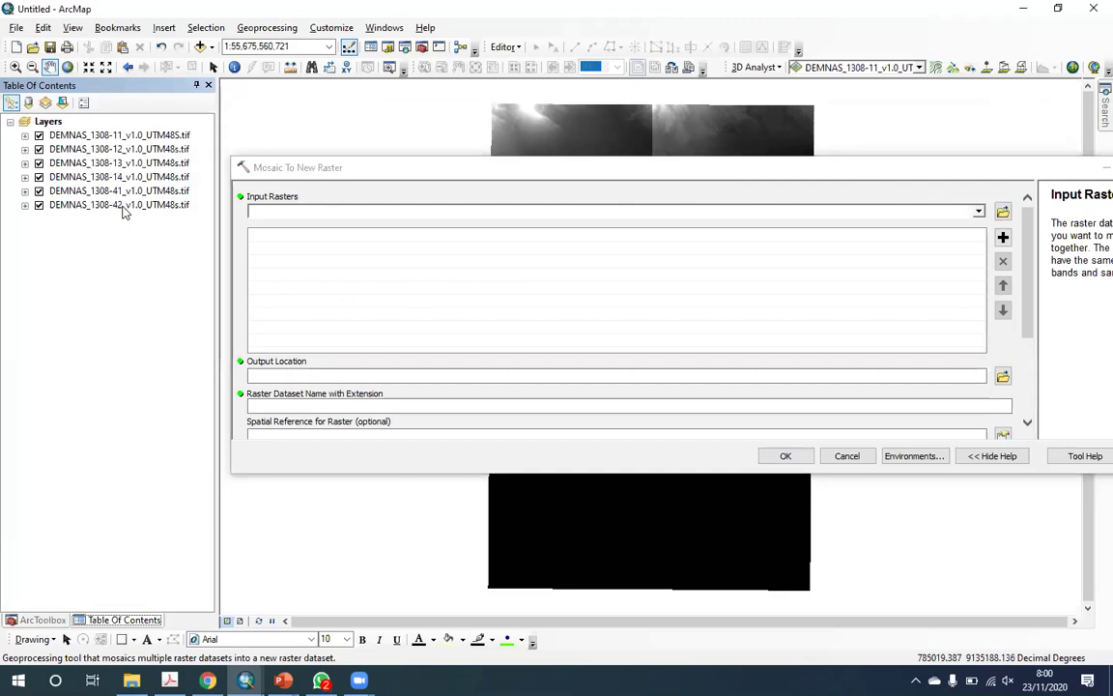
click(104, 135)
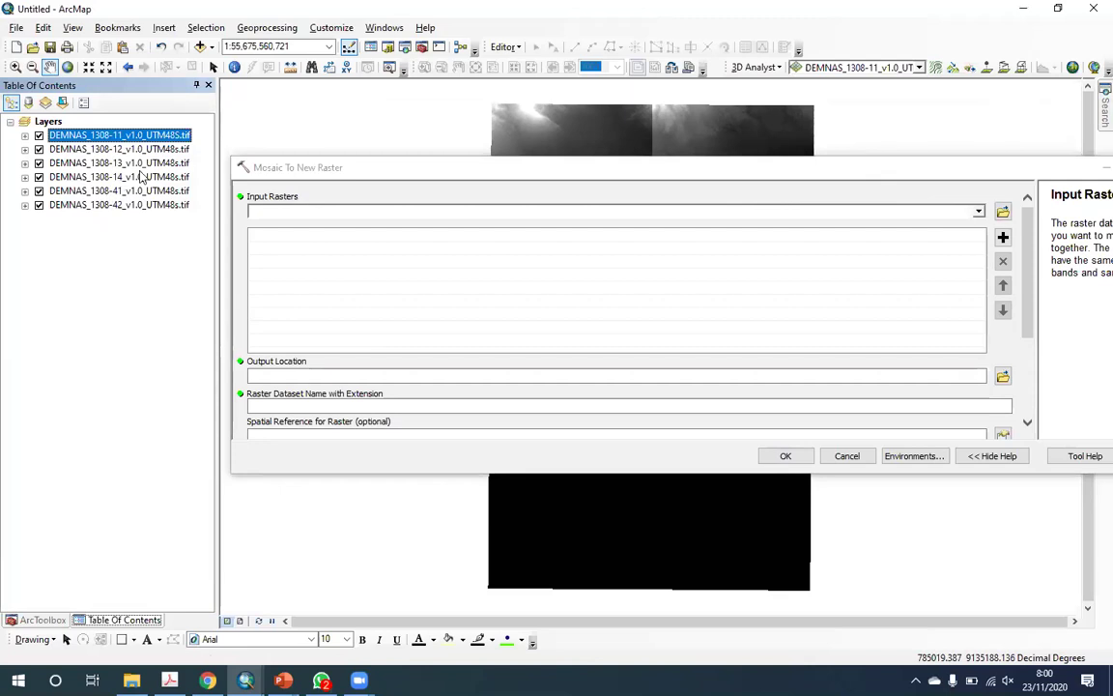
key(F2)
key(Escape)
shift+click(169, 207)
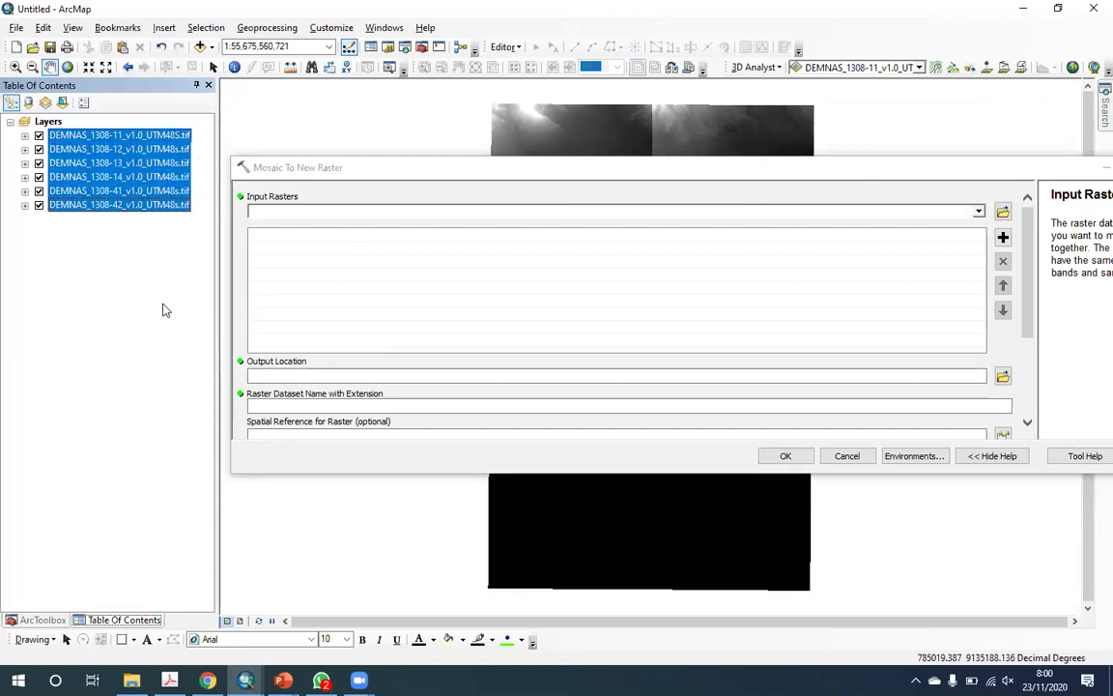
drag(78, 152, 307, 219)
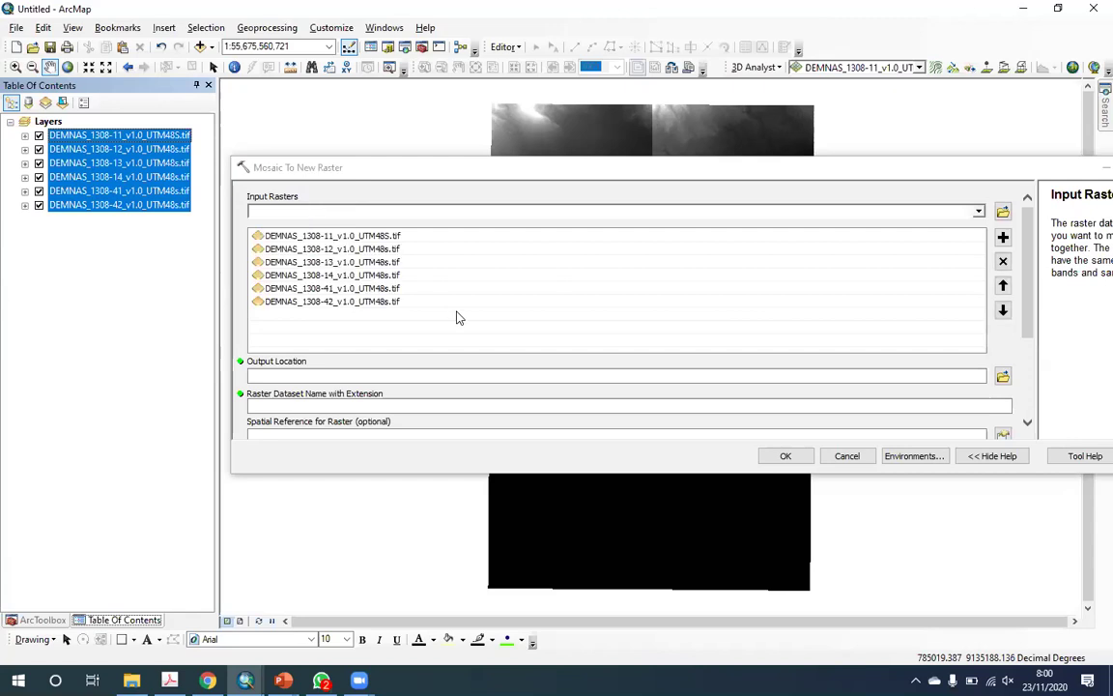
- Set the mosaic's output location to the 23 Nov 2020 folder inside SP Hidrologi
click(578, 177)
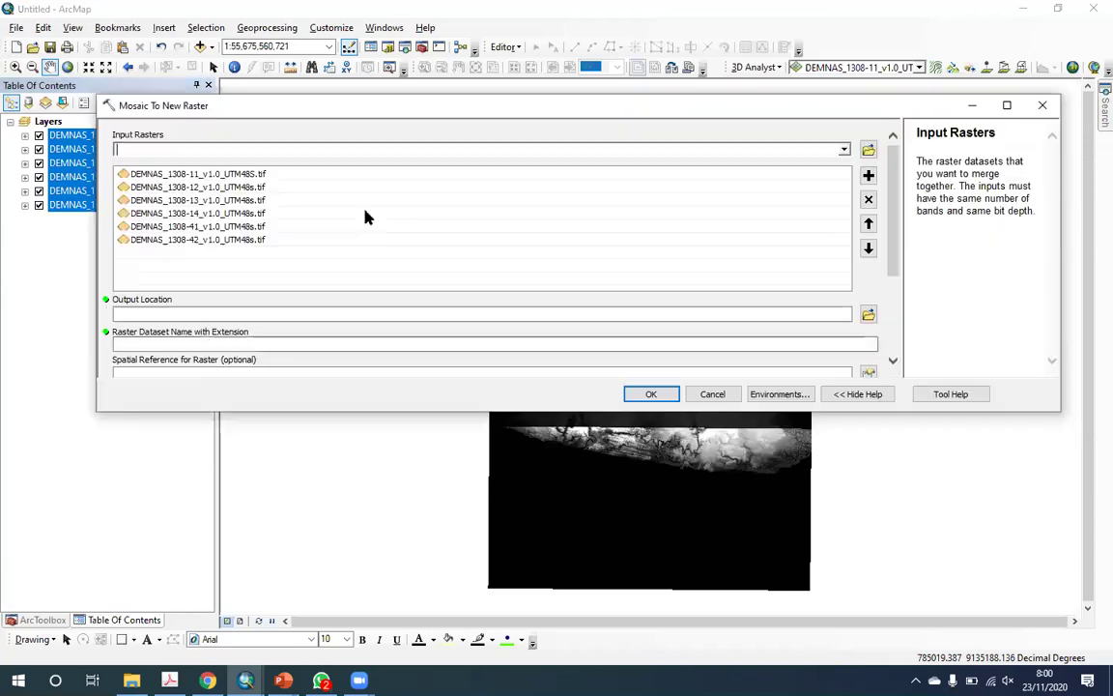
click(868, 316)
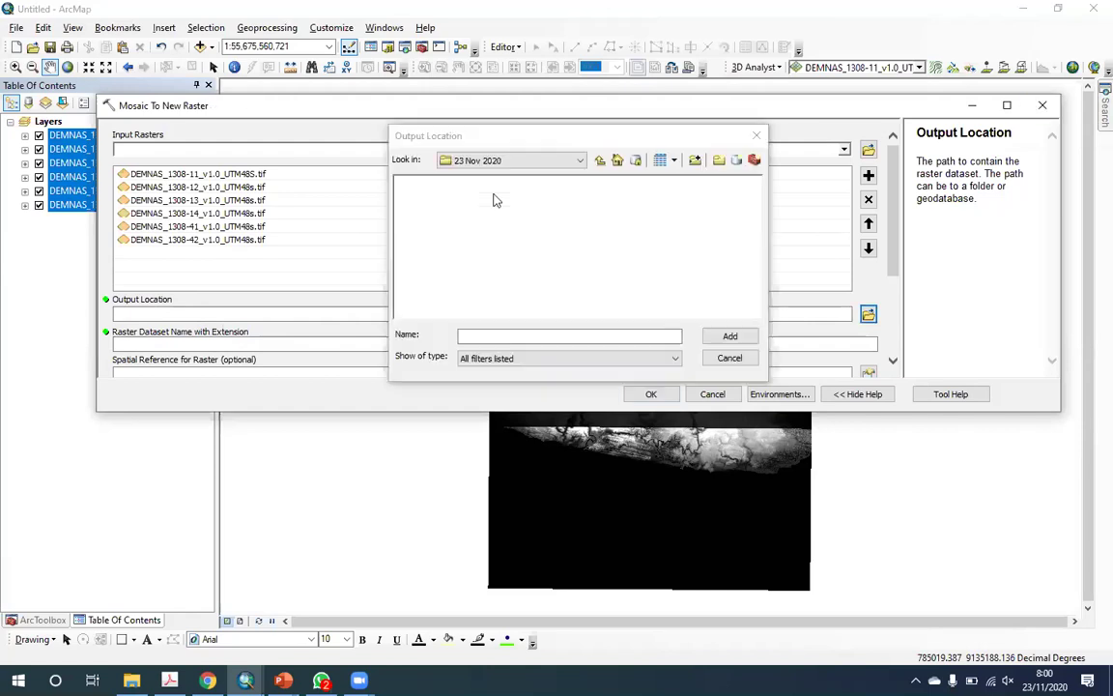
click(598, 160)
click(432, 182)
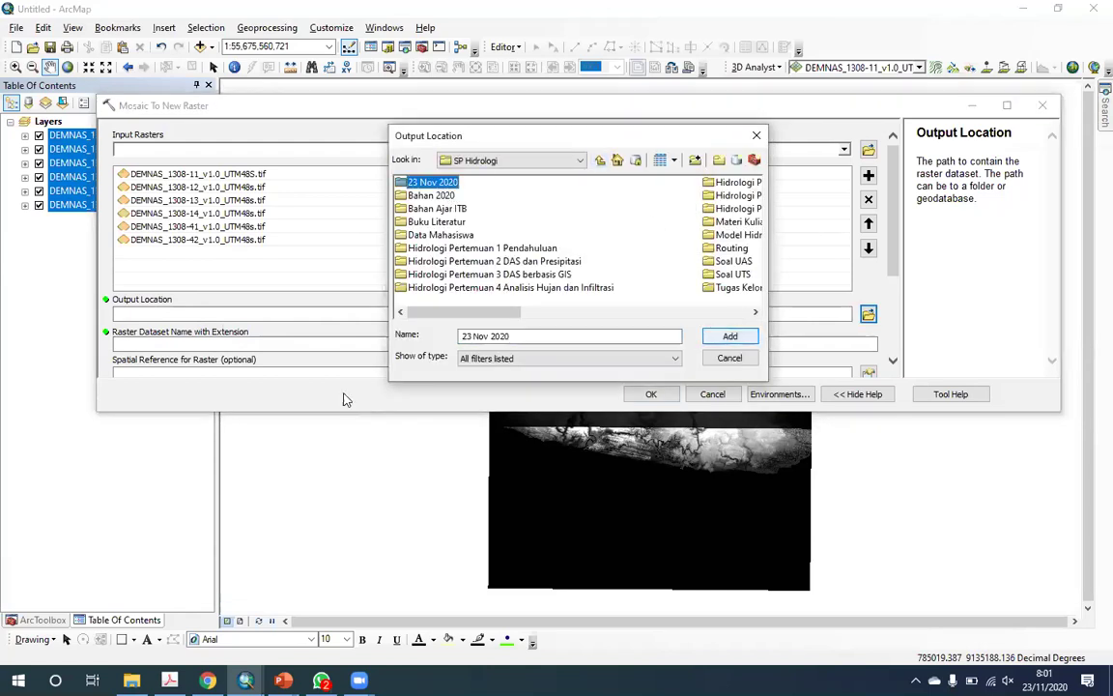
key(Return)
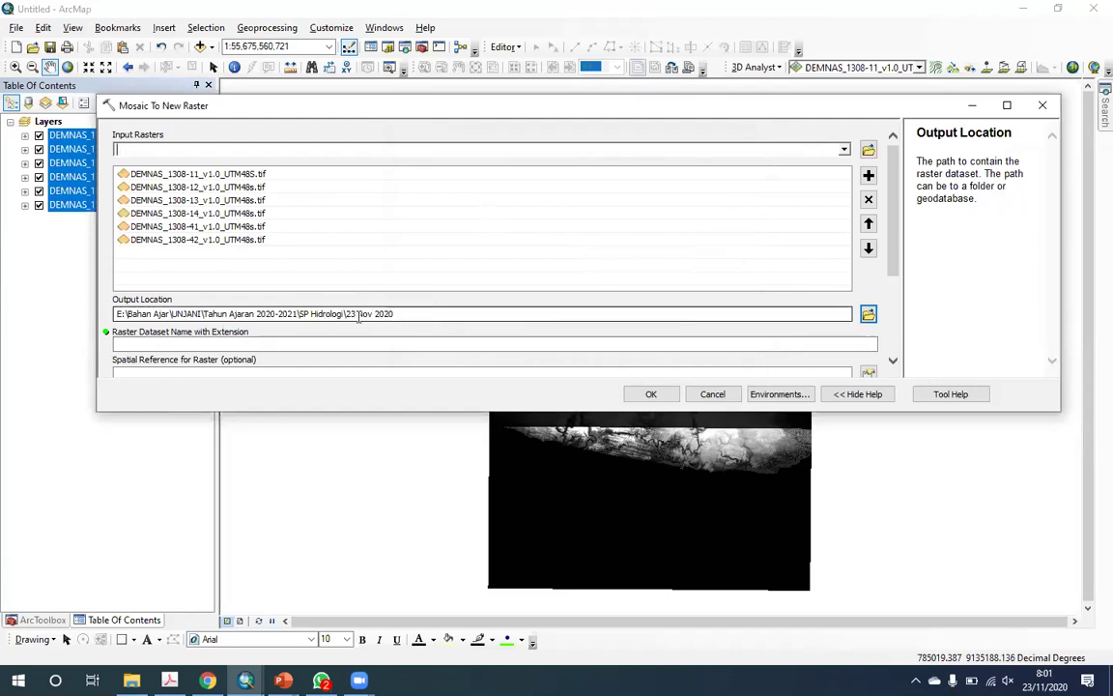
- Name the output raster dataset DEM_Tasik_Gab.img
click(314, 344)
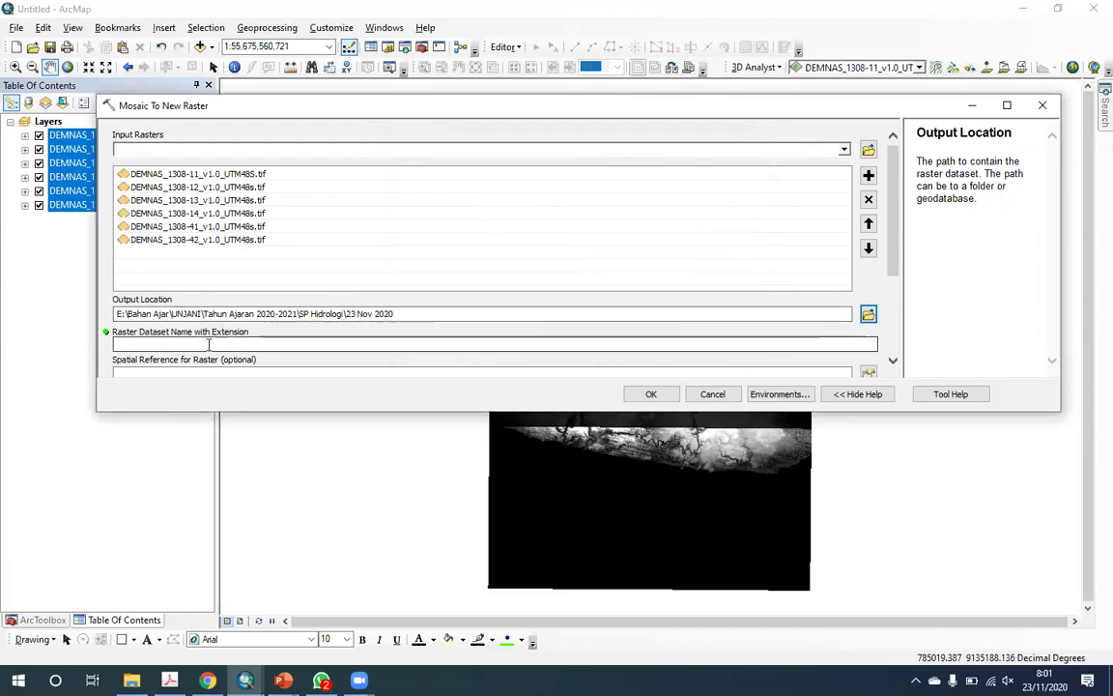
click(193, 343)
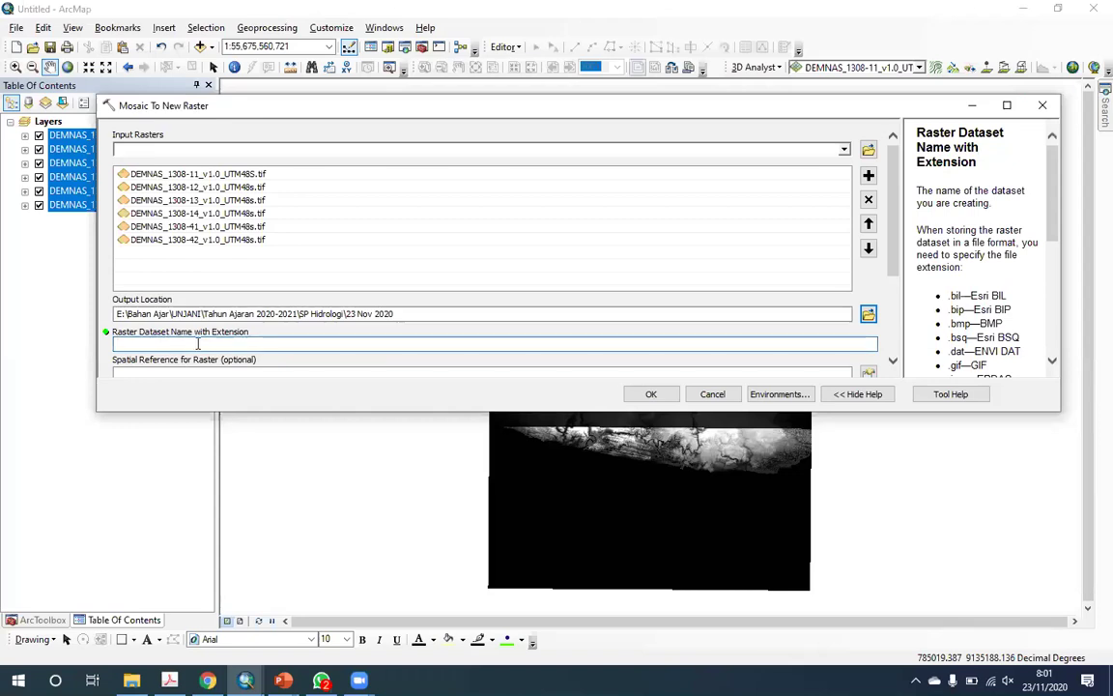
text(gabungan)
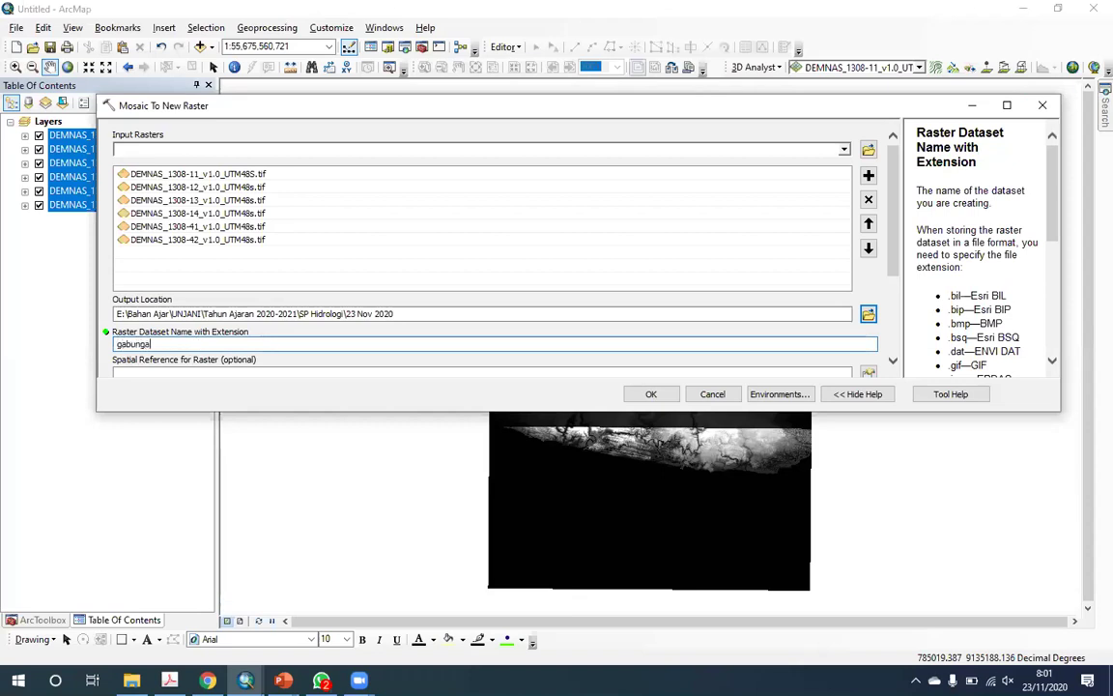
key(ctrl+a)
key(BackSpace)
text(DEM_Ga)
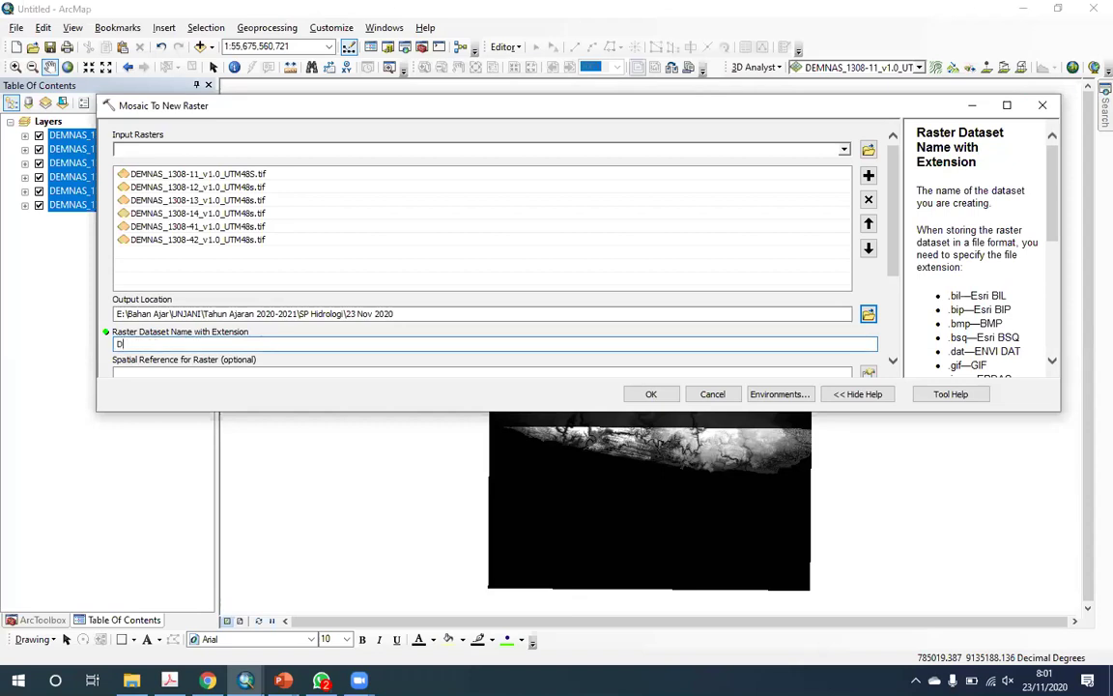
key(BackSpace)
key(BackSpace)
text(Ta)
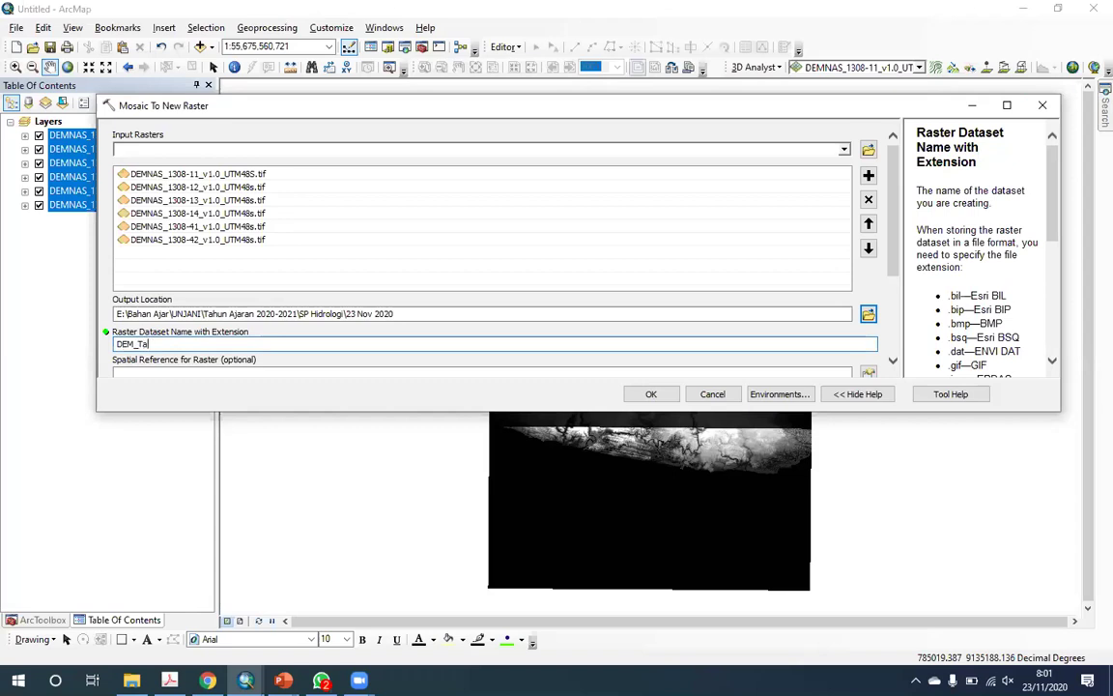
text(sik_Gab)
scroll(957, 342, down, 3)
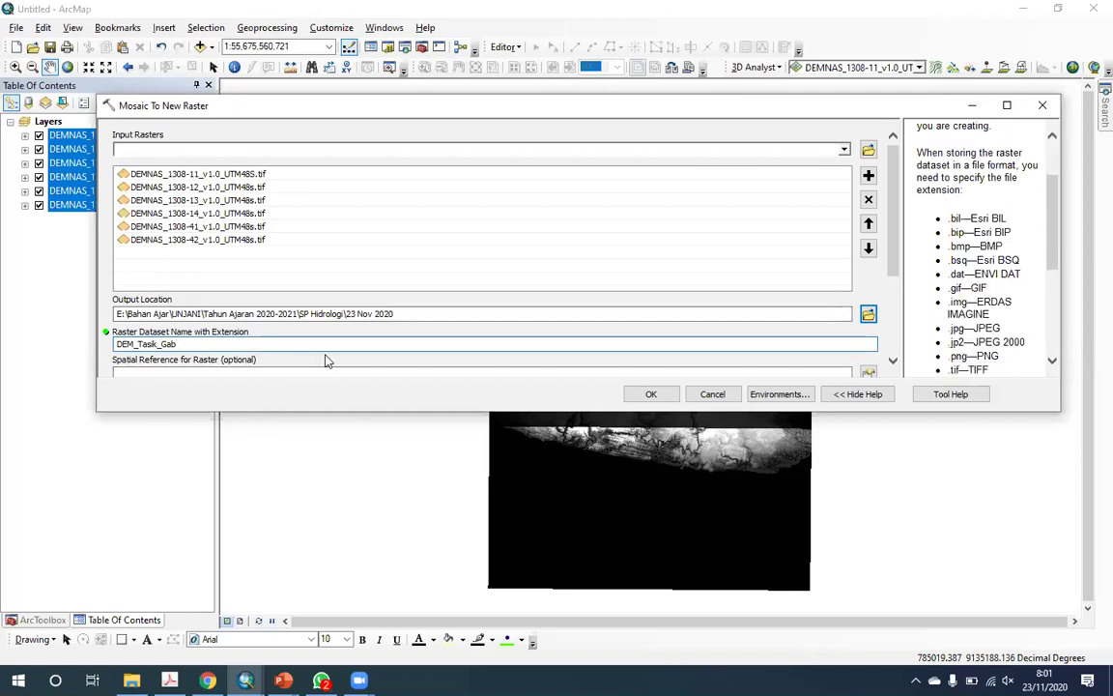
text(.img)
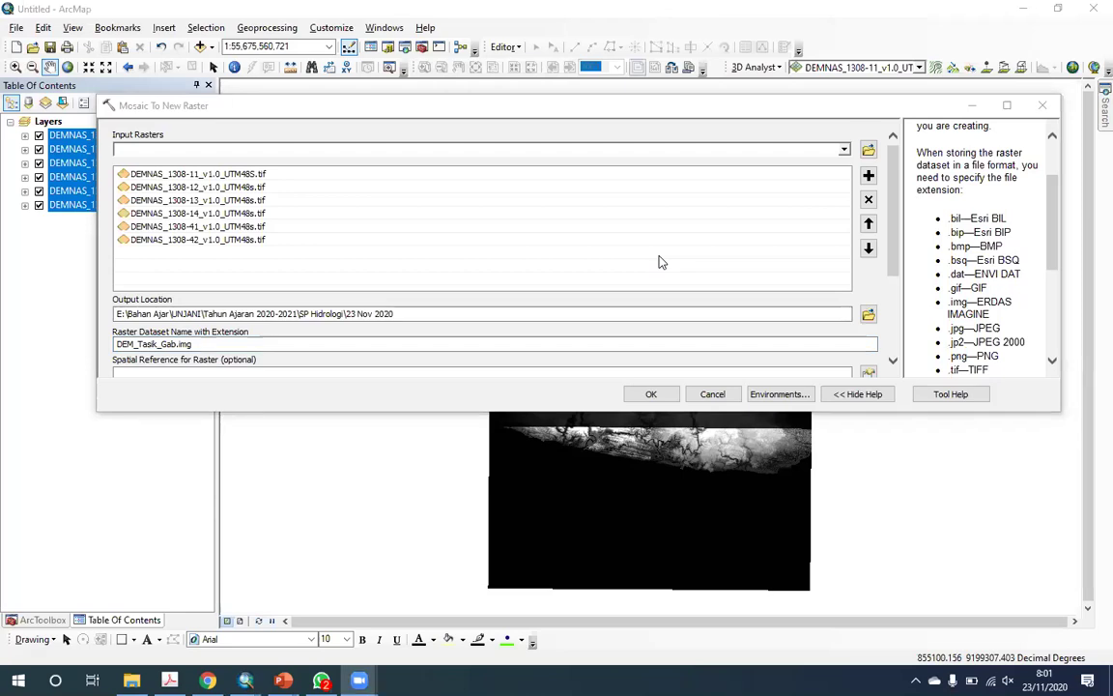
click(490, 274)
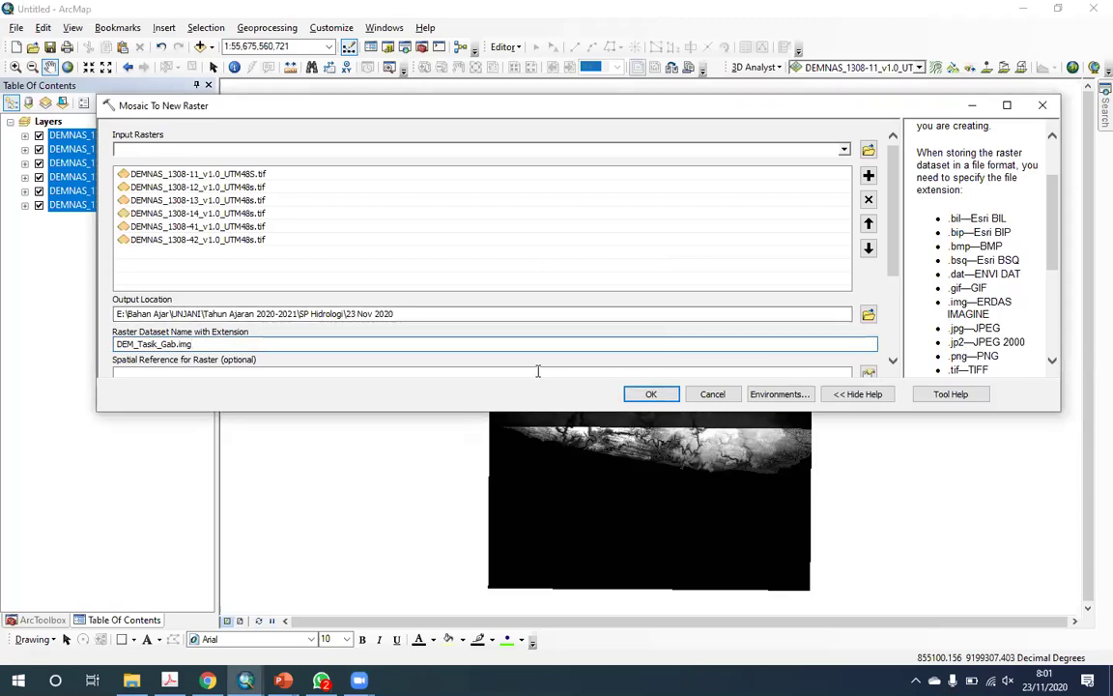
- Review the value ranges in the pixel type help and set the mosaic's pixel type to 16_BIT_SIGNED
drag(895, 239, 898, 309)
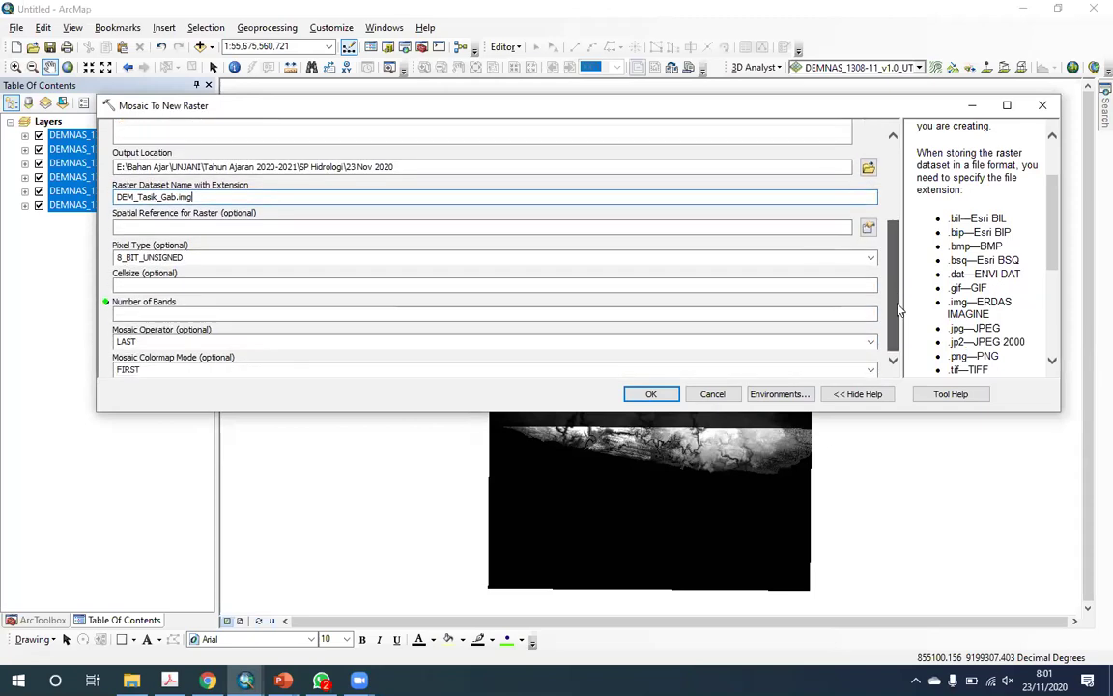
click(840, 263)
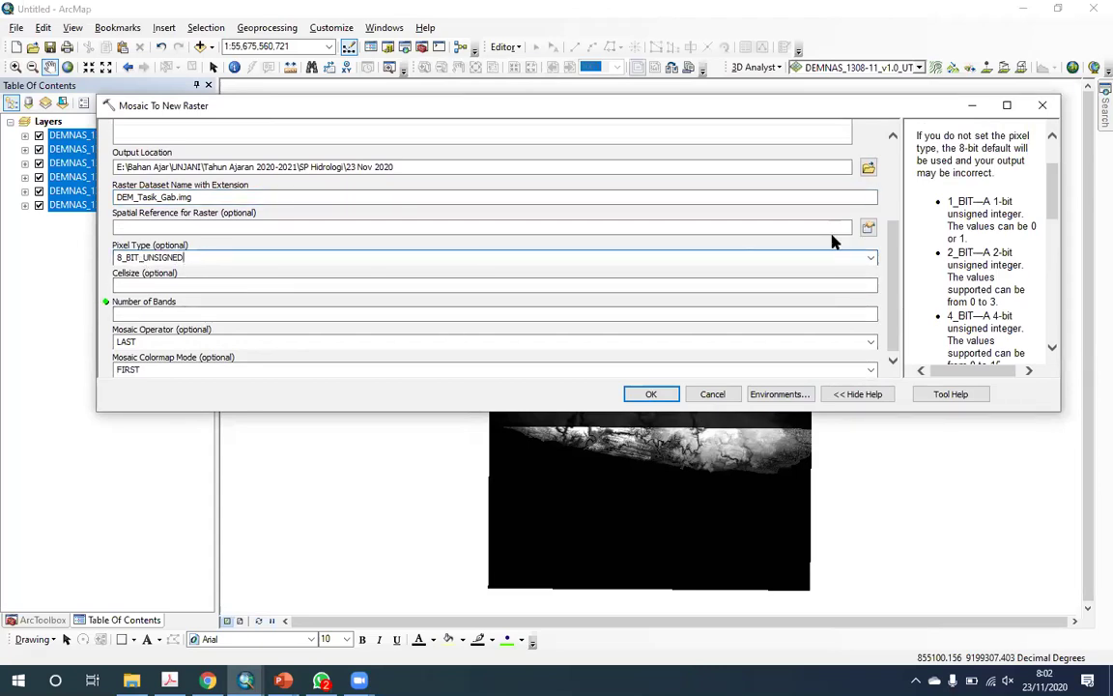
scroll(976, 280, down, 2)
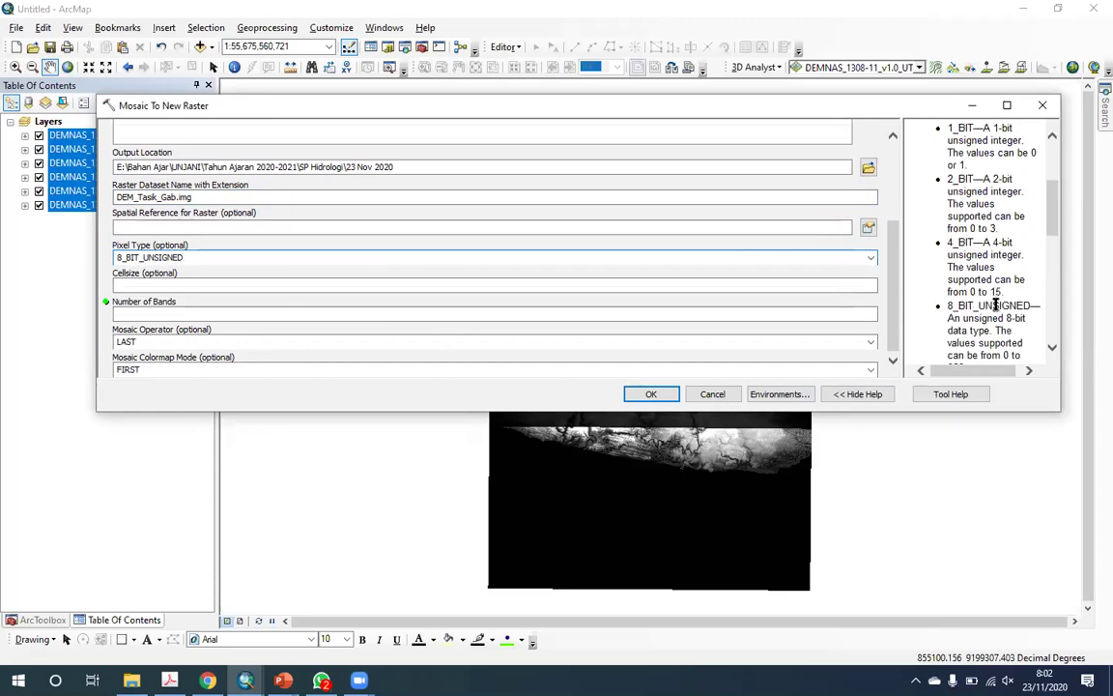
scroll(992, 305, down, 1)
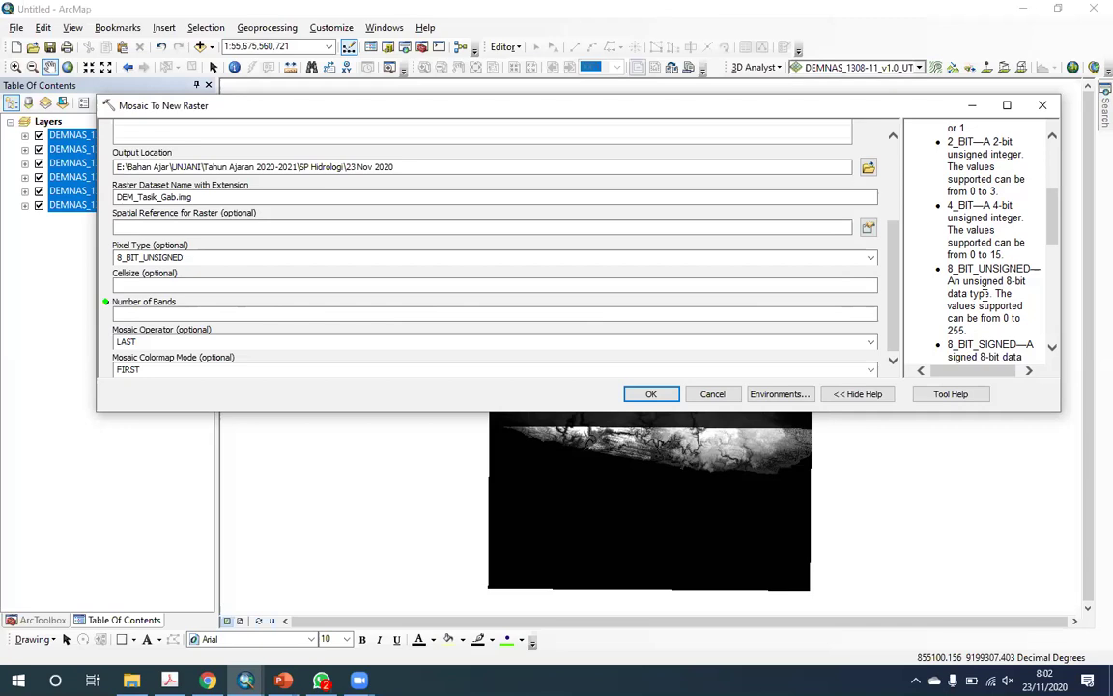
scroll(984, 294, down, 3)
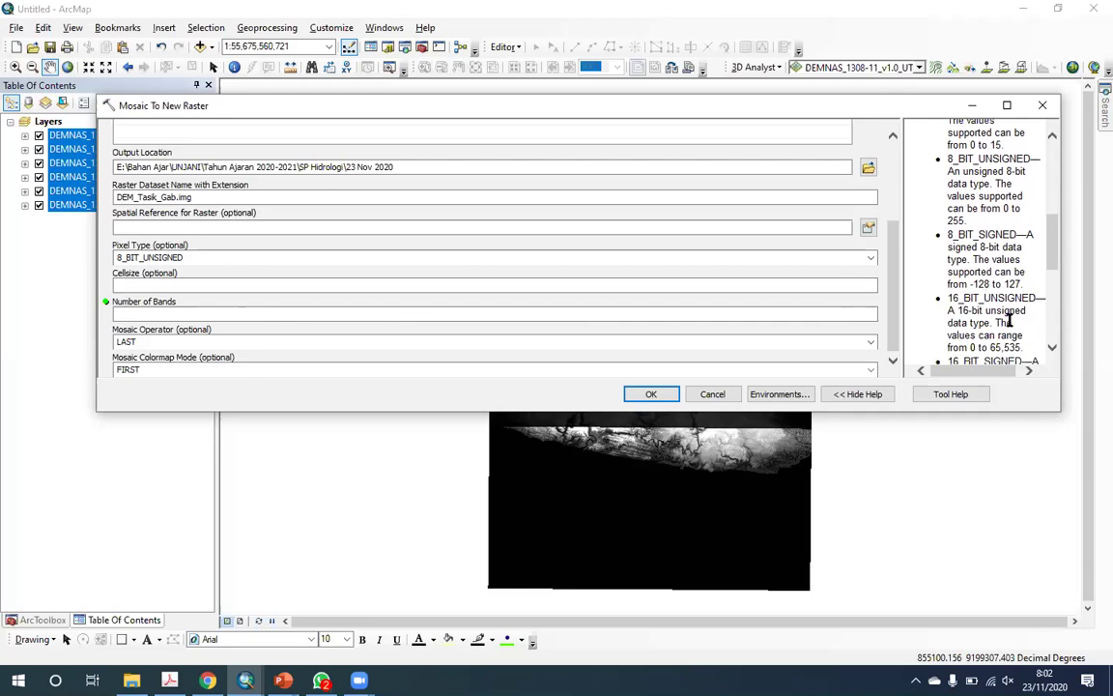
scroll(1010, 319, down, 1)
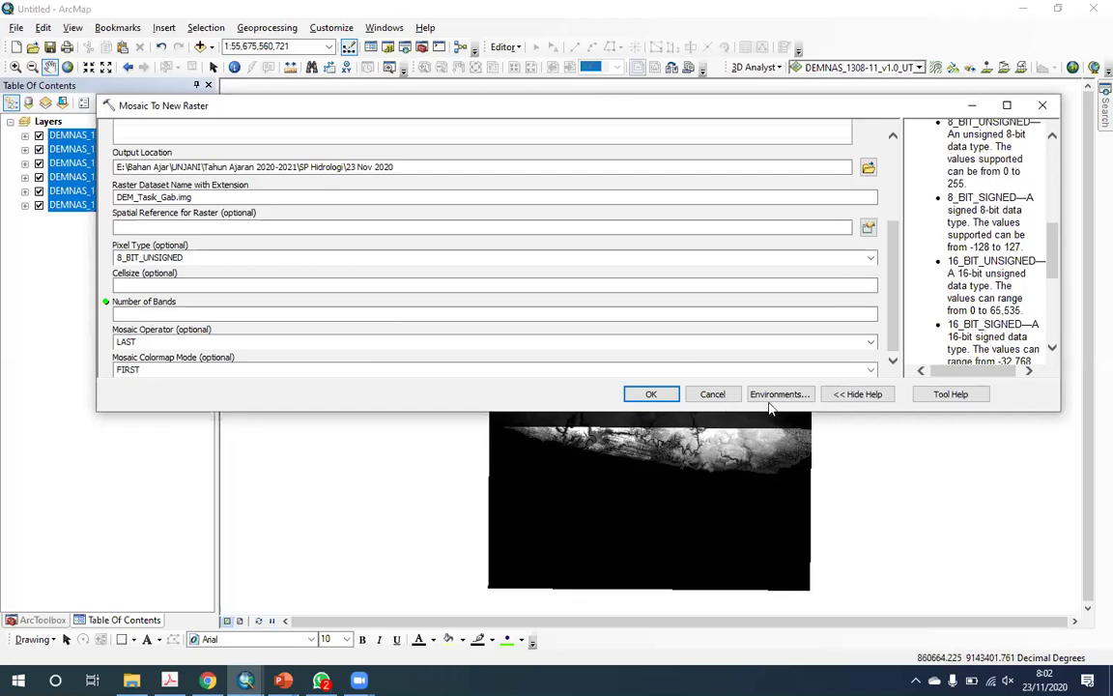
scroll(979, 299, down, 1)
scroll(980, 299, down, 1)
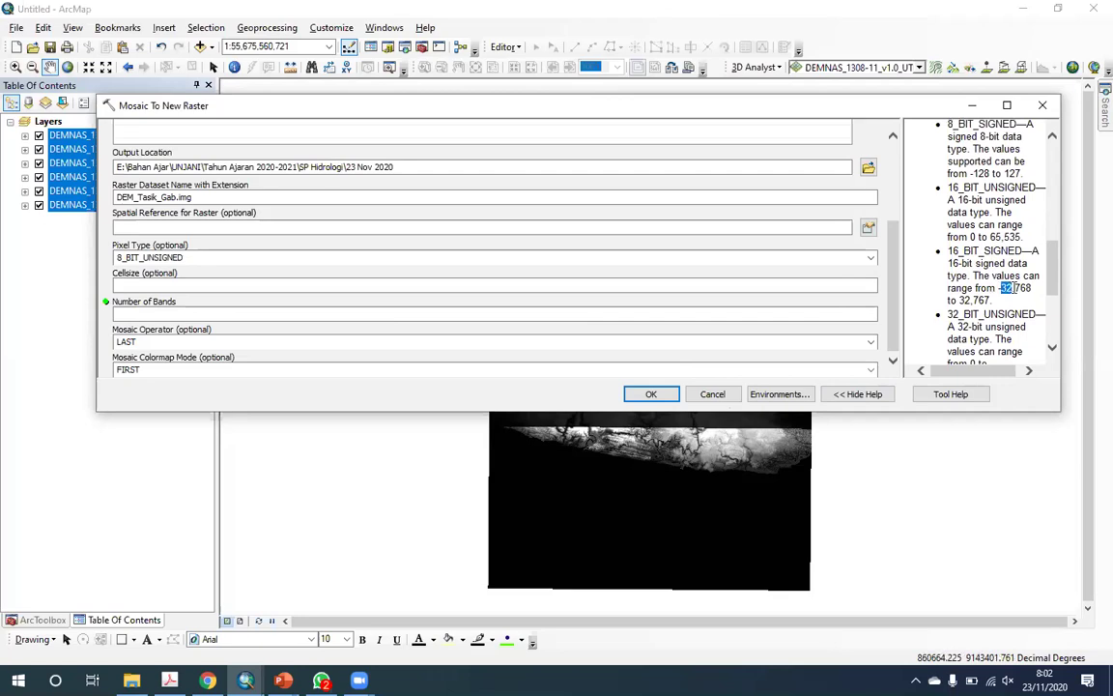
drag(959, 301, 993, 301)
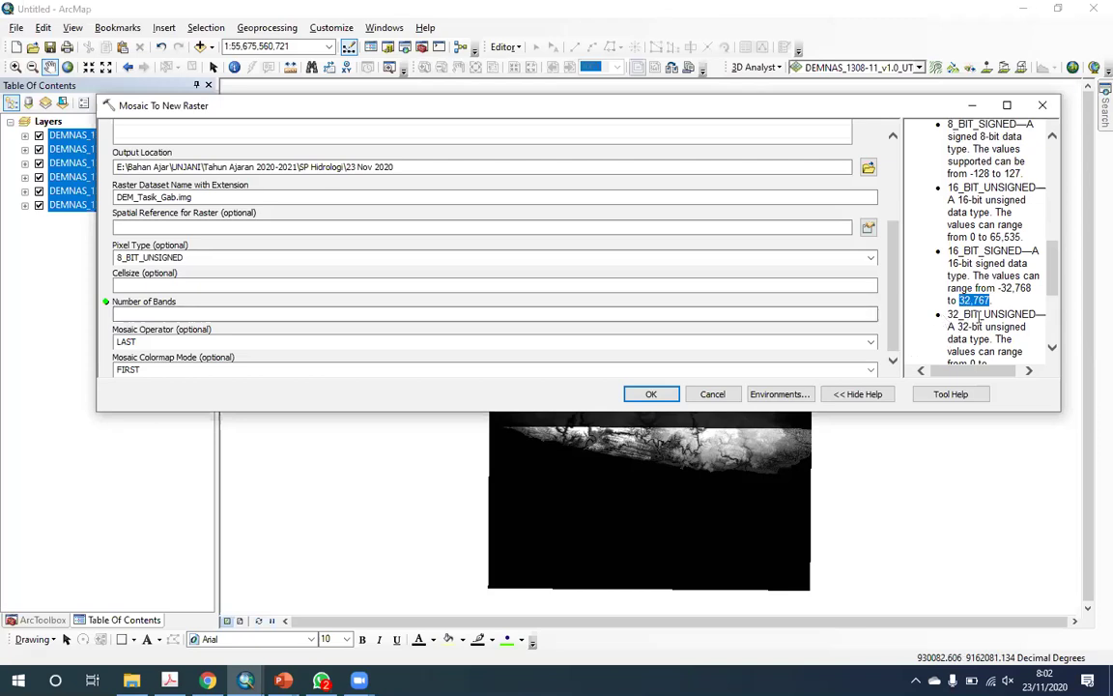
click(870, 258)
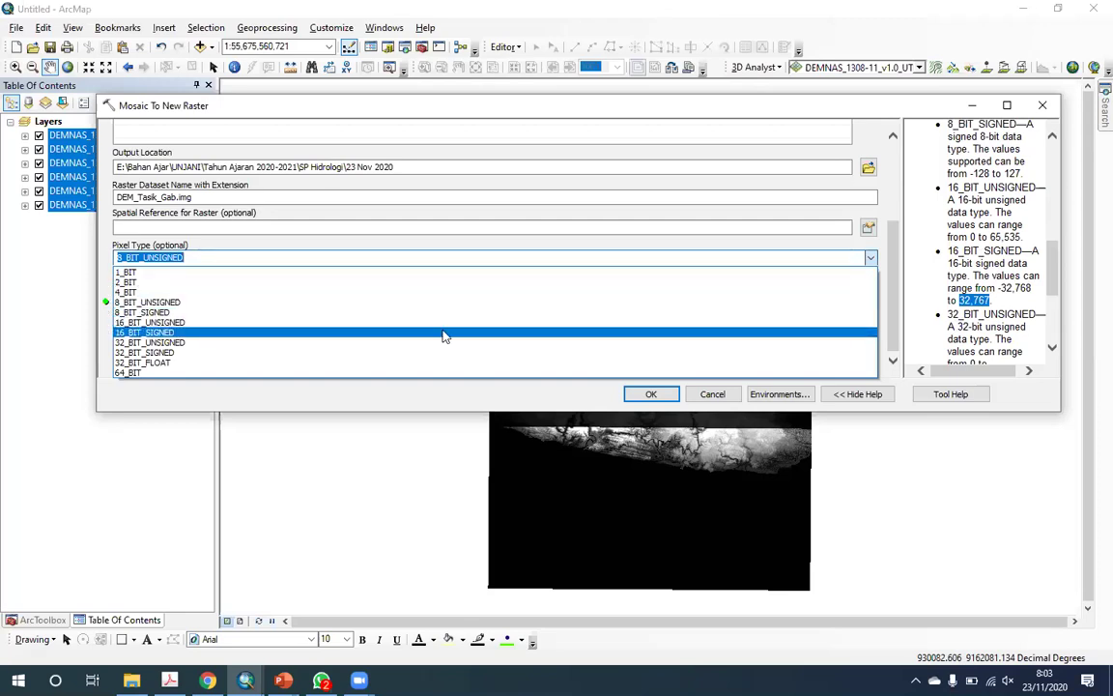
click(391, 333)
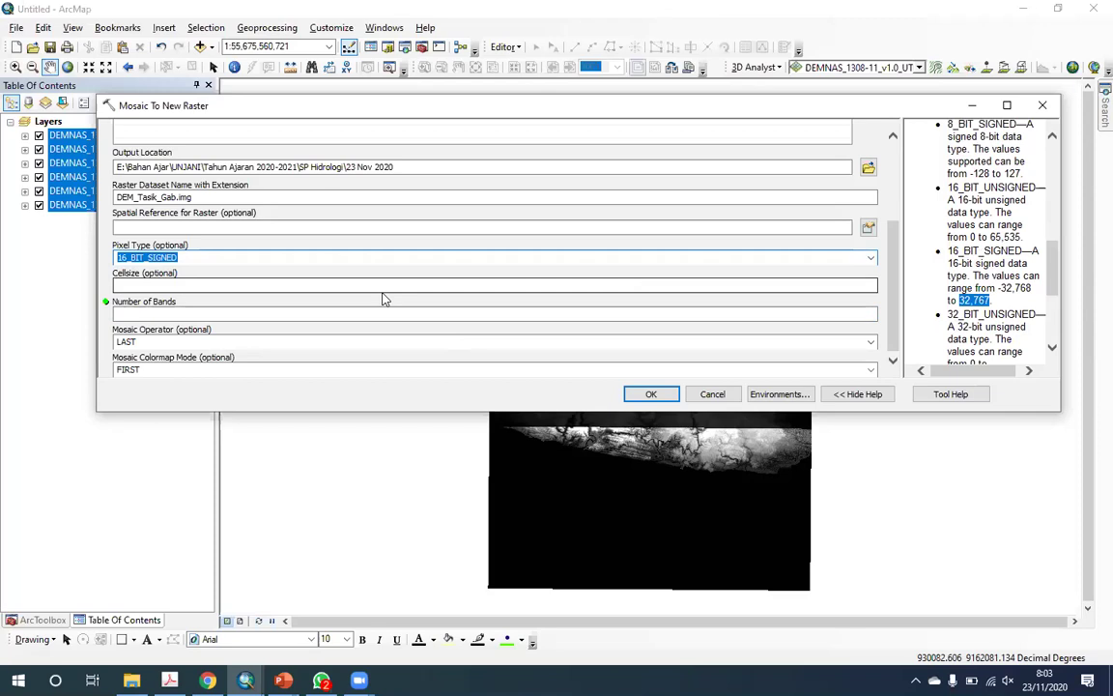
- Set the number of bands to 1, run the mosaic and dismiss its completion report
click(628, 313)
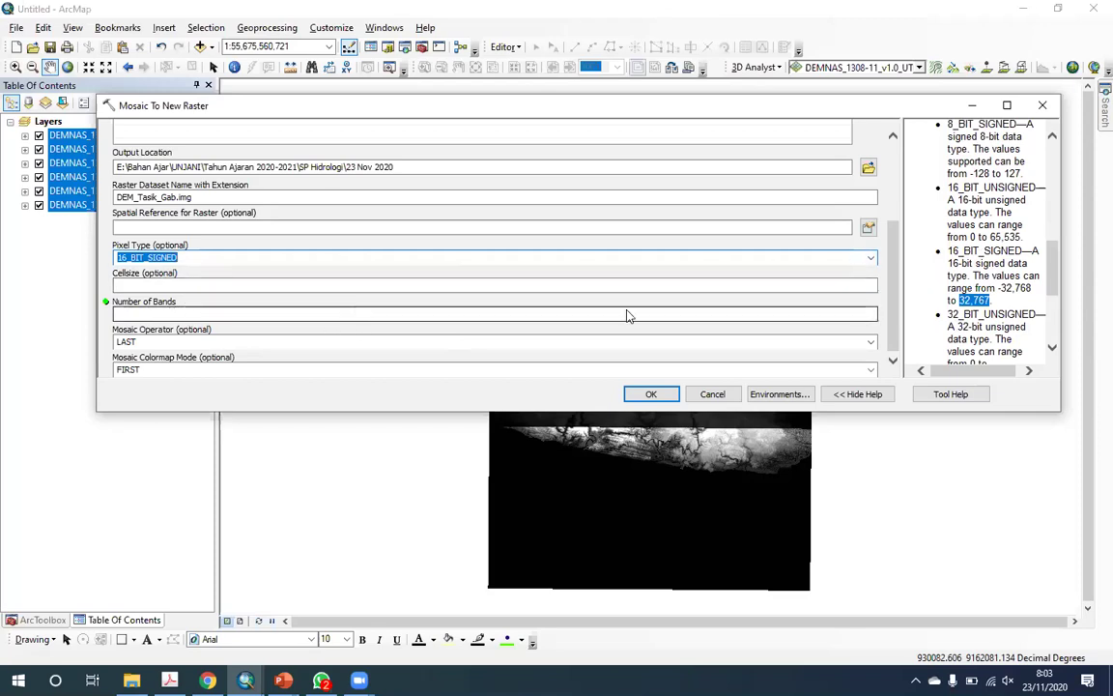
text(1)
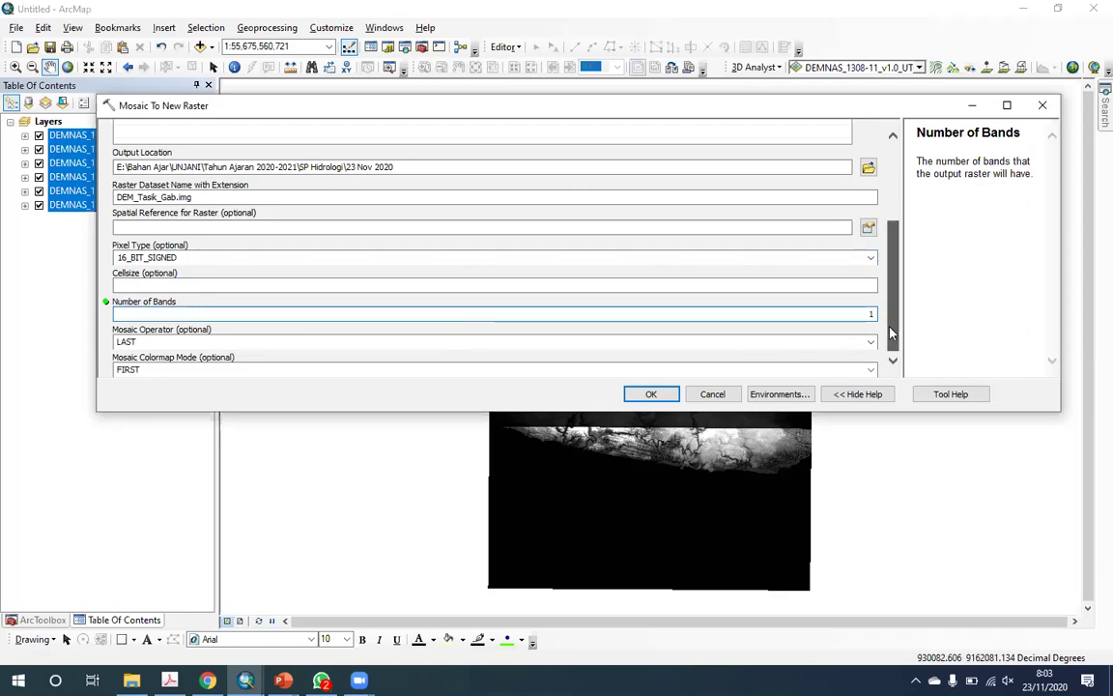
scroll(885, 249, up, 1)
scroll(885, 250, down, 1)
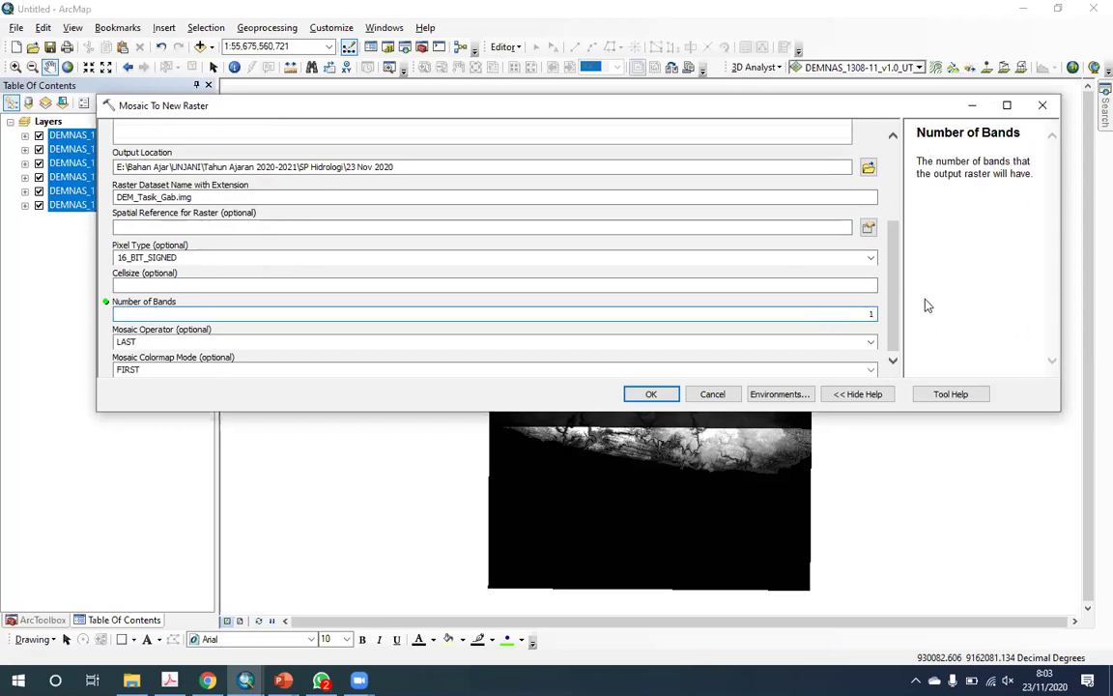
click(663, 396)
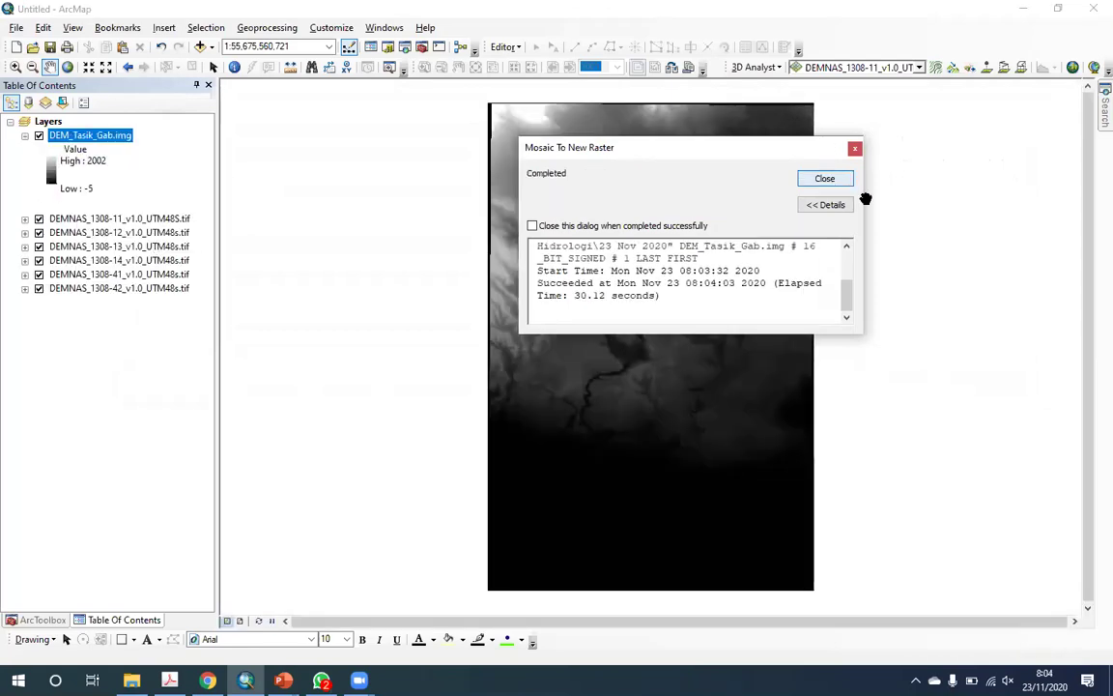
click(824, 178)
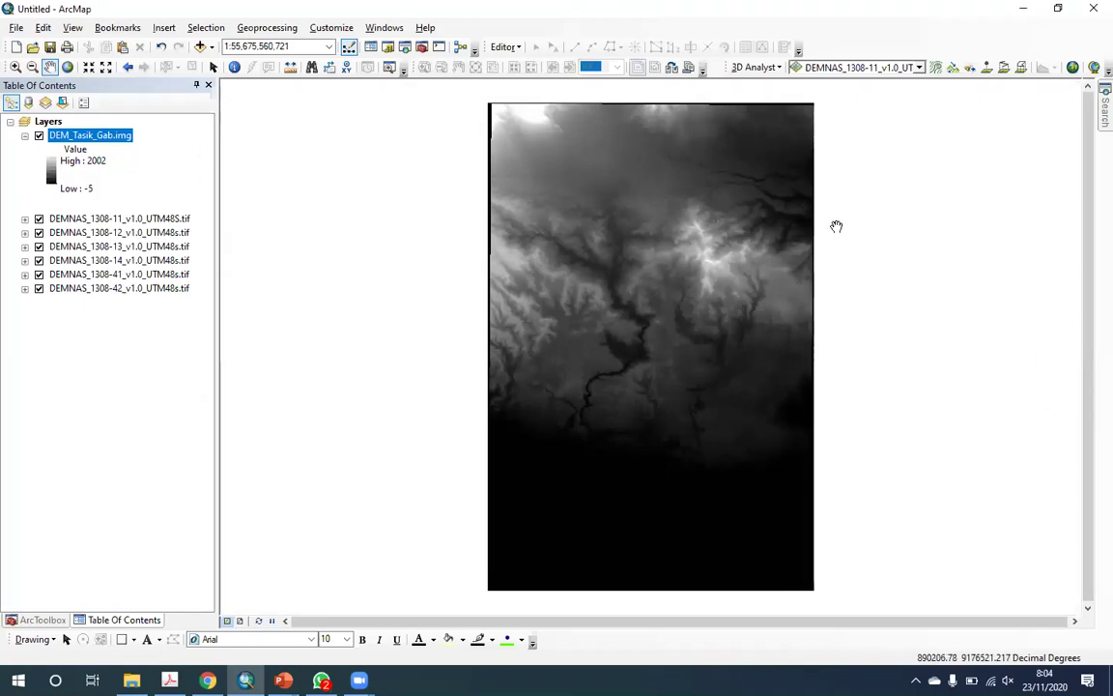
- Turn off the six DEMNAS UTM48s tile layers and remove them from the map, leaving only the DEM_Tasik_Gab.img mosaic
click(111, 219)
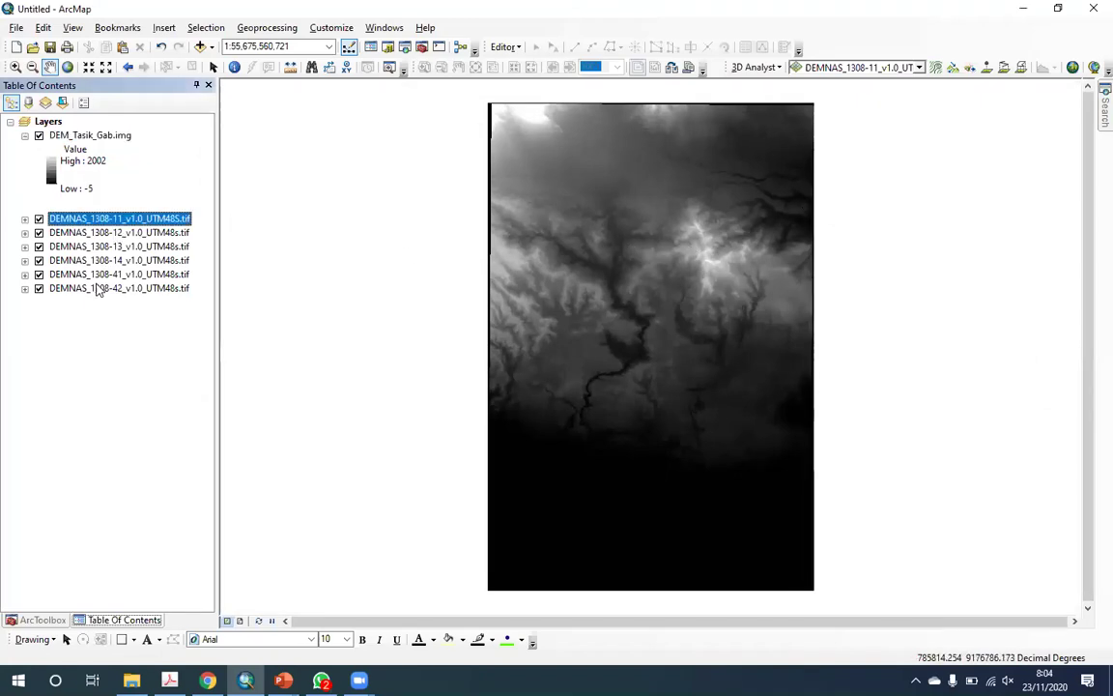
shift+click(97, 288)
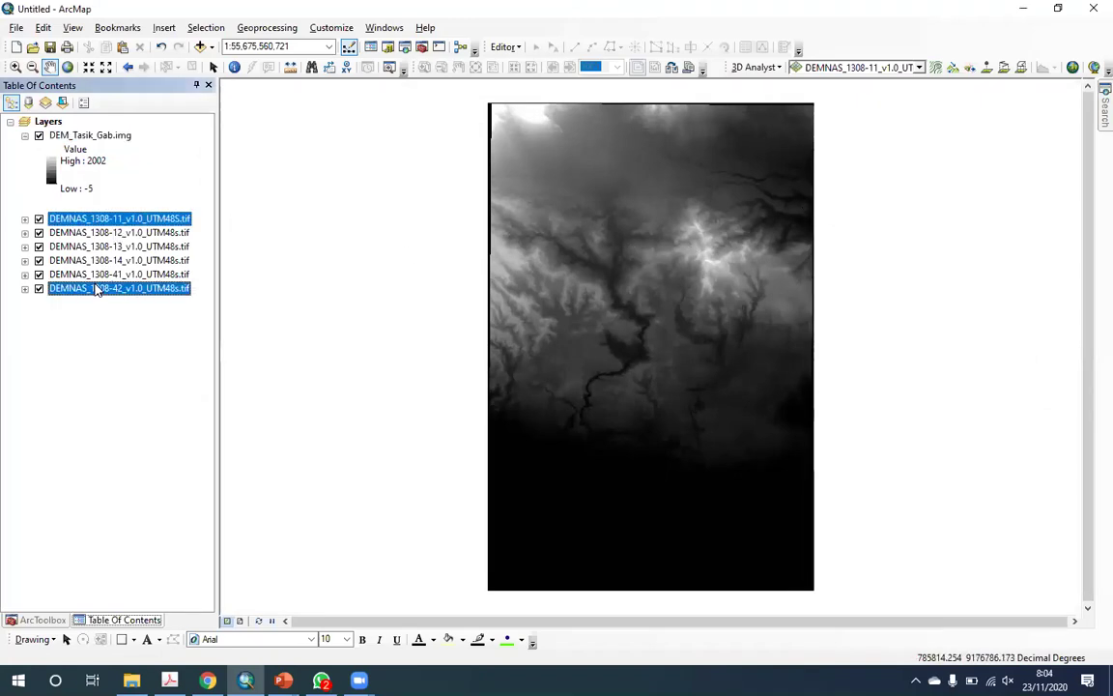
click(39, 218)
click(39, 232)
click(38, 260)
click(39, 275)
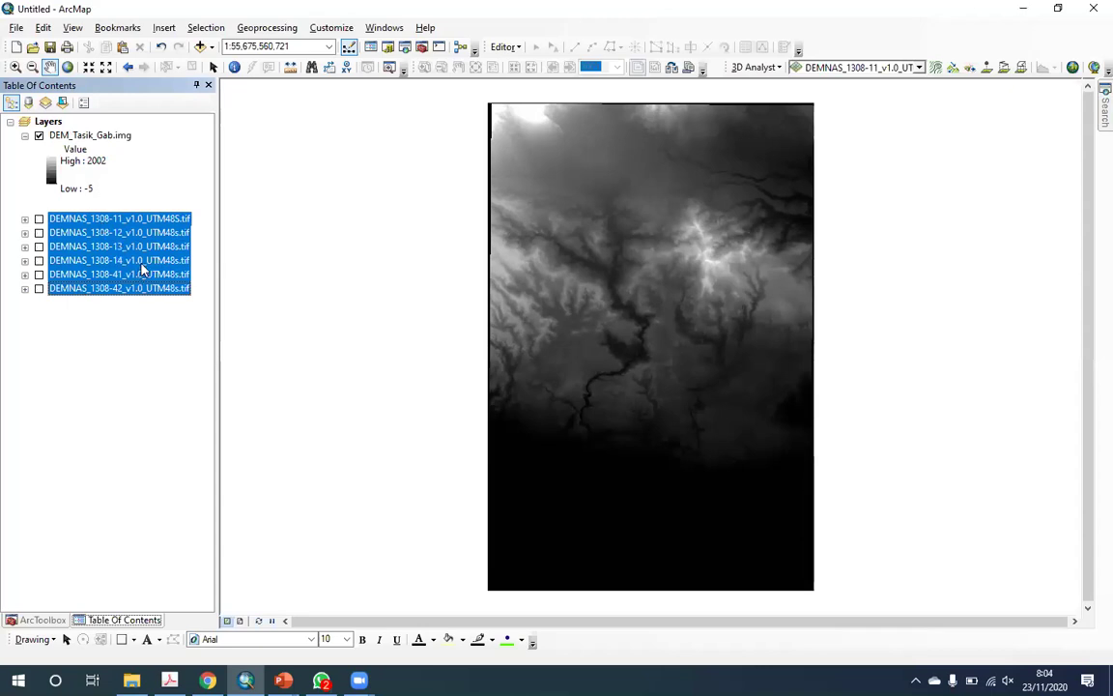
right_click(106, 219)
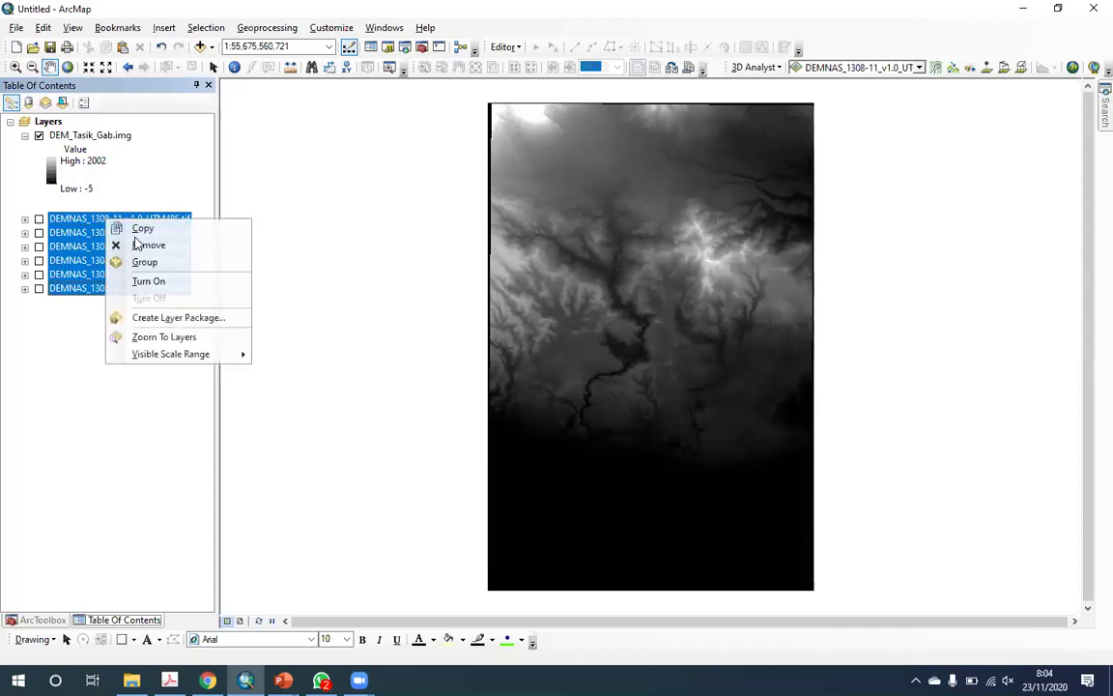
click(147, 246)
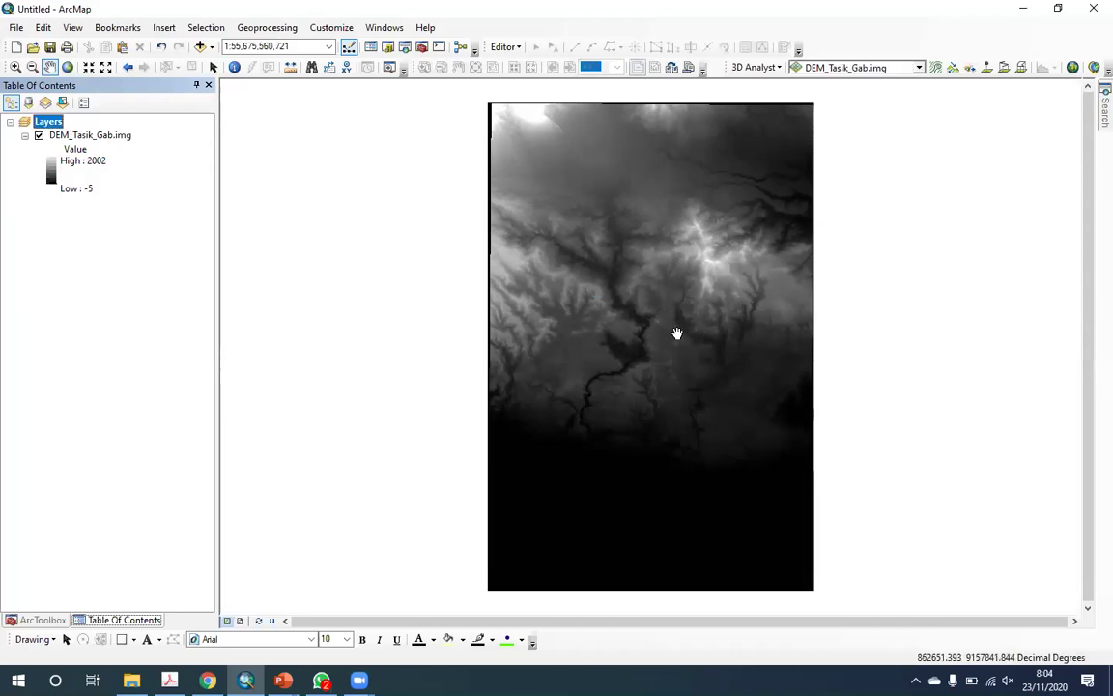
- Inspect the DEM_Tasik_Gab.img mosaic at close range and return to the layer's full extent
scroll(677, 334, up, 5)
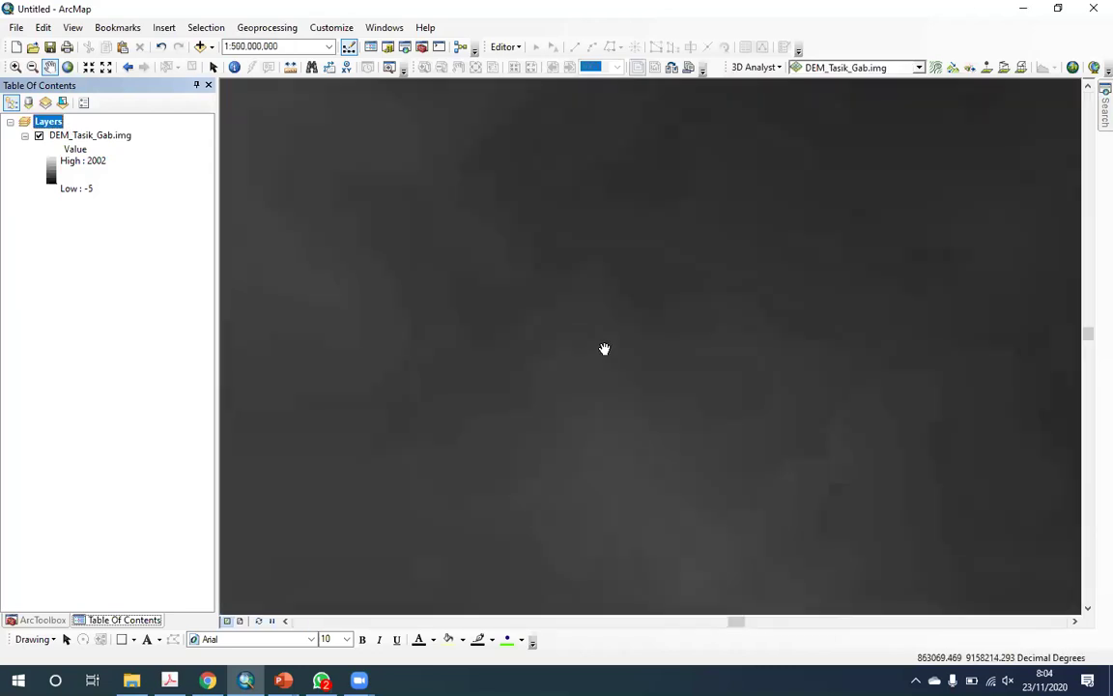
scroll(601, 349, up, 3)
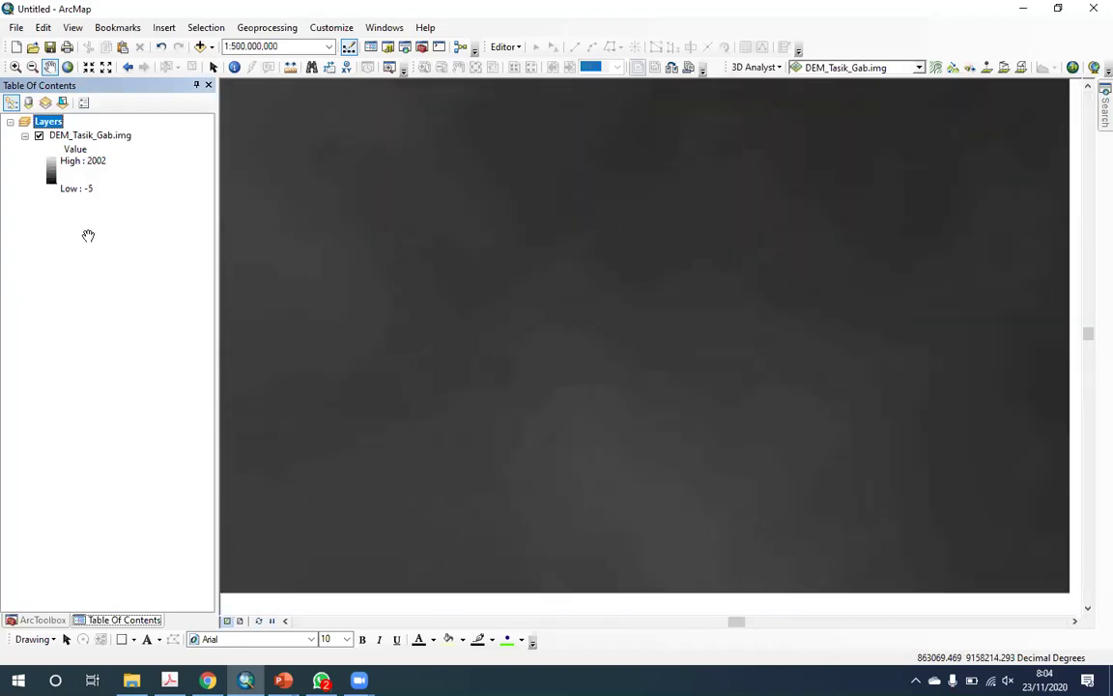
right_click(118, 141)
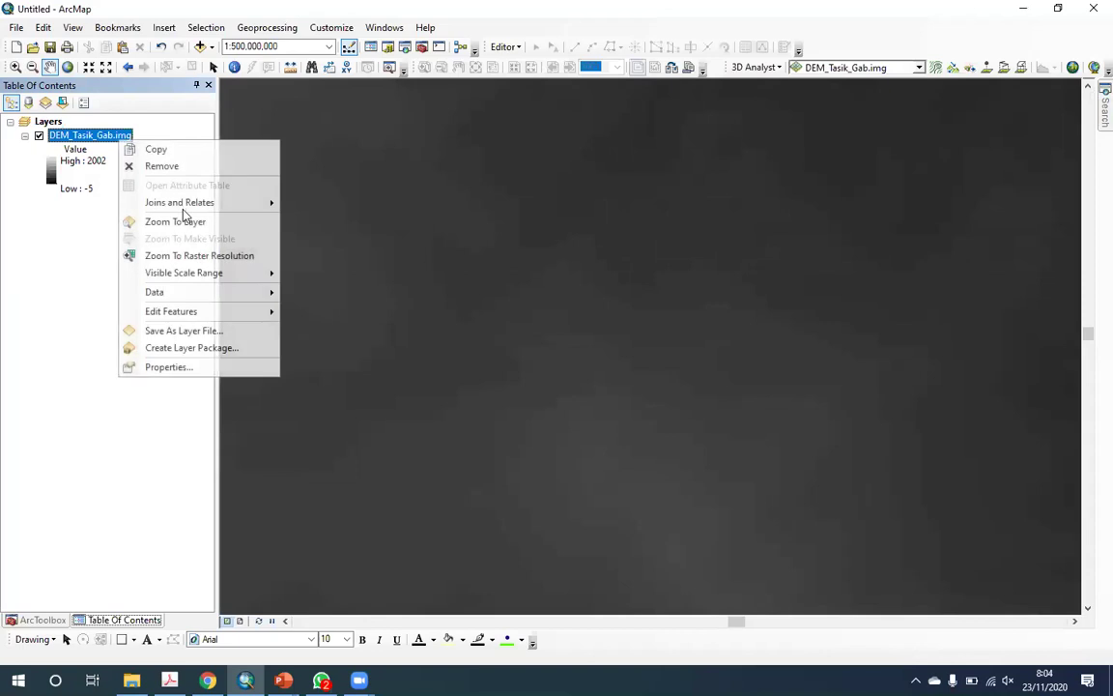
mouse_move(180, 204)
key(Down)
key(Return)
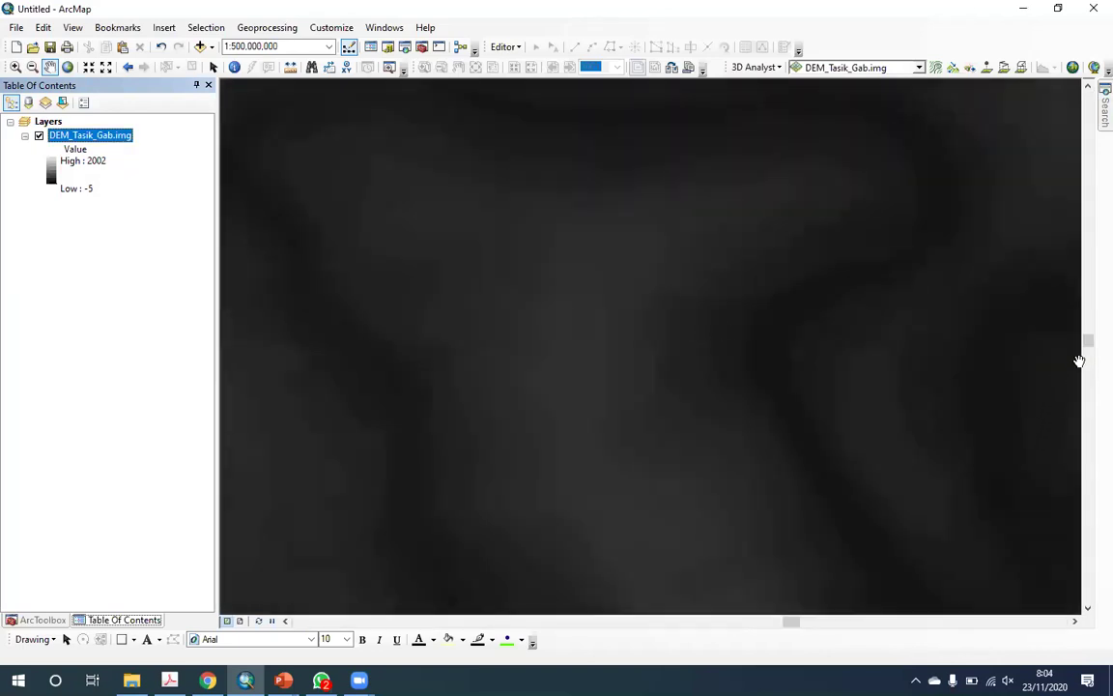
double_click(49, 121)
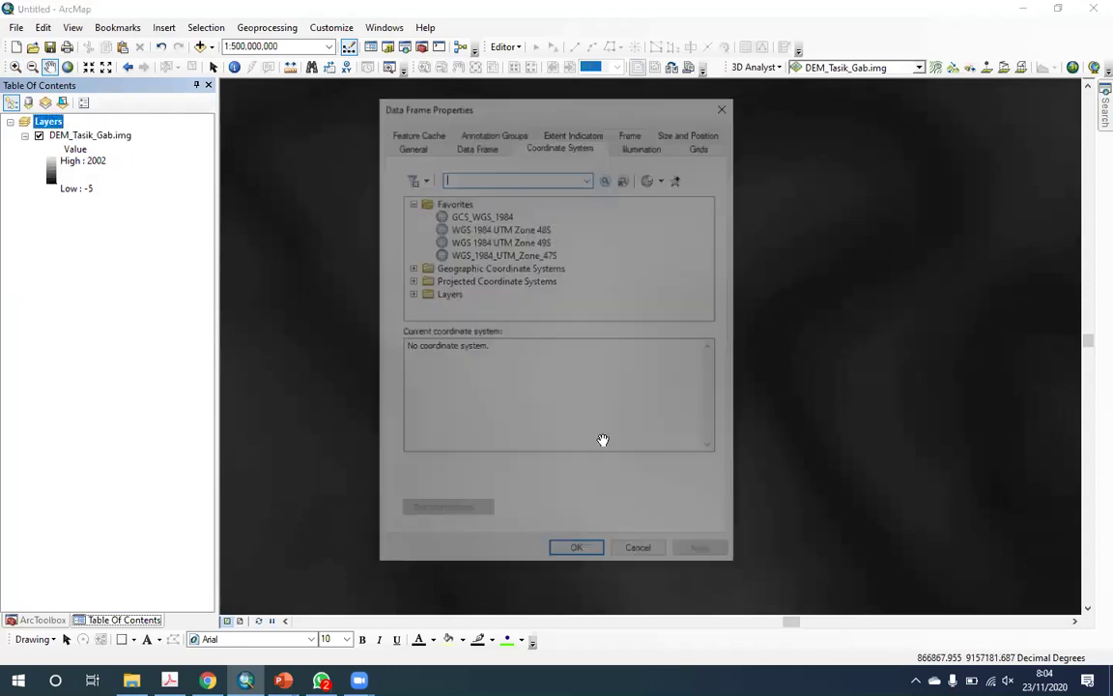
key(Escape)
scroll(592, 396, up, 2)
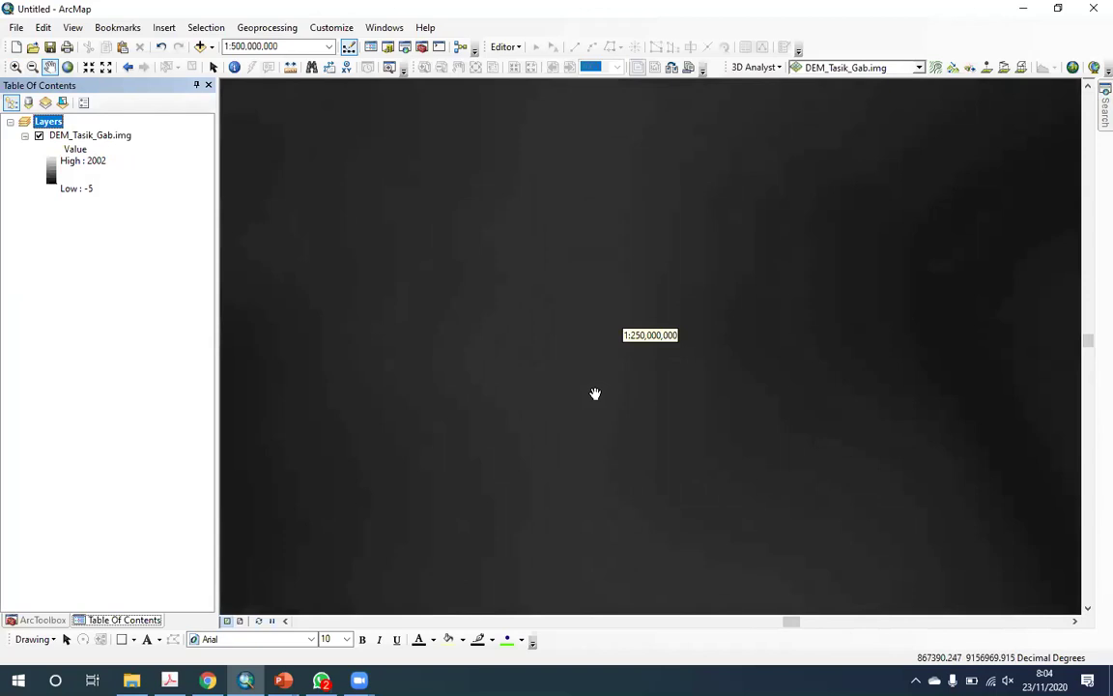
click(95, 135)
right_click(95, 137)
click(149, 218)
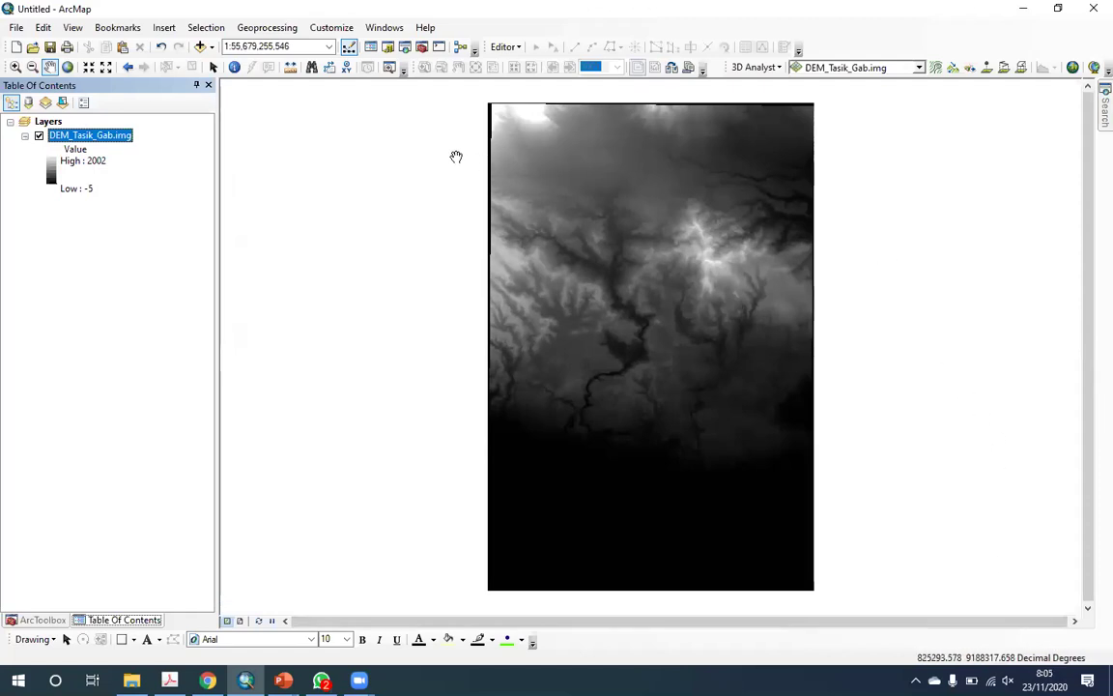
- Check the current coordinate system in the data frame properties and close them without changes
click(46, 121)
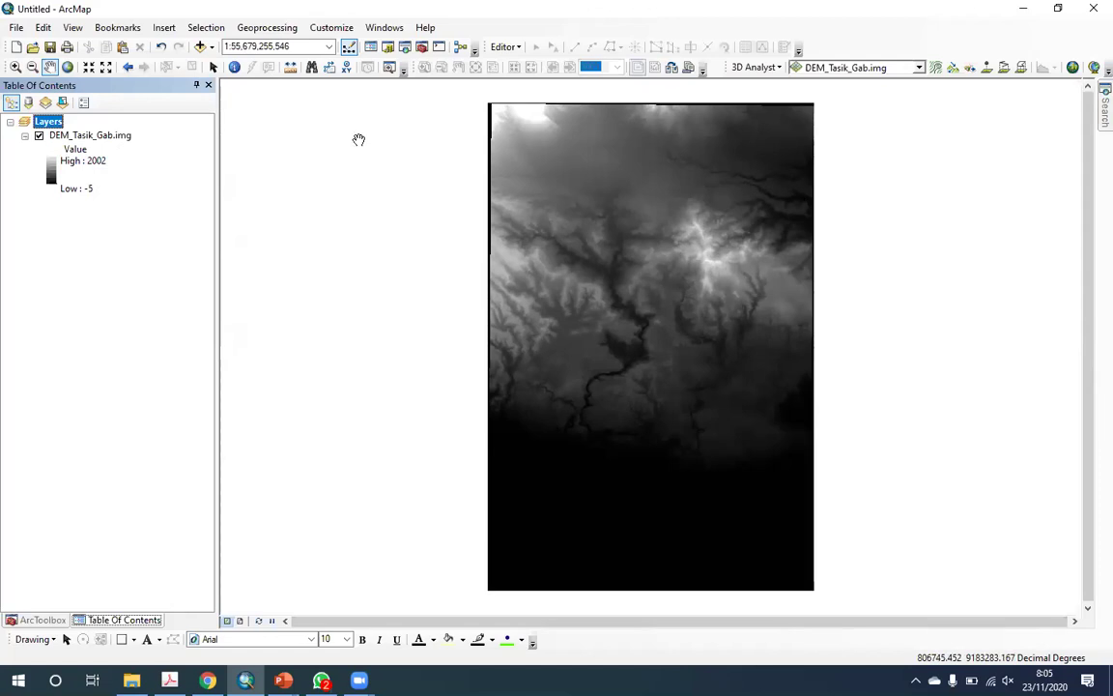
click(46, 124)
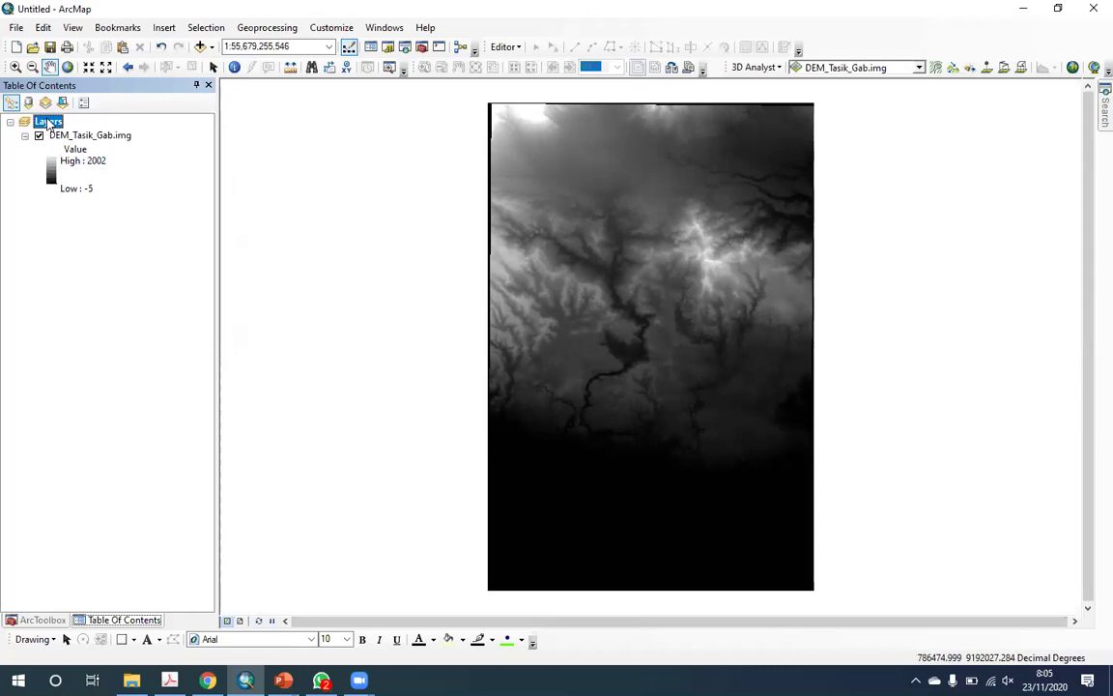
right_click(48, 123)
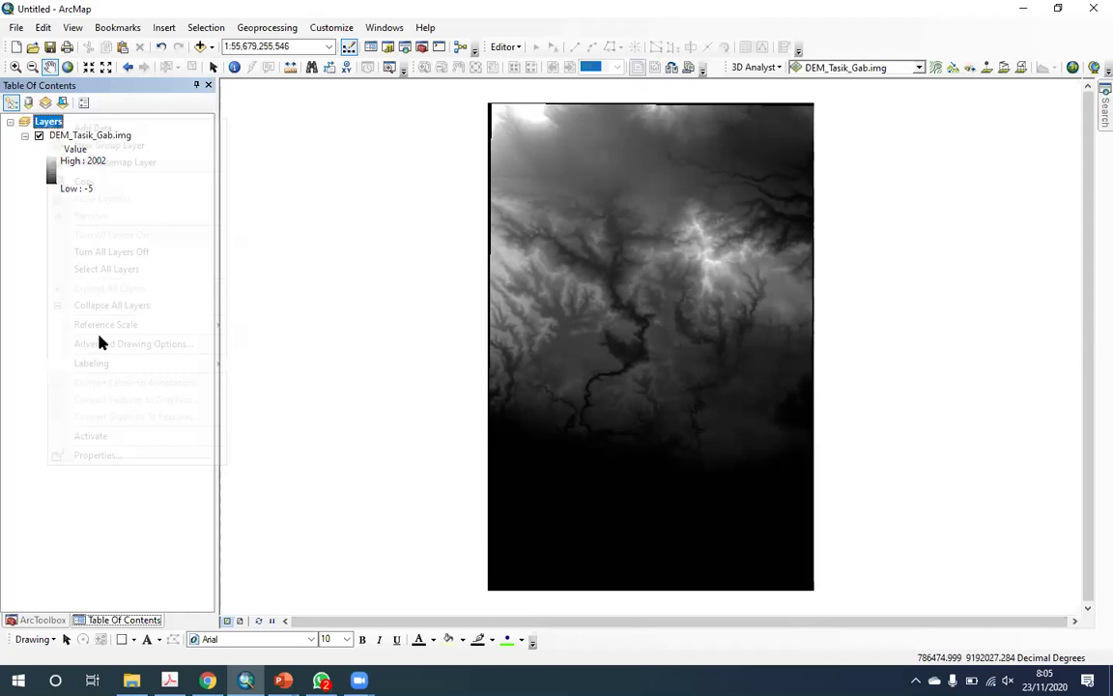
click(117, 459)
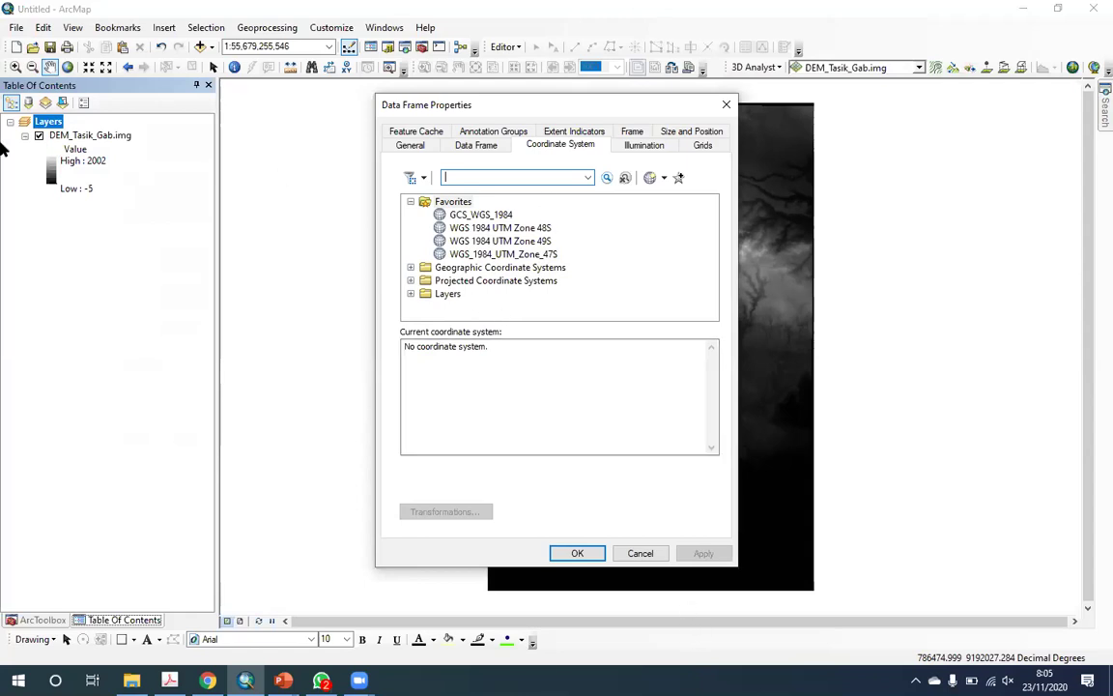
click(640, 553)
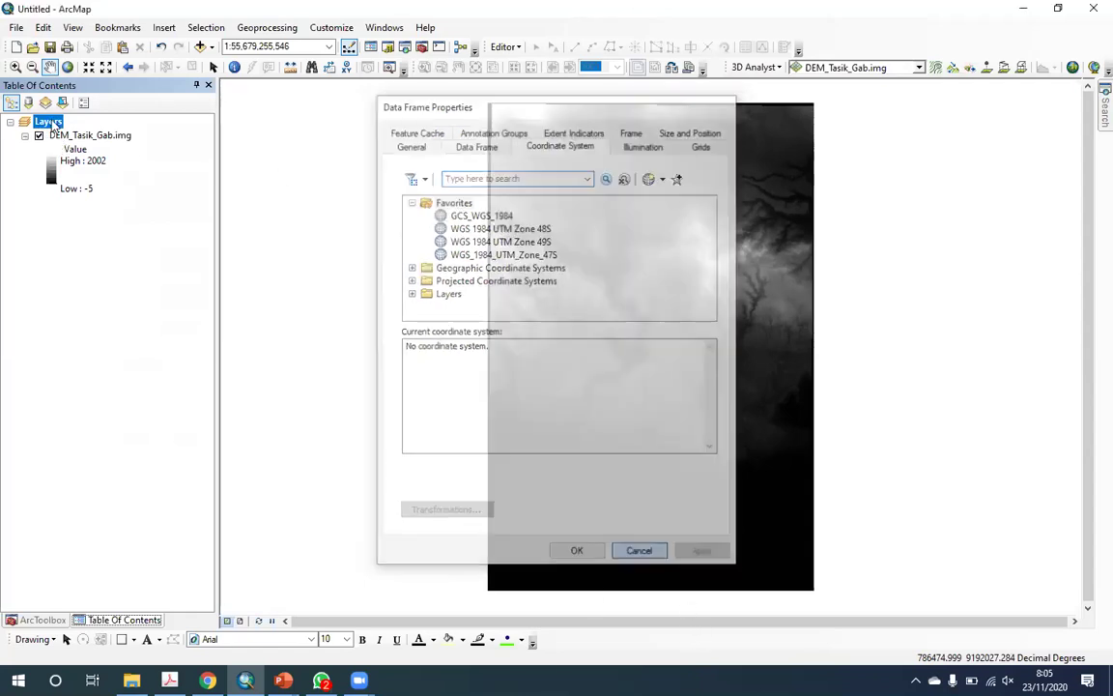
- In the data frame properties, choose the WGS_1984_UTM_Zone_48S coordinate system used by the map's layers
right_click(53, 123)
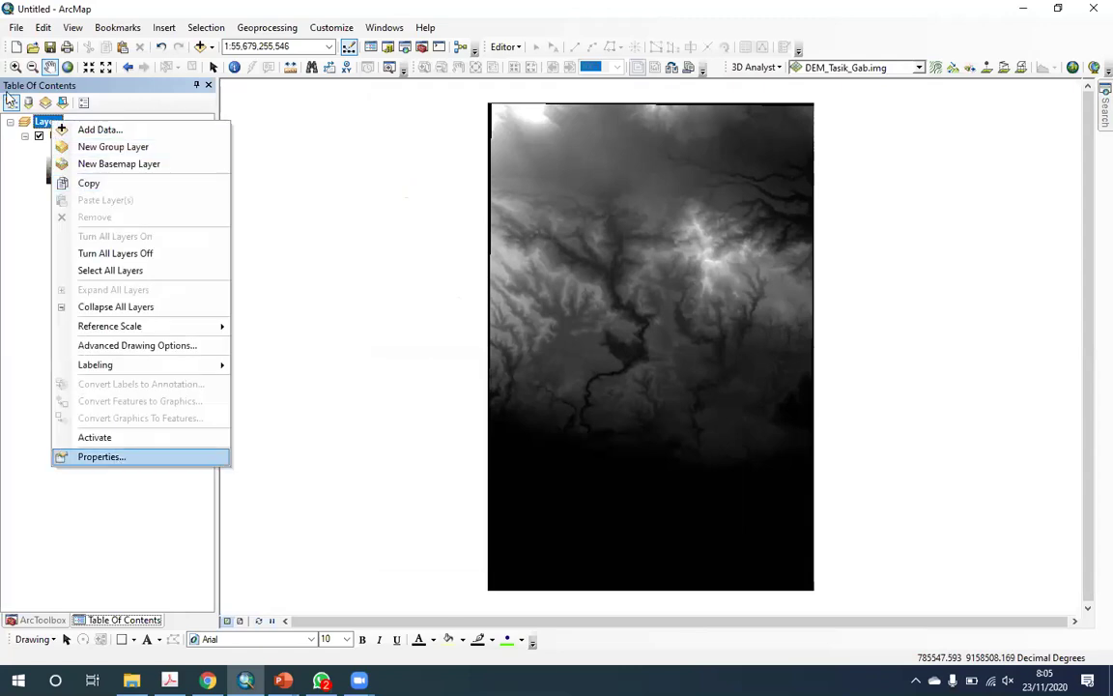
double_click(46, 123)
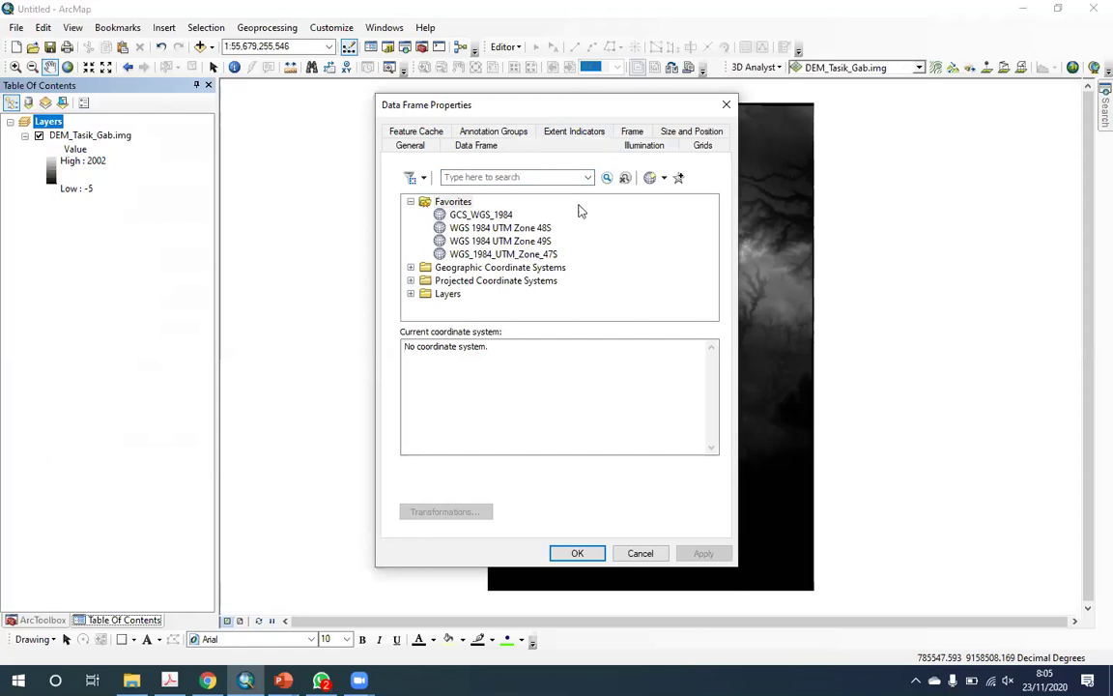
click(411, 294)
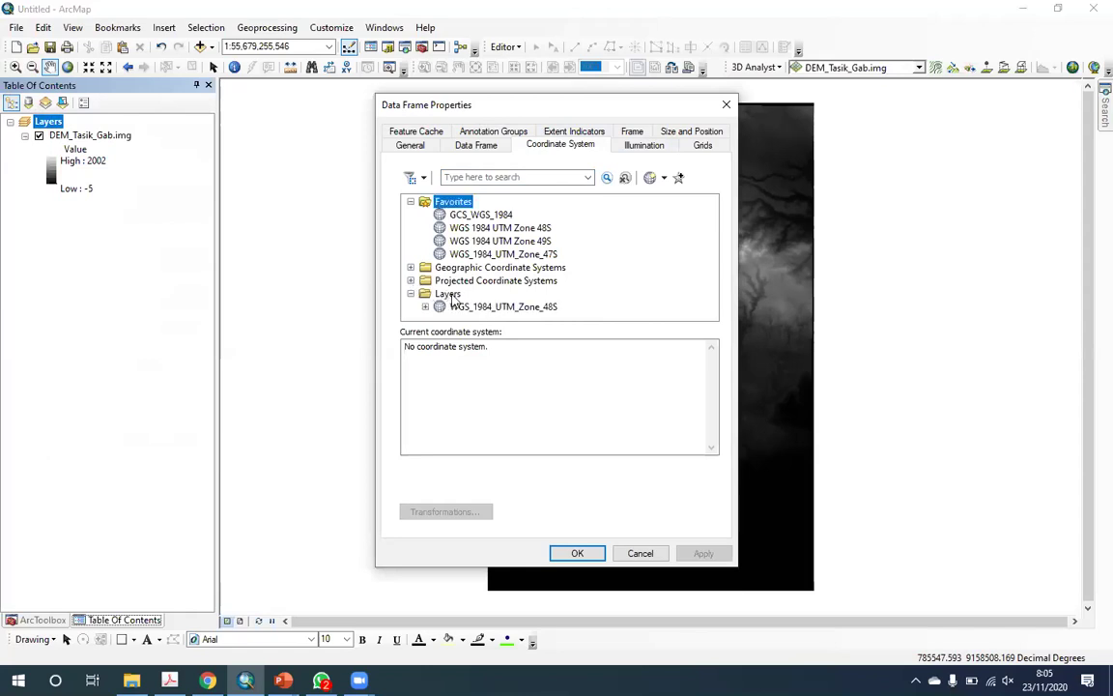
click(500, 307)
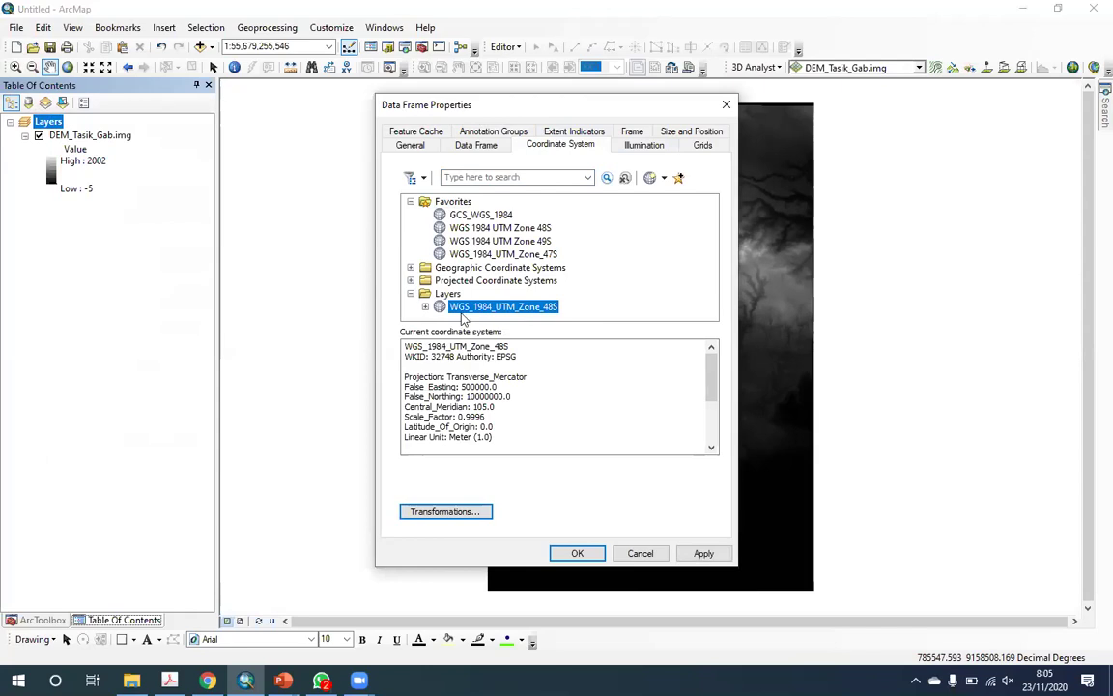
- Set the data frame to the predefined WGS 1984 UTM Zone 48S from the projected UTM systems for the Southern Hemisphere and confirm
click(412, 281)
scroll(491, 281, down, 2)
click(425, 253)
scroll(489, 268, down, 4)
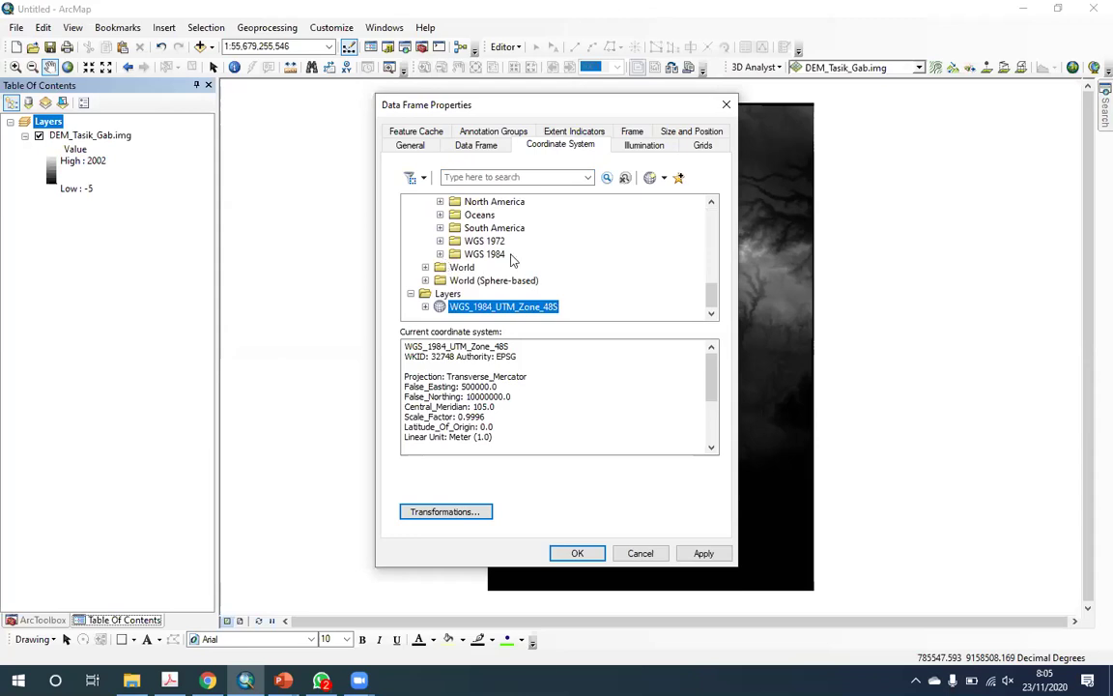
double_click(511, 255)
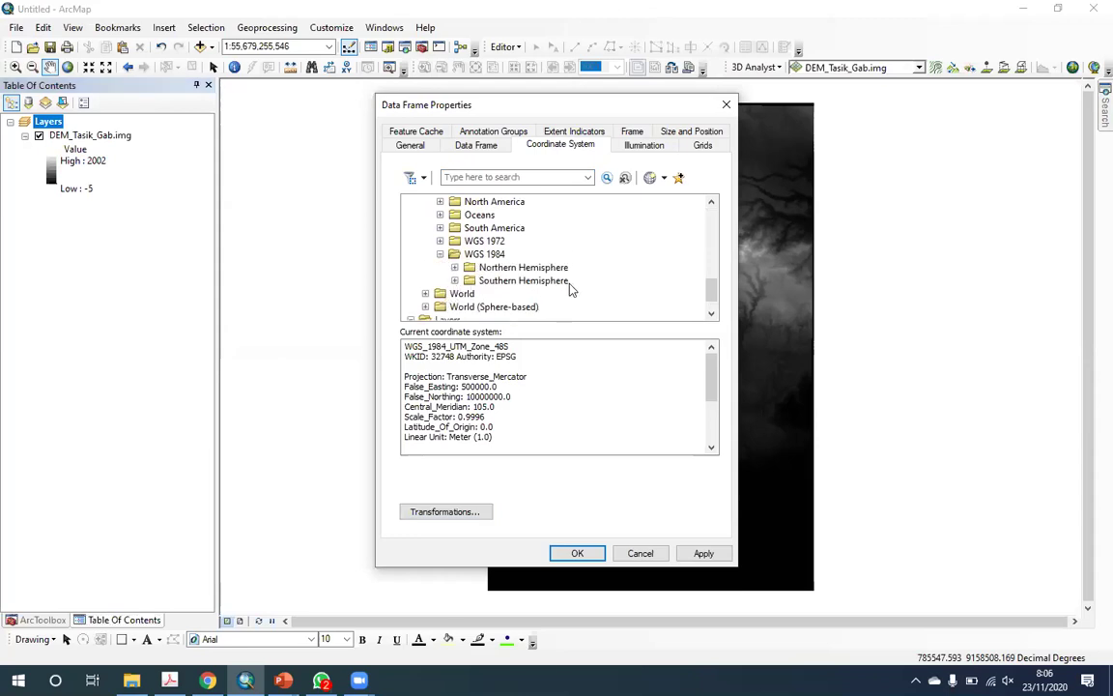
double_click(523, 280)
scroll(571, 289, down, 10)
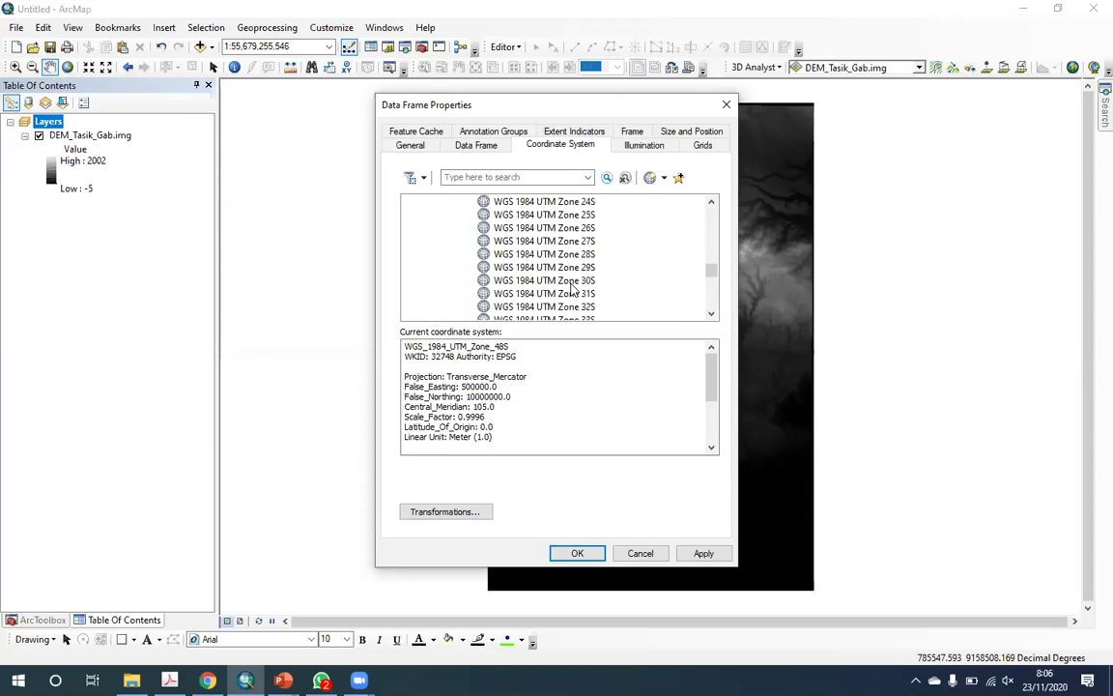
scroll(572, 290, down, 1)
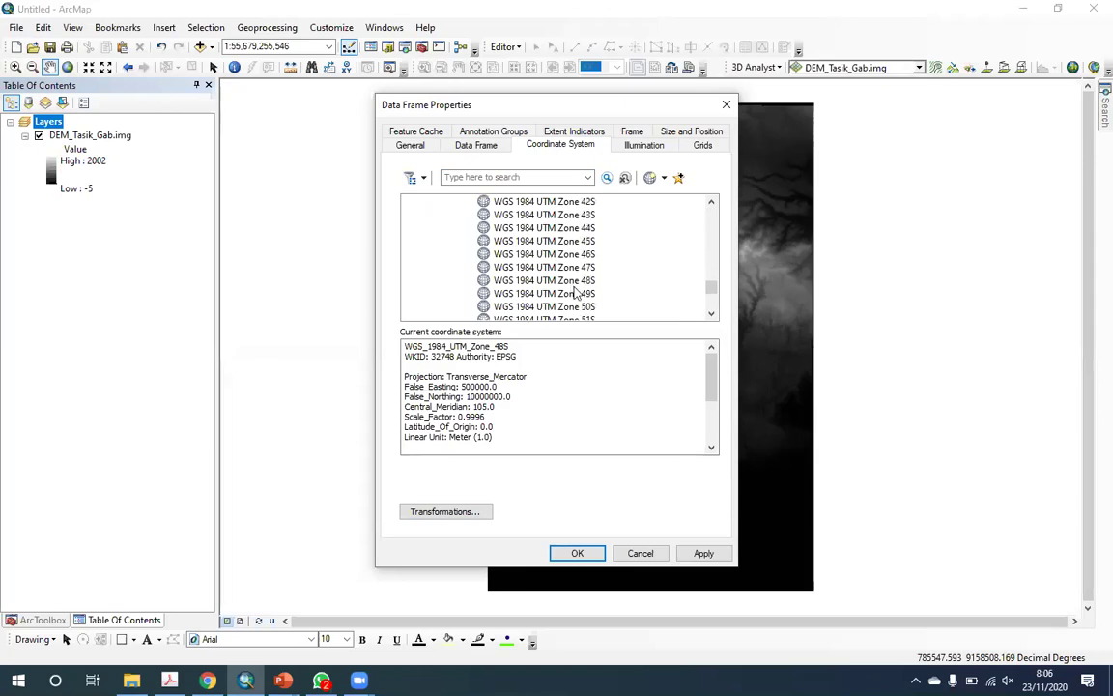
click(577, 282)
click(575, 552)
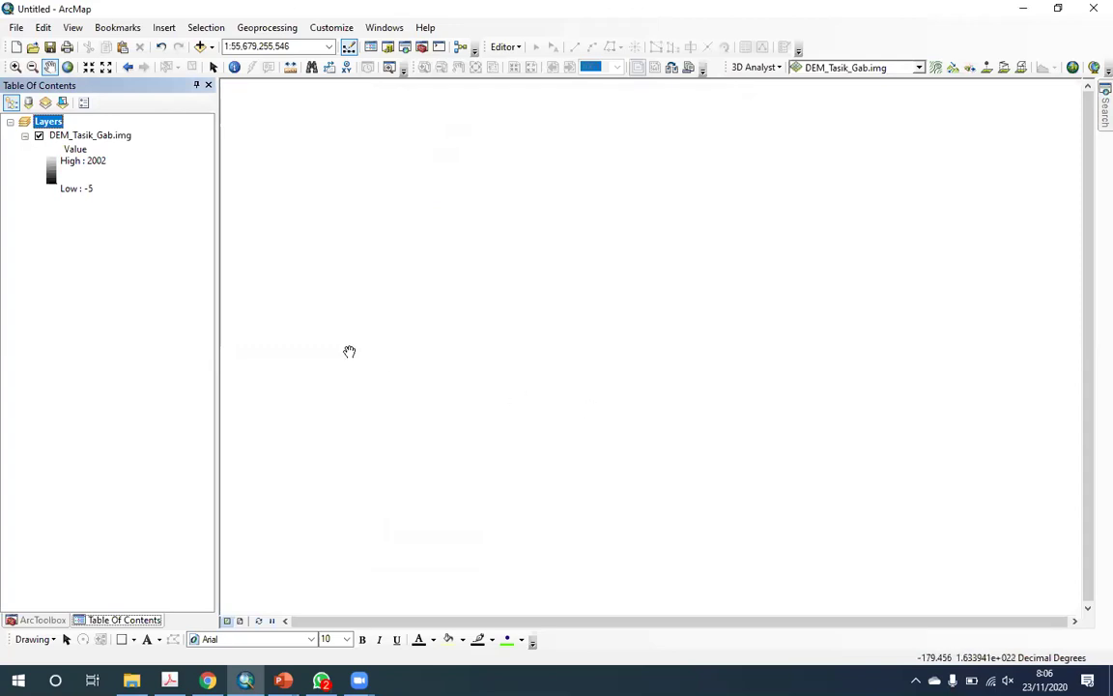
- Zoom to the DEM_Tasik_Gab.img layer and examine its terrain at several map scales
click(75, 138)
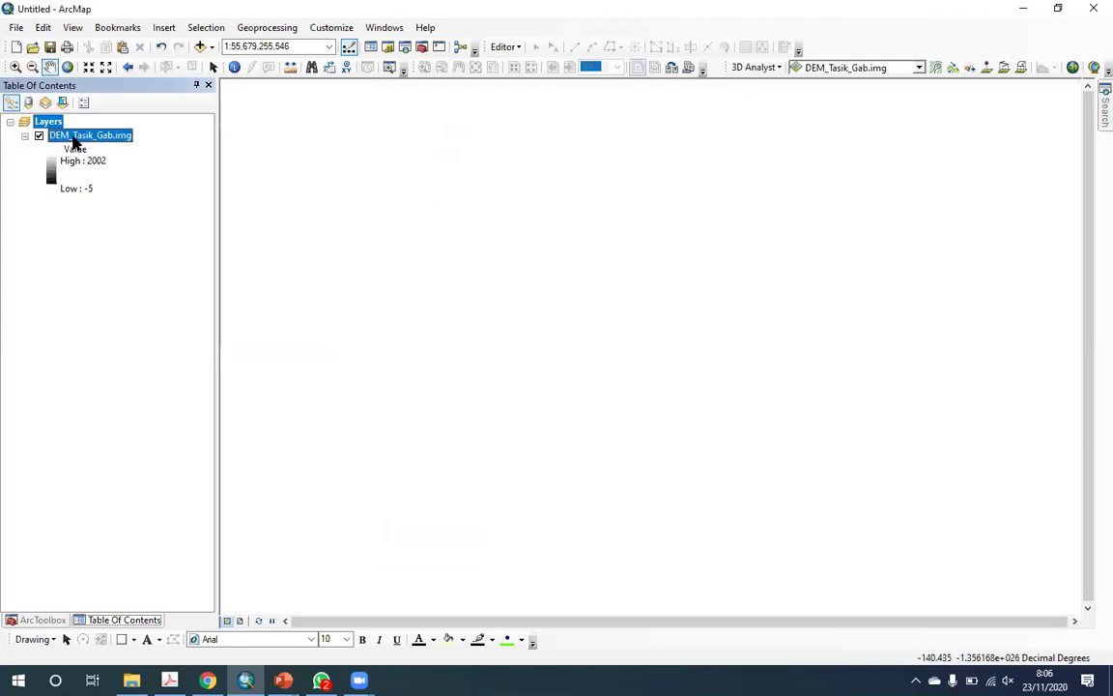
right_click(75, 141)
click(108, 203)
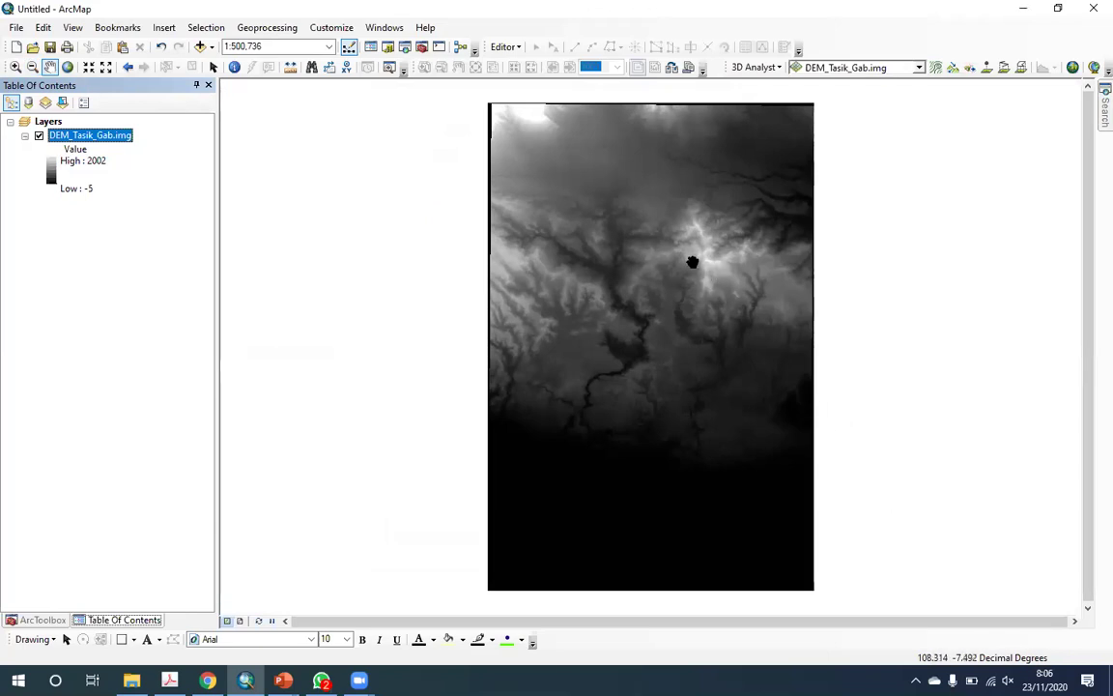
scroll(692, 262, down, 2)
scroll(688, 287, up, 3)
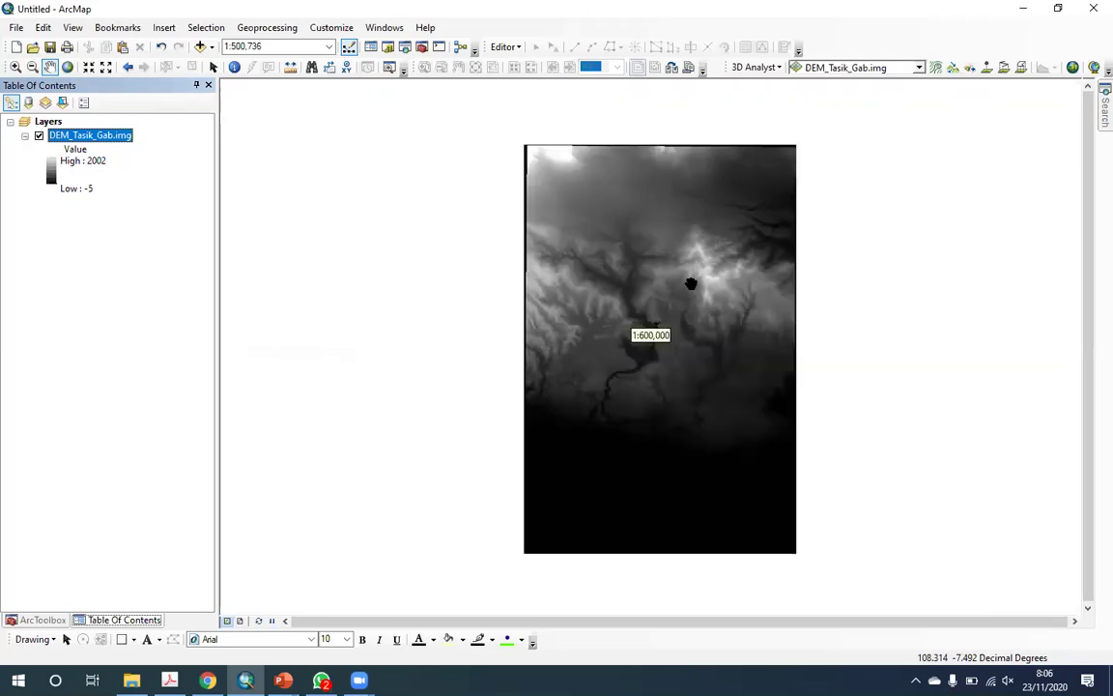
scroll(696, 286, down, 3)
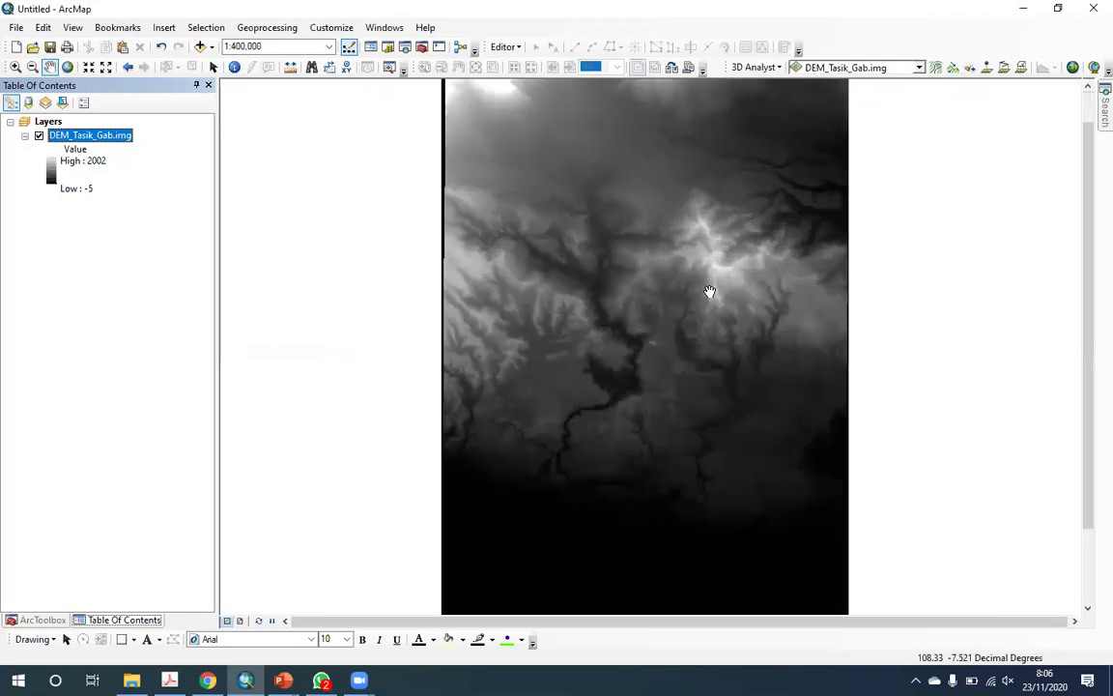
scroll(676, 293, down, 1)
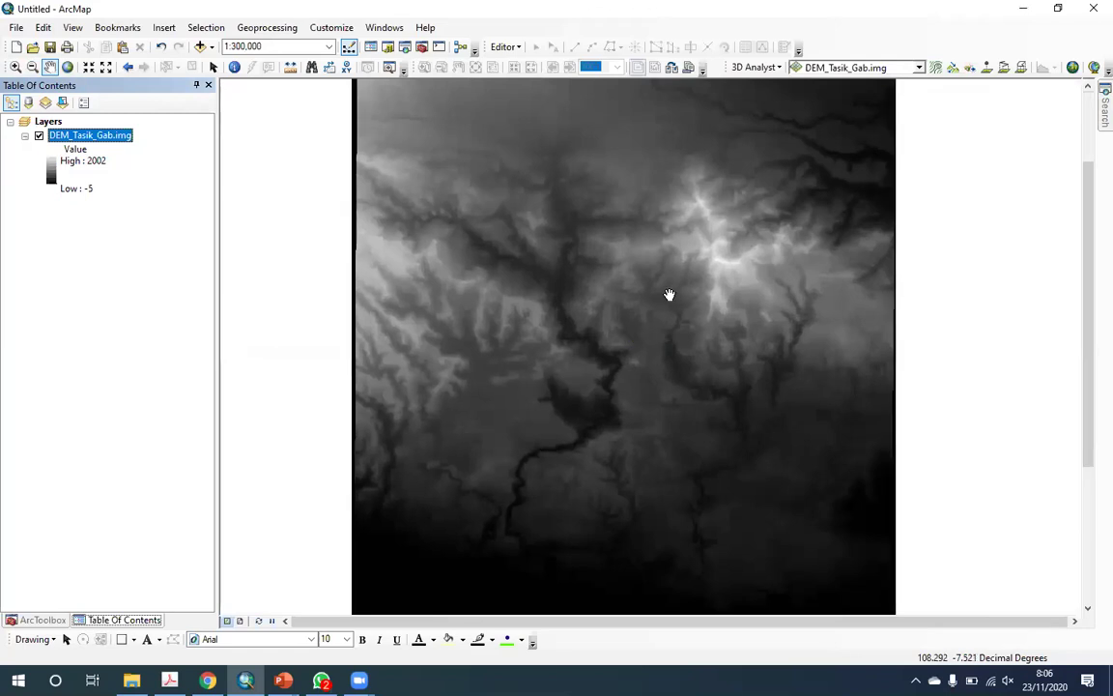
scroll(644, 352, down, 1)
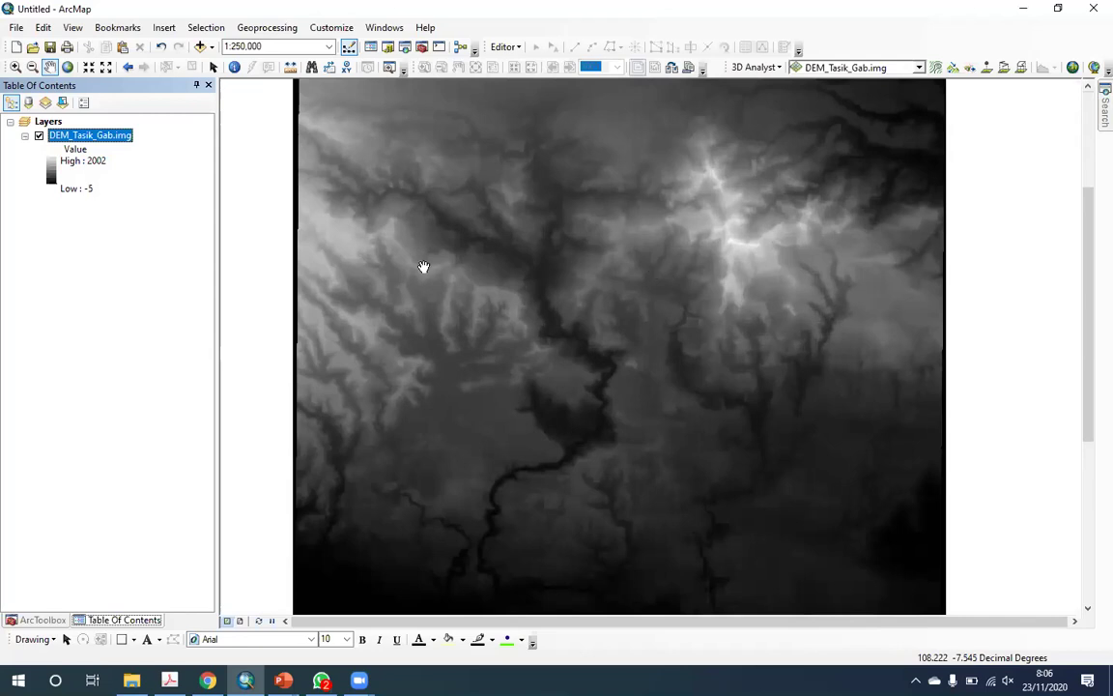
scroll(422, 266, up, 2)
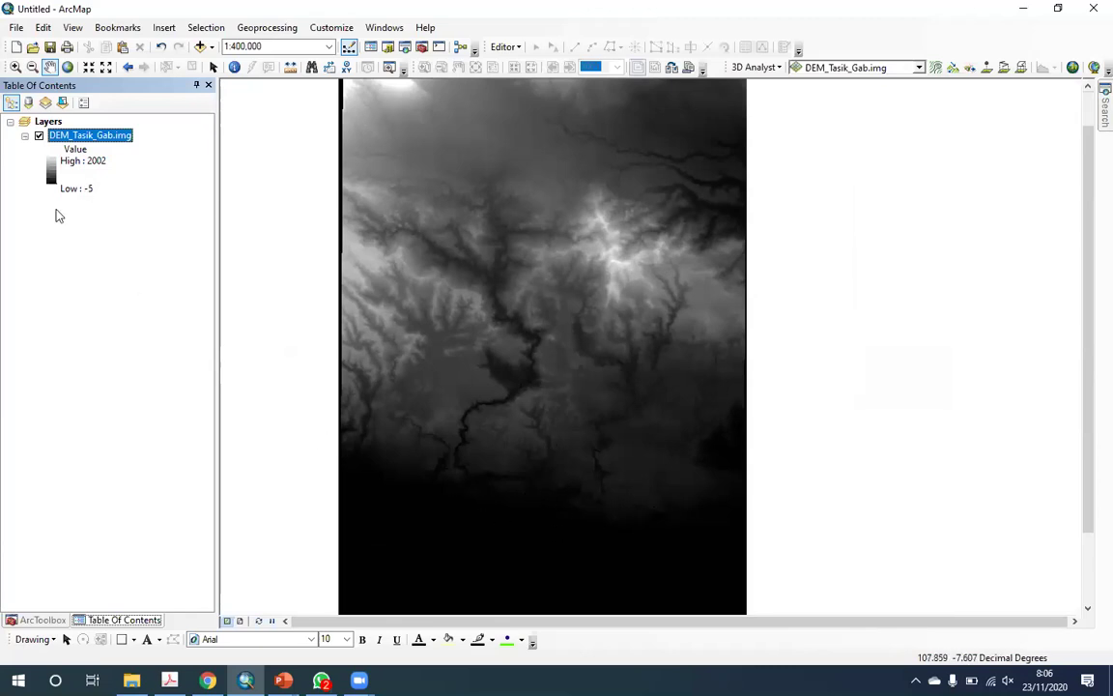
- Switch the symbology of the DEM_Tasik_Gab.img layer to Classified with 10 natural-breaks classes
double_click(95, 143)
click(561, 179)
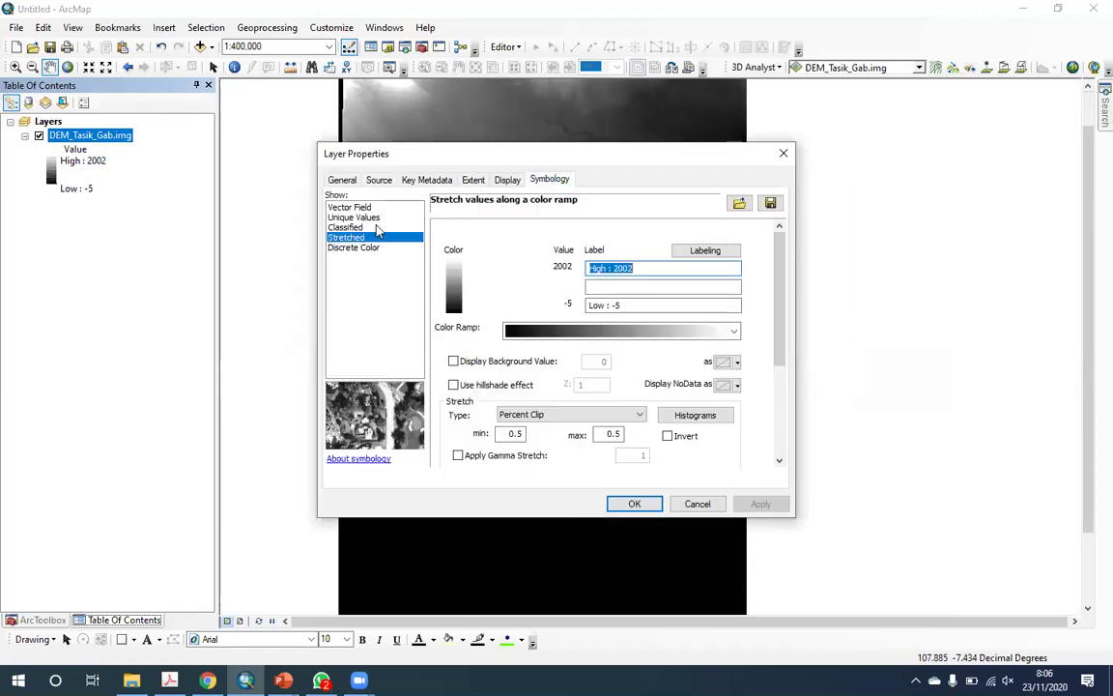
key(Up)
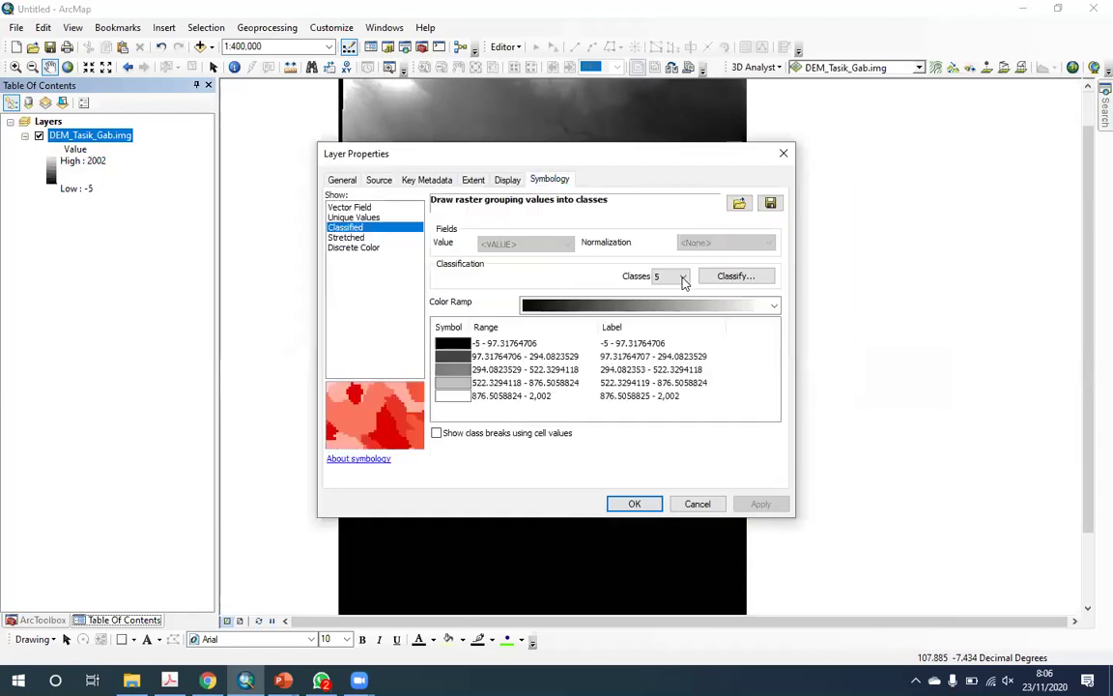
click(683, 279)
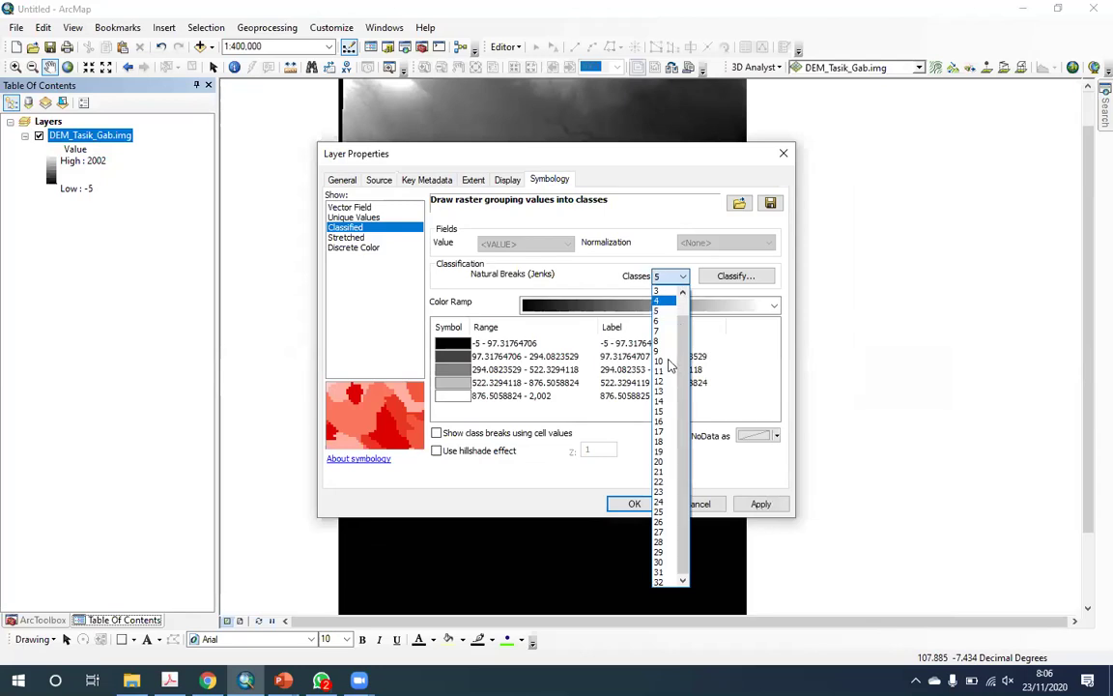
click(669, 364)
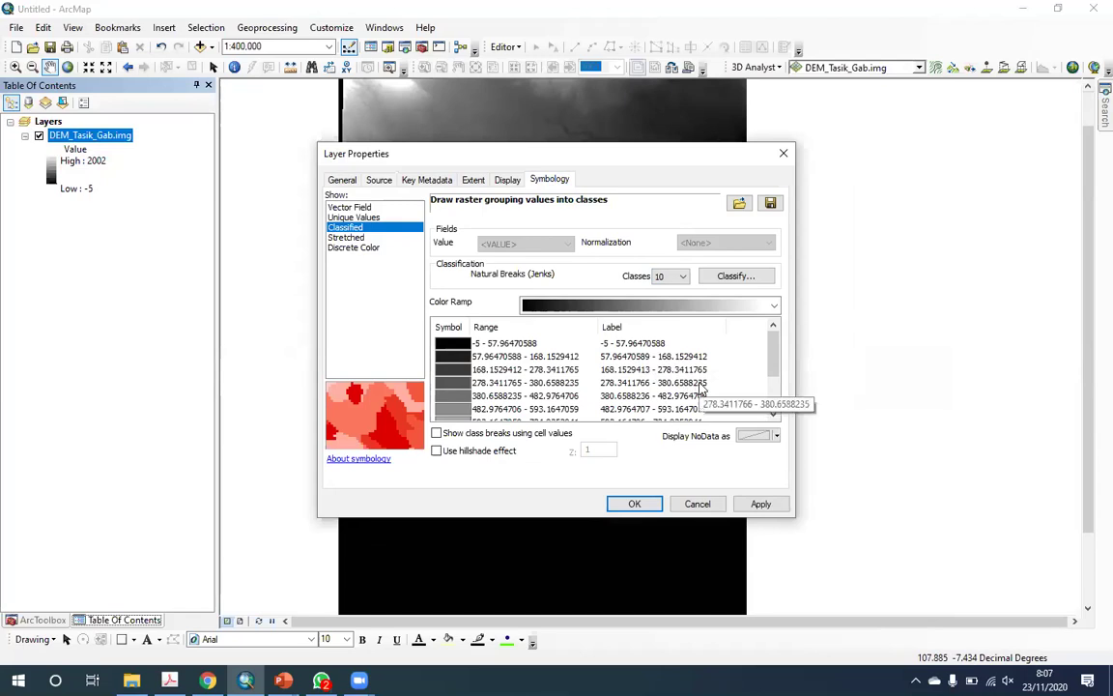
- Format the class labels as numeric values rounded to four significant digits
right_click(651, 334)
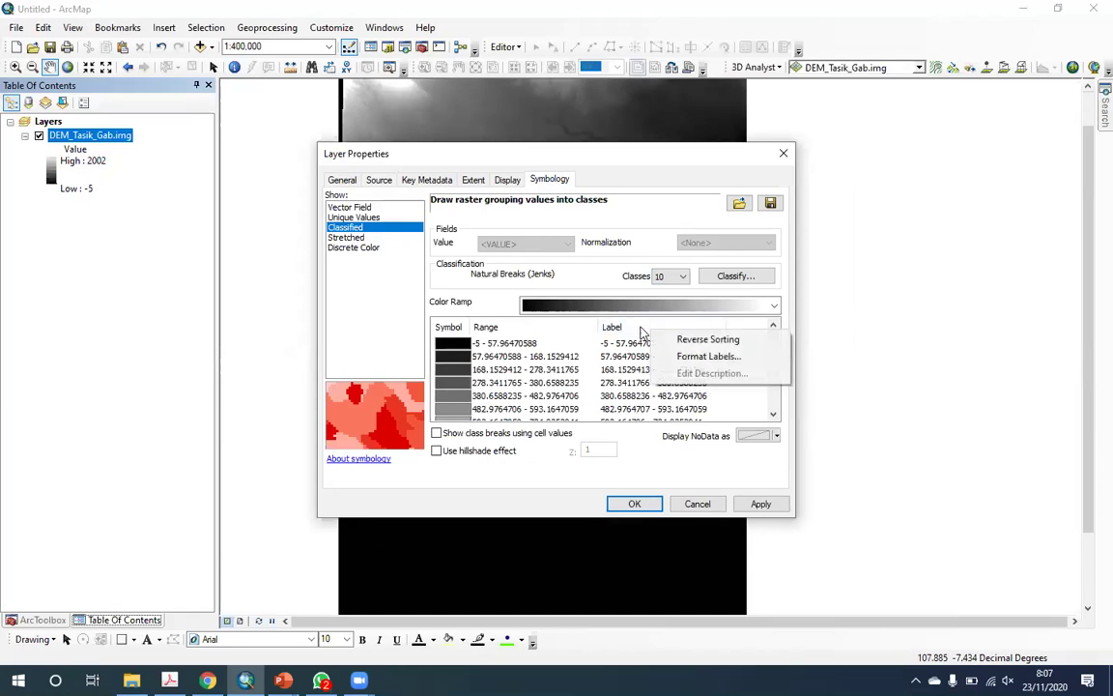
click(634, 330)
click(643, 329)
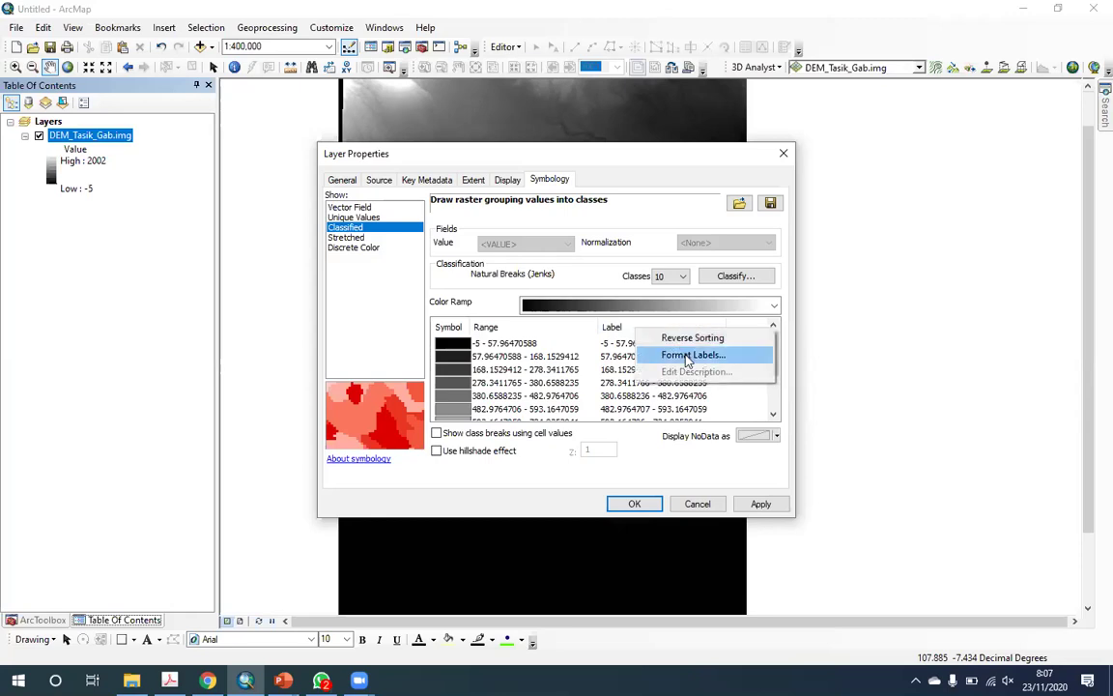
click(691, 357)
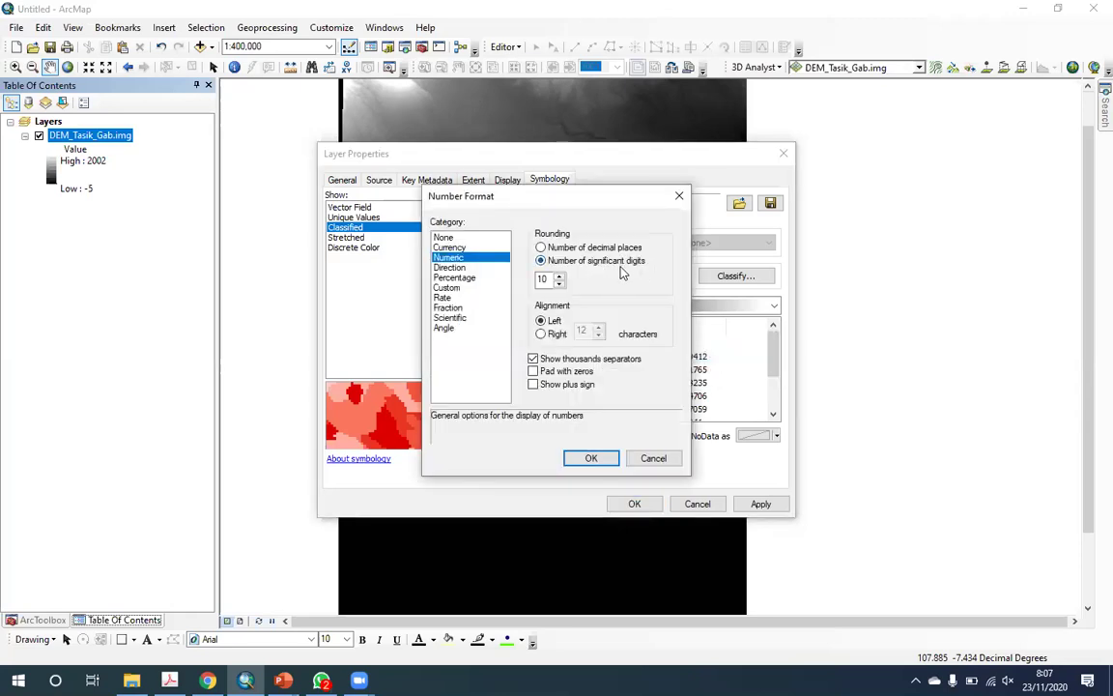
double_click(547, 279)
click(604, 459)
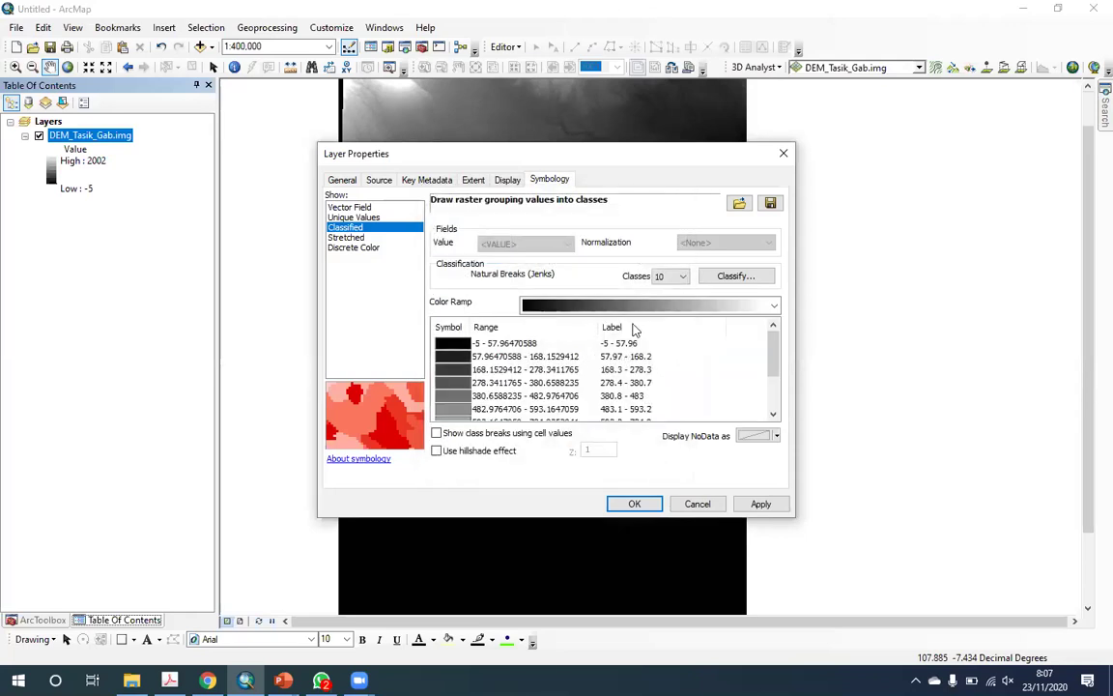
- Give the elevation classes the blue-to-yellow-to-red color ramp, enable the hillshade effect, and confirm the layer's symbology
click(570, 308)
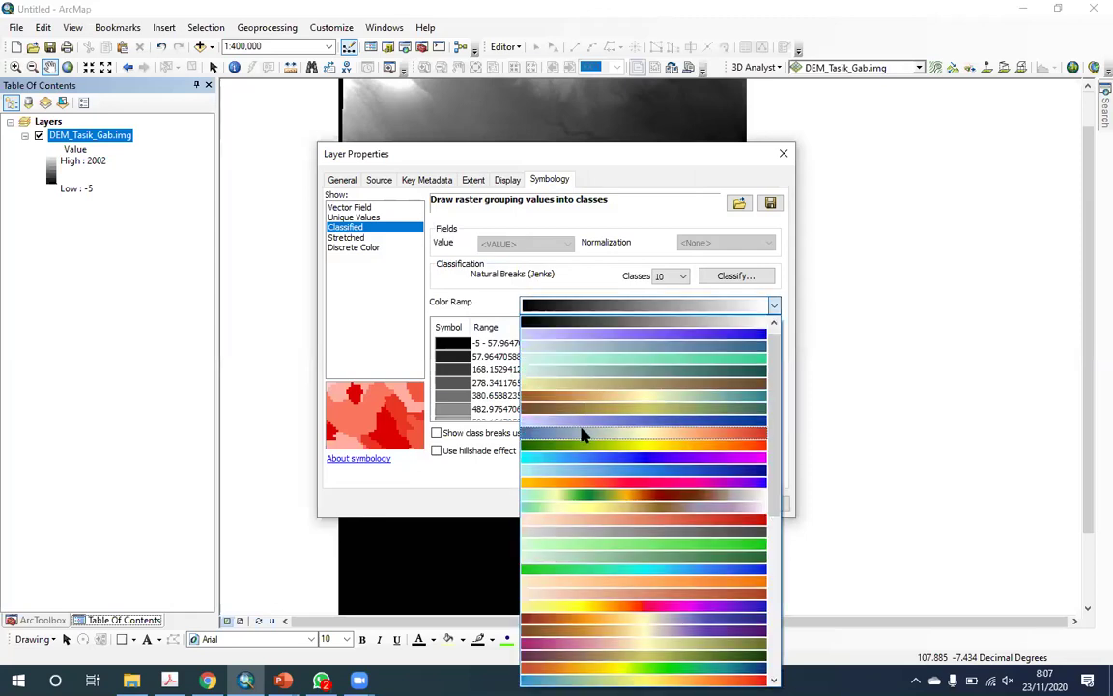
click(582, 435)
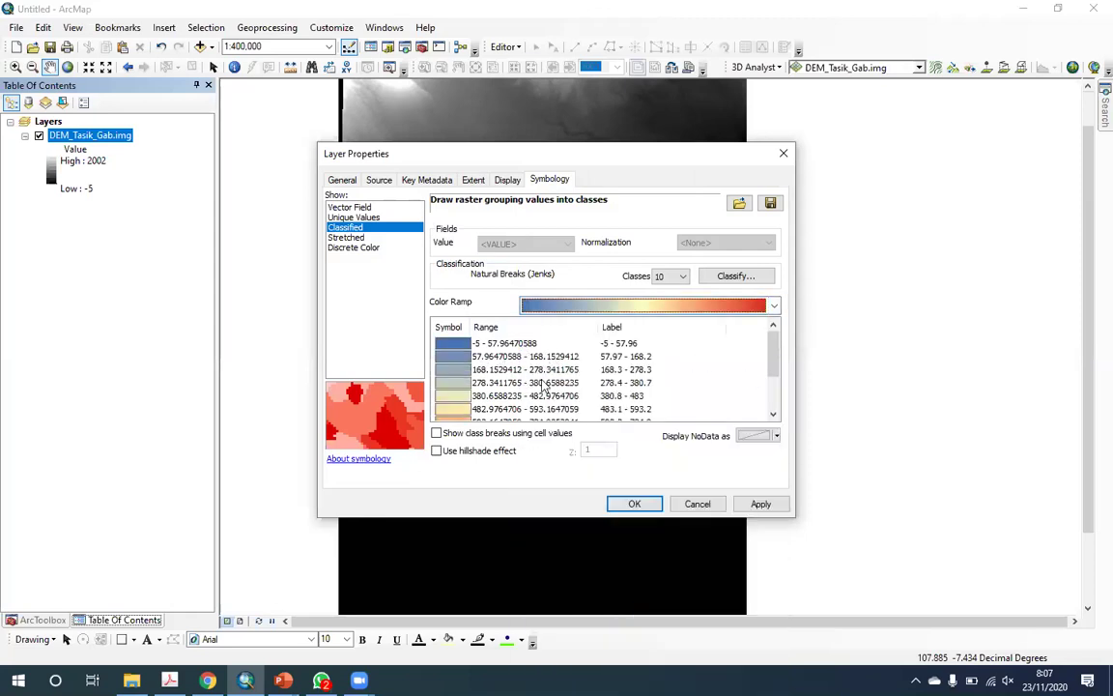
click(510, 452)
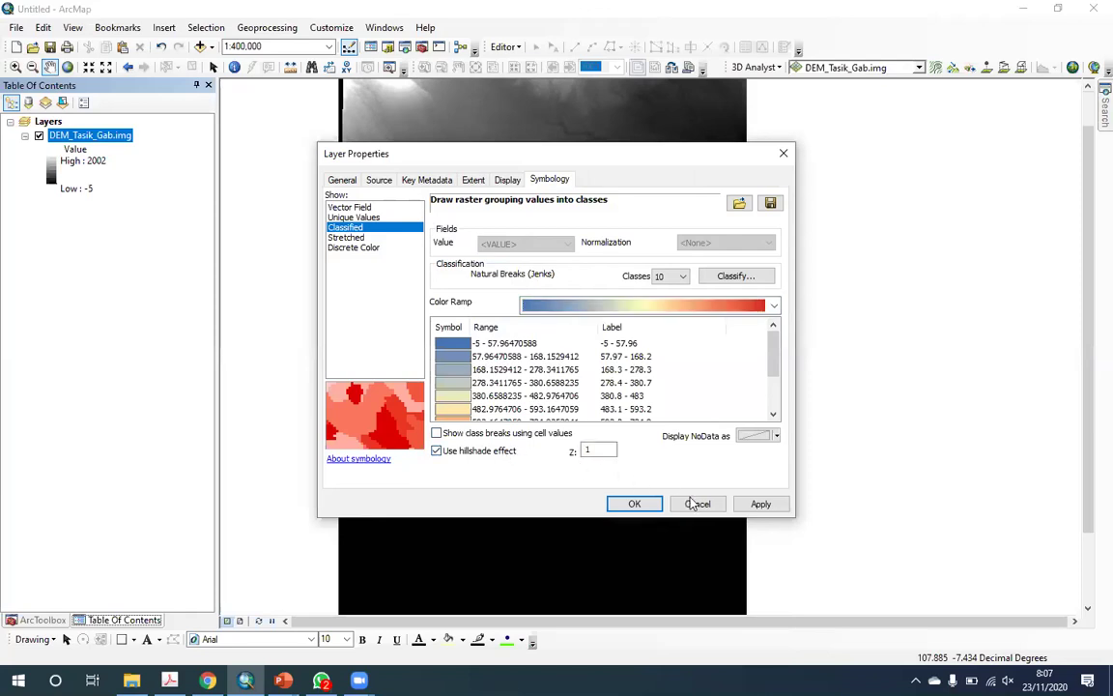
click(762, 504)
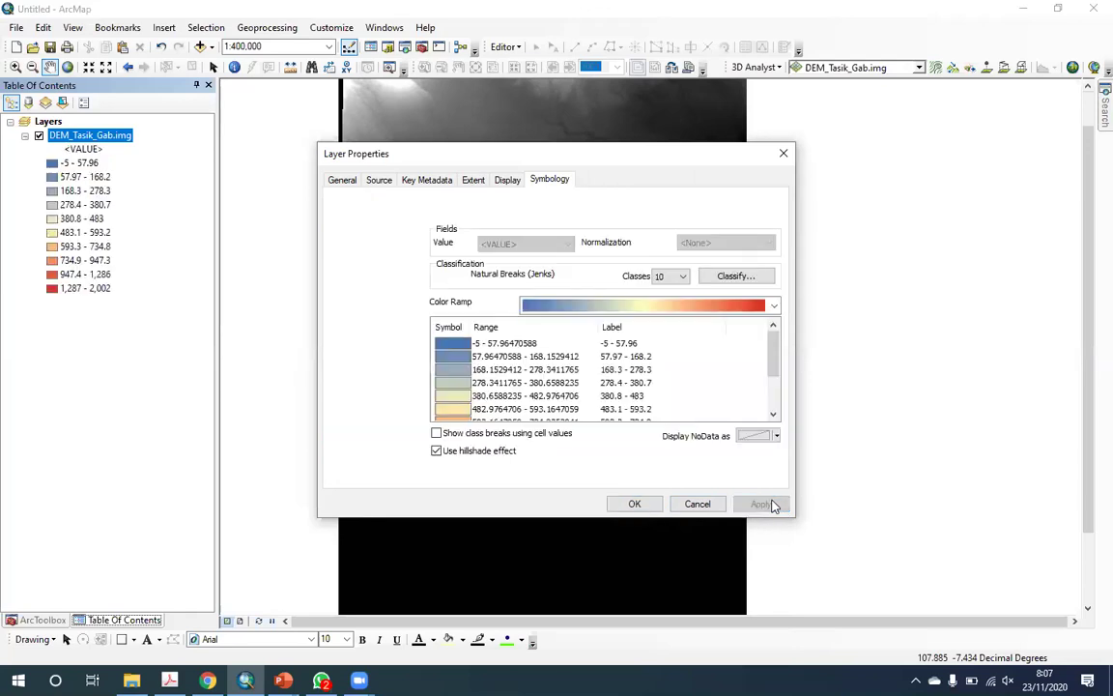
click(647, 507)
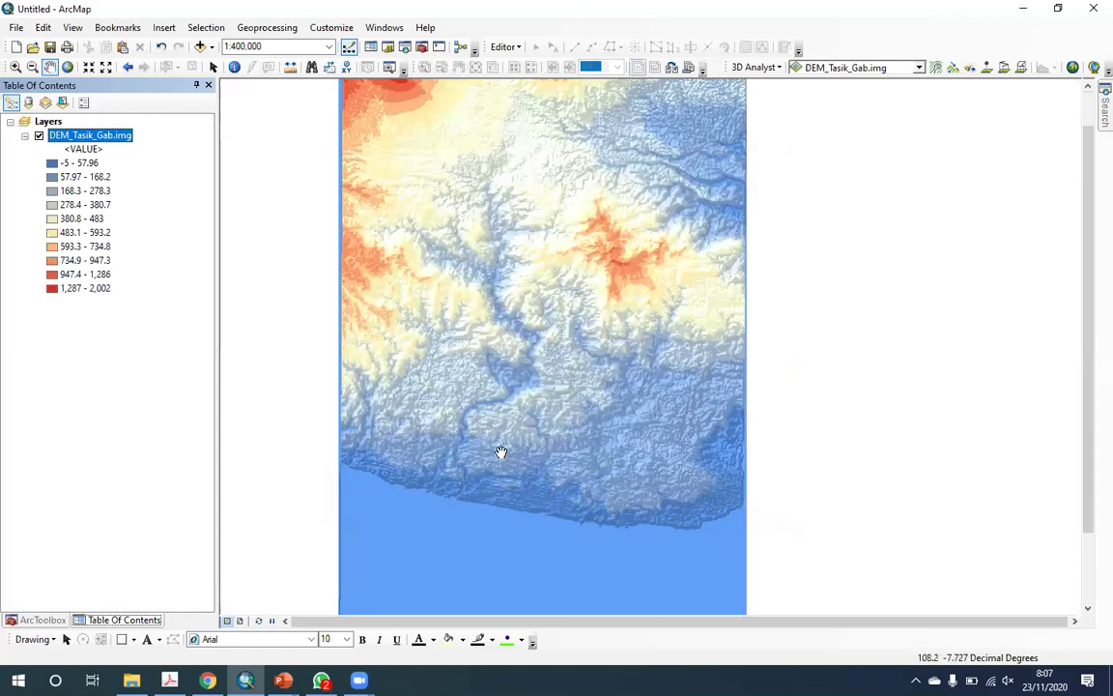
- Examine the classified, hillshaded terrain around the river valley and the southern coast at several map scales
scroll(500, 452, down, 1)
scroll(498, 444, down, 1)
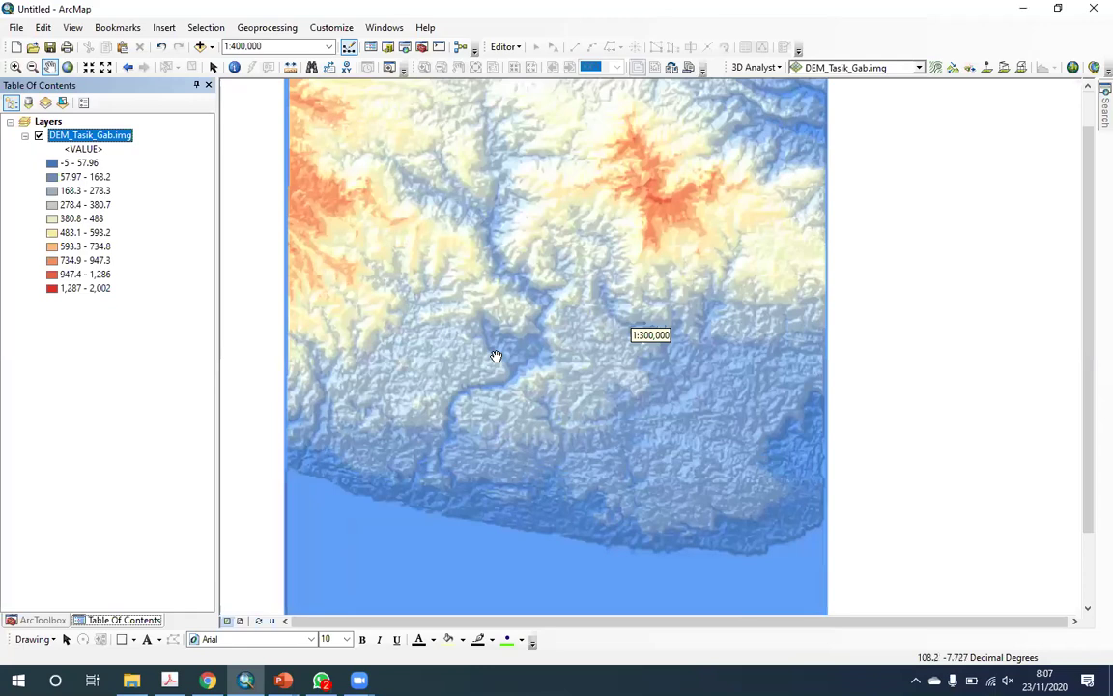
scroll(494, 377, down, 1)
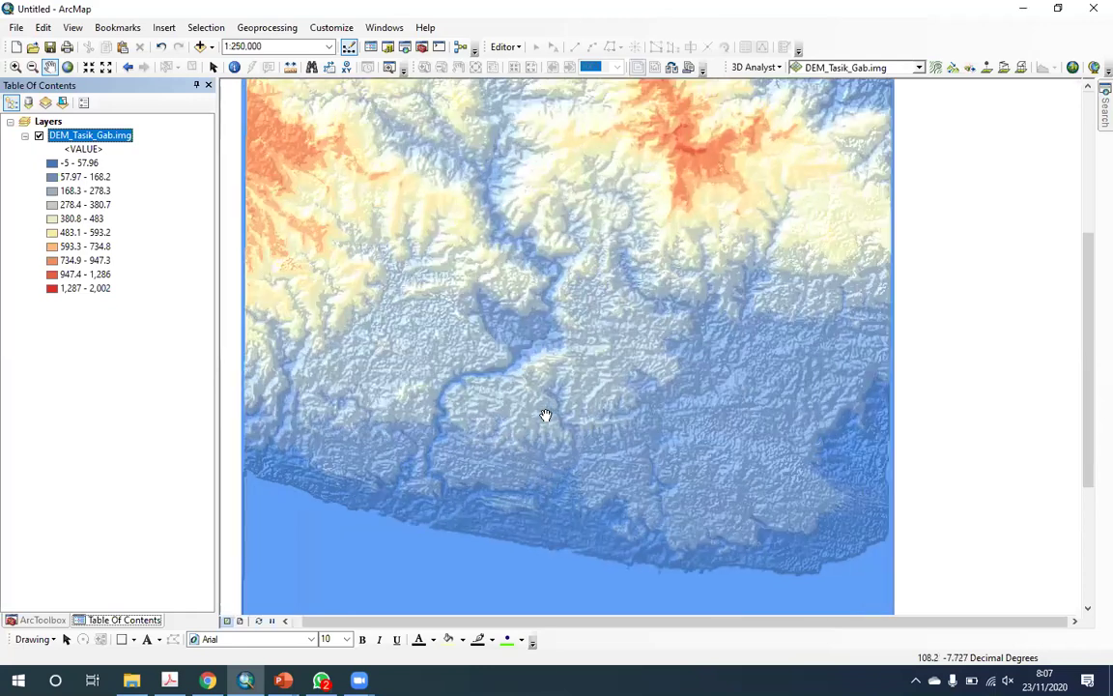
scroll(579, 358, down, 3)
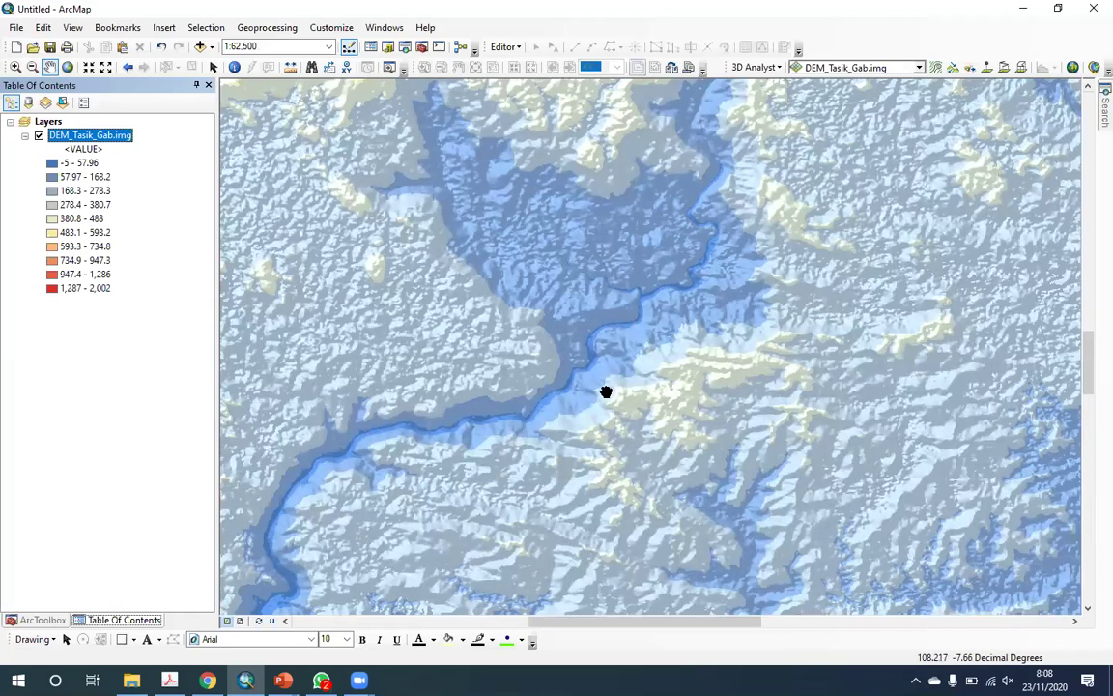
scroll(606, 392, up, 1)
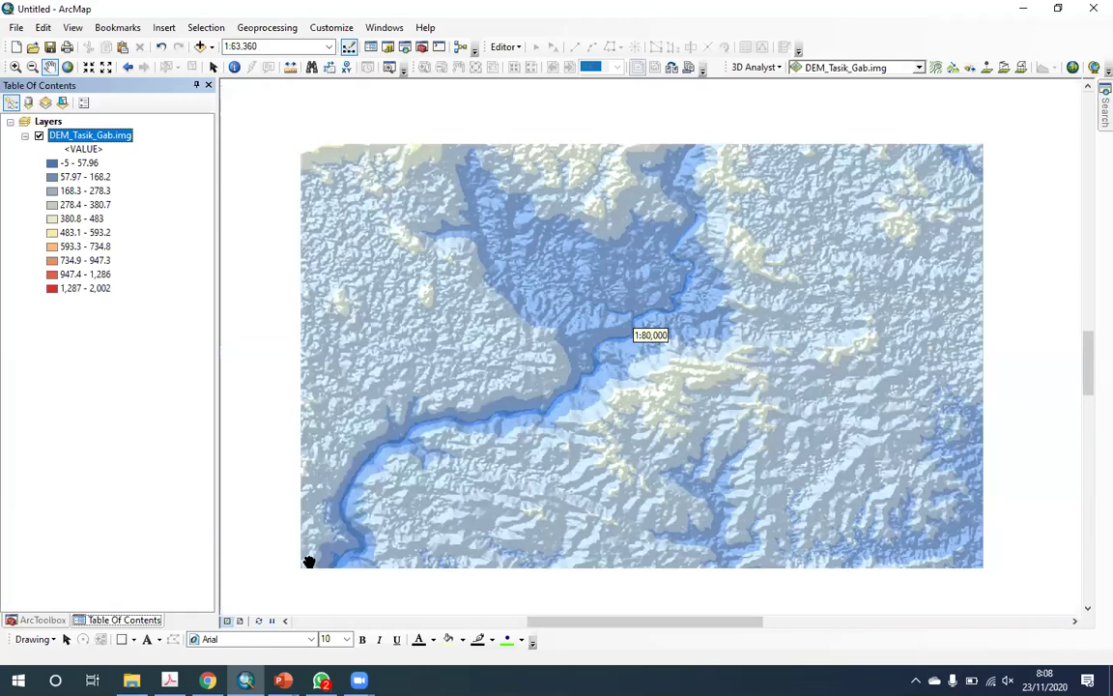
scroll(281, 505, up, 3)
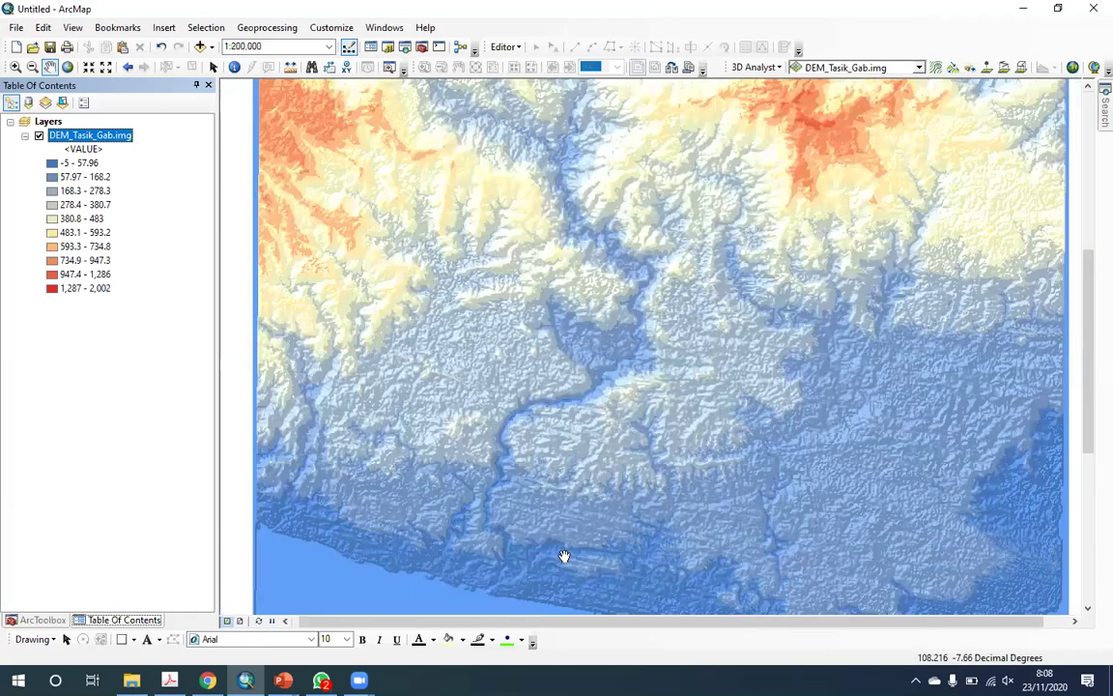
drag(417, 419, 503, 404)
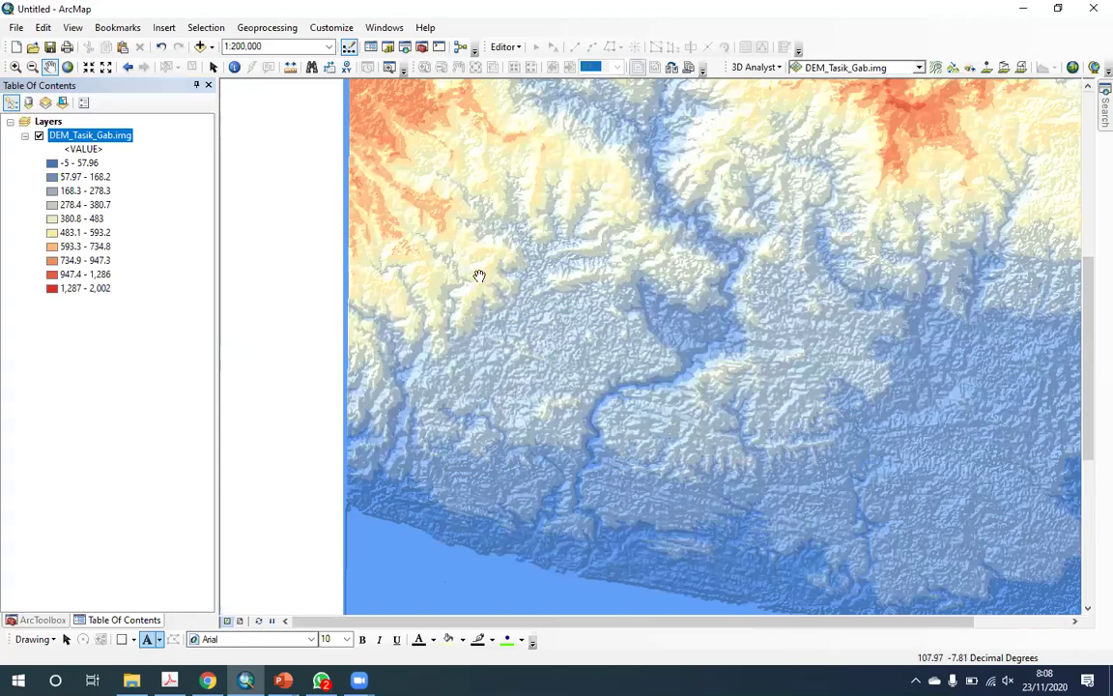
- Look over the DEM terrain from the southern coast to the northern highlands, ending with the full raster extent
key(Up)
key(Left)
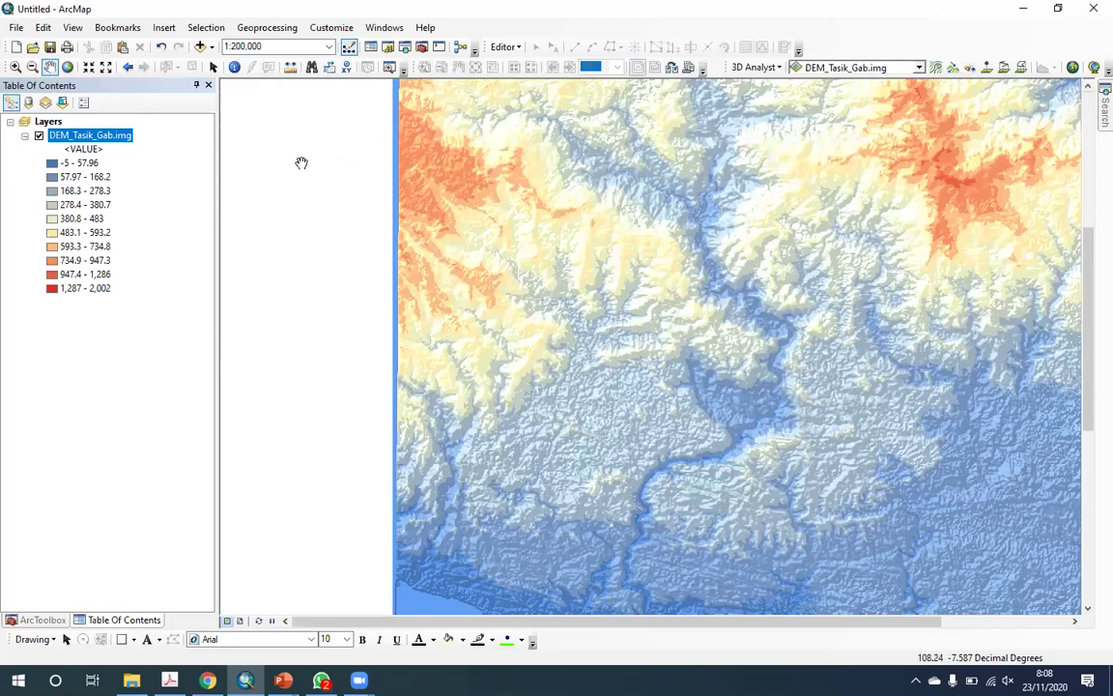
drag(783, 97, 678, 155)
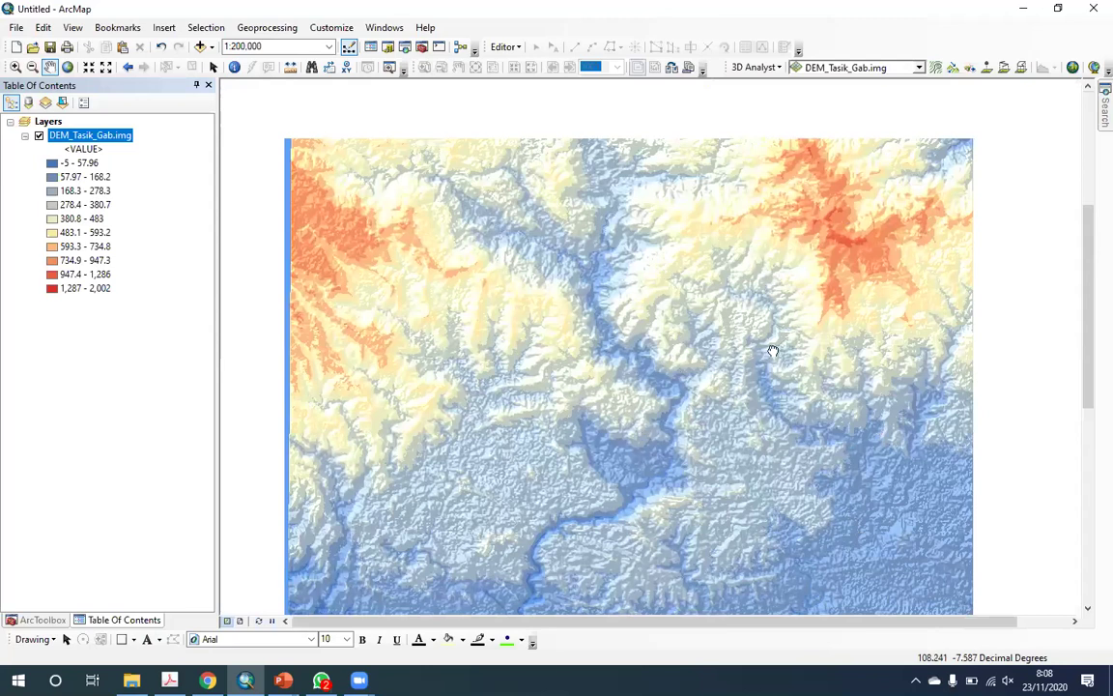
drag(694, 314, 773, 350)
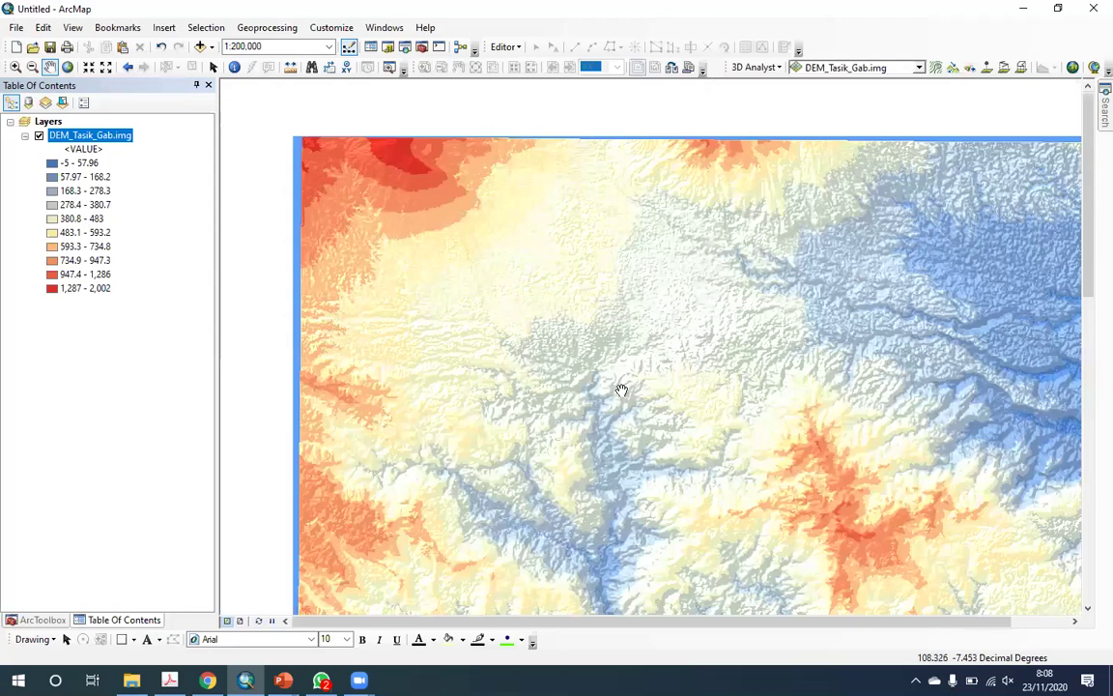
scroll(725, 304, up, 1)
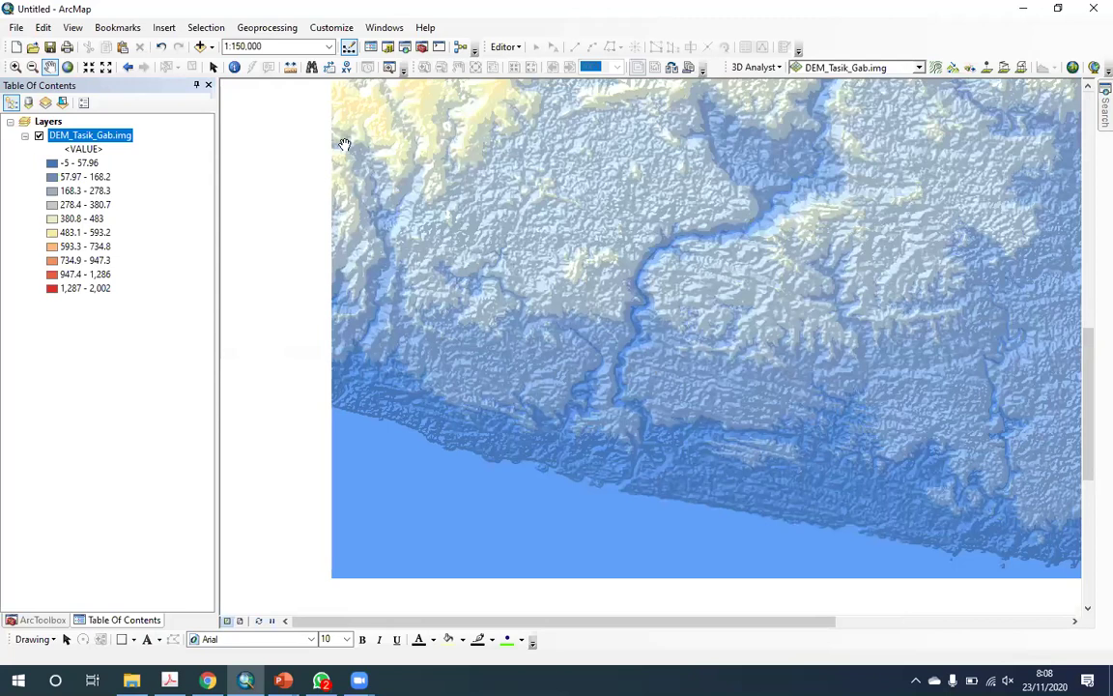
scroll(344, 144, down, 4)
click(210, 47)
click(866, 622)
click(916, 680)
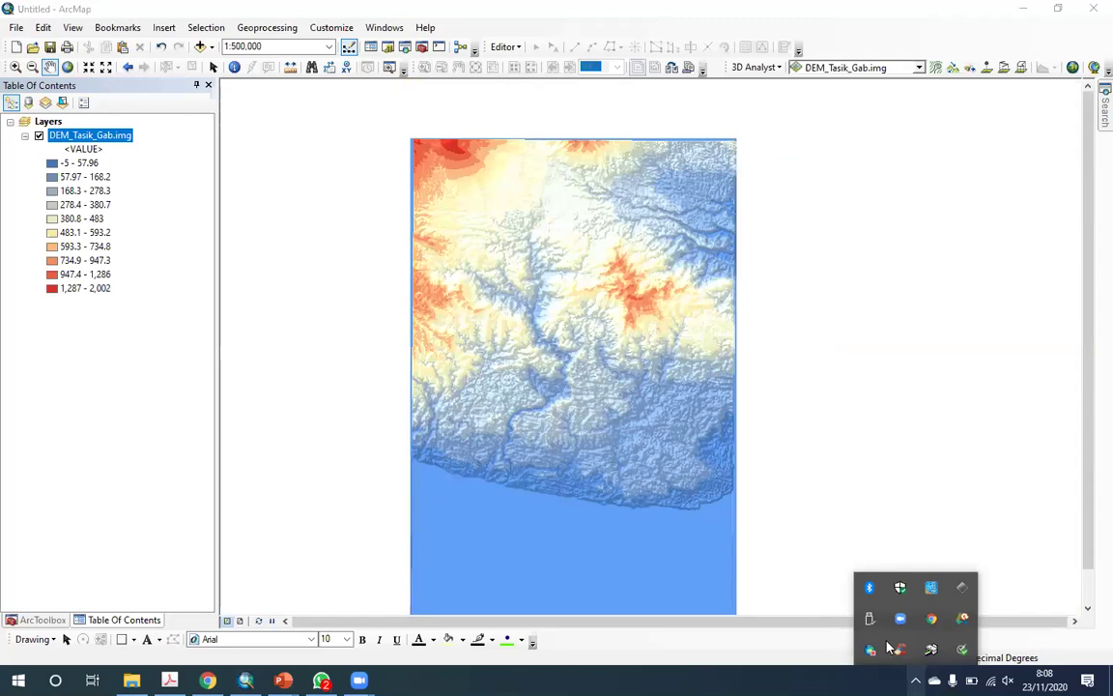
right_click(899, 586)
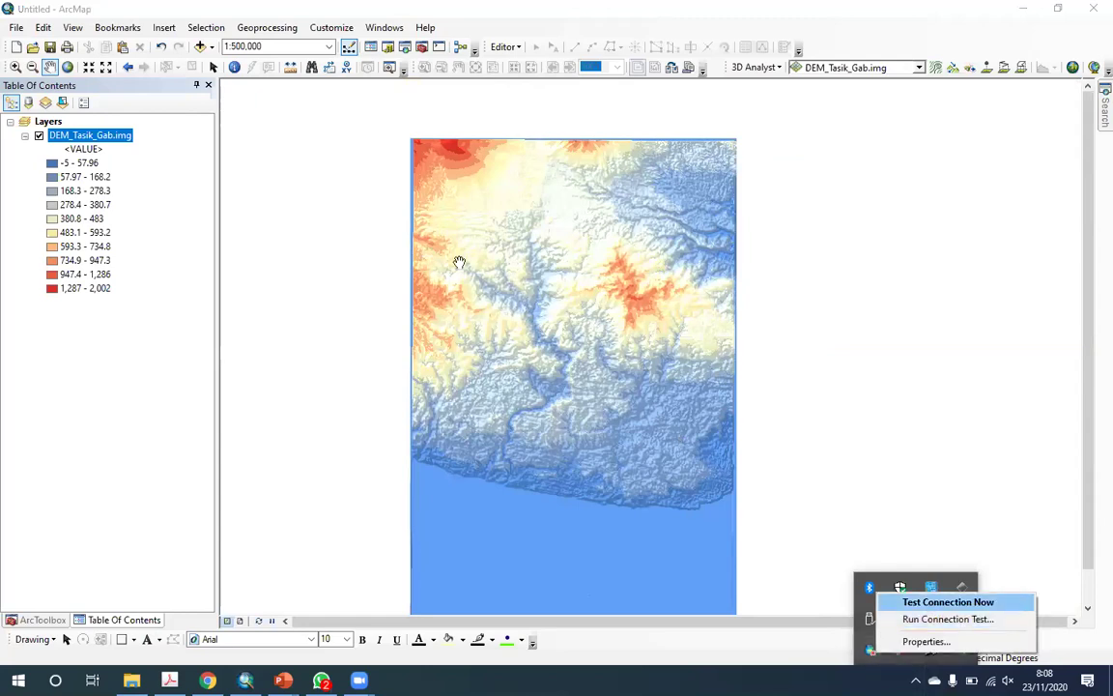
key(Escape)
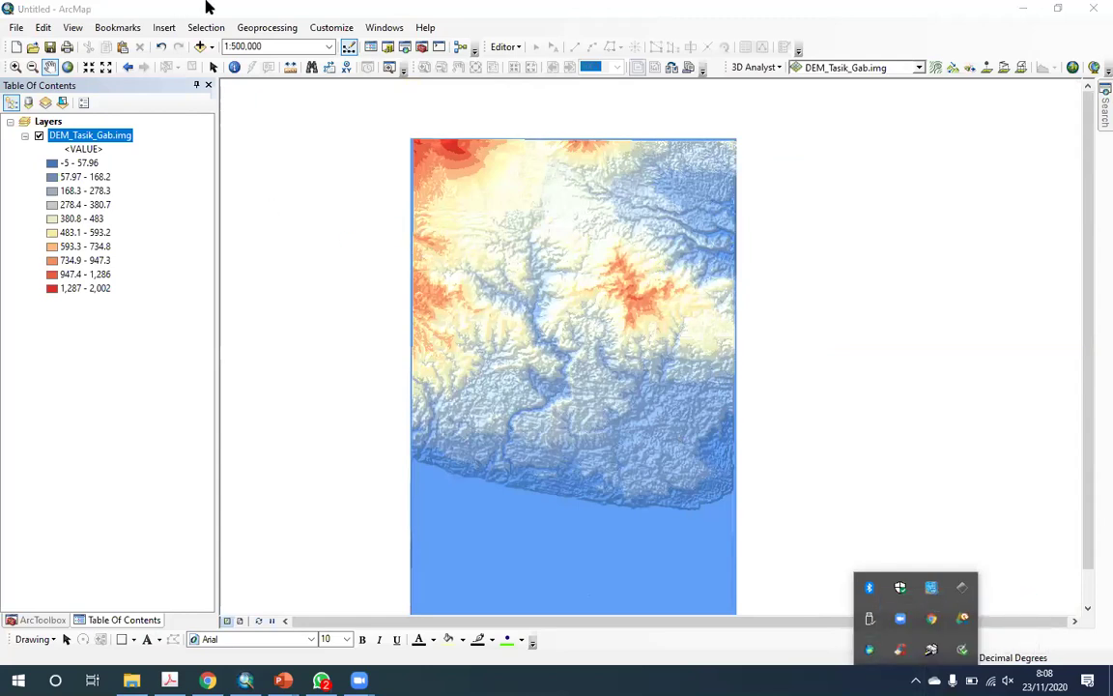
- Add the Imagery basemap to the map
click(213, 49)
click(213, 49)
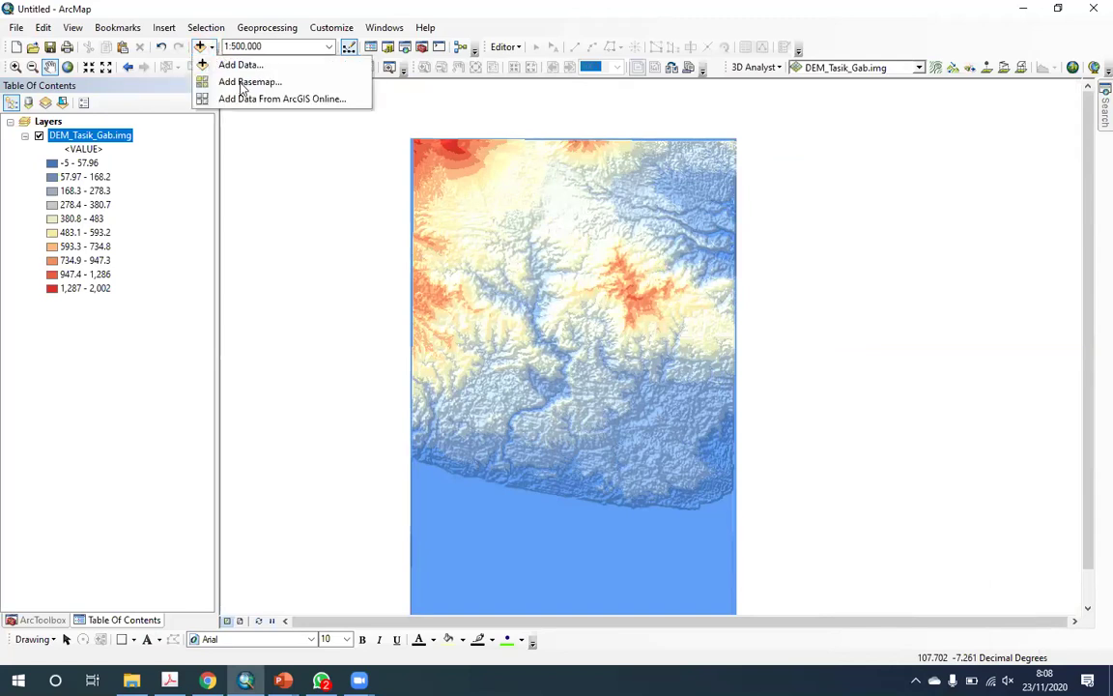
click(244, 83)
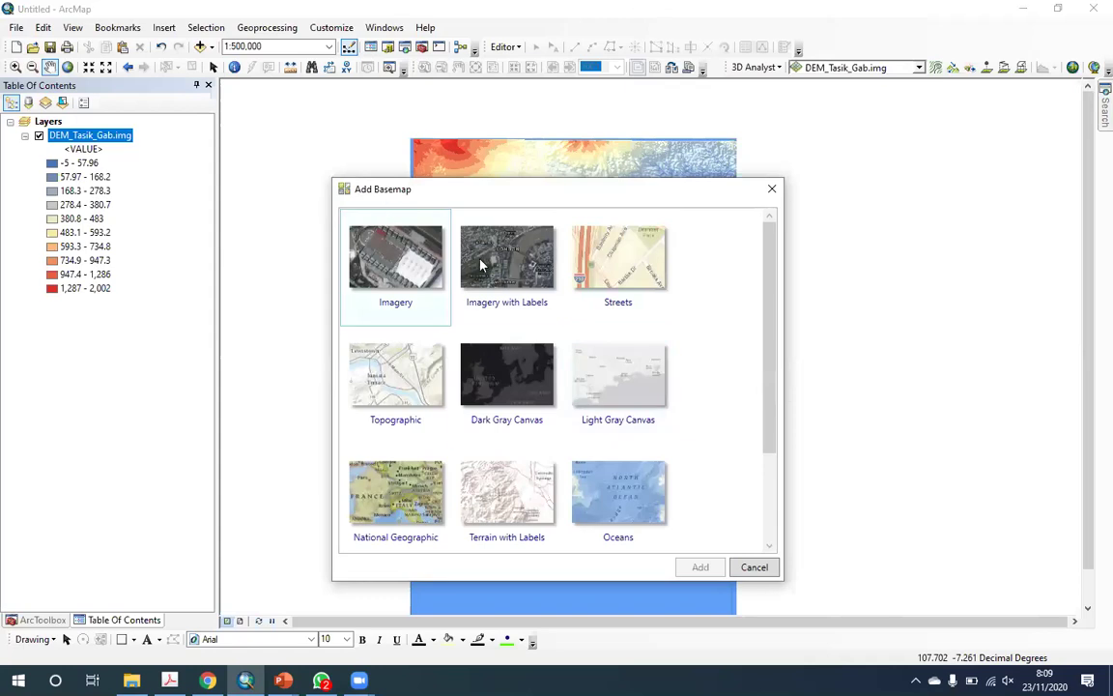
click(434, 239)
click(703, 569)
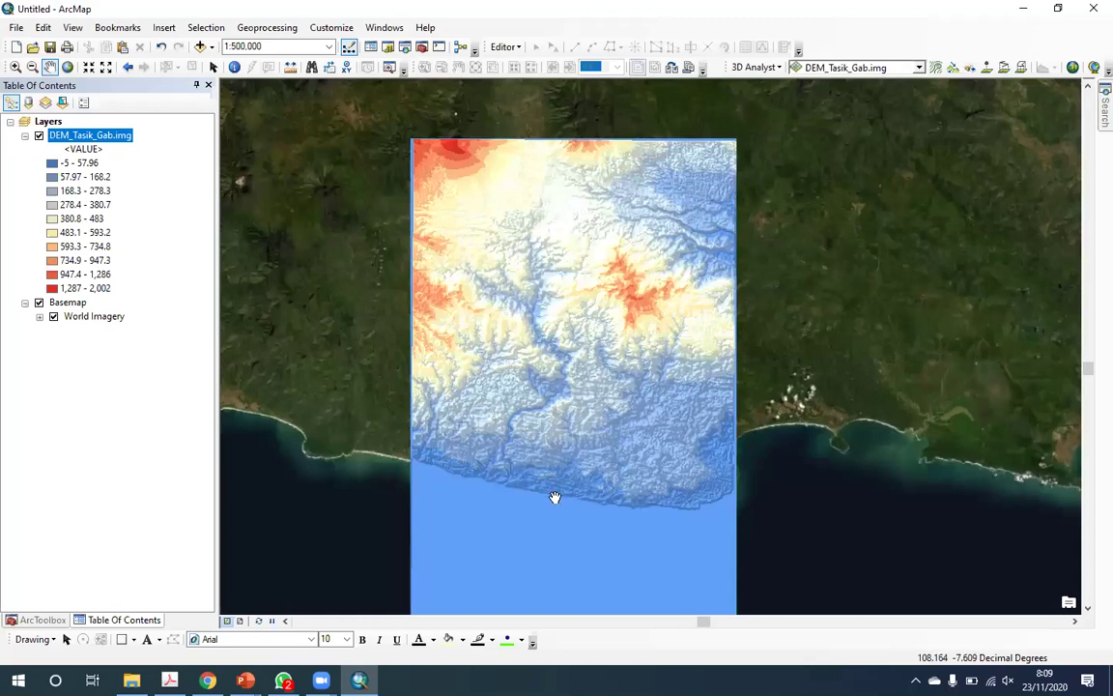
- Hide the DEM_Tasik_Gab.img layer and inspect the satellite imagery of the river near the southern coast
click(39, 136)
scroll(641, 507, up, 3)
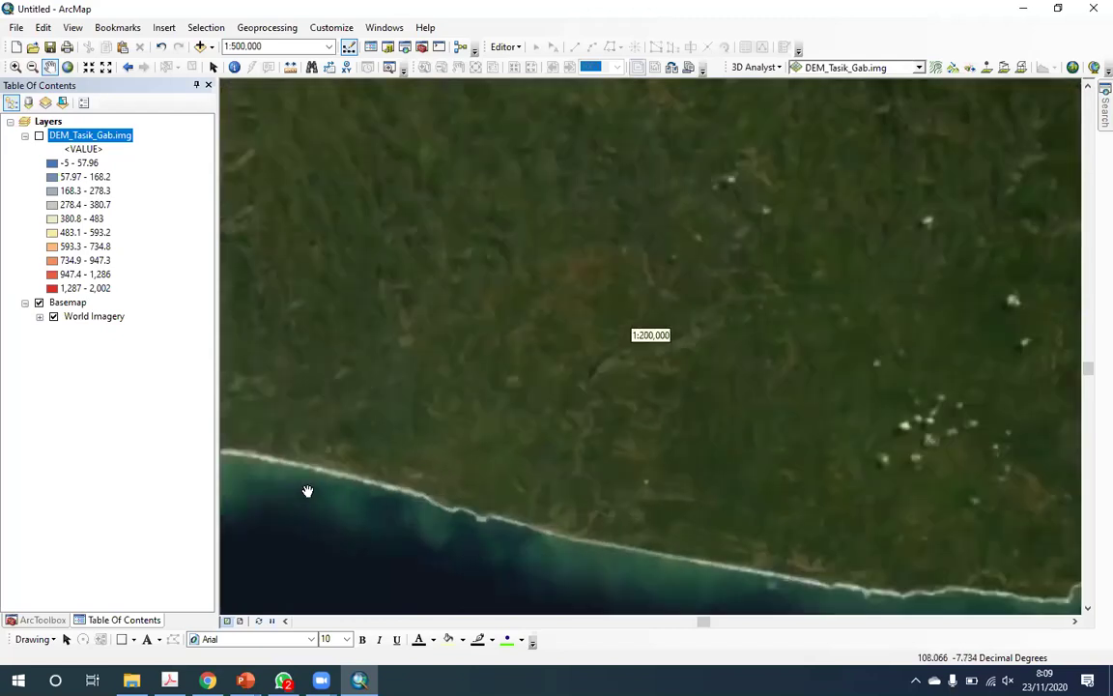
scroll(640, 245, up, 2)
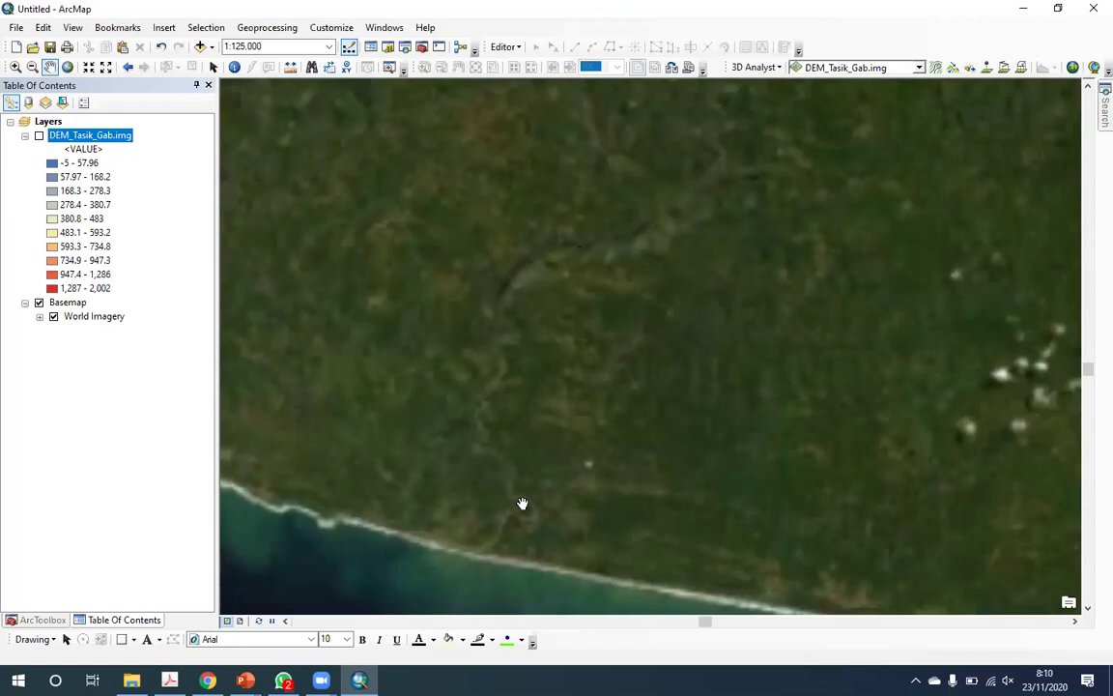
- Turn off the Basemap group, show the DEM_Tasik_Gab.img layer again and frame its central river valley
click(38, 137)
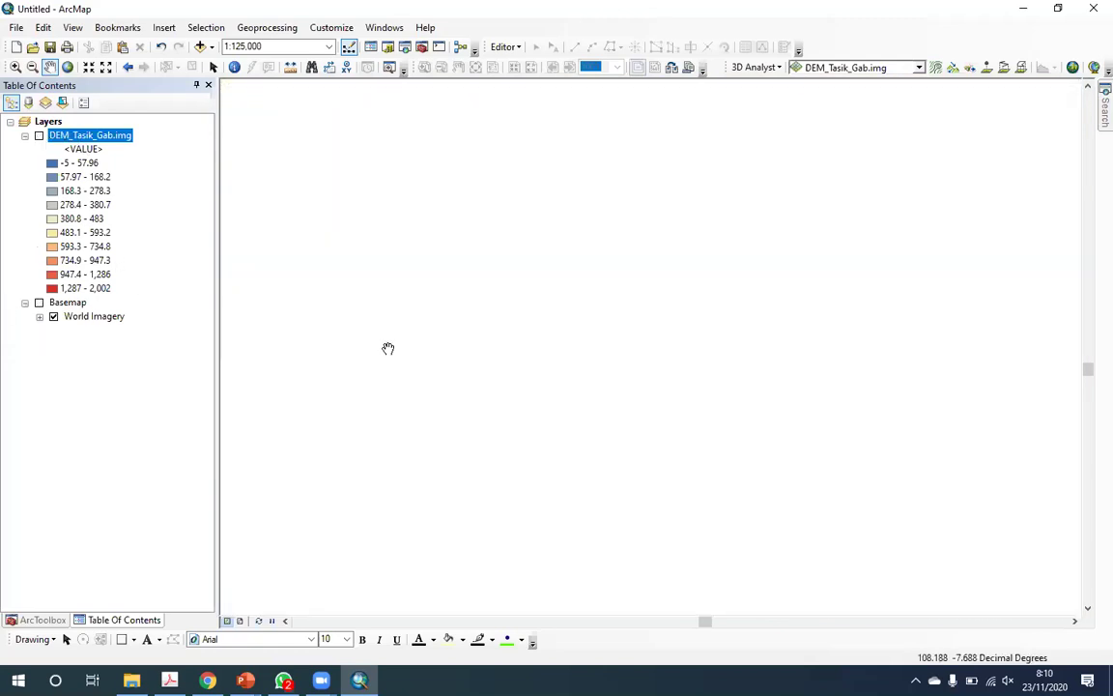
ctrl+click(38, 302)
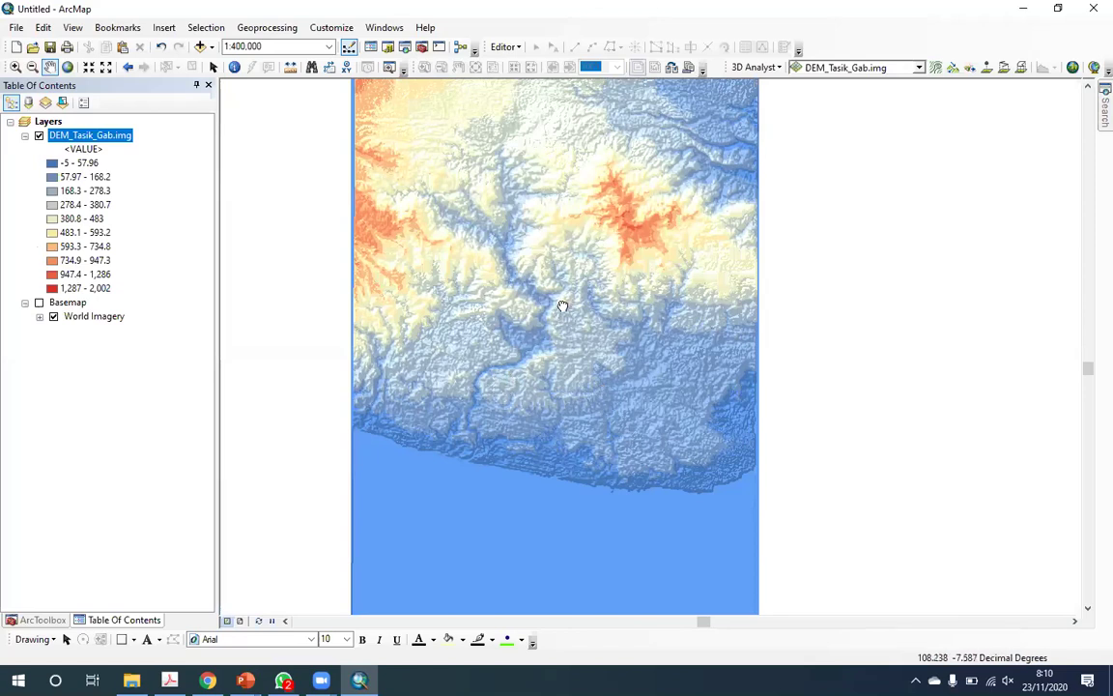
drag(530, 334, 443, 371)
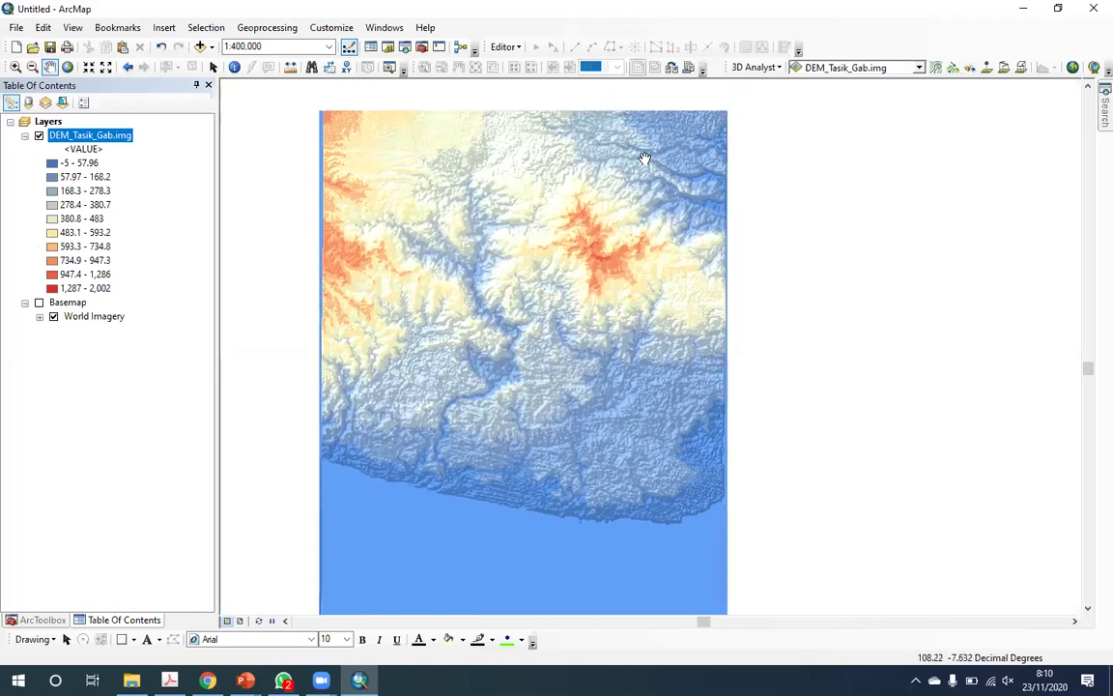
scroll(638, 160, down, 1)
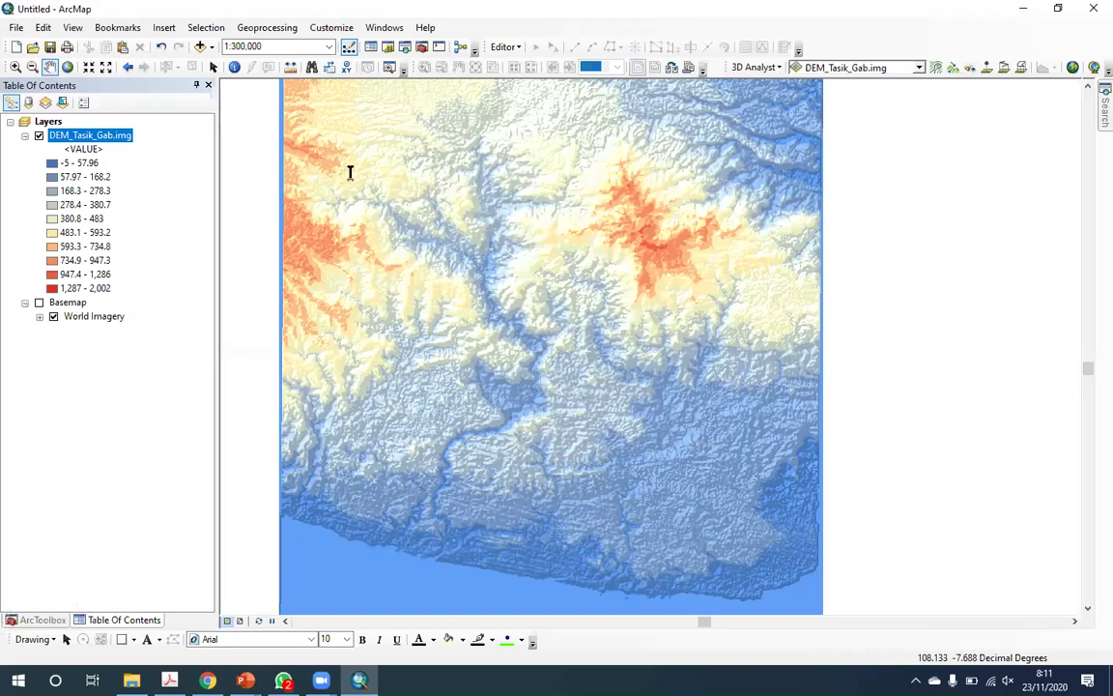
click(145, 67)
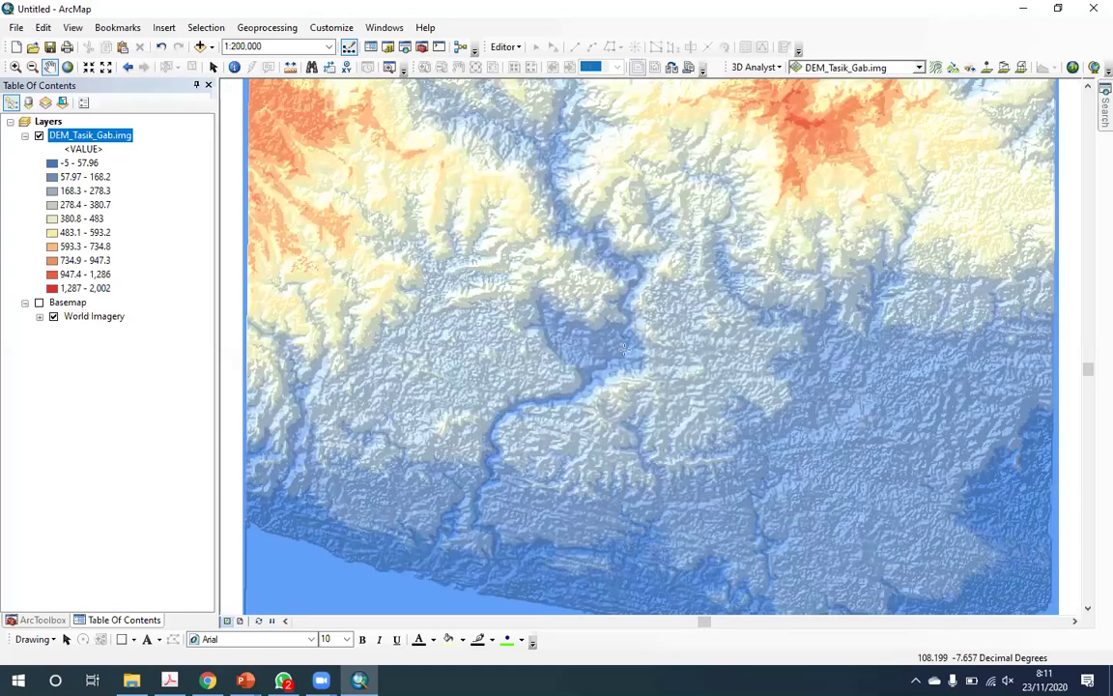
- Switch to the training module PDF in Adobe Acrobat and search it for "delineasi"
key(alt+Tab)
key(ctrl+f)
text(del)
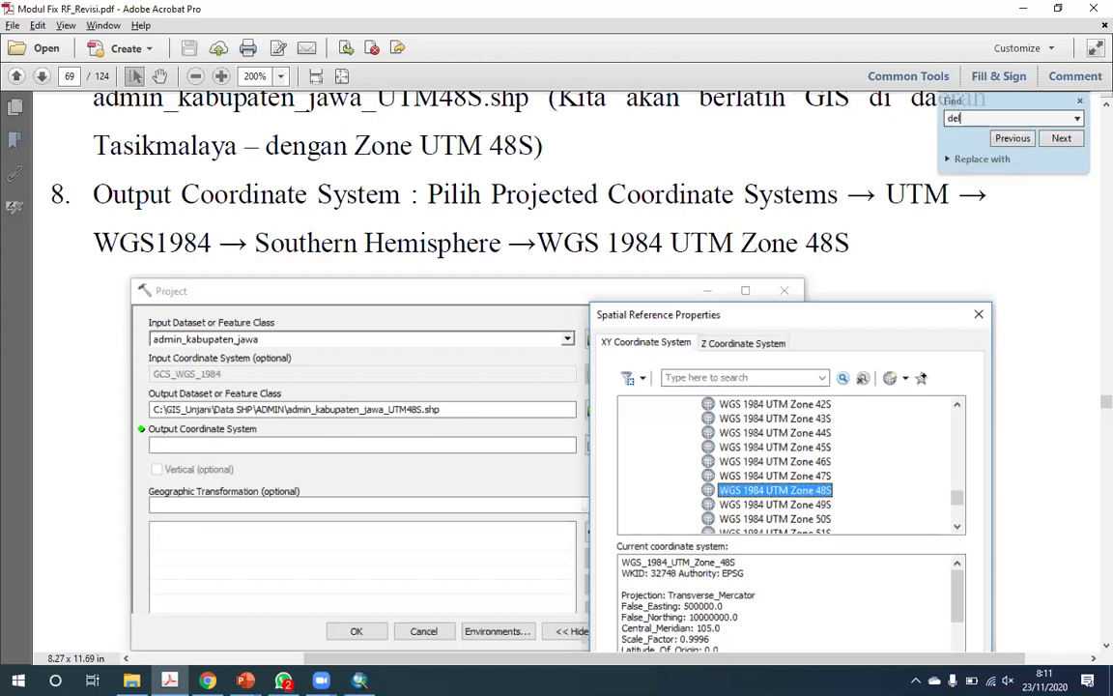
text(ineasi)
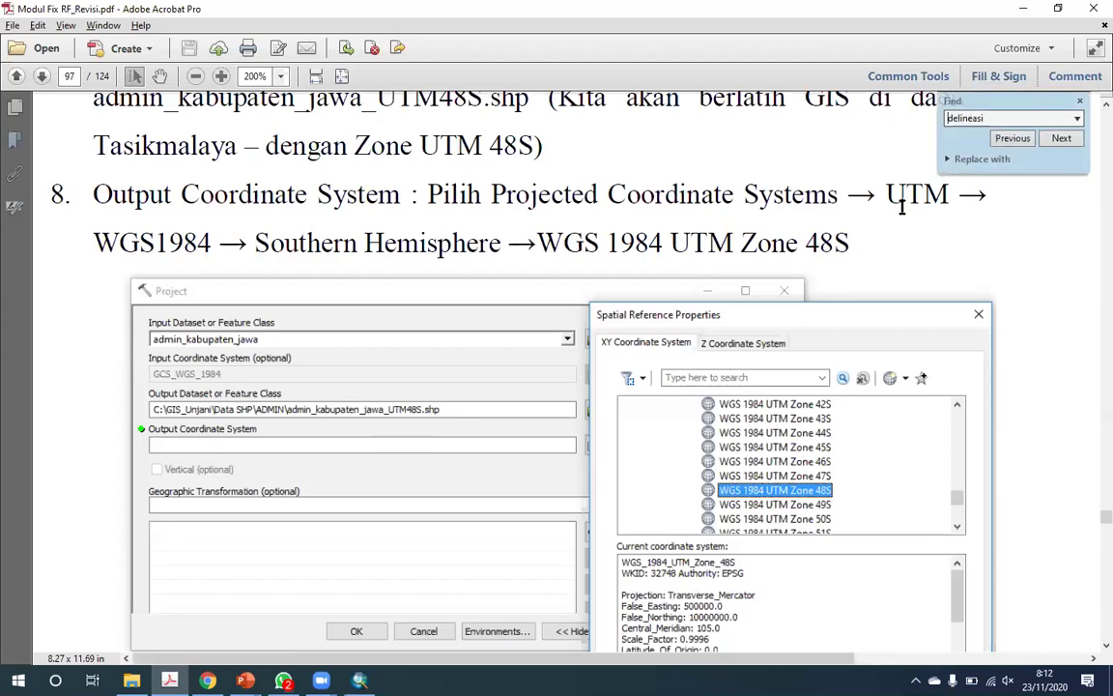
key(Return)
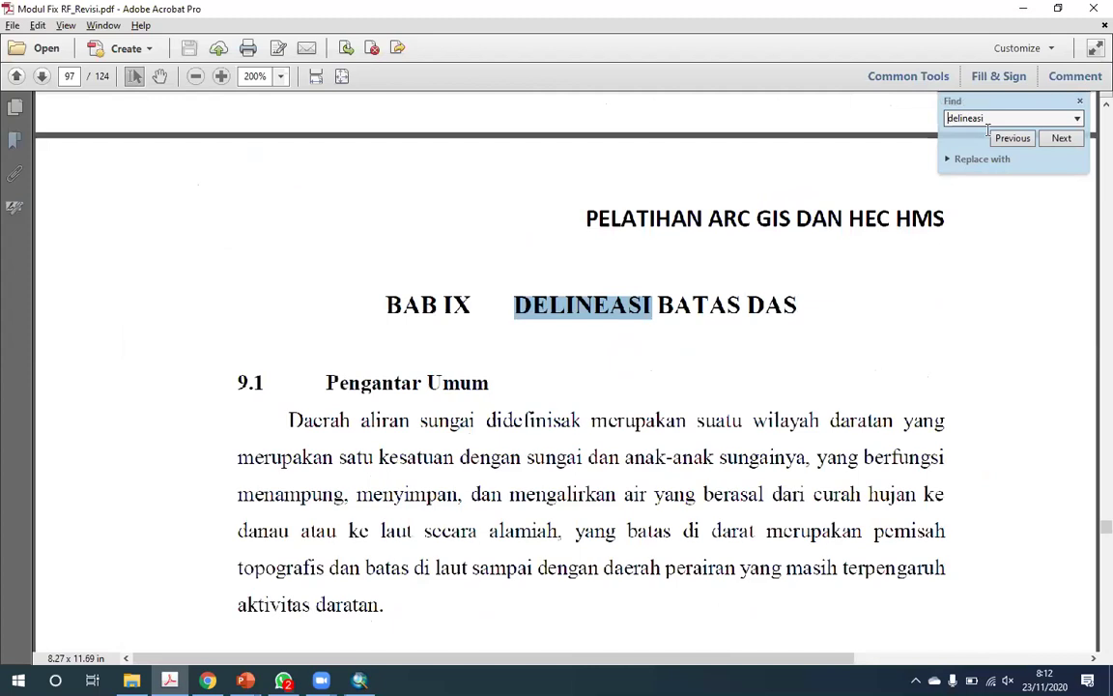
- Read the watershed delineation chapter through to the flow chart of the hydrology model in ArcMap
scroll(505, 394, down, 2)
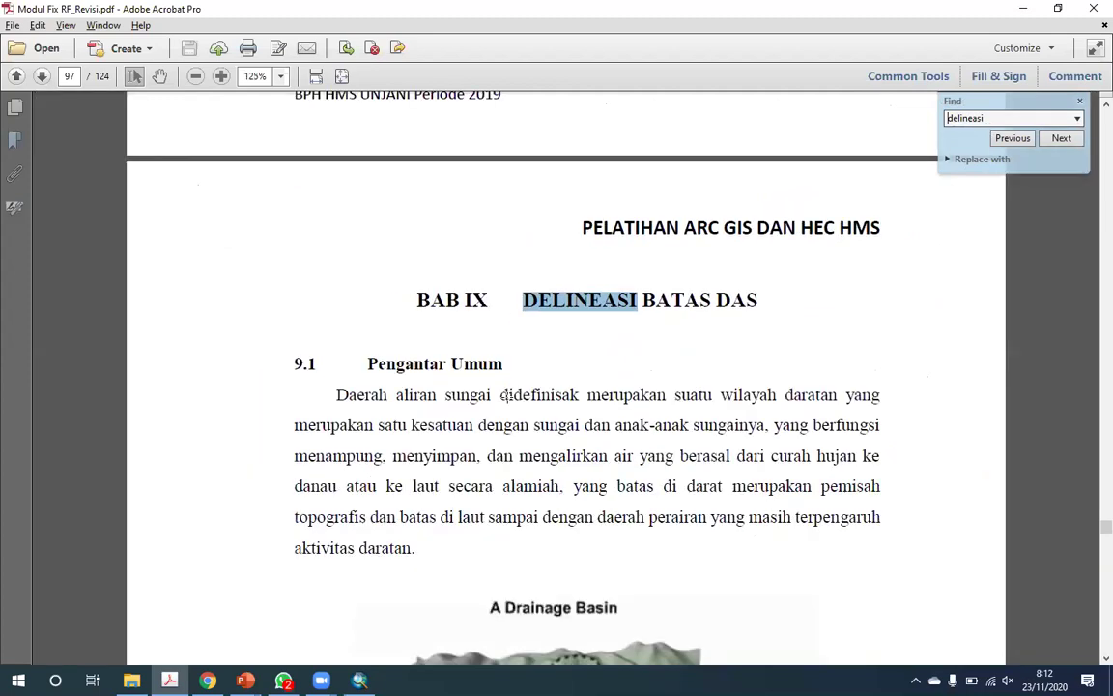
scroll(1088, 387, down, 3)
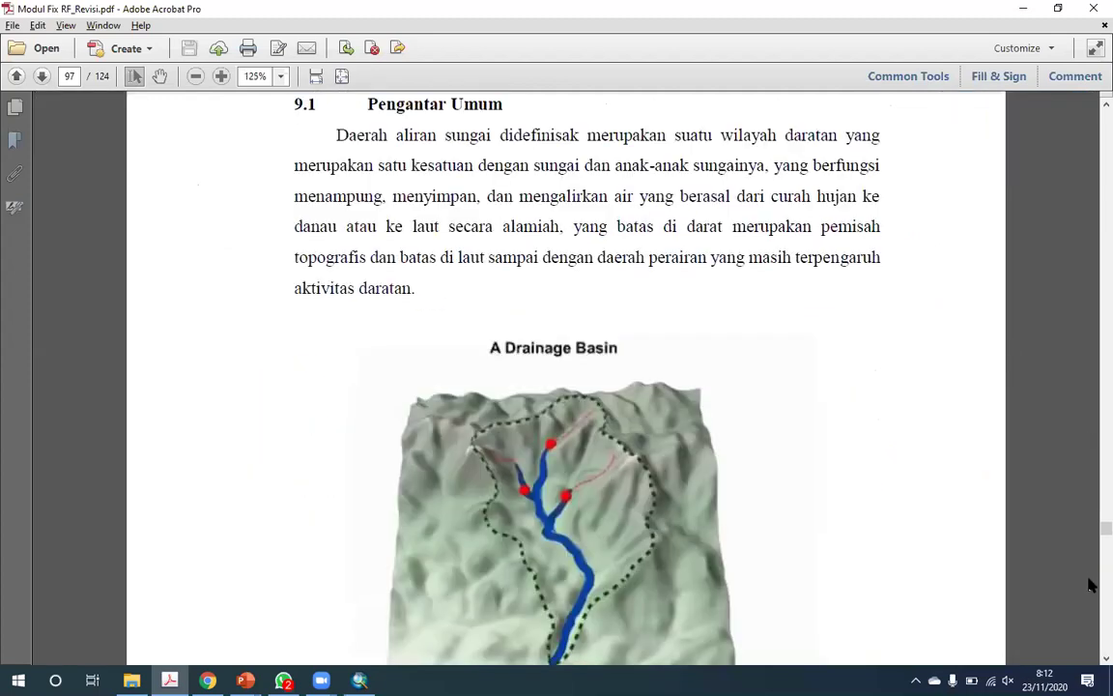
scroll(1072, 580, down, 5)
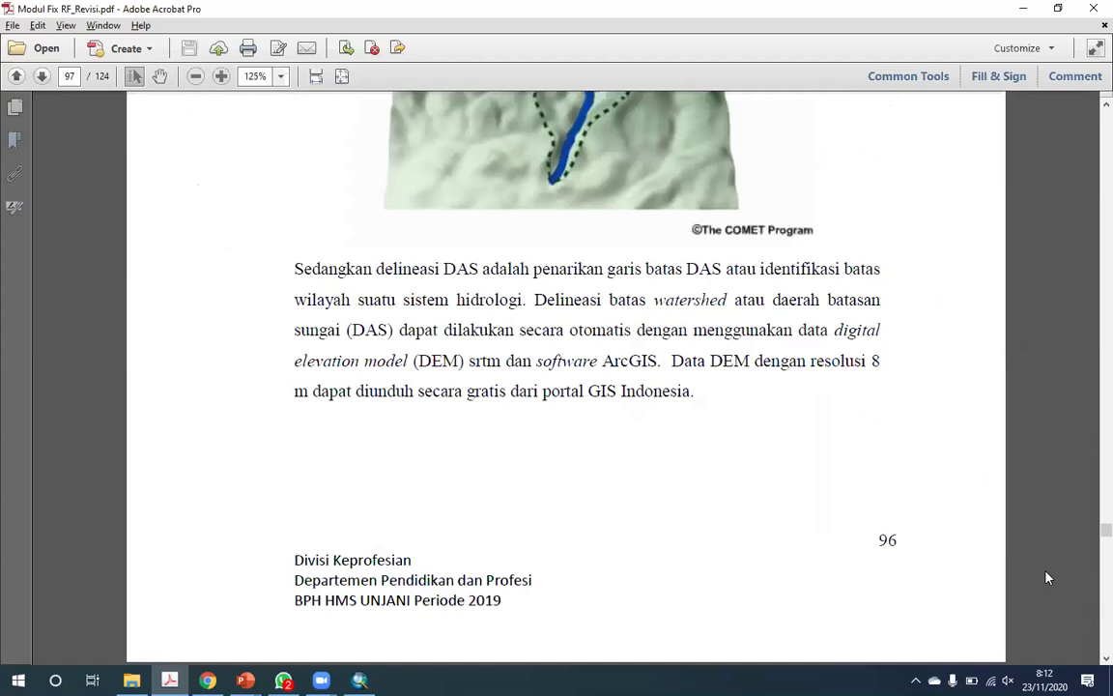
scroll(1047, 574, down, 6)
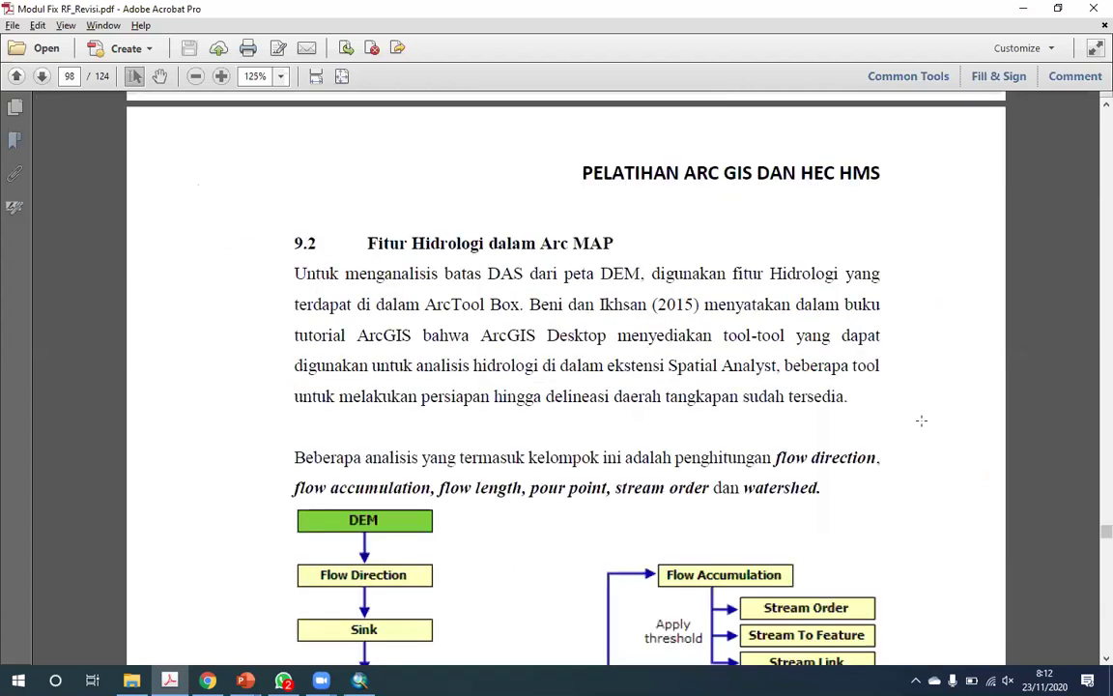
scroll(923, 423, down, 6)
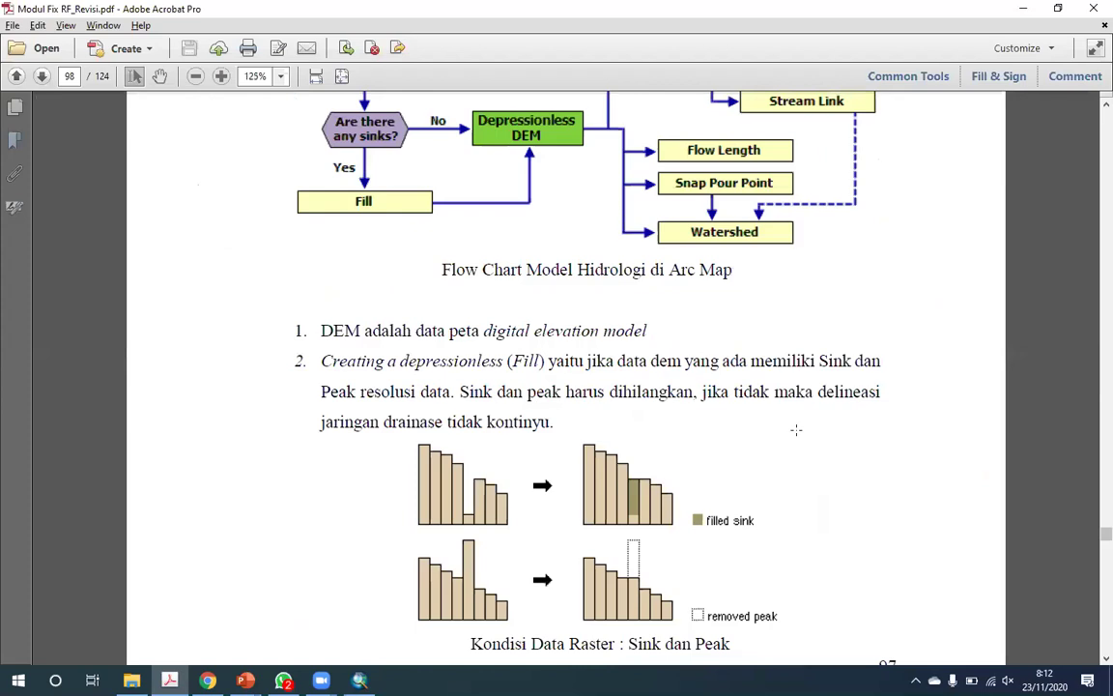
scroll(795, 428, up, 2)
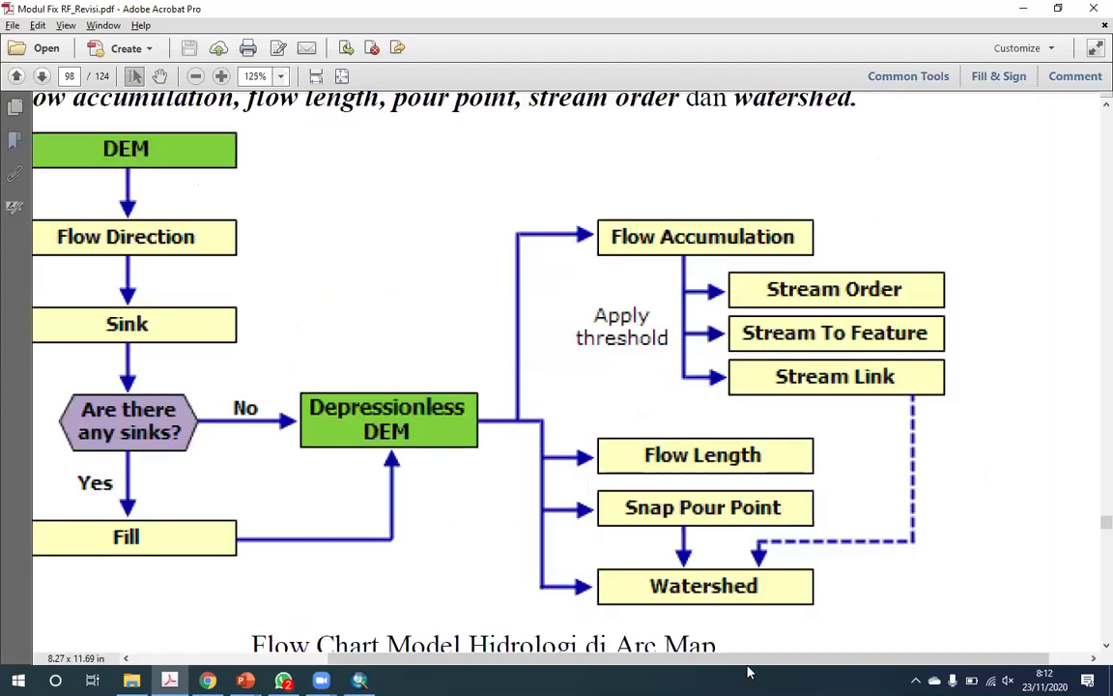
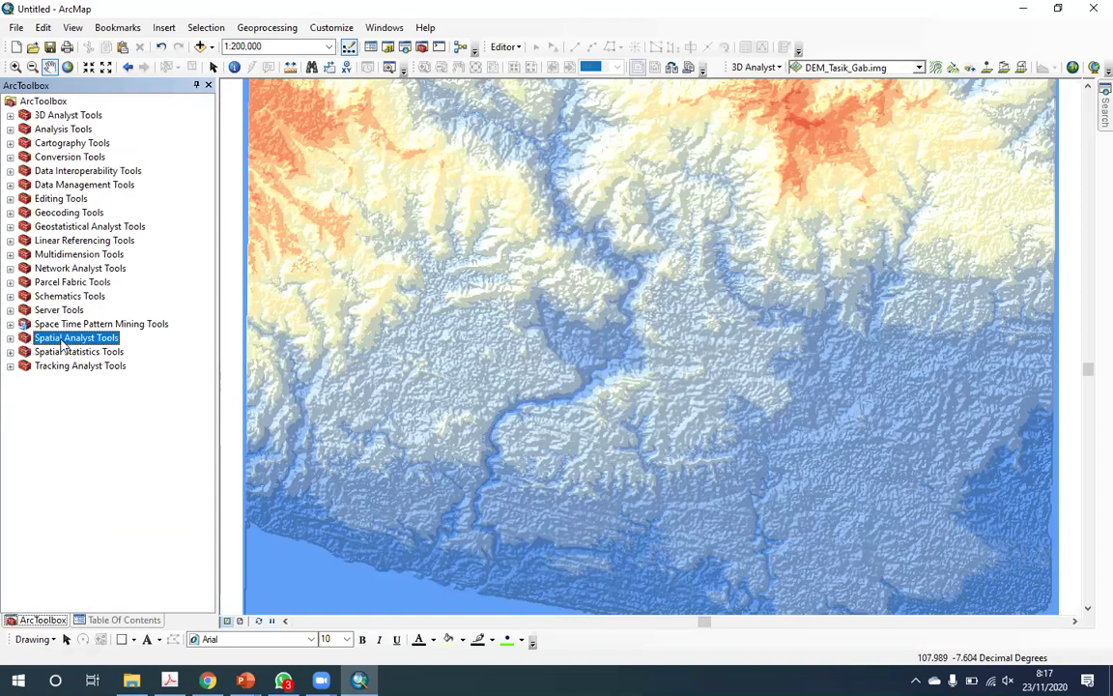
- Open the Flow Direction tool from the Hydrology toolset of the Spatial Analyst Tools
double_click(62, 341)
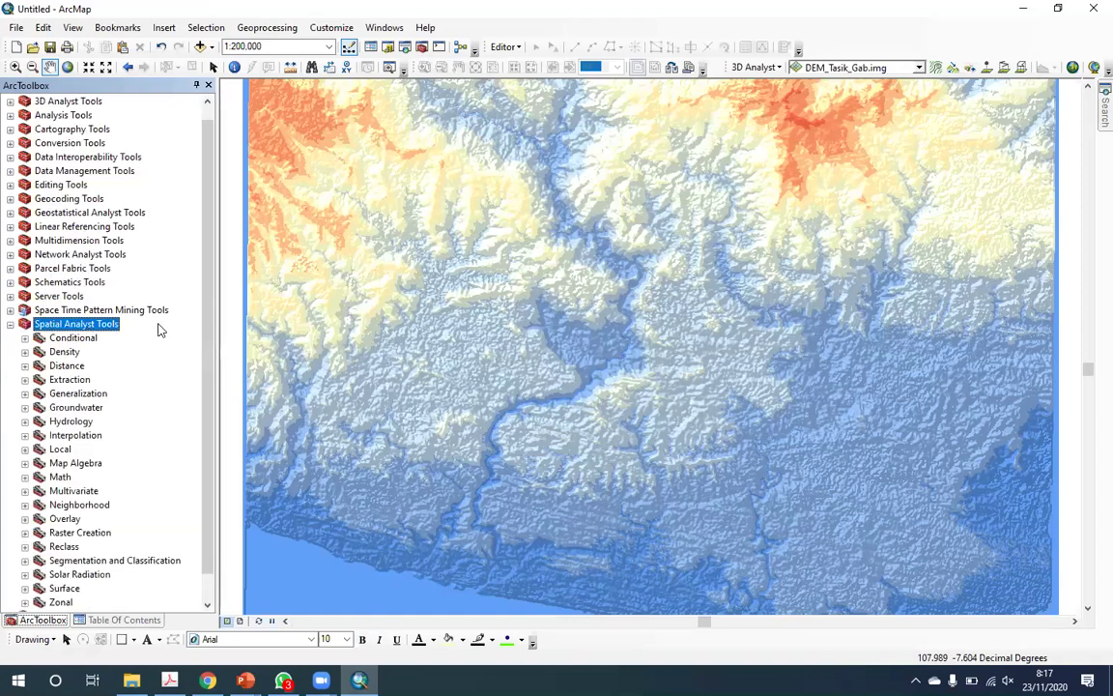
click(86, 422)
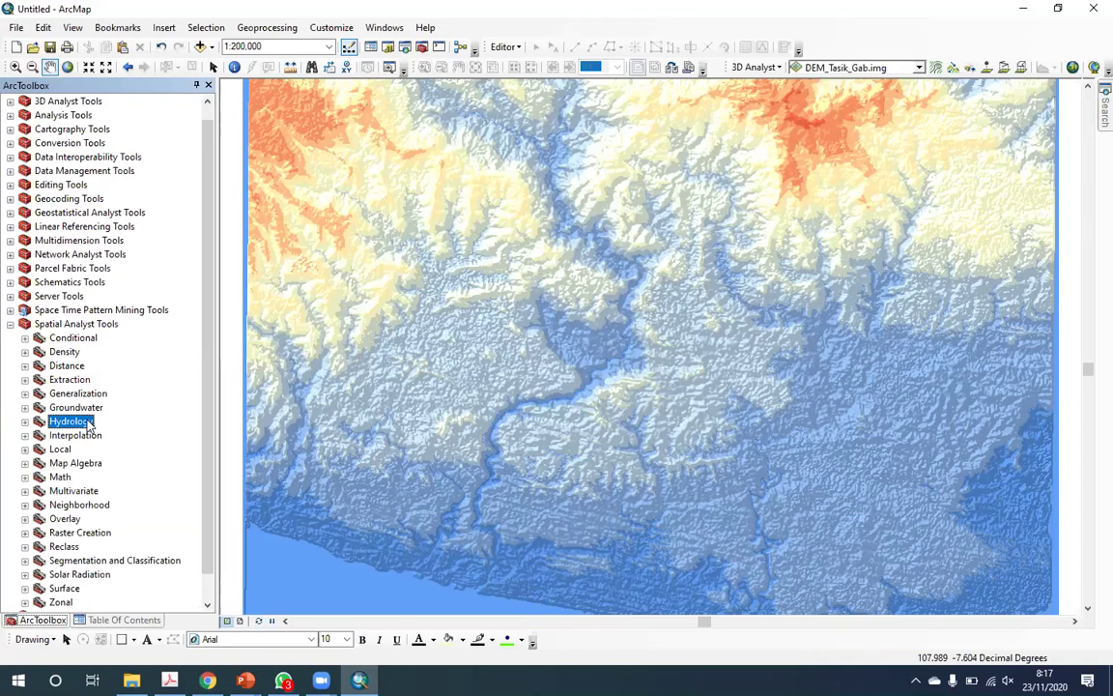
double_click(87, 422)
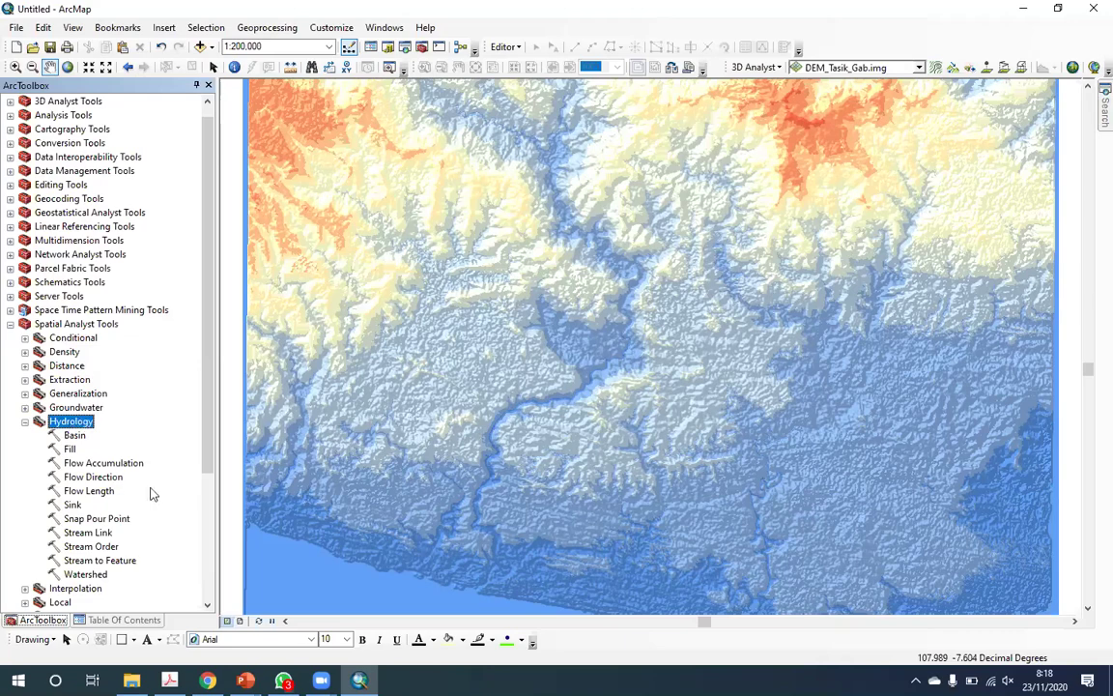
click(96, 476)
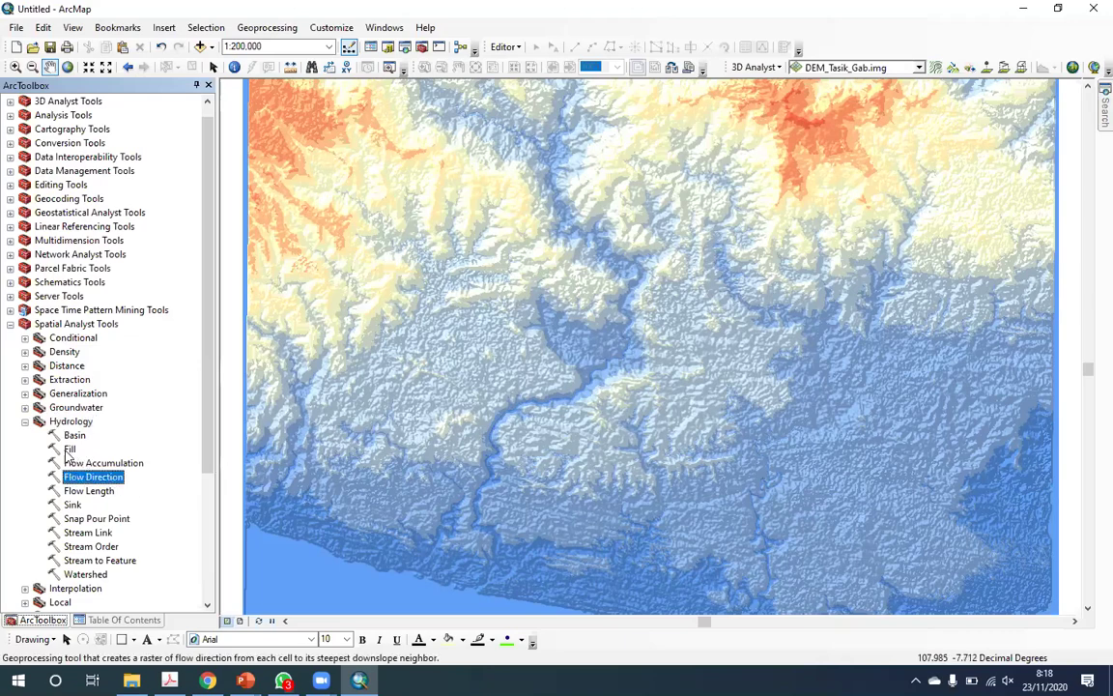
double_click(112, 478)
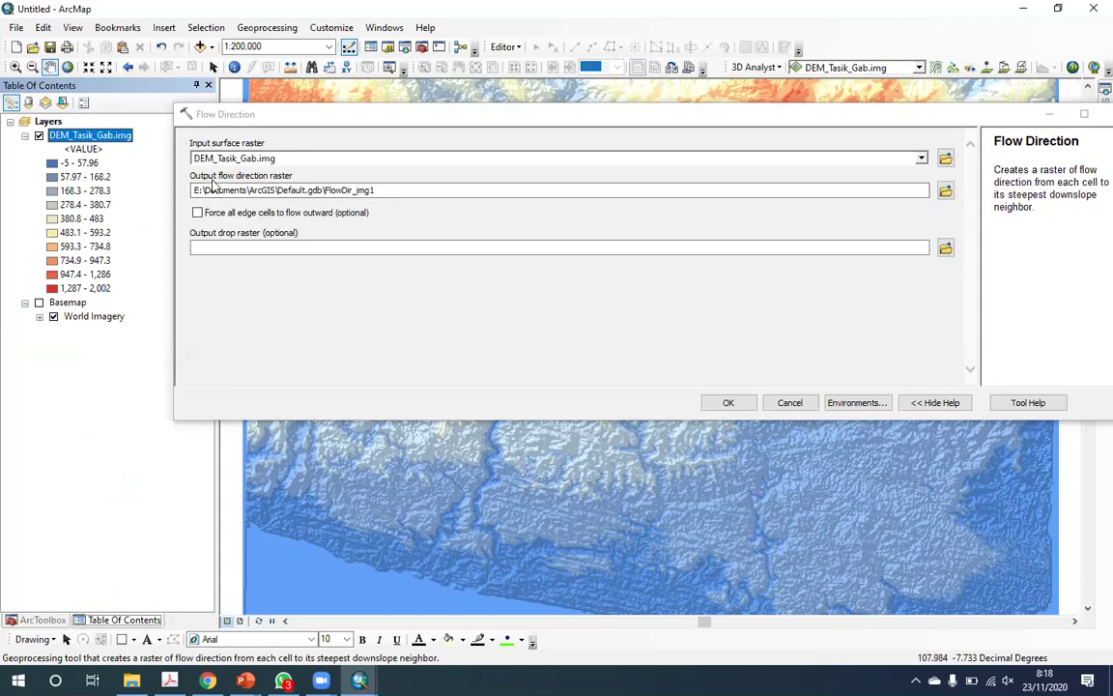
- Create the flow direction raster flow_dir.img in the 23 Nov 2020 folder and remove its layer from the map
click(925, 191)
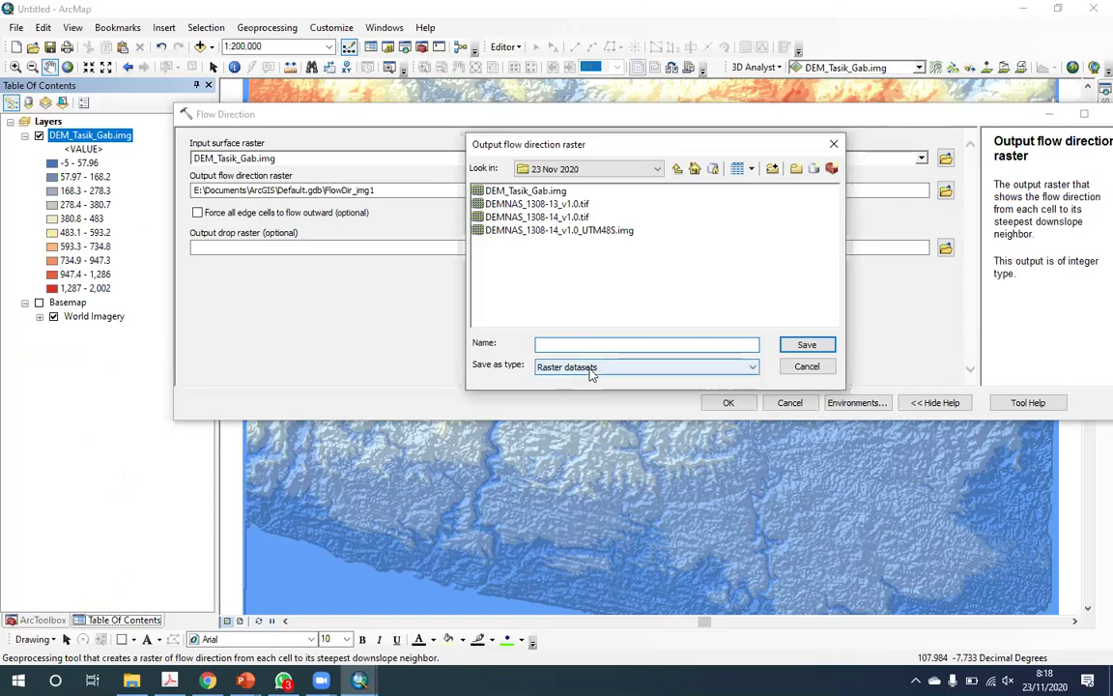
text(flow_)
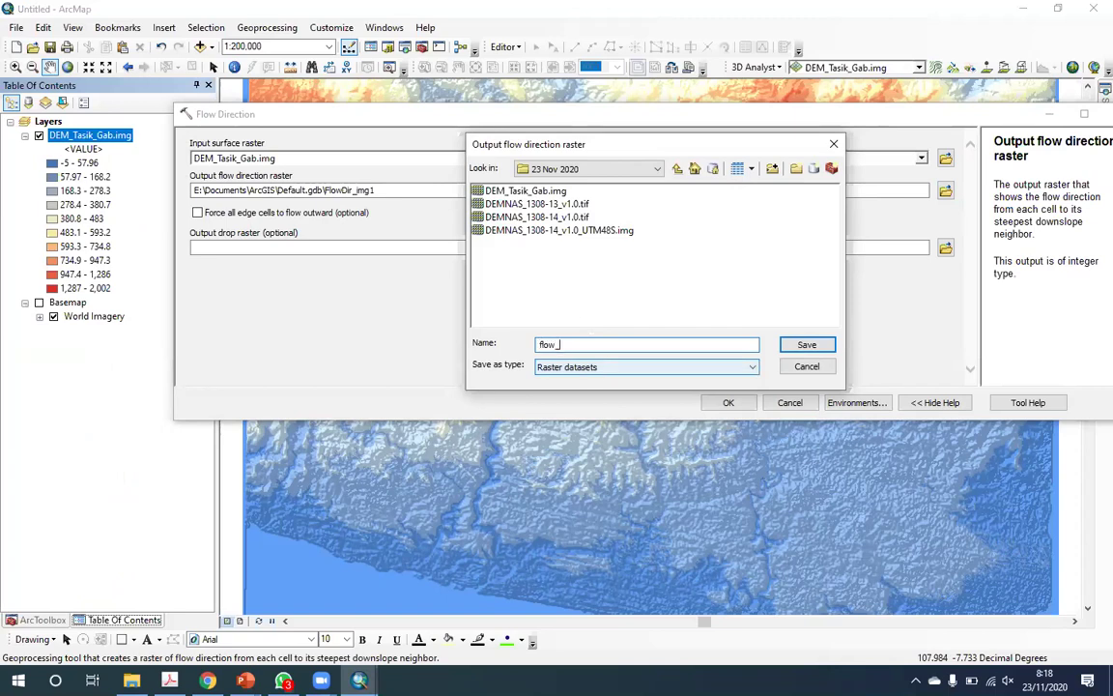
text(dir)
text(.img)
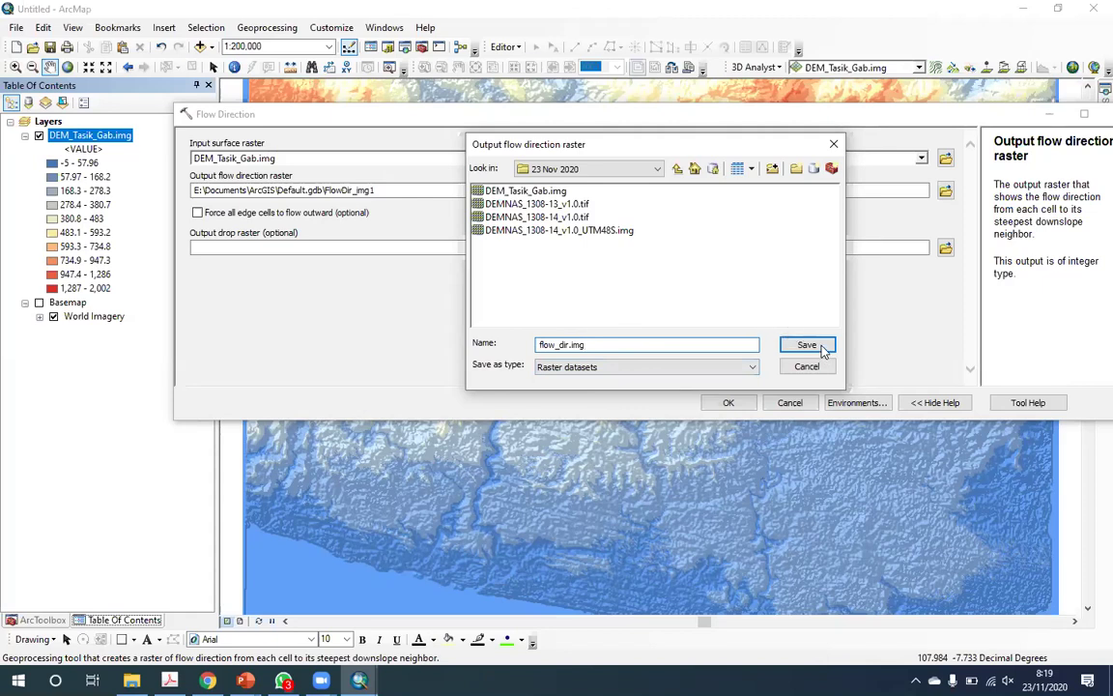
key(Return)
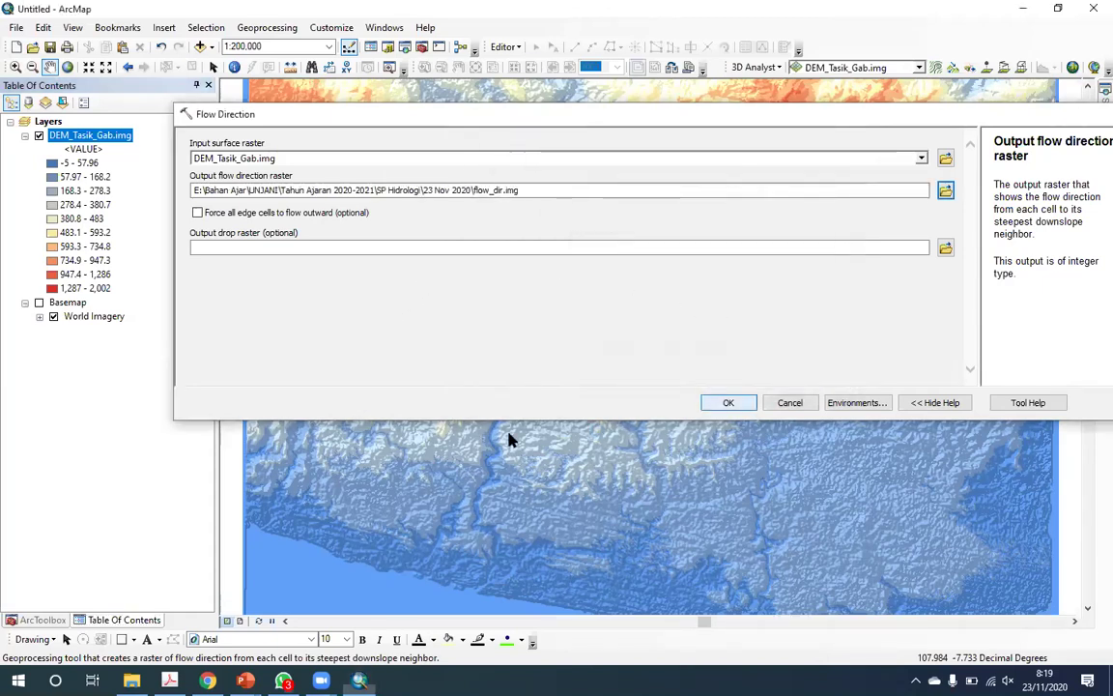
key(Return)
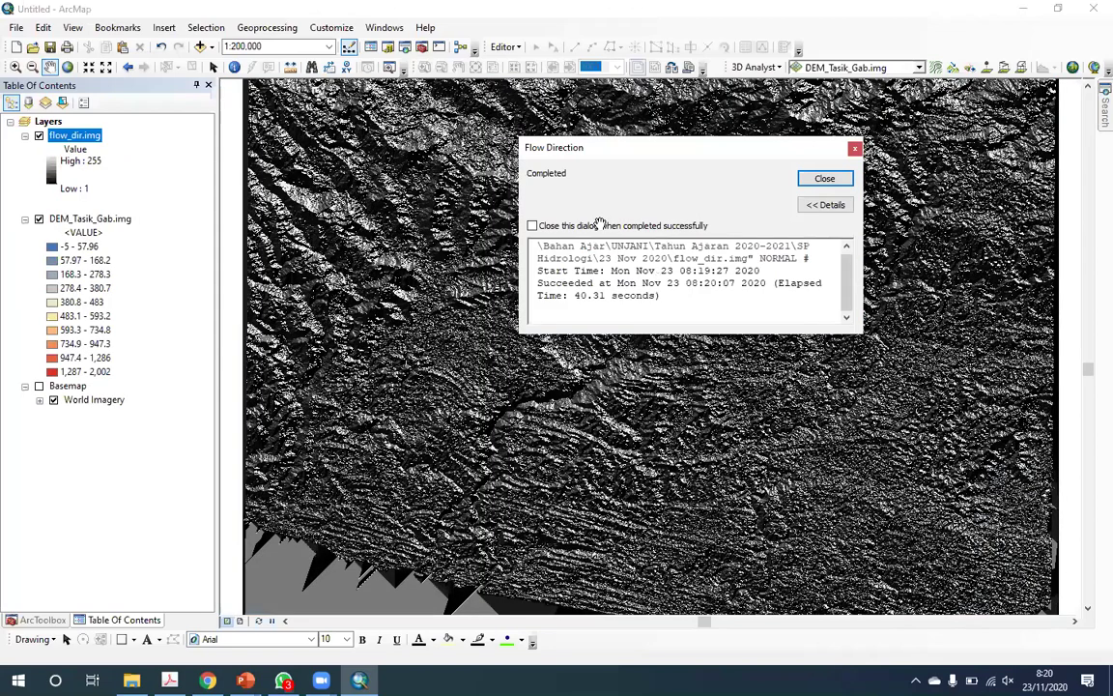
key(Return)
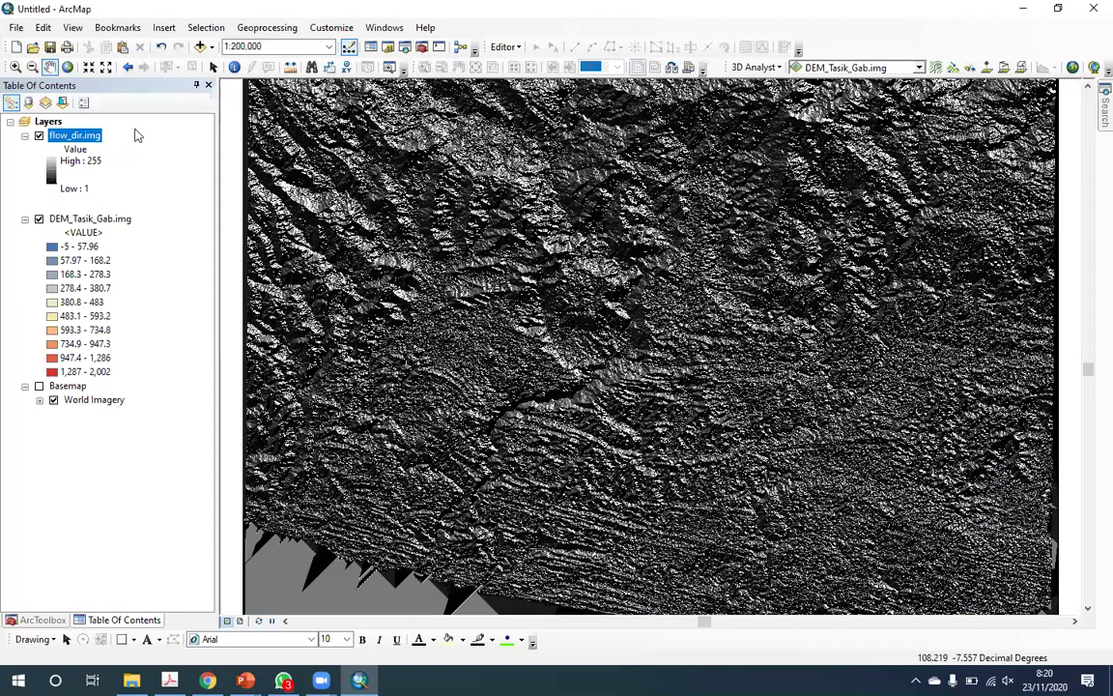
right_click(87, 135)
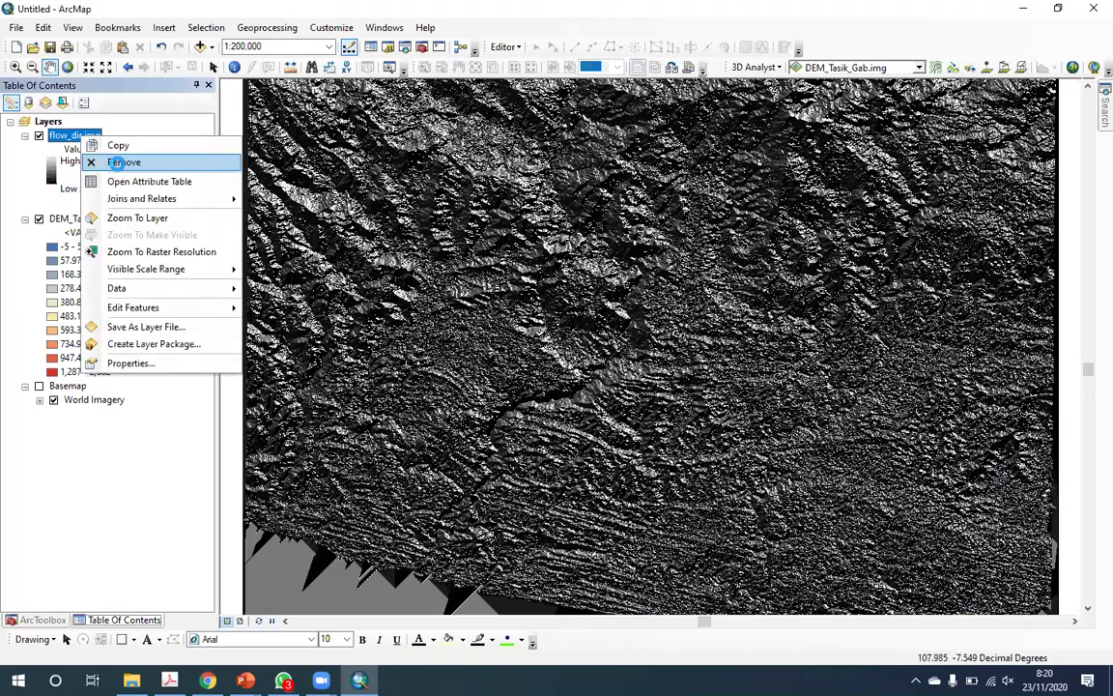
click(111, 161)
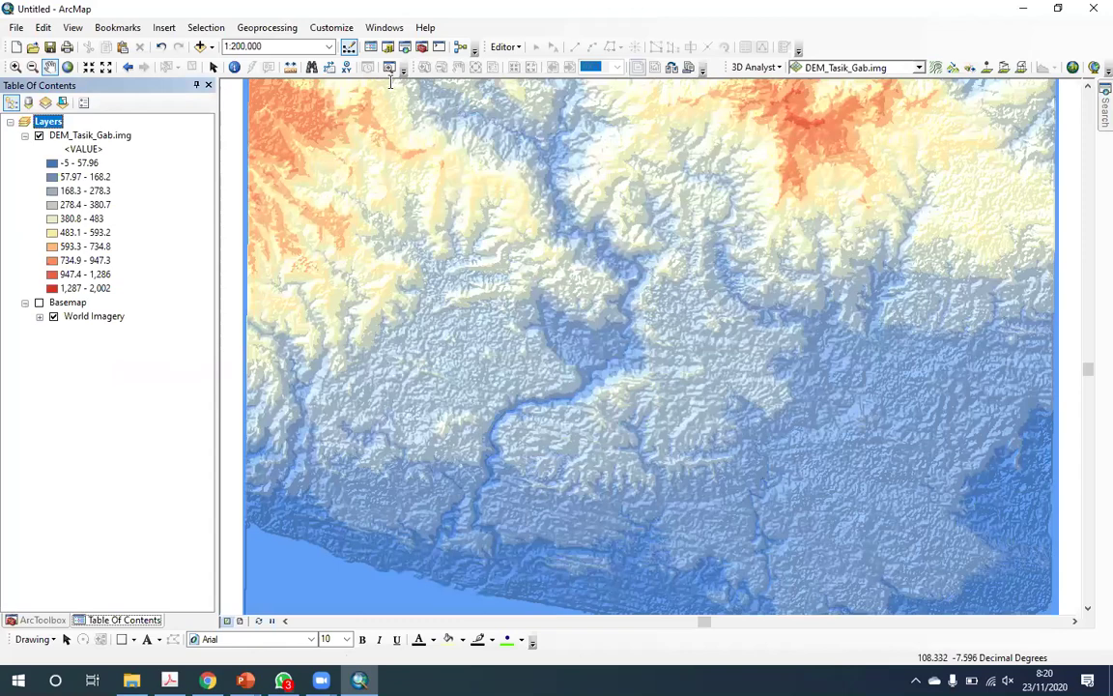
- Switch to the module PDF in Adobe Acrobat and annotate the flow chart, crossing out Sink and drawing an arrow from Flow Direction to Fill
key(alt+Tab)
drag(172, 306, 261, 346)
drag(239, 295, 198, 338)
mouse_move(96, 246)
mouse_down()
mouse_move(33, 271)
mouse_move(56, 527)
mouse_move(85, 536)
mouse_move(83, 526)
mouse_up()
drag(109, 556, 77, 572)
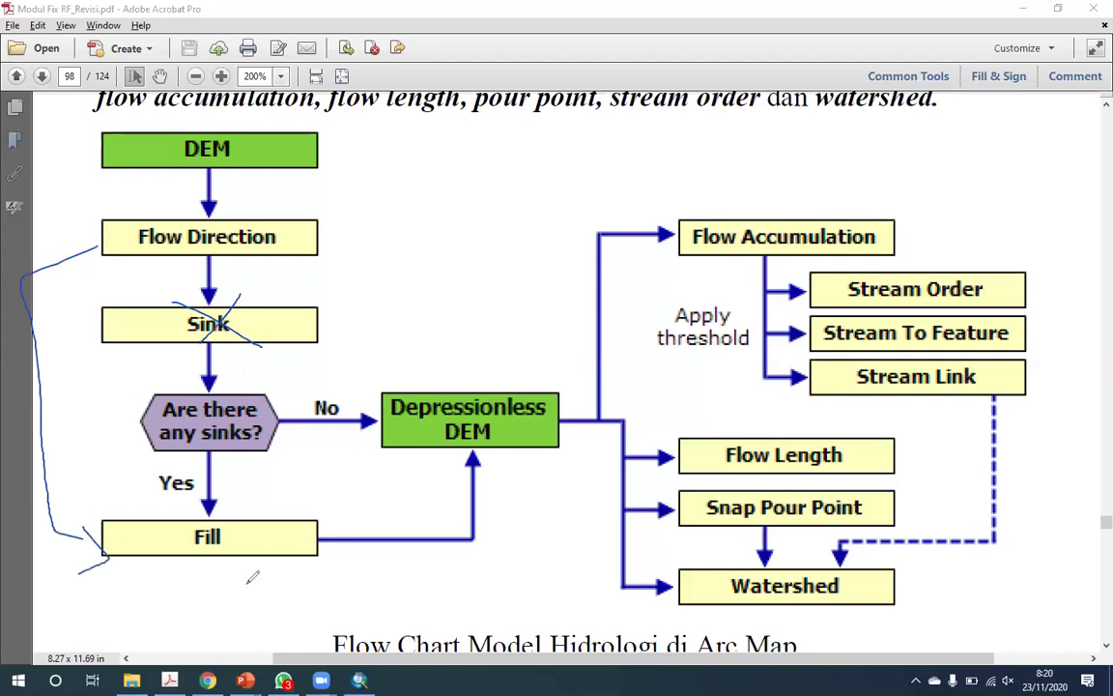
drag(124, 513, 85, 525)
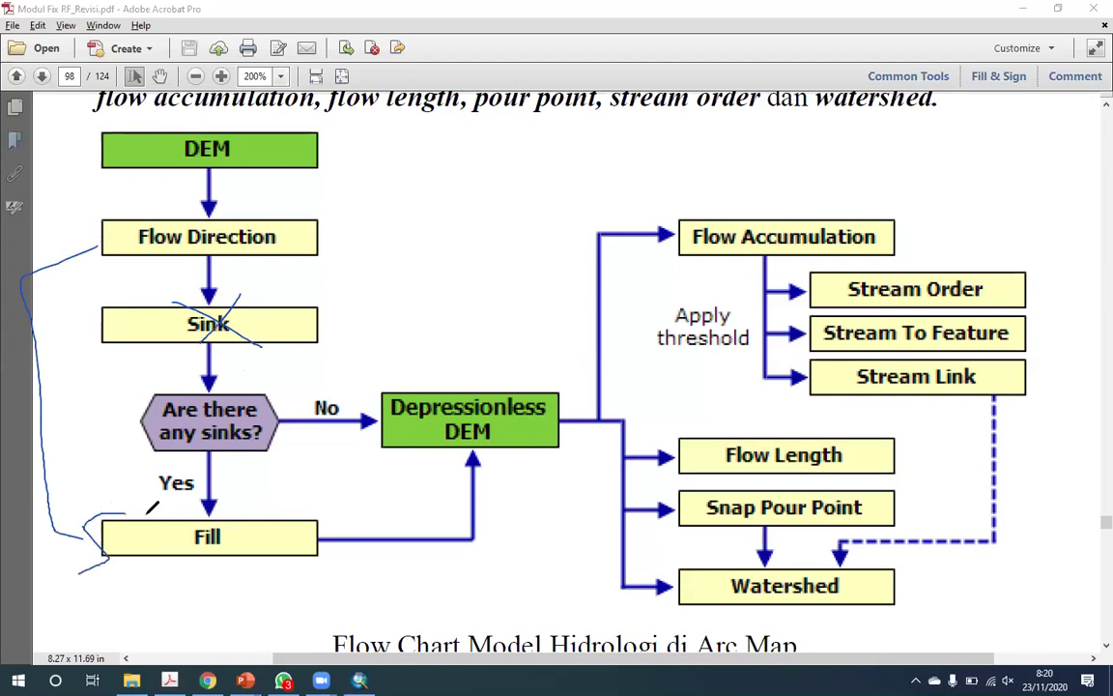
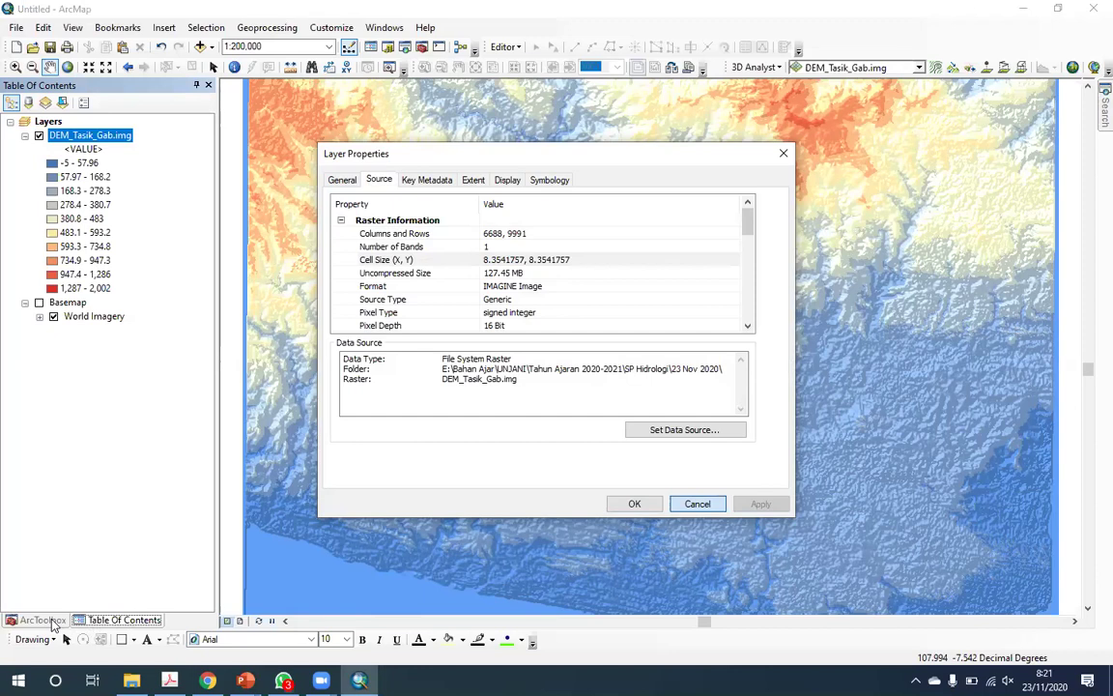
- Close the layer properties, open the Fill tool of the Hydrology toolset and use DEM_Tasik_Gab.img as its input surface raster
key(Escape)
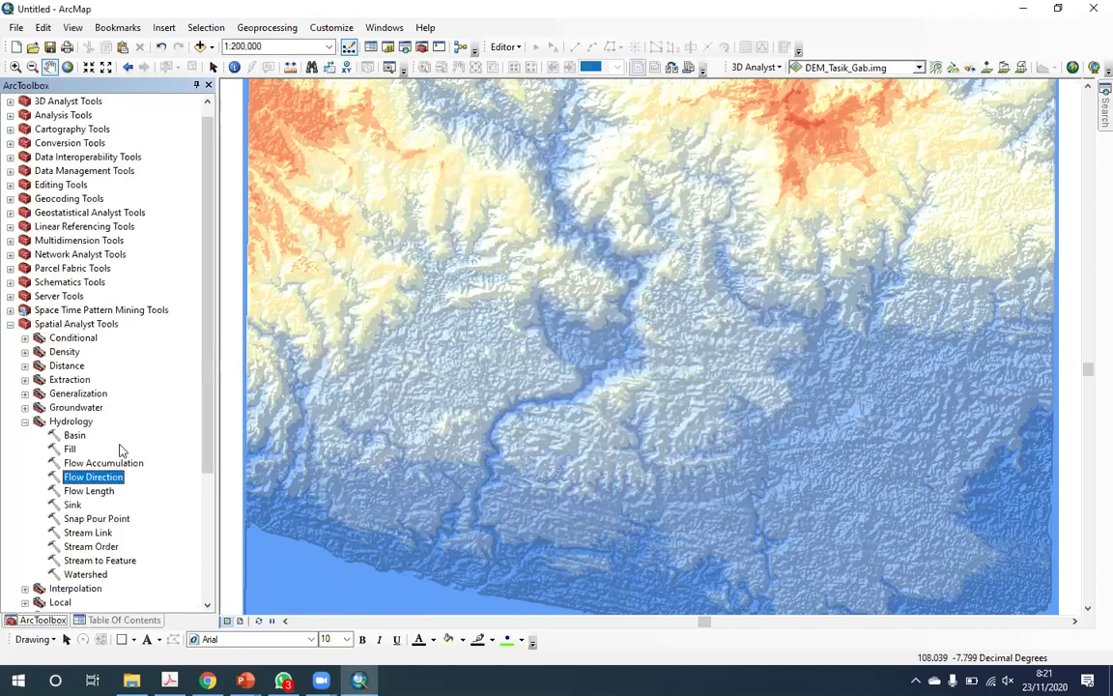
click(69, 449)
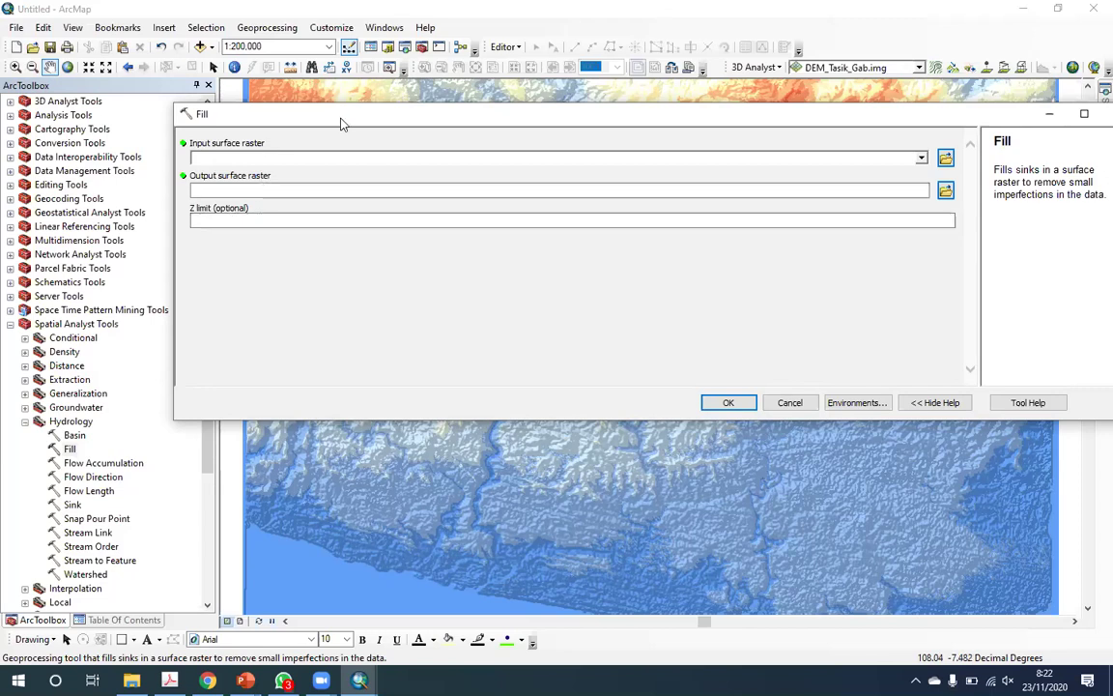
drag(378, 114, 415, 134)
click(123, 620)
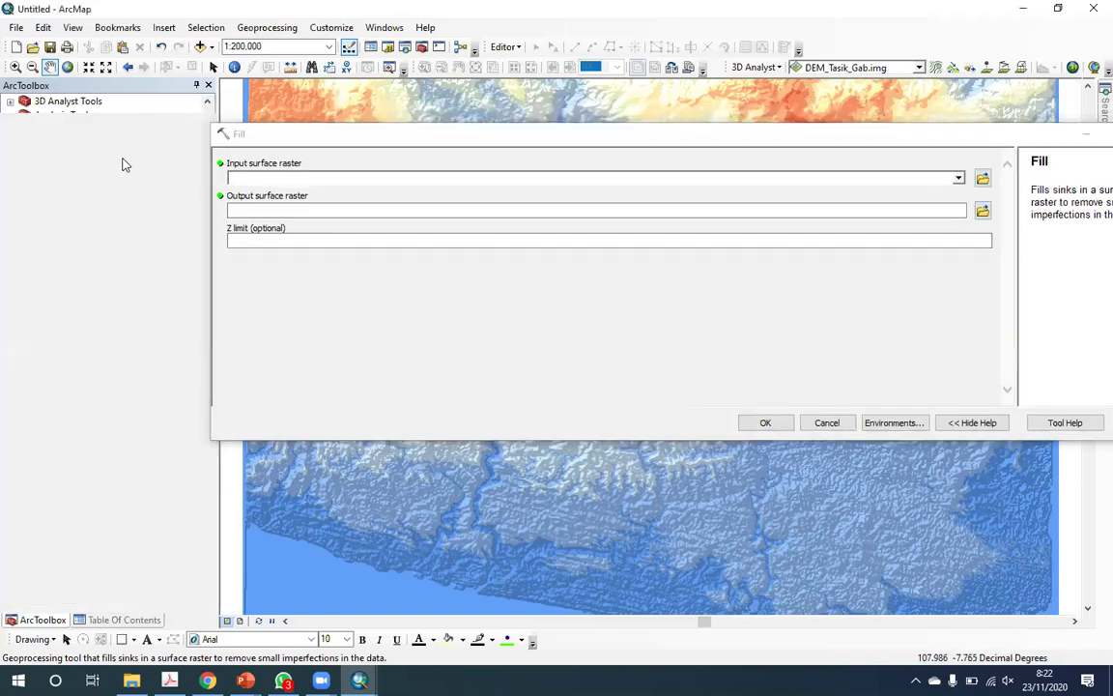
drag(102, 137, 283, 180)
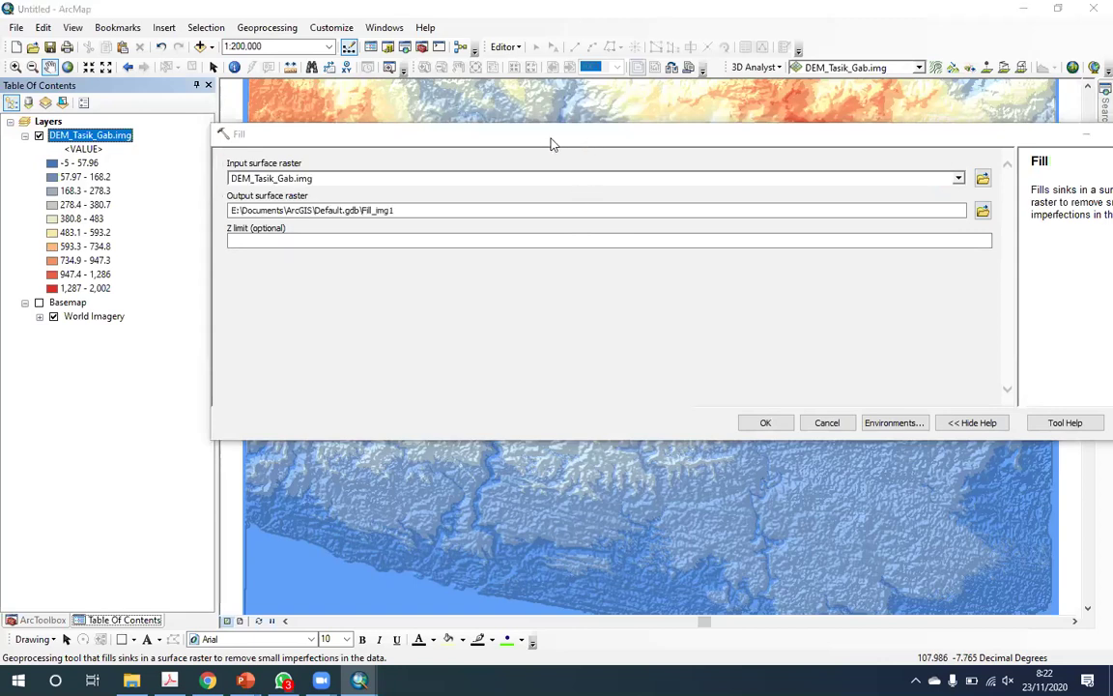
- Set the Fill tool's output surface raster to dem_fill.img in the 23 Nov 2020 folder
drag(553, 143, 526, 136)
click(920, 205)
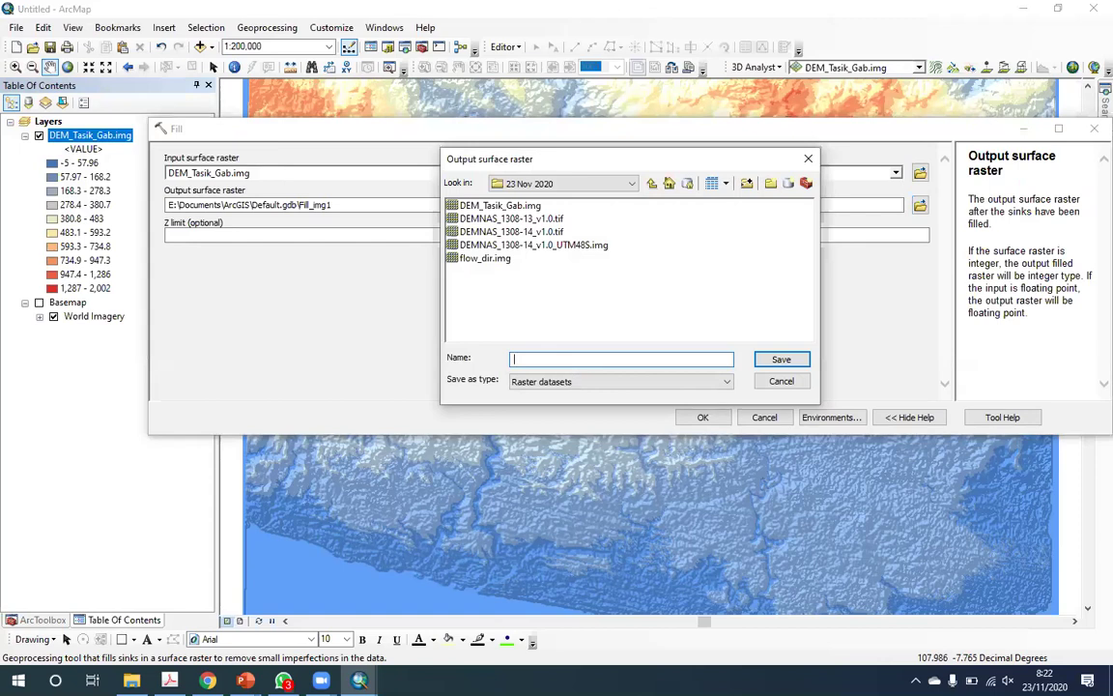
text(dem_fill)
key(Return)
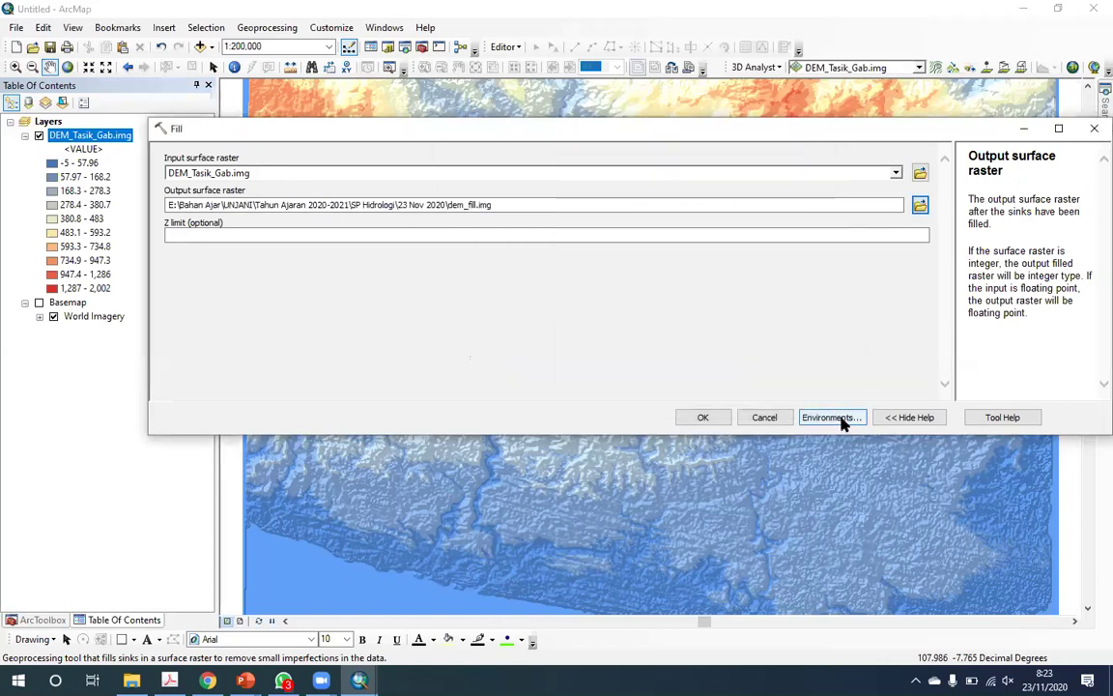
- Set the raster analysis cell size in the Fill tool's environment settings to As Specified Below with a value of 15
click(842, 421)
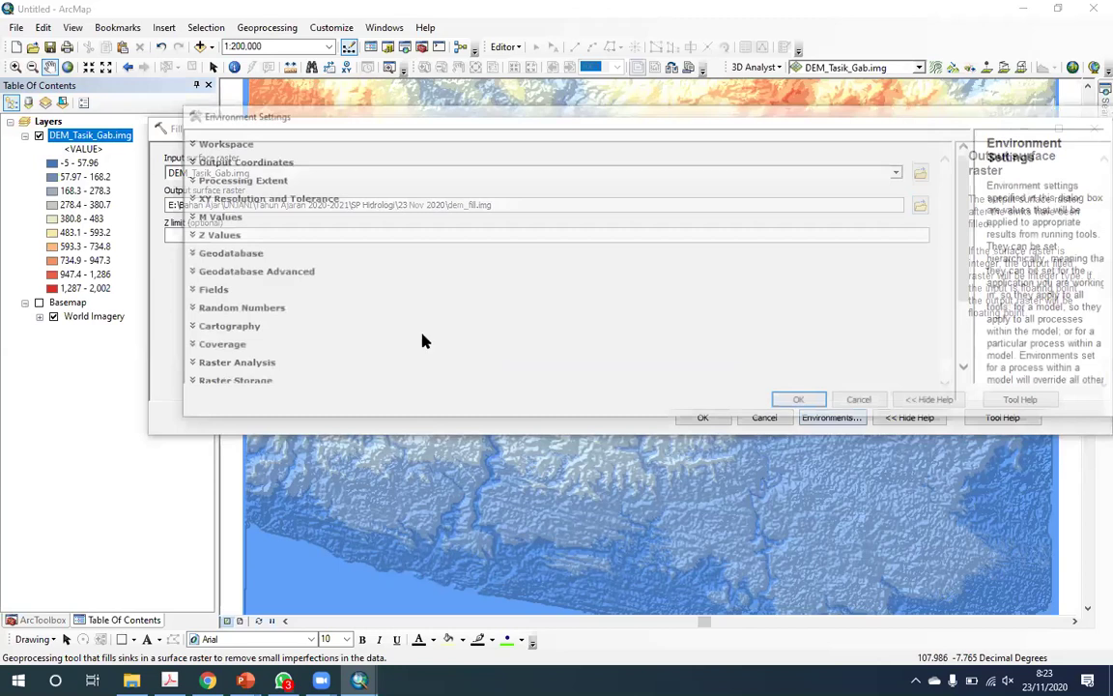
key(Escape)
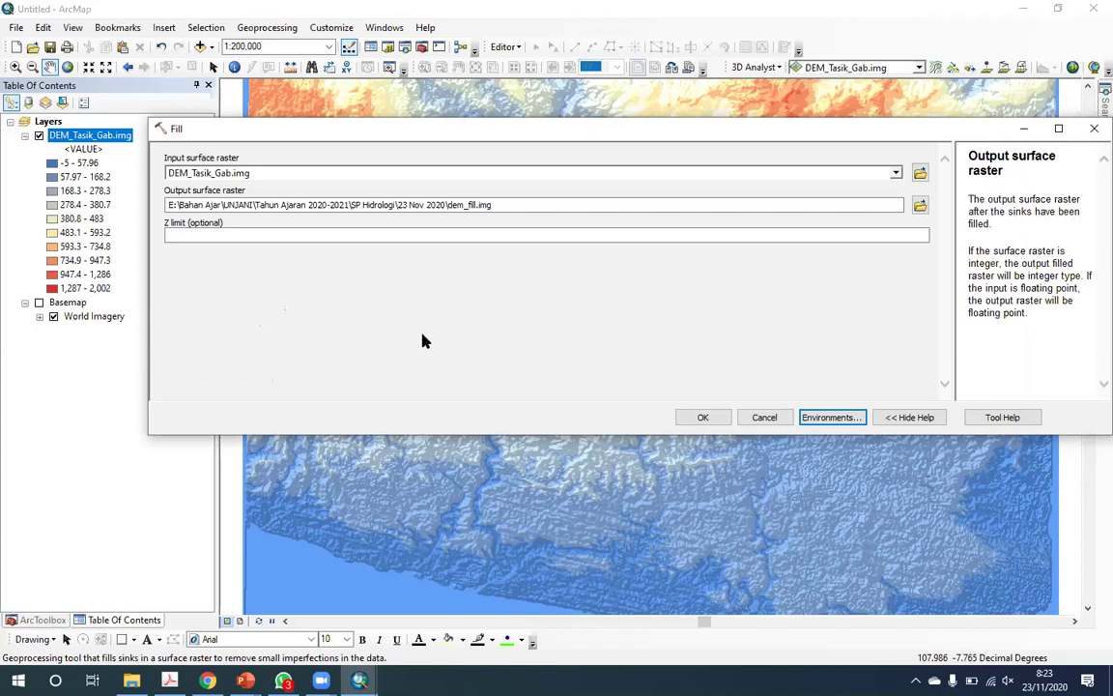
click(838, 417)
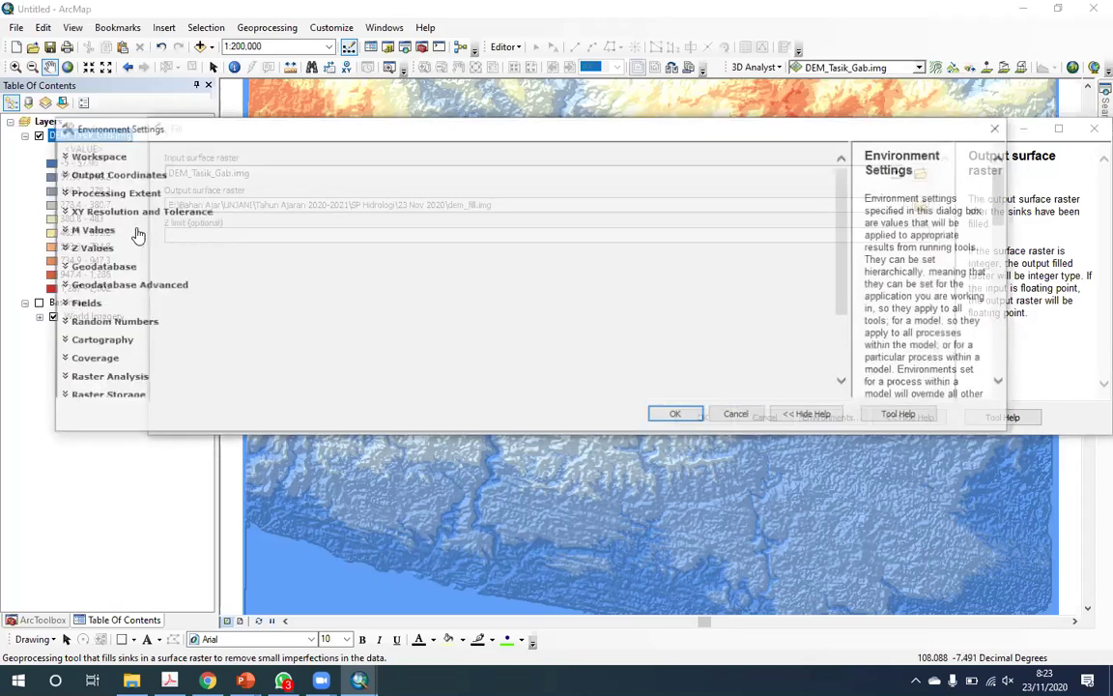
click(134, 378)
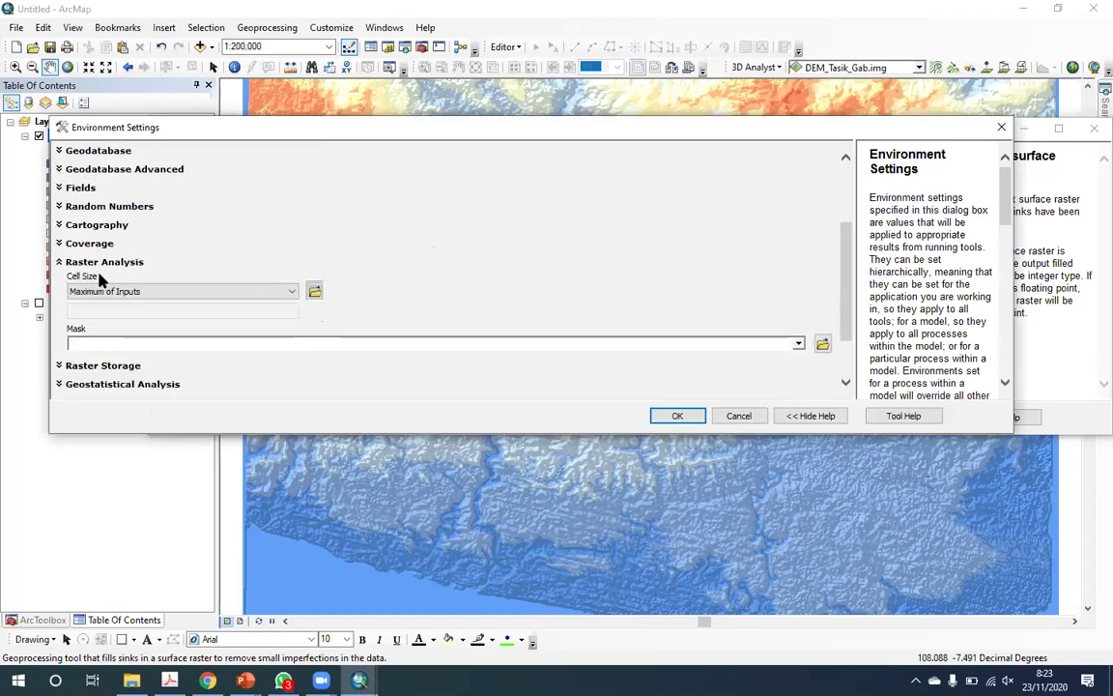
click(290, 291)
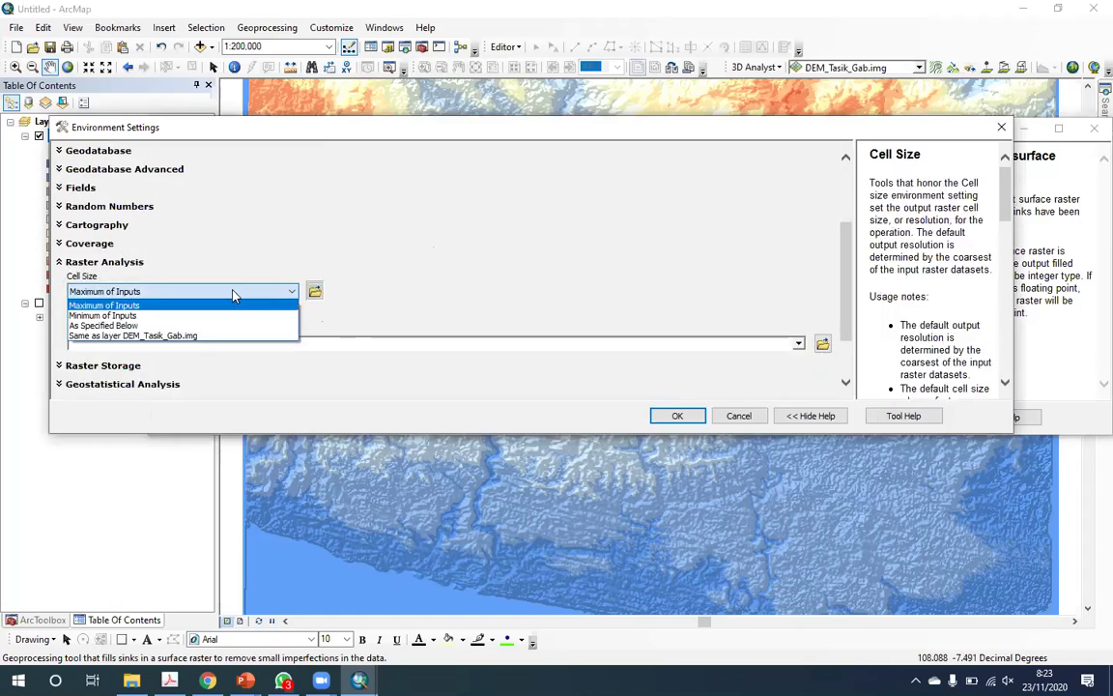
click(138, 327)
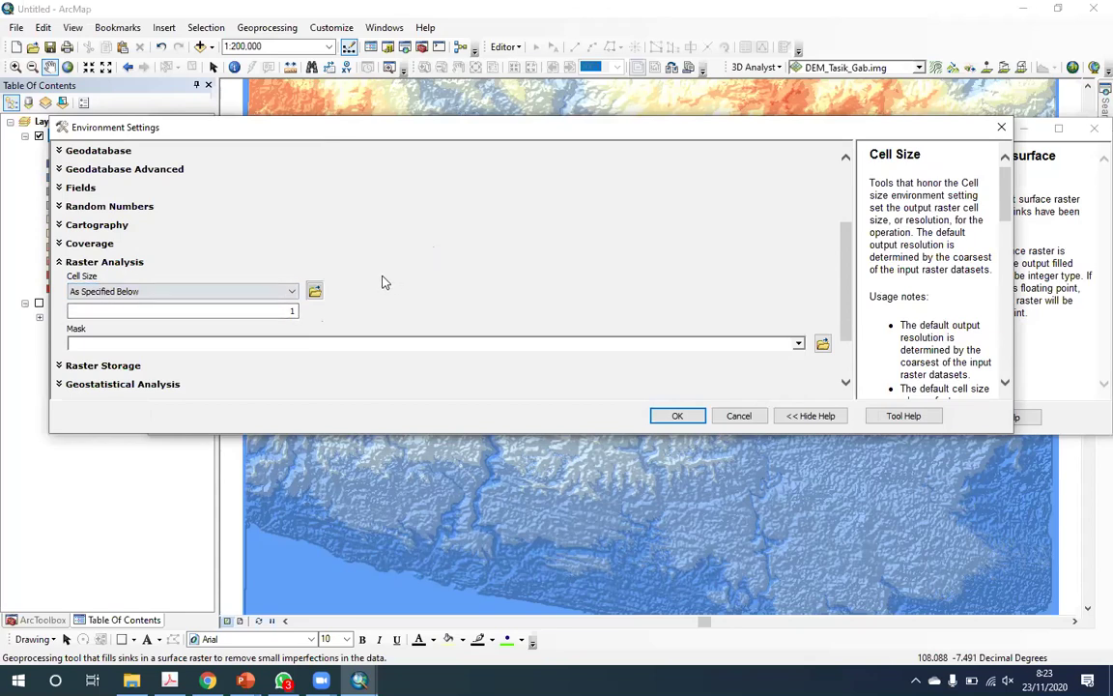
click(293, 310)
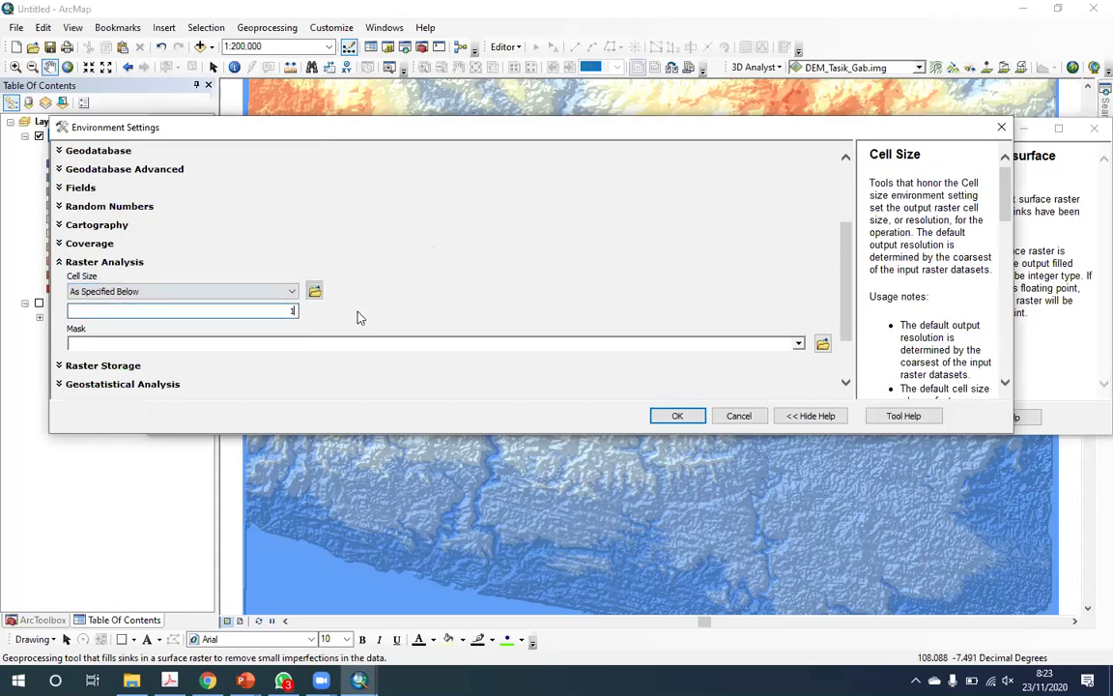
text(5)
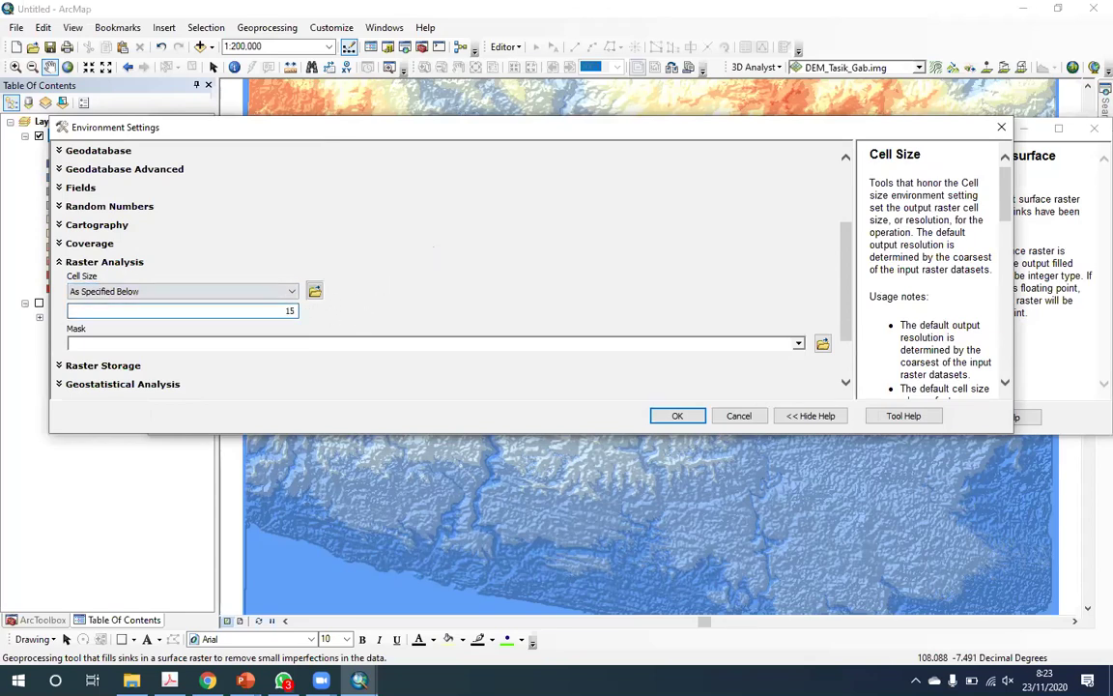
click(666, 417)
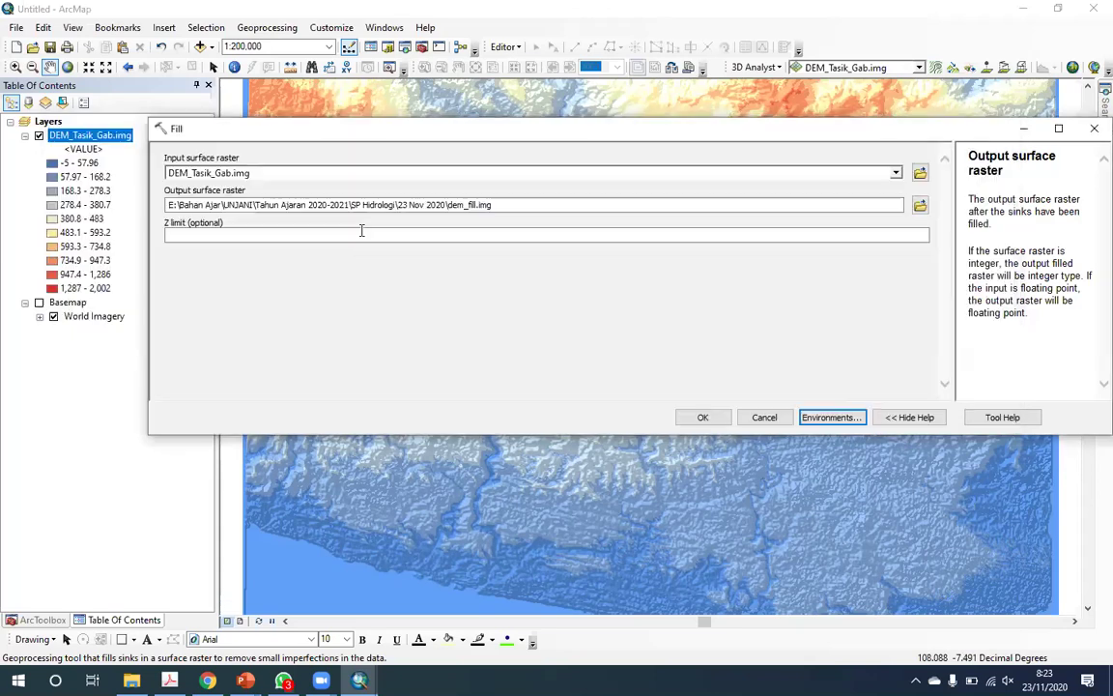
- Run the Fill tool, hide the DEM_Tasik_Gab.img layer and collapse its legend
click(708, 415)
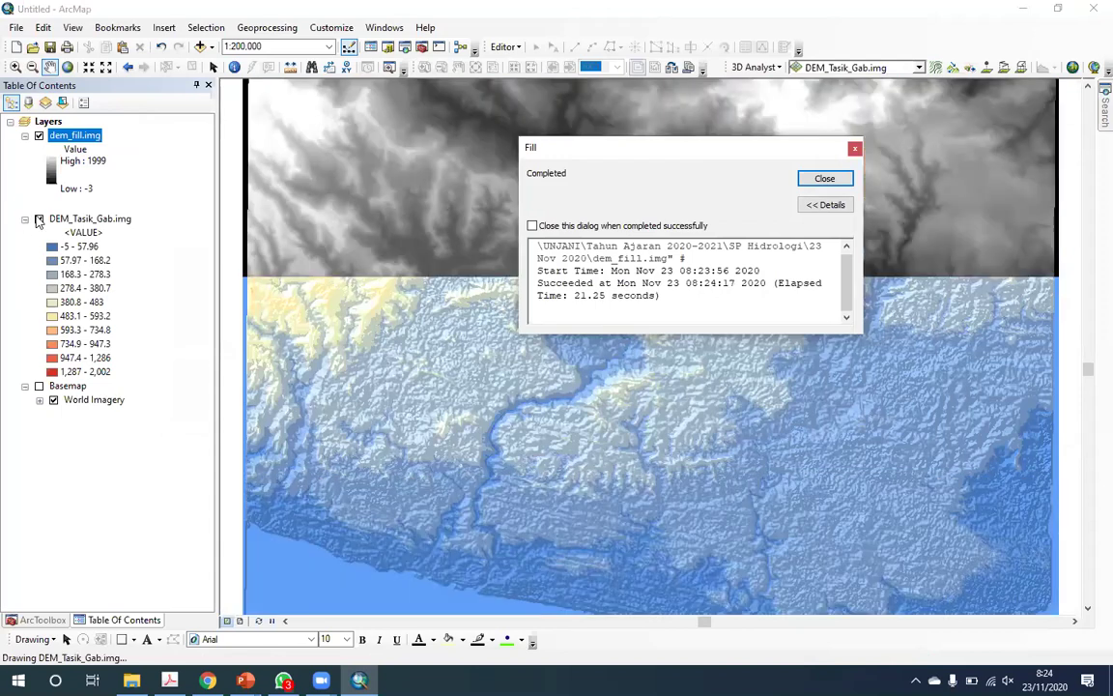
click(39, 218)
click(24, 218)
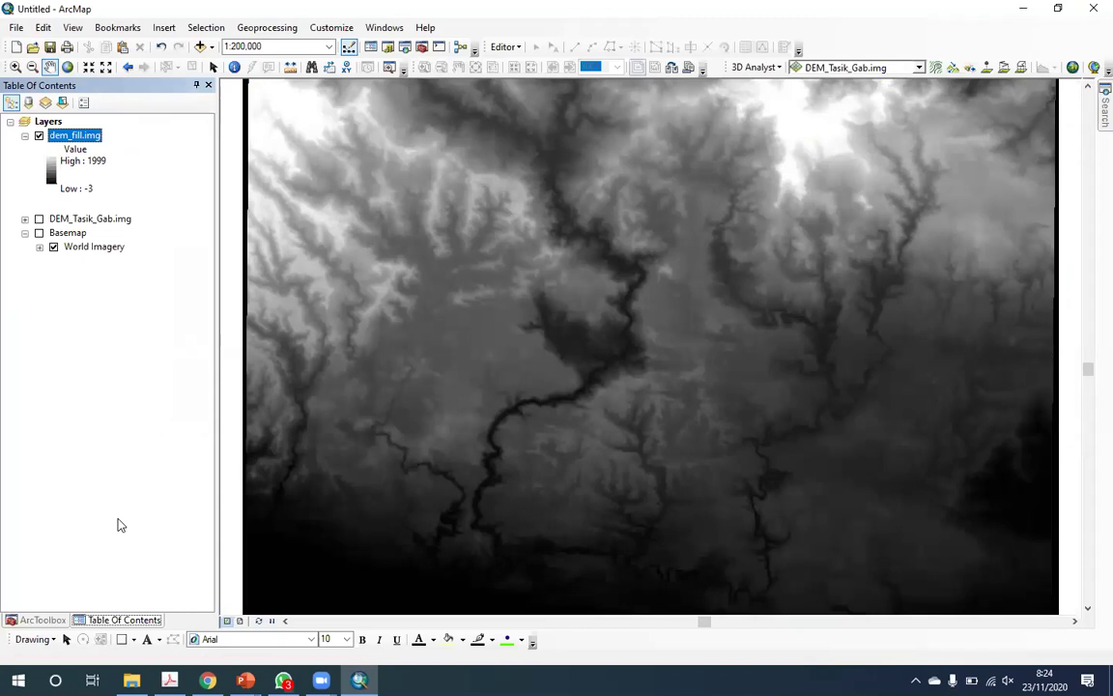
- Check the cell size and the number of columns and rows in the dem_fill.img layer's source properties
right_click(84, 133)
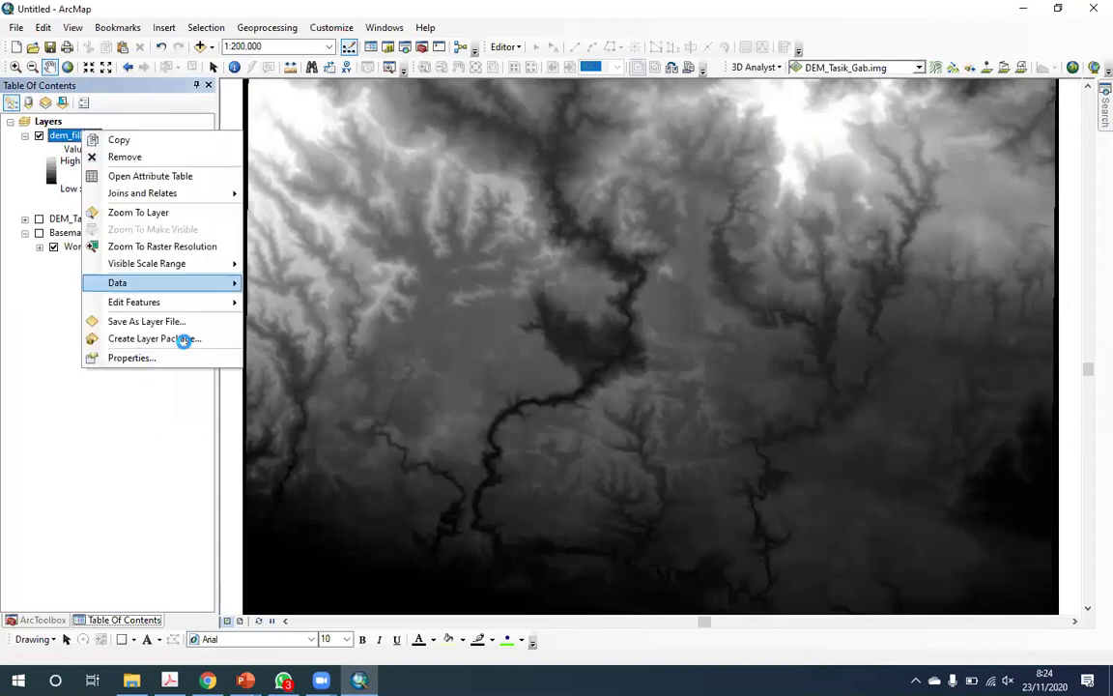
click(174, 357)
click(488, 261)
click(484, 261)
click(539, 257)
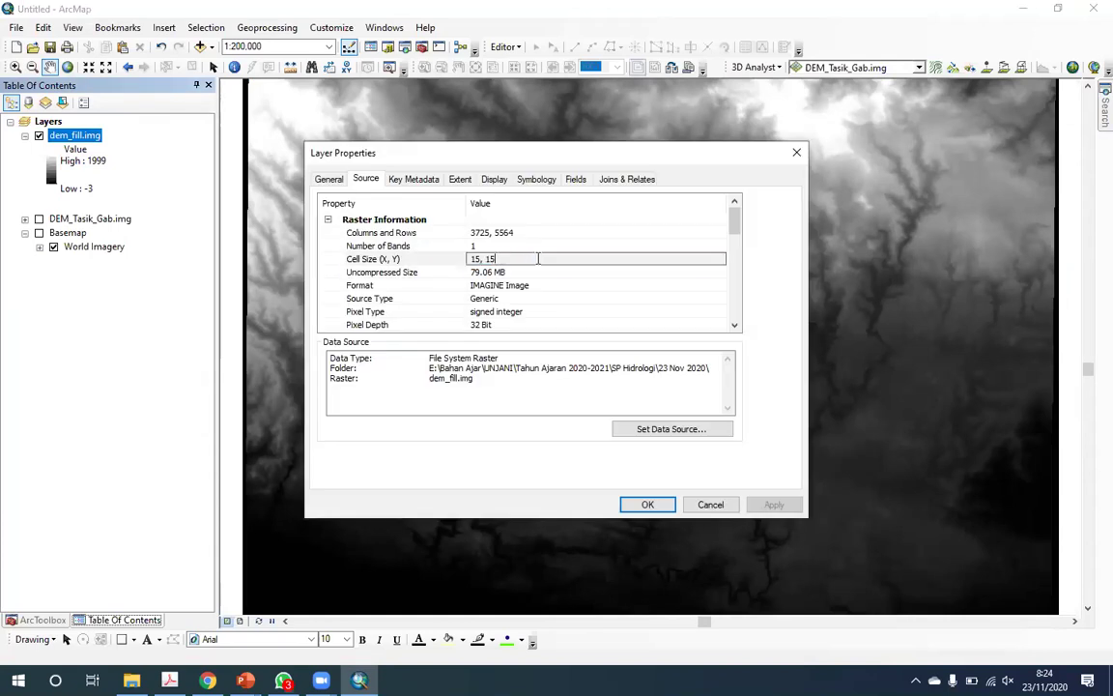
click(518, 237)
click(528, 234)
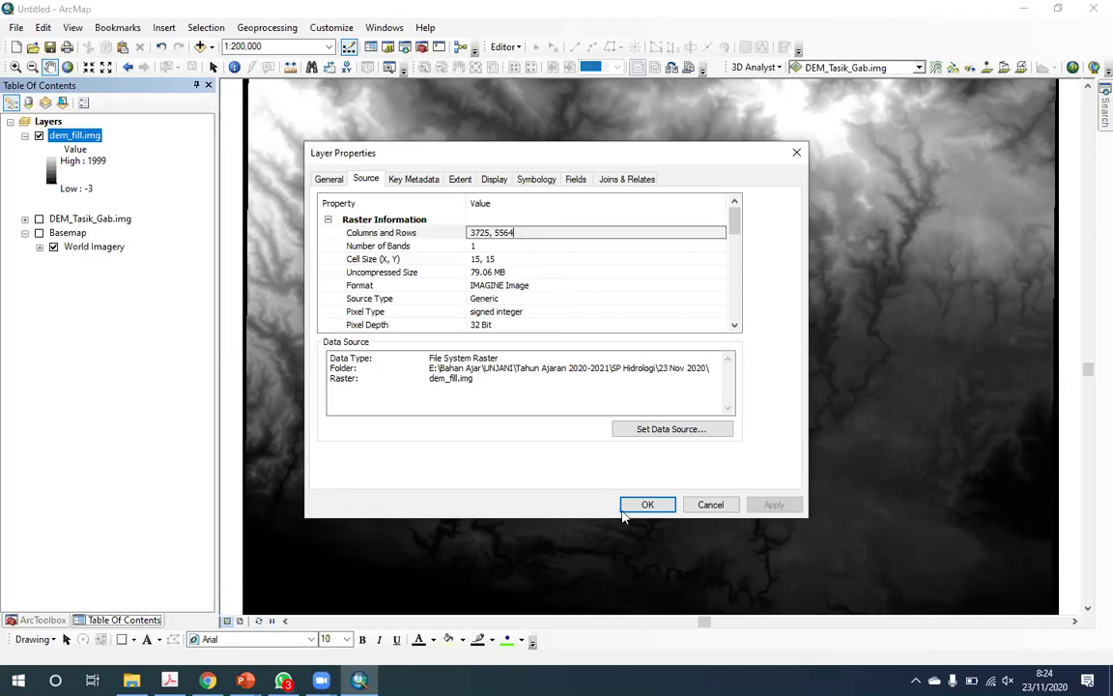
key(Down)
key(Down)
key(Down)
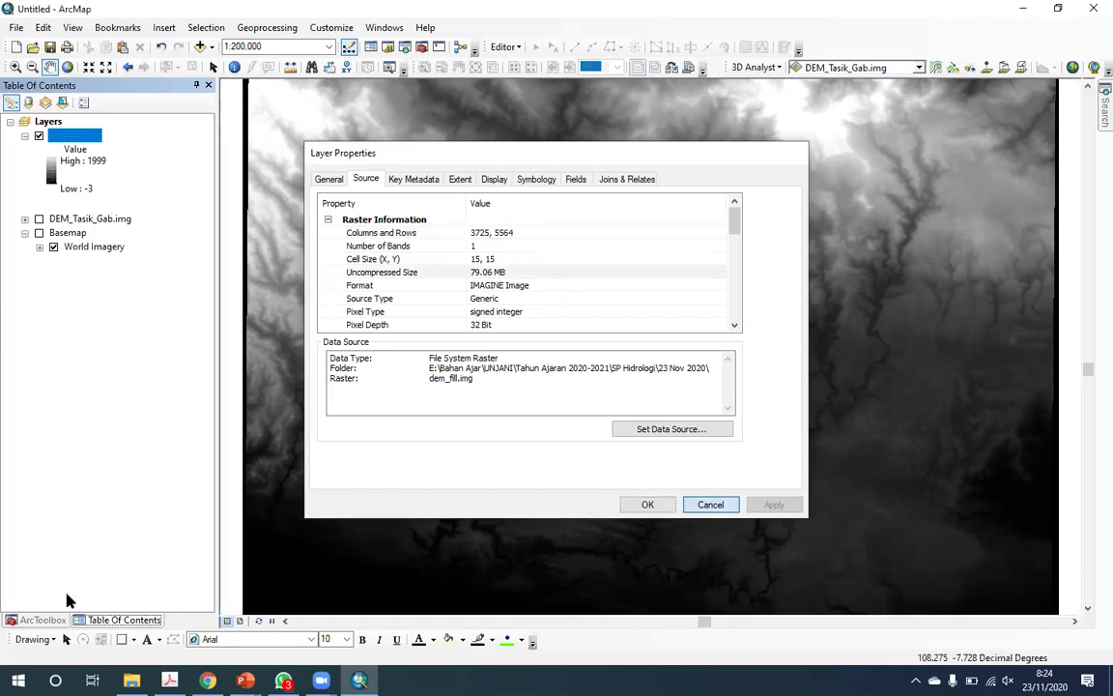
key(Escape)
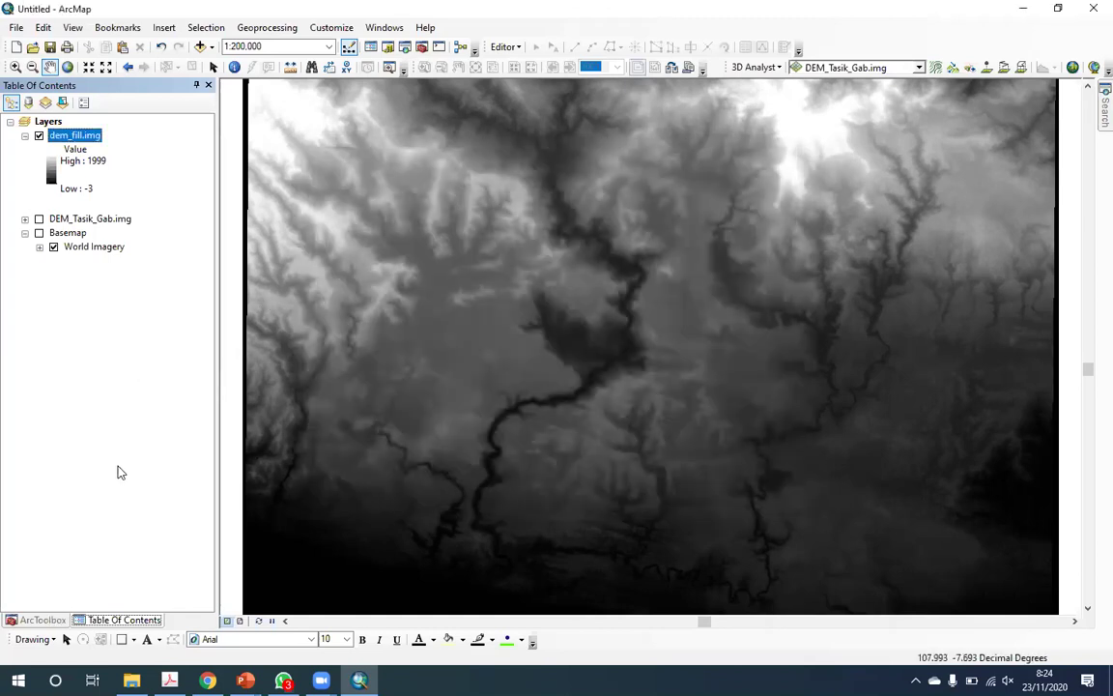
- Open the Flow Direction tool from the Hydrology toolset again
click(43, 619)
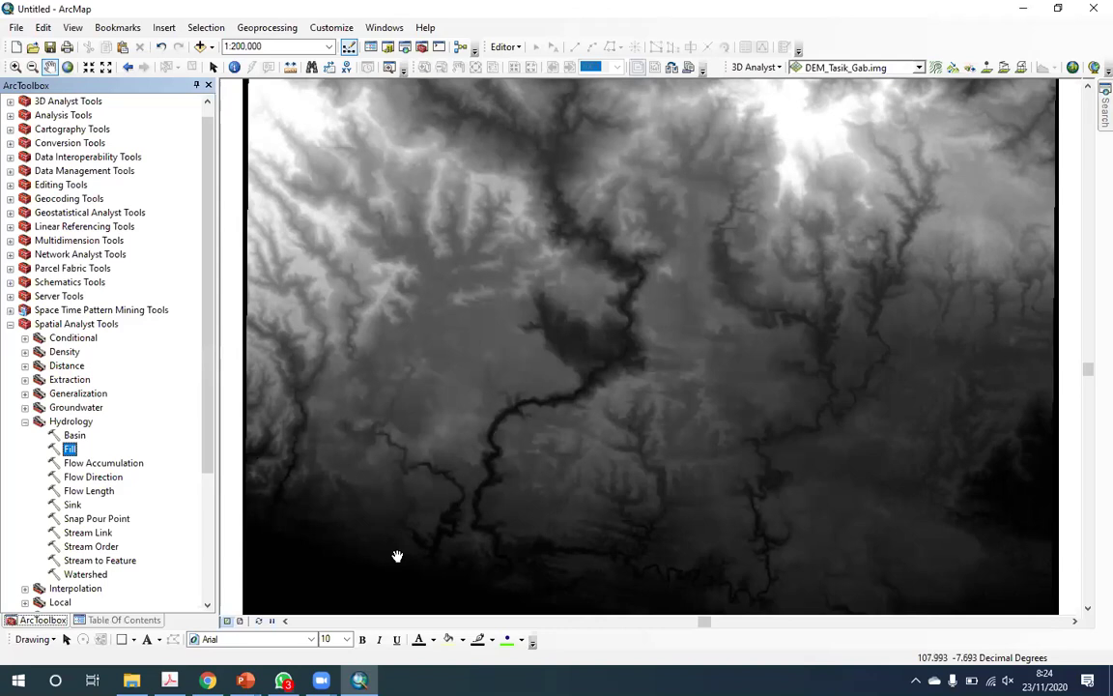
key(Down)
key(Down)
key(Return)
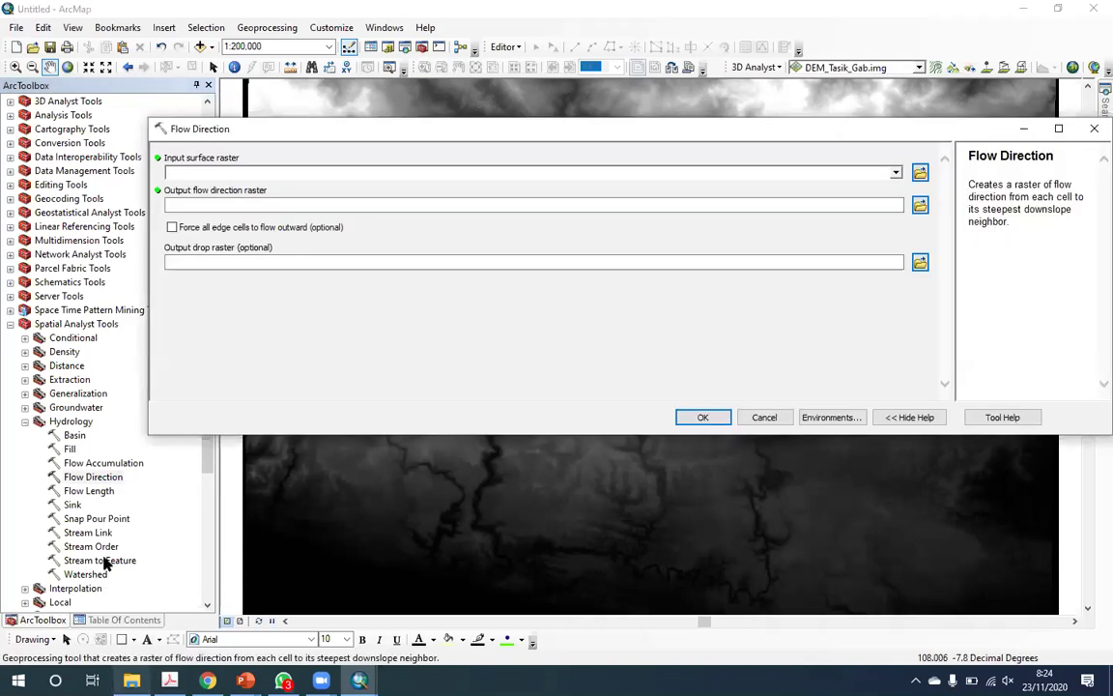
- Run Flow Direction on dem_fill.img, saving the output raster as flow_dir_1.img in the 23 Nov 2020 folder
click(123, 619)
drag(75, 132, 239, 174)
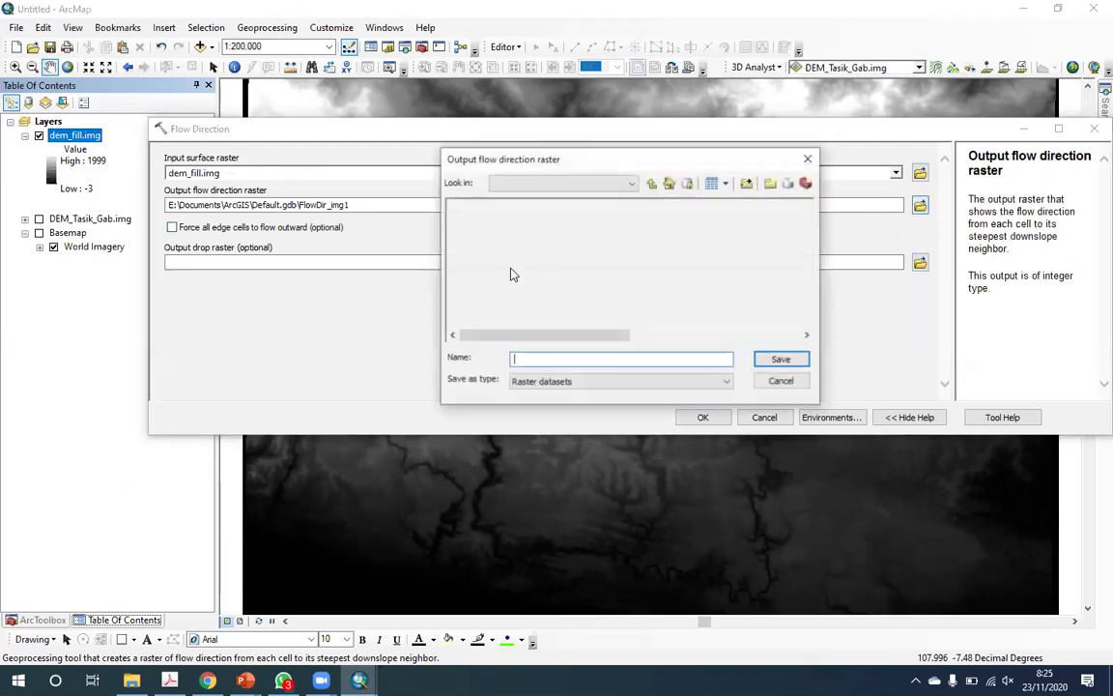
click(485, 271)
click(547, 358)
text(_1.img)
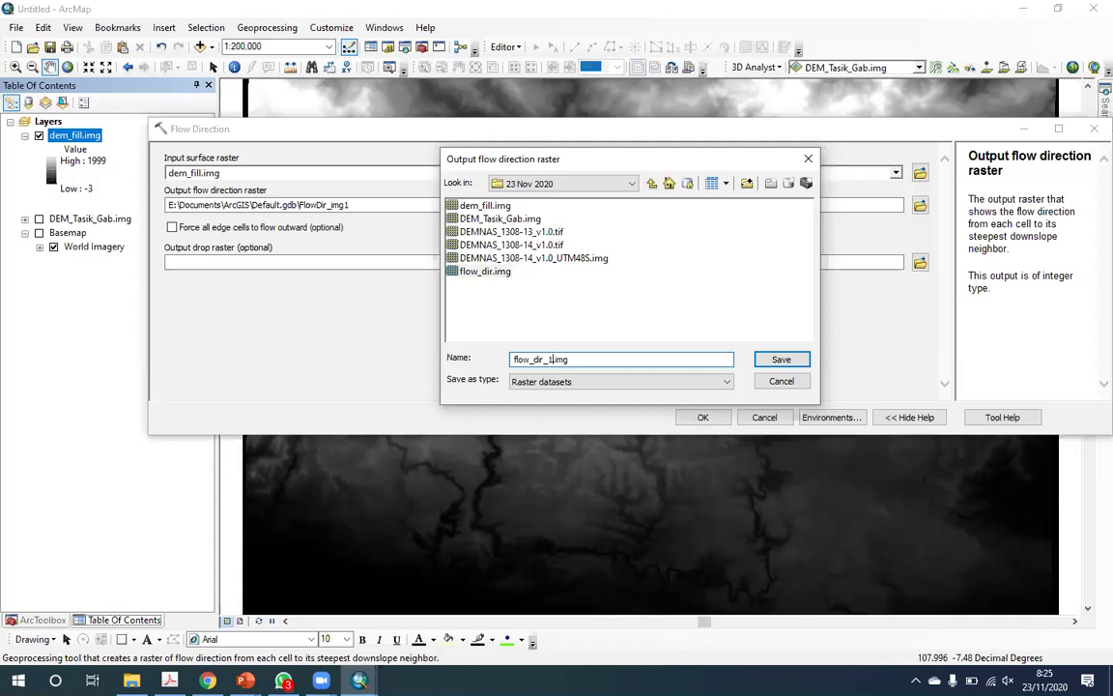
click(781, 359)
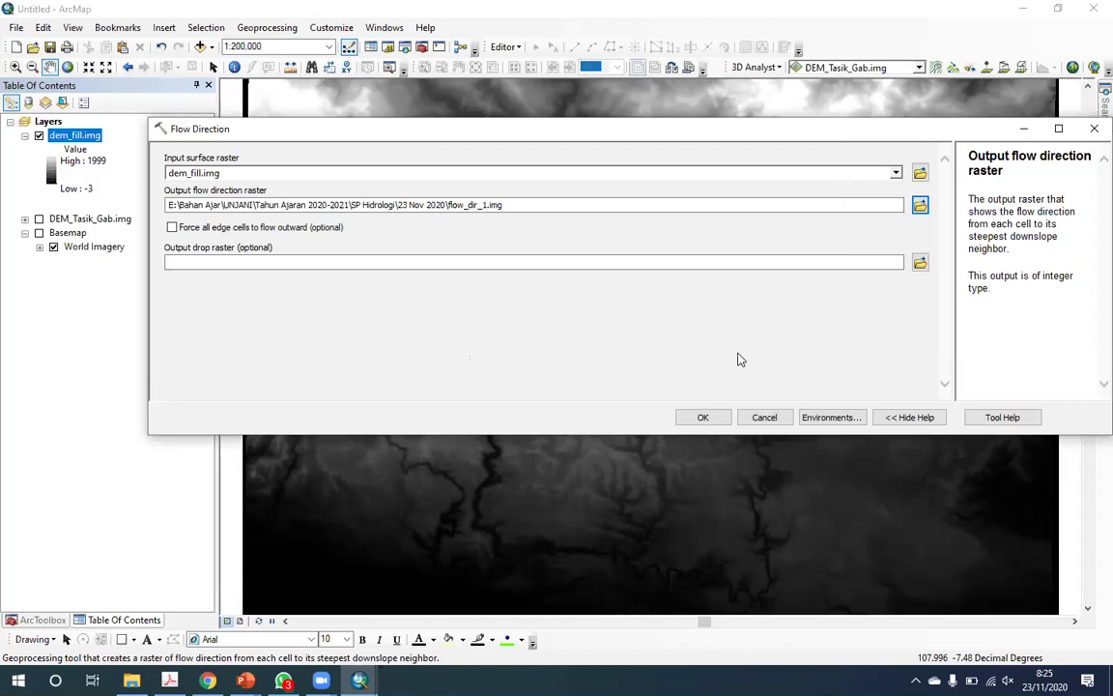
click(700, 418)
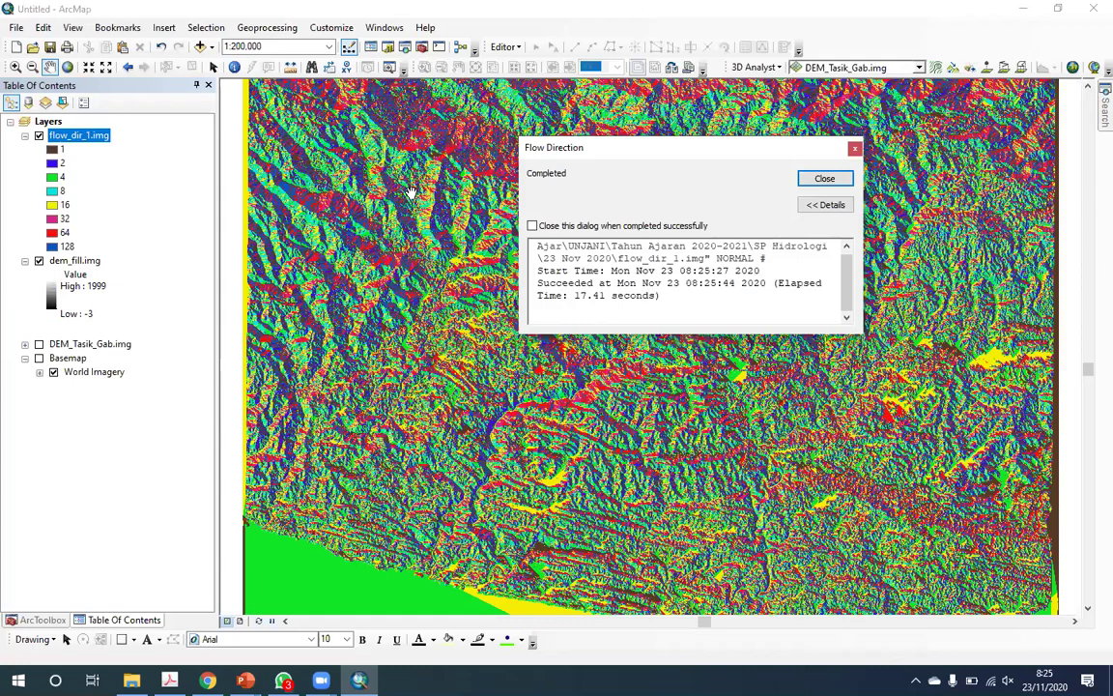
key(Escape)
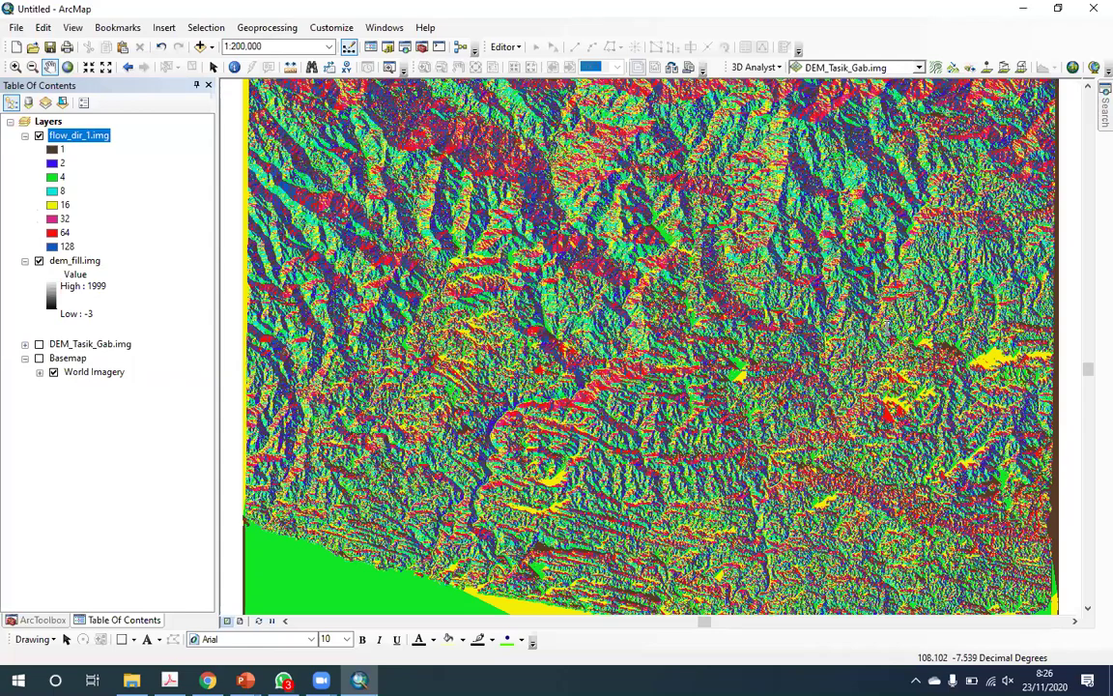
- Switch to the PDF training module in Acrobat and examine the flow direction coding scheme and the hydrology tools overview diagrams
key(alt+Tab)
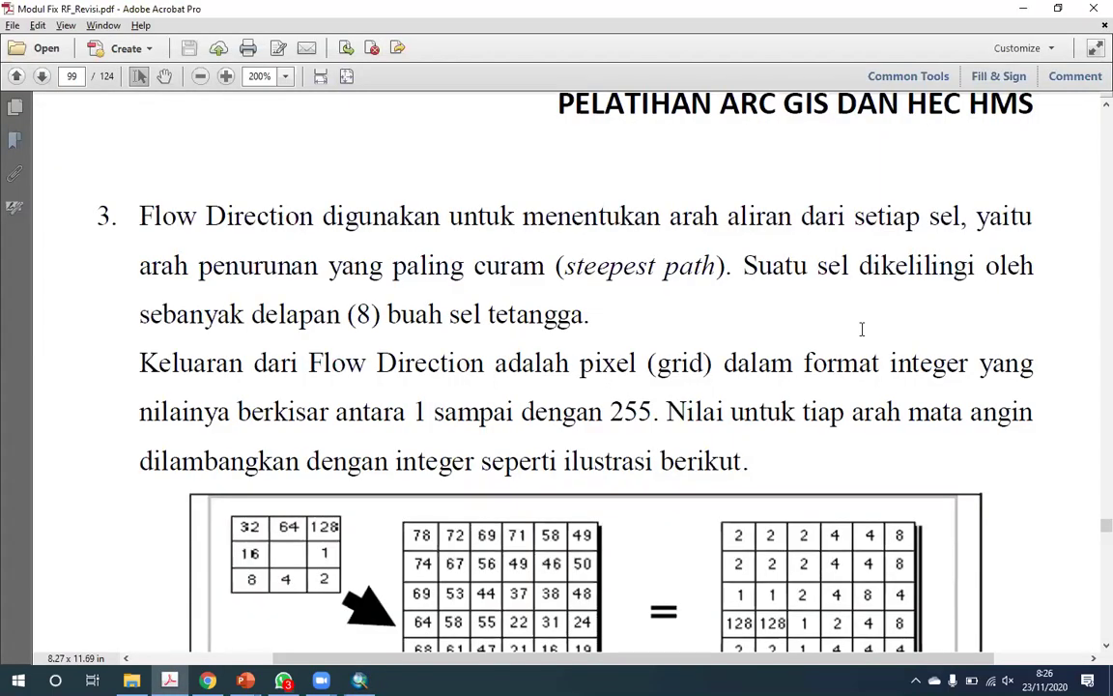
ctrl+scroll(862, 329, down, 2)
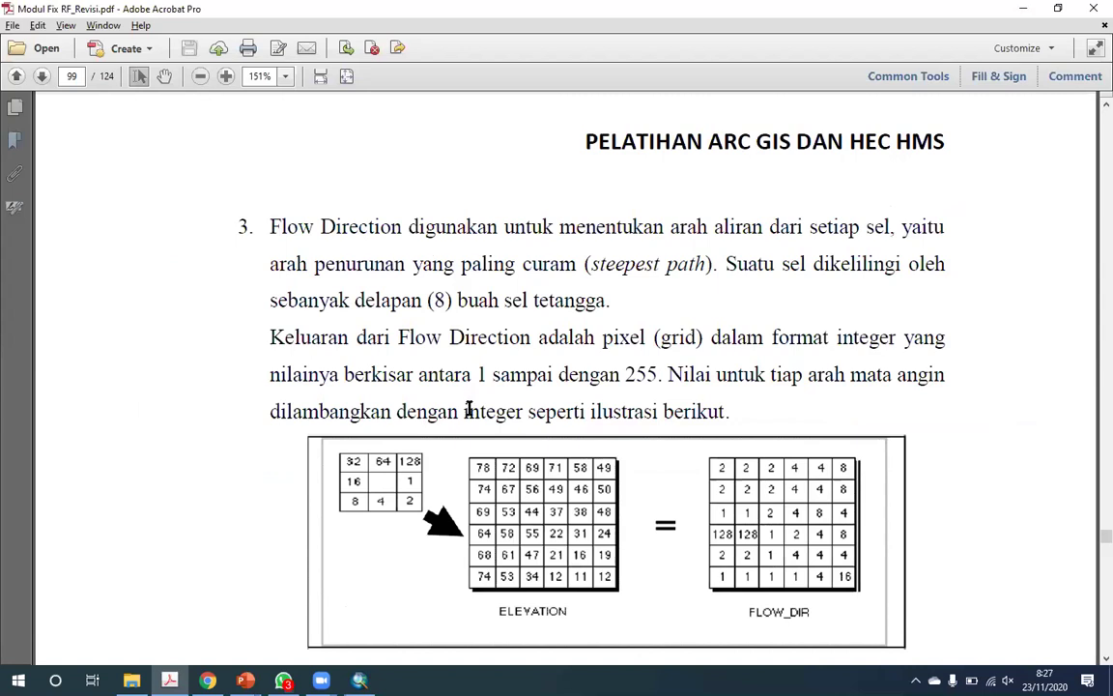
scroll(468, 404, down, 3)
scroll(468, 413, down, 1)
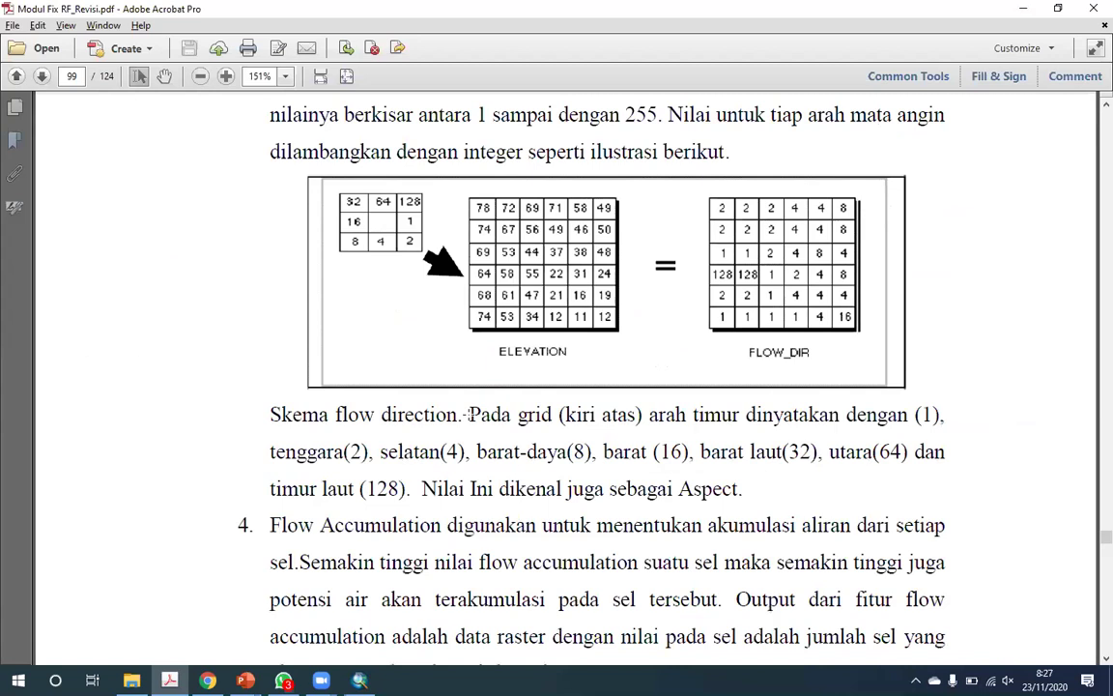
scroll(464, 398, down, 15)
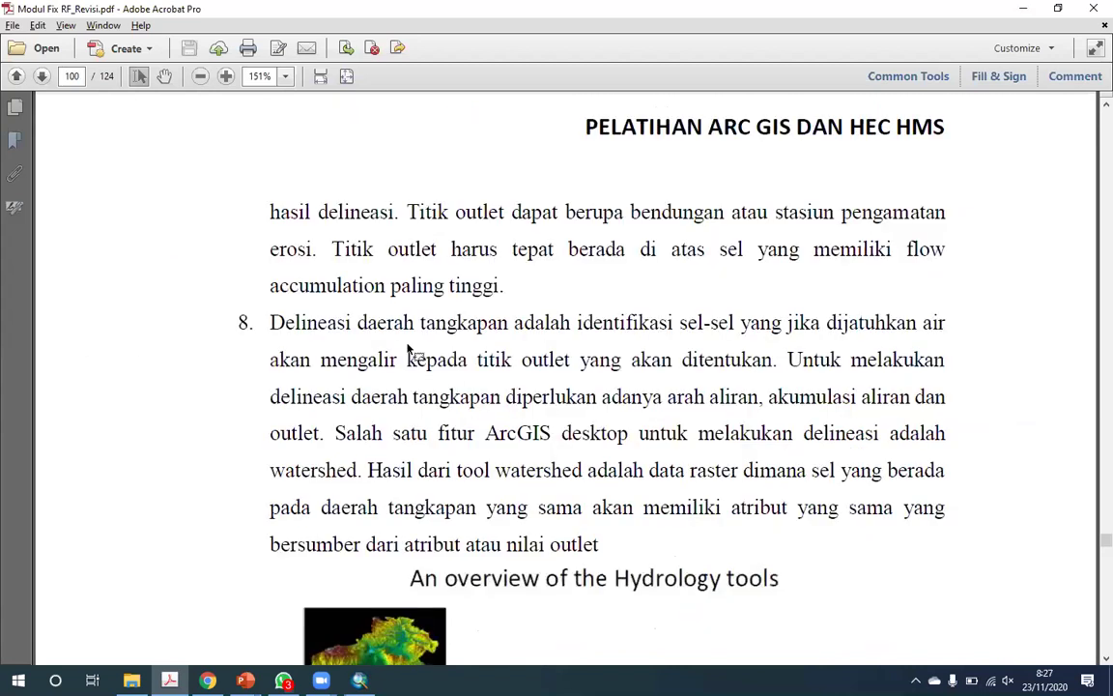
scroll(410, 353, down, 12)
scroll(341, 308, up, 3)
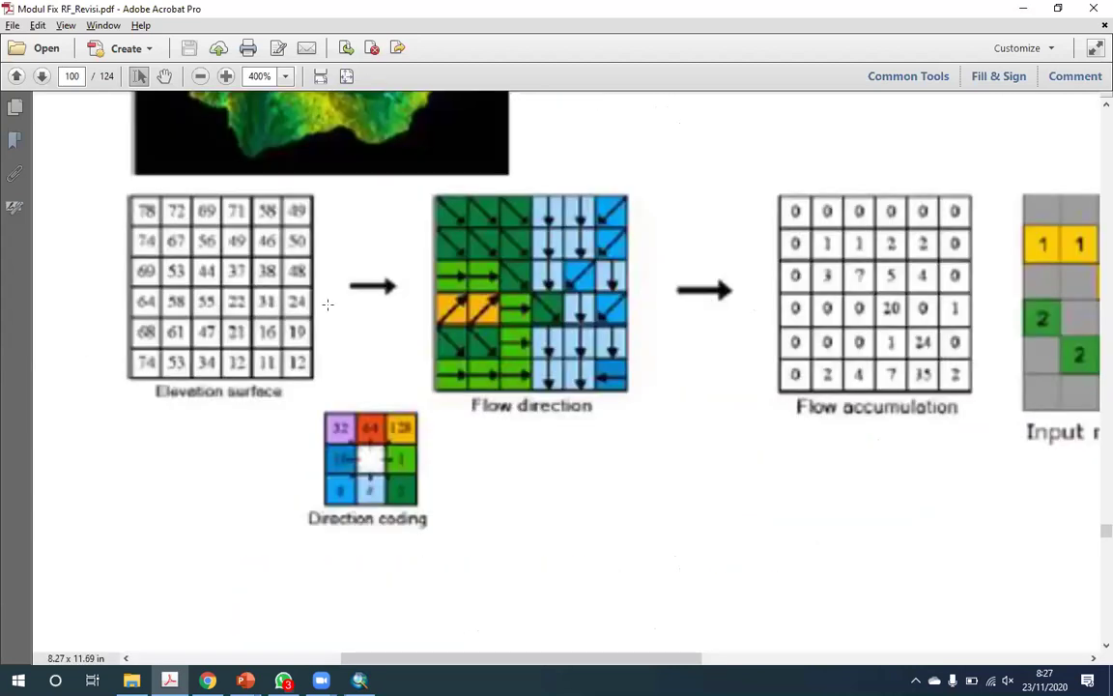
scroll(811, 363, down, 1)
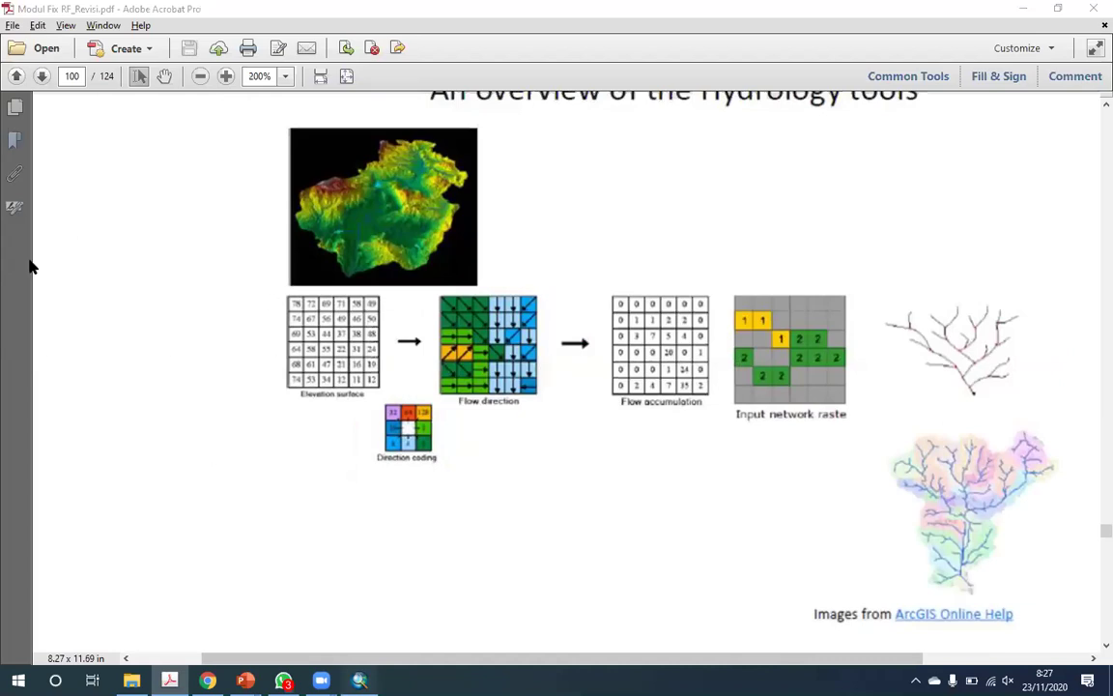
- Switch back to ArcMap, collapse the dem_fill.img and Basemap entries, and hide the dem_fill.img layer
key(alt+Tab)
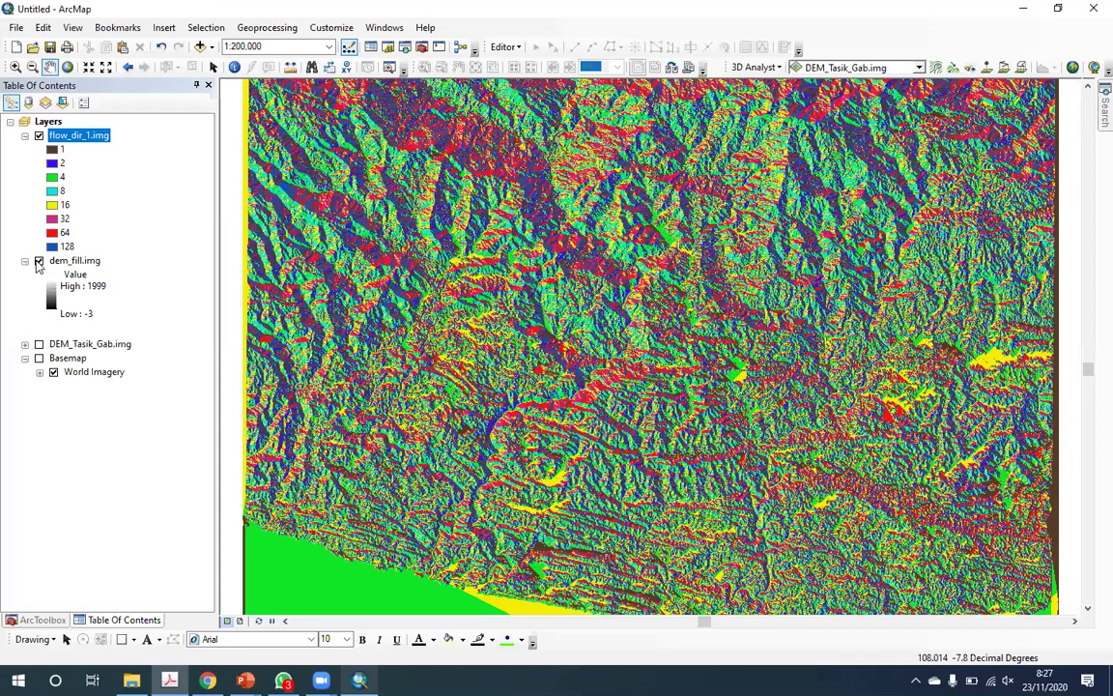
click(25, 261)
click(25, 289)
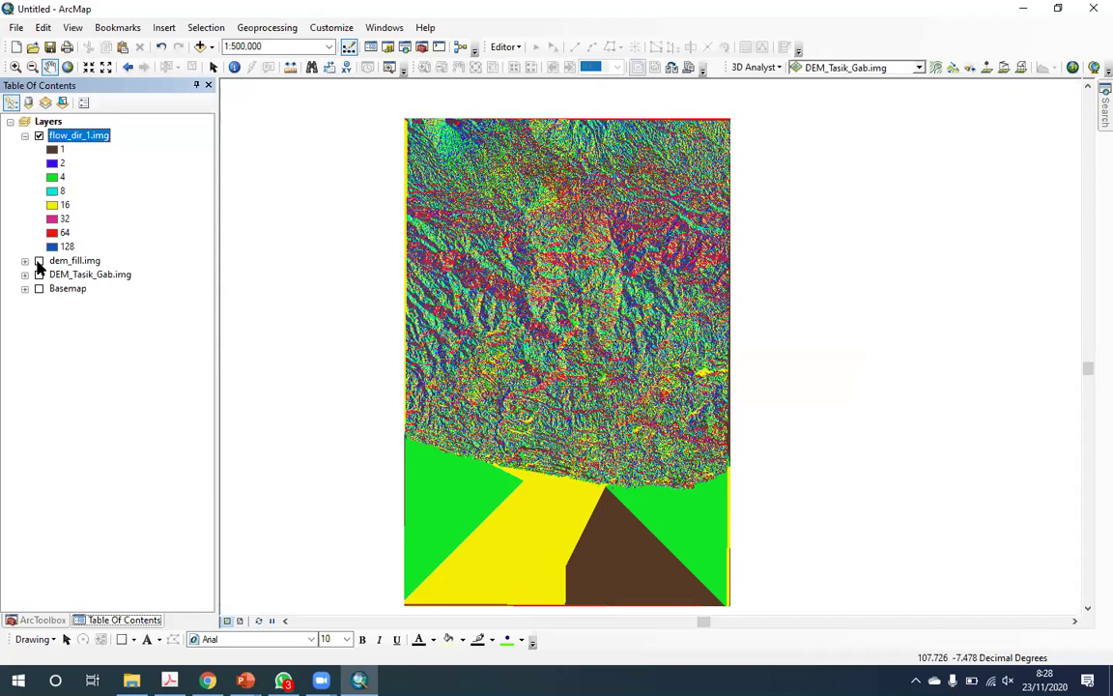
click(39, 262)
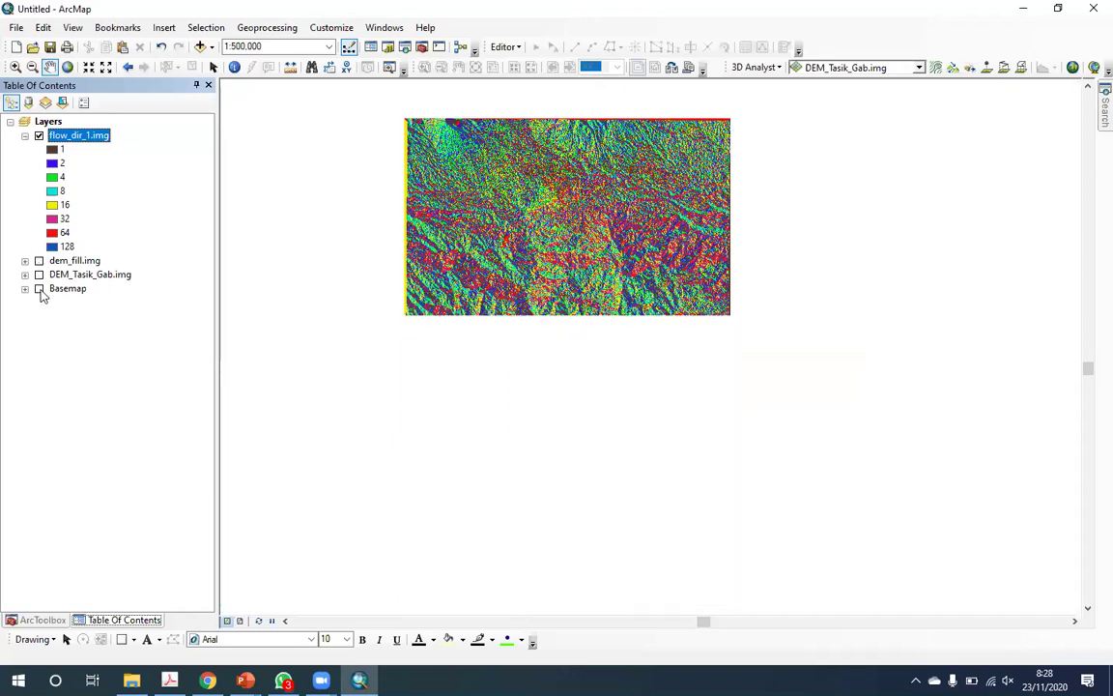
click(39, 261)
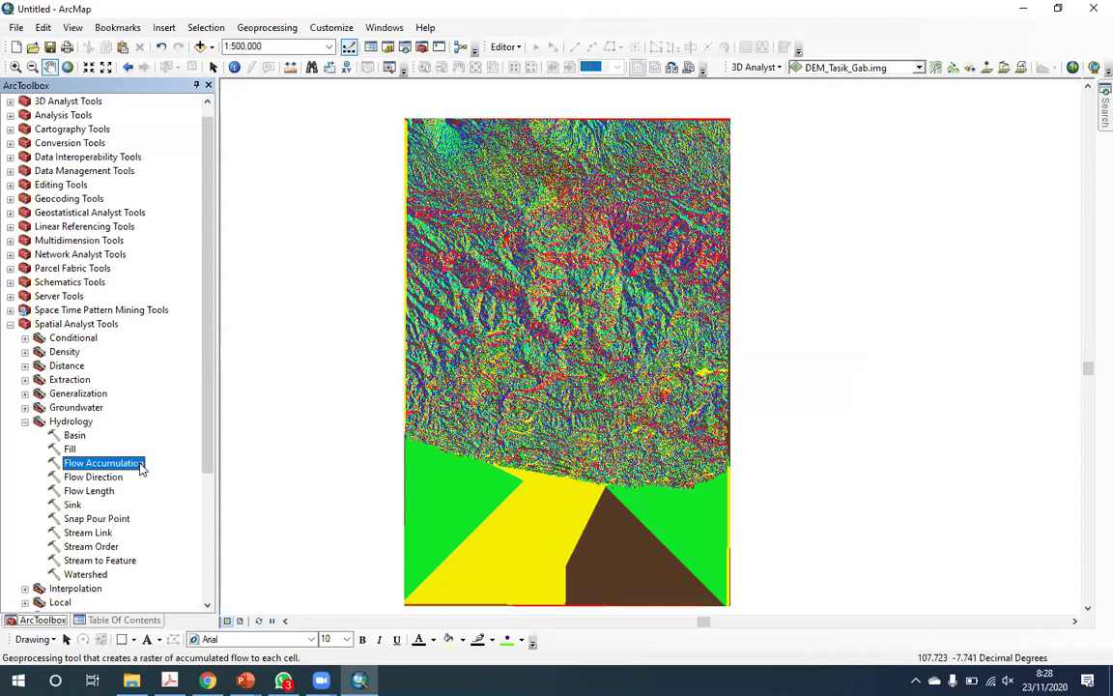
- Run Flow Accumulation on flow_dir_1.img with FLOAT output, saving the raster as flow_acc.img in the 23 Nov 2020 folder
double_click(141, 463)
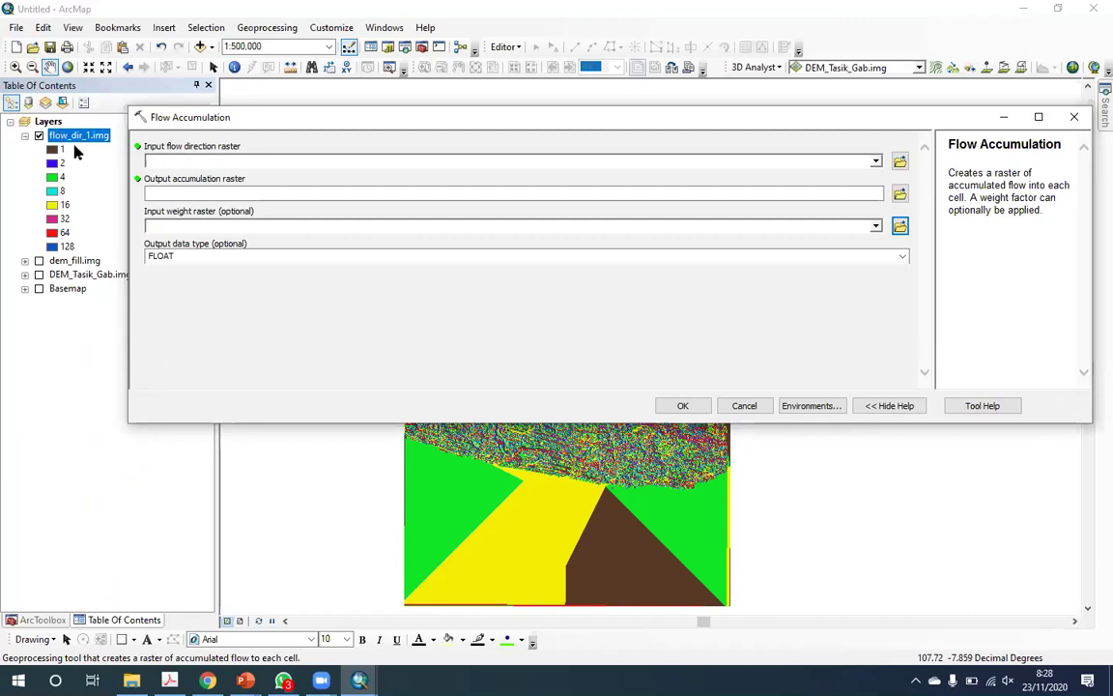
drag(73, 135, 161, 156)
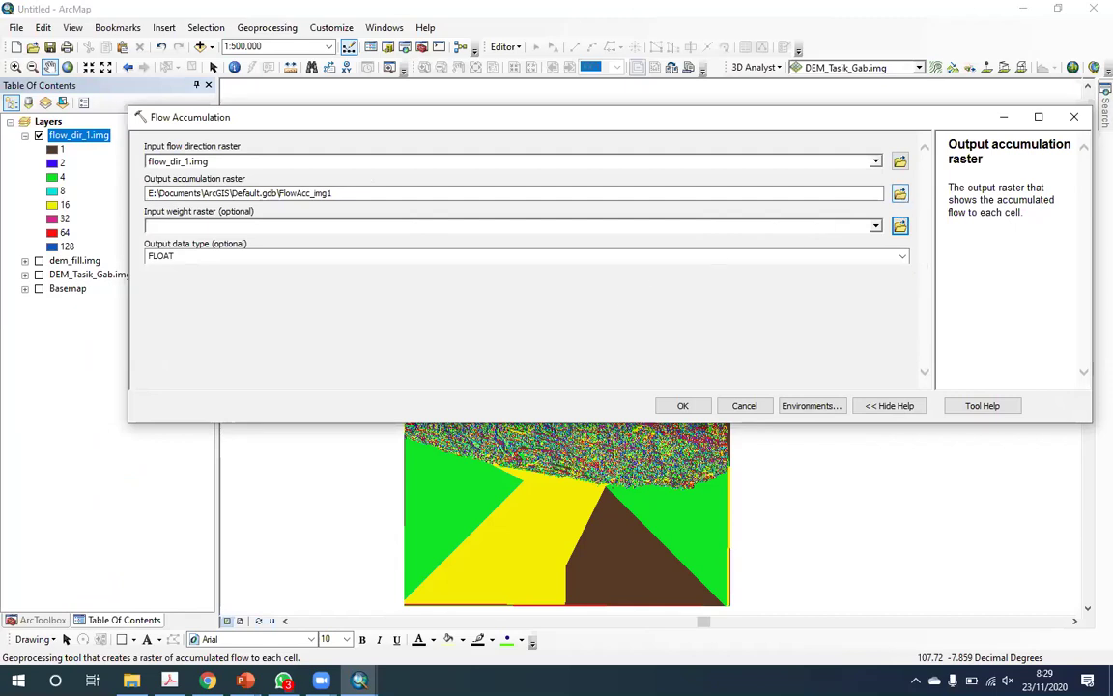
text(flow_acc.img)
key(Return)
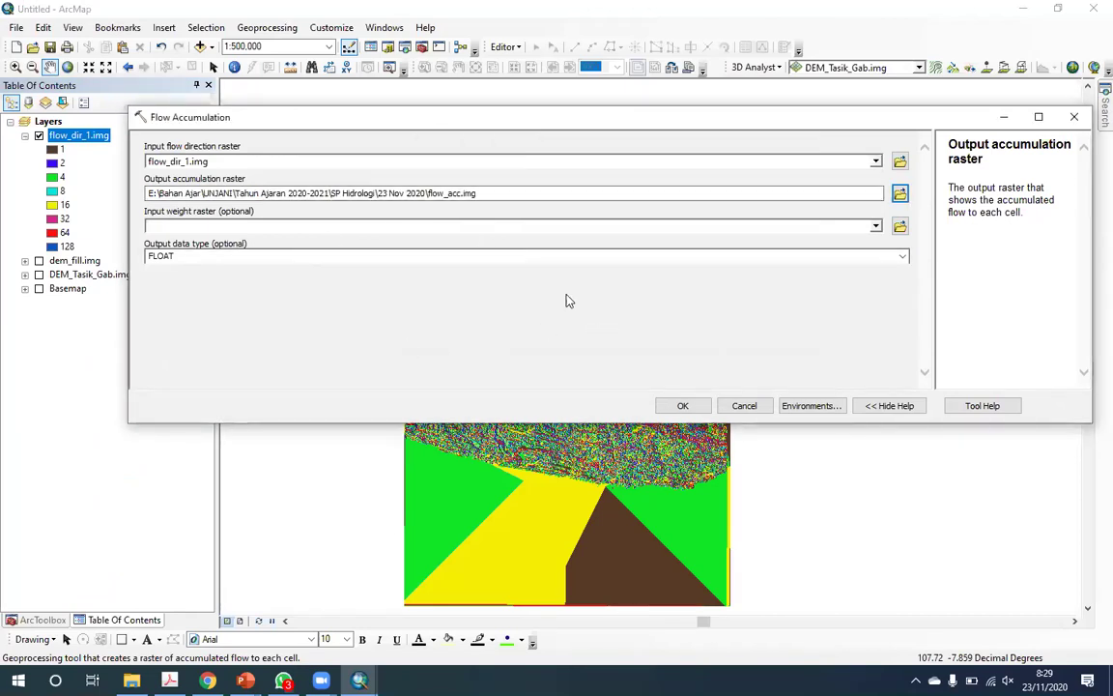
click(682, 405)
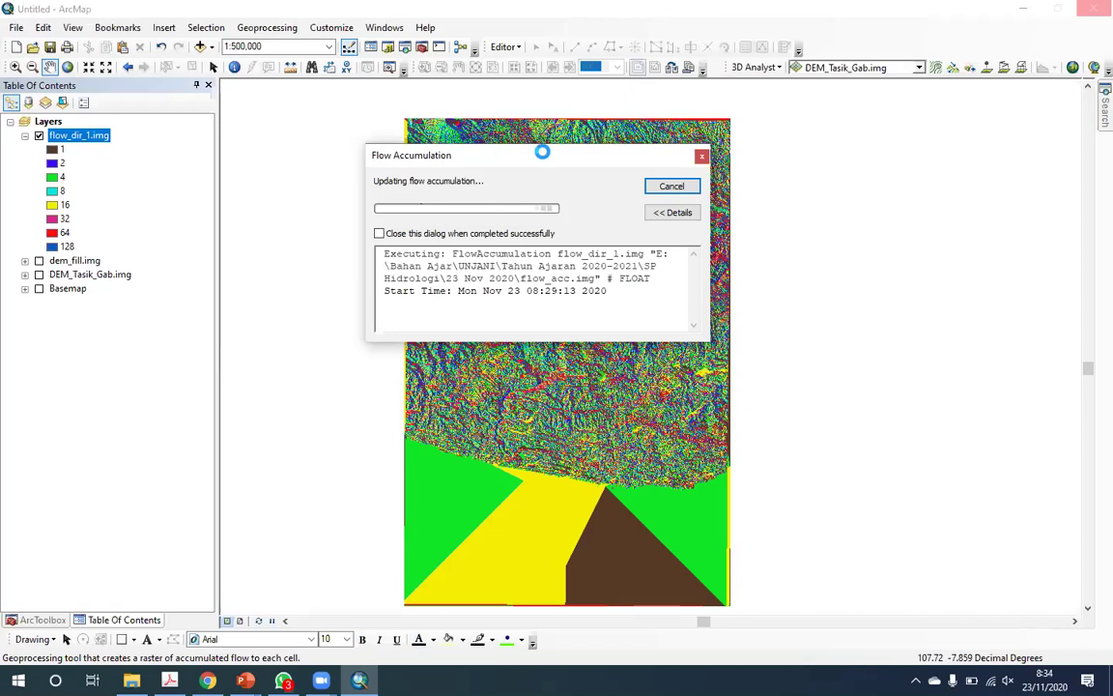
drag(542, 151, 570, 144)
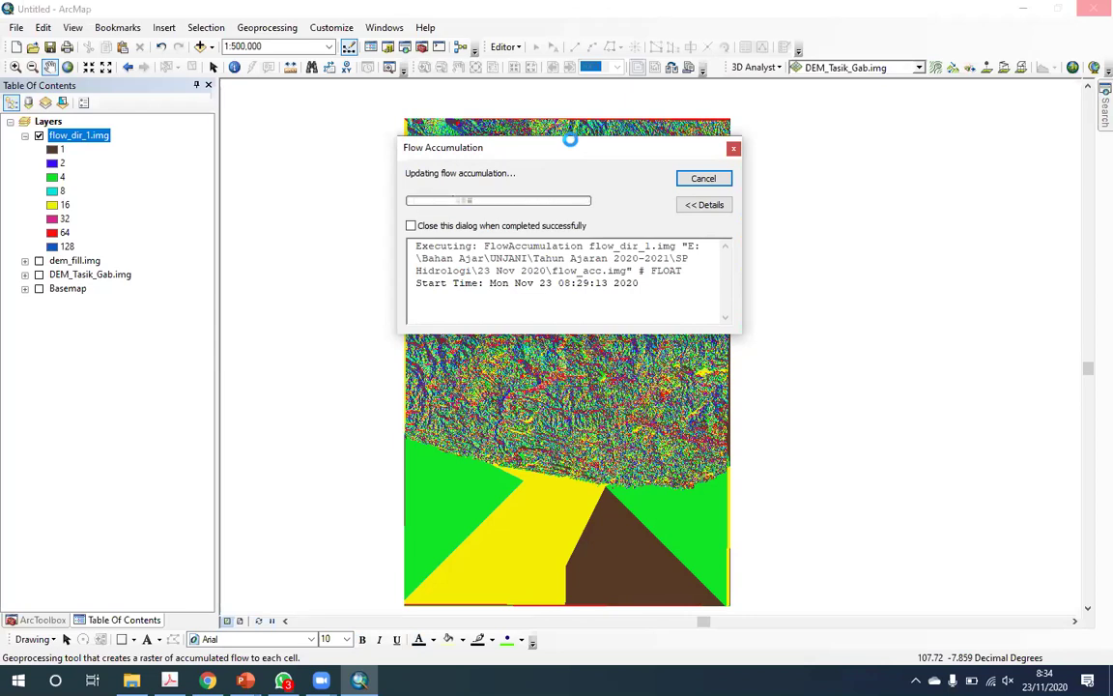
drag(570, 140, 575, 128)
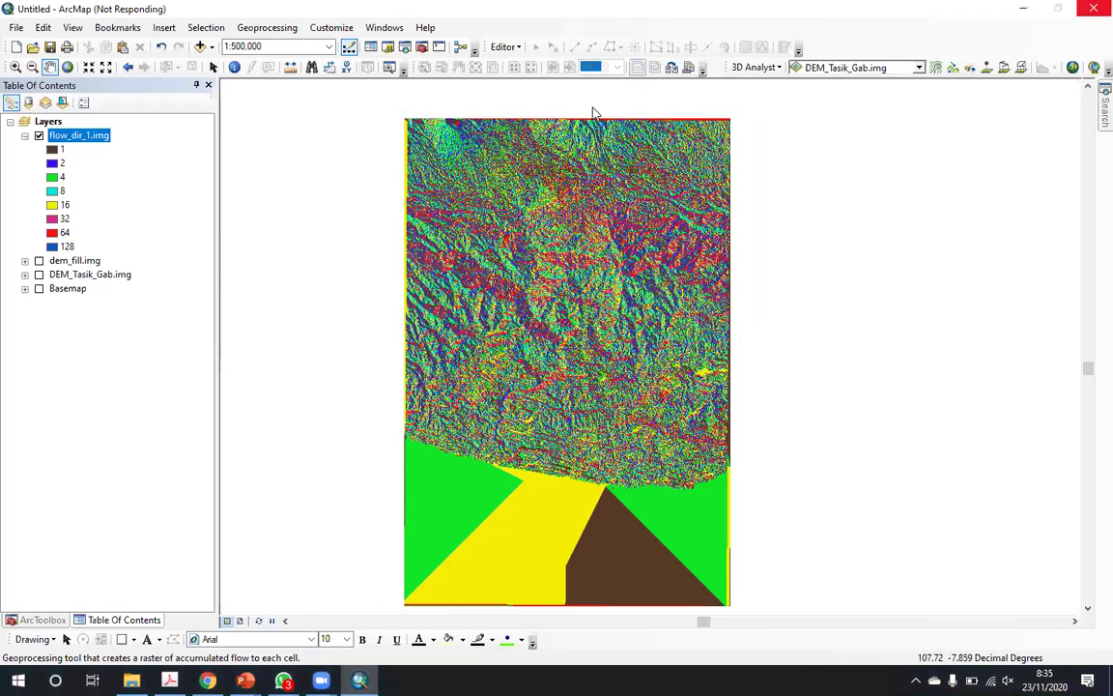
key(alt+Tab)
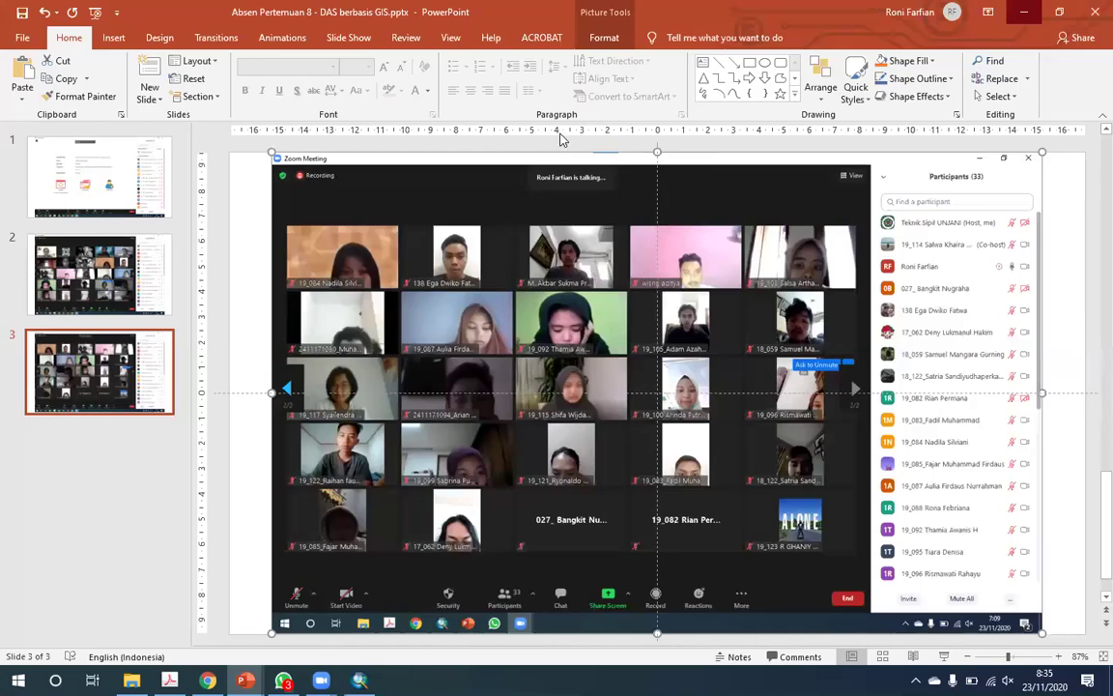
key(alt+Tab)
drag(565, 143, 598, 204)
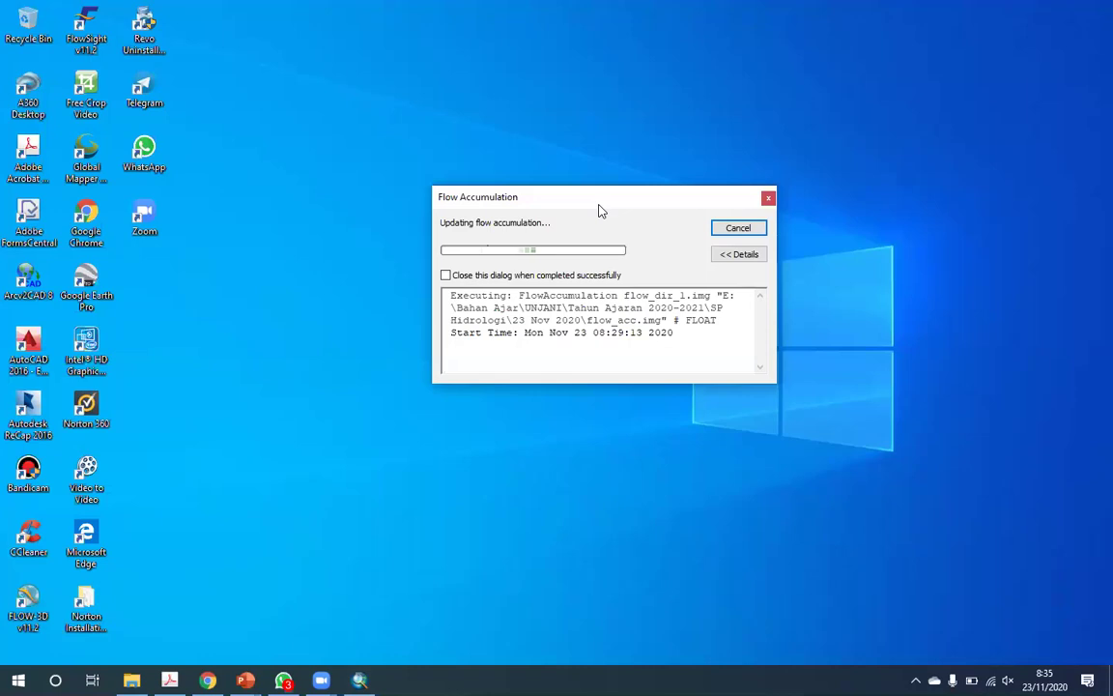
drag(595, 203, 643, 309)
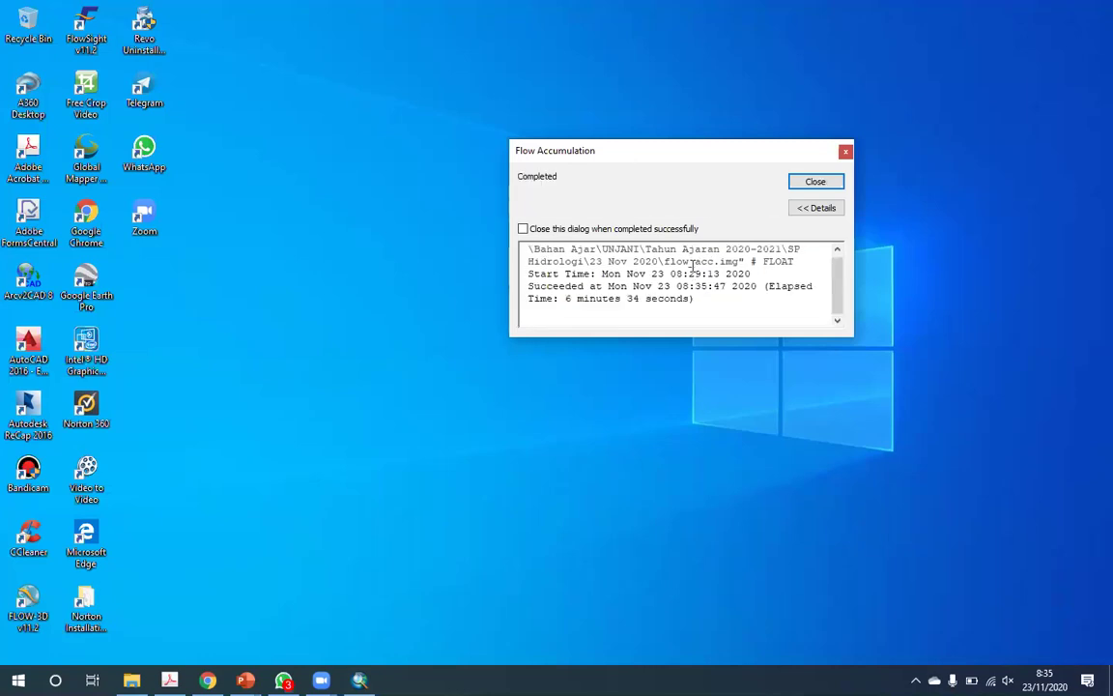
- Dismiss the finished Flow Accumulation run and collapse the flow_dir_1.img legend
click(823, 185)
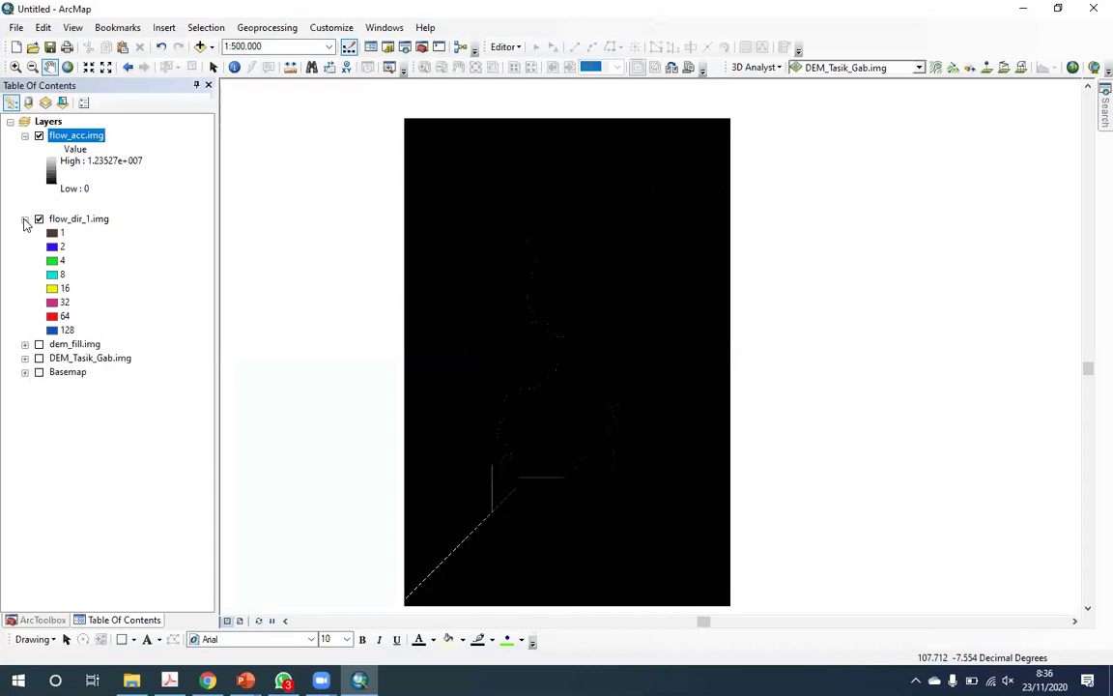
click(25, 219)
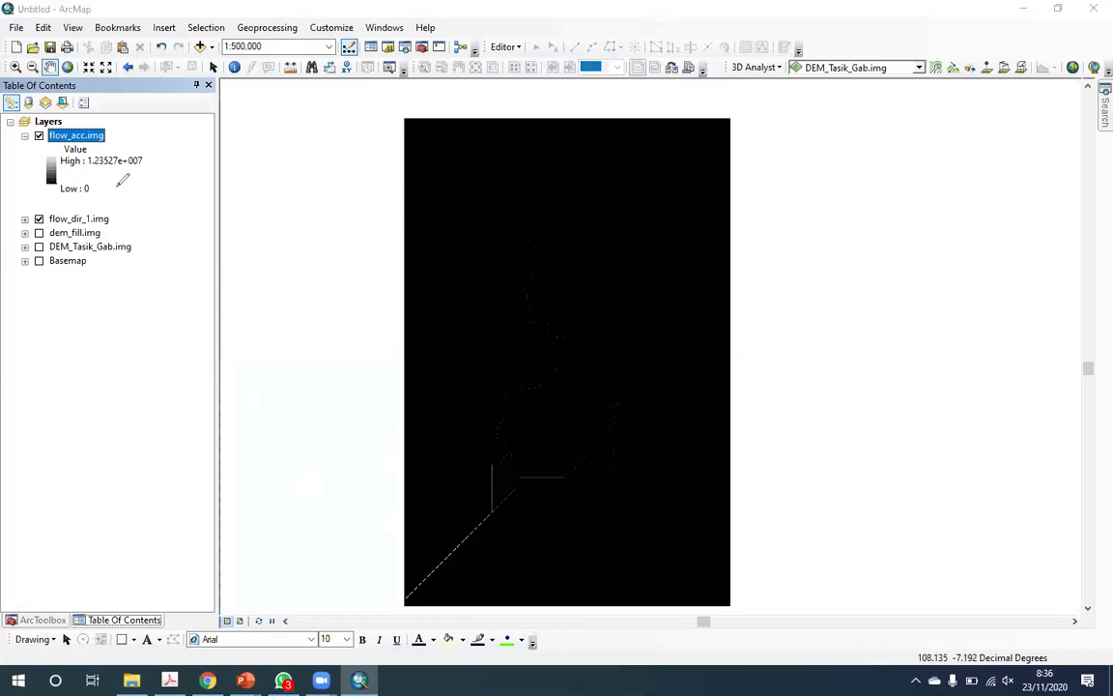
drag(161, 186, 100, 186)
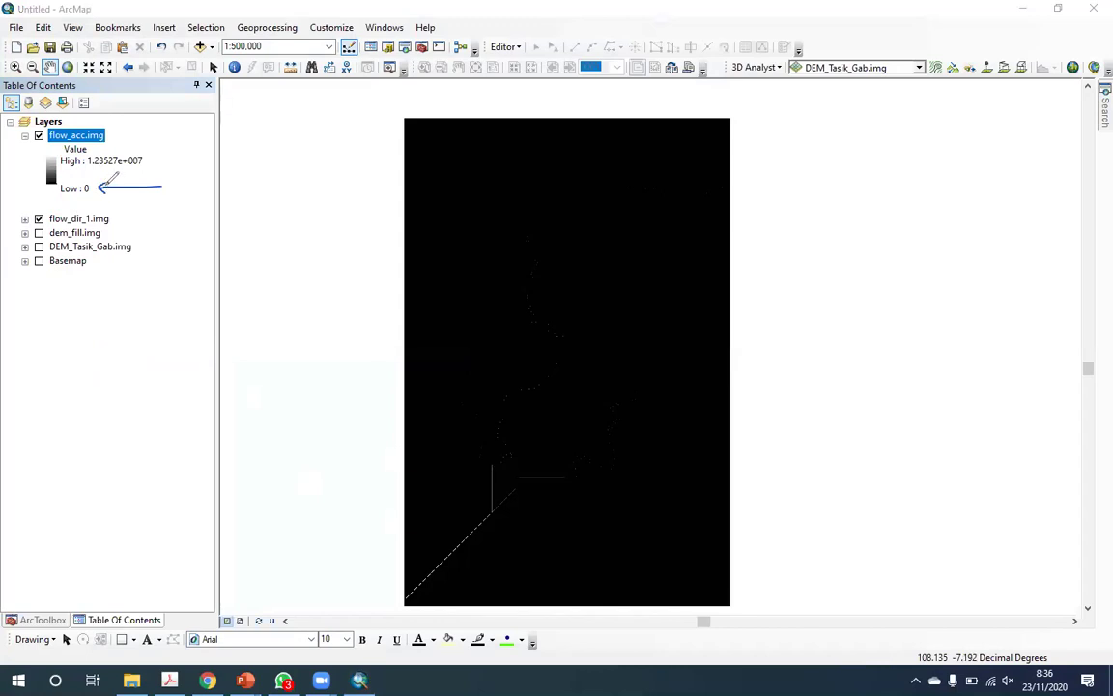
drag(23, 164, 35, 181)
mouse_move(185, 136)
mouse_down()
mouse_move(156, 161)
mouse_move(168, 163)
mouse_up()
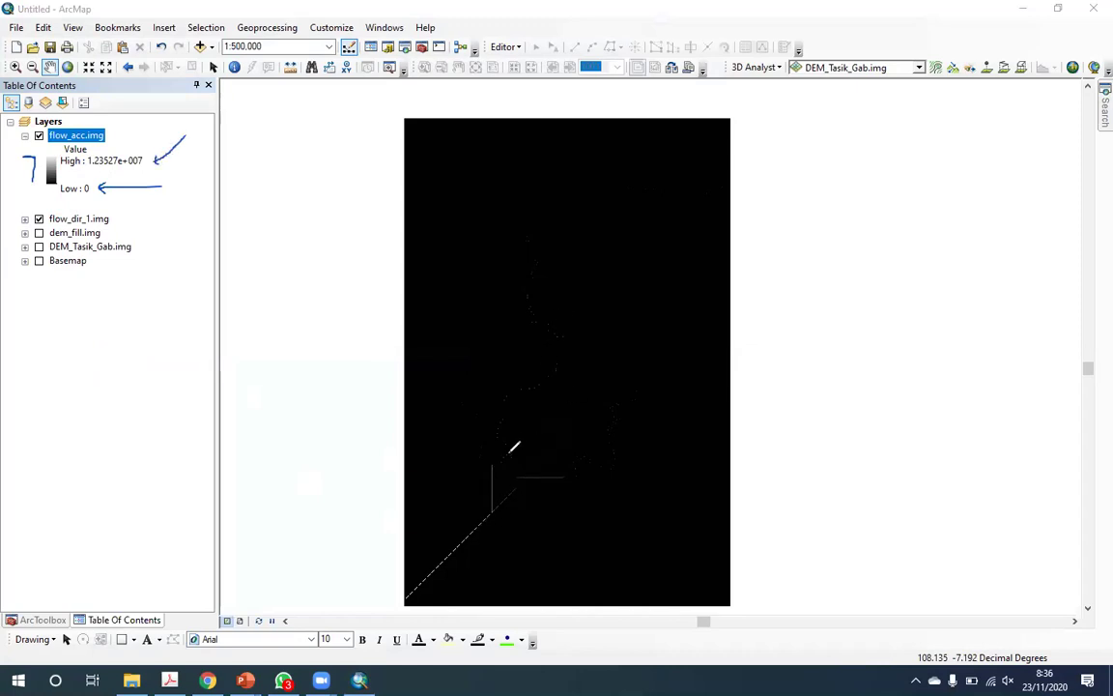
- Hide the flow_dir_1.img layer beneath the flow accumulation raster
scroll(487, 488, up, 2)
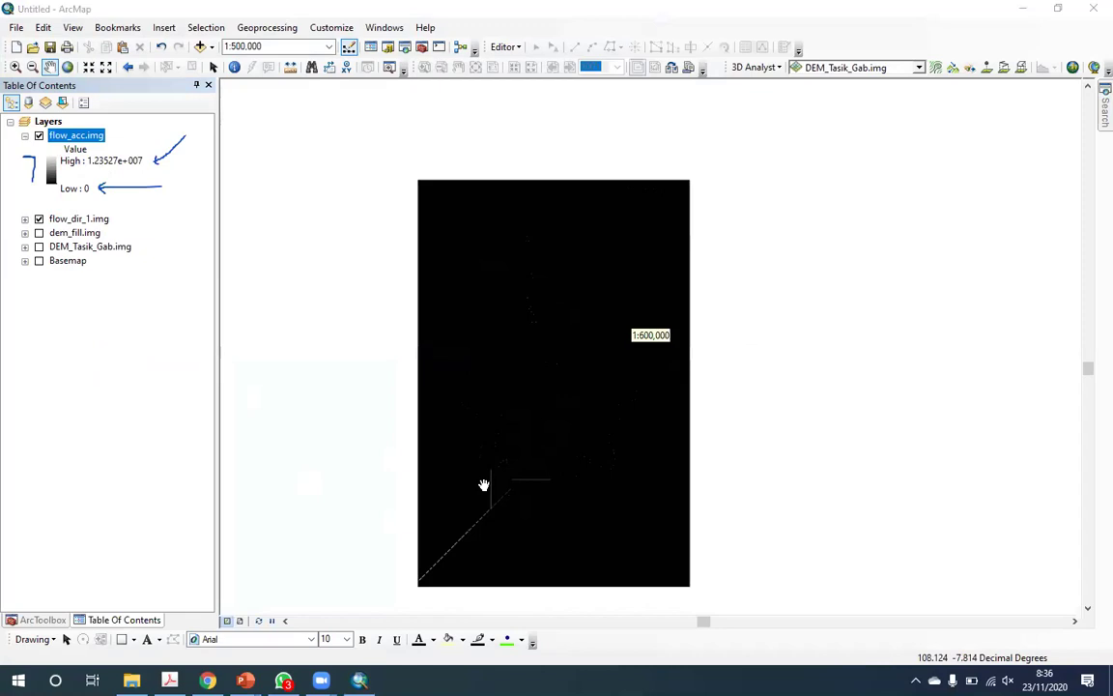
scroll(483, 480, up, 1)
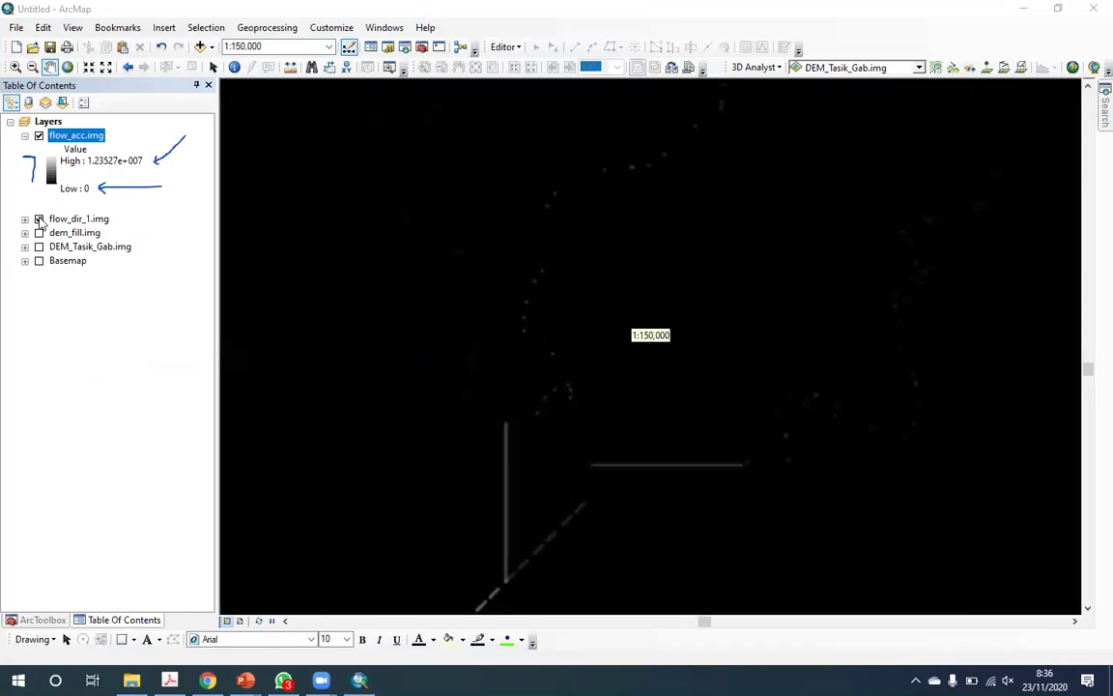
click(39, 219)
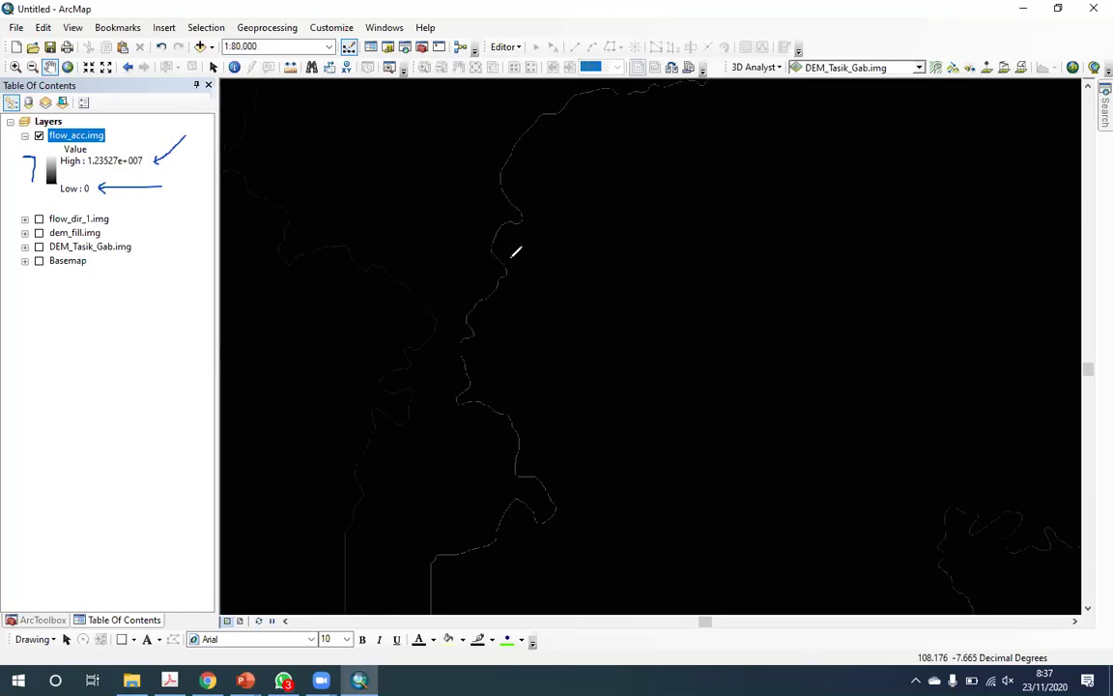
drag(541, 112, 511, 155)
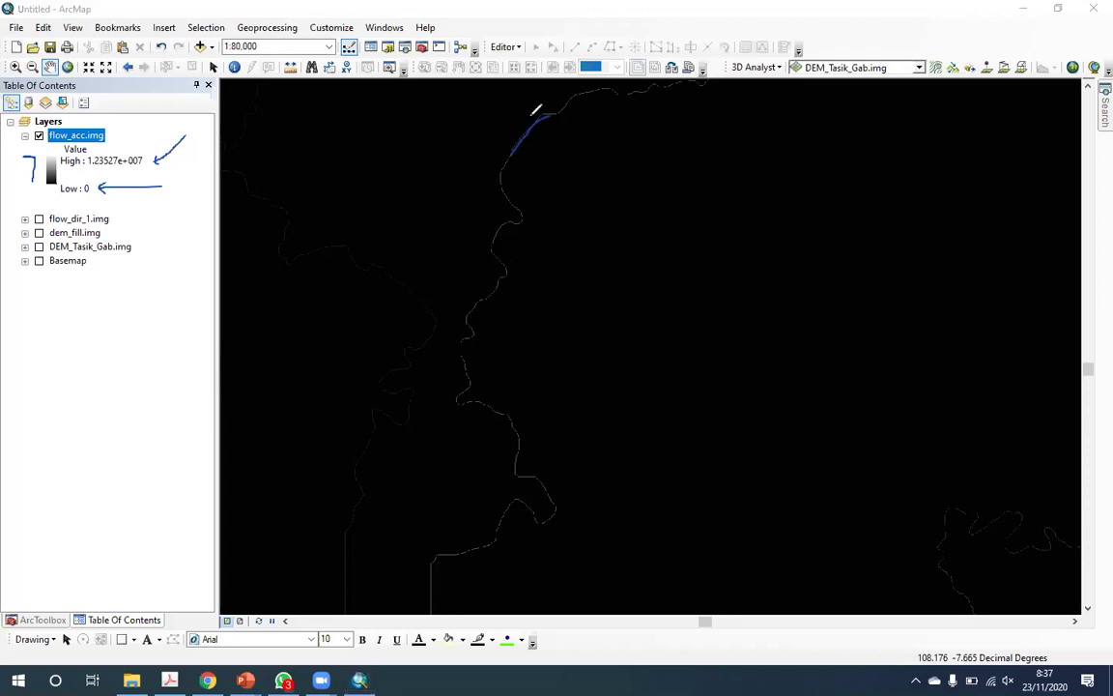
mouse_move(537, 110)
mouse_down()
mouse_move(546, 116)
mouse_move(514, 134)
mouse_move(506, 174)
mouse_move(528, 230)
mouse_move(484, 244)
mouse_move(503, 265)
mouse_move(463, 323)
mouse_up()
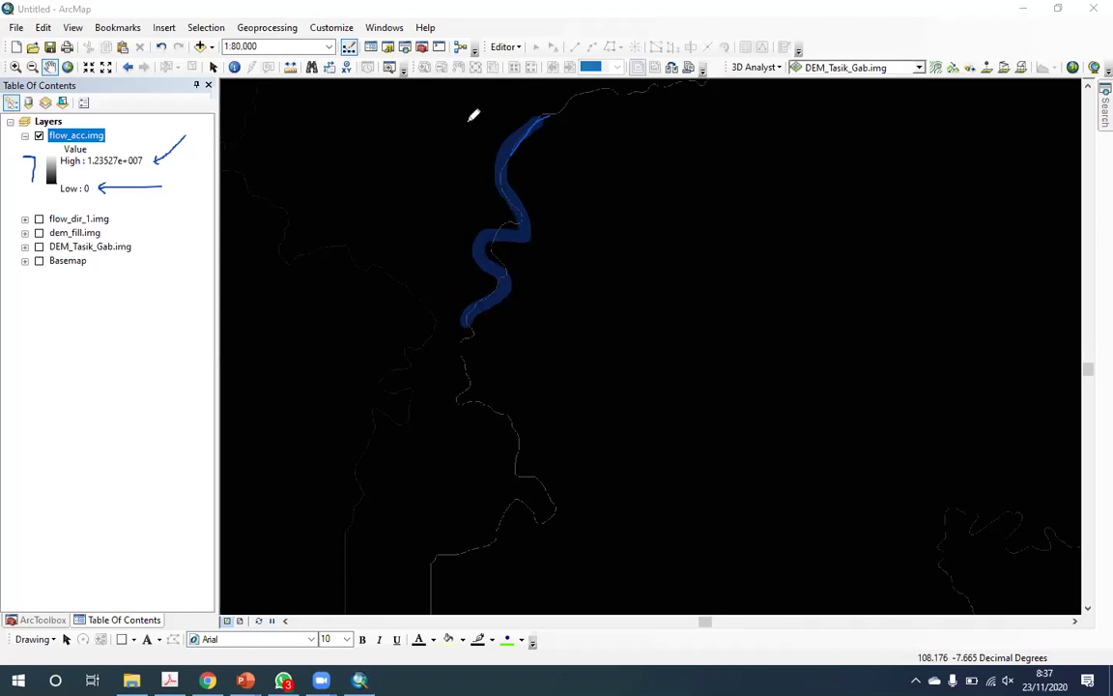
click(765, 200)
drag(697, 163, 691, 198)
drag(628, 174, 651, 169)
drag(427, 143, 475, 138)
drag(386, 126, 412, 126)
click(382, 166)
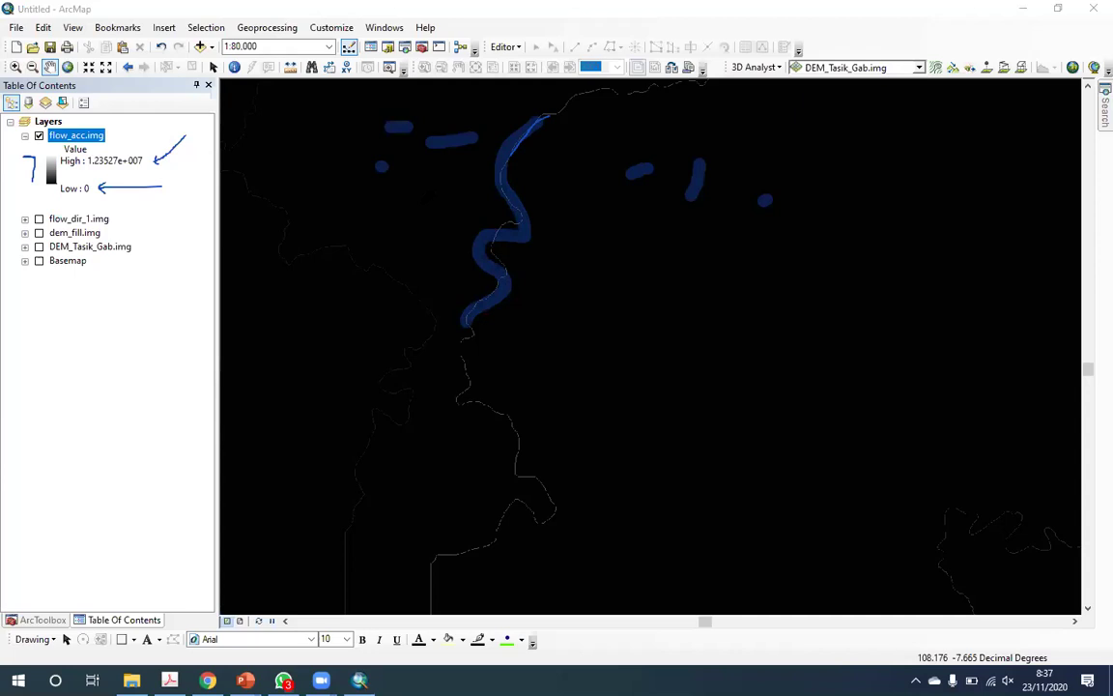
click(421, 204)
click(326, 172)
scroll(596, 267, down, 3)
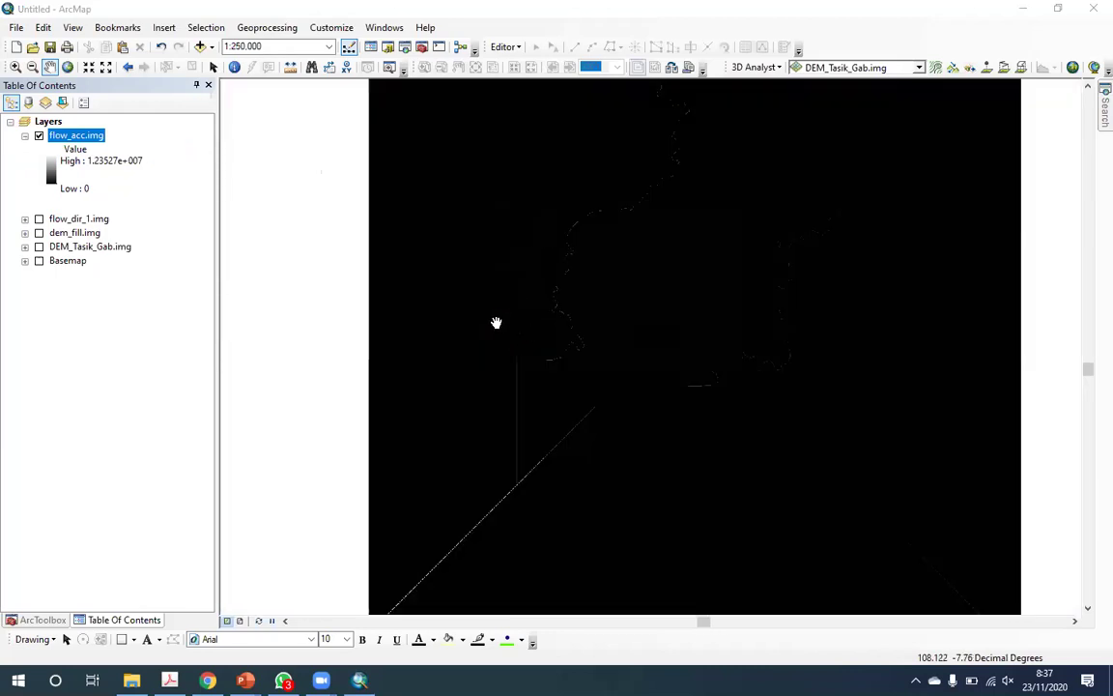
- Start the Con tool from the Spatial Analyst Conditional tools with flow_acc.img as the input conditional raster
scroll(442, 294, down, 1)
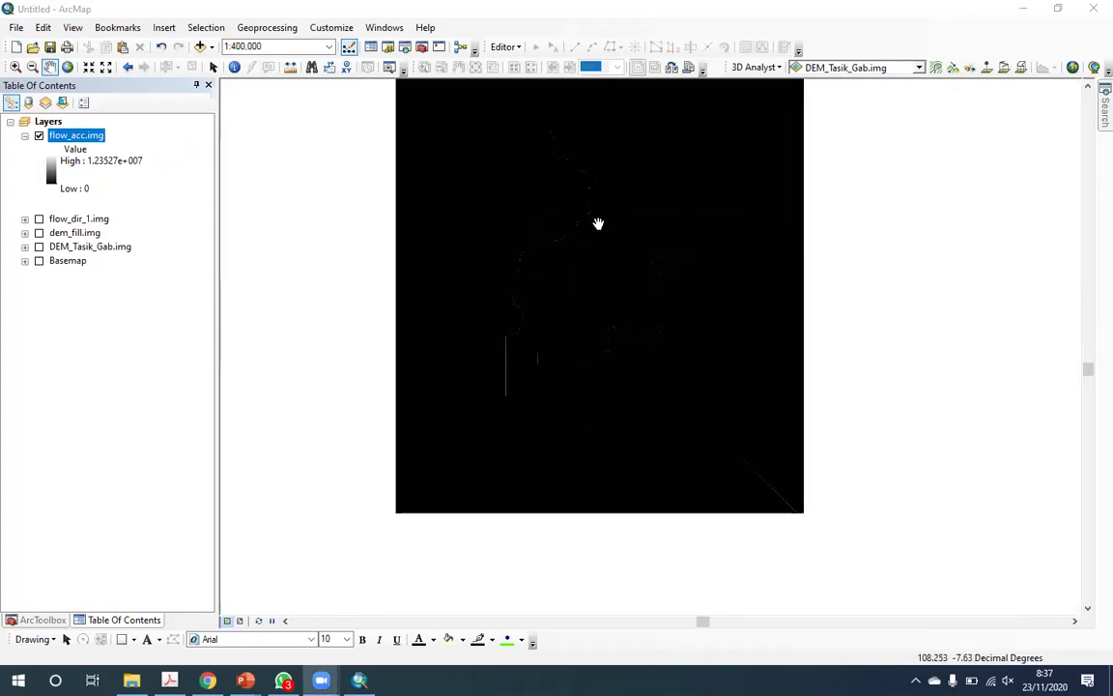
drag(598, 224, 527, 333)
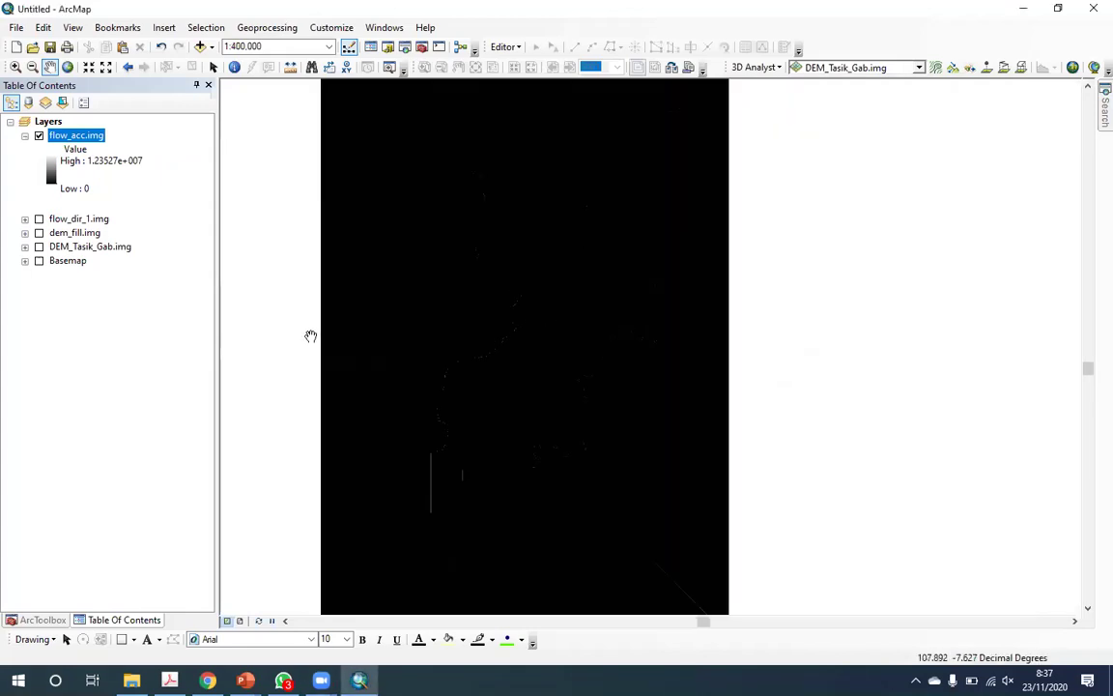
click(36, 619)
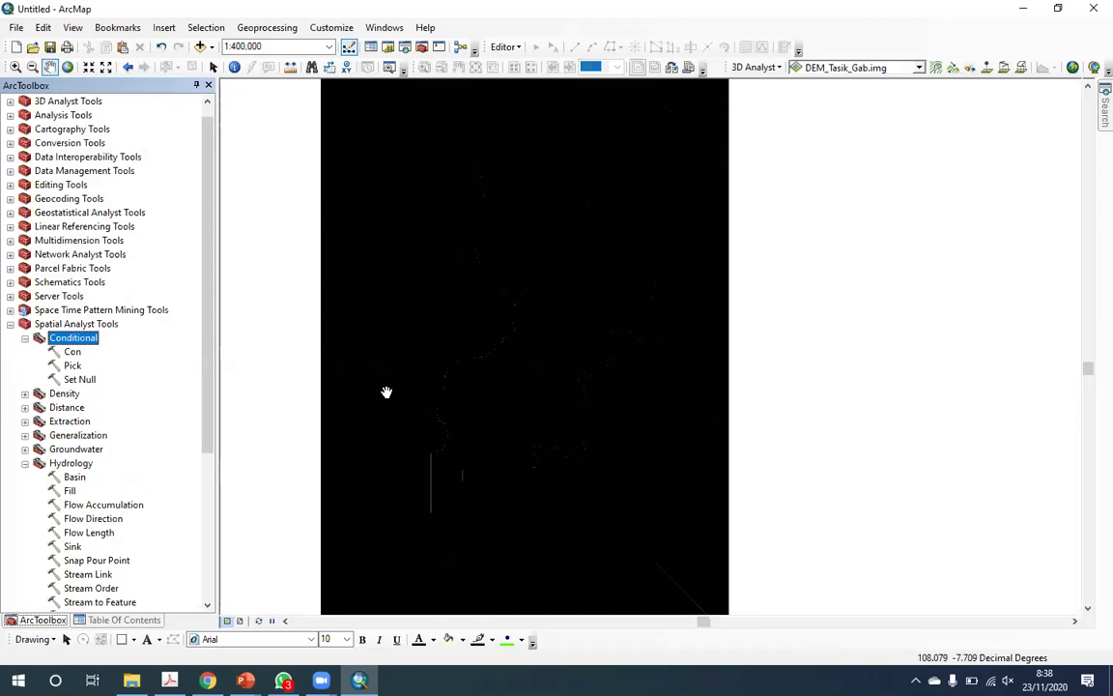
double_click(73, 351)
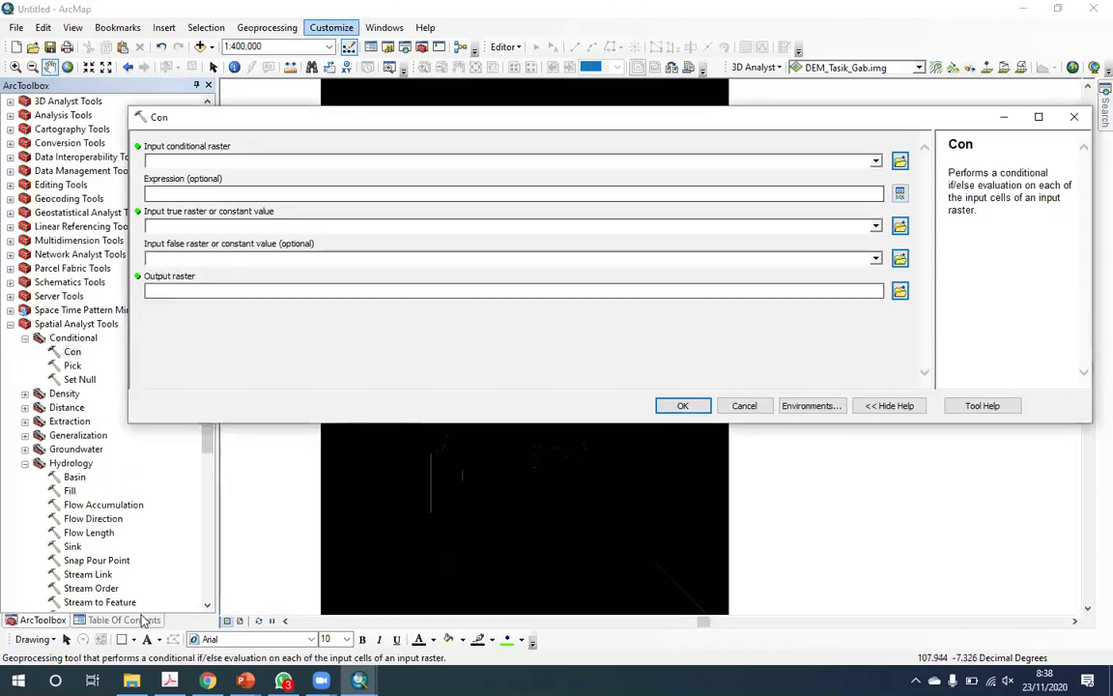
click(123, 619)
click(77, 135)
drag(82, 140, 232, 161)
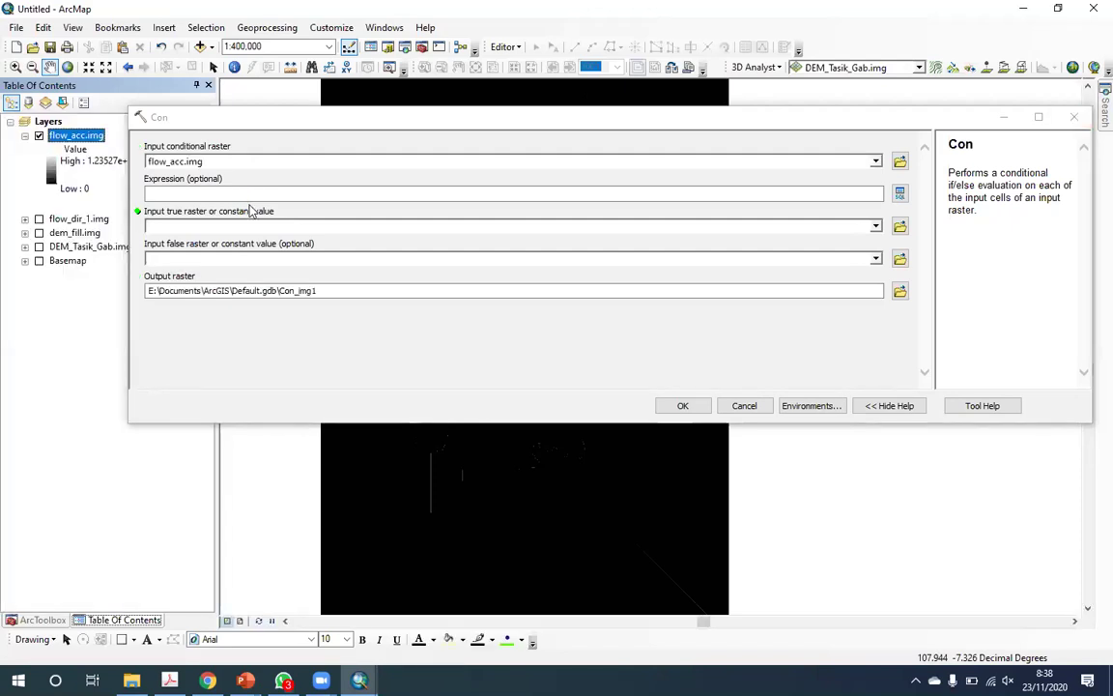
click(274, 116)
drag(348, 117, 426, 136)
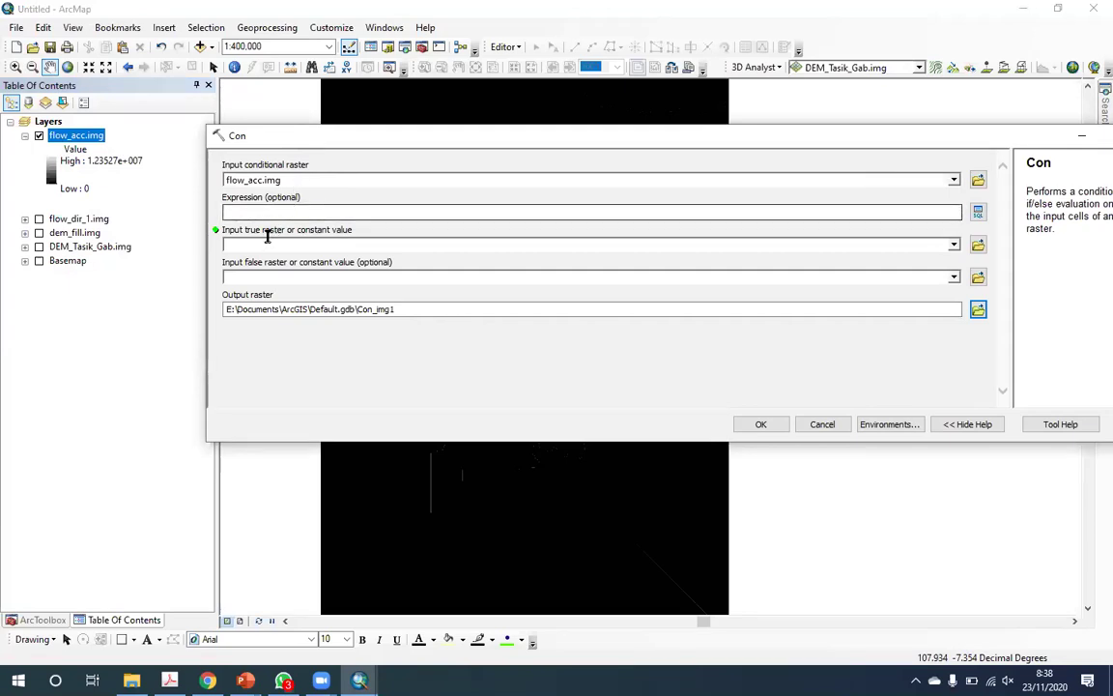
- Enter Value > 100 as the Con tool's conditional expression
key(Tab)
text(Valeu)
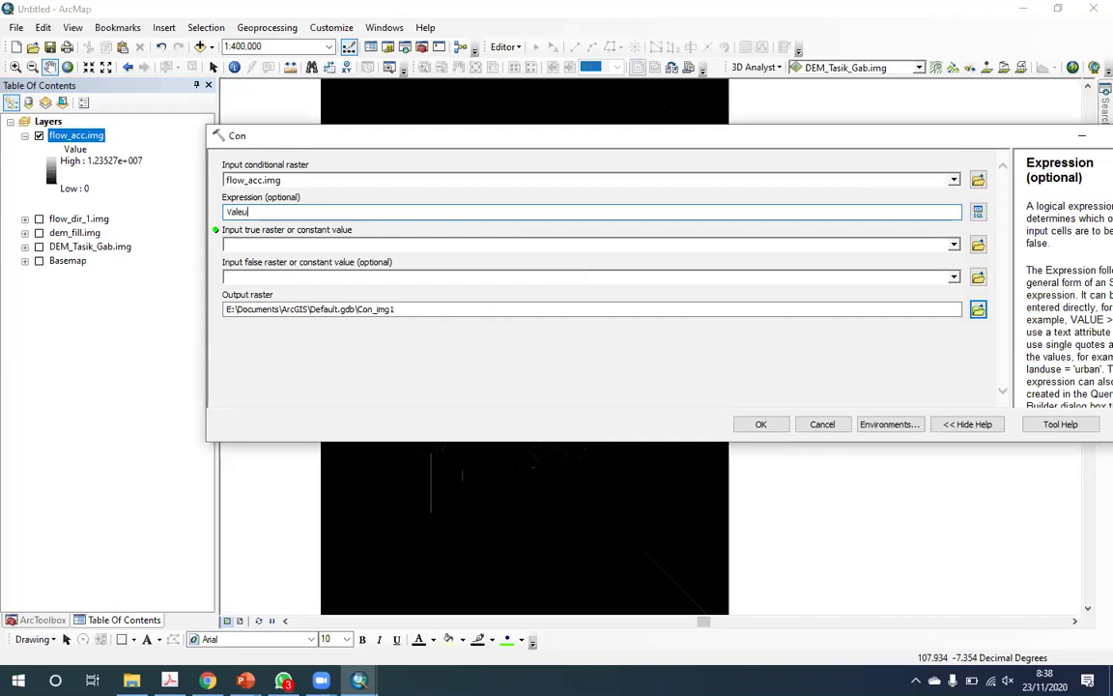
key(BackSpace)
key(BackSpace)
text(ue > 100)
click(764, 118)
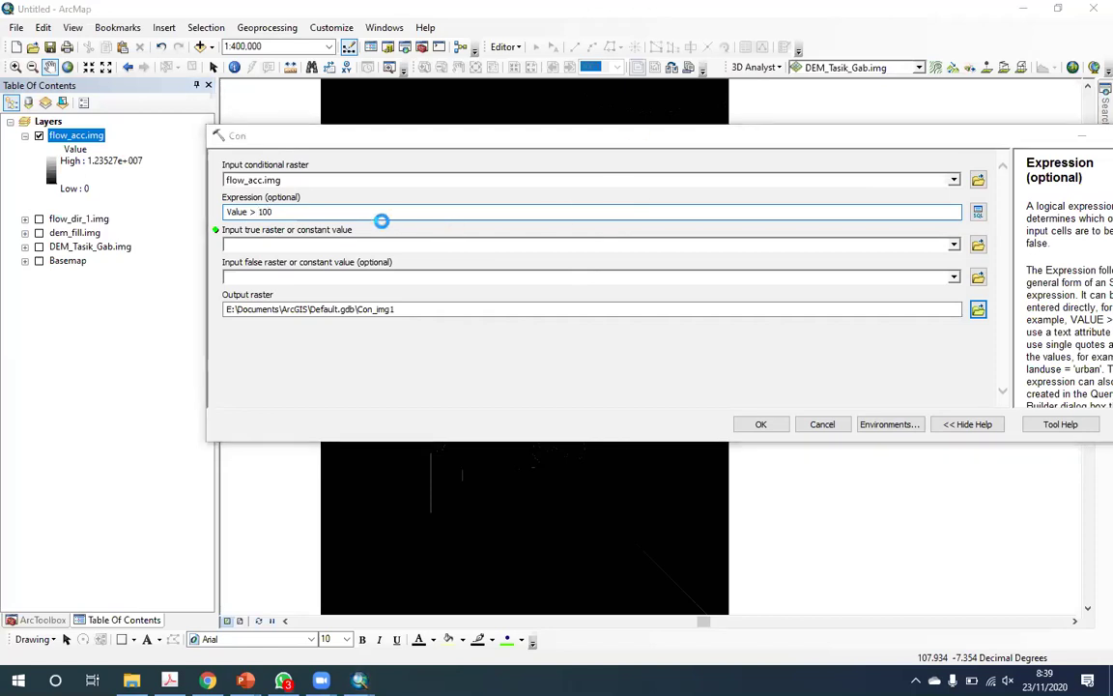
- Raise the threshold in the Con expression to Value > 200 and set the true constant value to 1
click(282, 209)
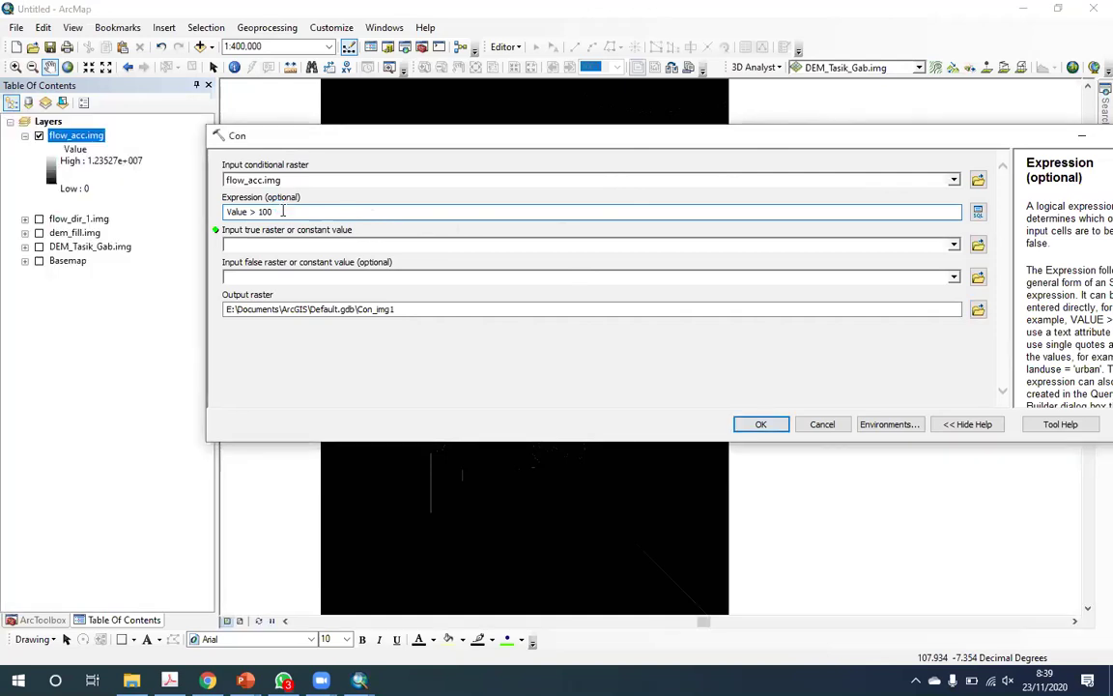
drag(263, 211, 257, 212)
text(2)
click(773, 246)
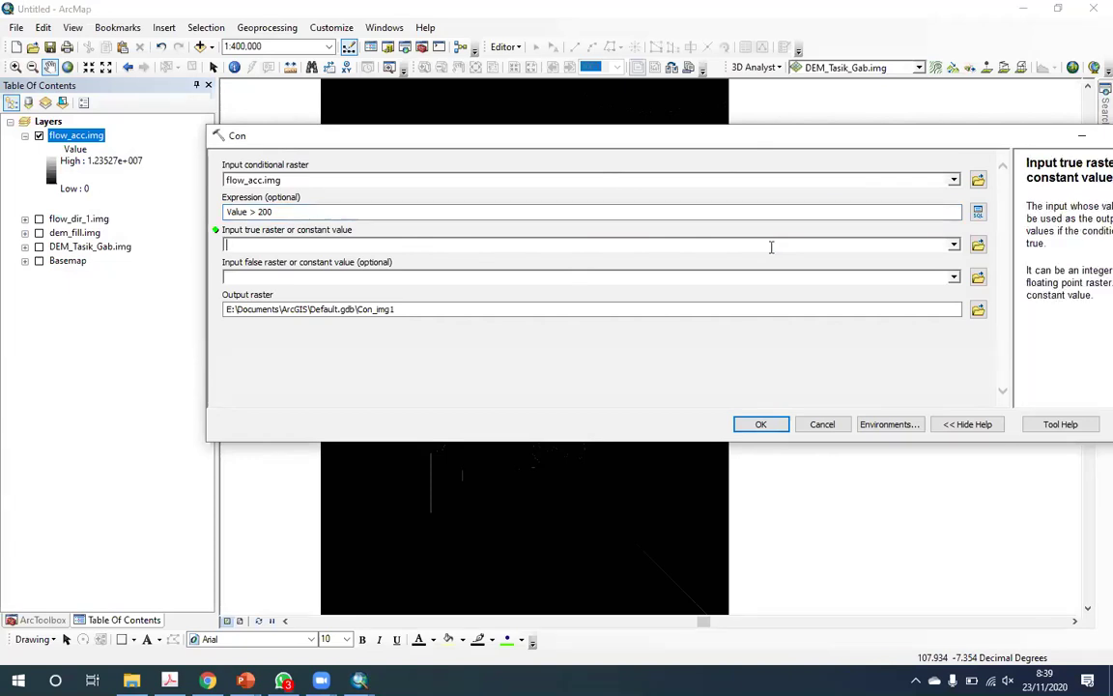
text(1)
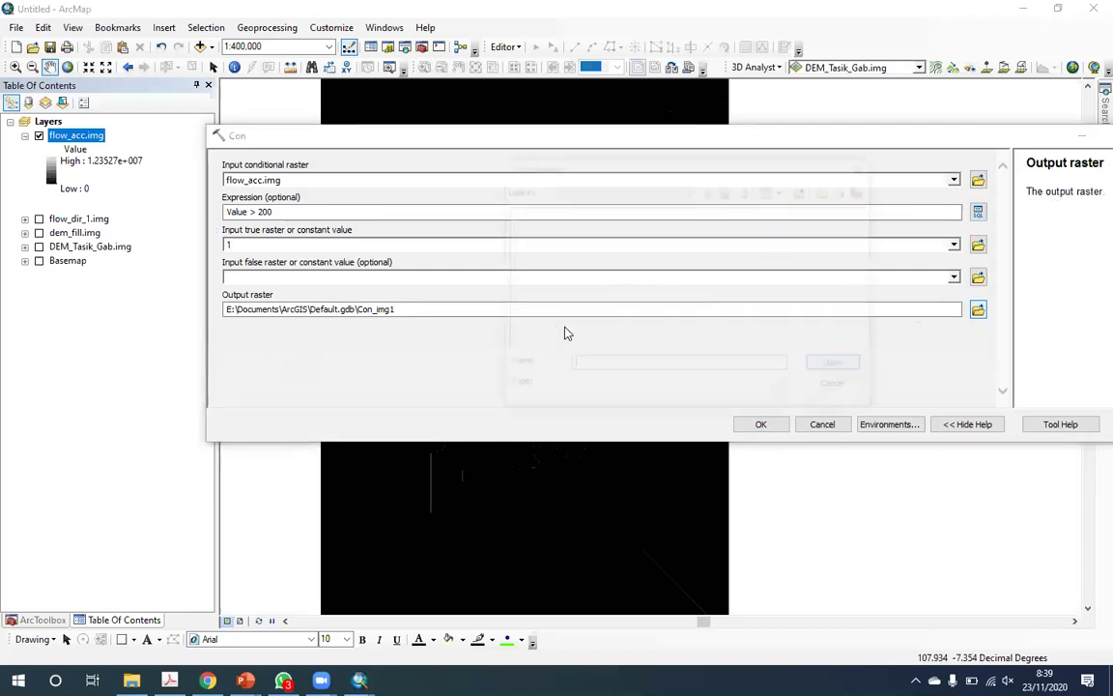
- Save the Con output as flow_acc_con.img in the 23 Nov 2020 folder, run the tool and dismiss its completion report
click(541, 278)
click(596, 366)
text(_con.img)
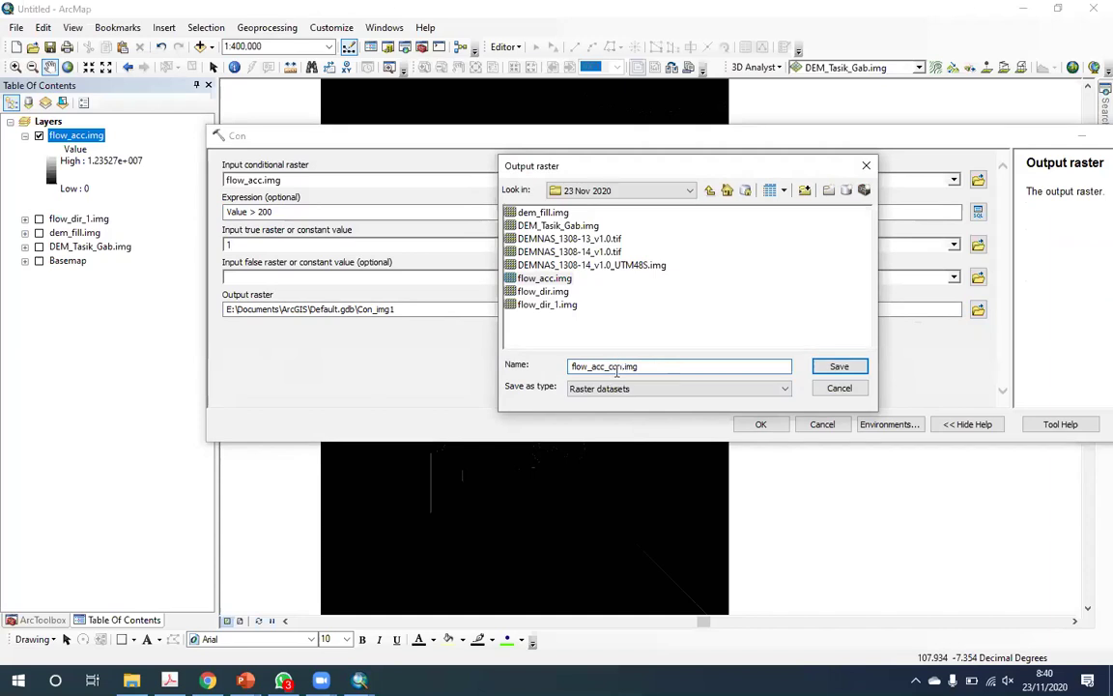
click(840, 367)
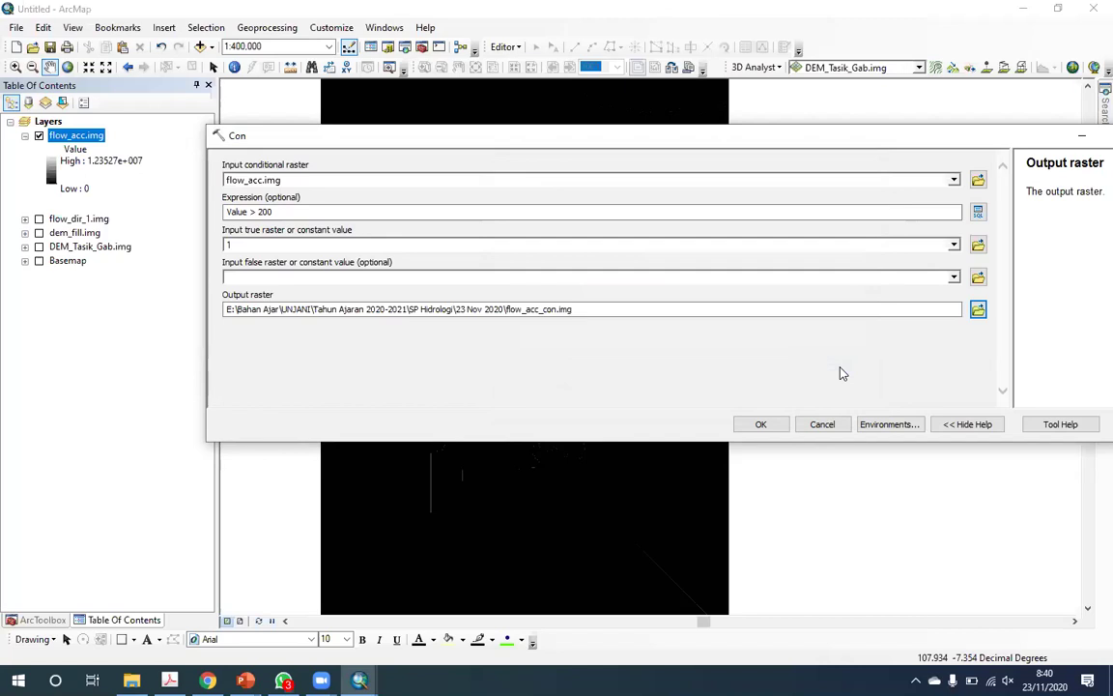
drag(656, 141, 653, 137)
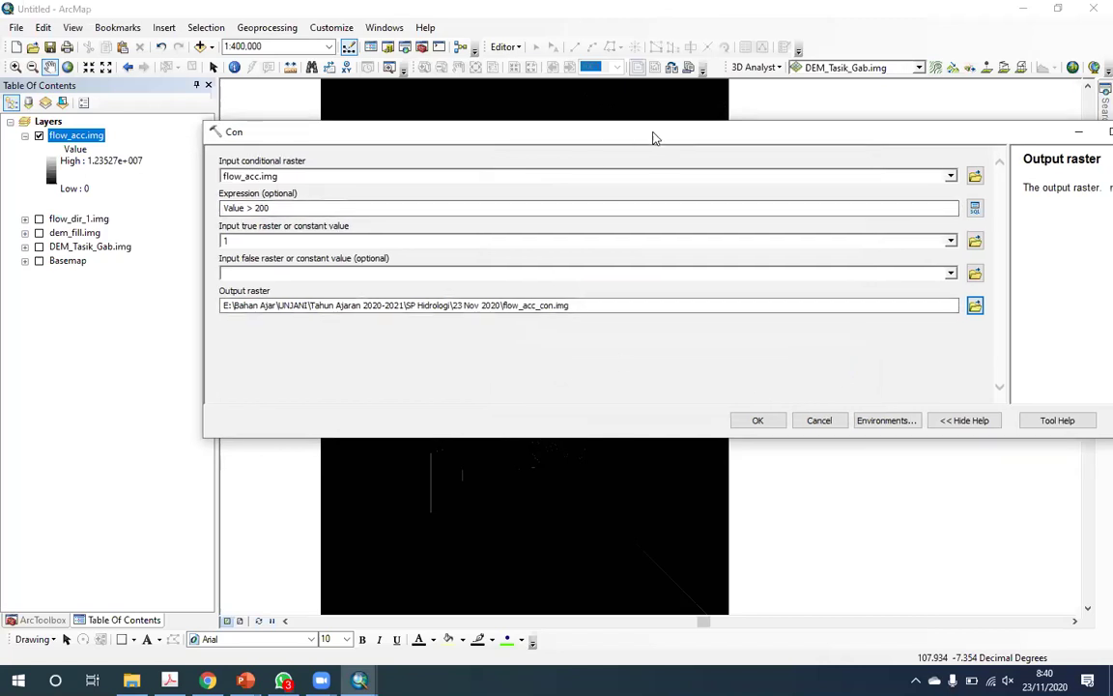
click(745, 406)
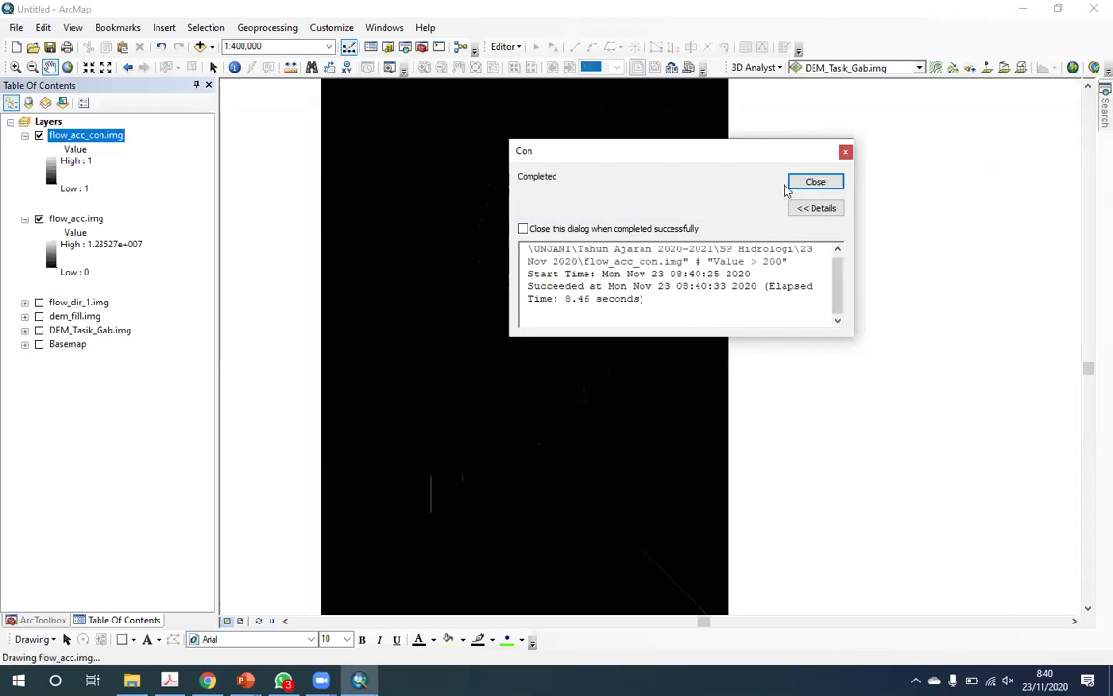
click(795, 184)
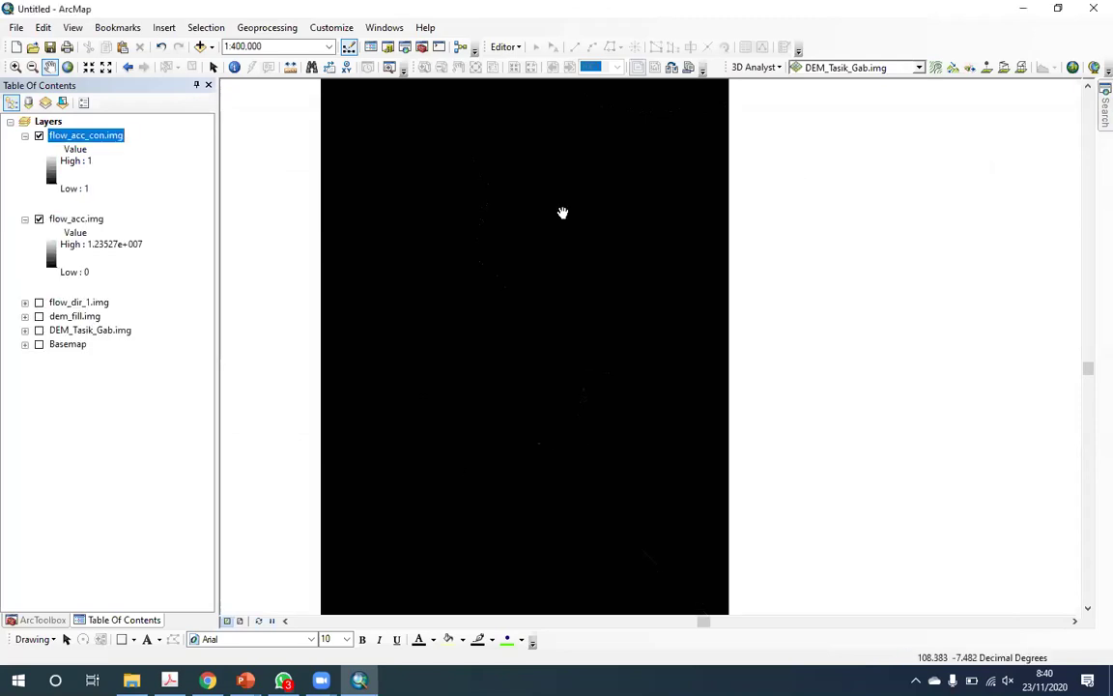
- Hide the flow_acc.img layer and examine the stream network in flow_acc_con.img up close
click(39, 219)
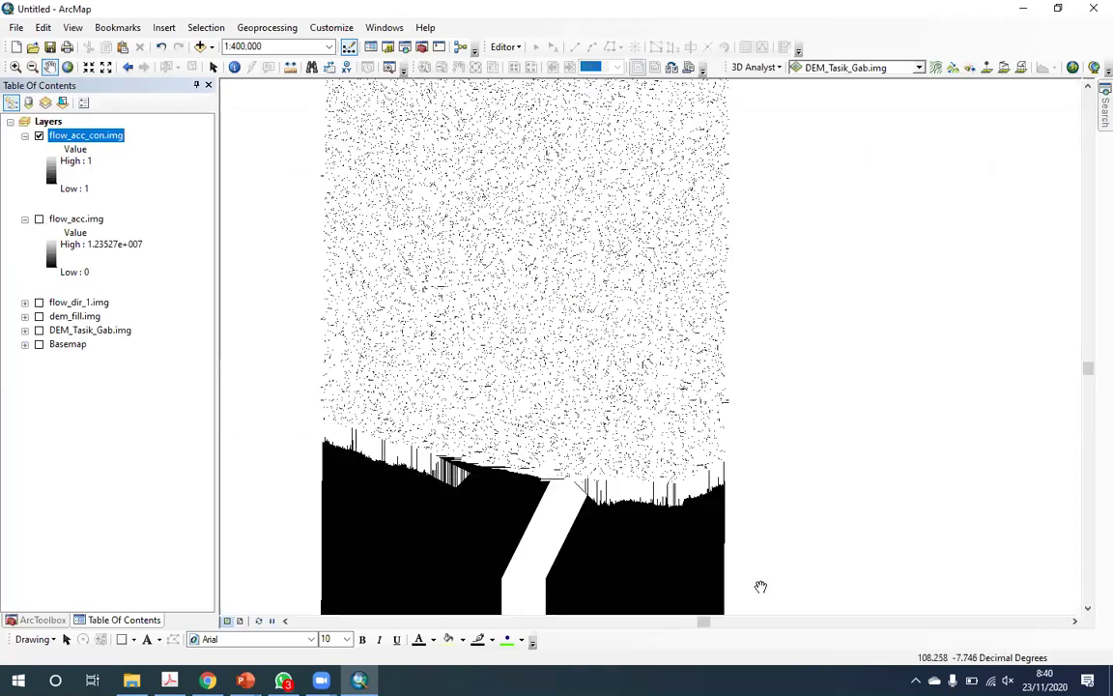
scroll(562, 554, down, 1)
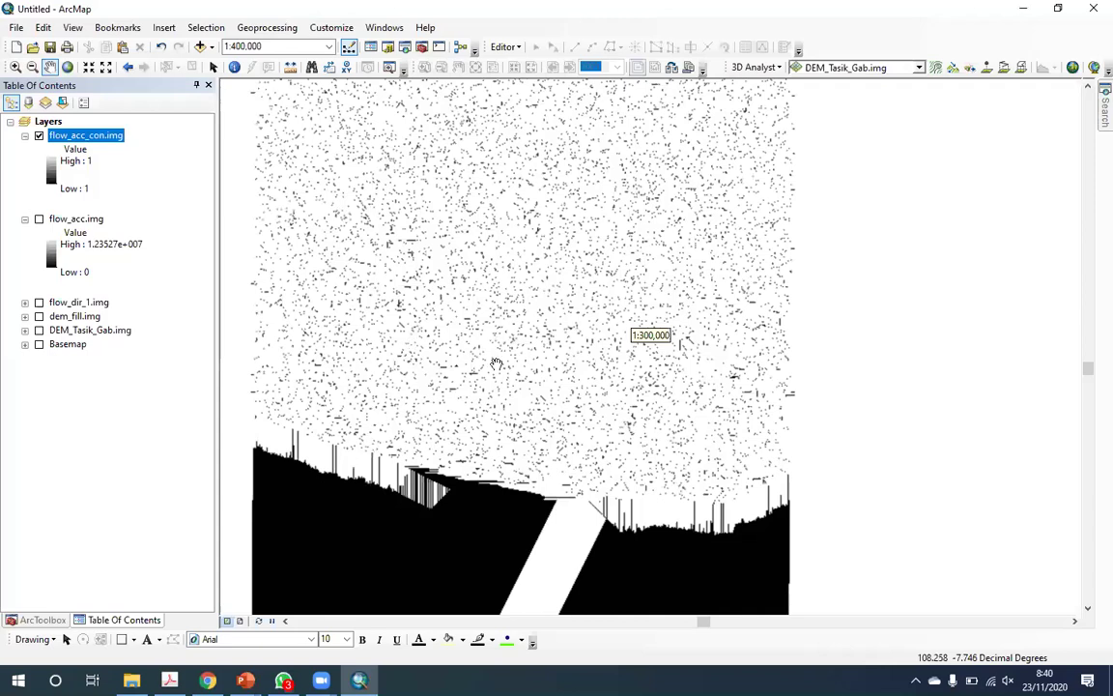
scroll(580, 450, down, 1)
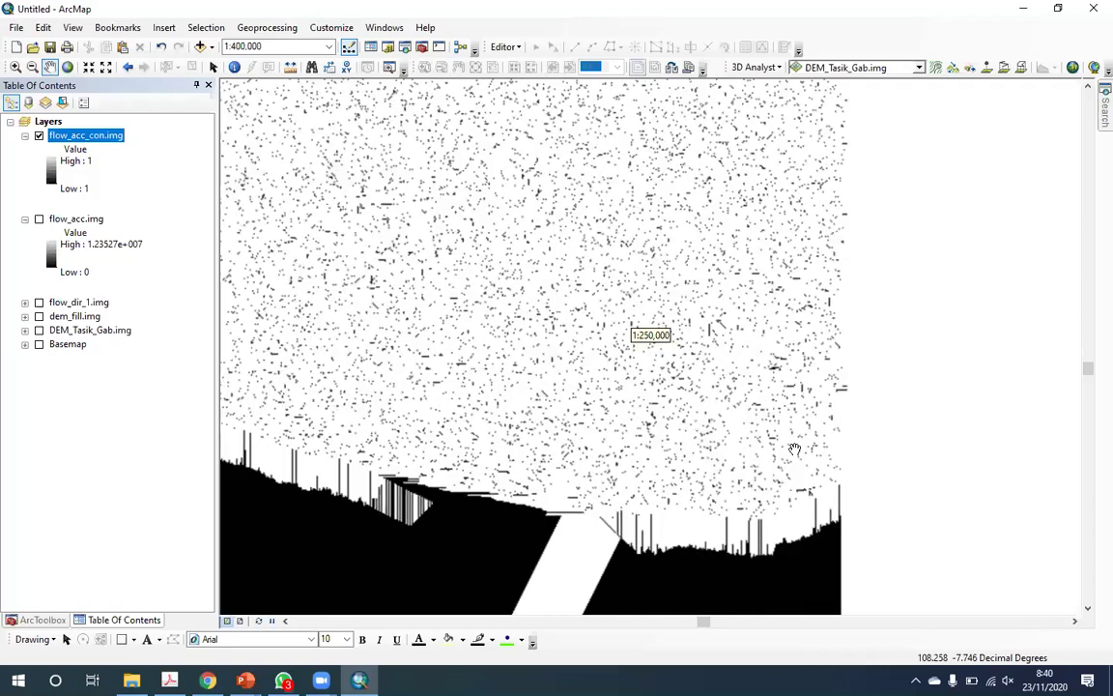
scroll(794, 449, down, 10)
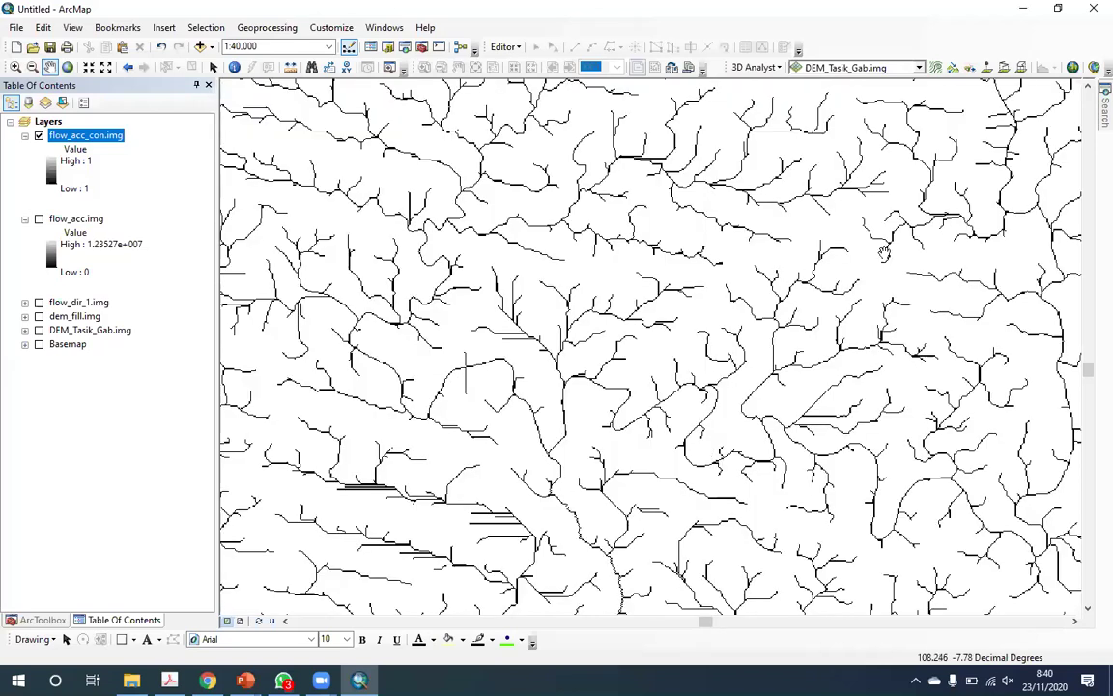
drag(637, 246, 508, 296)
drag(793, 193, 631, 193)
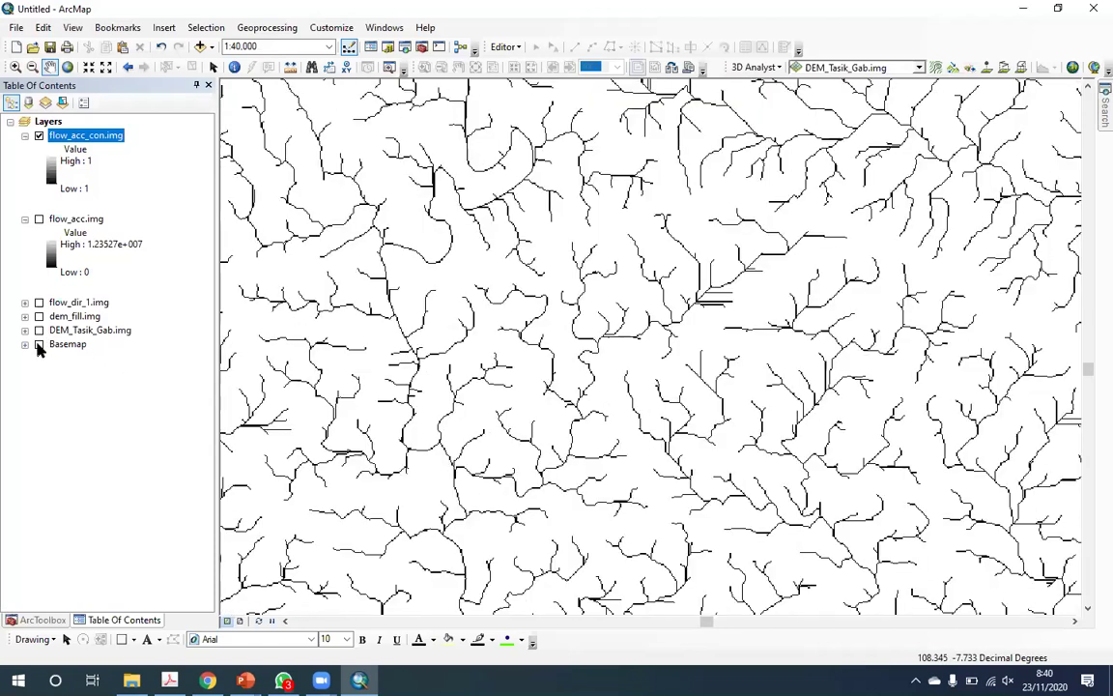
- Show the Basemap to compare the flow_acc_con.img streams with the rivers on the imagery, and hide it again
click(38, 345)
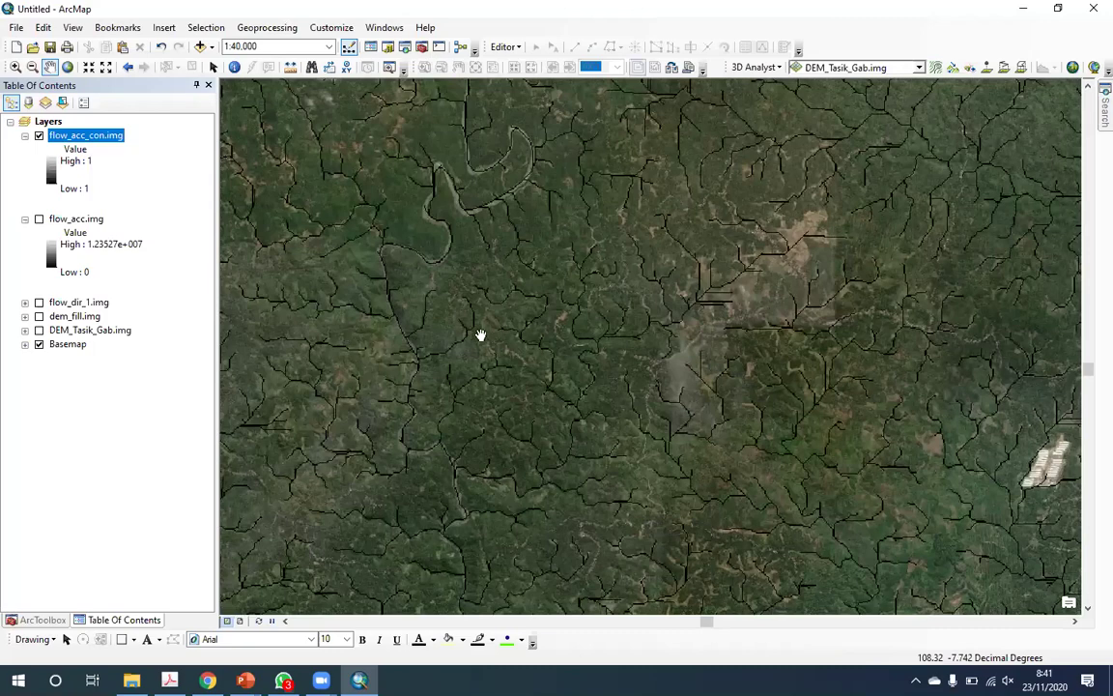
scroll(727, 361, down, 2)
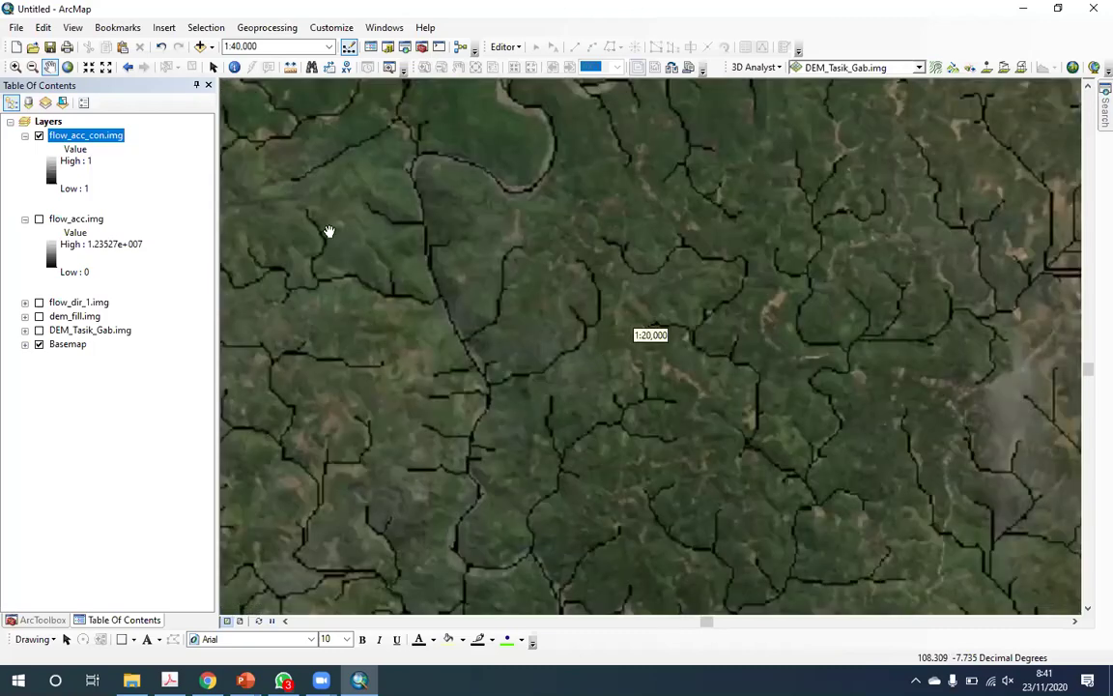
scroll(331, 234, down, 1)
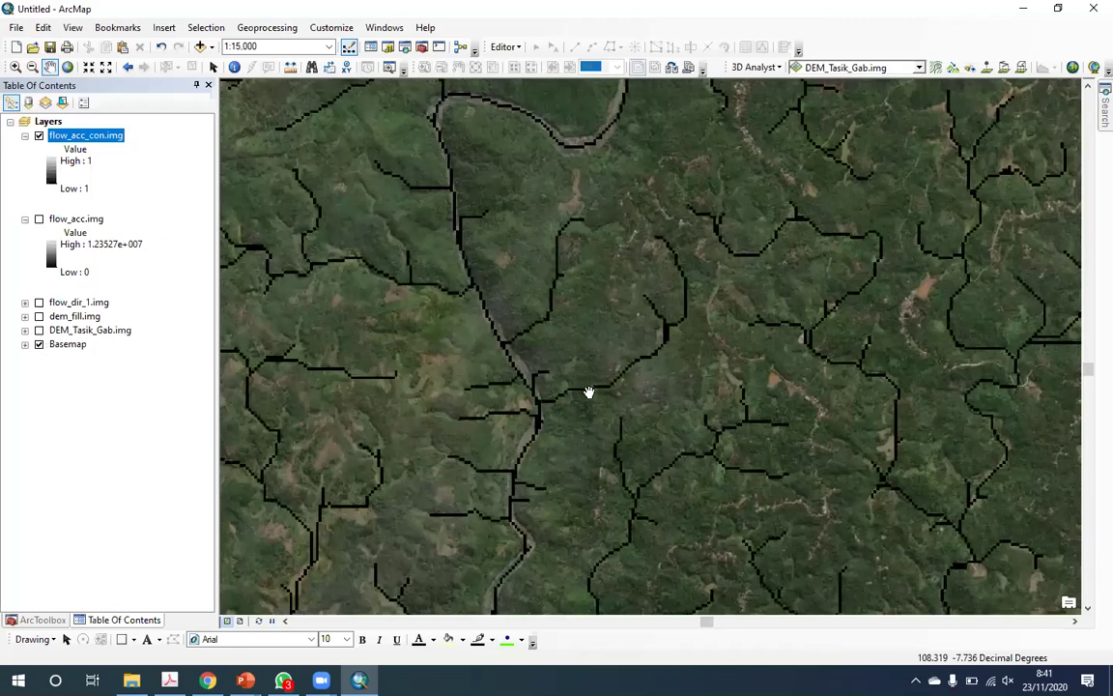
scroll(584, 390, up, 5)
scroll(584, 389, up, 3)
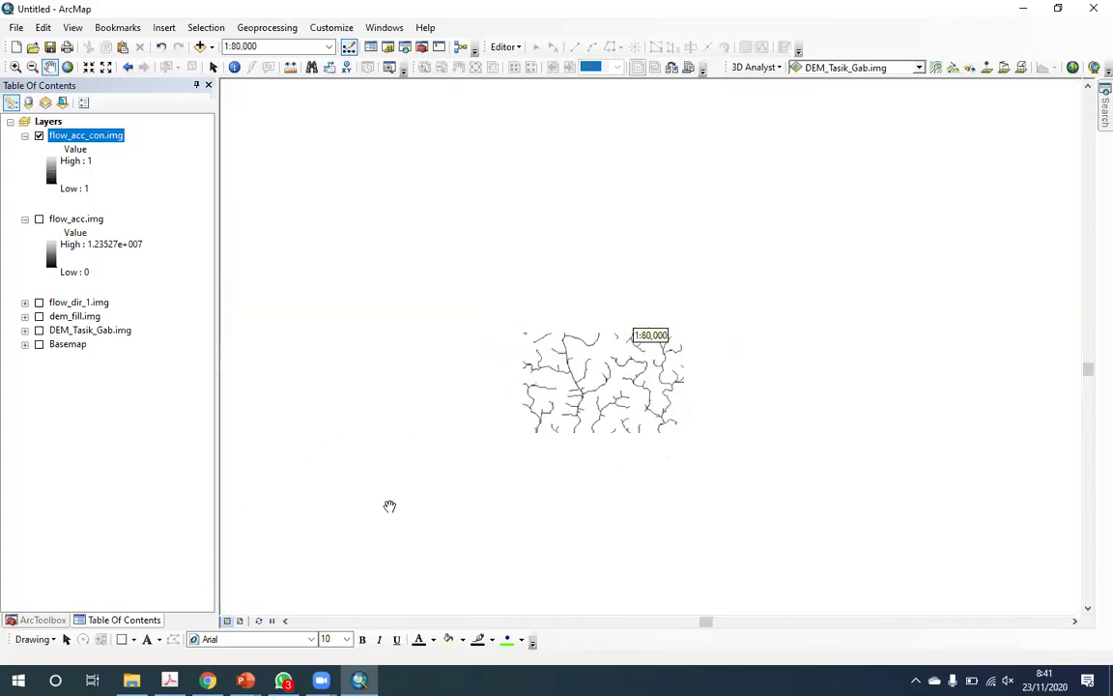
- Start the Stream Order tool with flow_acc_con.img as the input stream raster and flow_dir_1.img as the flow direction raster
click(43, 619)
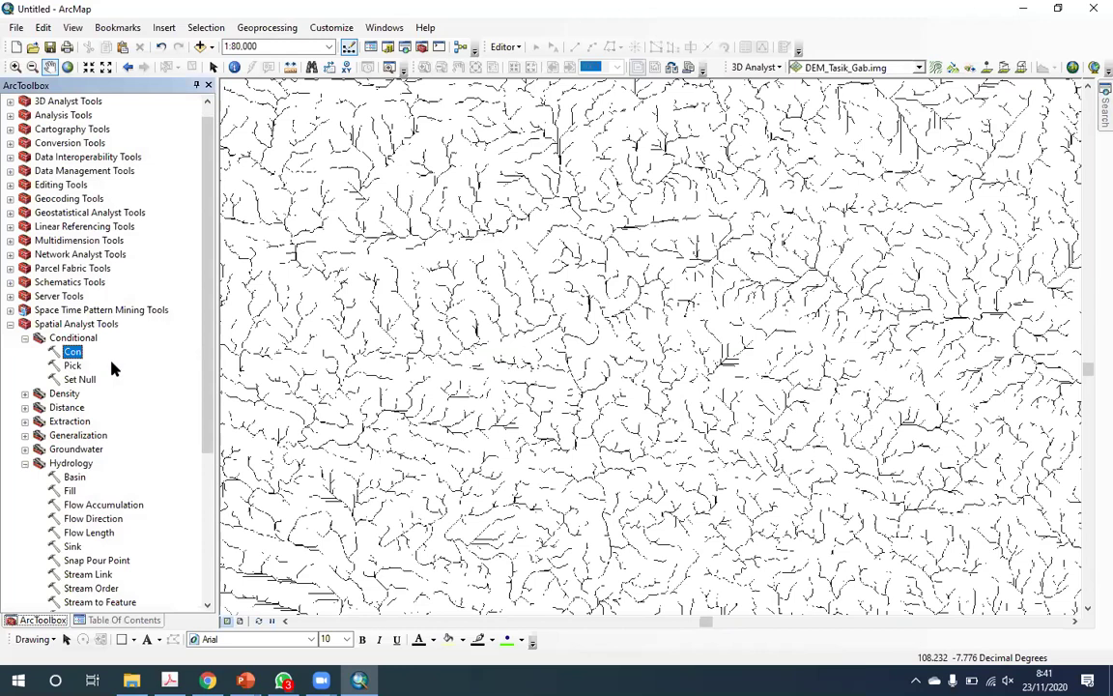
scroll(115, 383, down, 3)
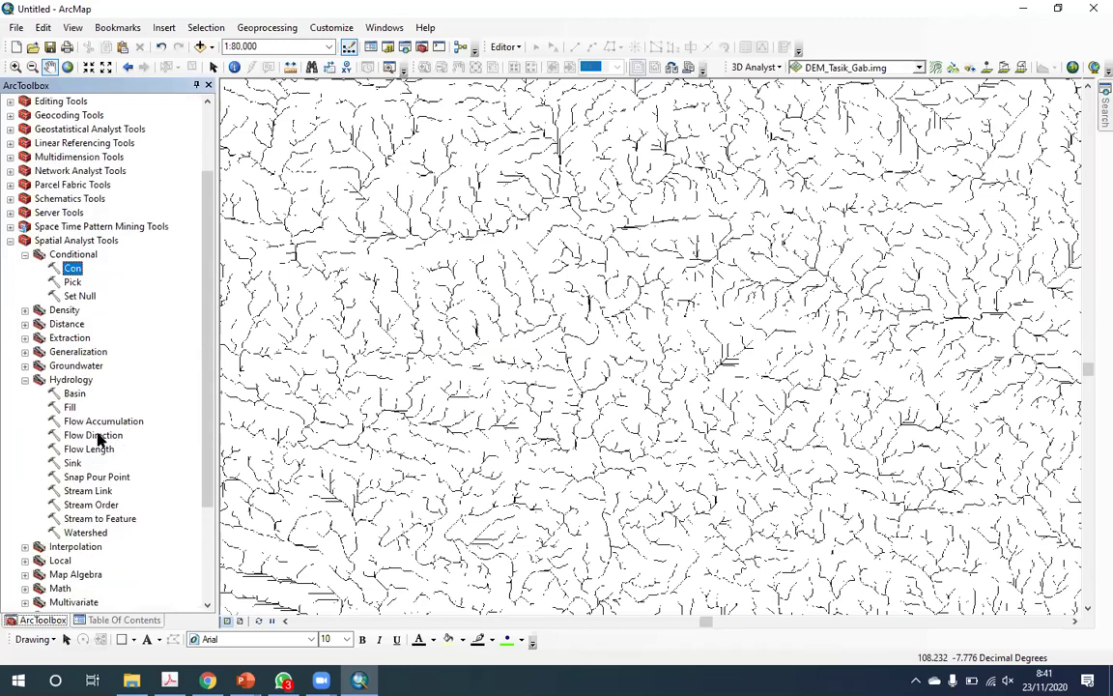
click(97, 463)
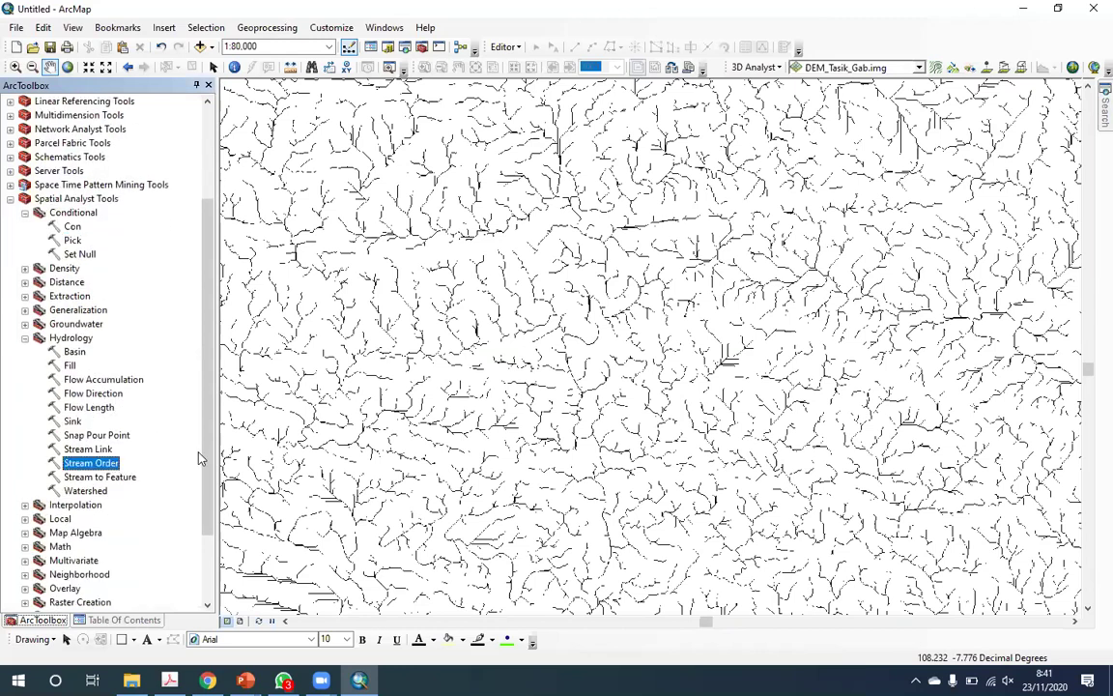
double_click(106, 462)
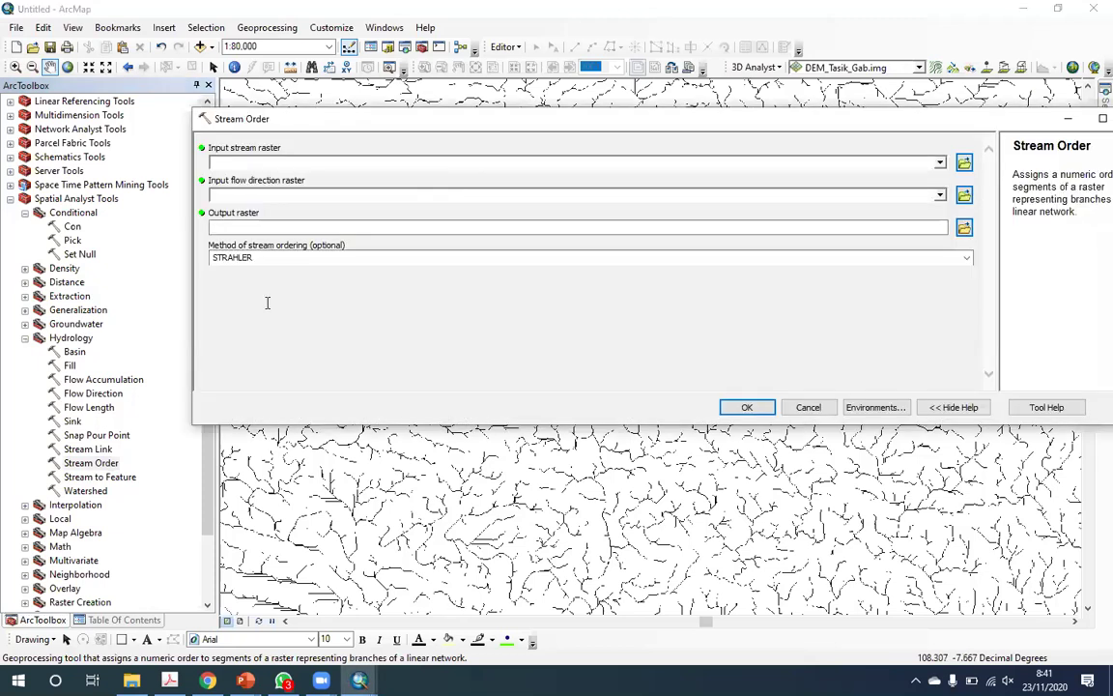
click(101, 623)
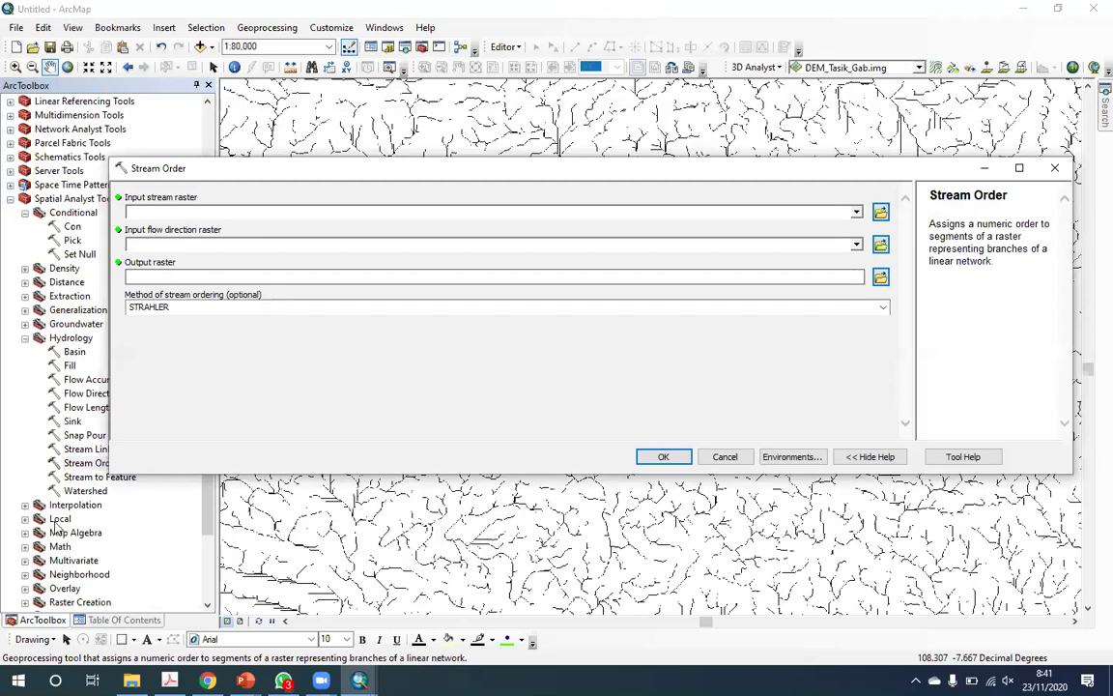
drag(108, 138, 222, 218)
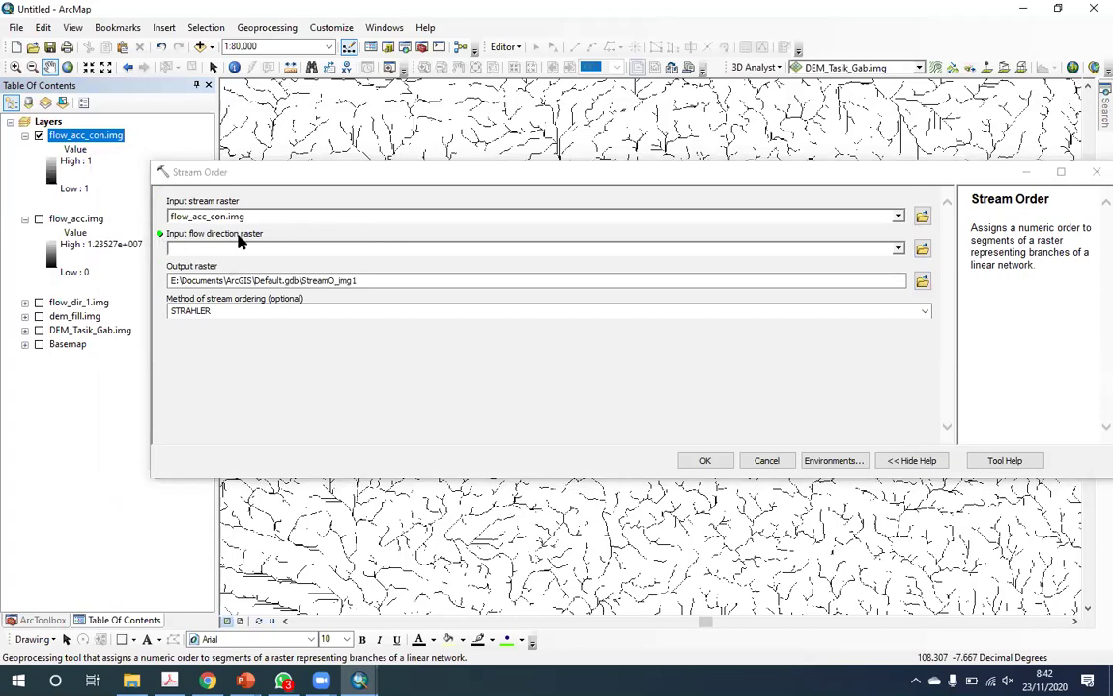
click(83, 304)
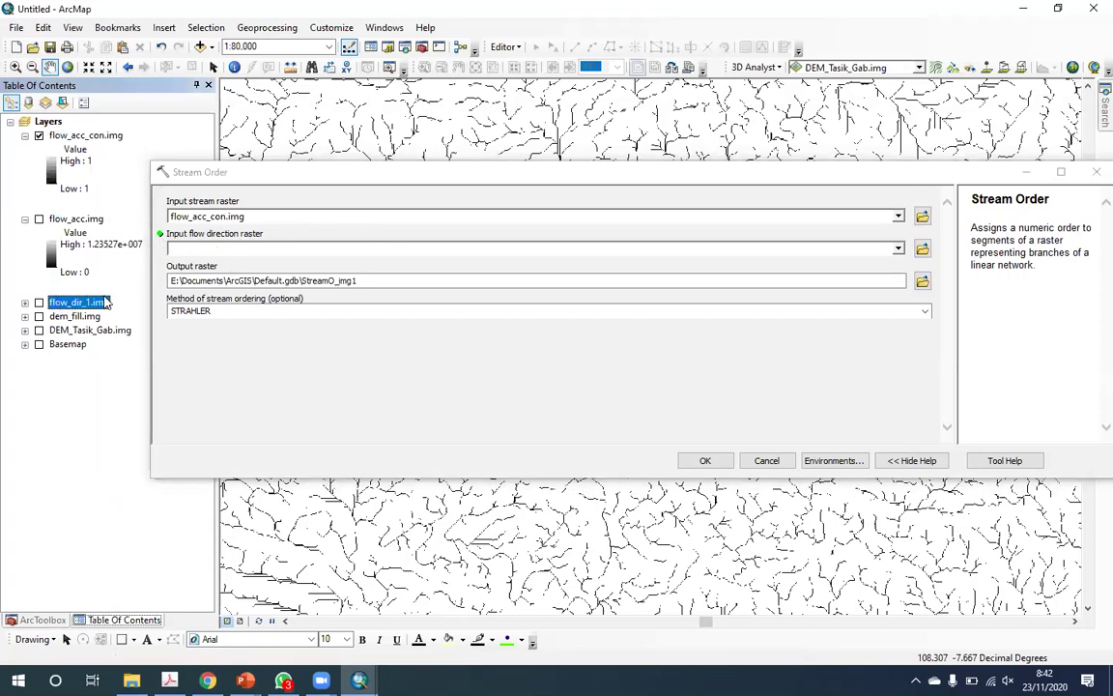
drag(87, 305, 203, 248)
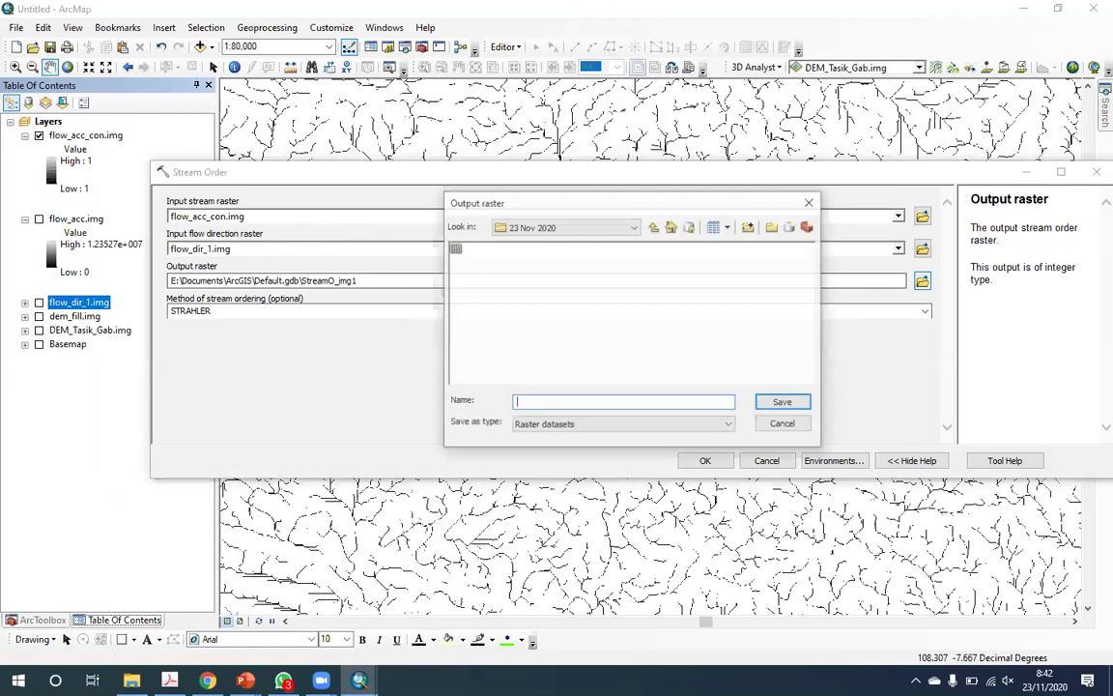
- Set the Stream Order output raster to stream_order.img in the 23 Nov 2020 folder
text(stream_)
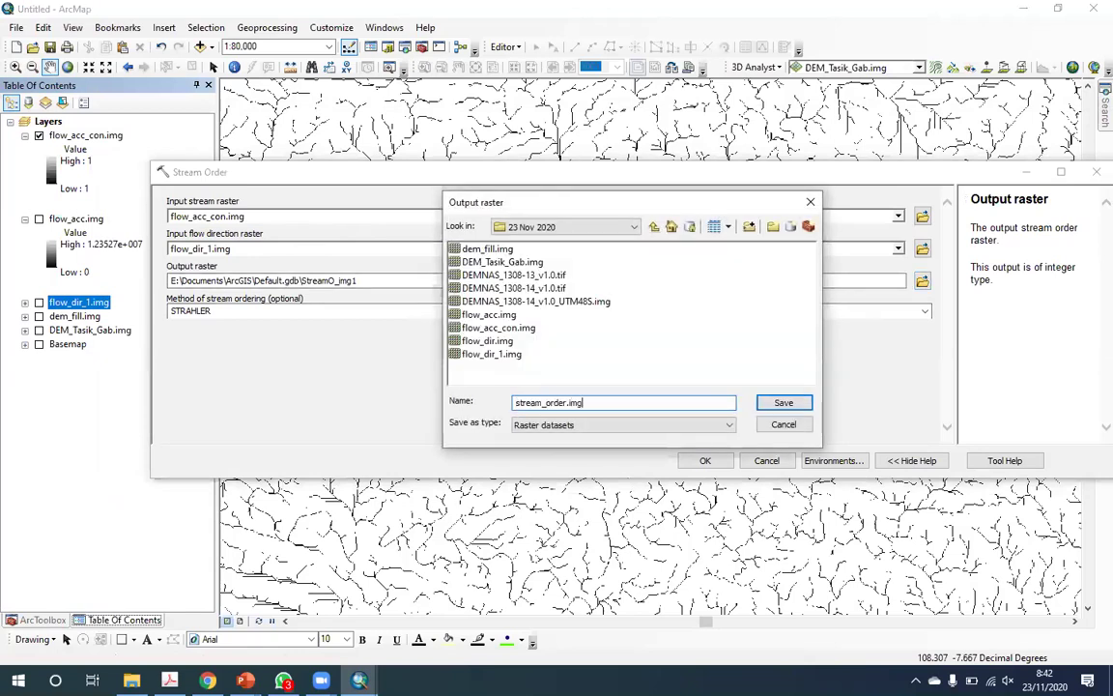
text(order.img)
key(Return)
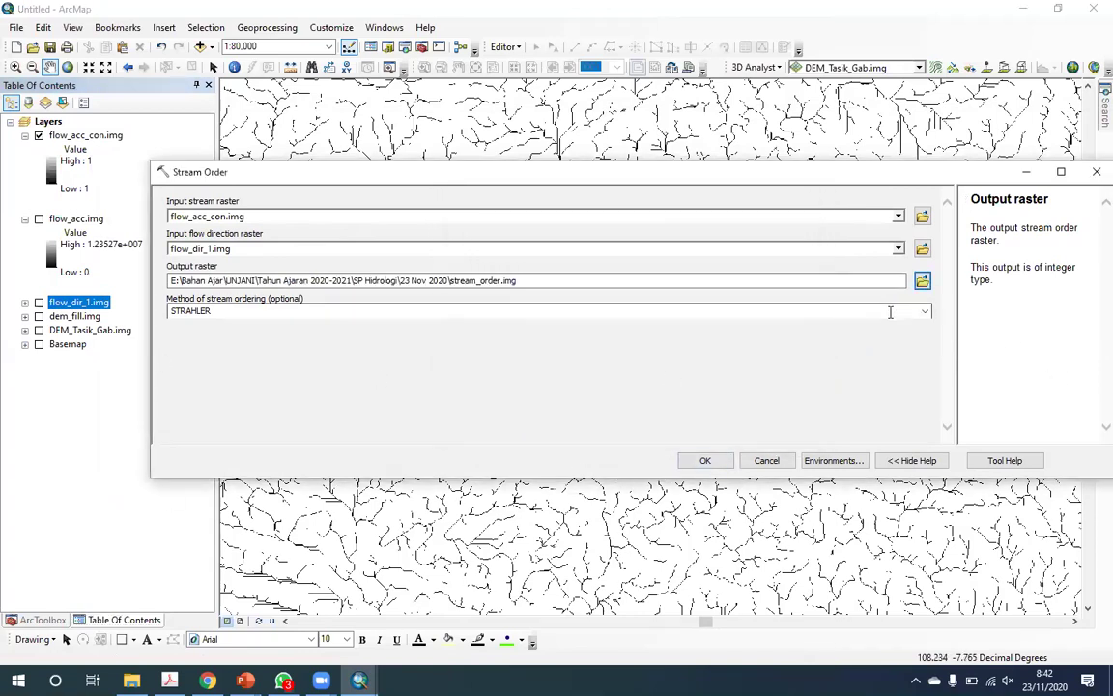
- Try SHREVE as the method of stream ordering and read the tool help on the Strahler and Shreve methods
key(Tab)
click(925, 311)
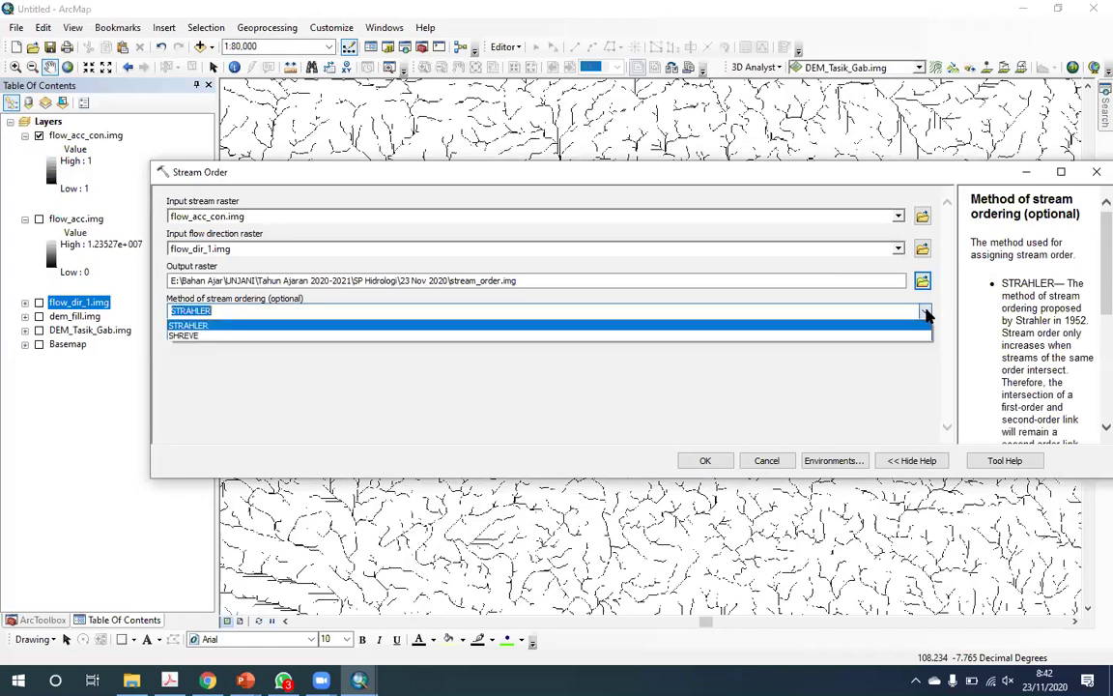
click(845, 353)
click(594, 311)
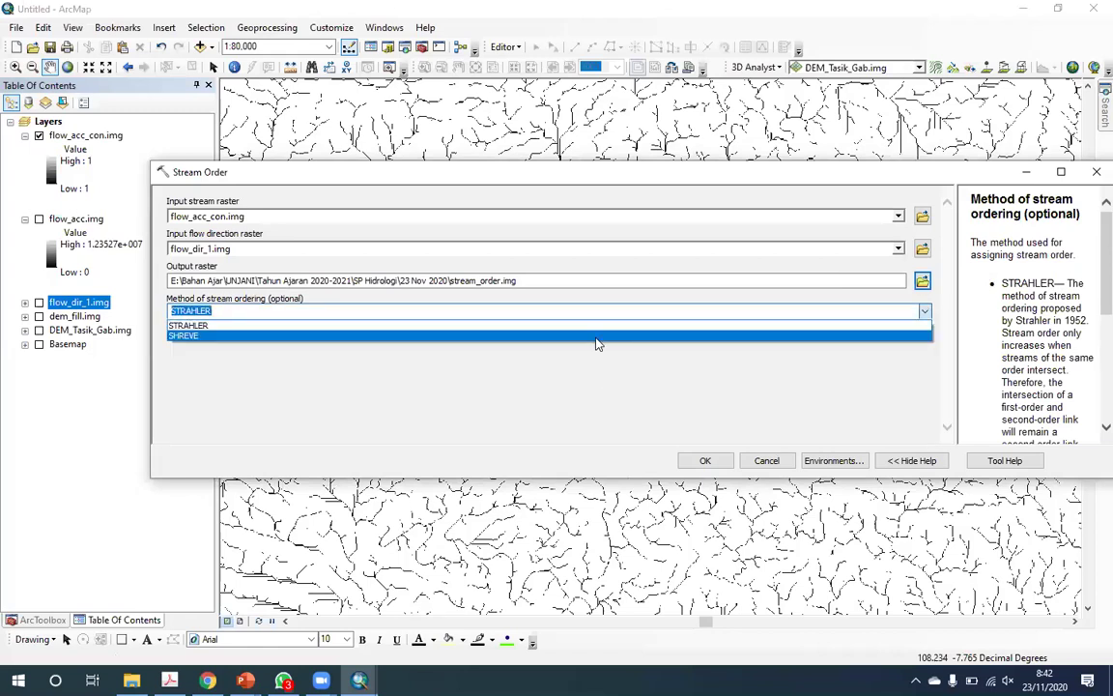
click(594, 330)
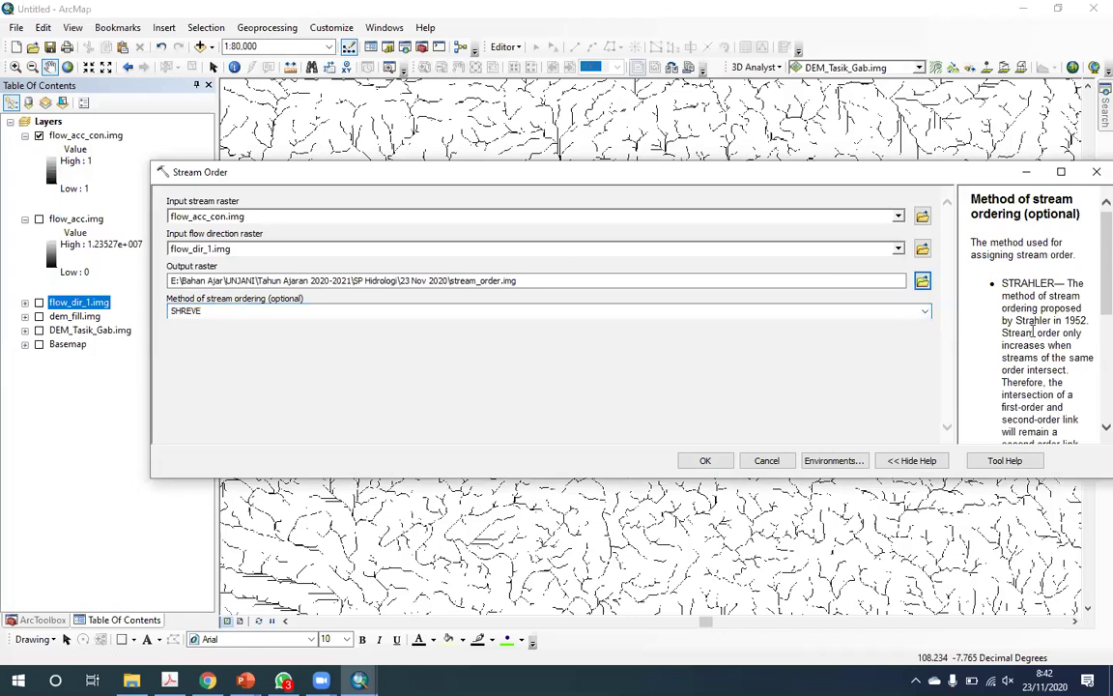
scroll(1089, 343, down, 2)
scroll(1088, 352, down, 3)
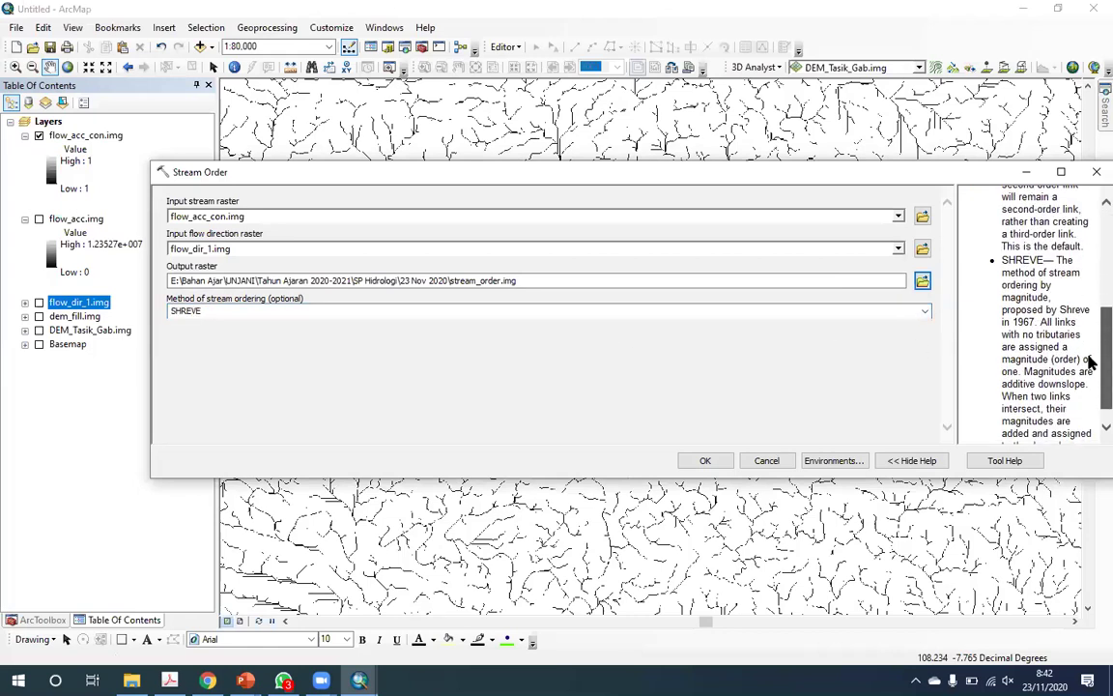
scroll(1088, 353, up, 3)
- Set the method of stream ordering to STRAHLER and run the Stream Order tool
click(903, 315)
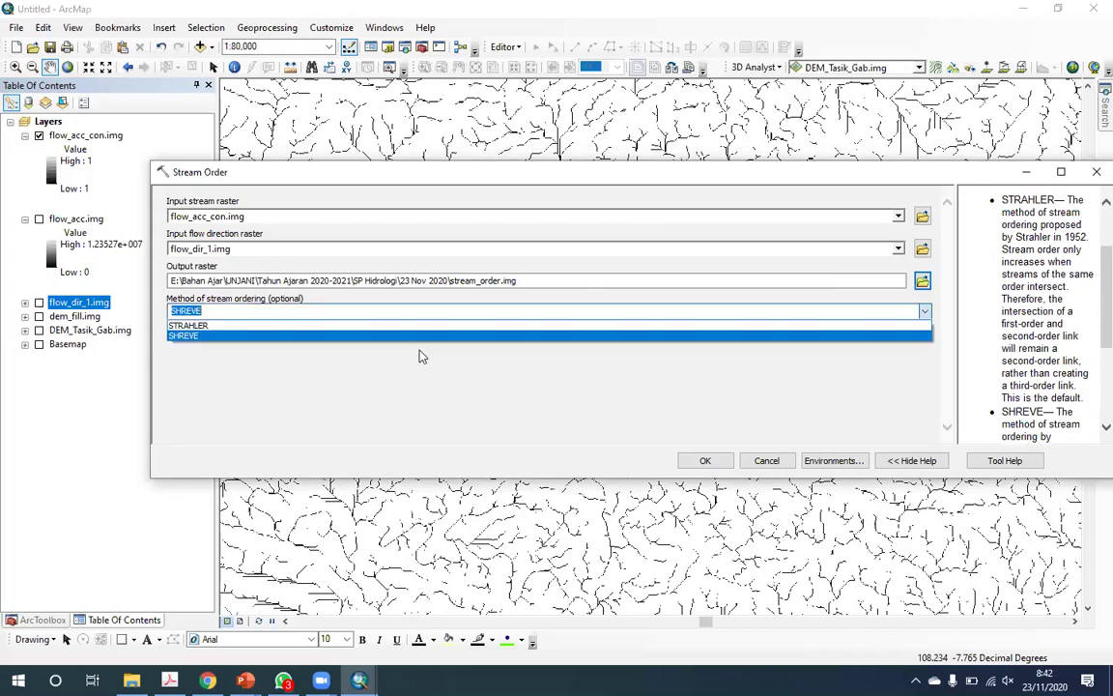
click(386, 326)
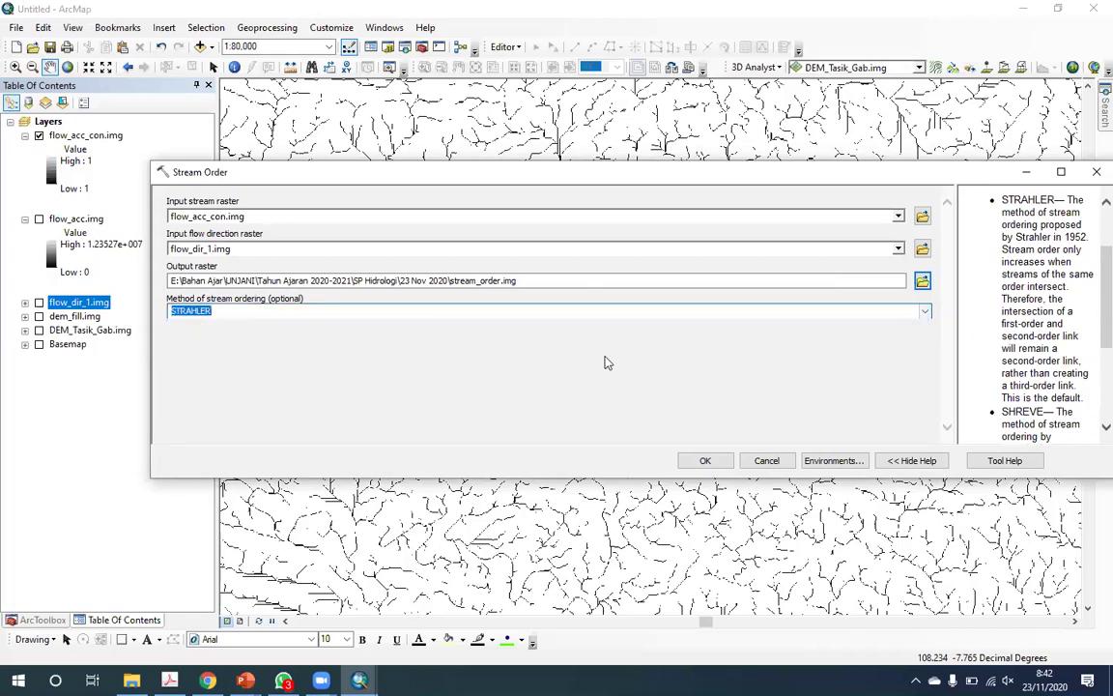
click(829, 402)
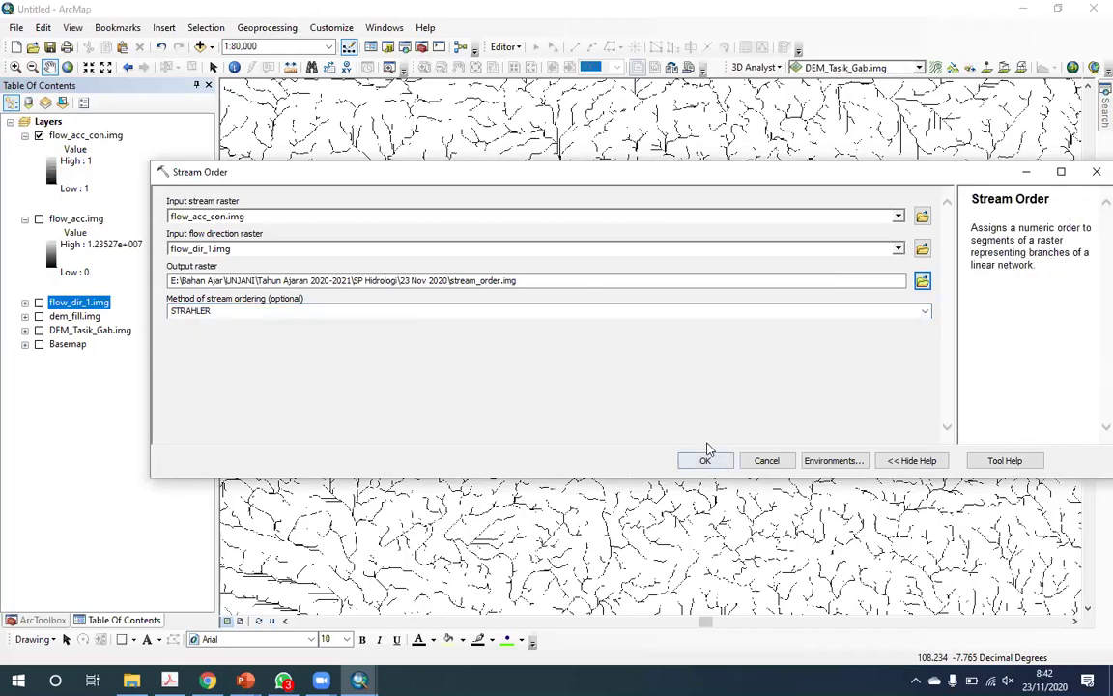
key(Return)
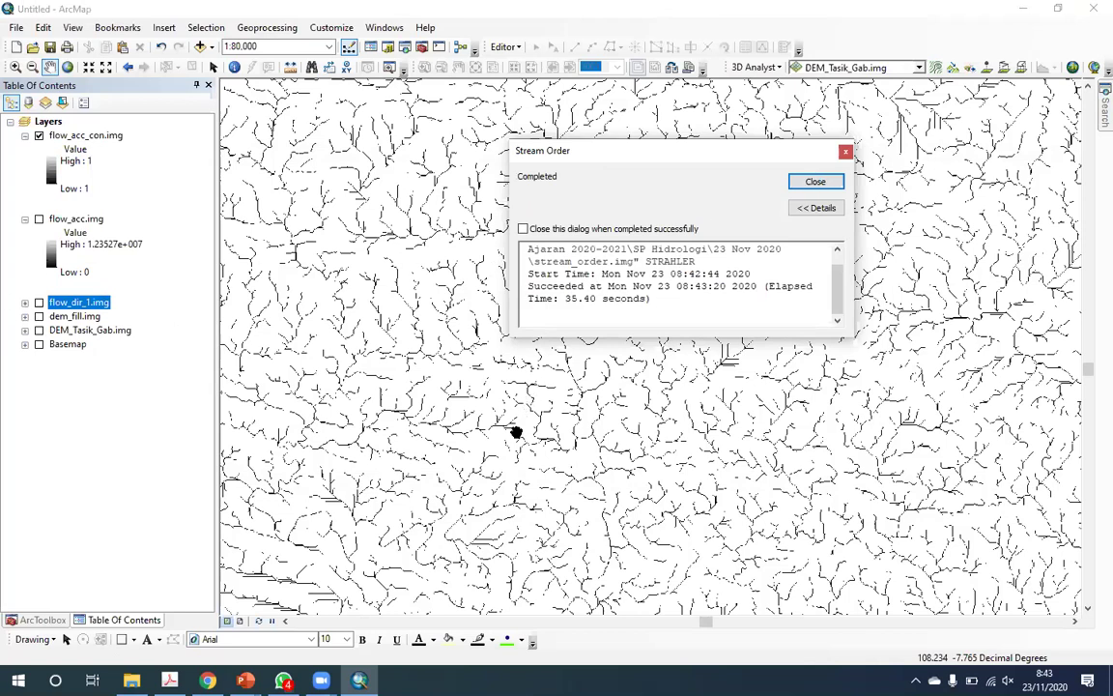
key(Return)
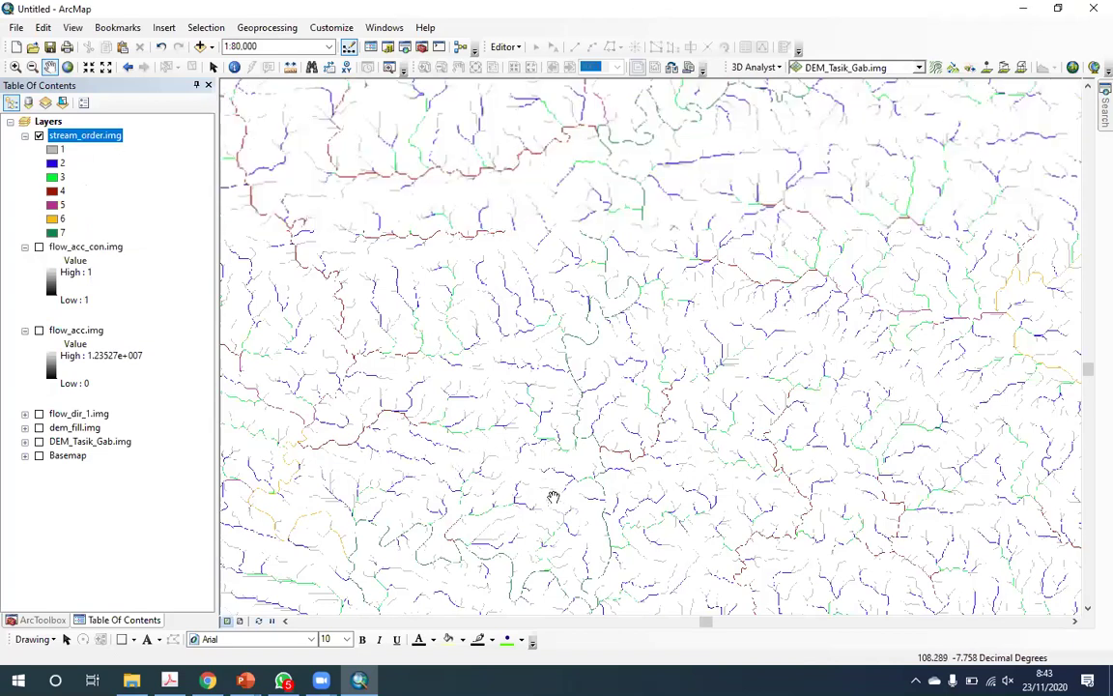
- Recolor the unique values of stream_order.img with the blue-yellow-red color ramp
scroll(634, 394, up, 1)
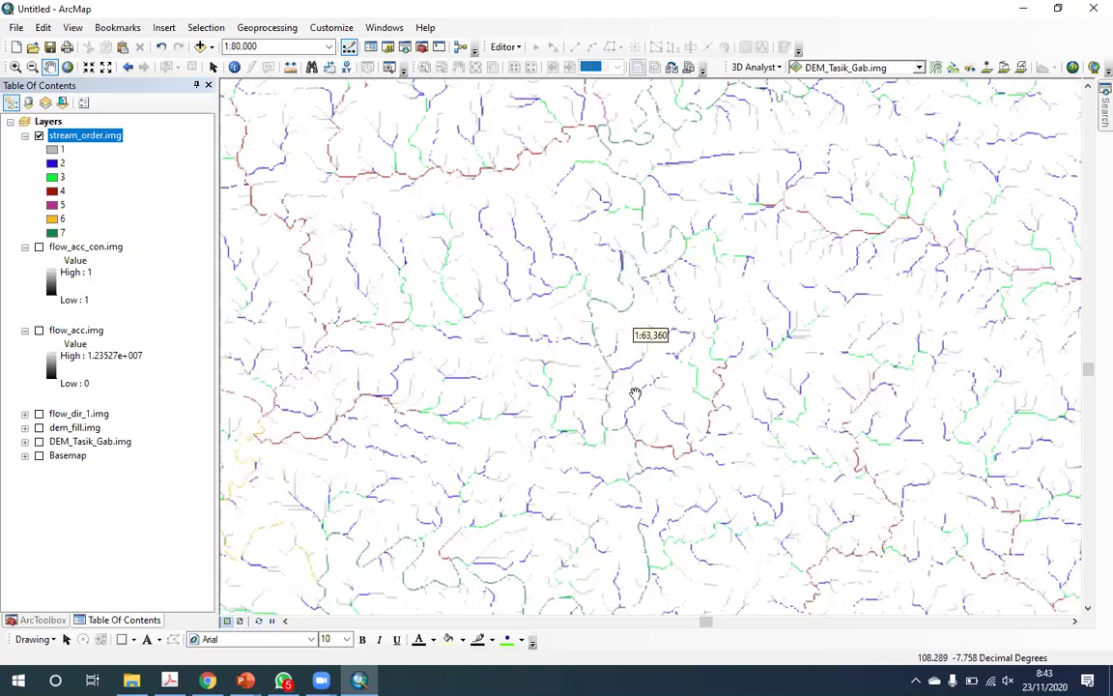
scroll(635, 394, up, 4)
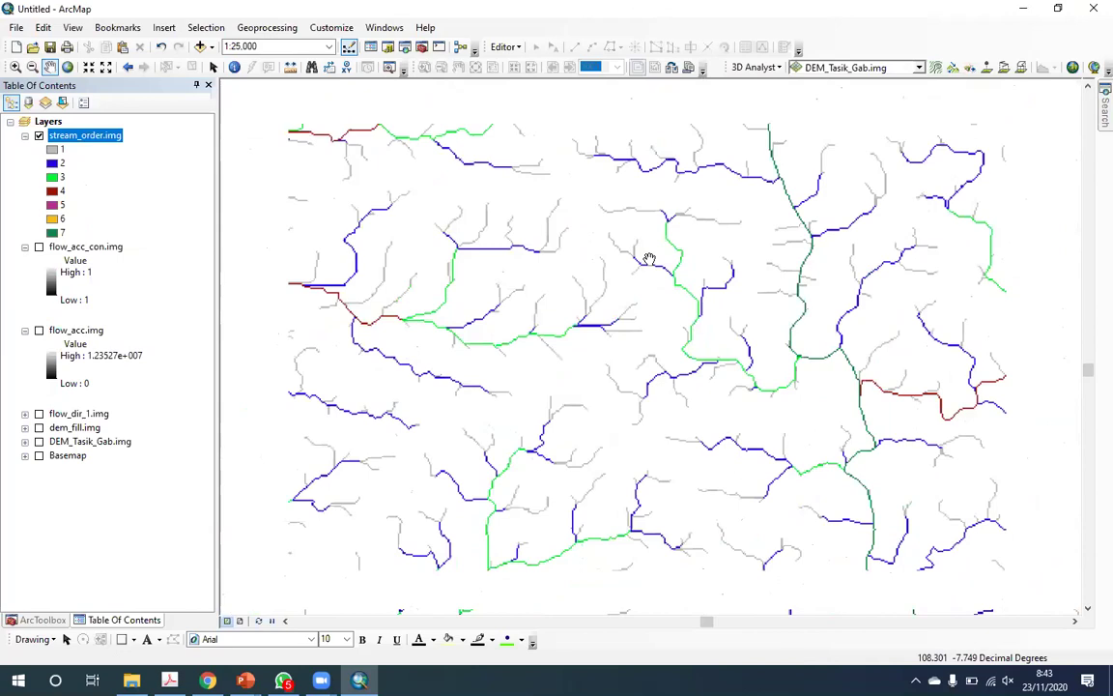
scroll(607, 330, down, 1)
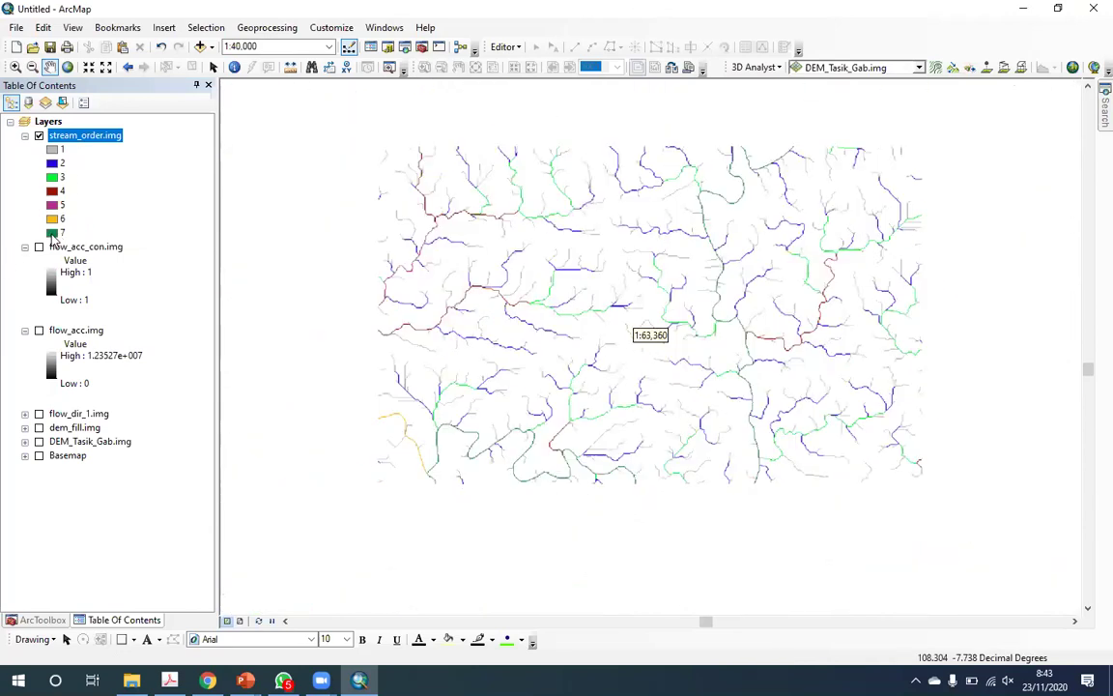
double_click(90, 137)
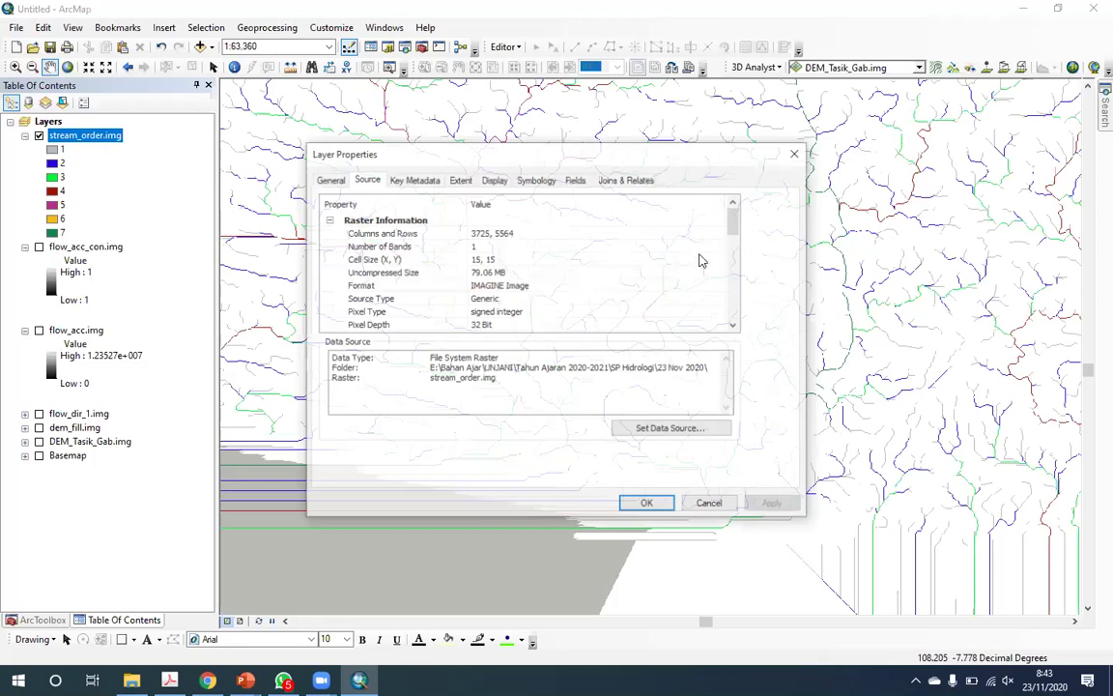
click(536, 180)
click(732, 249)
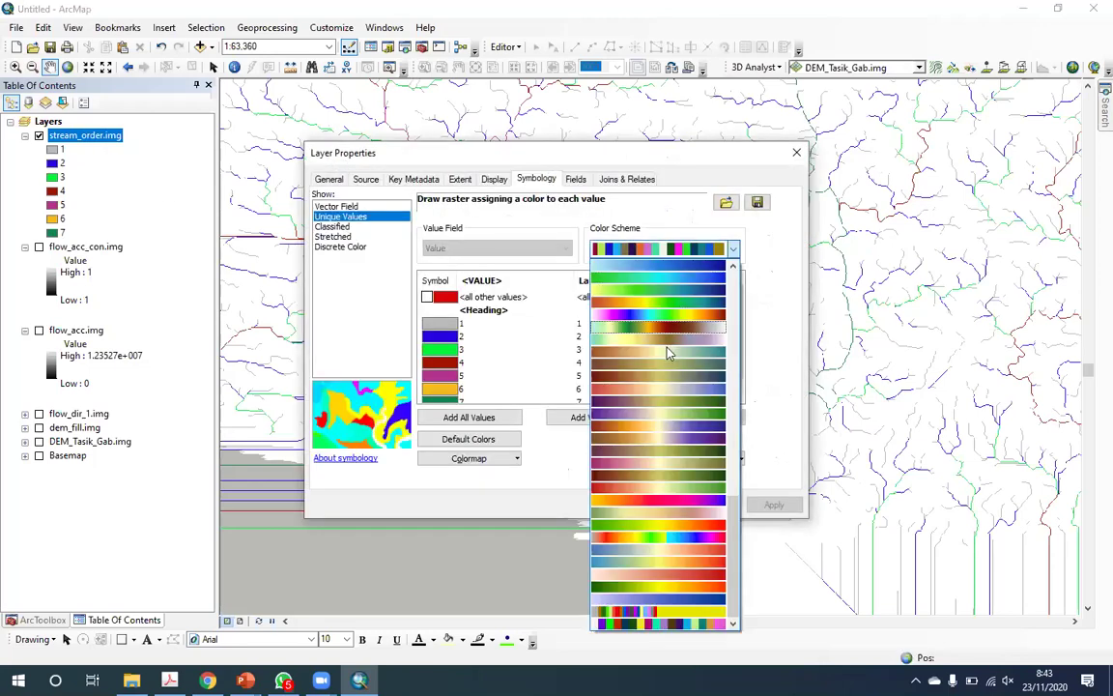
click(645, 541)
click(774, 506)
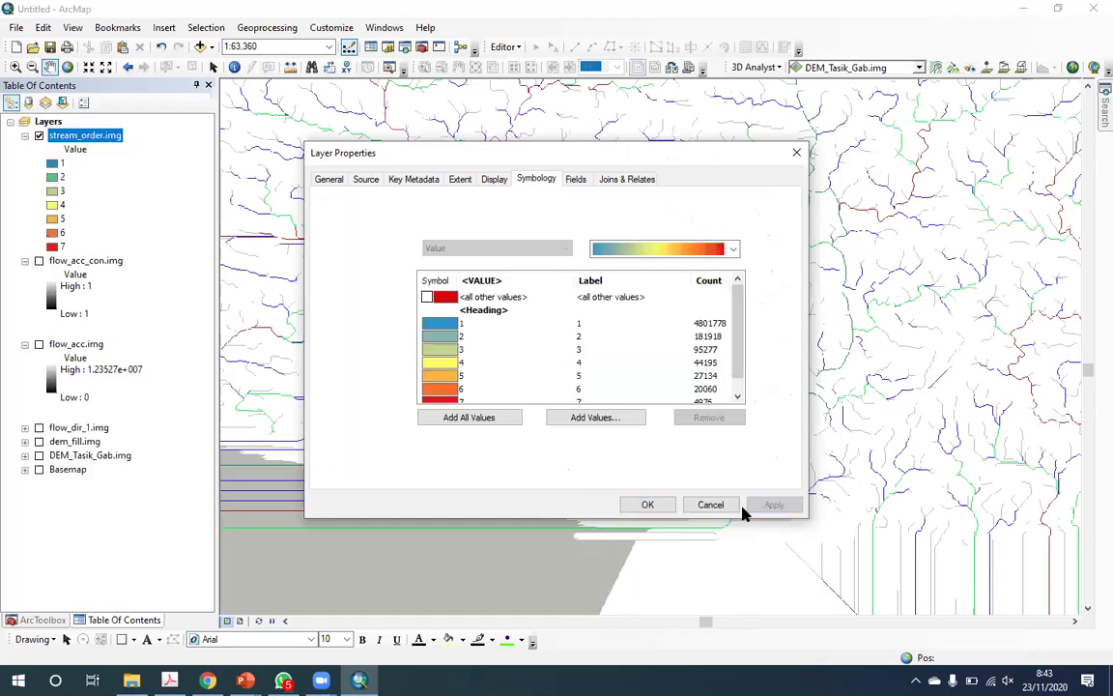
click(648, 504)
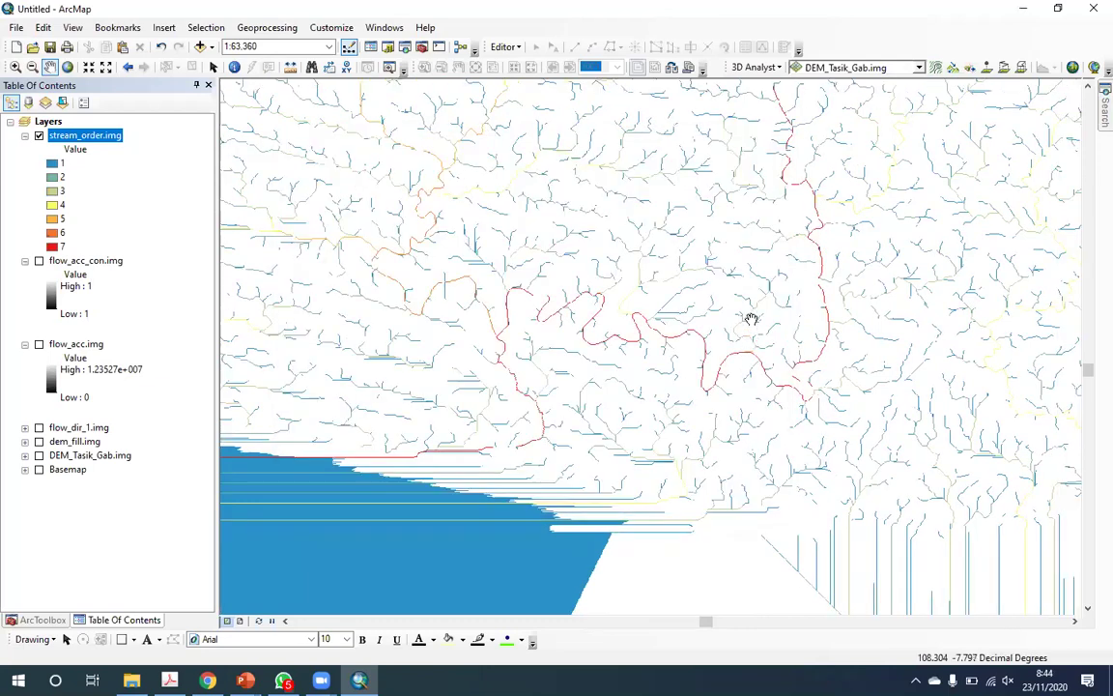
- Examine the recolored stream_order.img network along the main river and near the coast at several scales
scroll(750, 316, up, 2)
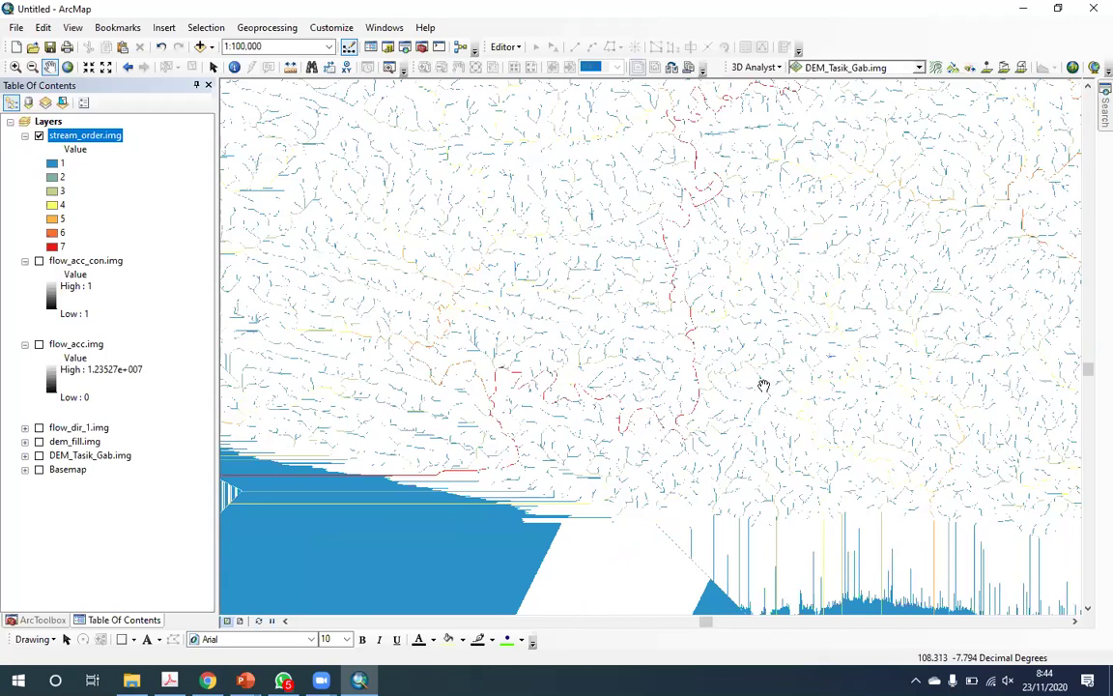
scroll(763, 386, down, 1)
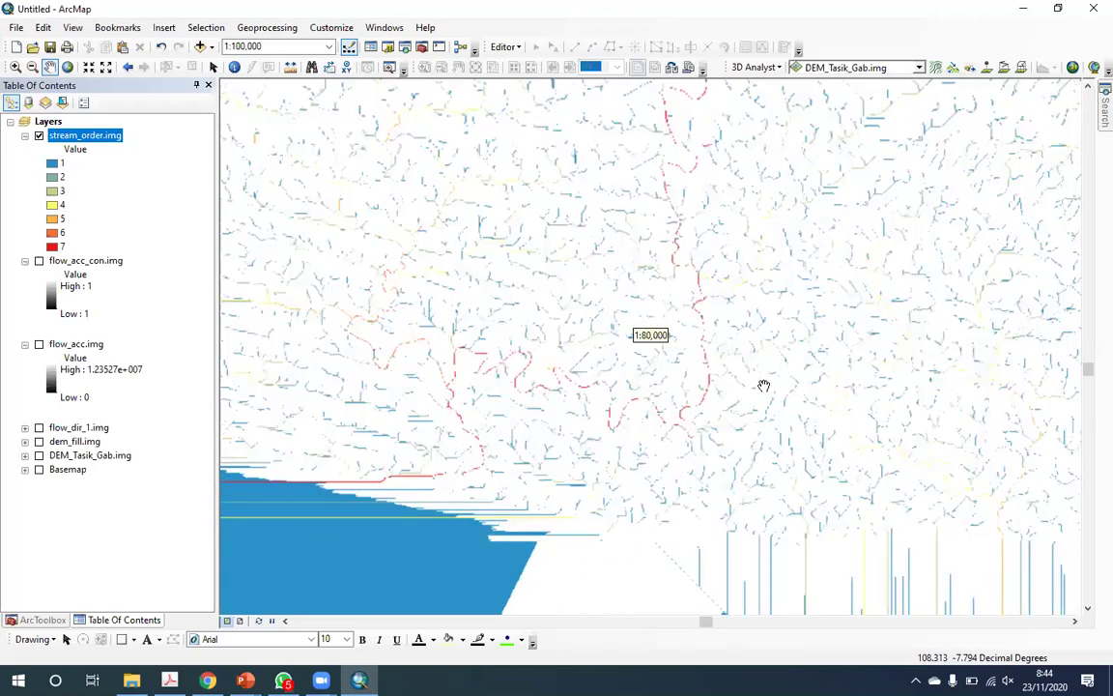
scroll(764, 386, down, 1)
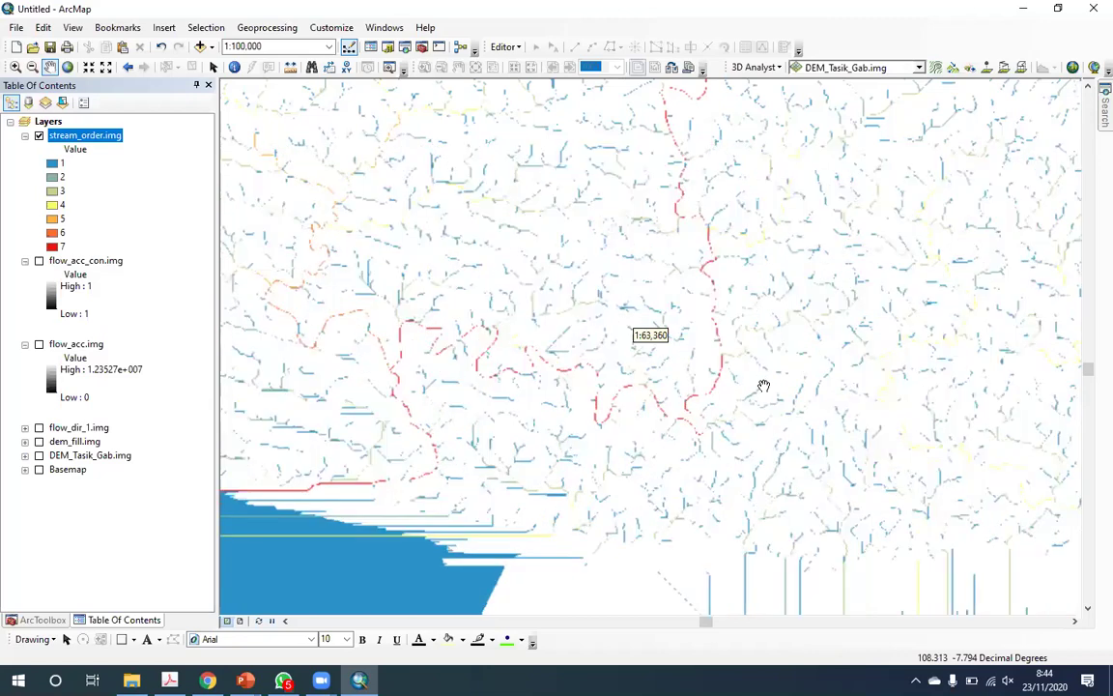
scroll(763, 385, down, 2)
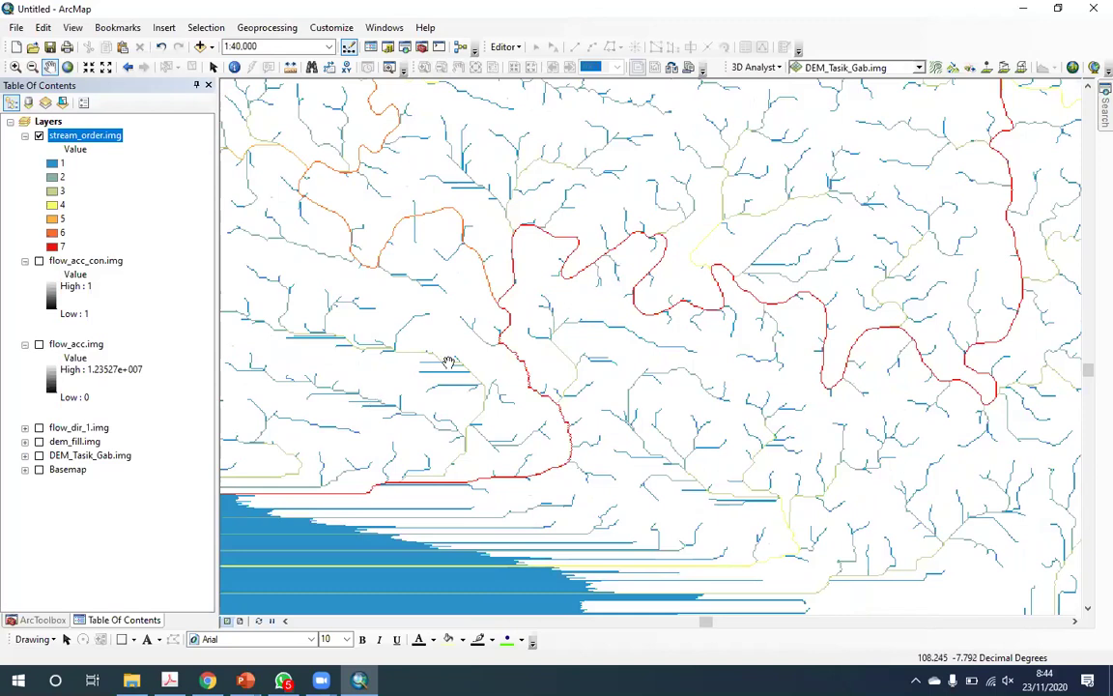
scroll(448, 362, up, 1)
drag(416, 390, 444, 471)
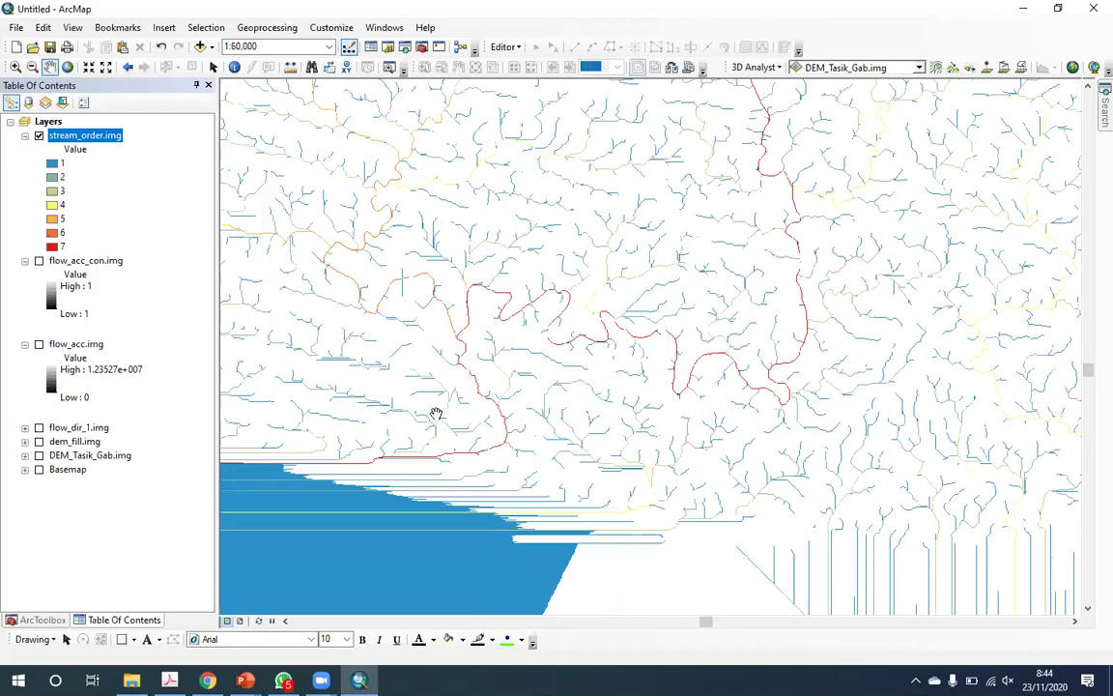
drag(436, 413, 407, 496)
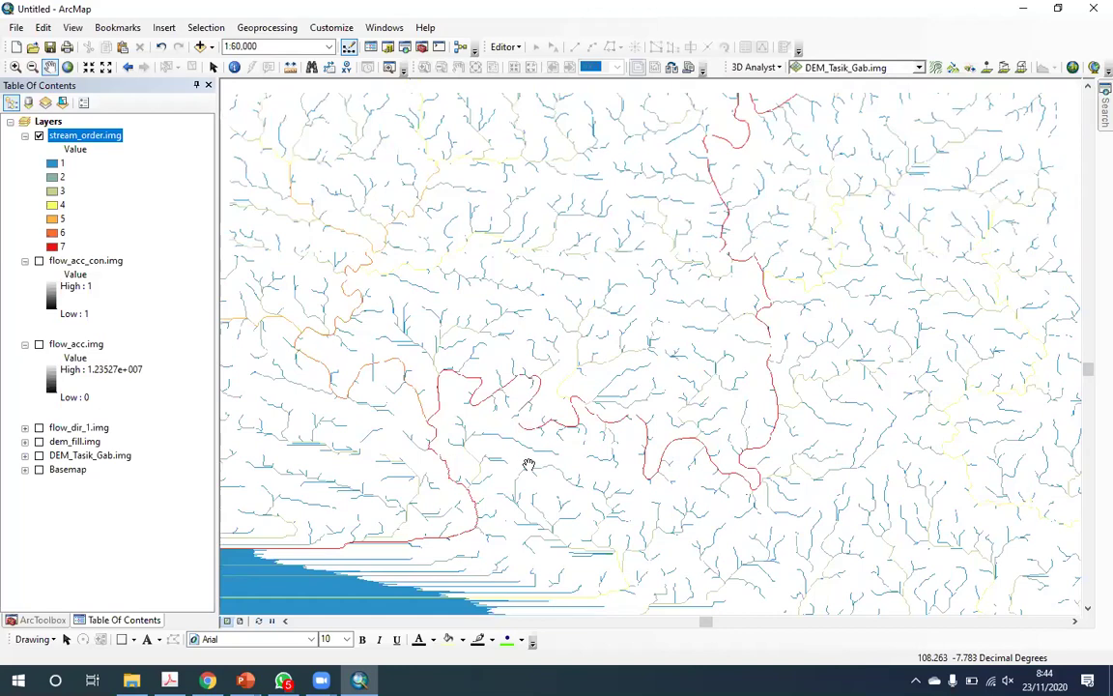
scroll(527, 461, up, 1)
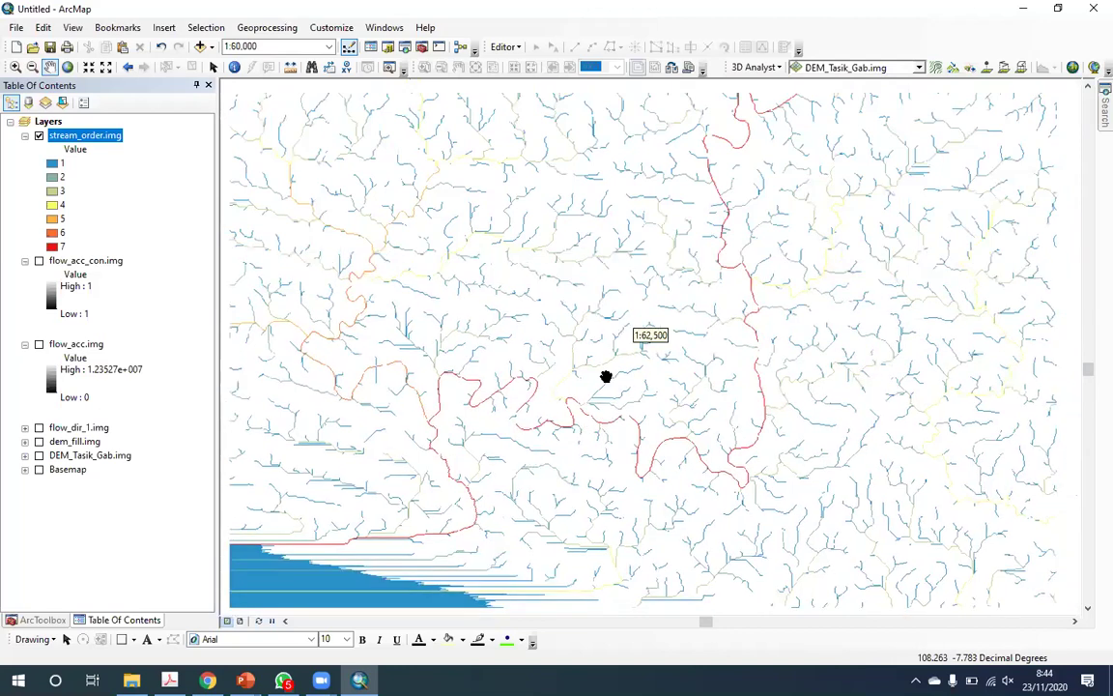
scroll(528, 461, up, 4)
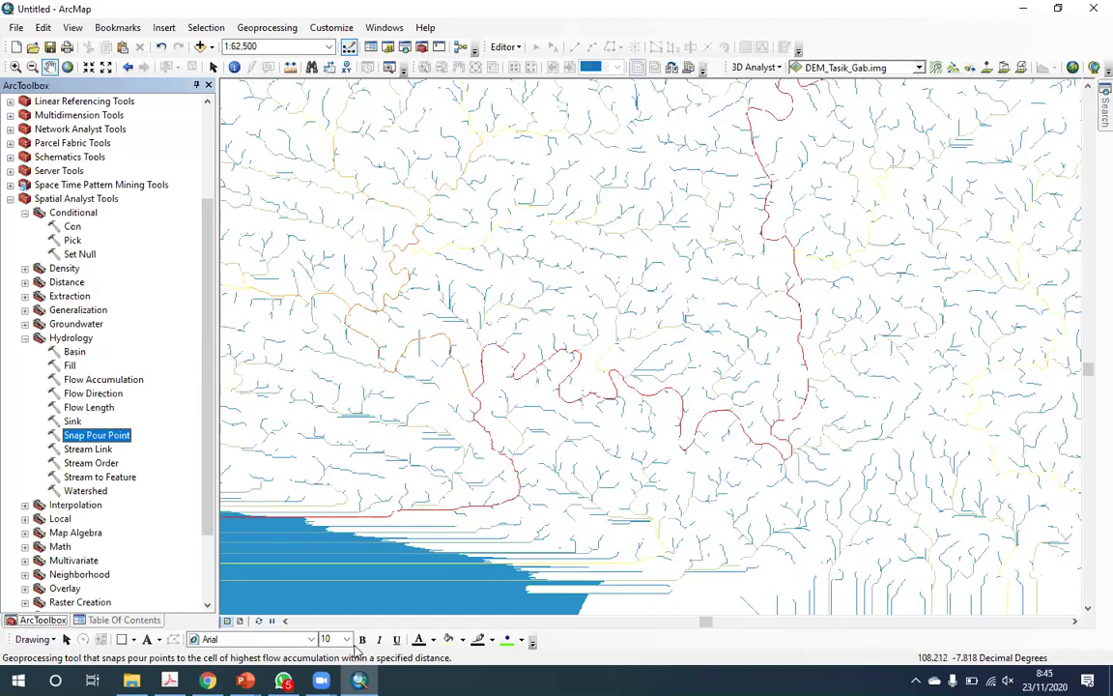
- Place a graphic marker on the orange stream just upstream of its junction with the red order 7 river
click(134, 640)
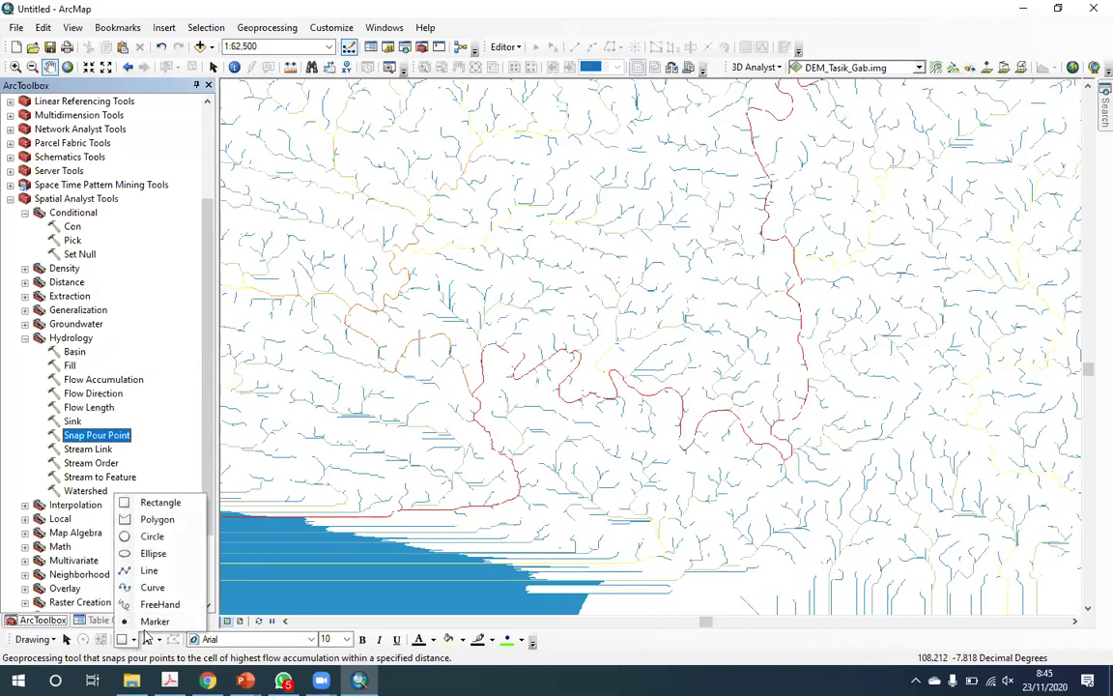
click(155, 621)
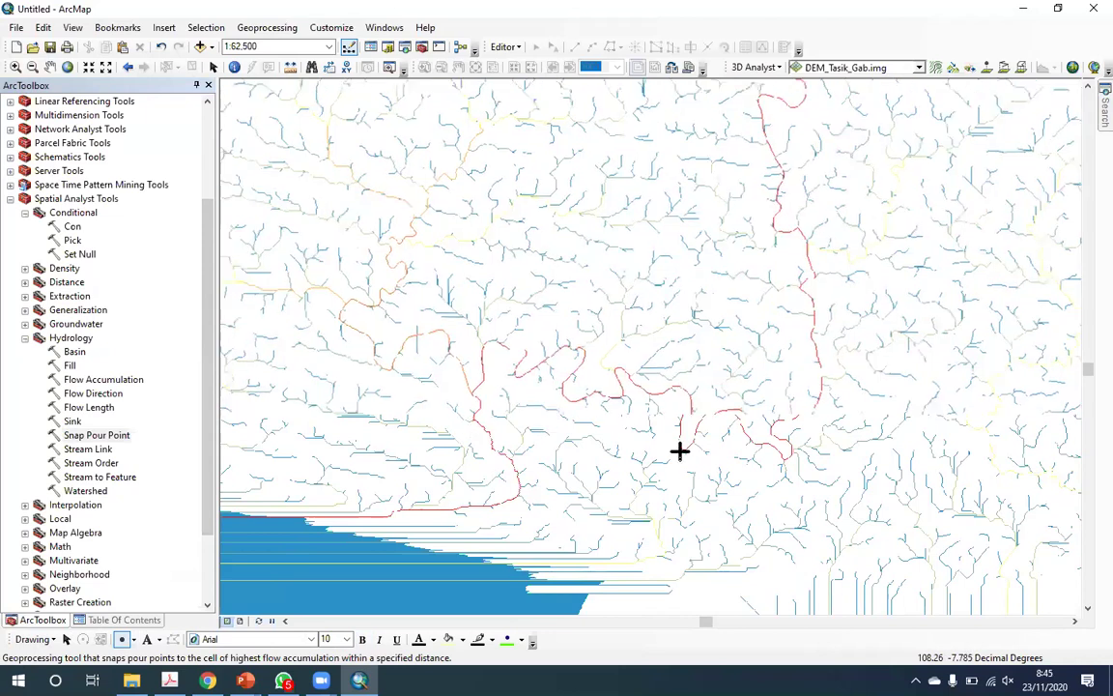
scroll(670, 451, down, 1)
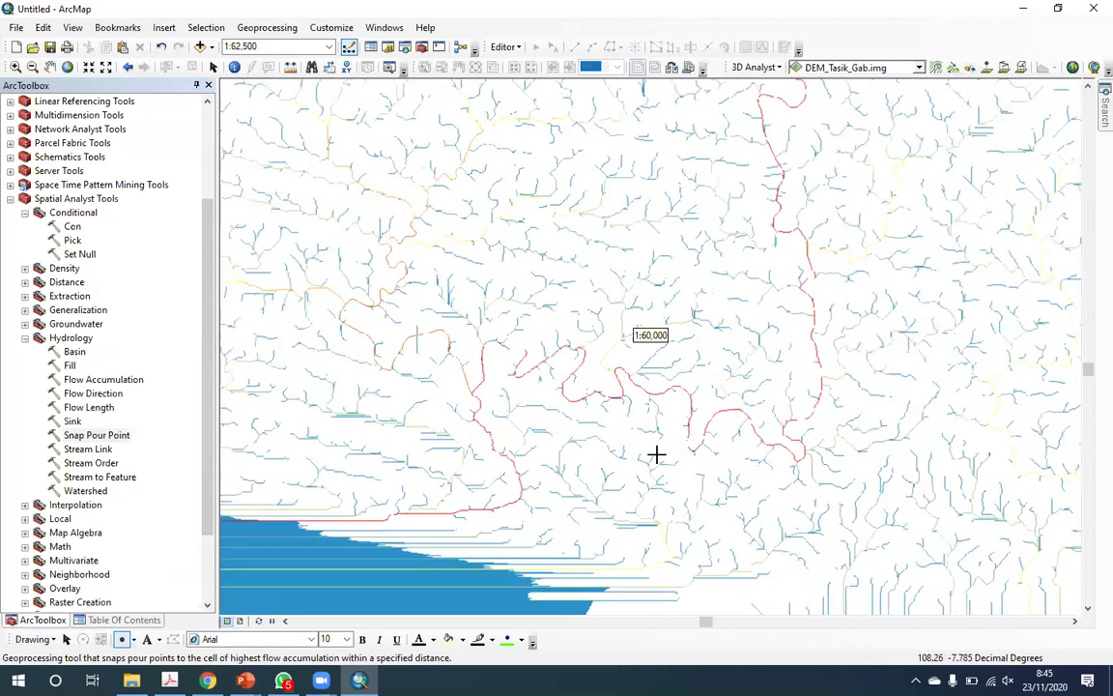
scroll(655, 455, down, 1)
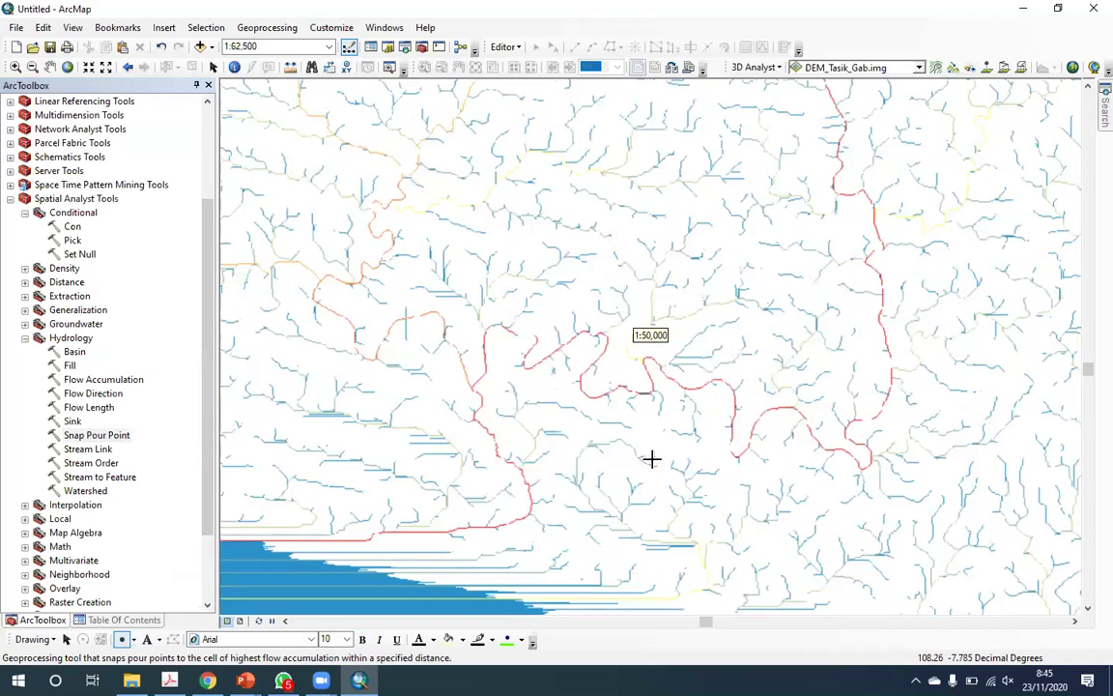
scroll(648, 463, down, 2)
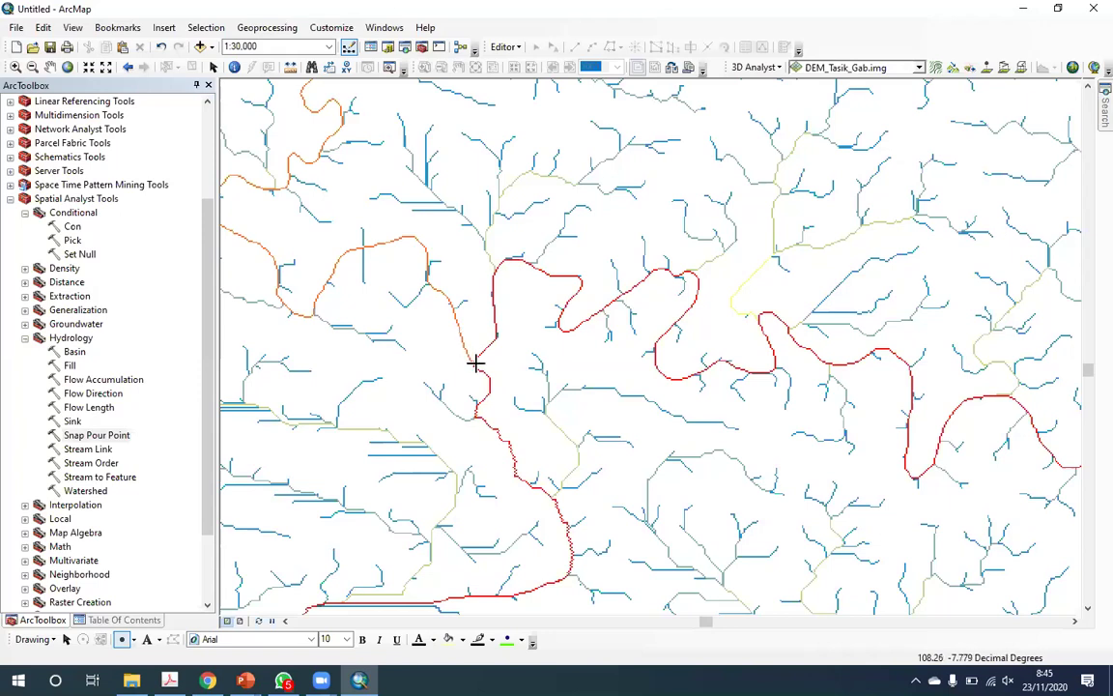
scroll(474, 364, up, 1)
scroll(475, 366, up, 4)
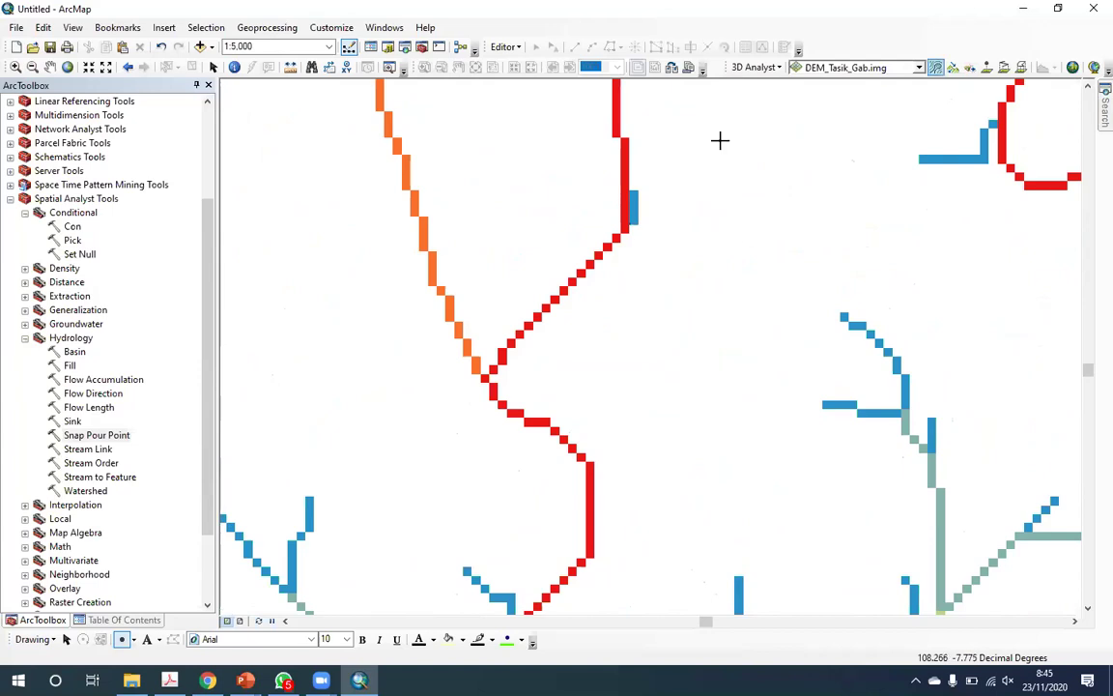
right_click(837, 55)
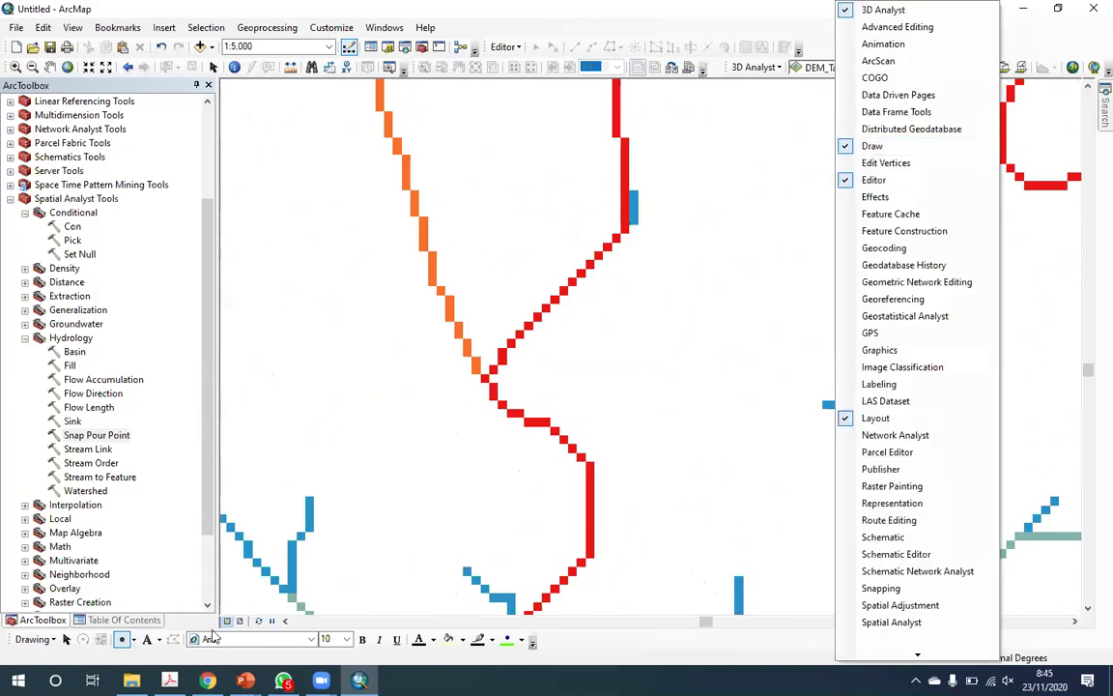
click(638, 280)
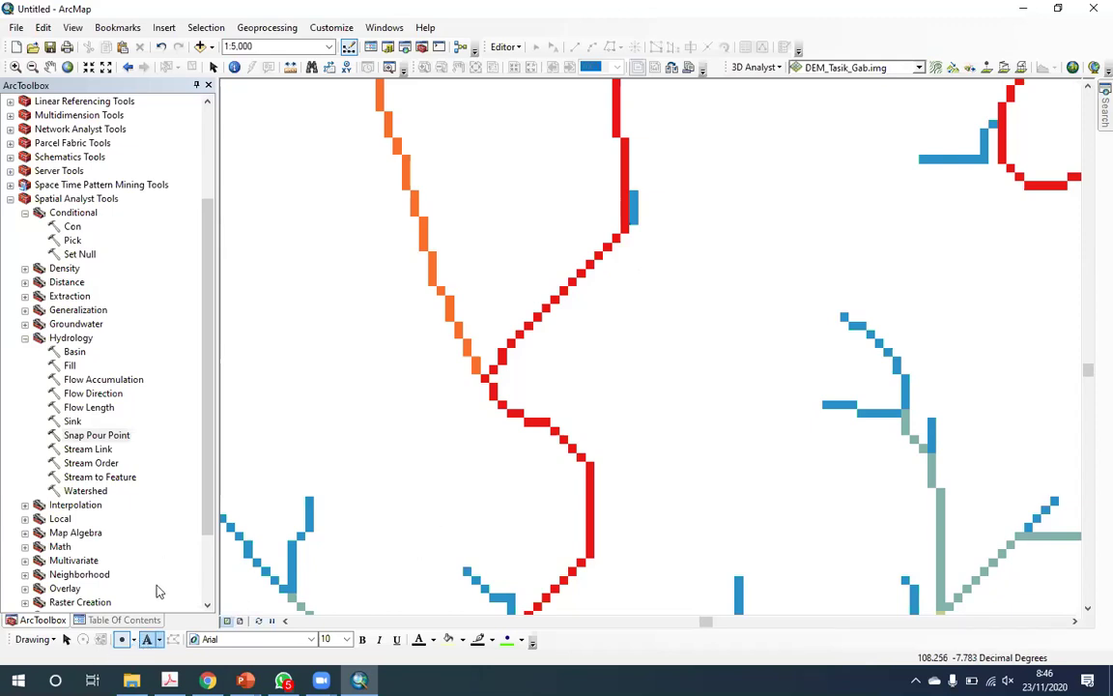
click(133, 639)
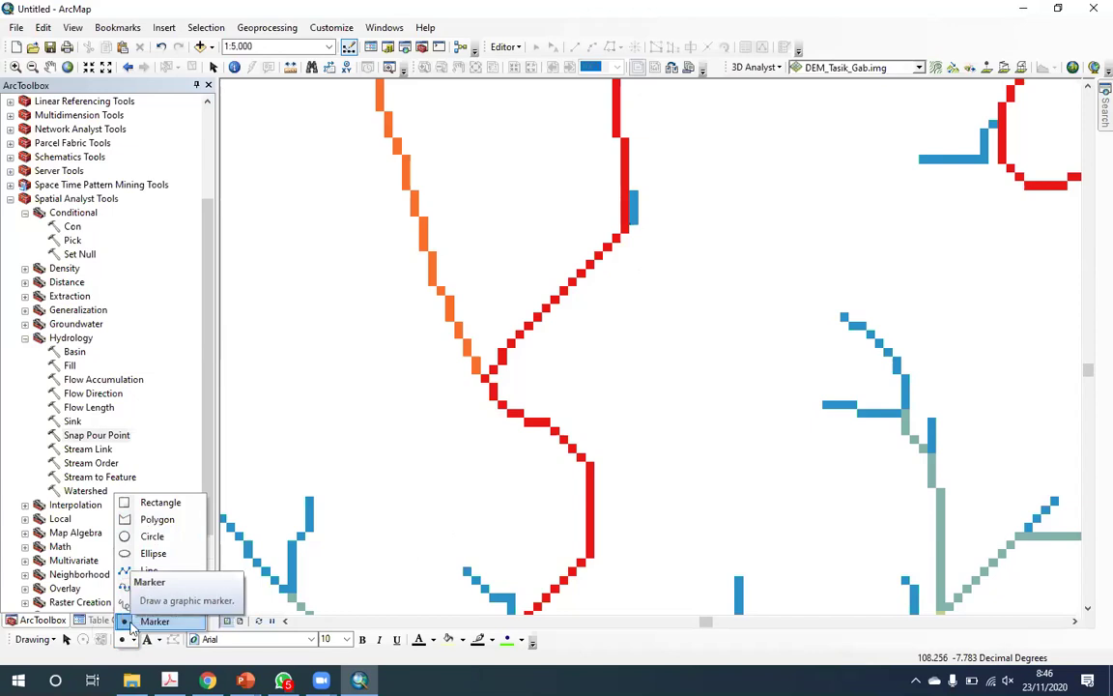
click(136, 593)
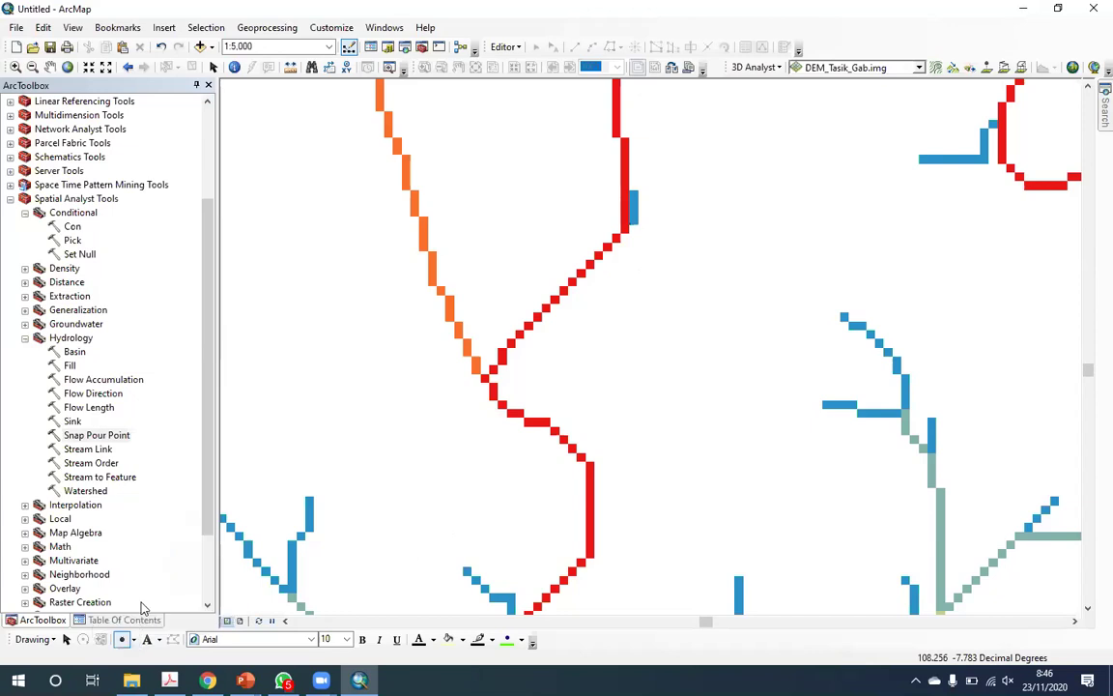
click(476, 365)
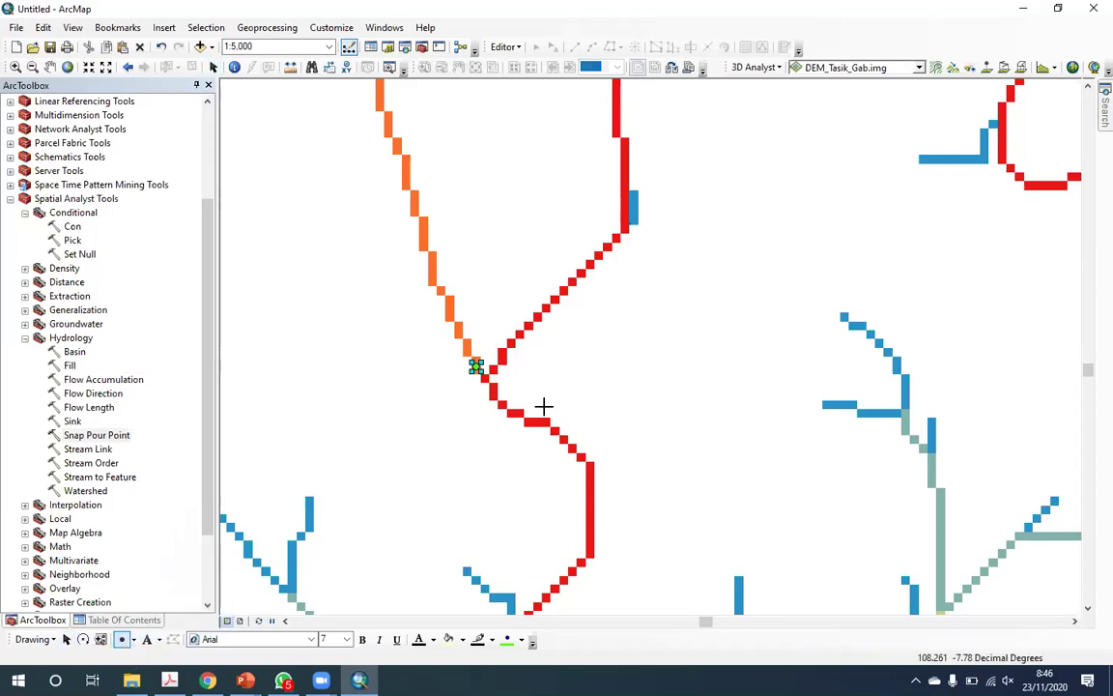
- Place a second graphic marker on the red river just upstream of its junction with the orange stream
click(502, 357)
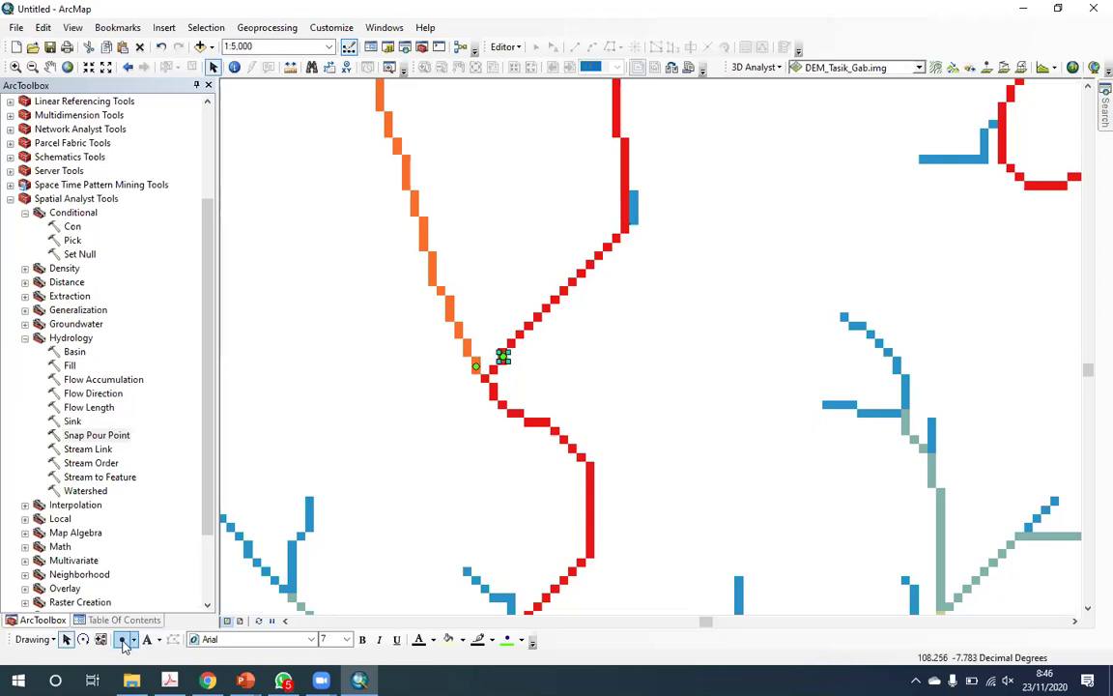
scroll(430, 357, up, 2)
scroll(720, 437, up, 3)
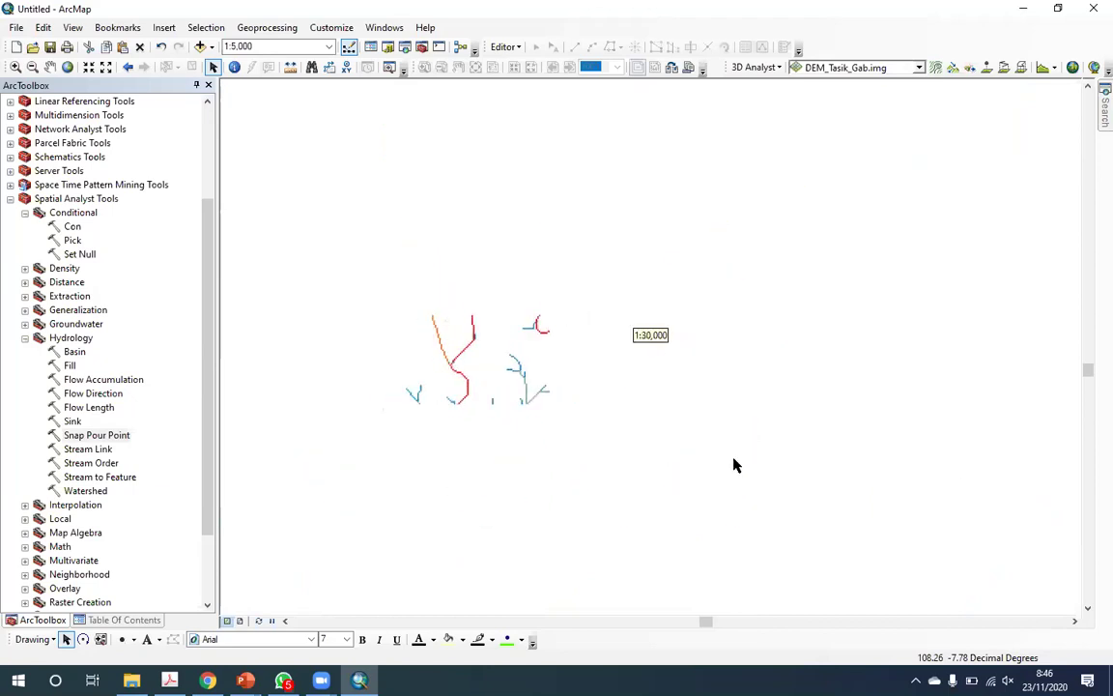
scroll(622, 158, up, 2)
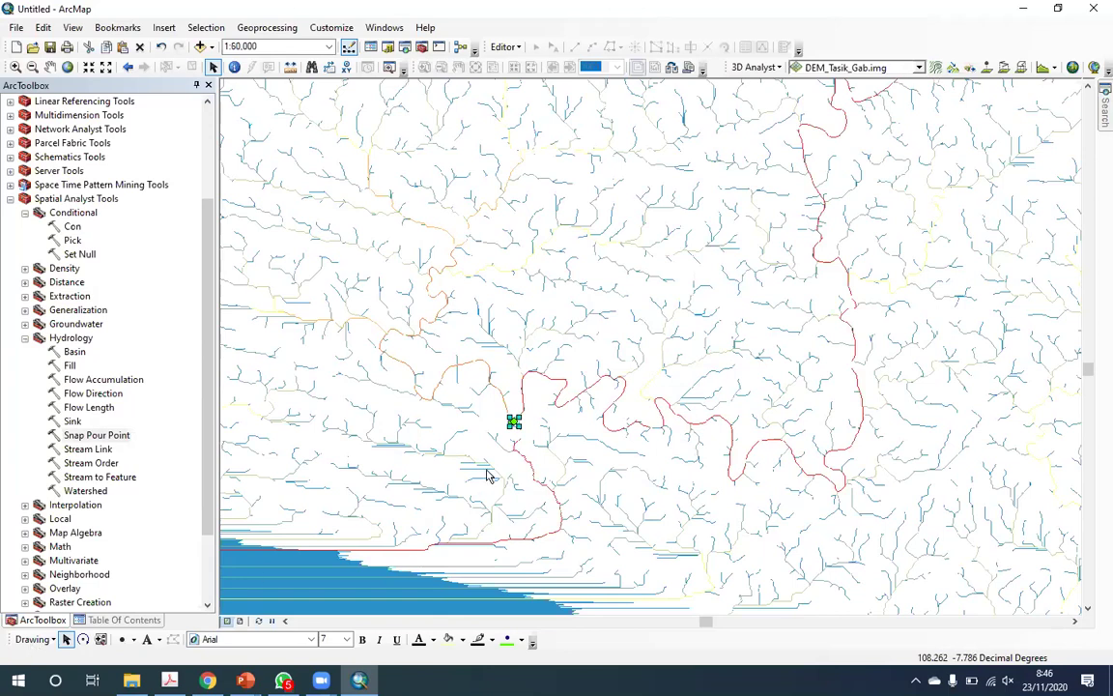
scroll(352, 396, down, 1)
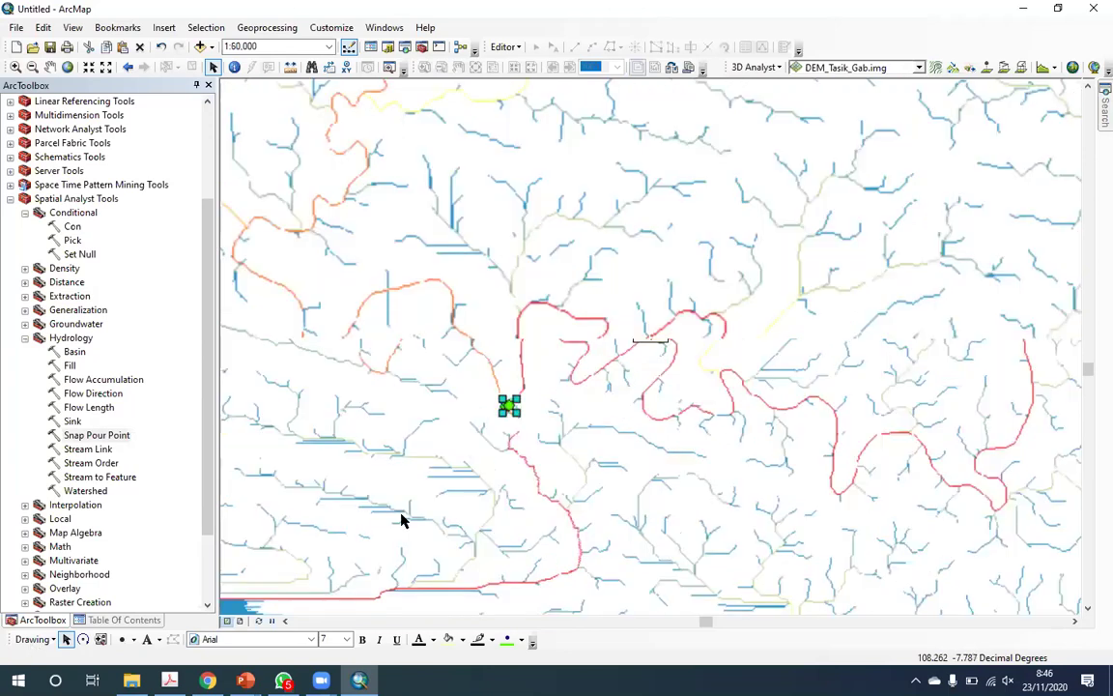
scroll(301, 604, down, 1)
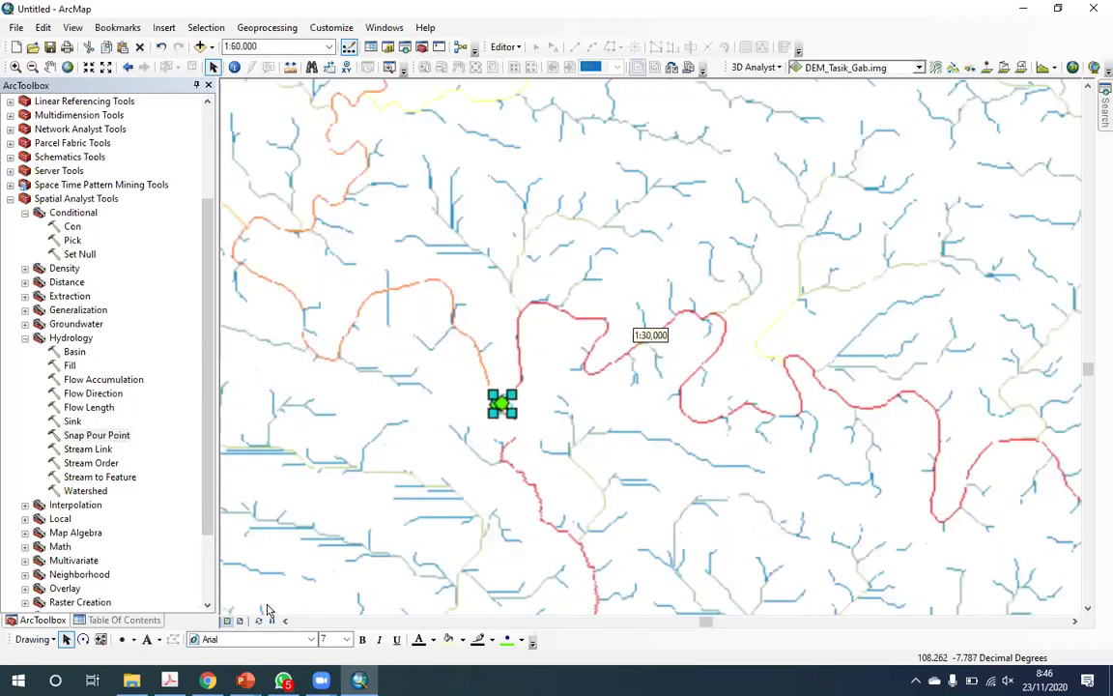
scroll(512, 405, down, 3)
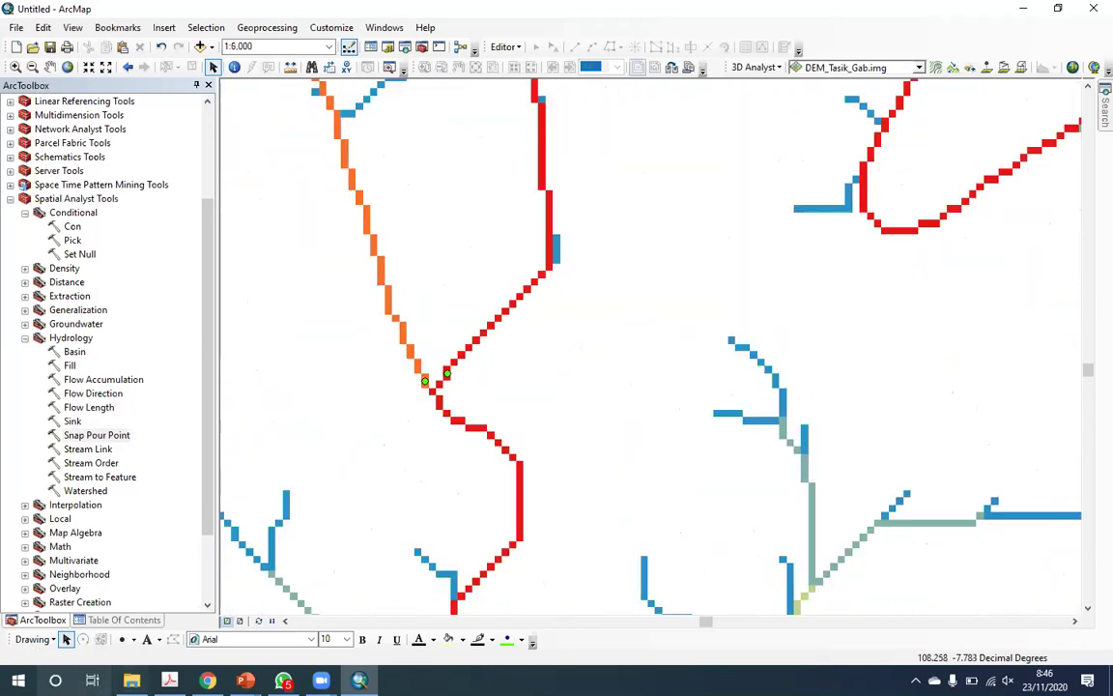
- Select both graphic markers at the river junction together
click(486, 386)
drag(365, 328, 508, 392)
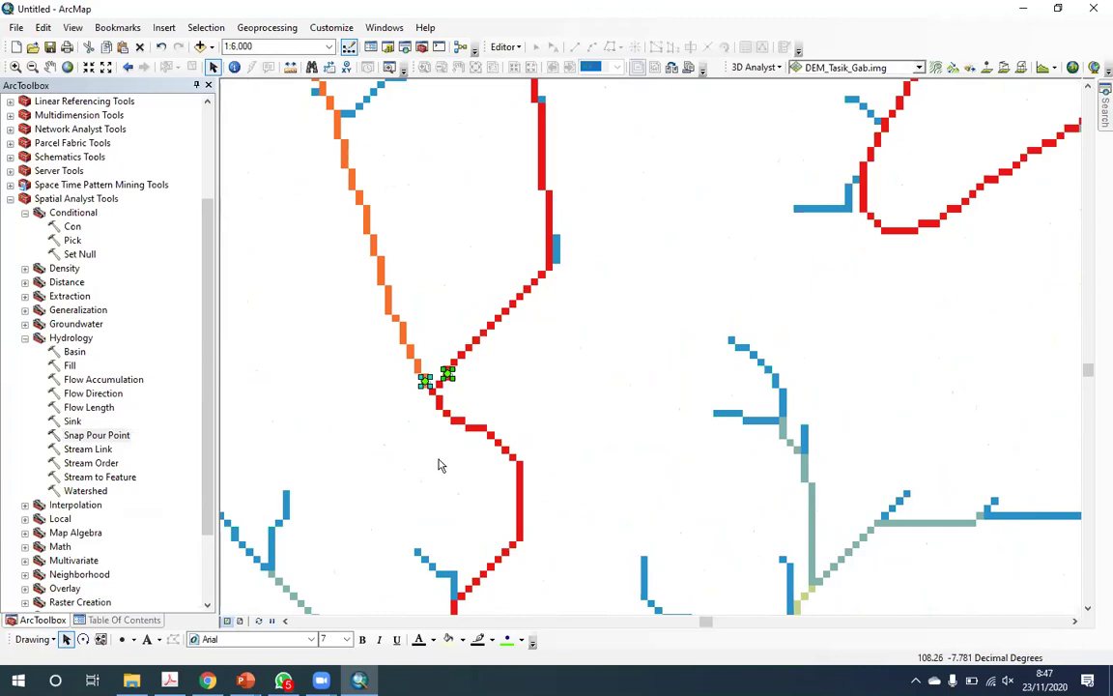
click(34, 639)
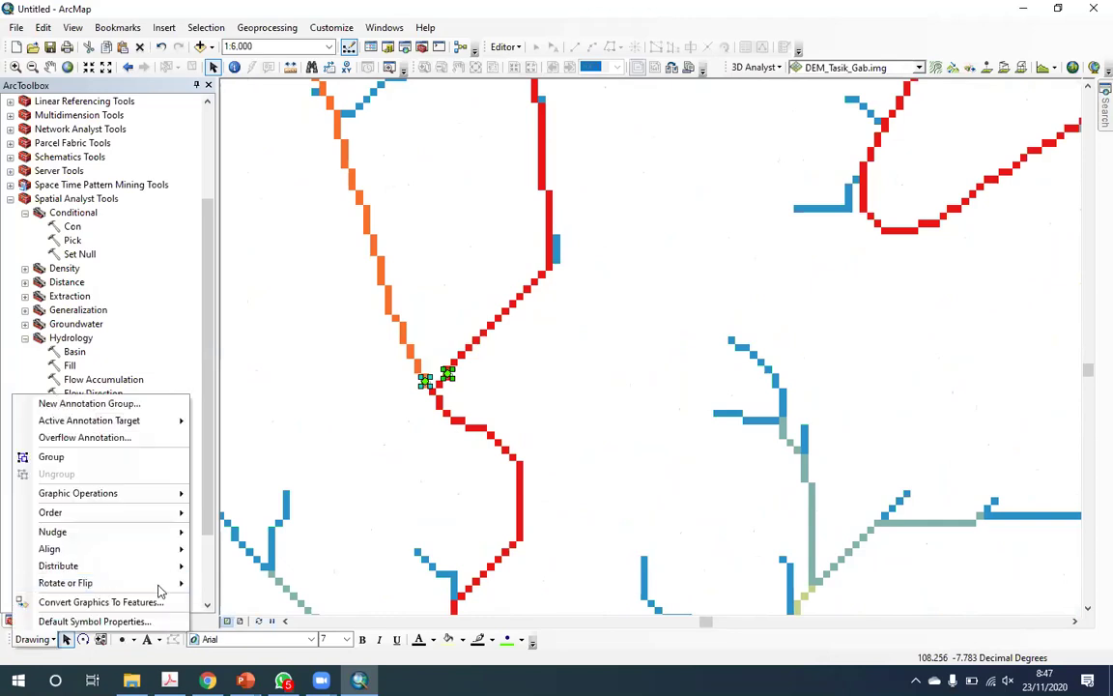
click(182, 665)
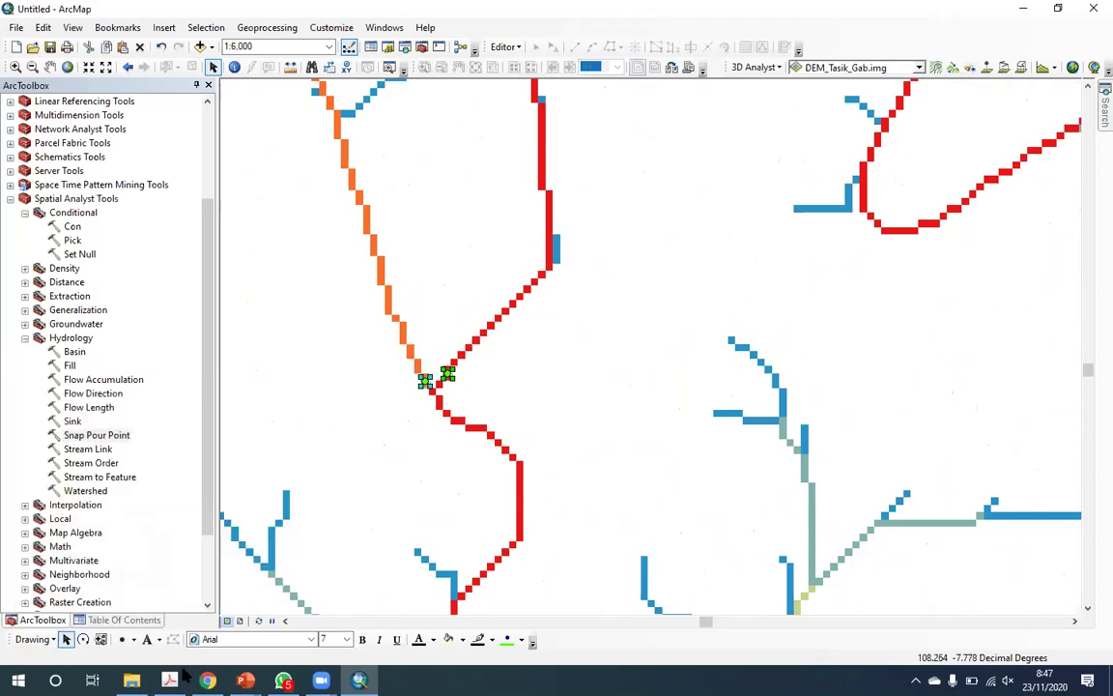
- Draw an irregular polygon graphic in the area east of the river junction
click(132, 638)
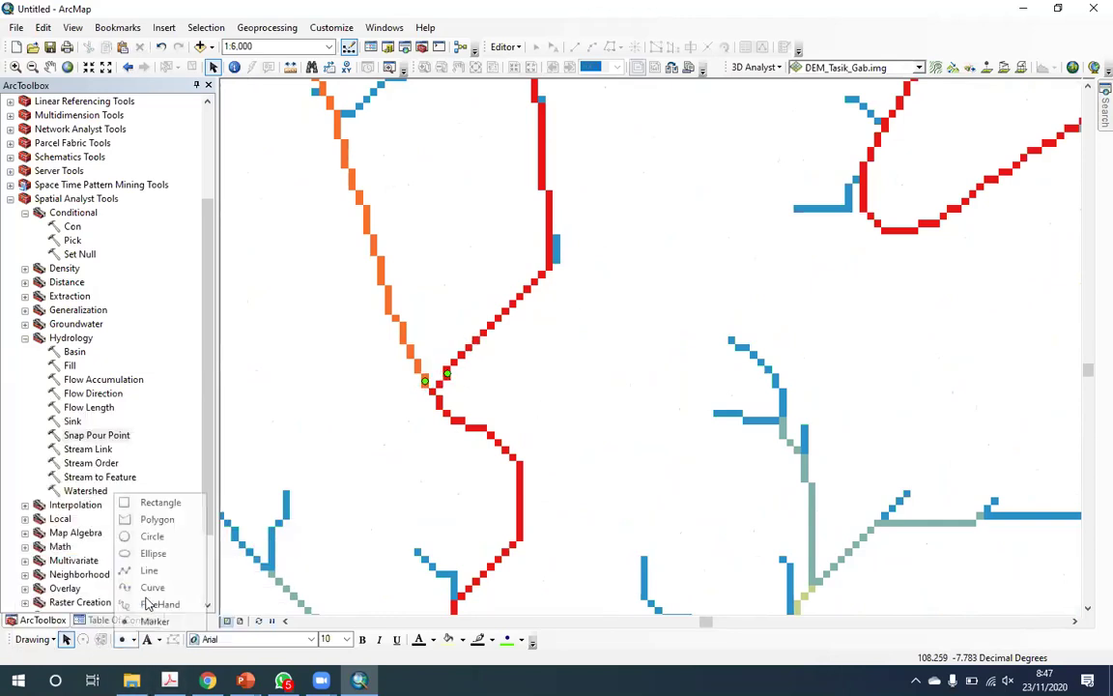
click(155, 519)
click(558, 281)
click(682, 490)
click(565, 343)
click(689, 130)
click(712, 271)
click(846, 259)
click(898, 230)
click(904, 385)
click(903, 527)
click(955, 415)
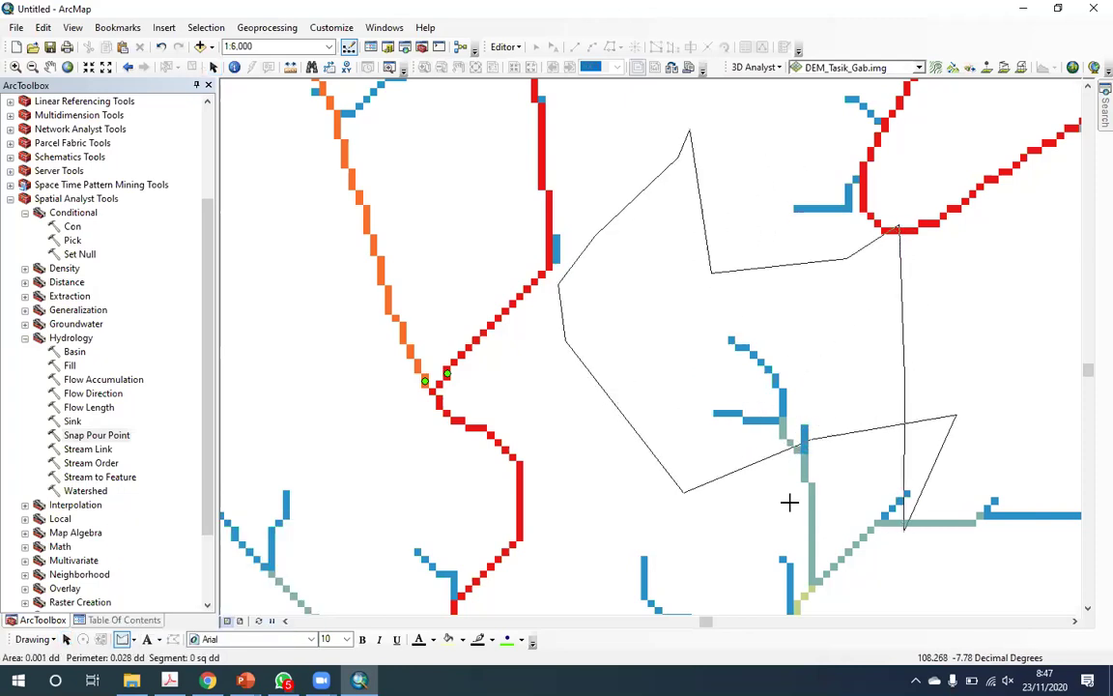
double_click(710, 358)
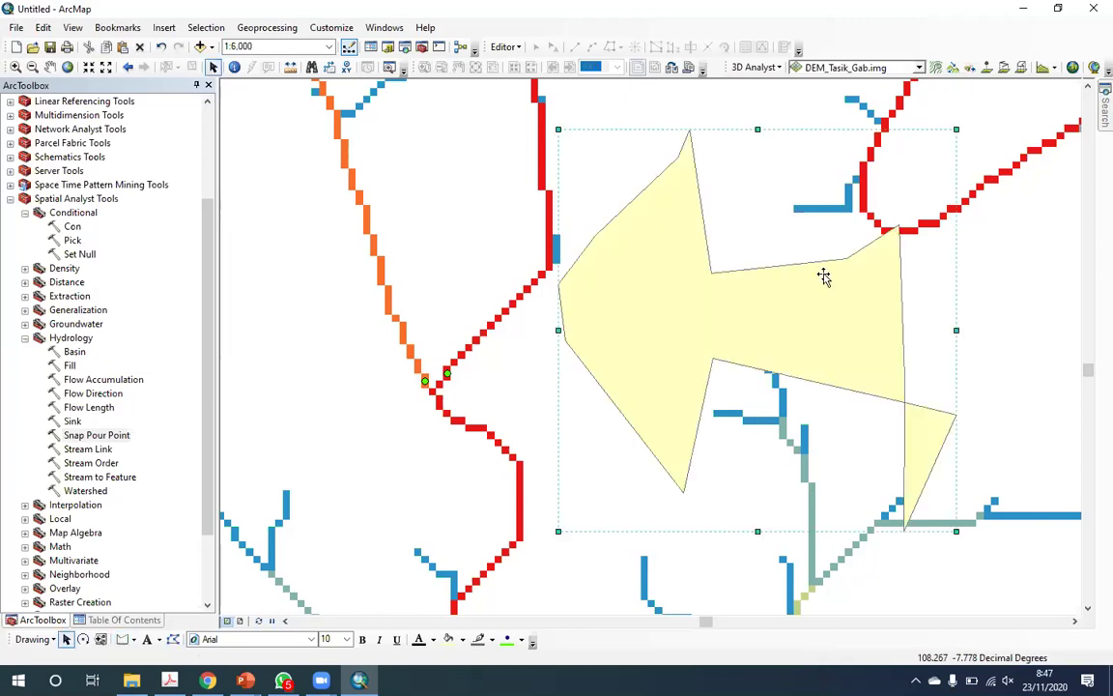
- Shift the polygon graphic around near the river junction and delete it
mouse_move(1103, 101)
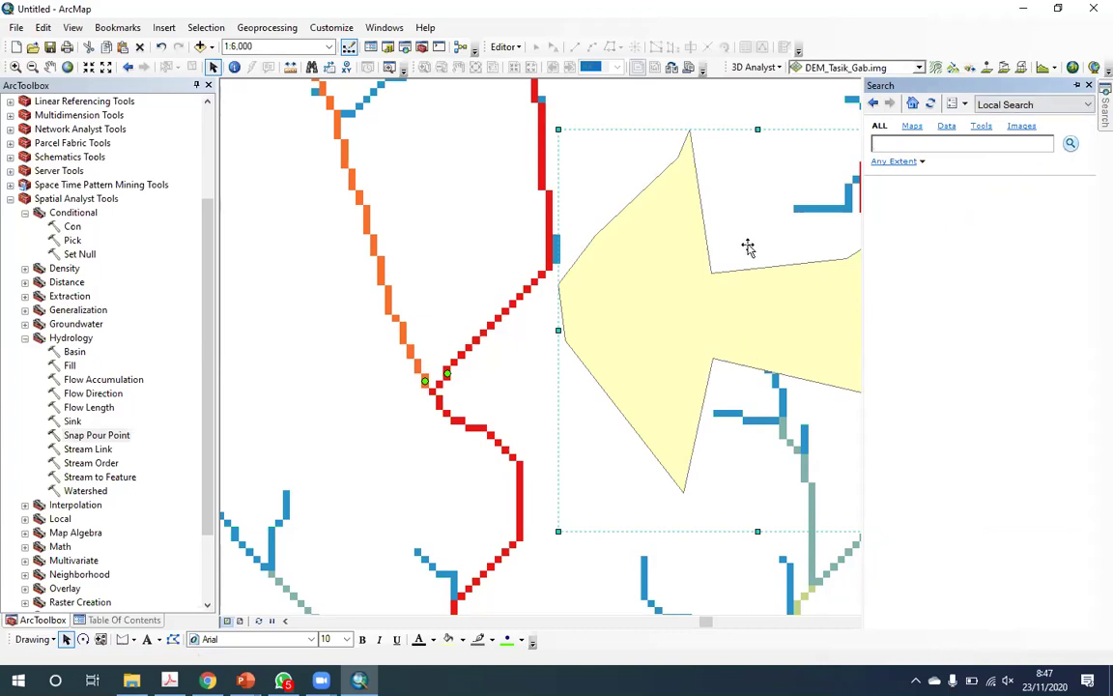
click(1088, 85)
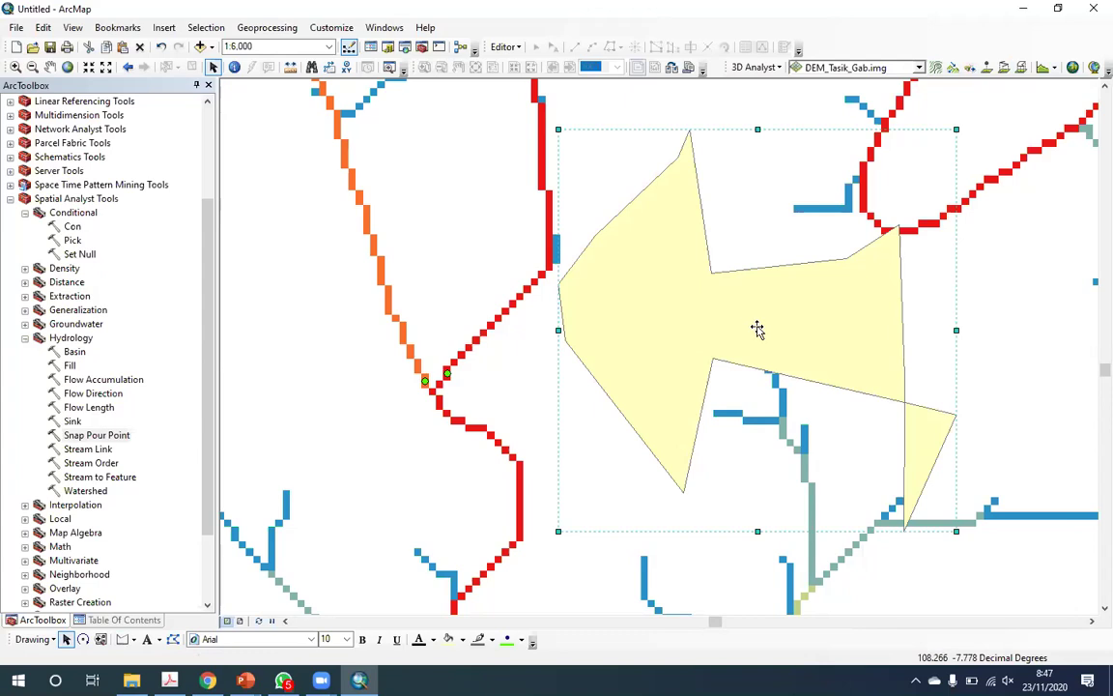
drag(746, 332, 713, 344)
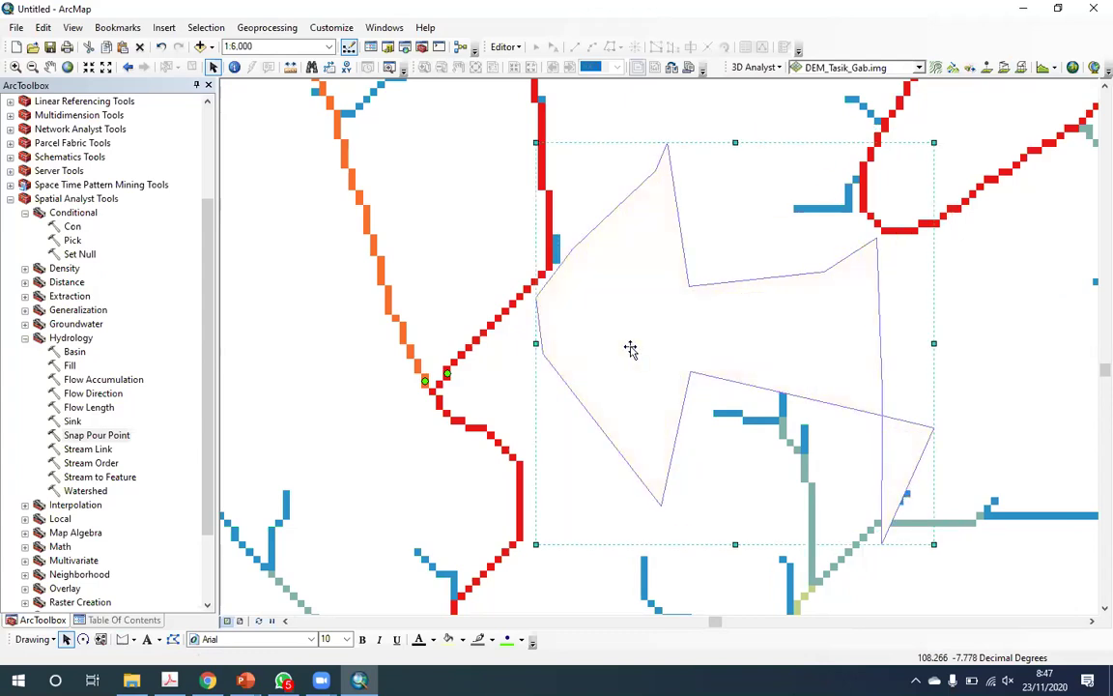
drag(630, 349, 587, 343)
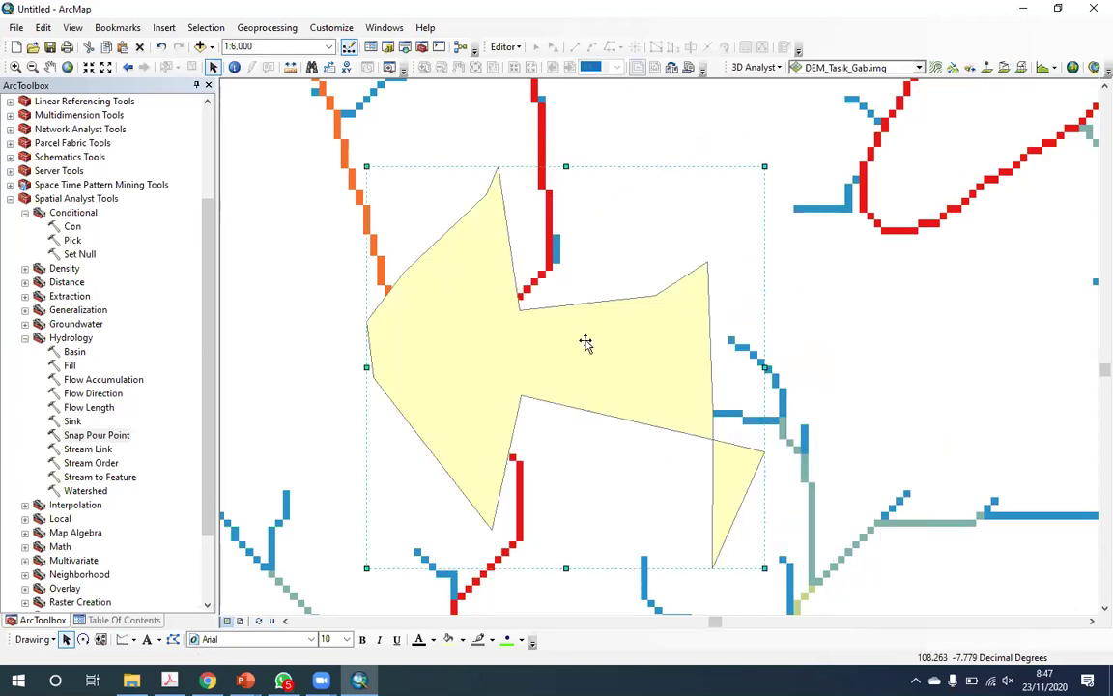
drag(470, 343, 599, 330)
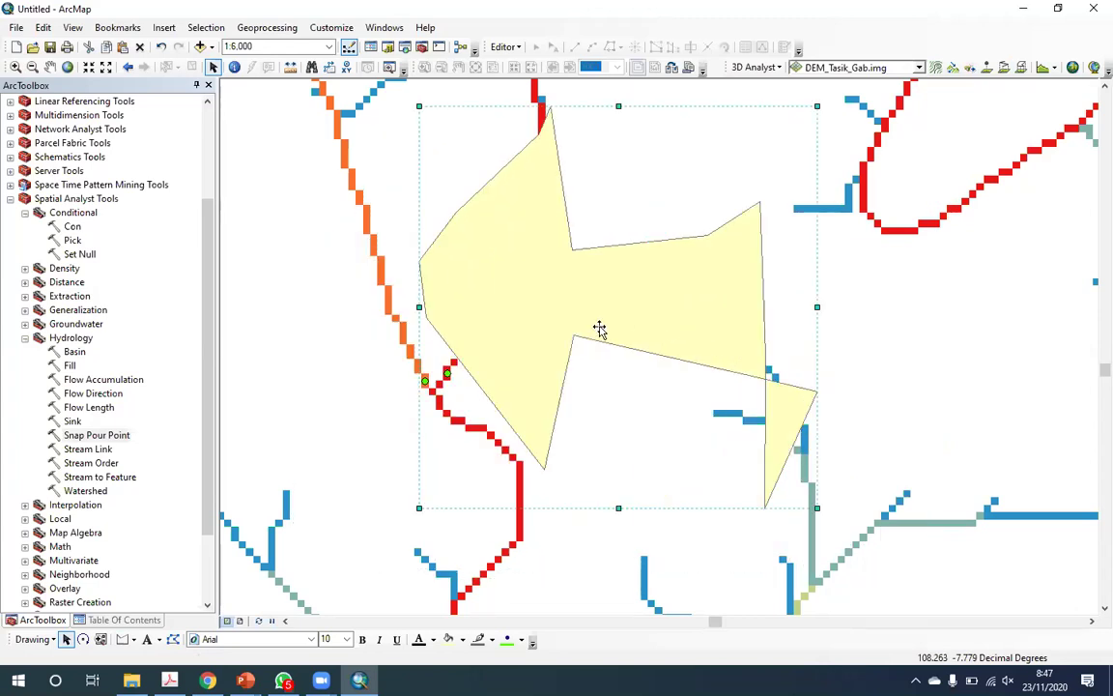
key(Delete)
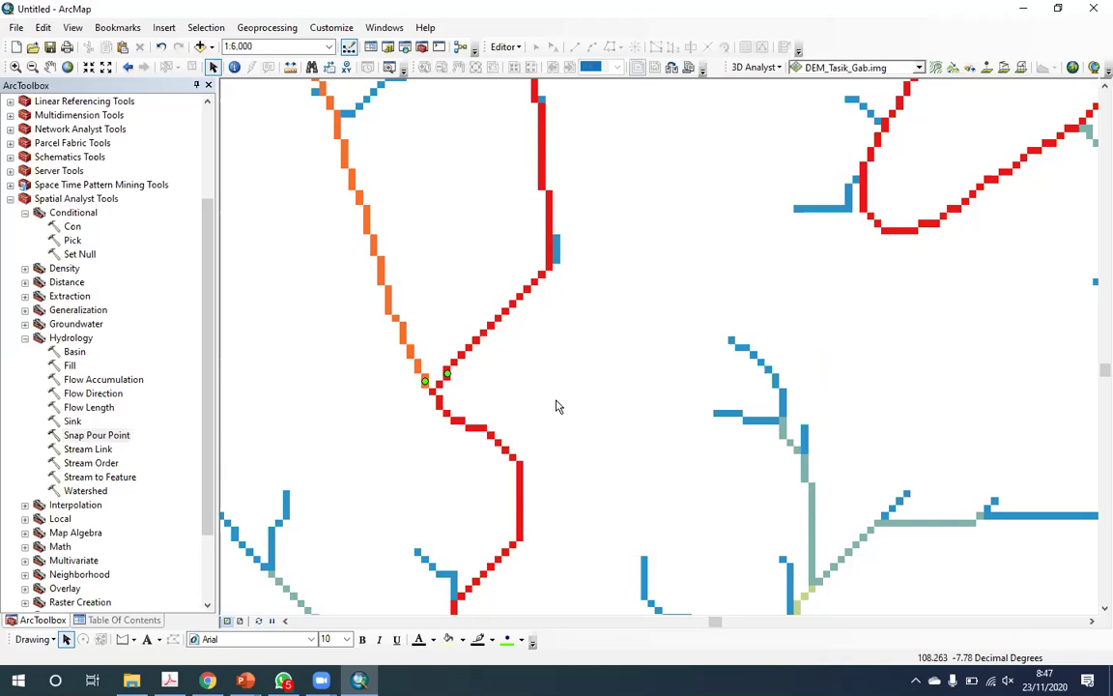
- Select both graphic markers, on the red river and on the orange stream, at the junction
click(425, 381)
drag(447, 376, 447, 374)
scroll(425, 384, up, 3)
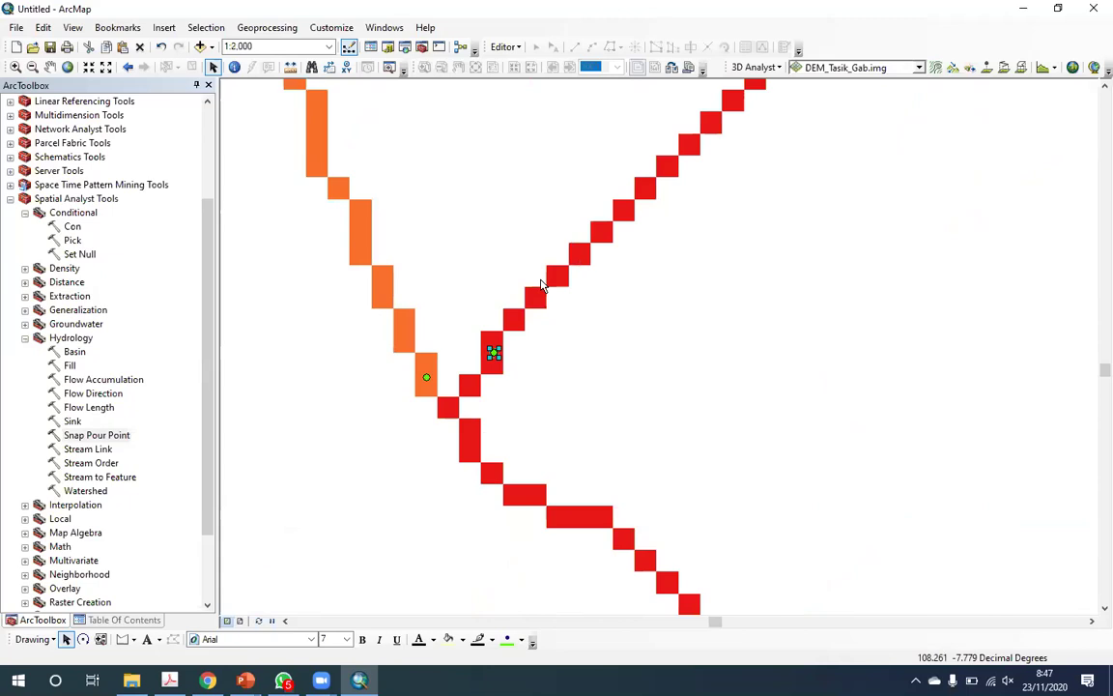
scroll(519, 378, down, 2)
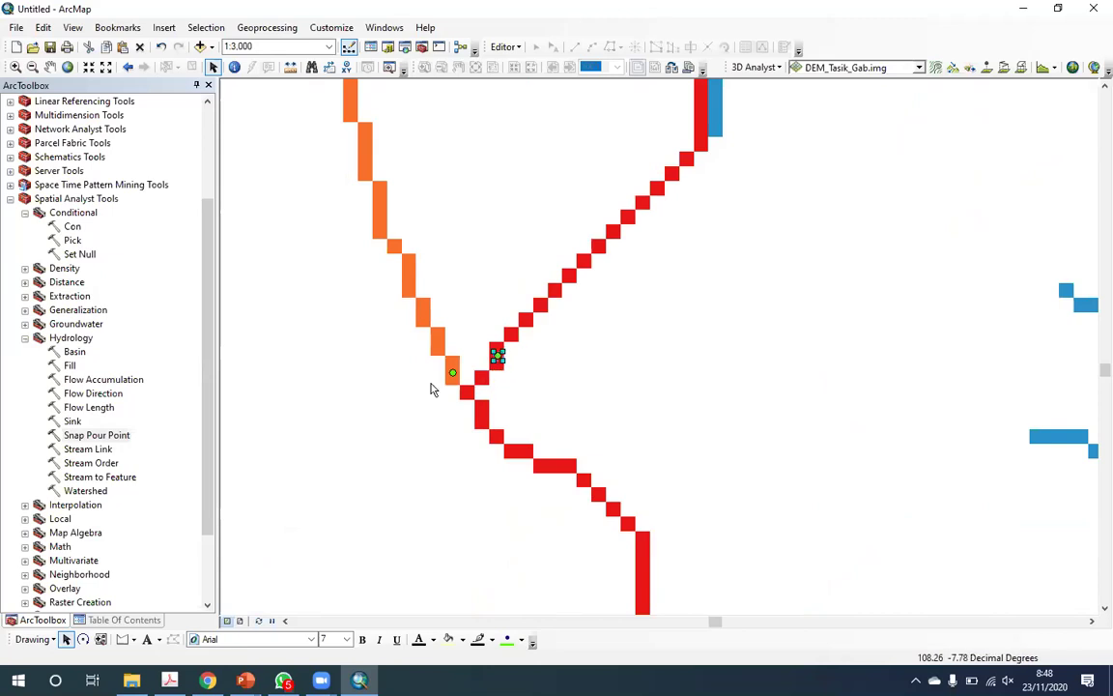
shift+click(452, 372)
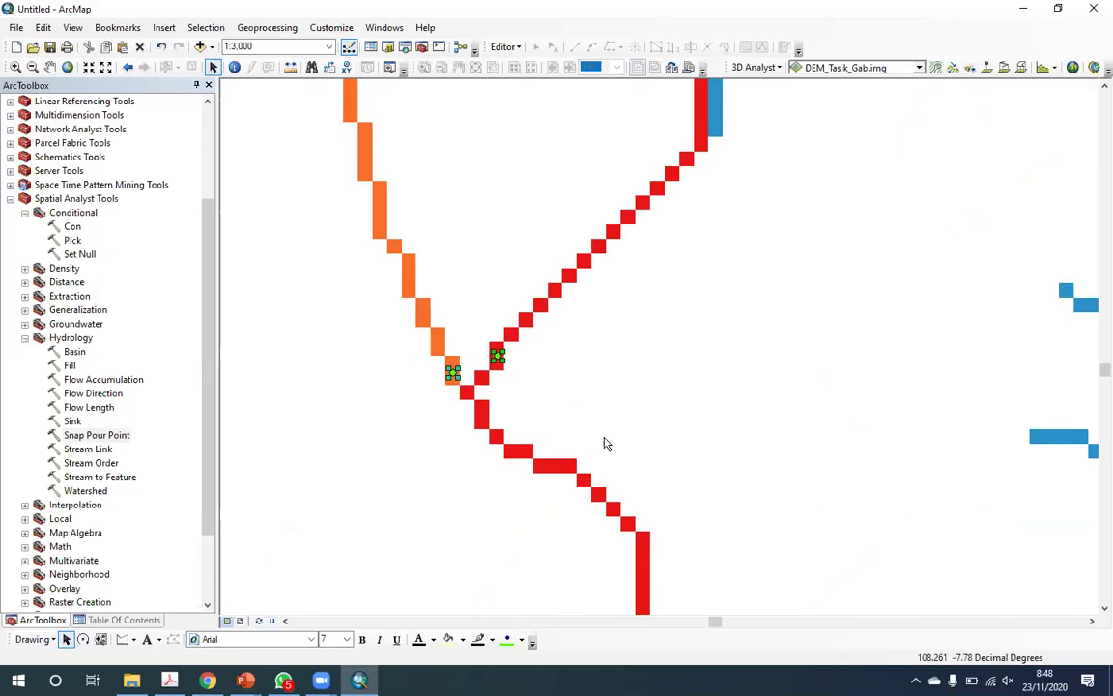
- Start Convert Graphics To Features for the selected markers, using the coordinate system of the flow_acc.img layer's source data
click(35, 642)
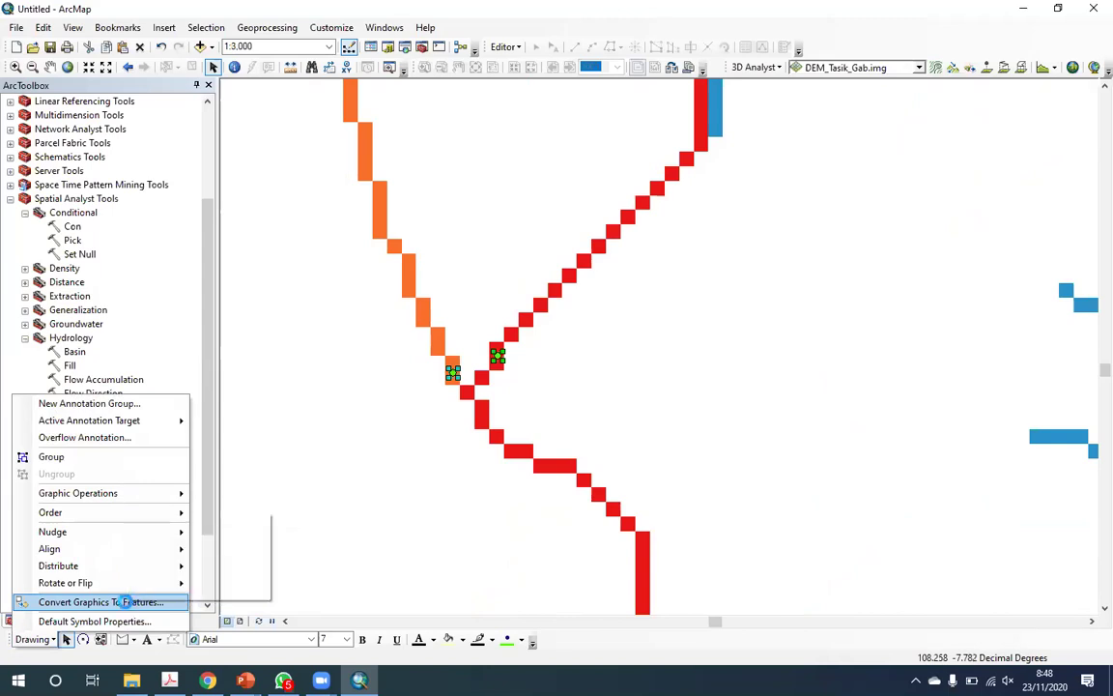
click(125, 602)
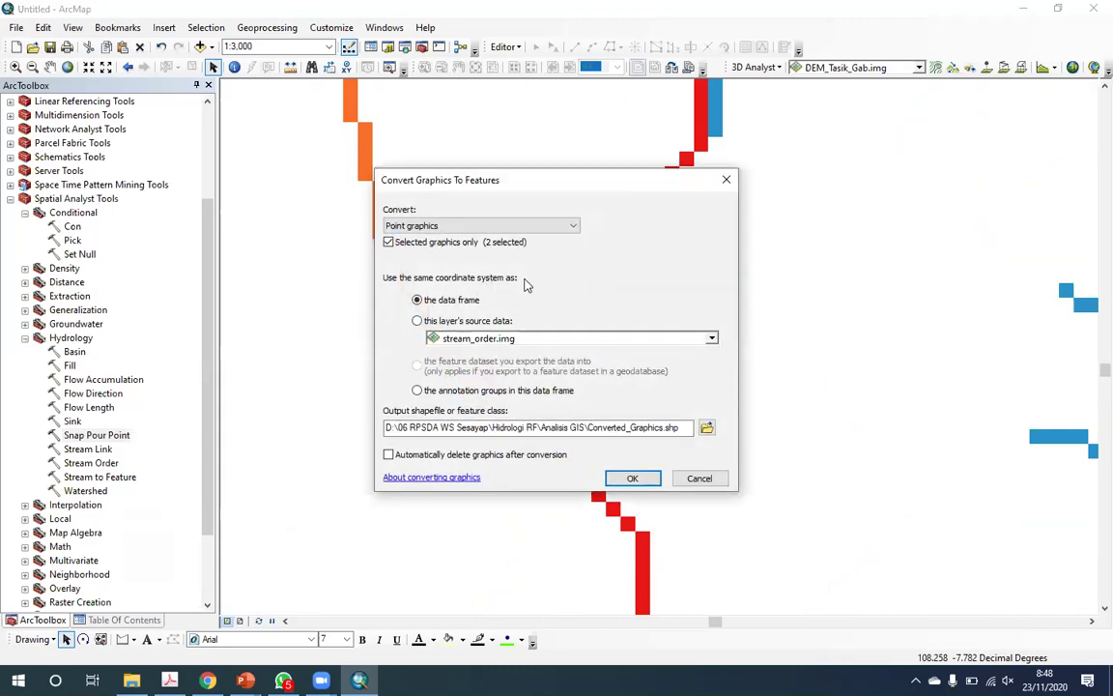
click(467, 321)
click(566, 340)
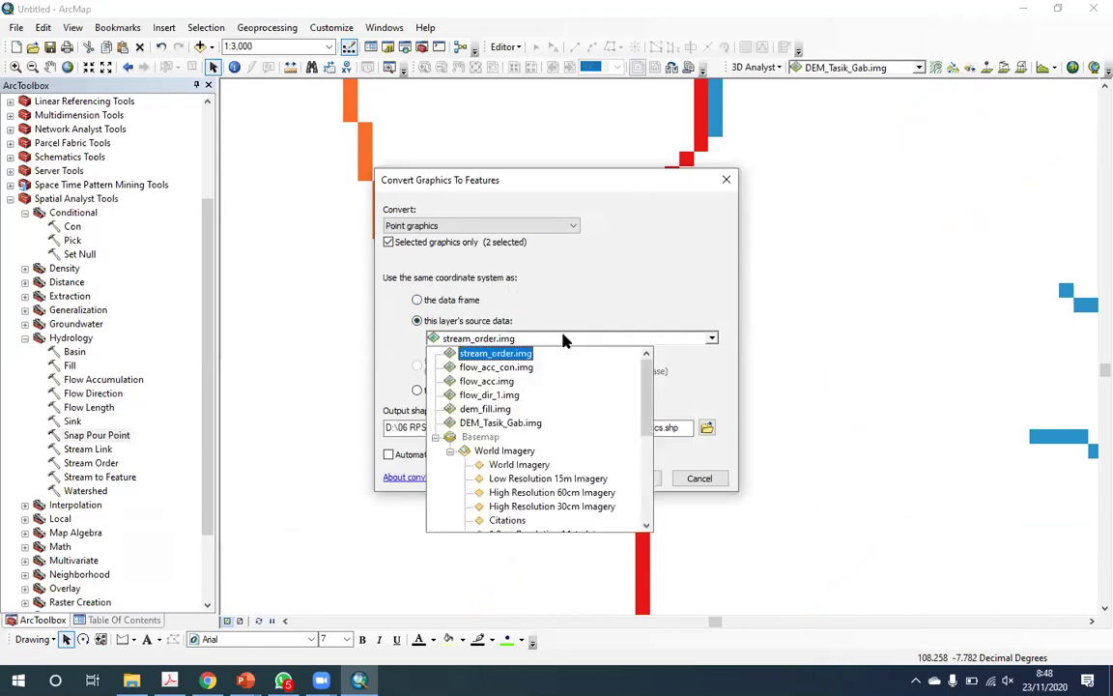
click(473, 364)
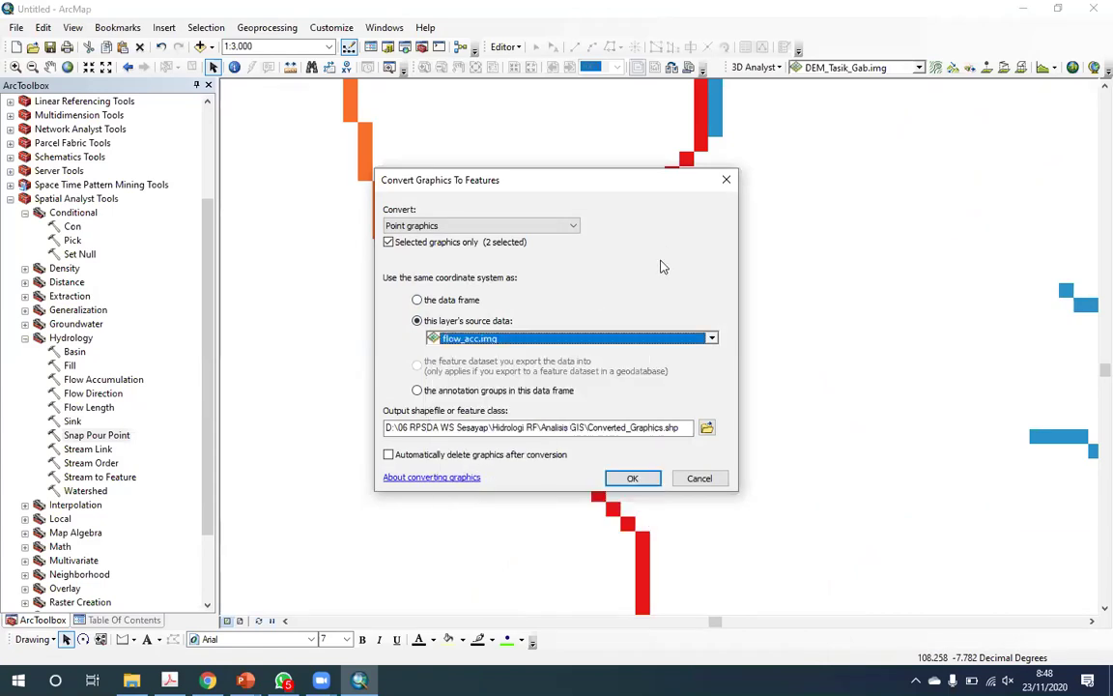
- Choose E:\Bahan Ajar\UNJANI\Tahun Ajaran 2020-2021\SP Hidrologi\23 Nov 2020 as the folder for the output shapefile
click(706, 428)
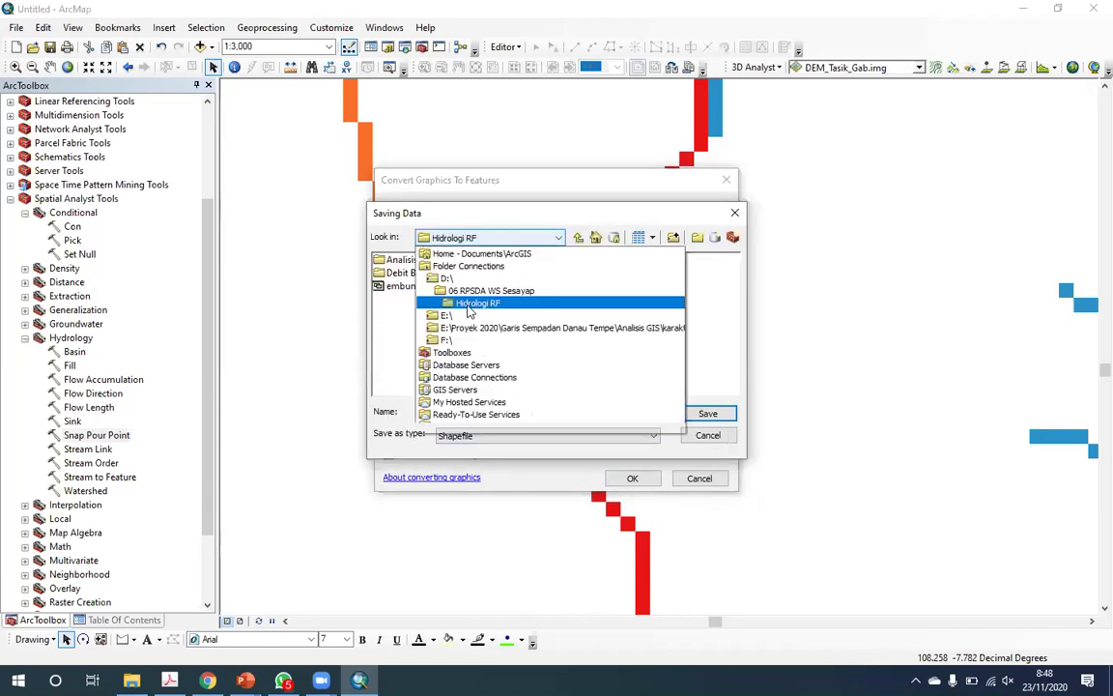
click(625, 301)
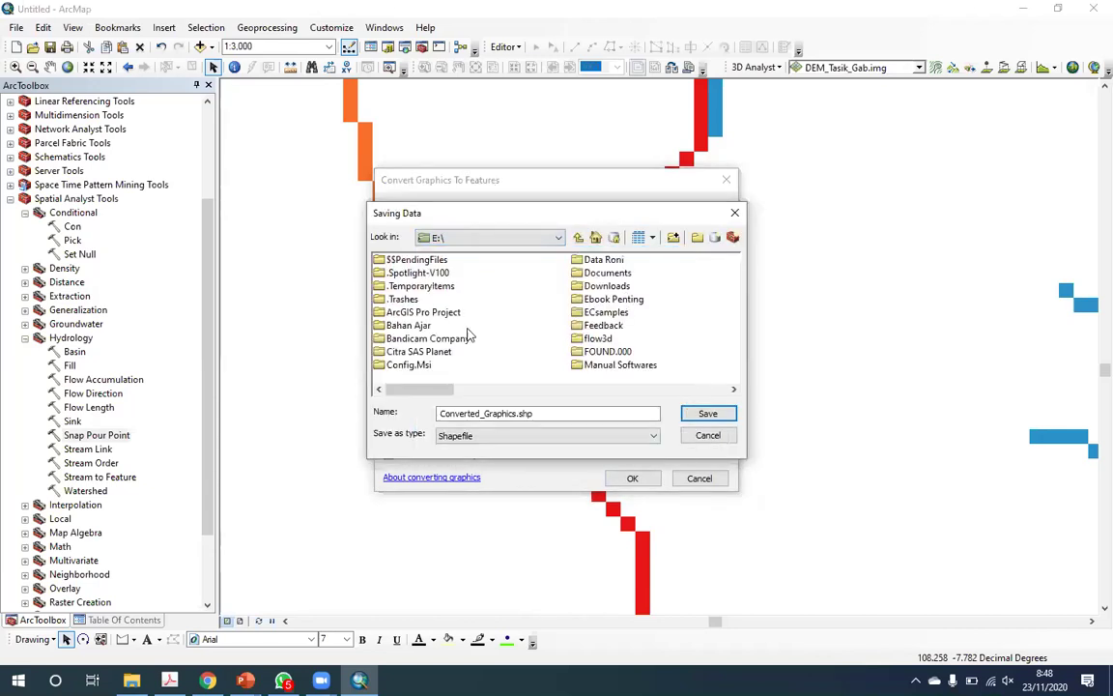
click(395, 329)
double_click(396, 329)
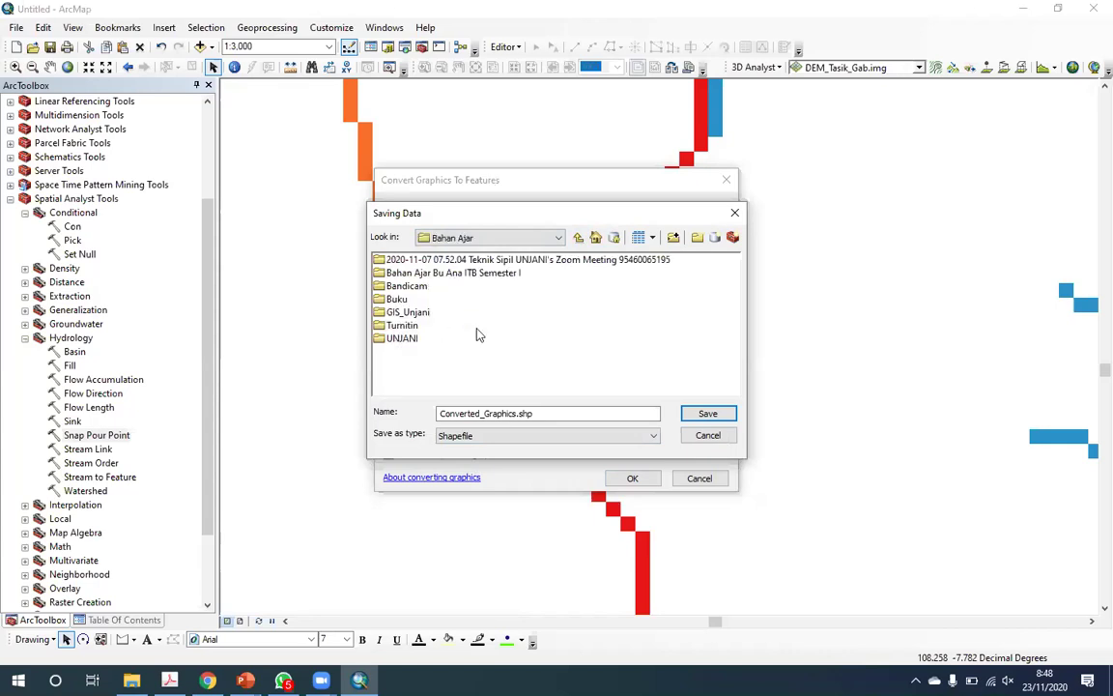
click(402, 338)
double_click(402, 338)
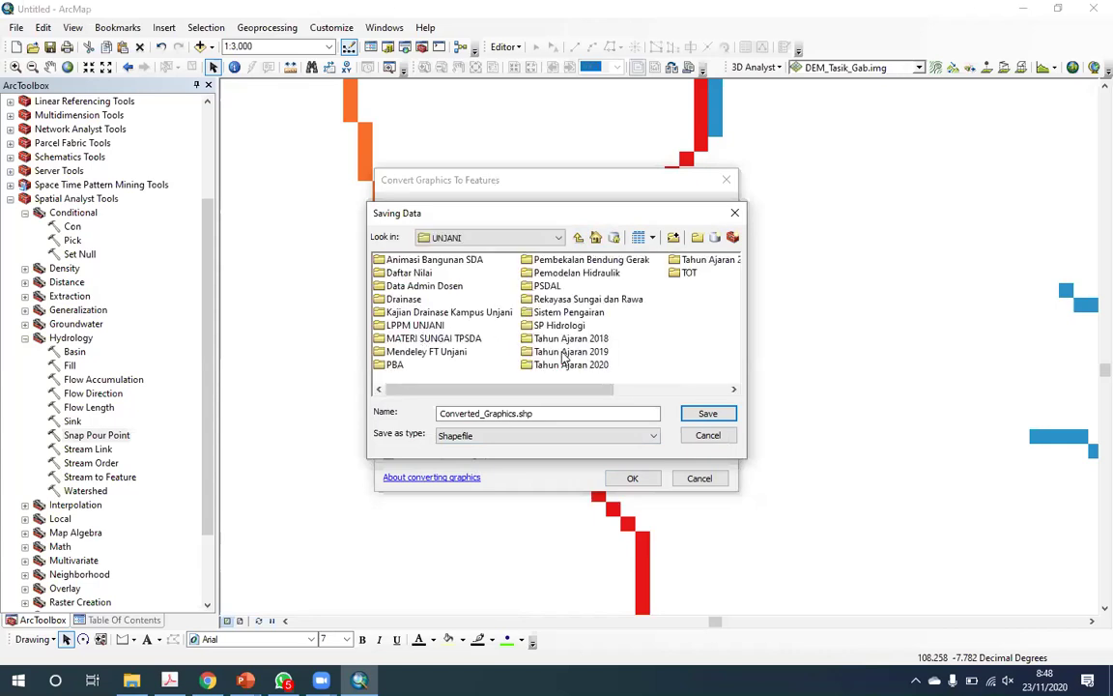
double_click(707, 260)
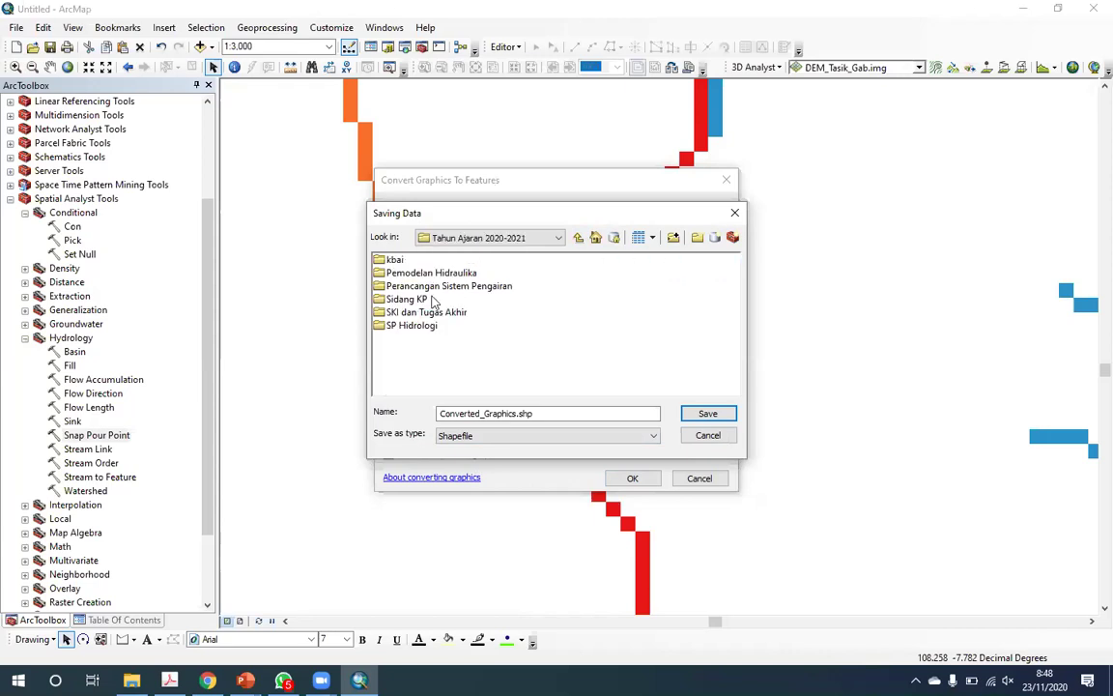
double_click(410, 324)
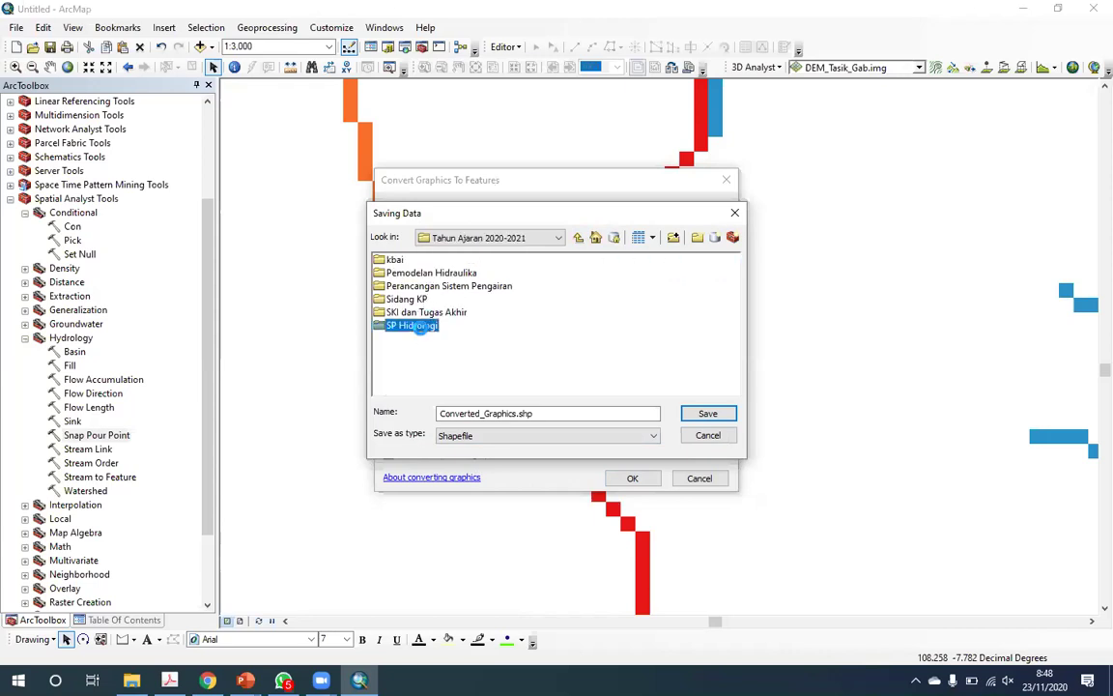
double_click(411, 259)
- Name the output shapefile titik_outlet and enable automatic deletion of the graphics after conversion
double_click(541, 413)
text(titik_outlet)
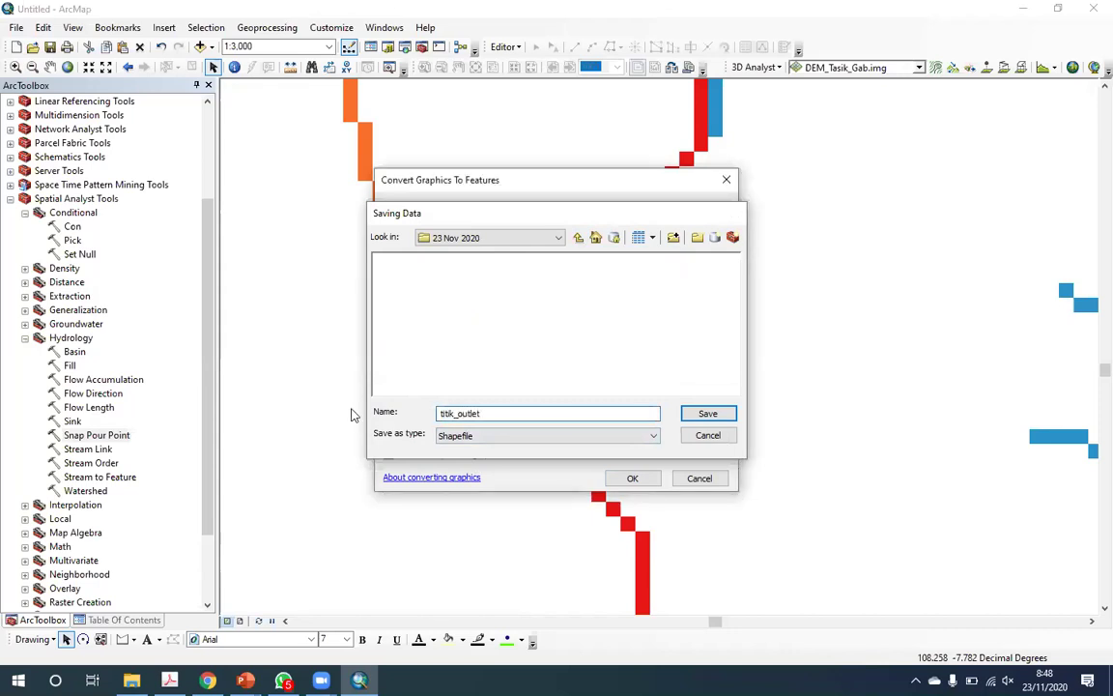
key(Return)
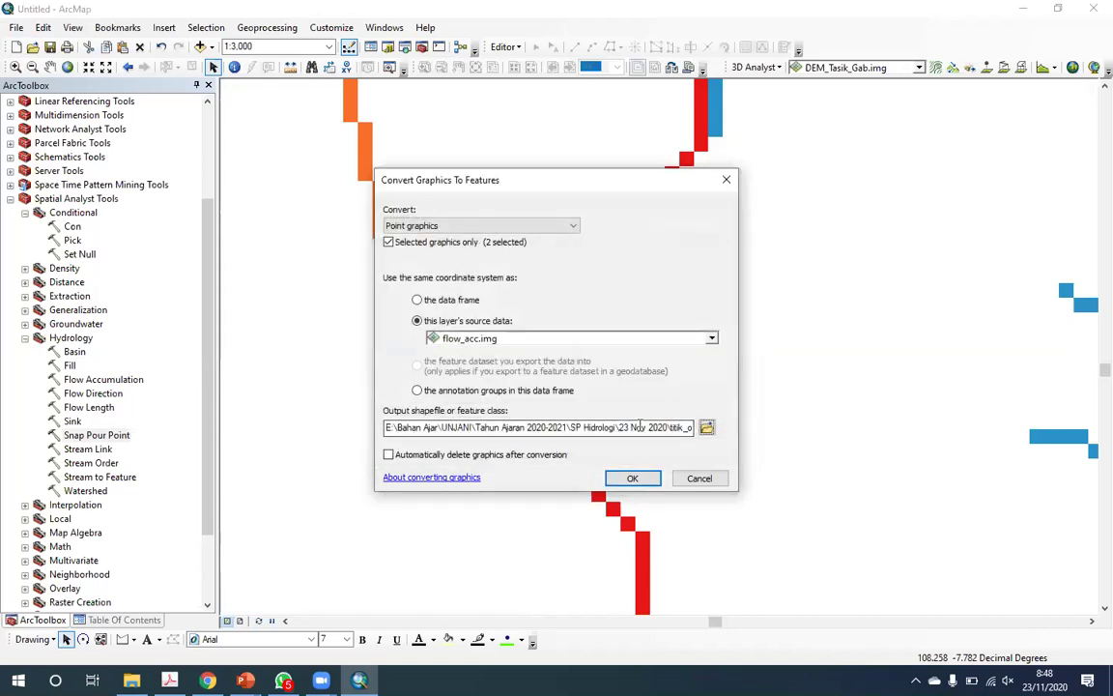
click(638, 426)
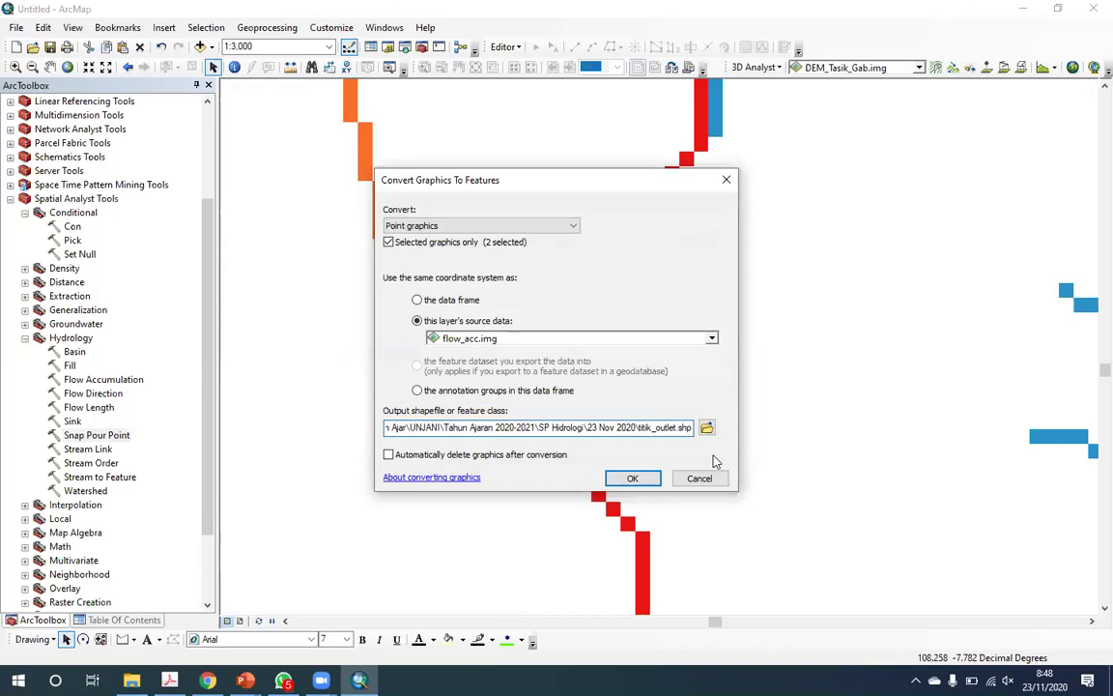
click(466, 461)
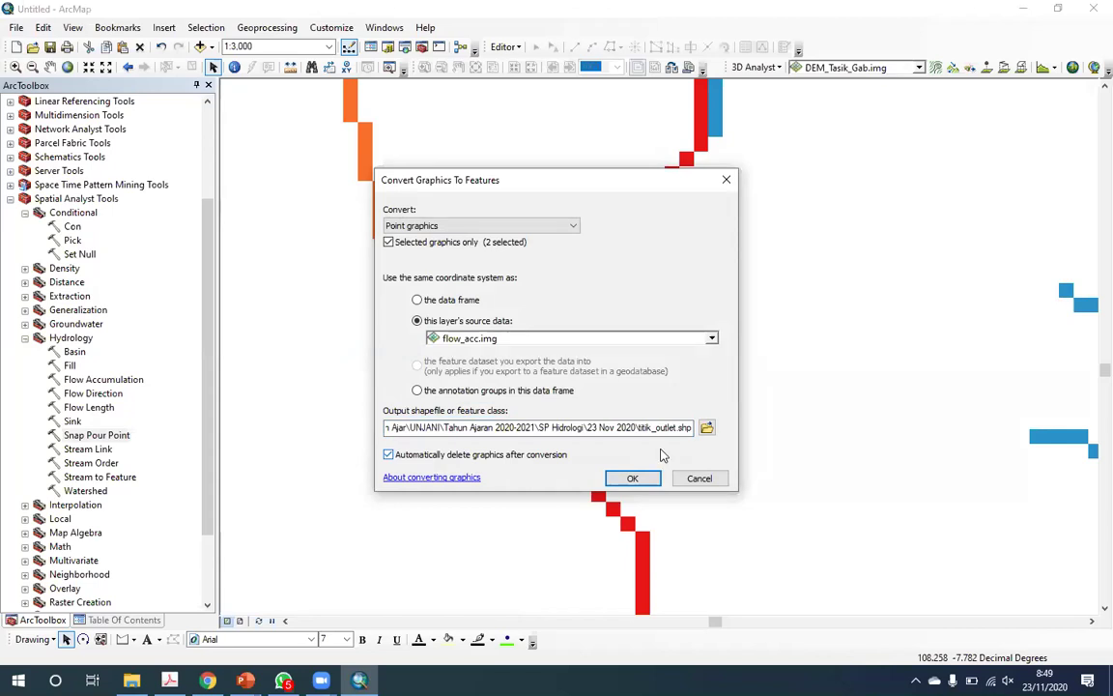
- Run the graphics-to-features conversion and add the resulting titik_outlet shapefile to the map as a layer
click(641, 474)
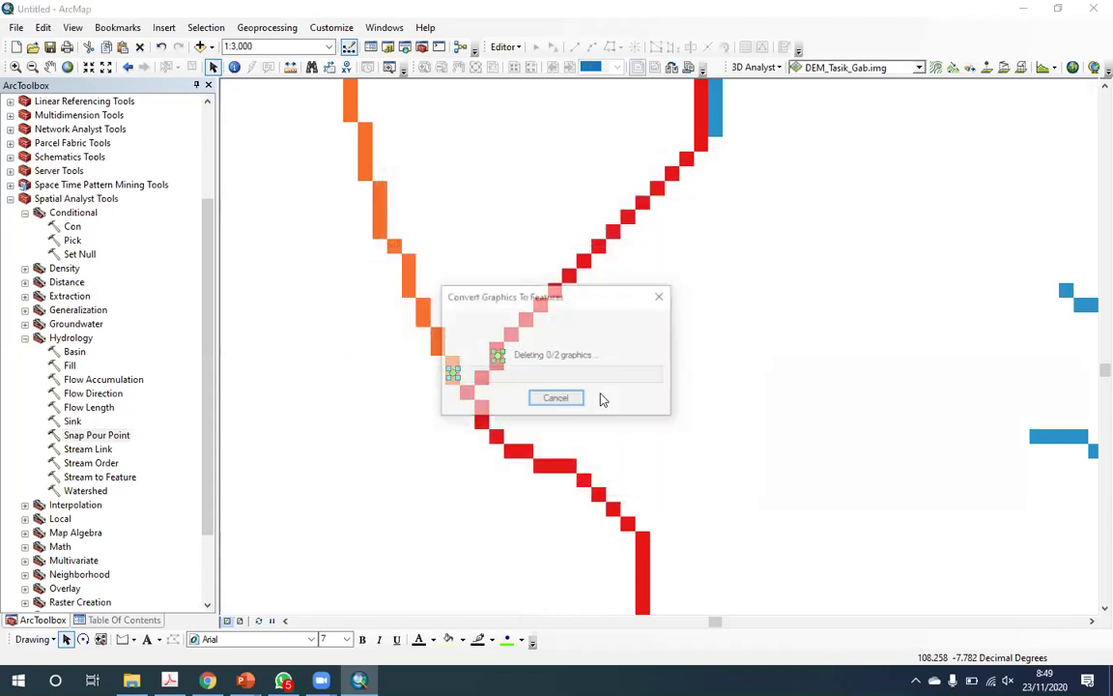
key(Return)
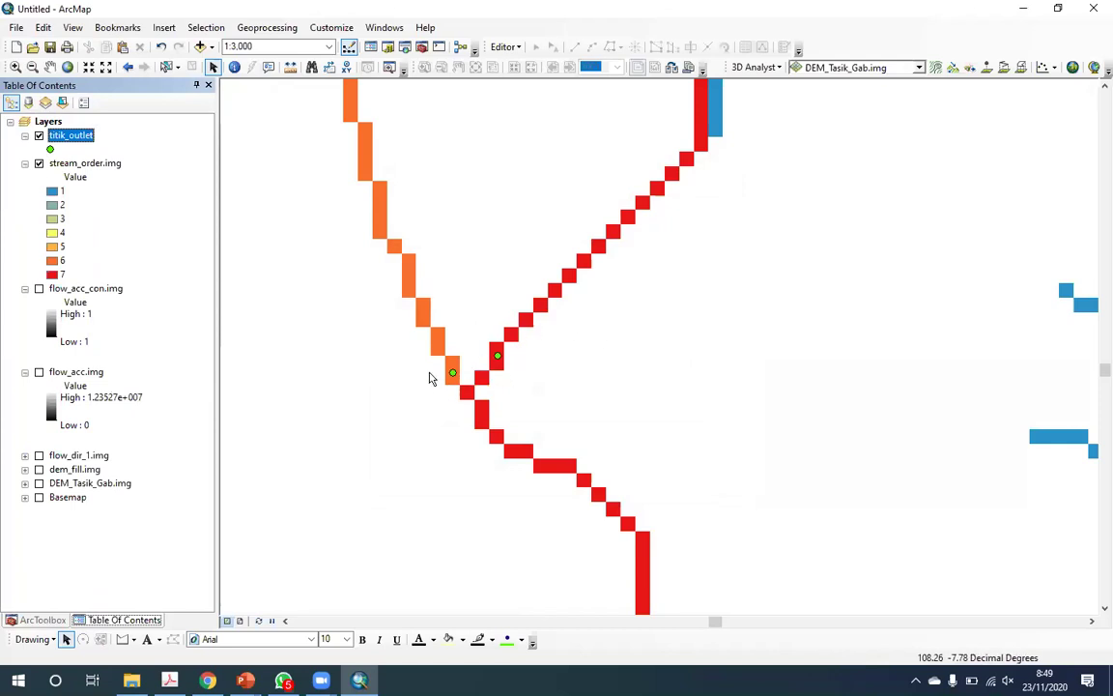
- Start the Snap Pour Point tool with titik_outlet as the pour point data and FID as the pour point field
scroll(430, 378, up, 2)
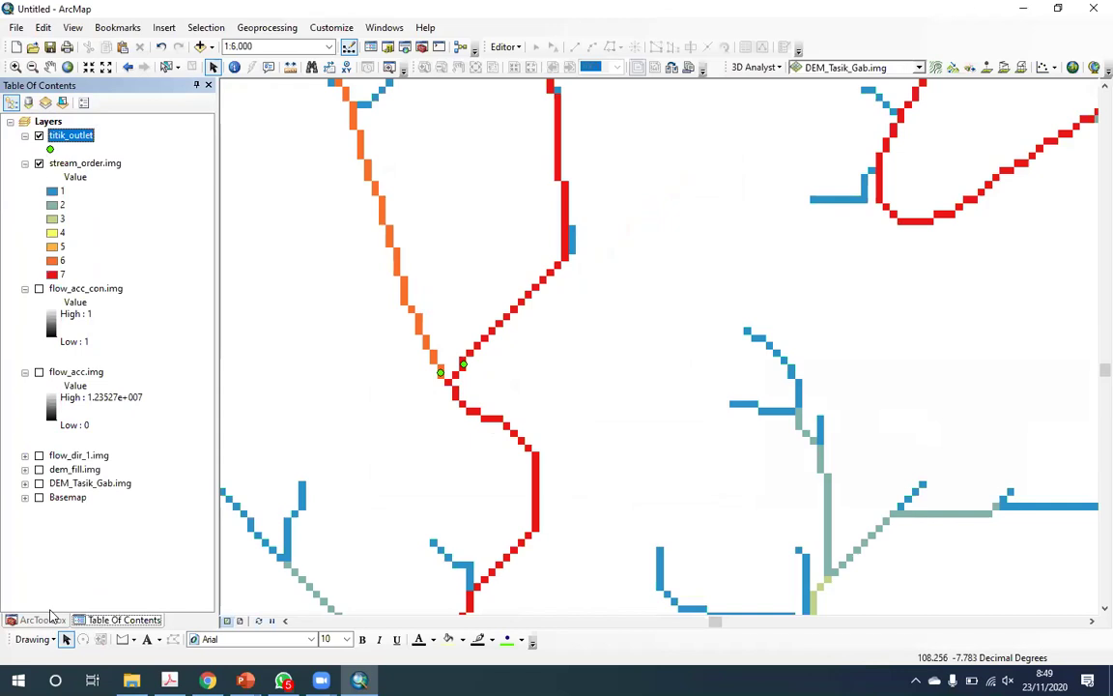
click(53, 618)
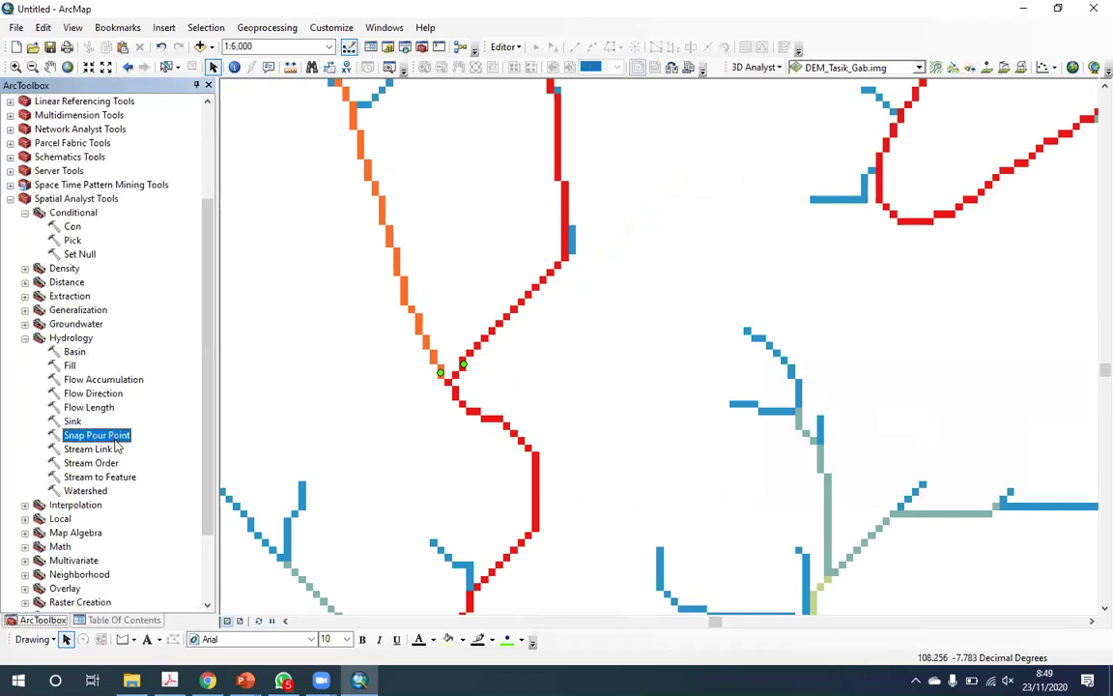
double_click(114, 439)
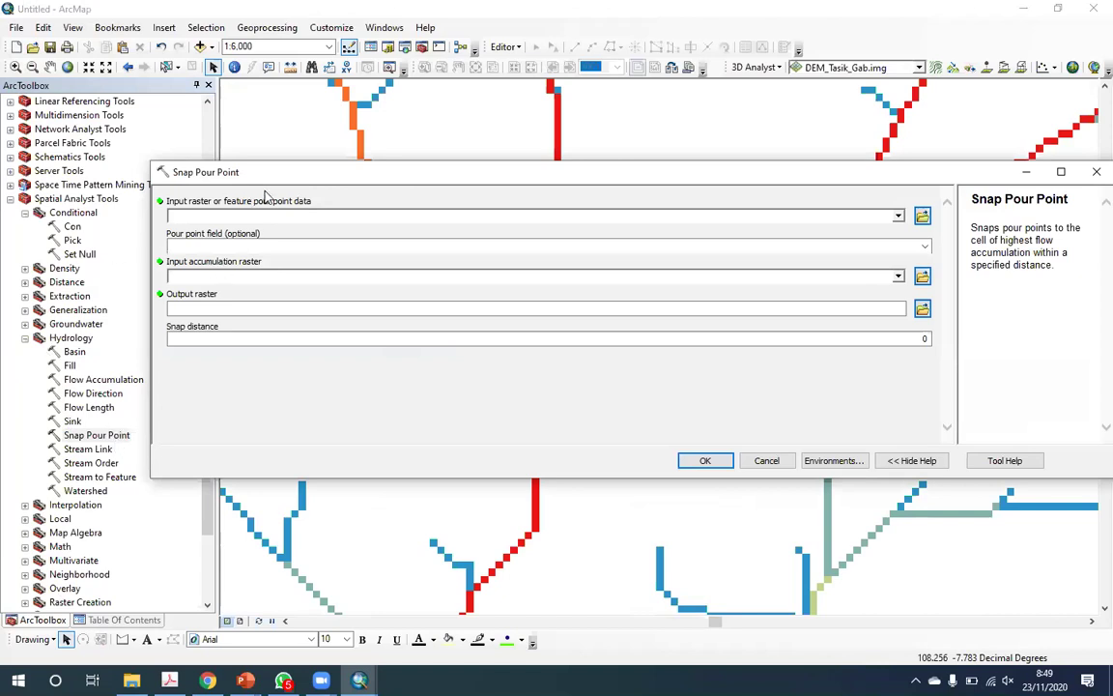
click(124, 619)
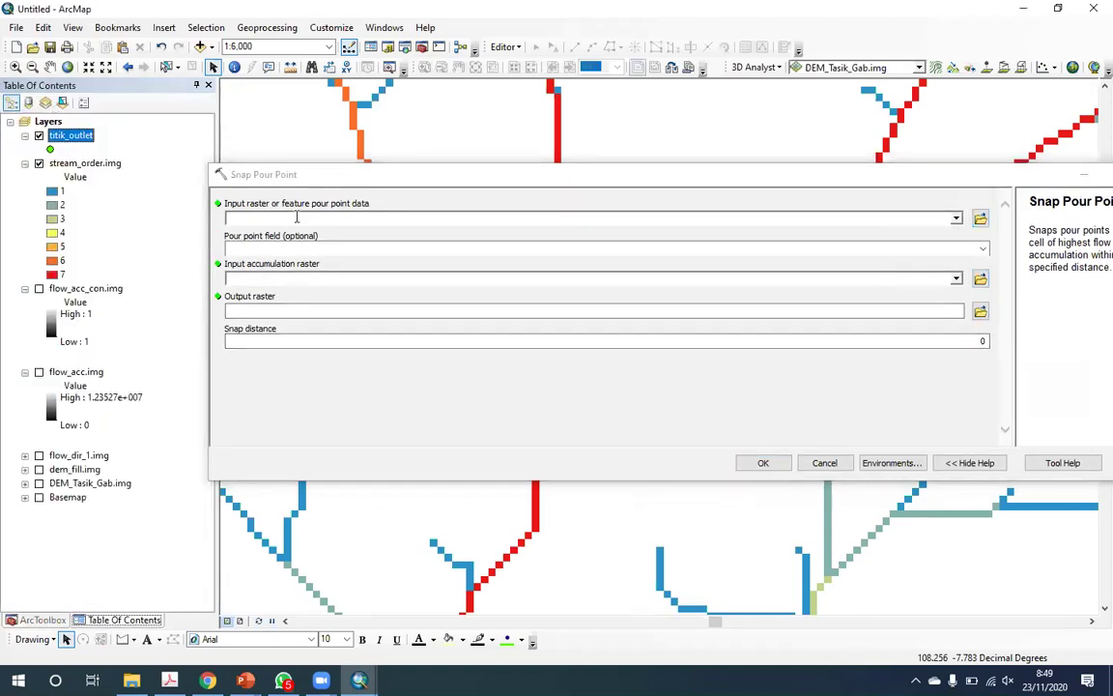
drag(80, 137, 229, 203)
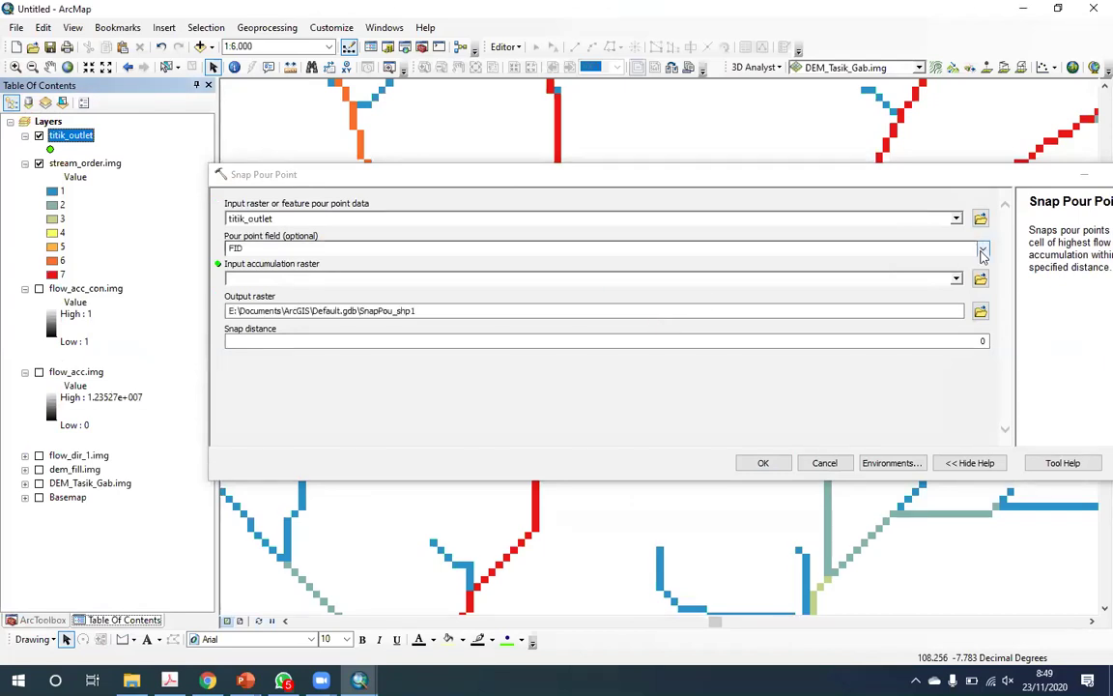
click(353, 243)
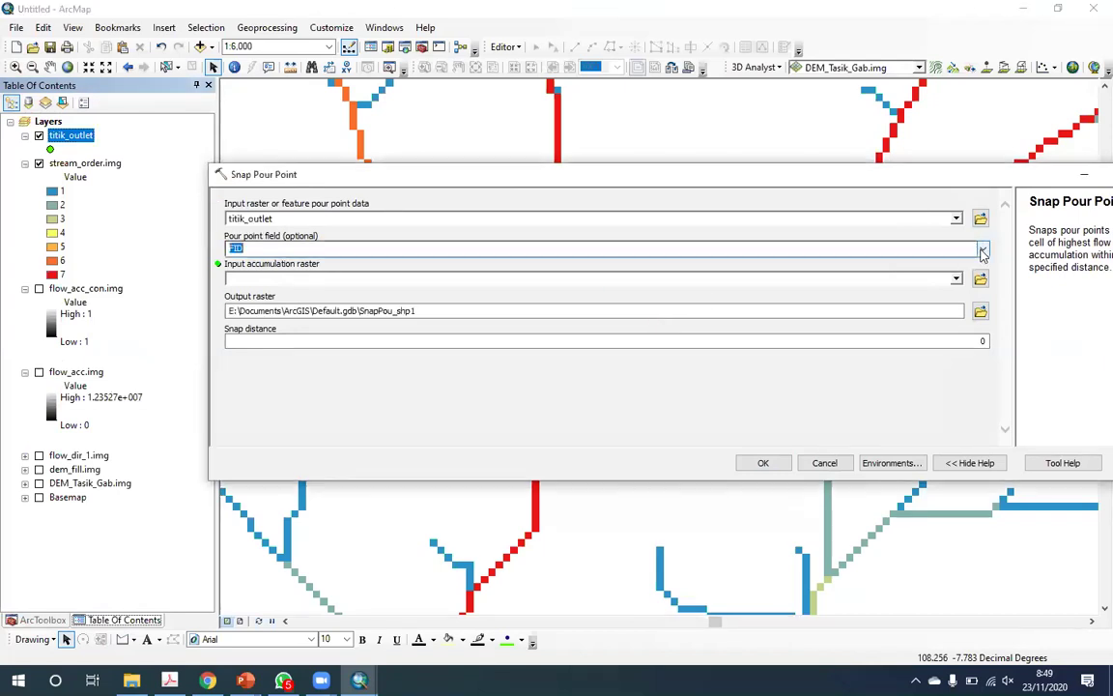
- Set flow_acc.img as the input accumulation raster for Snap Pour Point
click(258, 279)
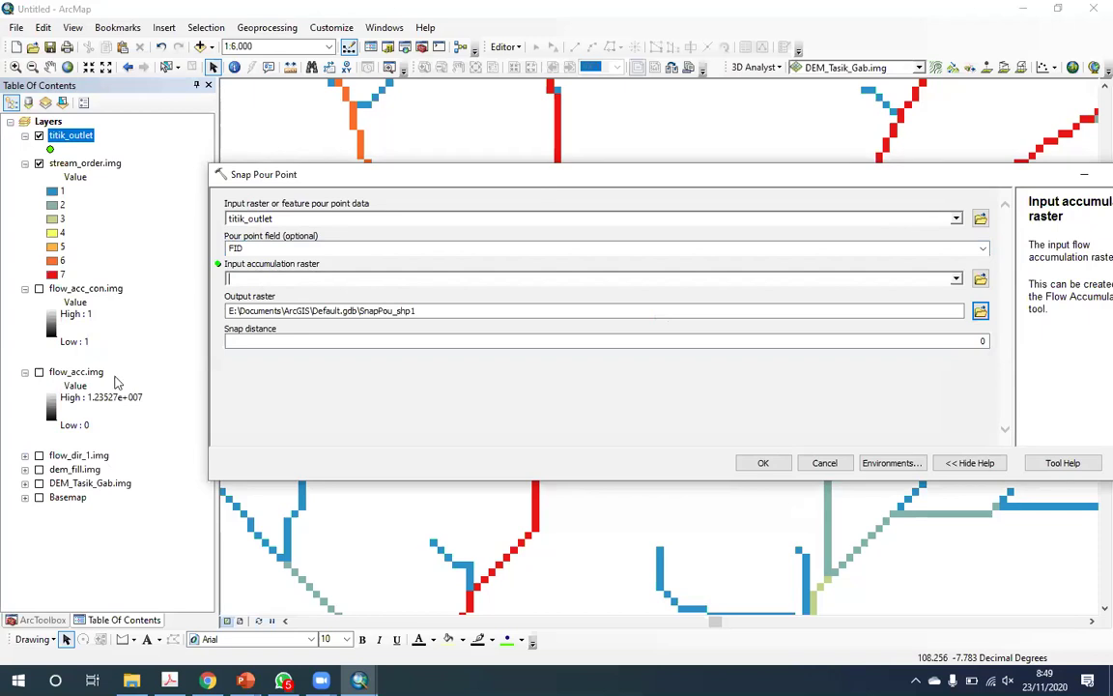
click(77, 372)
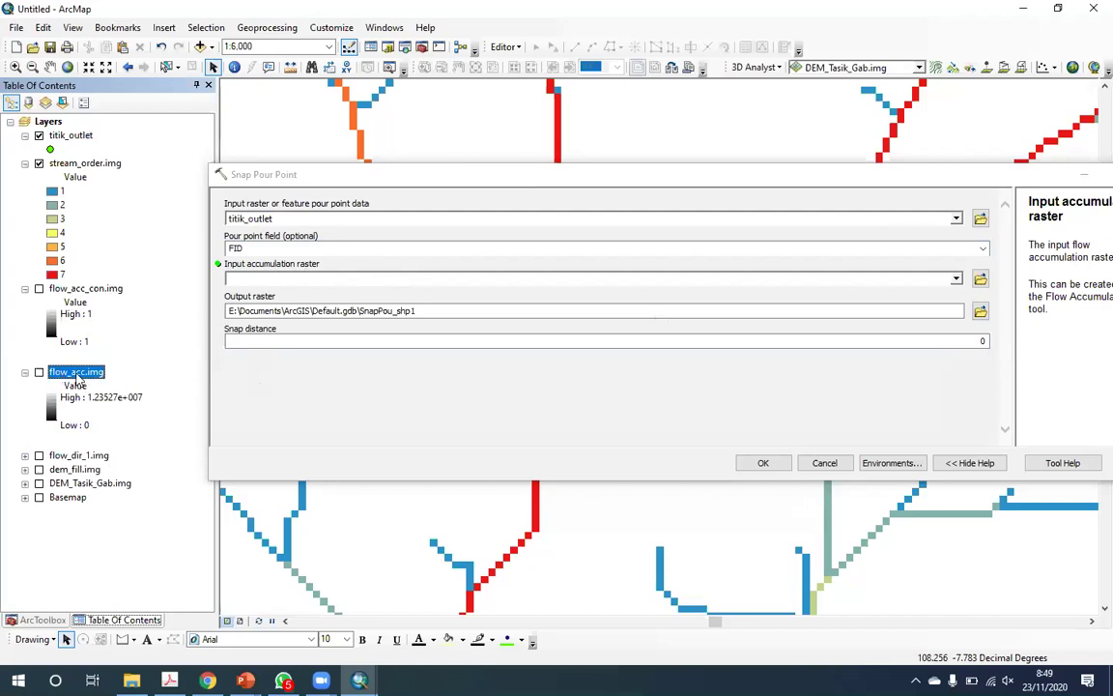
drag(77, 382, 253, 255)
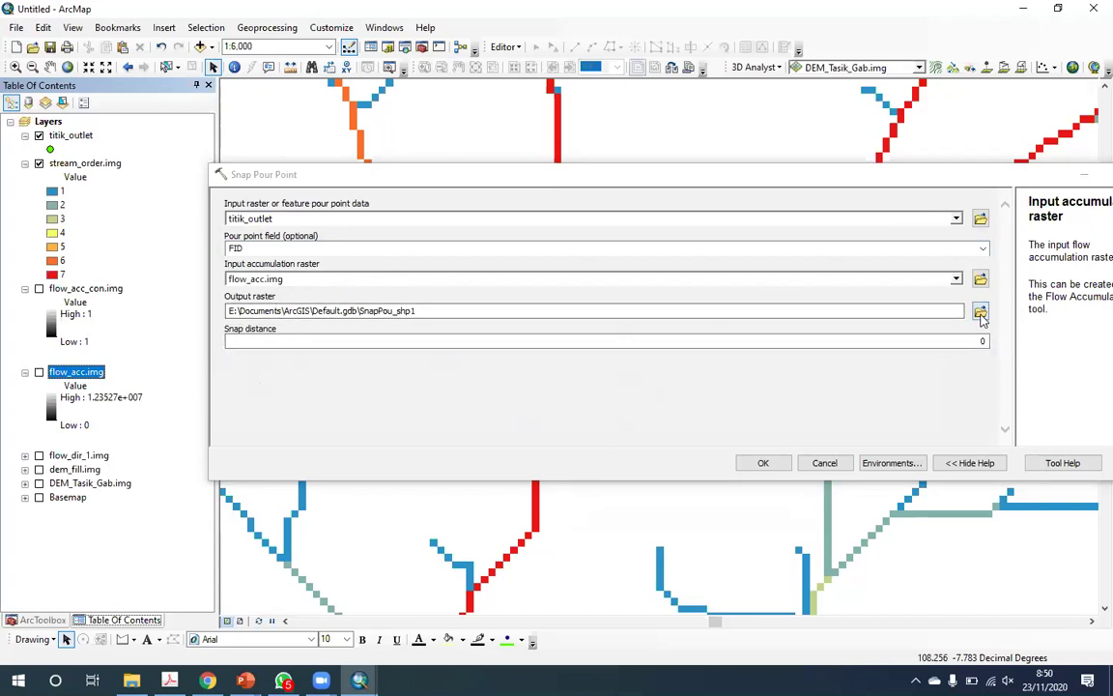
- Name the output raster snap_point.img in the 23 Nov 2020 folder and run Snap Pour Point
click(625, 472)
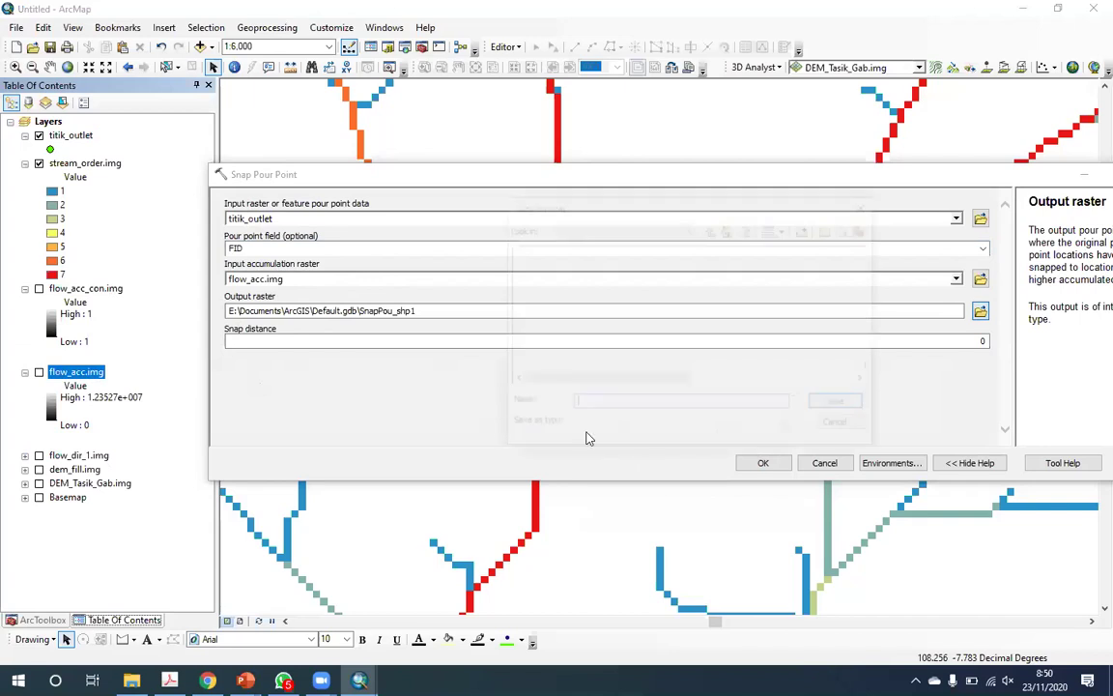
text(snap_point.img)
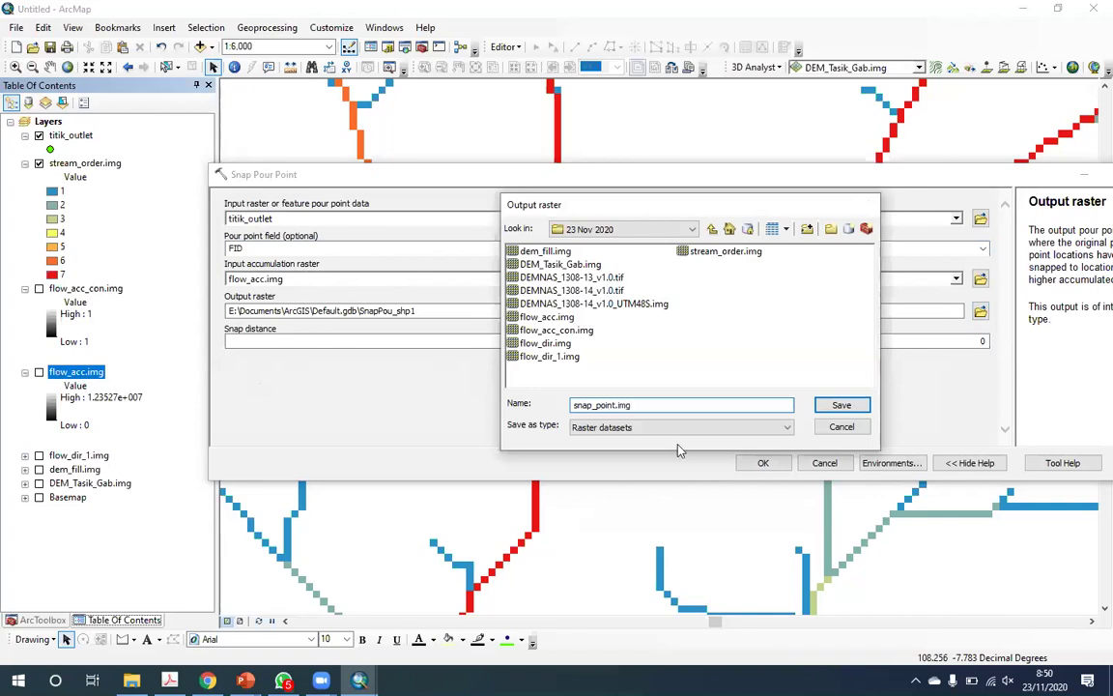
click(841, 404)
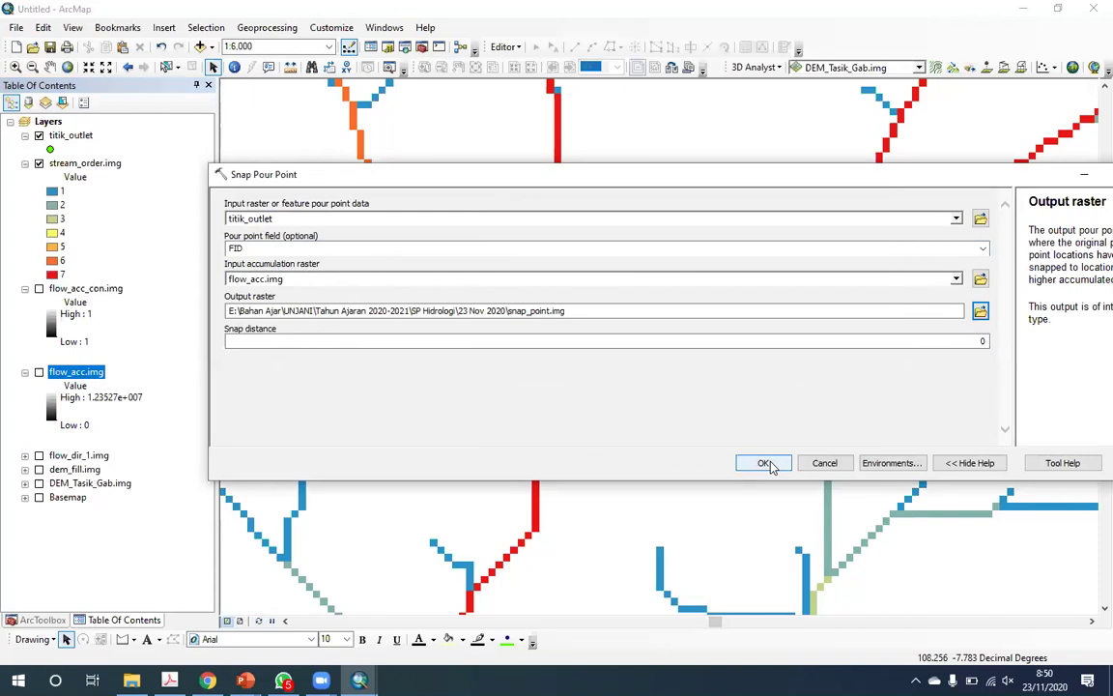
click(765, 464)
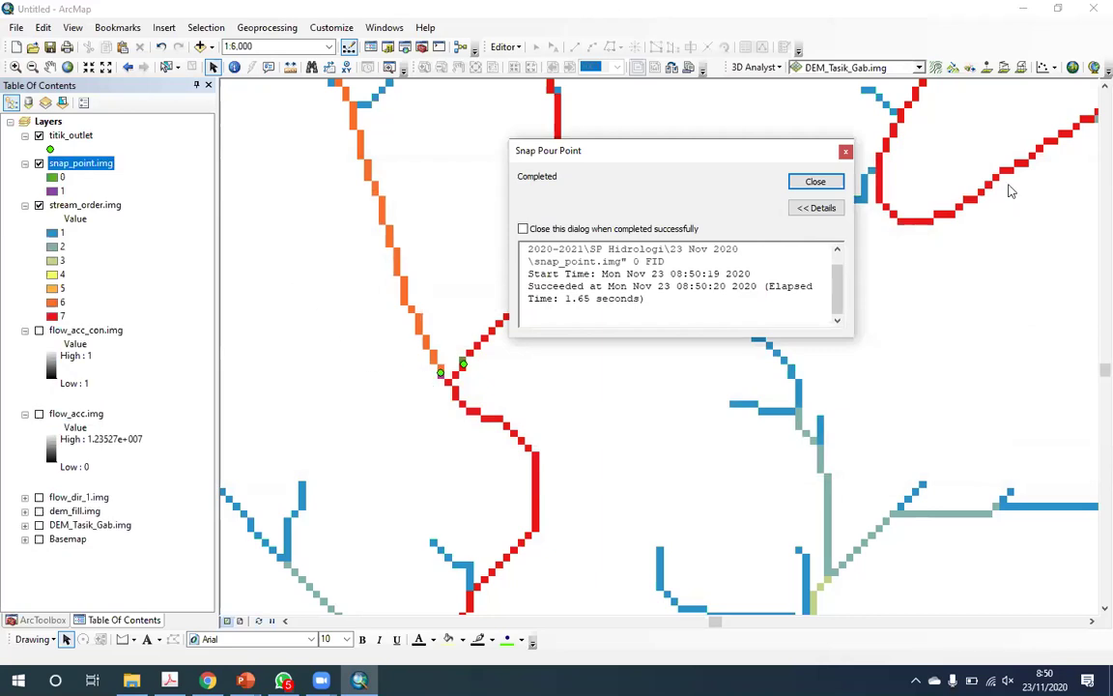
click(816, 181)
- Hide titik_outlet and switch snap_point.img off and on to compare the snapped cells with the streams at the junction
scroll(441, 379, down, 2)
scroll(441, 379, down, 3)
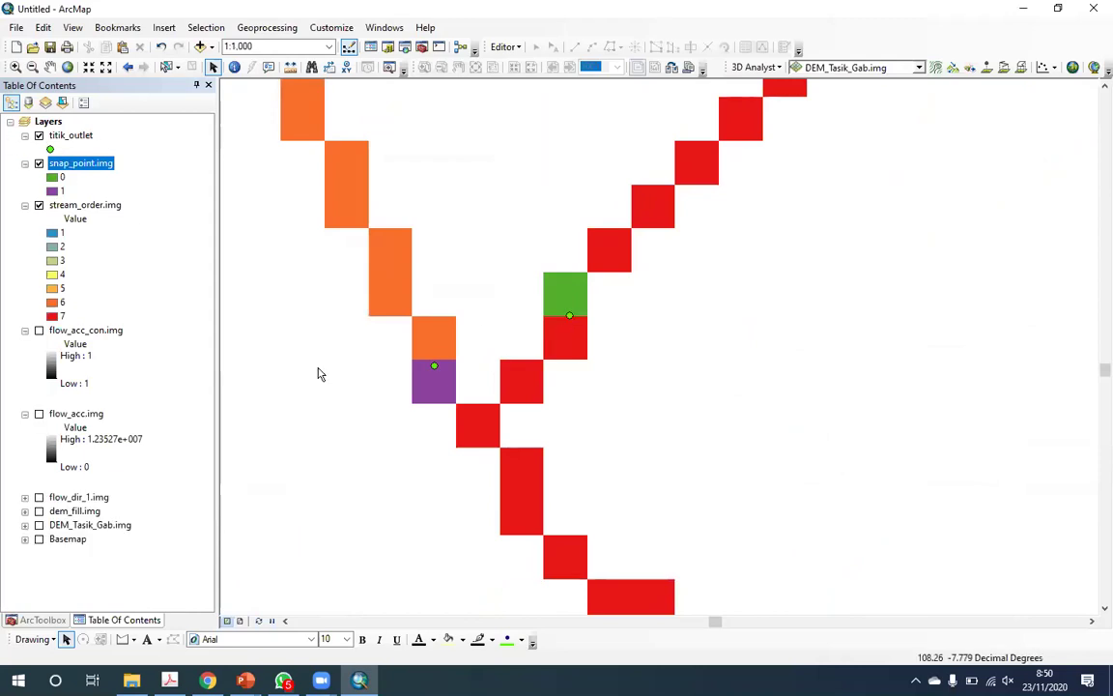
click(39, 135)
click(39, 163)
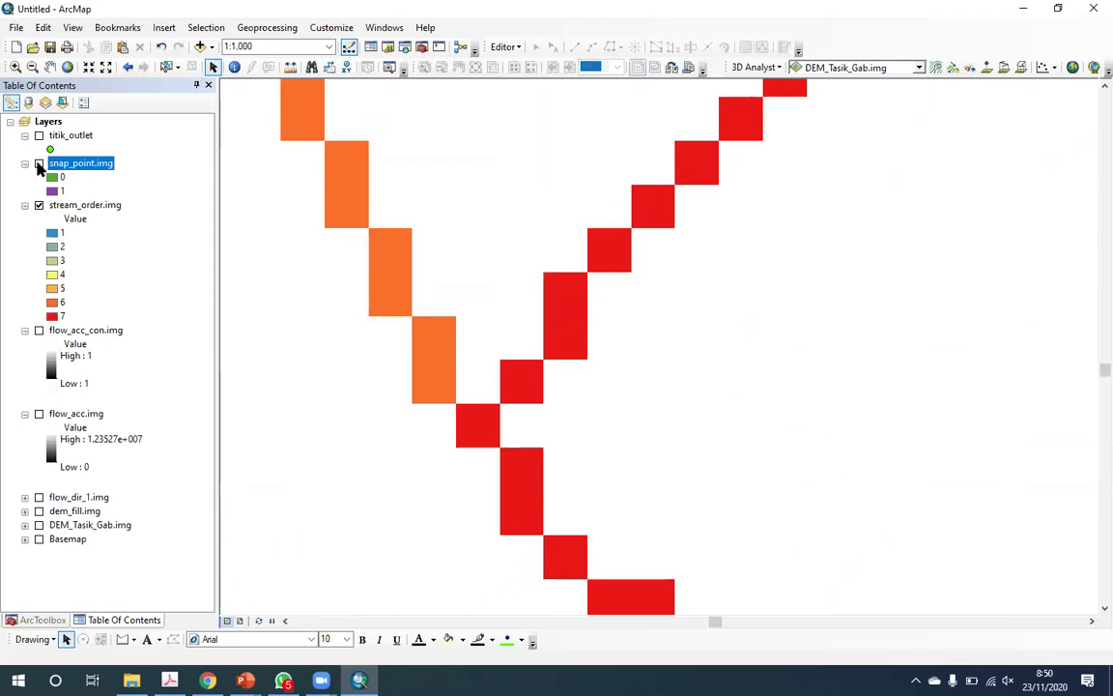
click(39, 164)
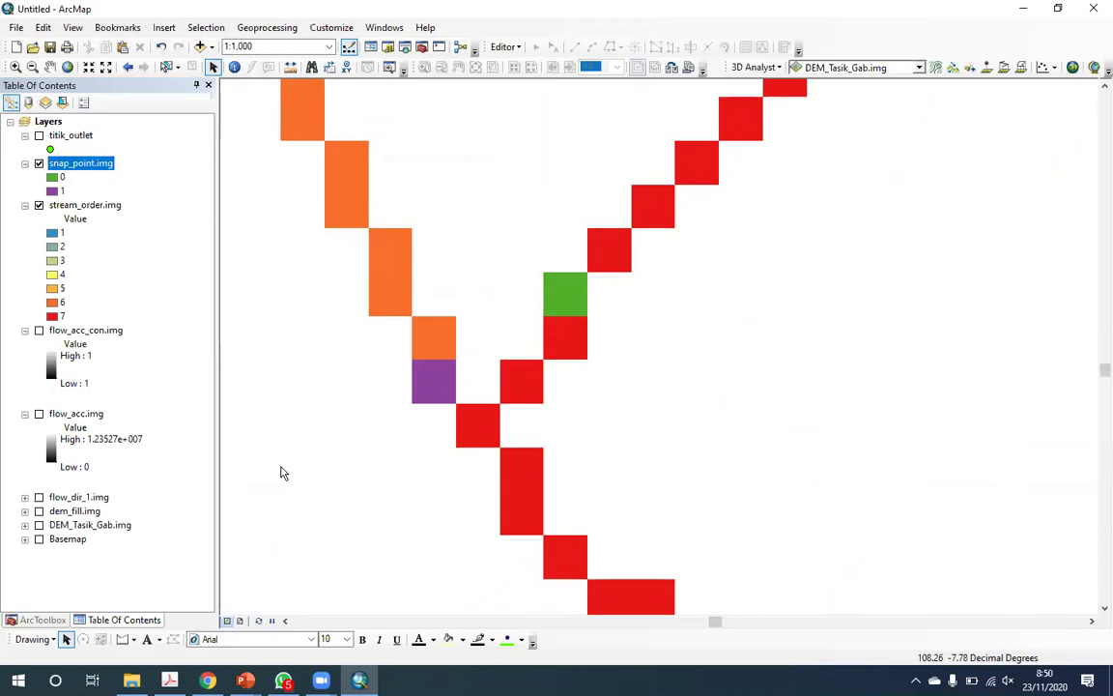
- Start the Watershed tool with flow_dir_1.img as the flow direction raster and snap_point.img as the pour point data
click(43, 619)
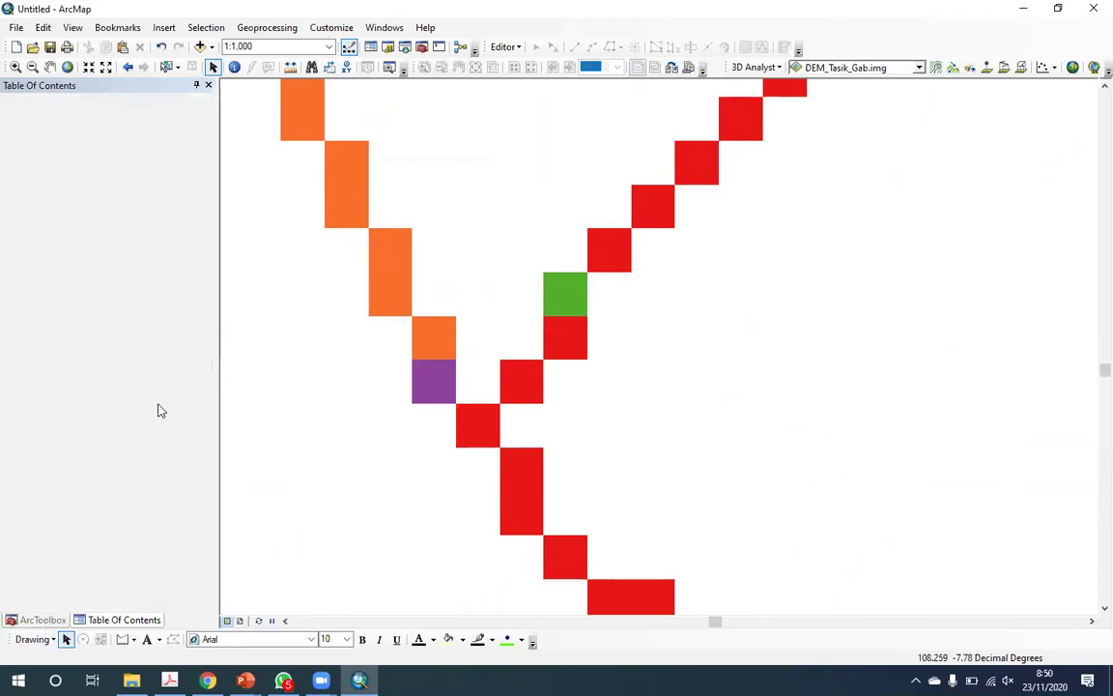
scroll(488, 354, up, 5)
scroll(479, 354, up, 3)
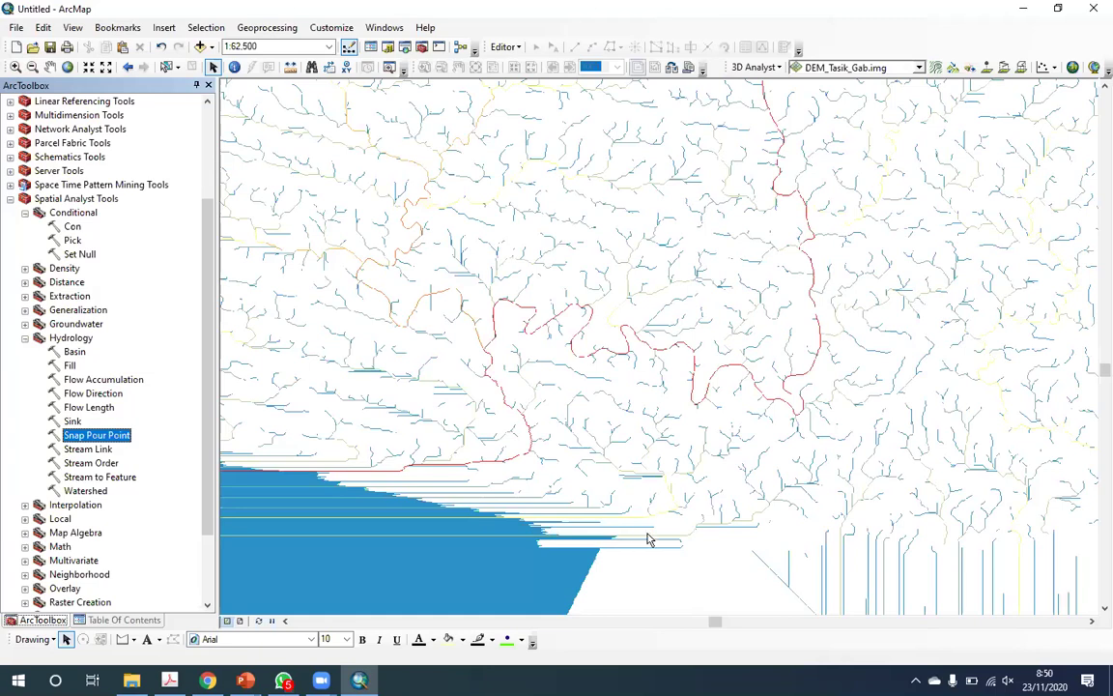
scroll(649, 539, up, 2)
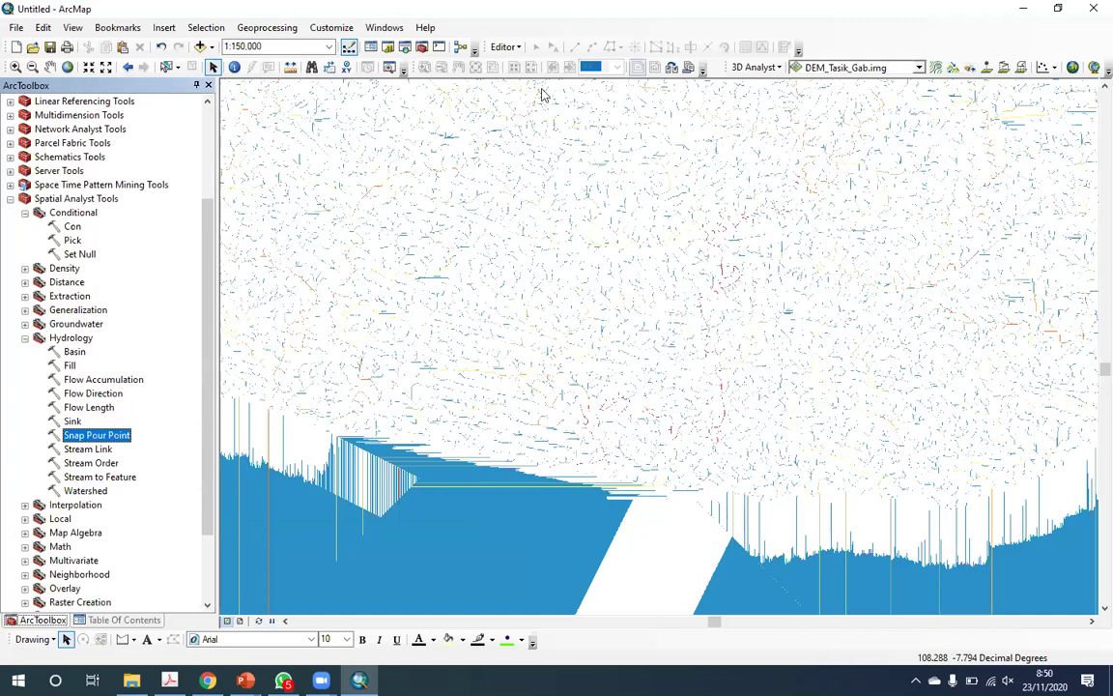
scroll(485, 145, up, 3)
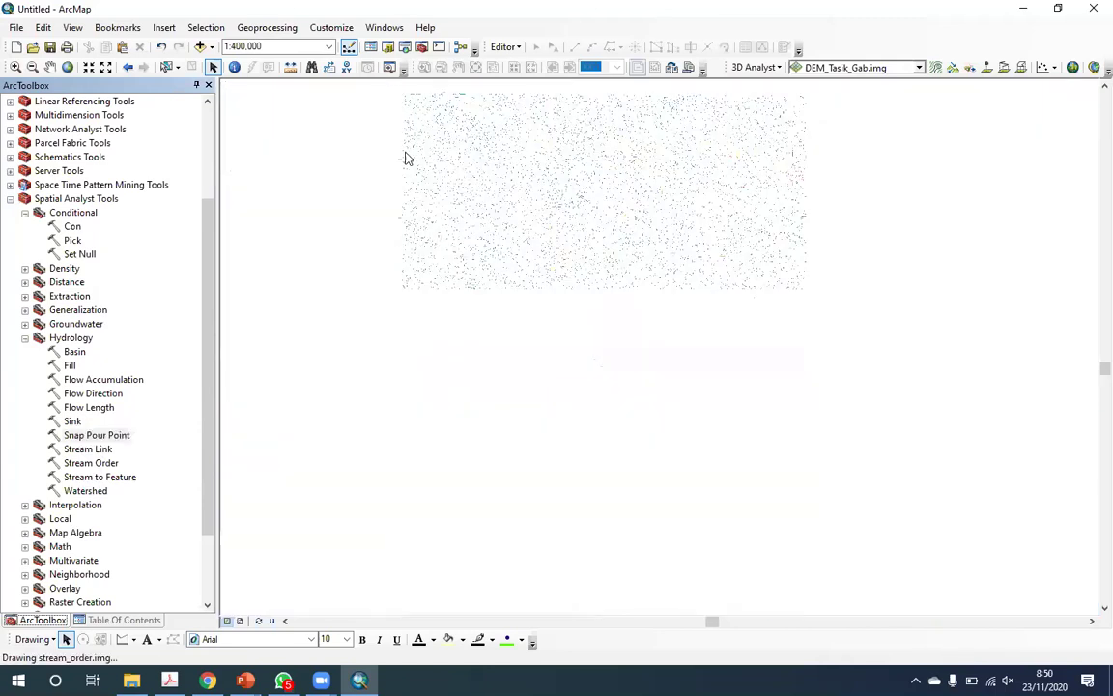
double_click(86, 491)
click(123, 619)
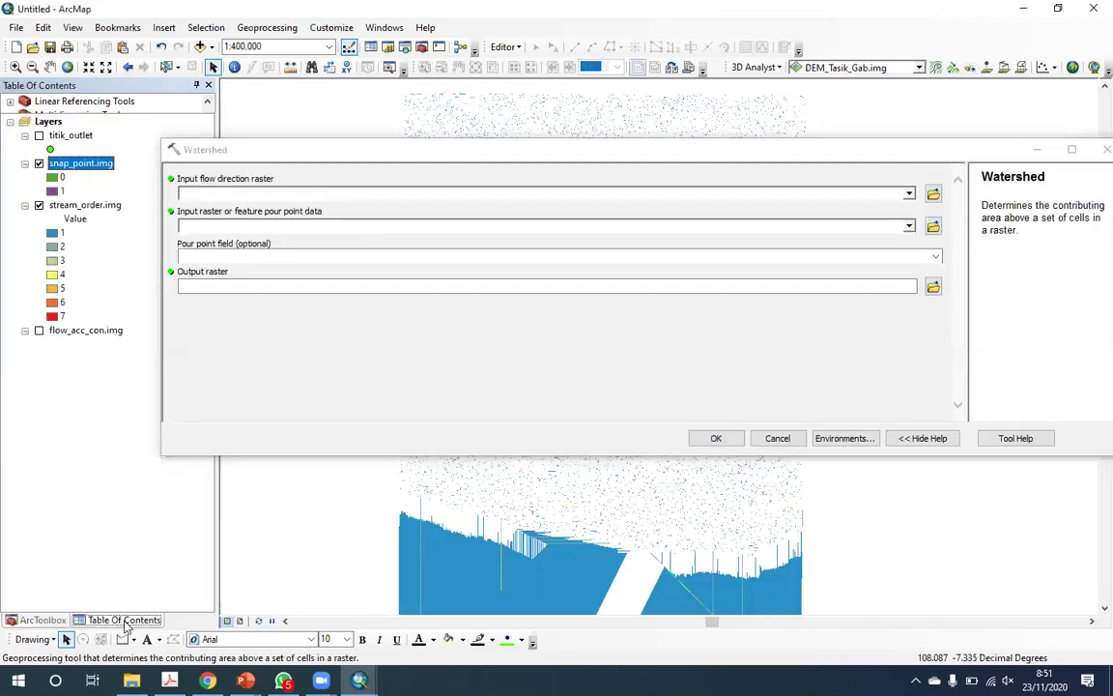
drag(75, 499, 259, 193)
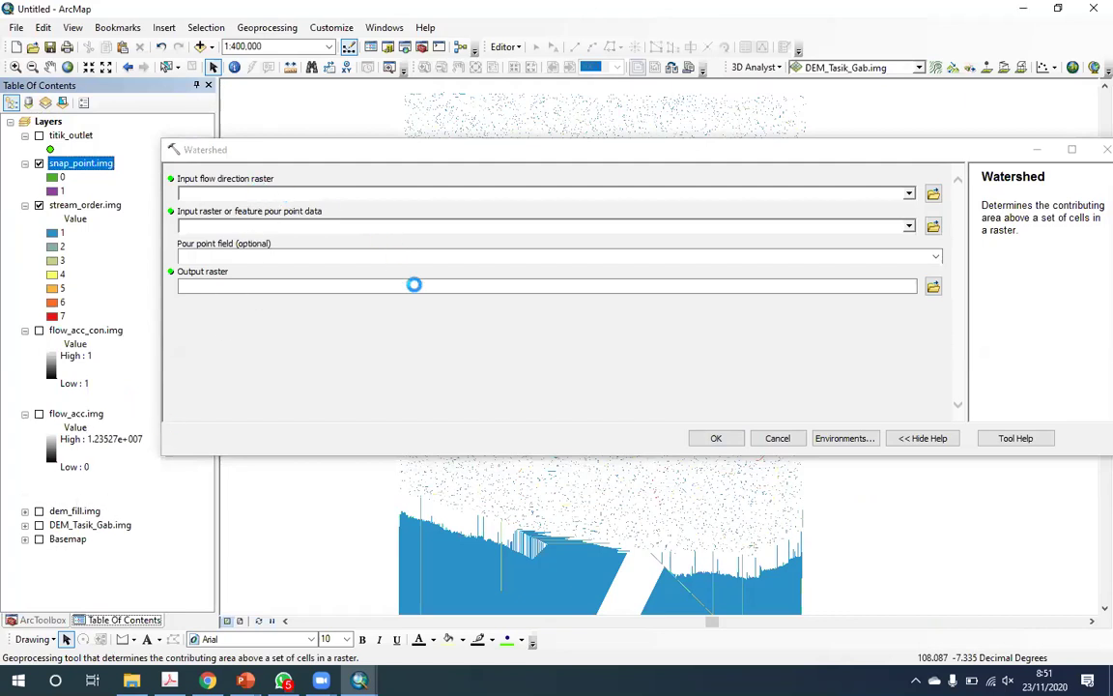
click(74, 166)
drag(73, 169, 290, 226)
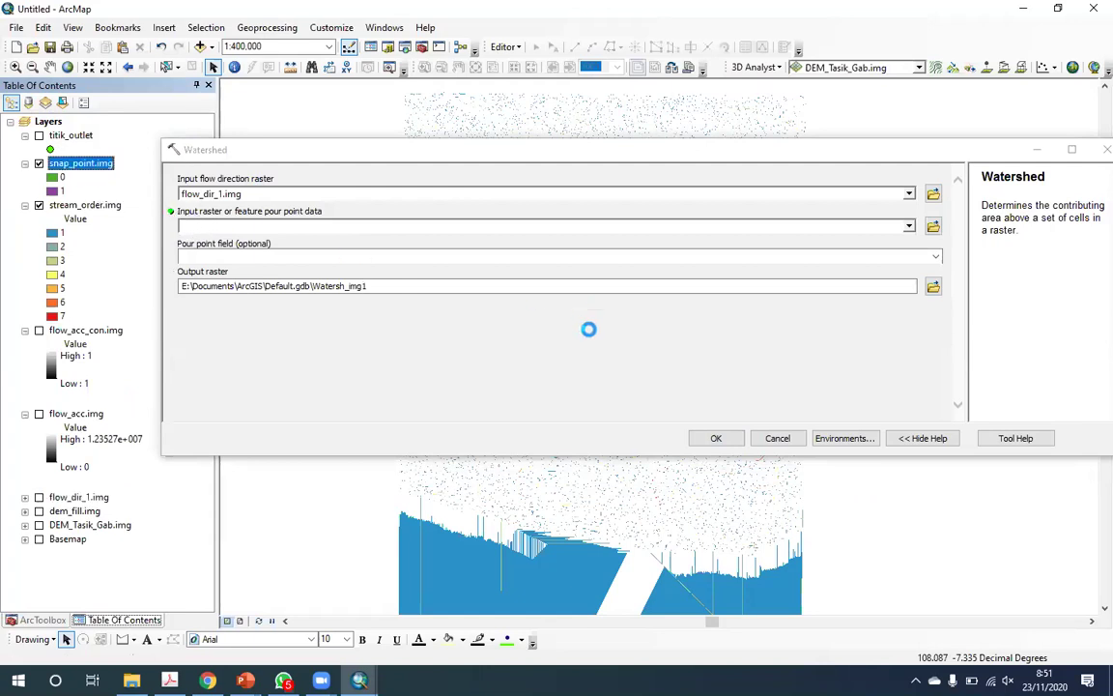
- Name the output raster analisis_das.img in the 23 Nov 2020 folder and run the Watershed tool
click(933, 286)
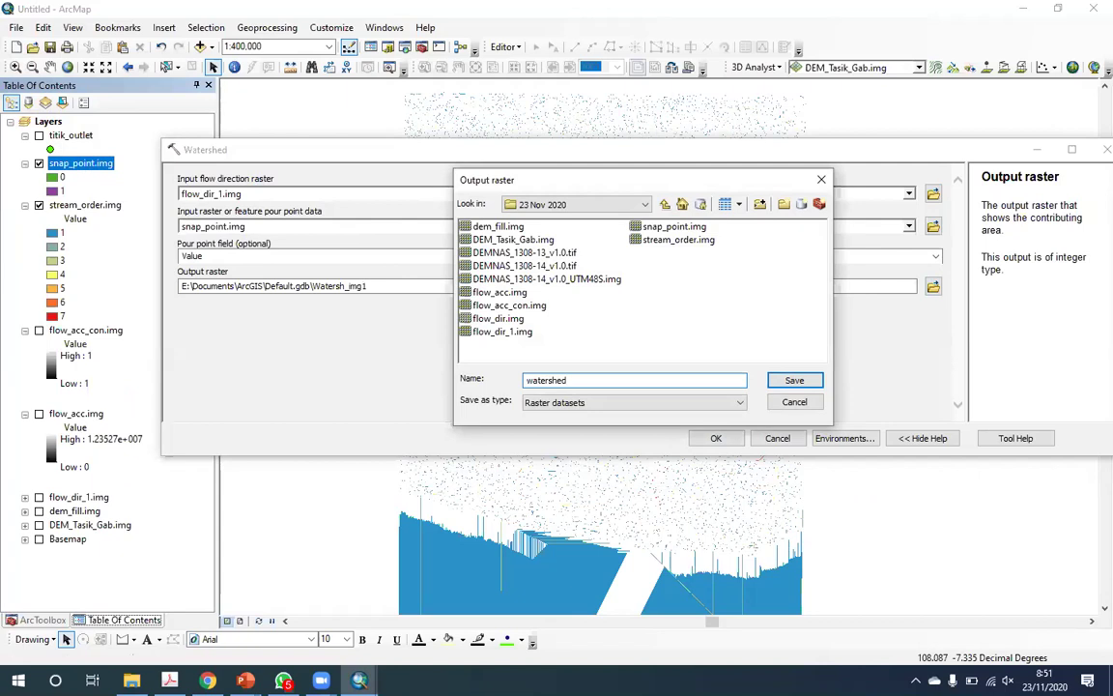
key(BackSpace)
key(BackSpace)
key(BackSpace)
key(BackSpace)
key(BackSpace)
key(BackSpace)
key(BackSpace)
key(BackSpace)
key(Return)
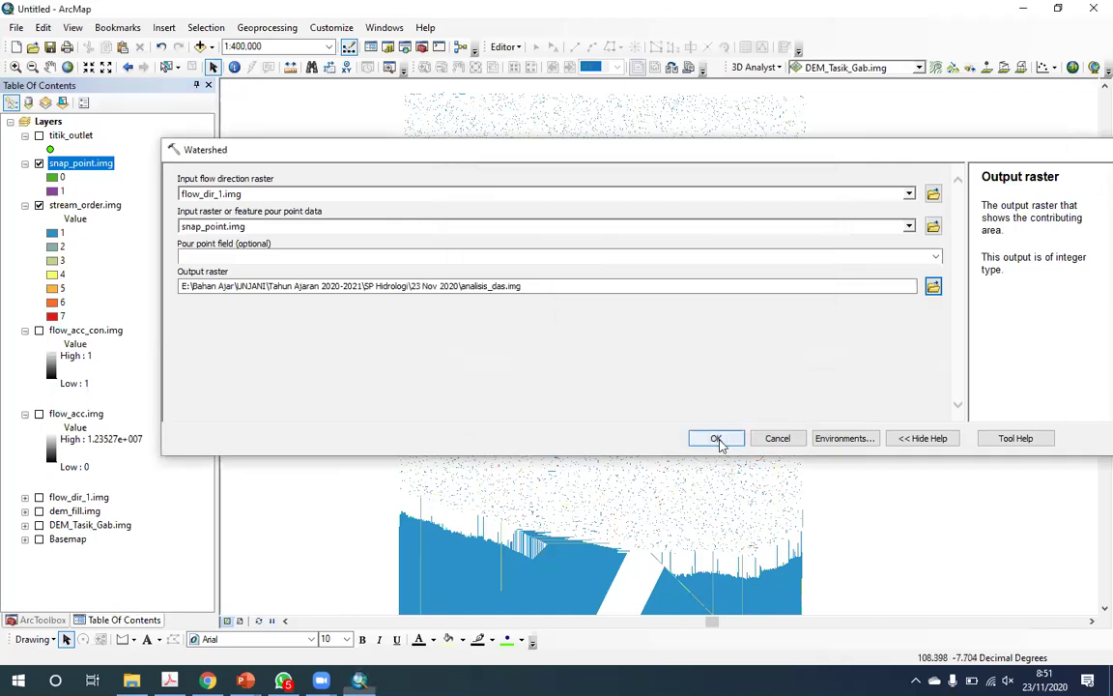
click(716, 439)
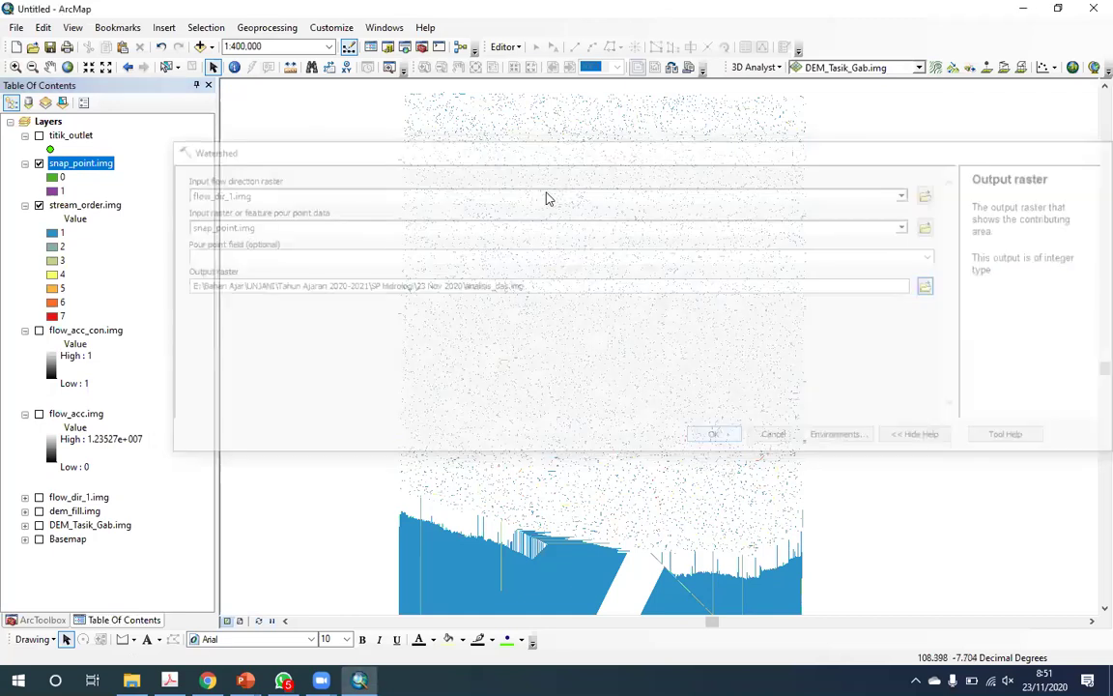
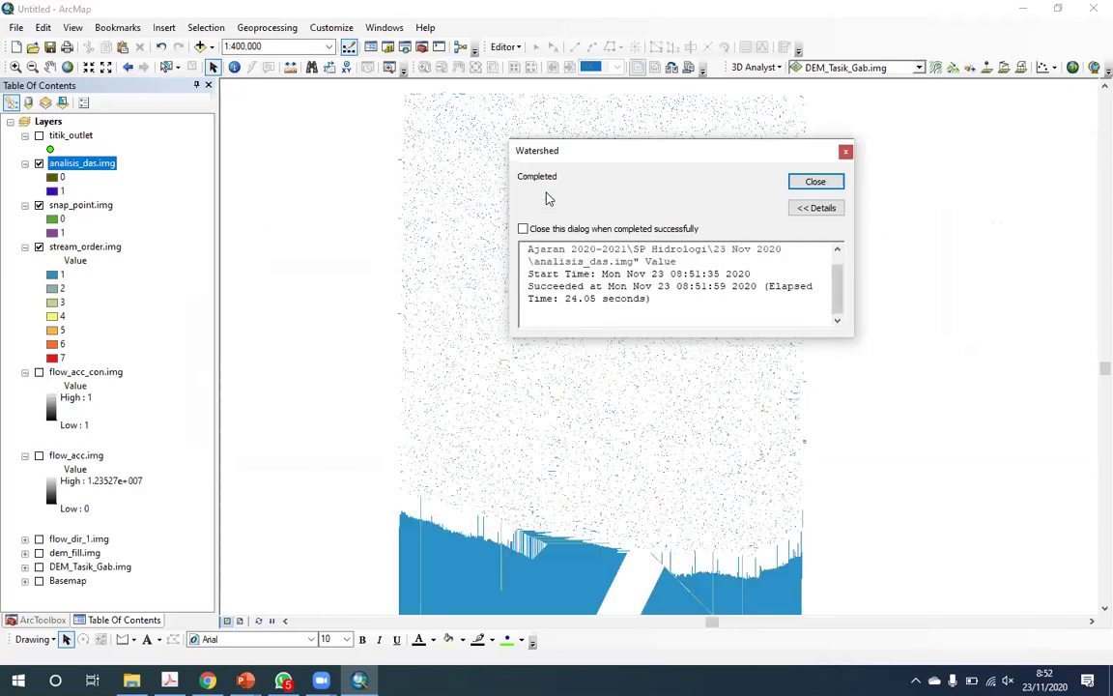
click(817, 183)
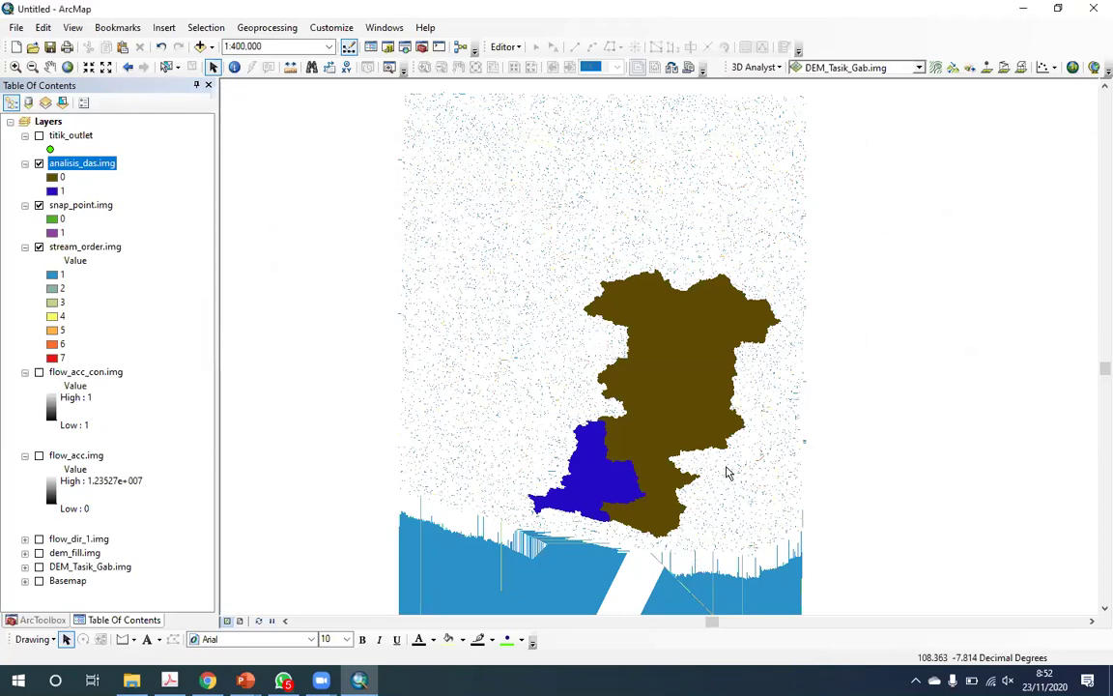
- Move the stream_order.img layer above analisis_das.img so the streams draw over the watersheds
scroll(729, 472, down, 1)
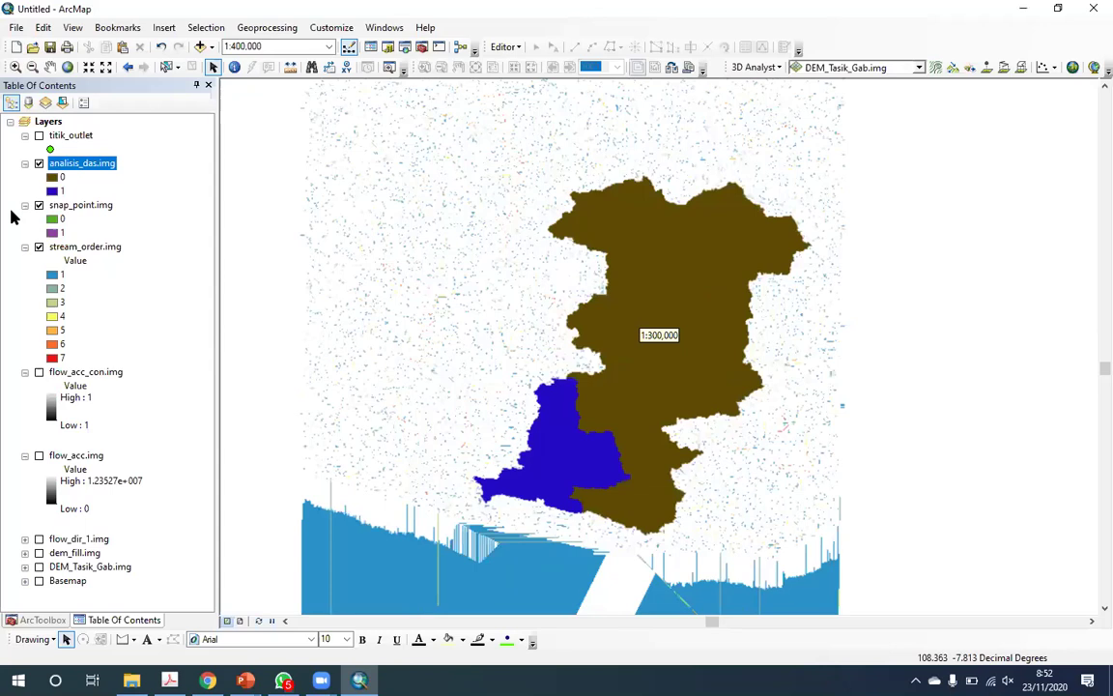
click(39, 372)
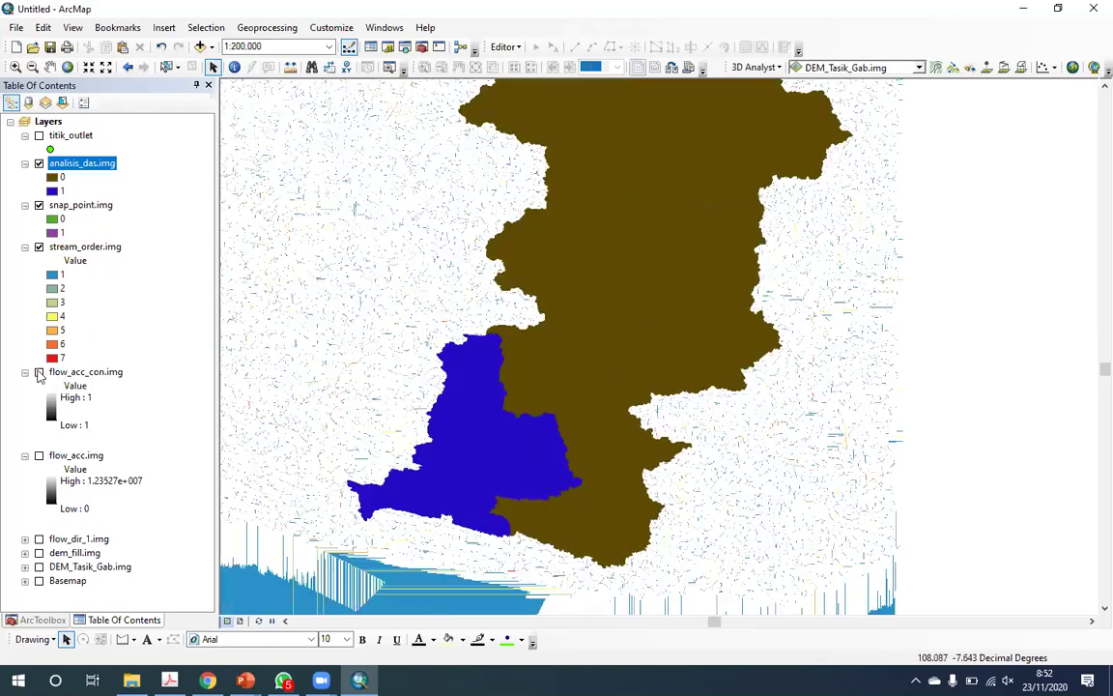
click(84, 372)
click(38, 372)
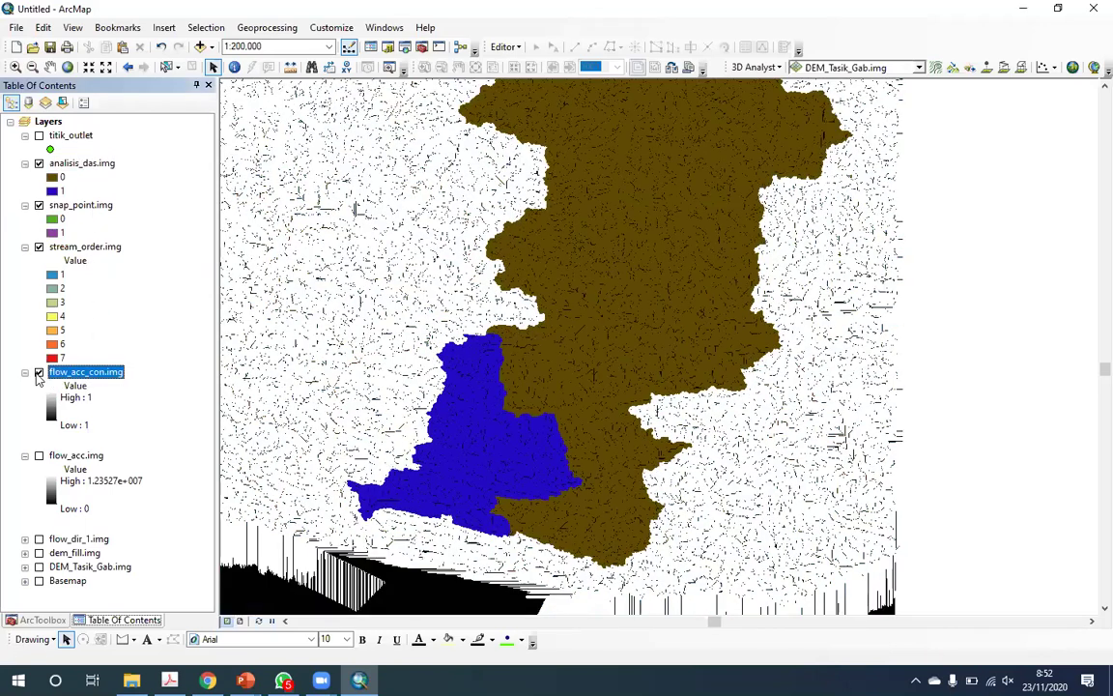
click(85, 247)
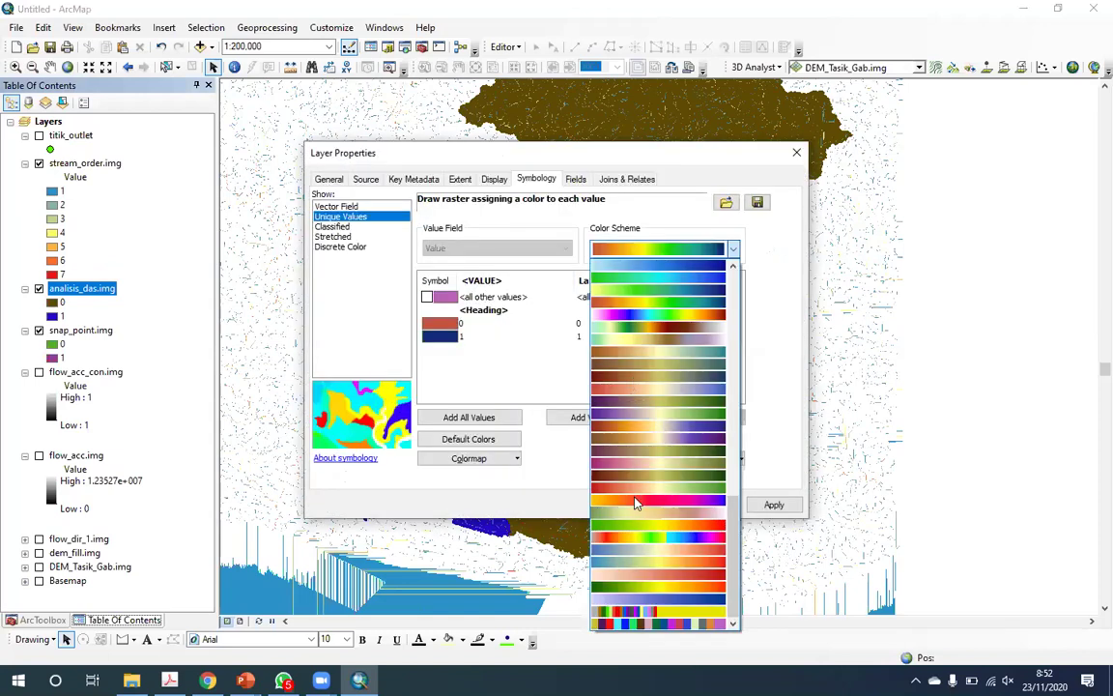
- Try the red-to-blue and yellow-to-dark-blue color schemes on the unique values of analisis_das.img
scroll(637, 281, up, 4)
click(638, 281)
click(633, 249)
click(633, 344)
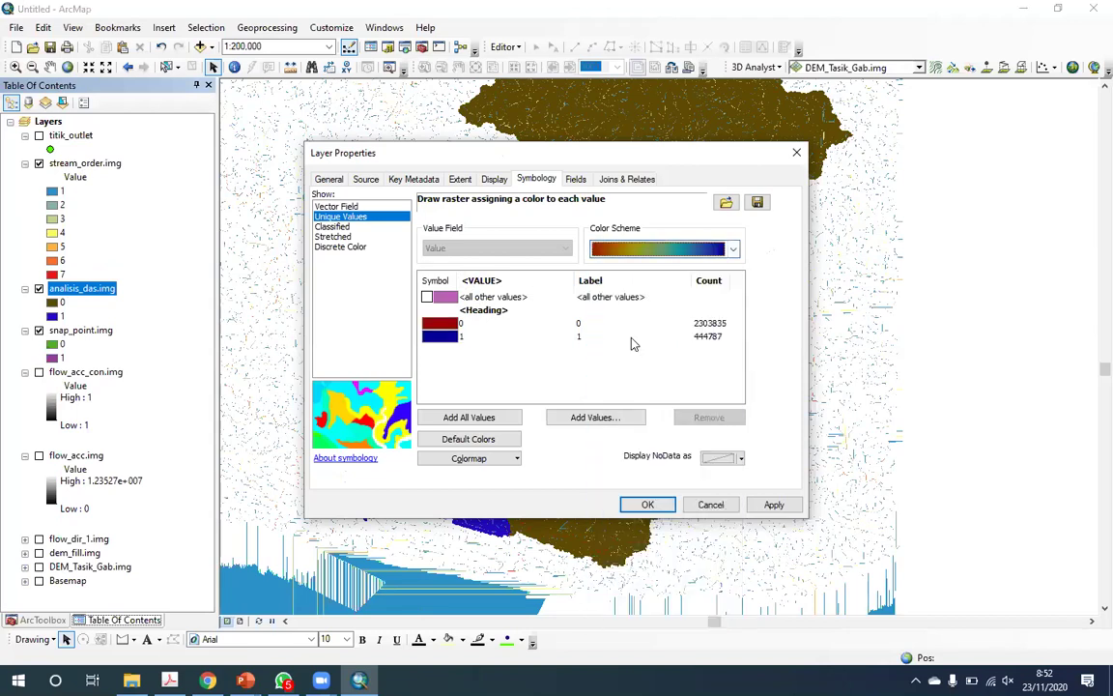
click(633, 249)
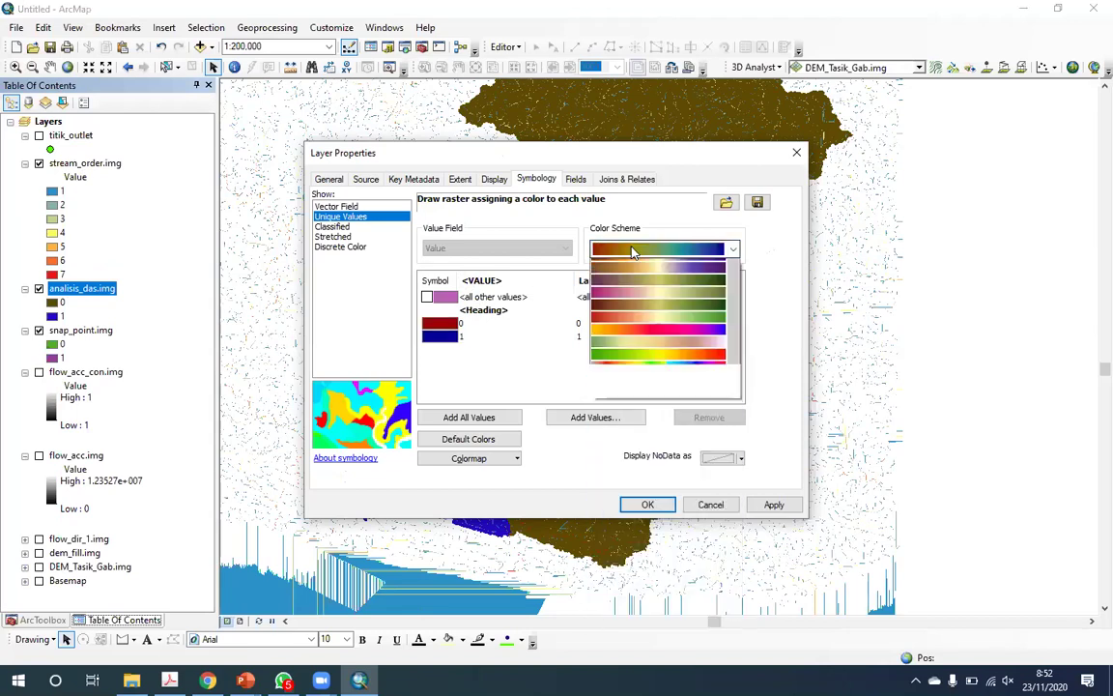
click(630, 316)
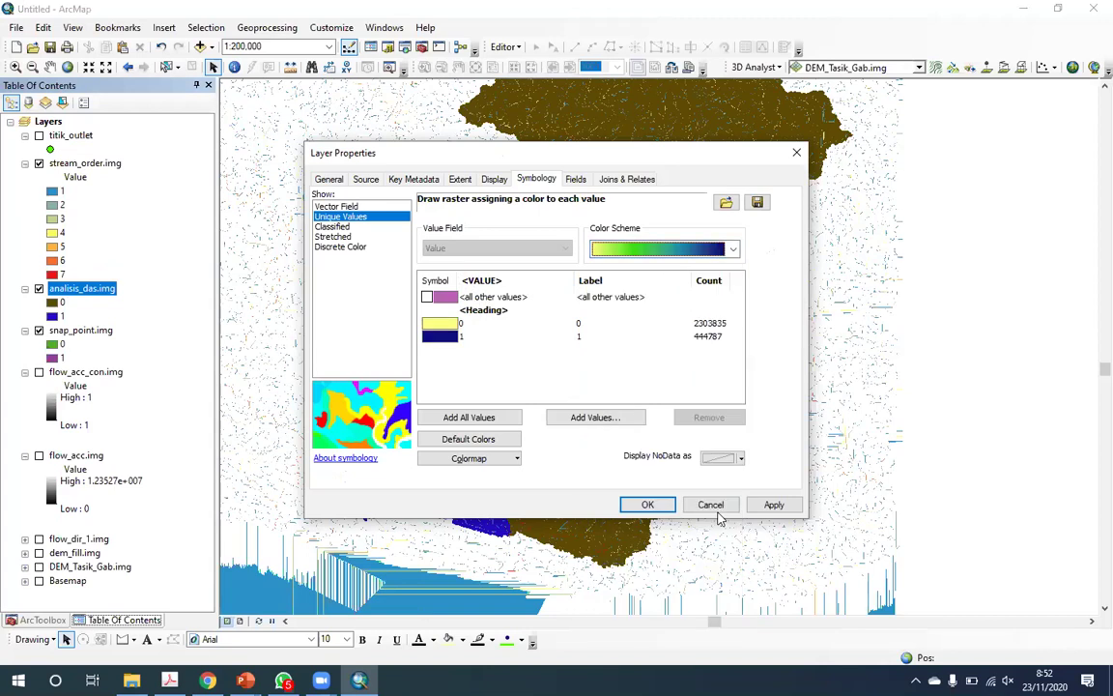
- Apply the brown-to-teal color scheme to the unique values of analisis_das.img
click(630, 253)
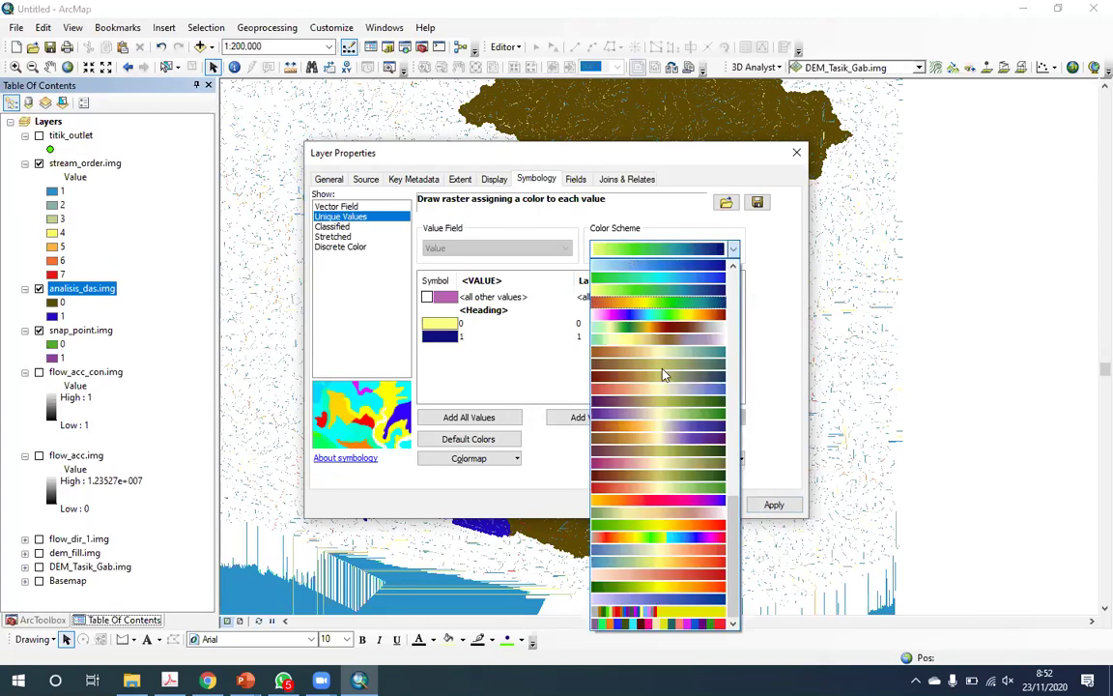
click(665, 375)
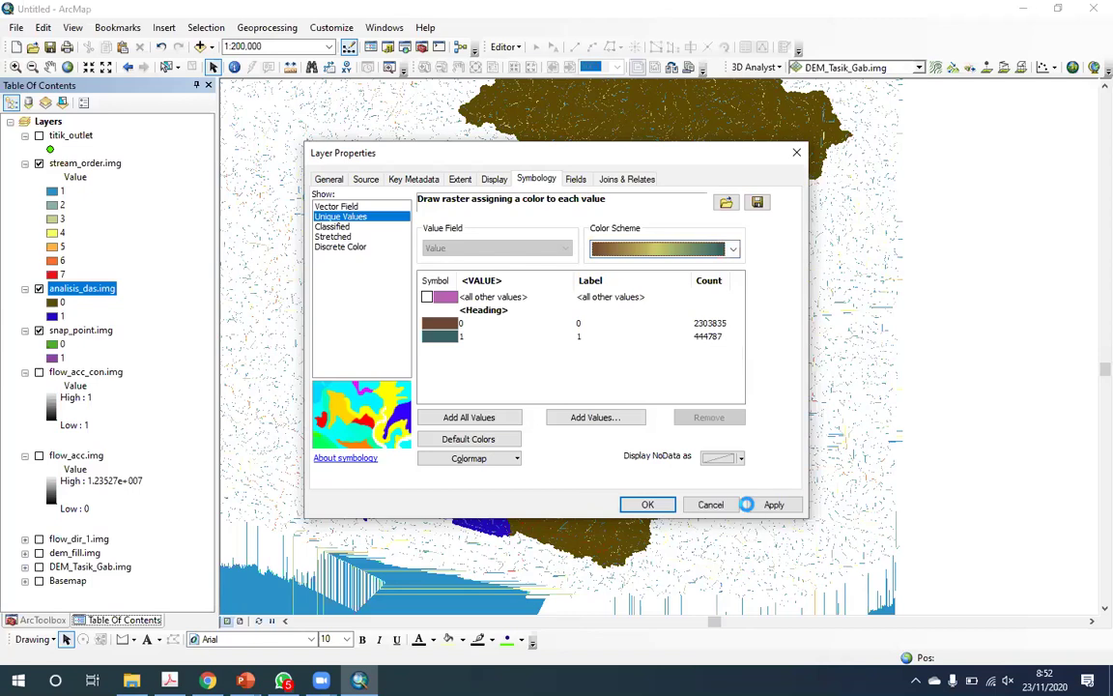
click(749, 504)
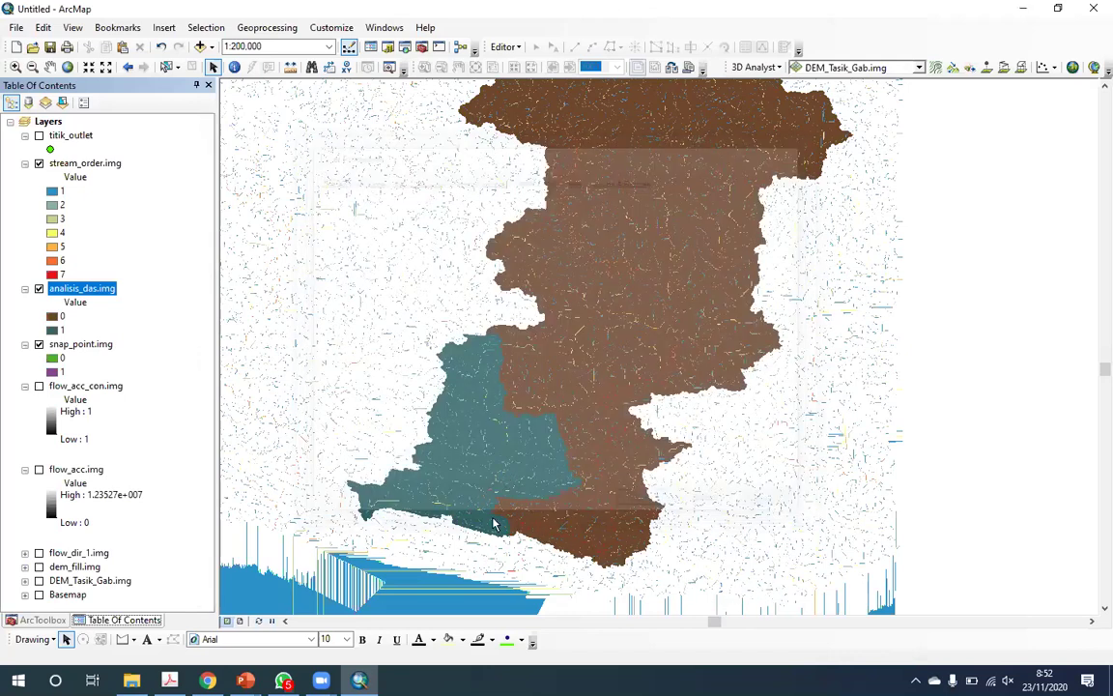
- Copy the value 0 cell count from the analisis_das.img attribute table into cell E2 of a new blank Excel workbook
scroll(400, 437, down, 3)
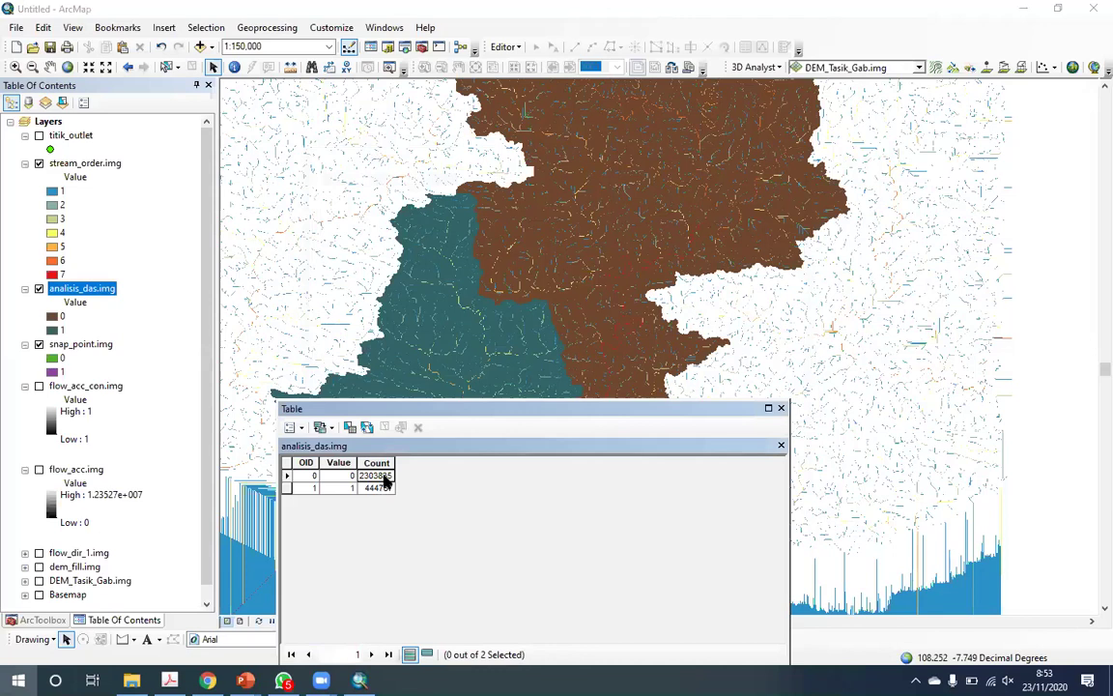
key(super)
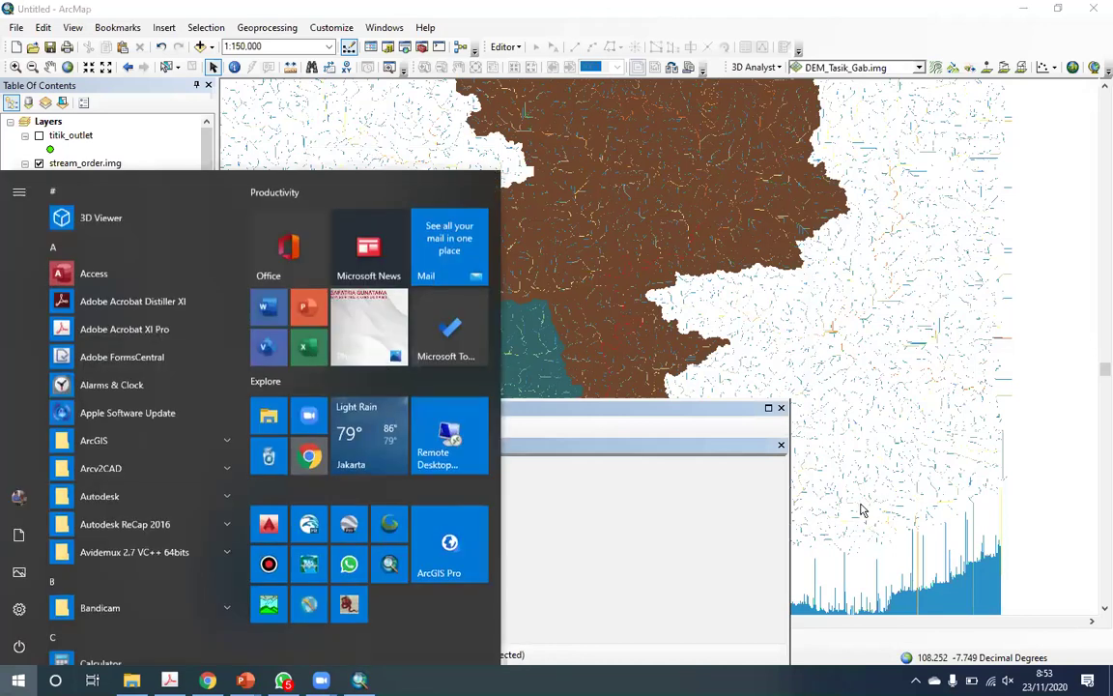
click(309, 346)
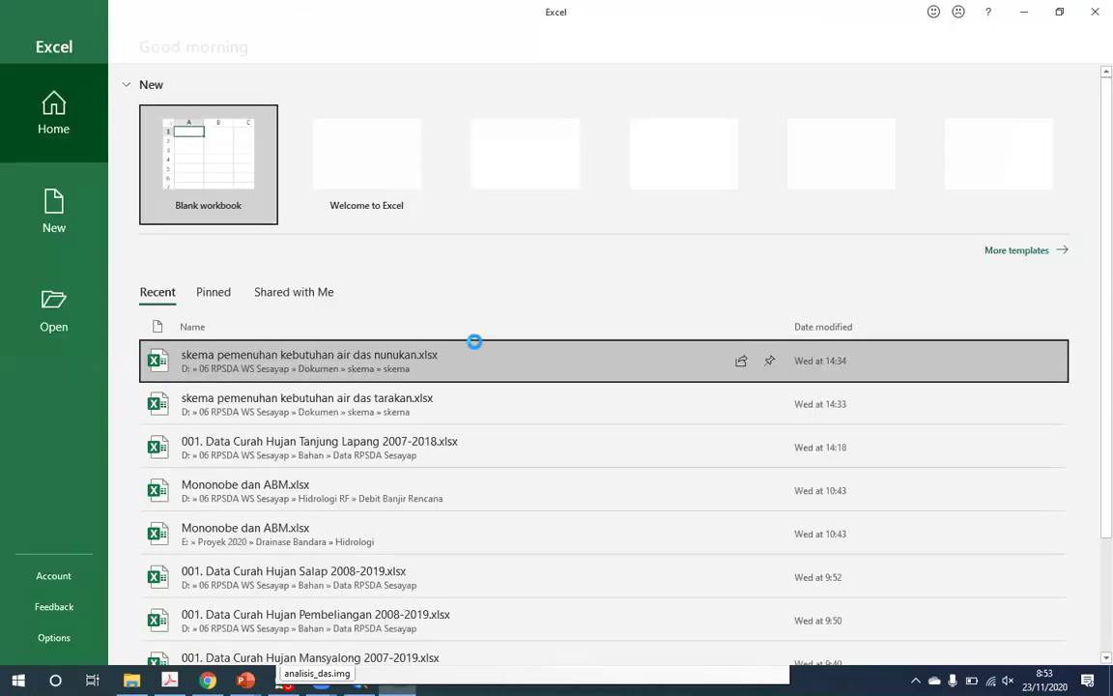
click(256, 205)
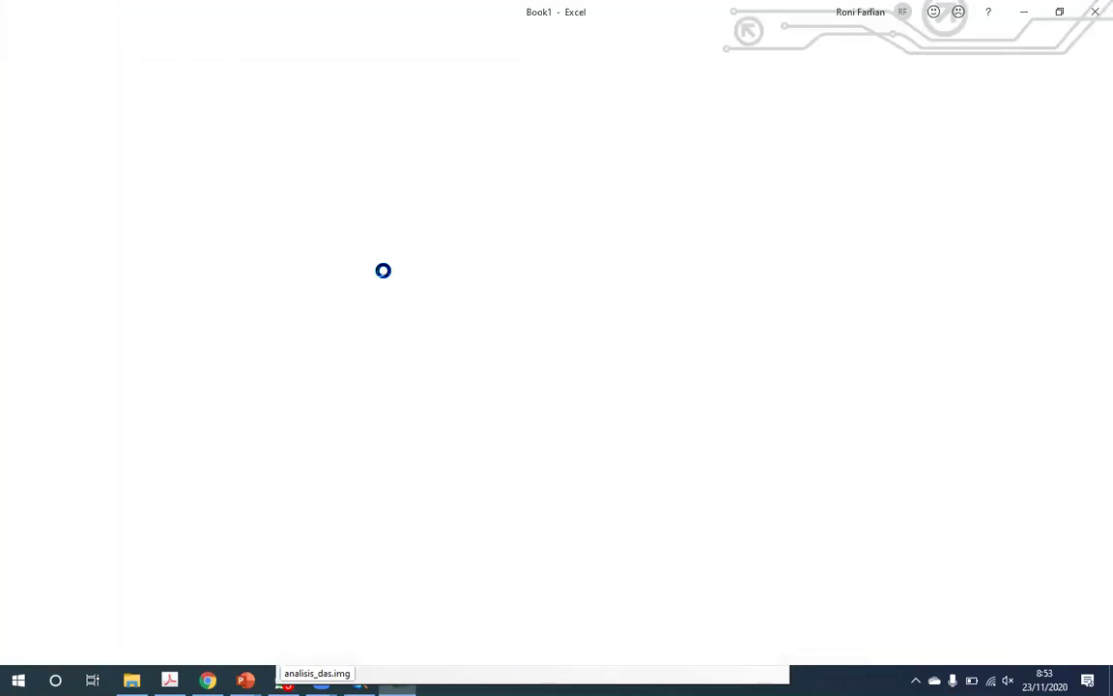
click(205, 201)
text(2303835)
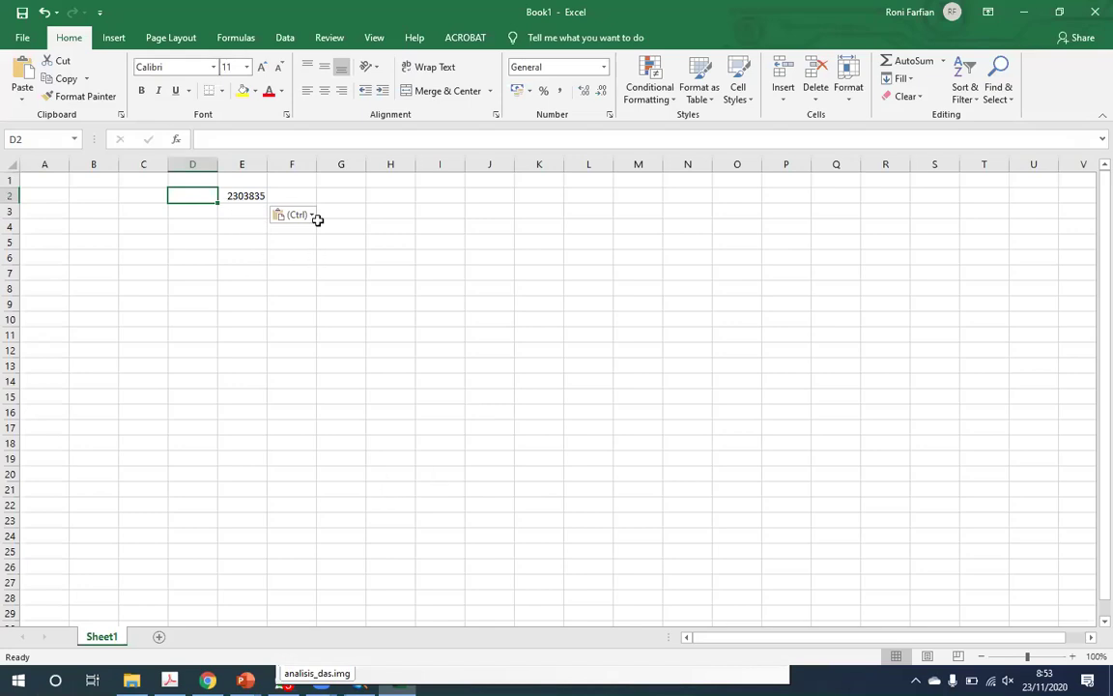
- Label D2 Sungai Utama and D3 Anak Sungai, and enter the value 1 cell count 444787 in E3
key(alt+Tab)
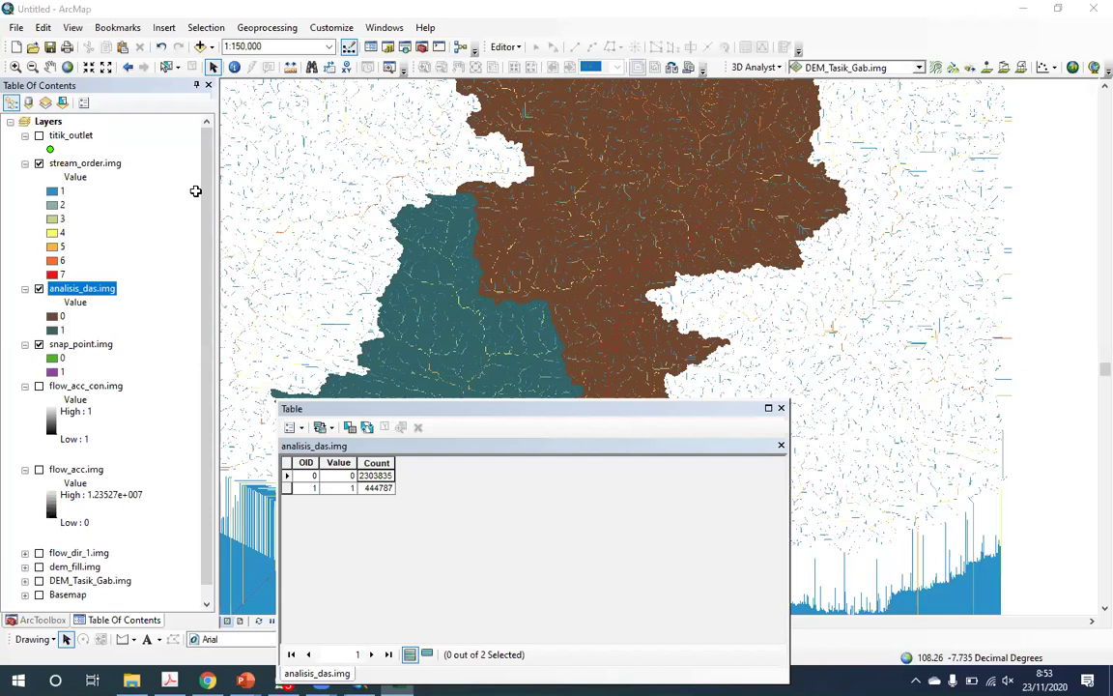
key(alt+Tab)
text(Sungai Utama)
key(Return)
text(Anak Sungai)
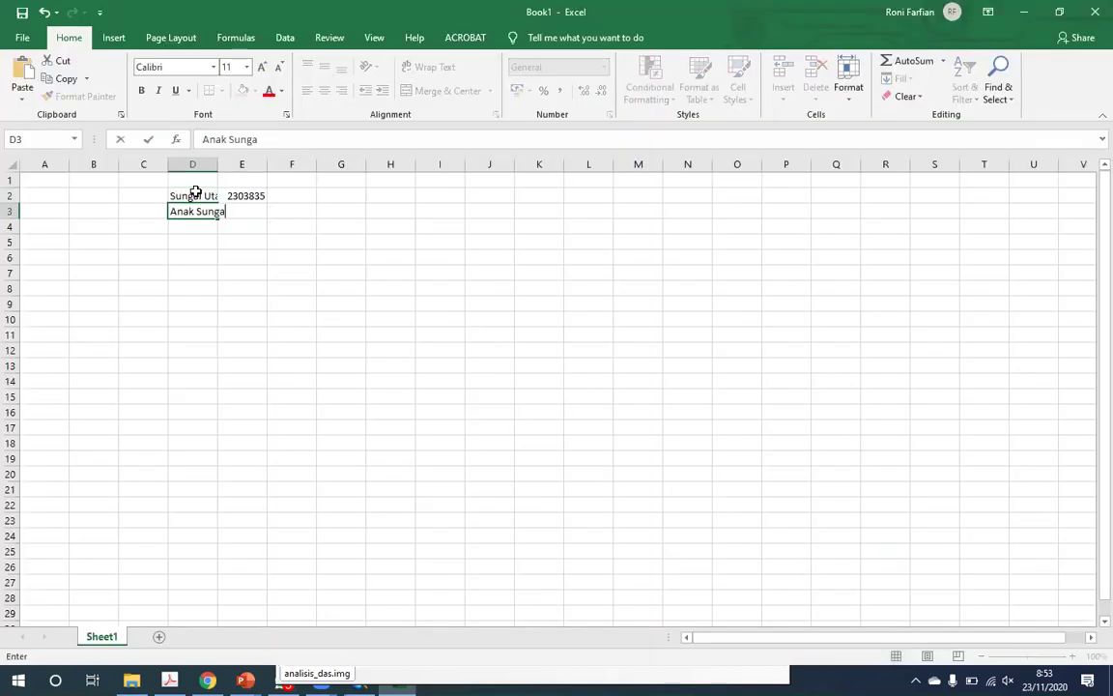
key(Escape)
key(Up)
key(Down)
text(Anak Sungai)
key(ctrl+Return)
key(Return)
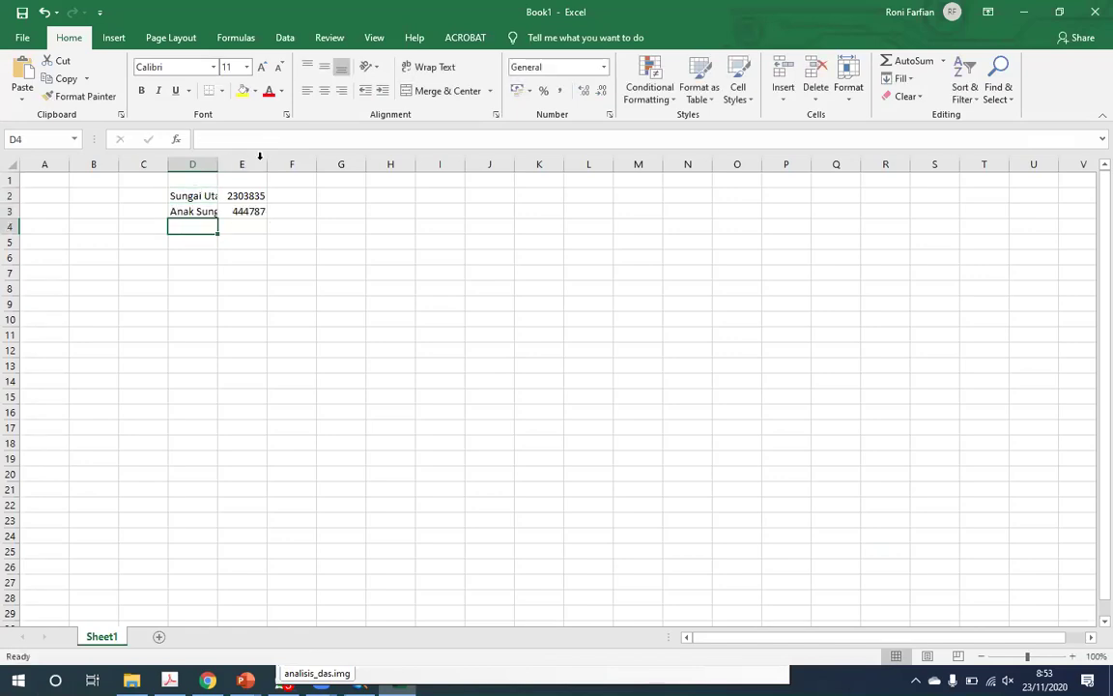
- Head column E as Jumlah Cell and fit the widths of columns D and E to their contents
double_click(218, 165)
double_click(289, 167)
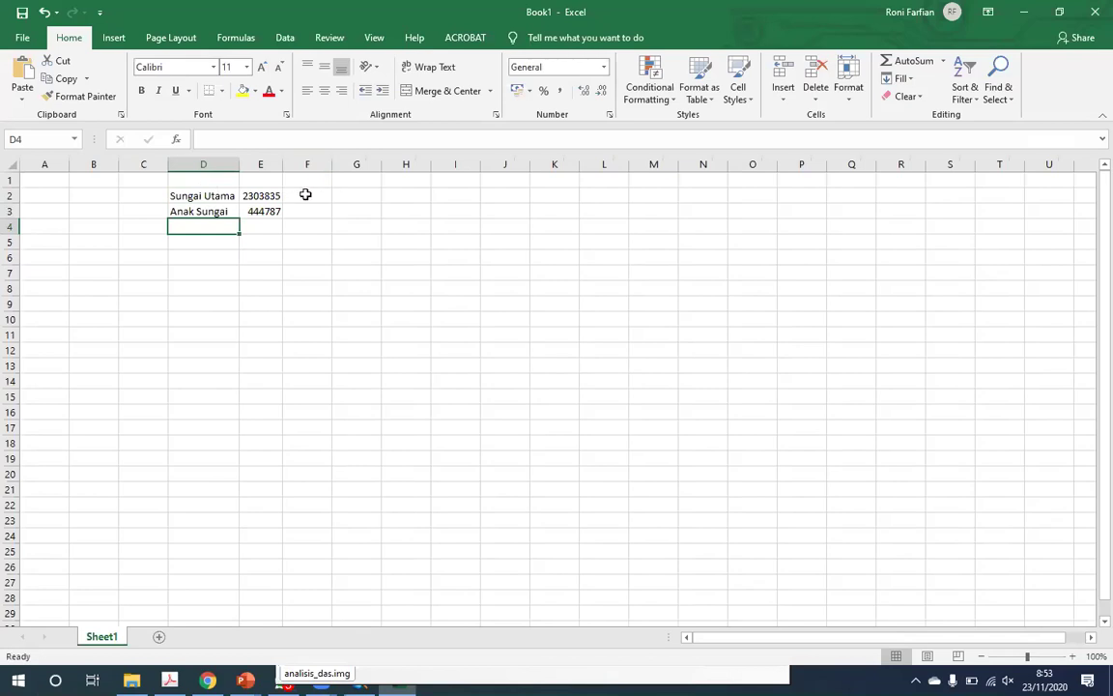
click(248, 181)
text(Jumlah Cell)
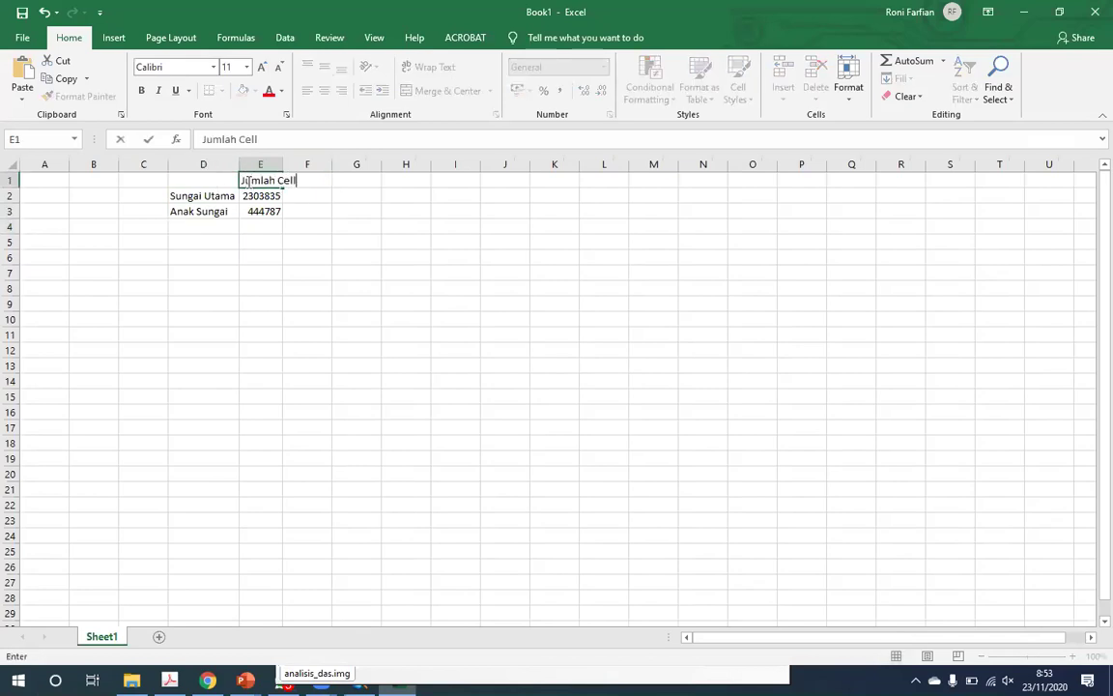
key(Return)
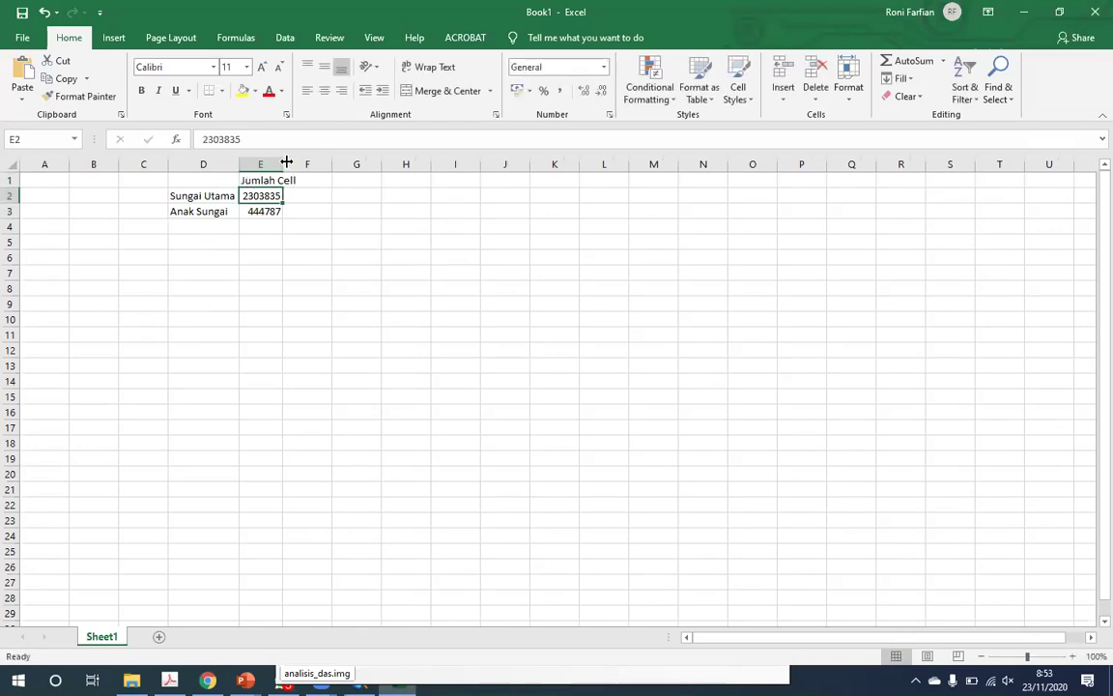
double_click(287, 163)
click(346, 210)
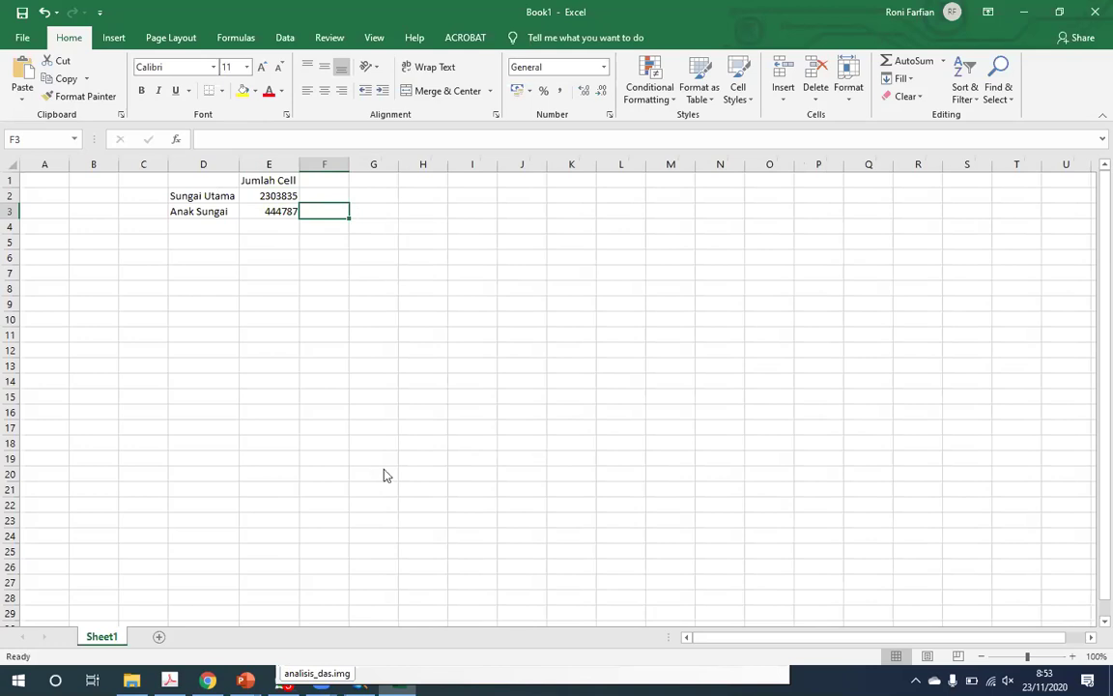
- Switch to ArcMap and select the value 0 and value 1 records in turn to match each with its watershed
key(alt+Tab)
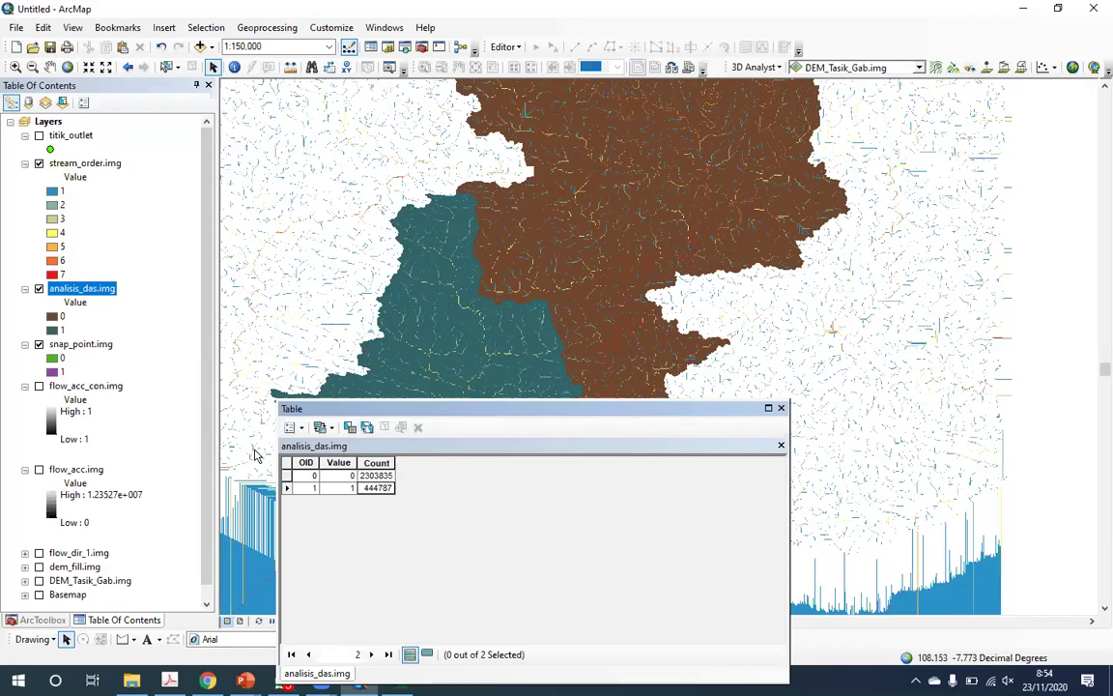
click(285, 478)
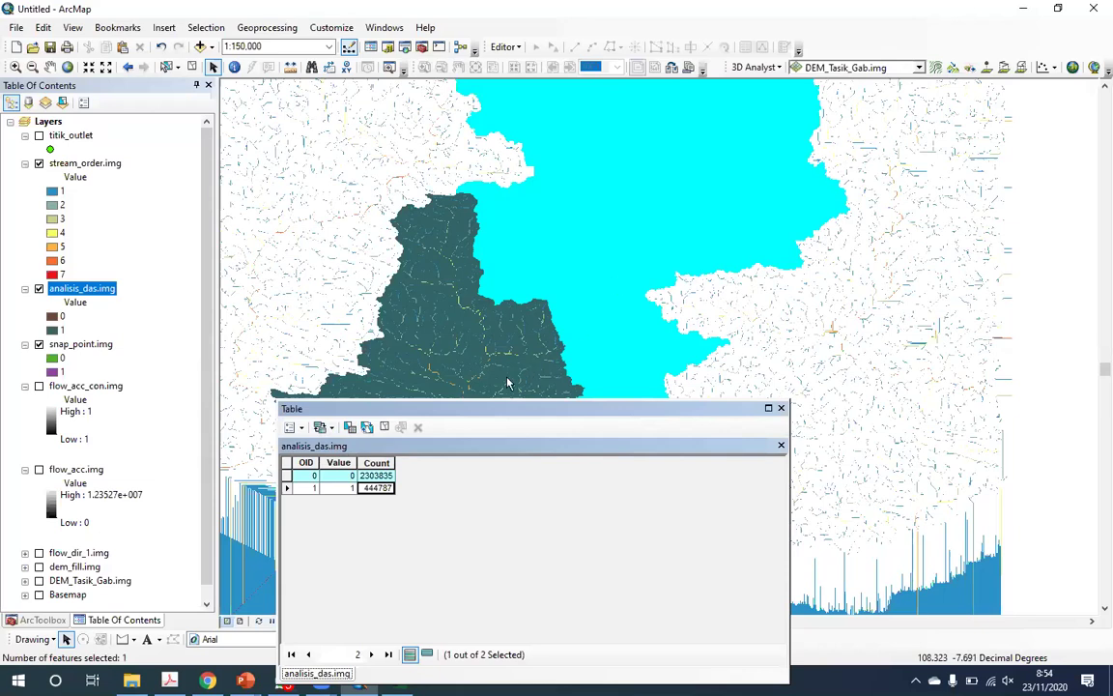
click(286, 488)
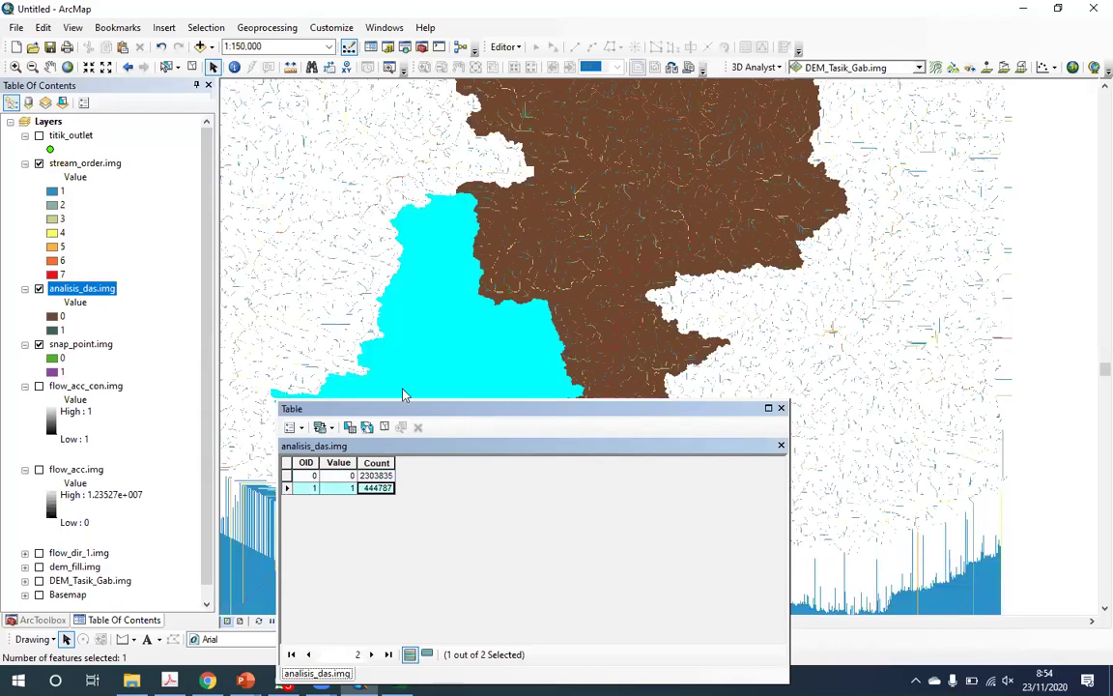
- Check the raster cell size in the source properties of the analisis_das.img layer
right_click(91, 289)
click(138, 520)
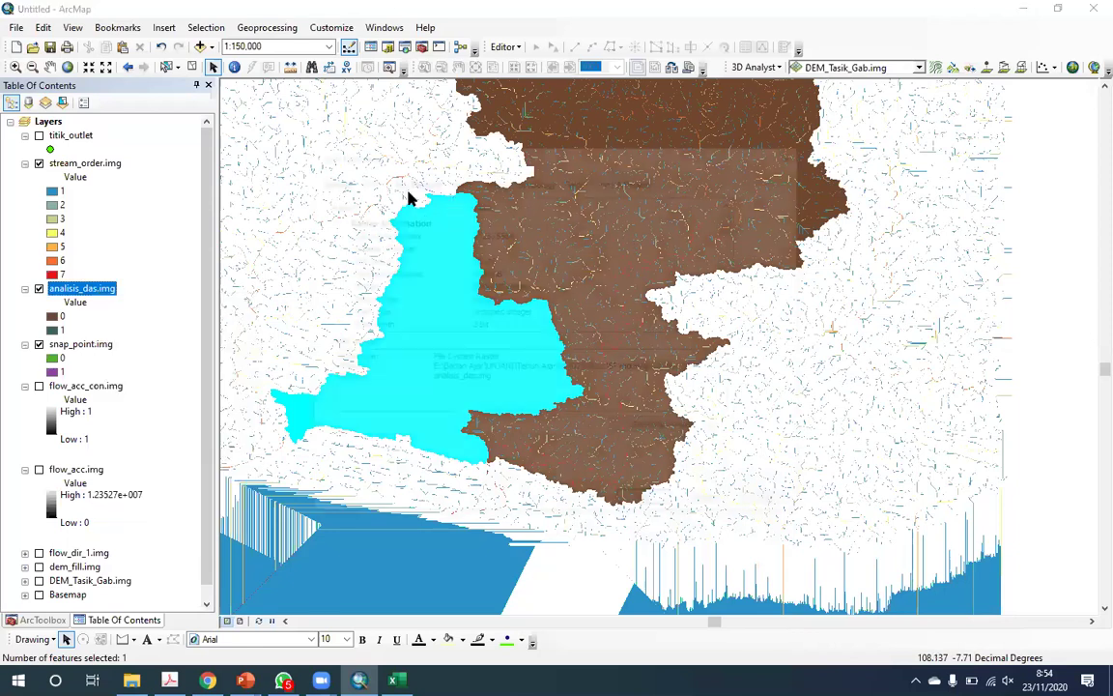
click(524, 260)
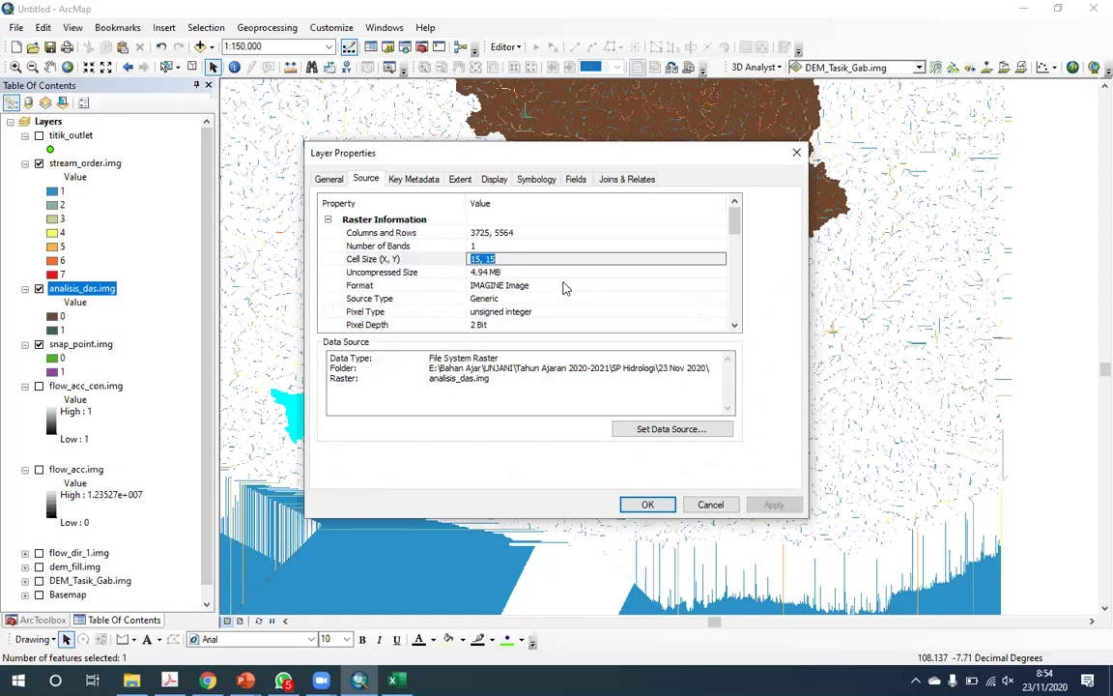
key(Left)
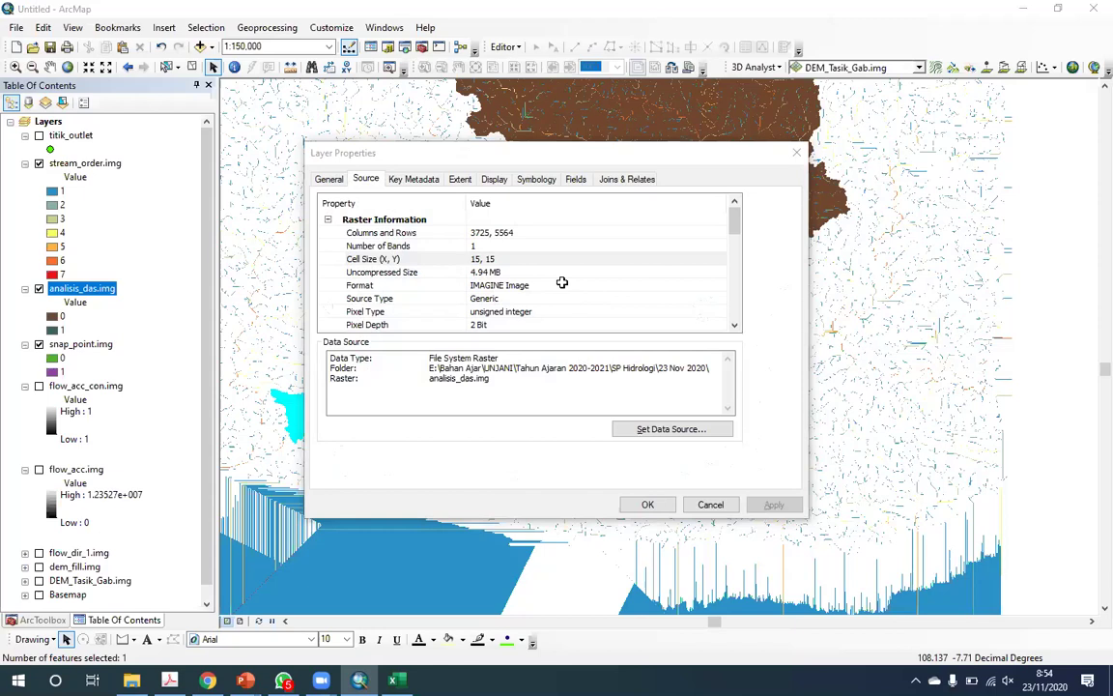
- In the Excel workbook, calculate the Sungai Utama area in F2 as =E2*15*15 and head the column Luas m2
key(alt+Tab)
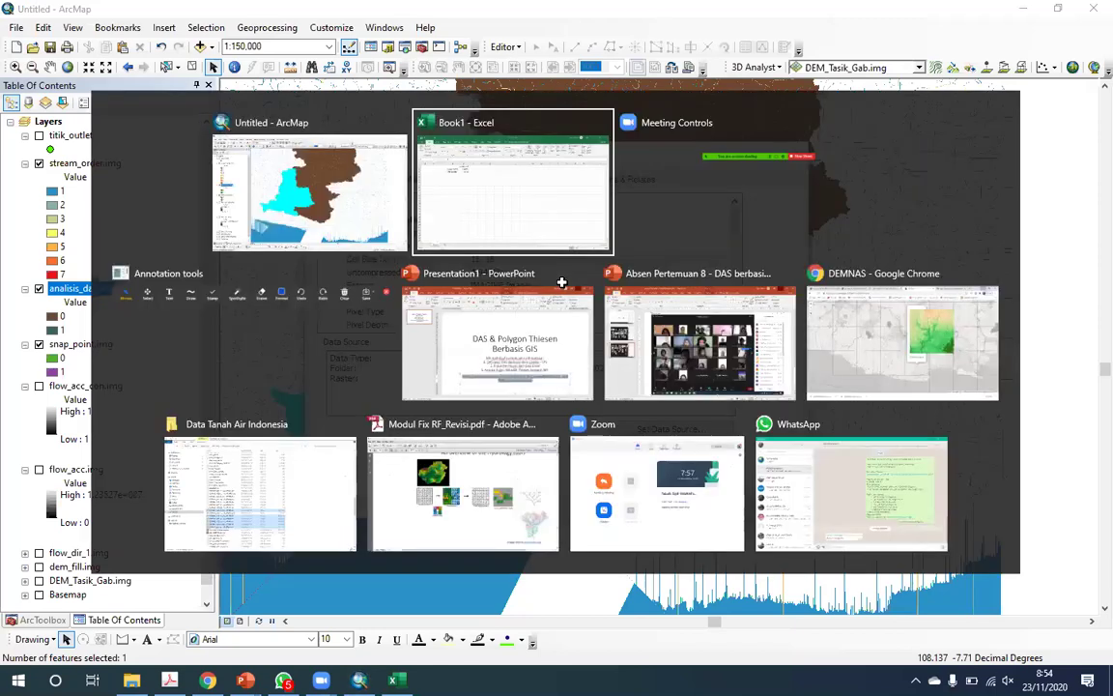
text(518362875)
key(Return)
key(Up)
key(Right)
key(Left)
key(Up)
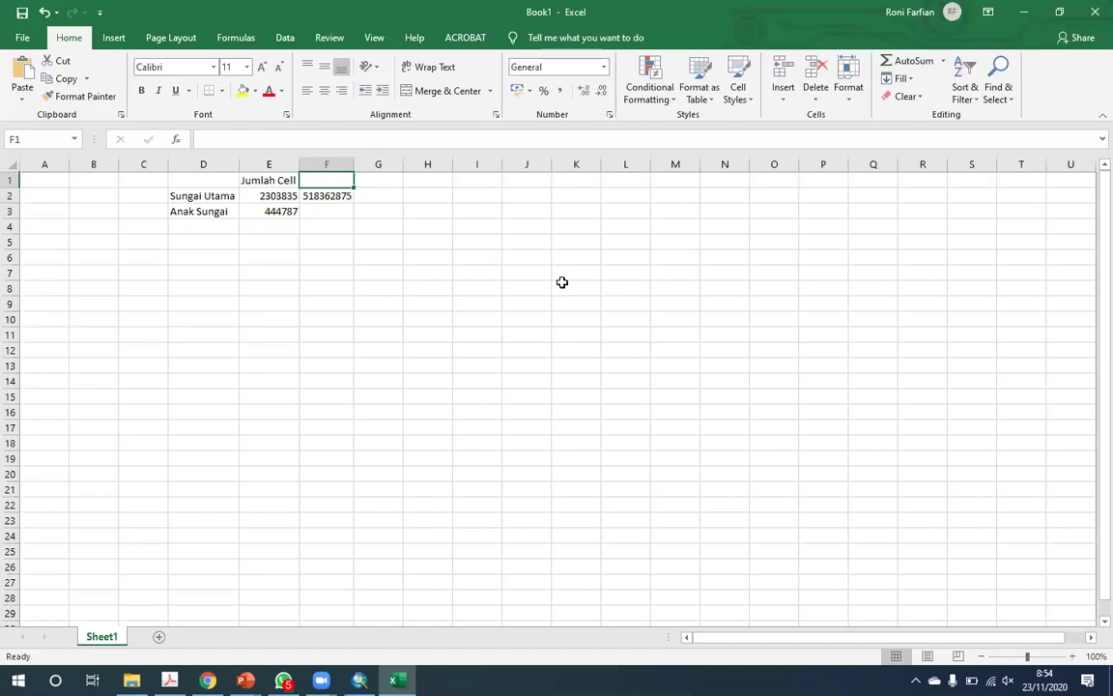
text(L)
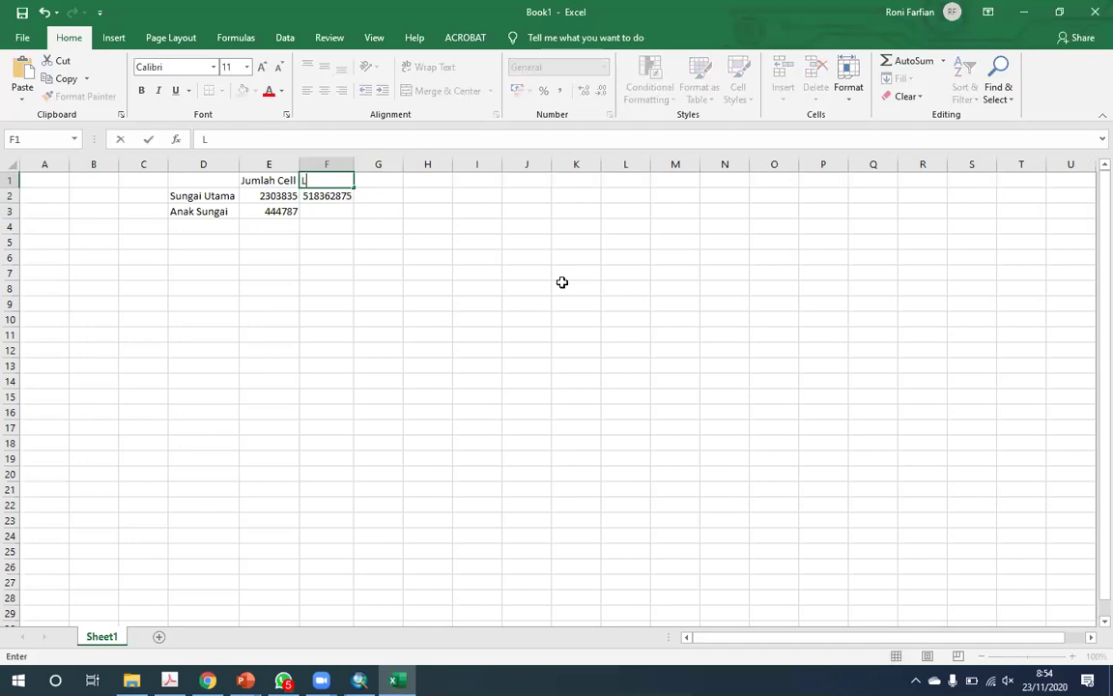
text(uas m2)
- Add an Ha column in G and convert the Sungai Utama area to hectares with =F2/1e4
key(Right)
text(Ha)
key(Return)
text(=)
key(Left)
text(/1e4)
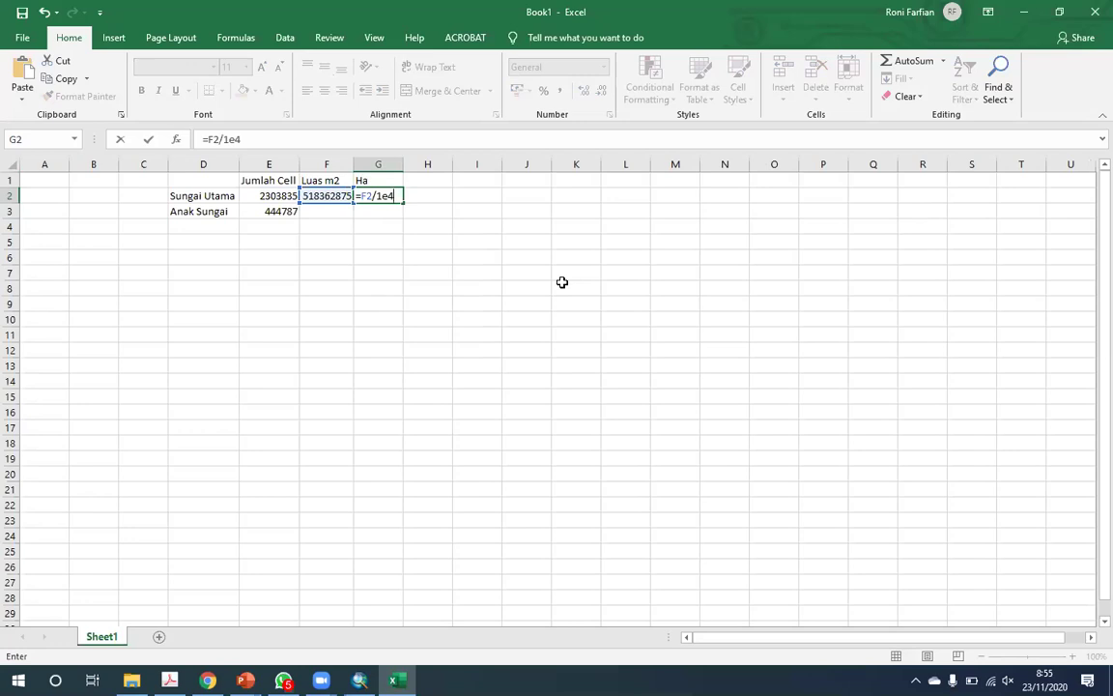
key(Return)
- Copy the square-metre and hectare formulas from F2 and G2 down to the Anak Sungai row
key(Up)
key(Left)
key(ctrl+c)
key(Down)
key(ctrl+v)
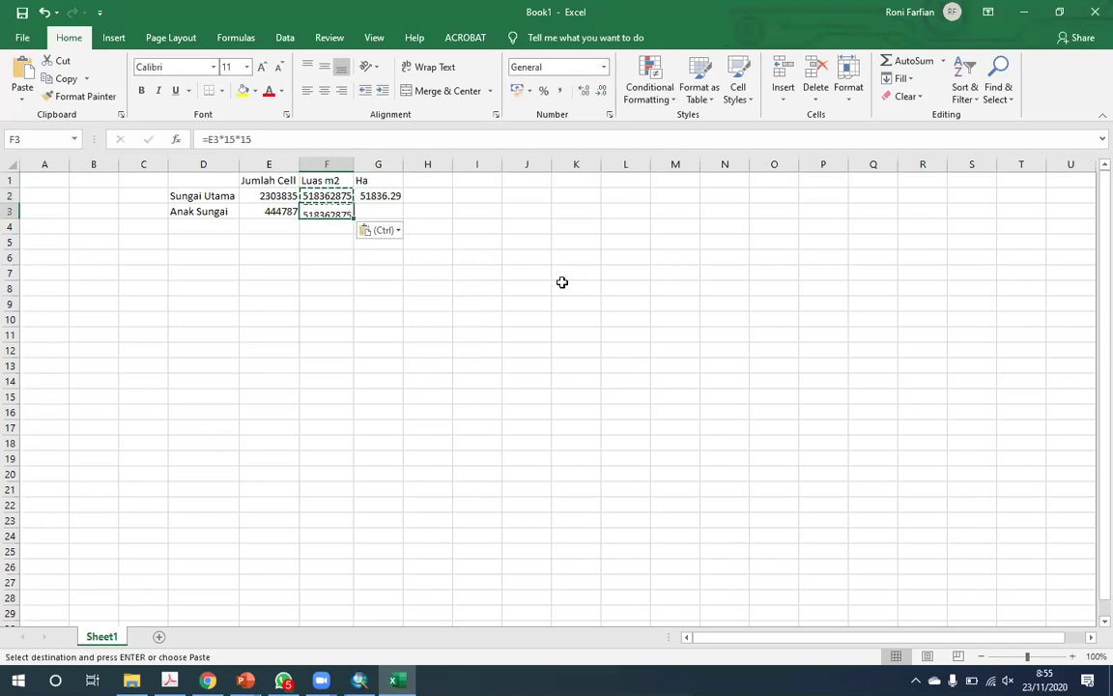
key(Right)
key(Up)
key(ctrl+c)
key(Down)
key(ctrl+v)
- Add a Km2 column in H with =F2/1e6 for Sungai Utama and copy the formula to the Anak Sungai row
key(Up)
key(Up)
key(Right)
text(Km2)
key(Return)
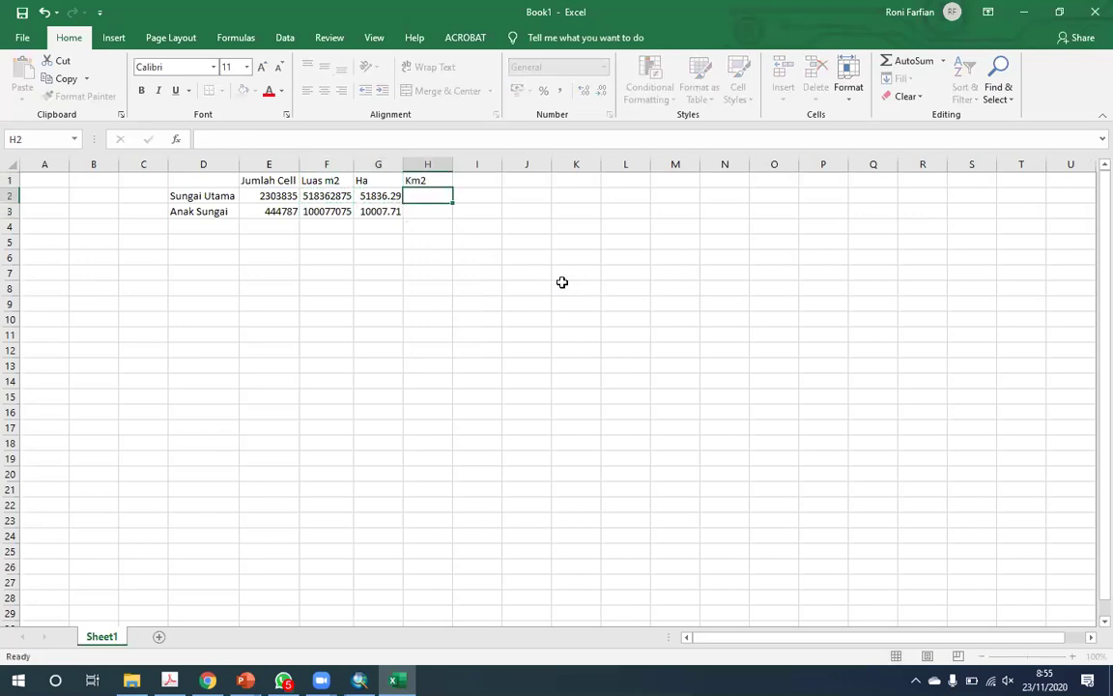
text(=)
key(Left)
key(Left)
text(/1e6)
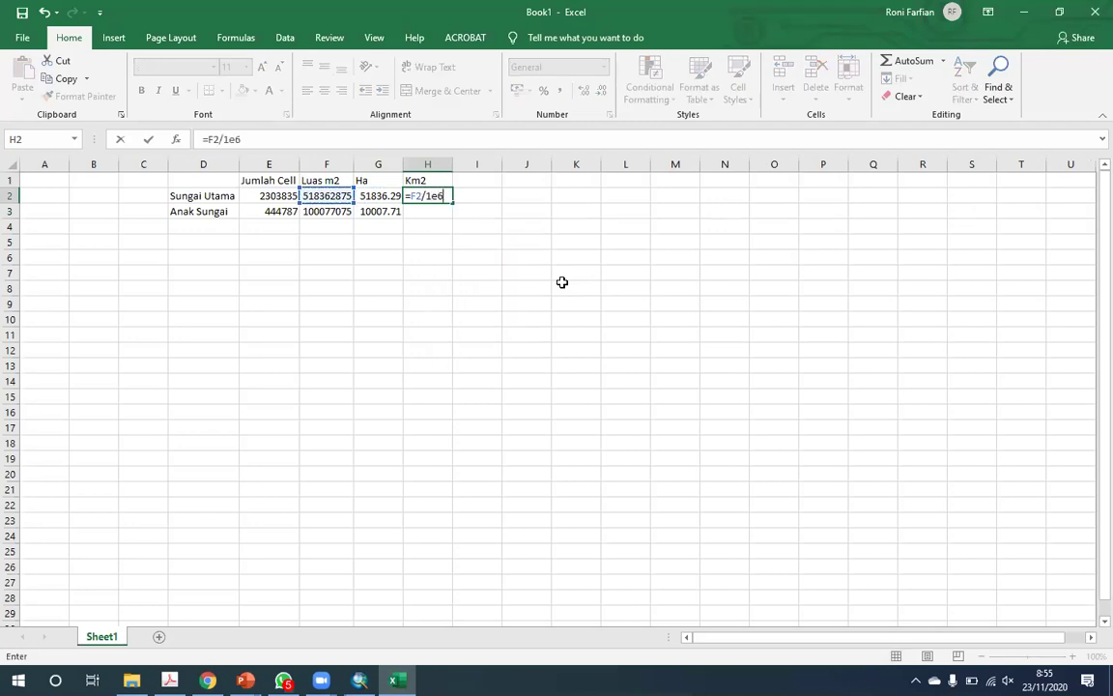
key(Return)
key(Up)
key(ctrl+v)
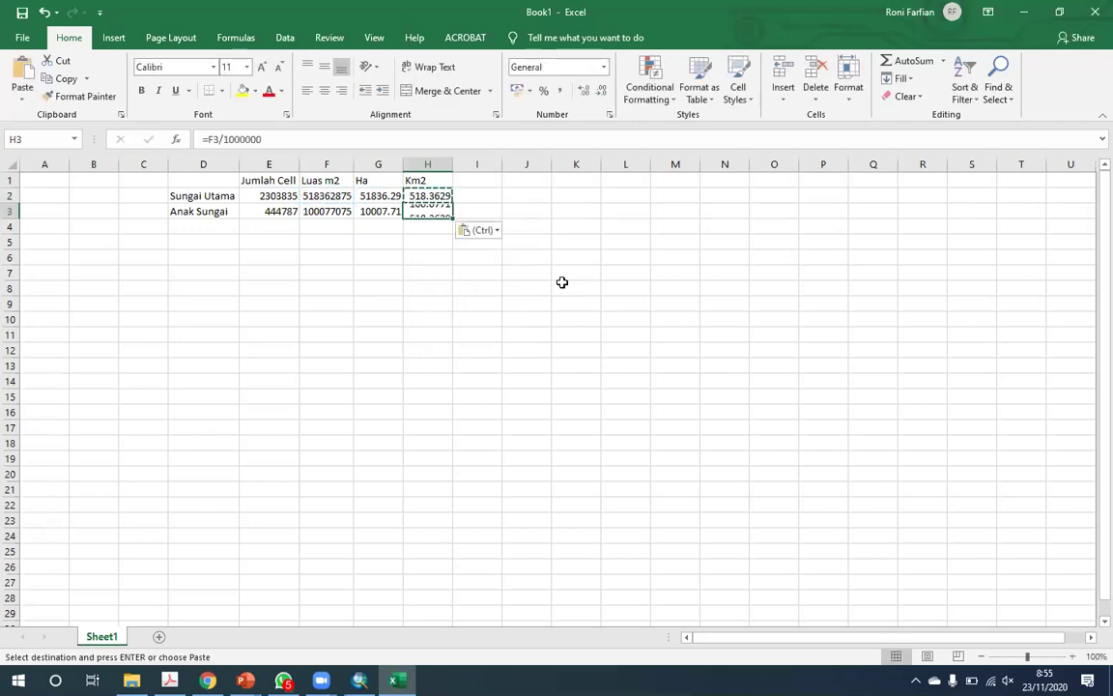
key(Escape)
key(Up)
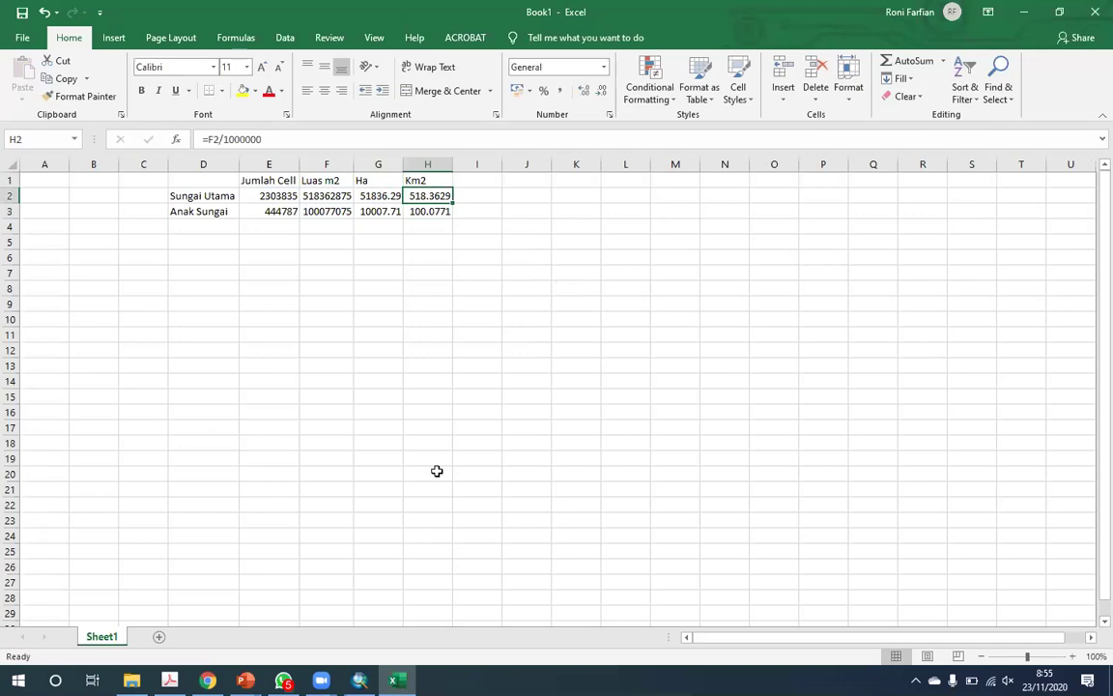
- Switch to ArcMap, close the layer properties and convert analisis_das.img to polygons by Value, saving them as batas_das.shp in the 23 Nov 2020 folder
click(360, 679)
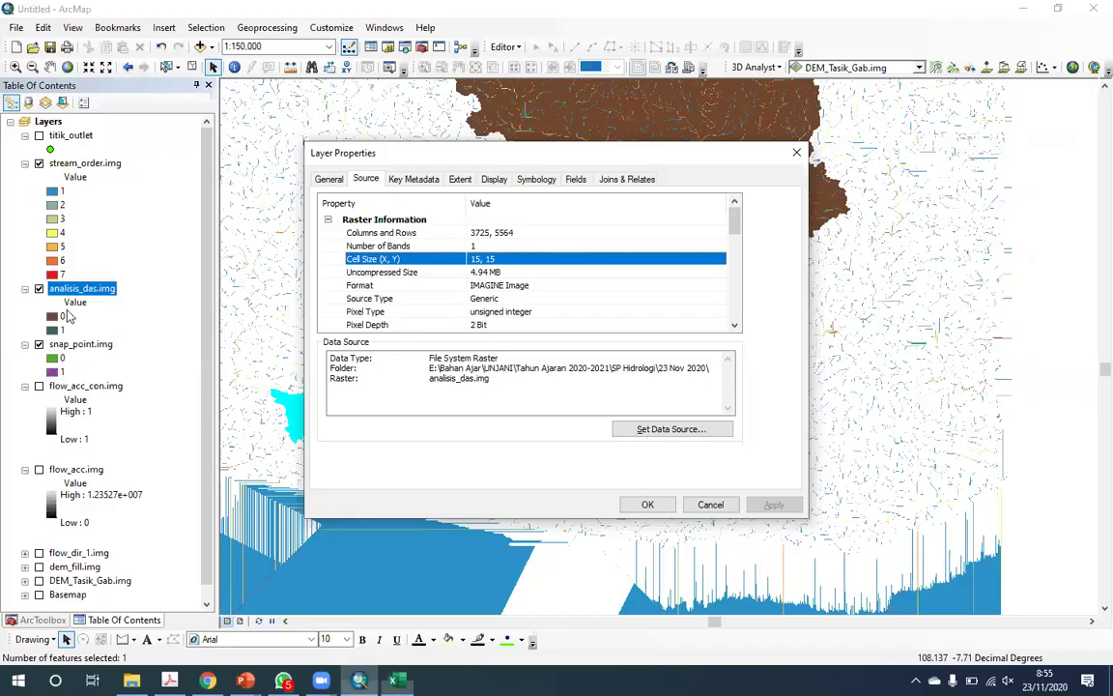
key(Escape)
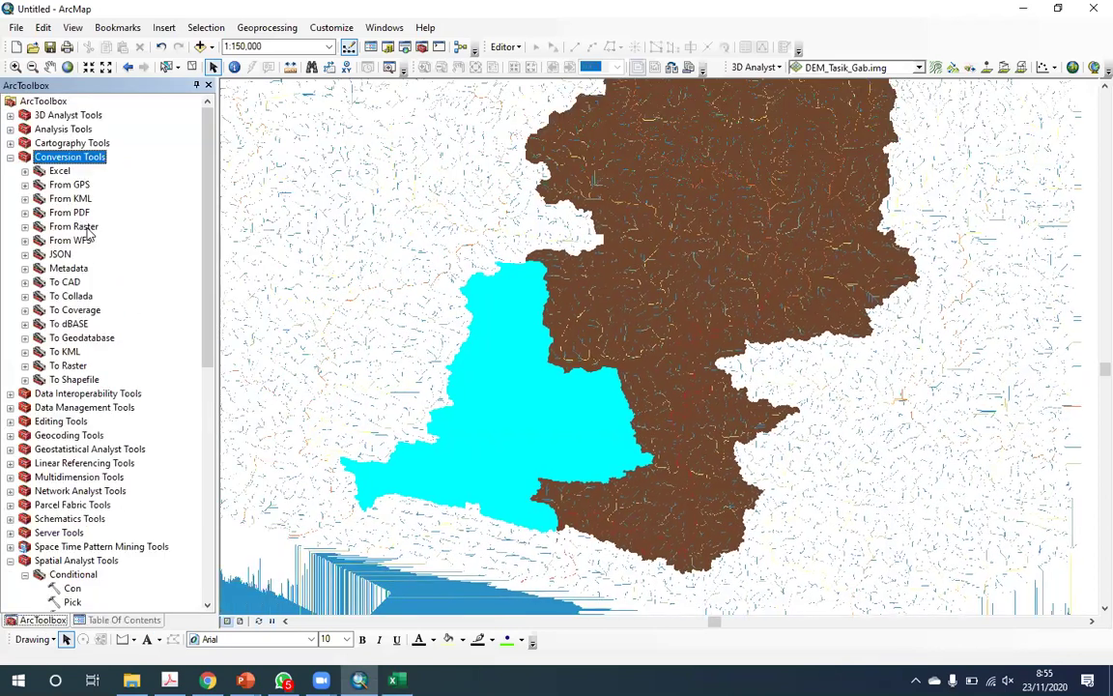
double_click(85, 228)
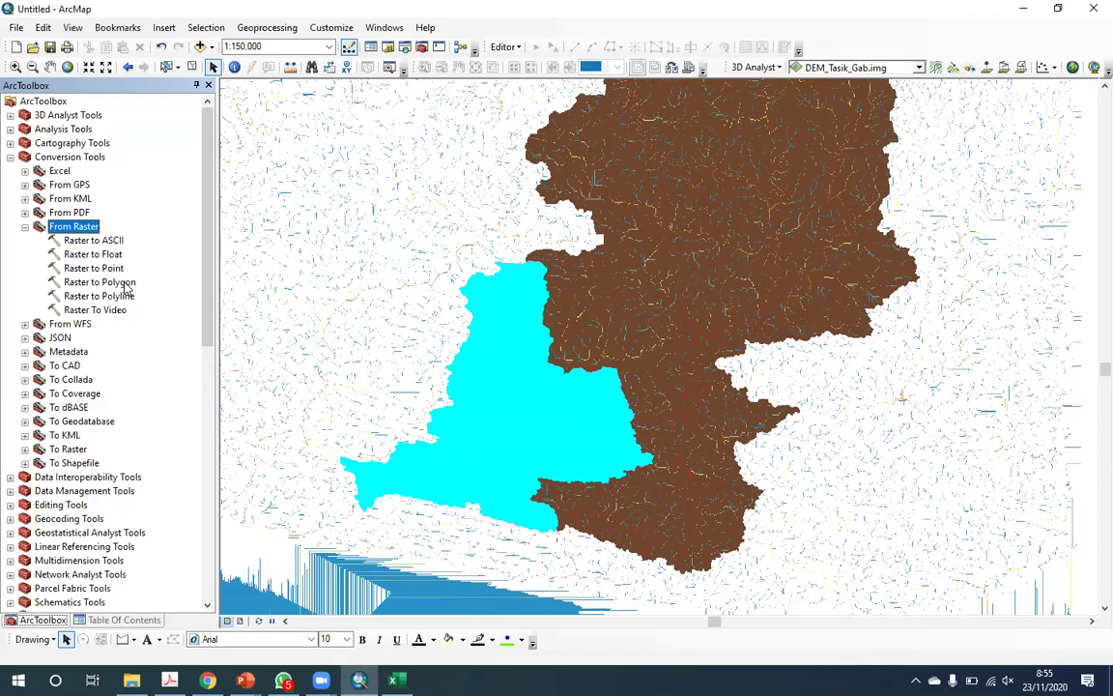
click(125, 284)
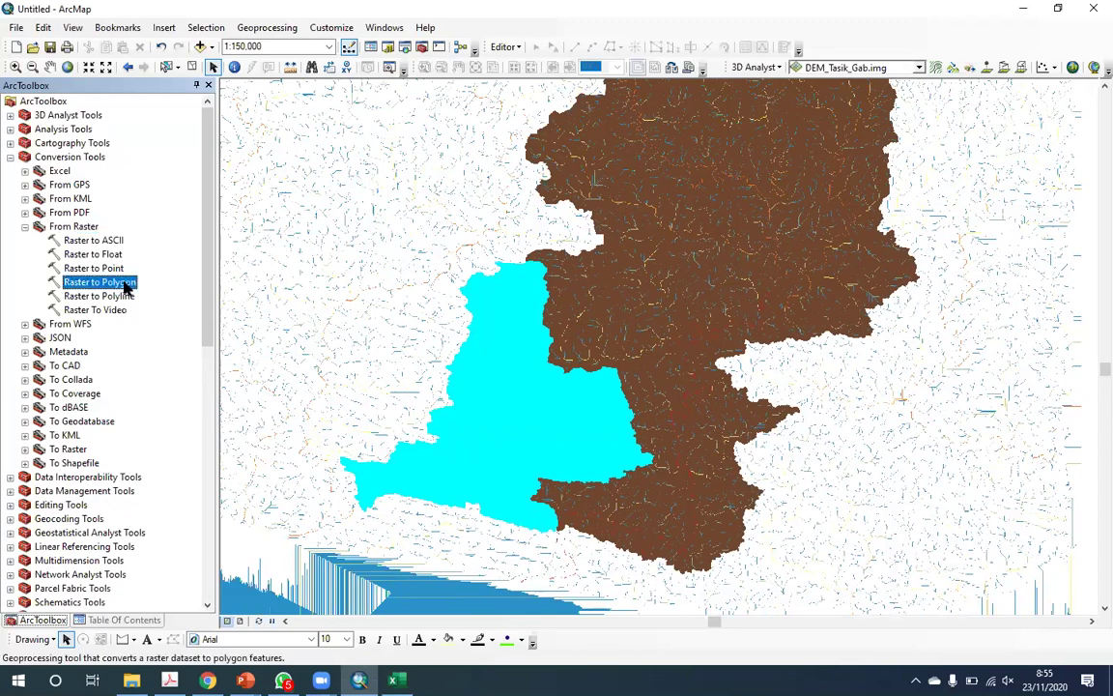
double_click(126, 284)
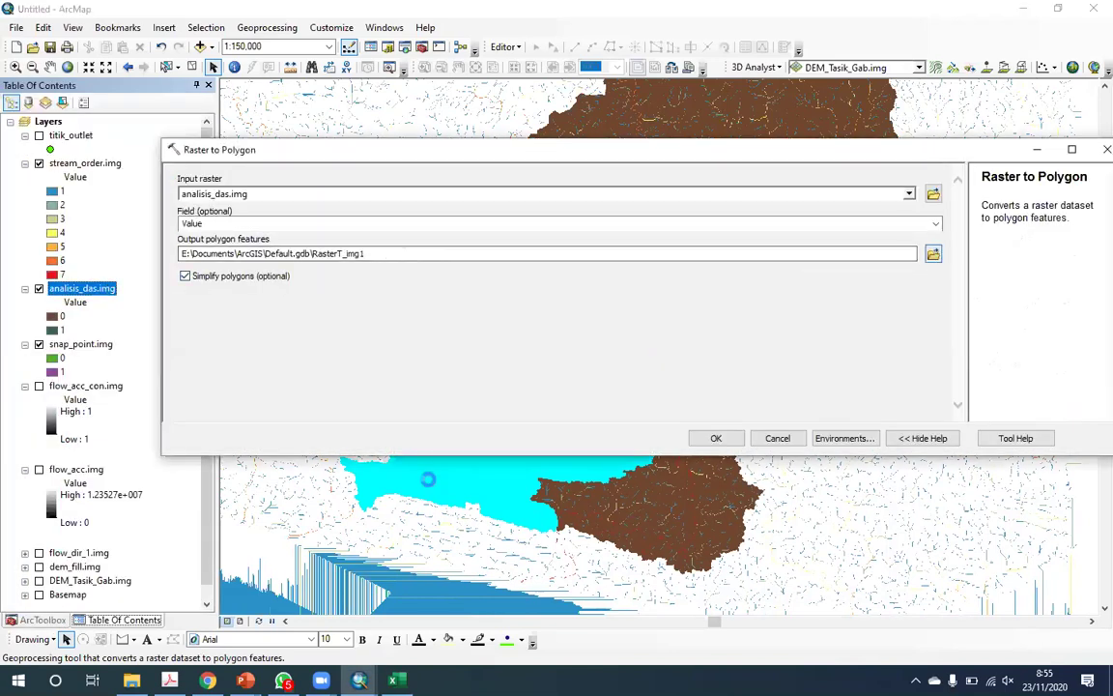
click(932, 253)
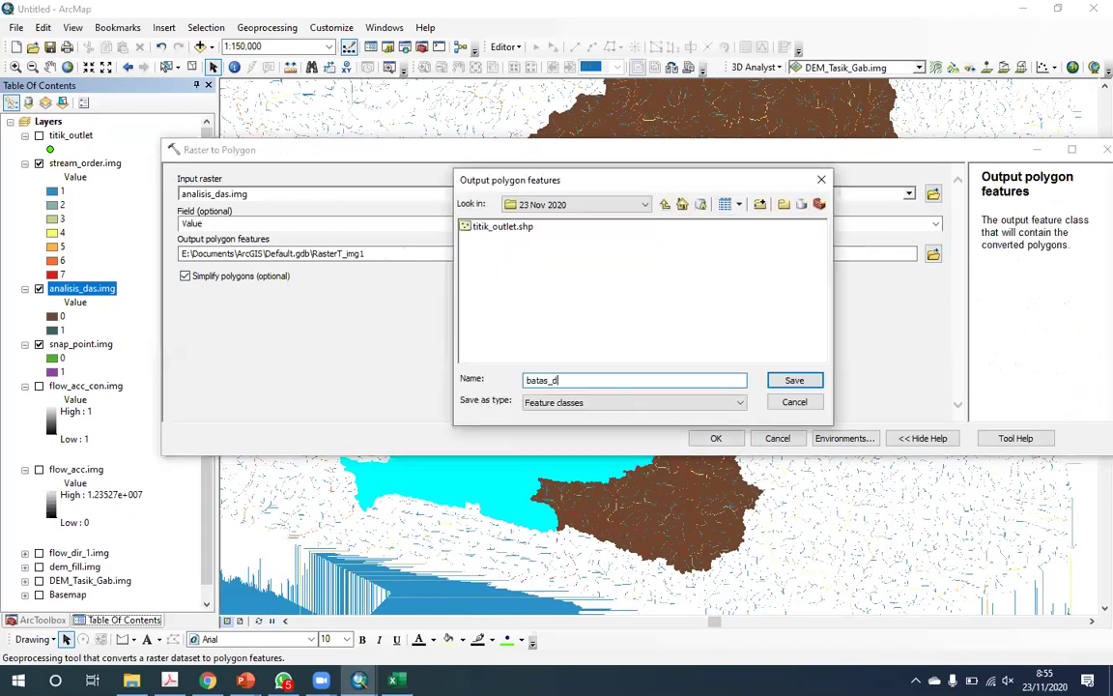
key(Return)
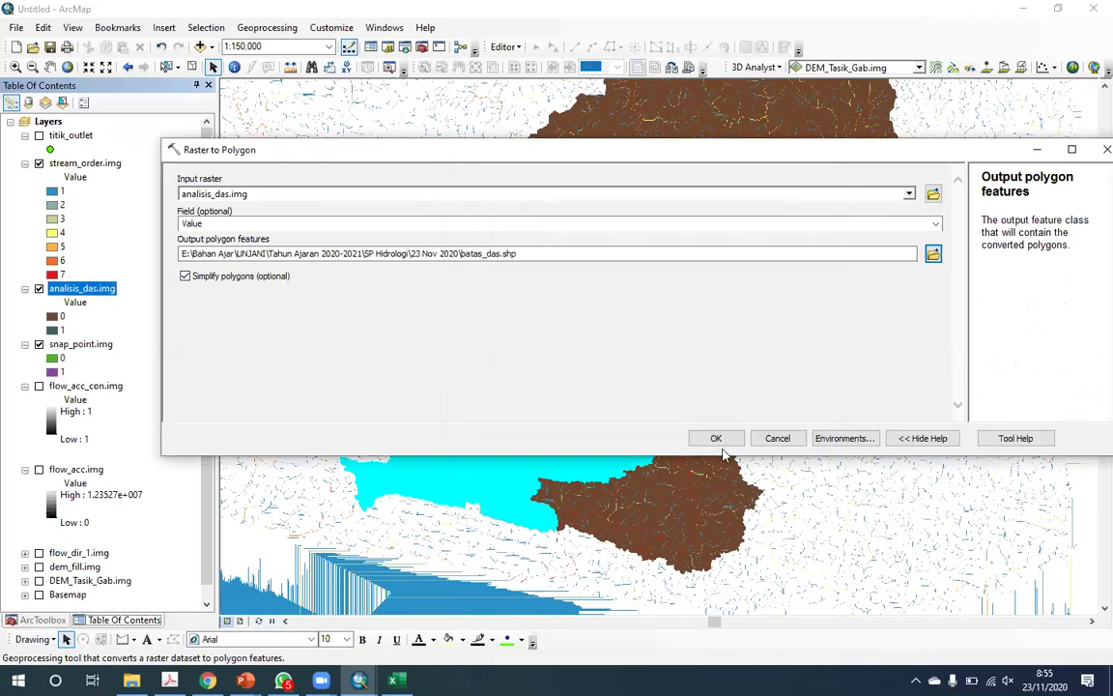
click(717, 440)
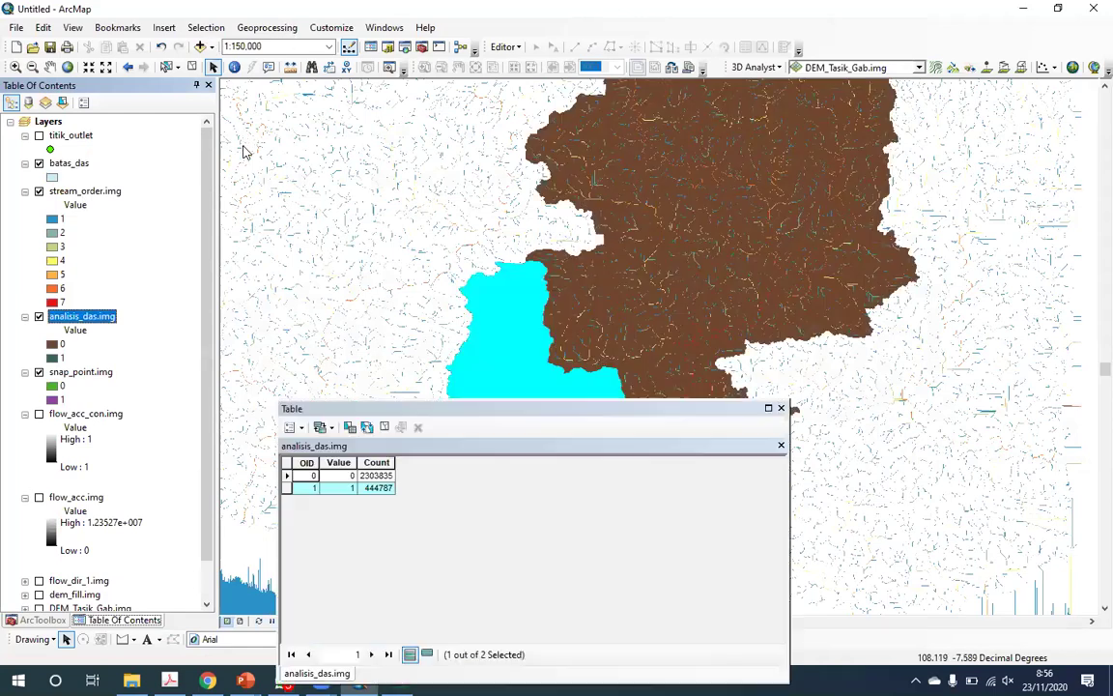
- Clear the selected features, including the highlighted watershed of analisis_das.img
click(205, 27)
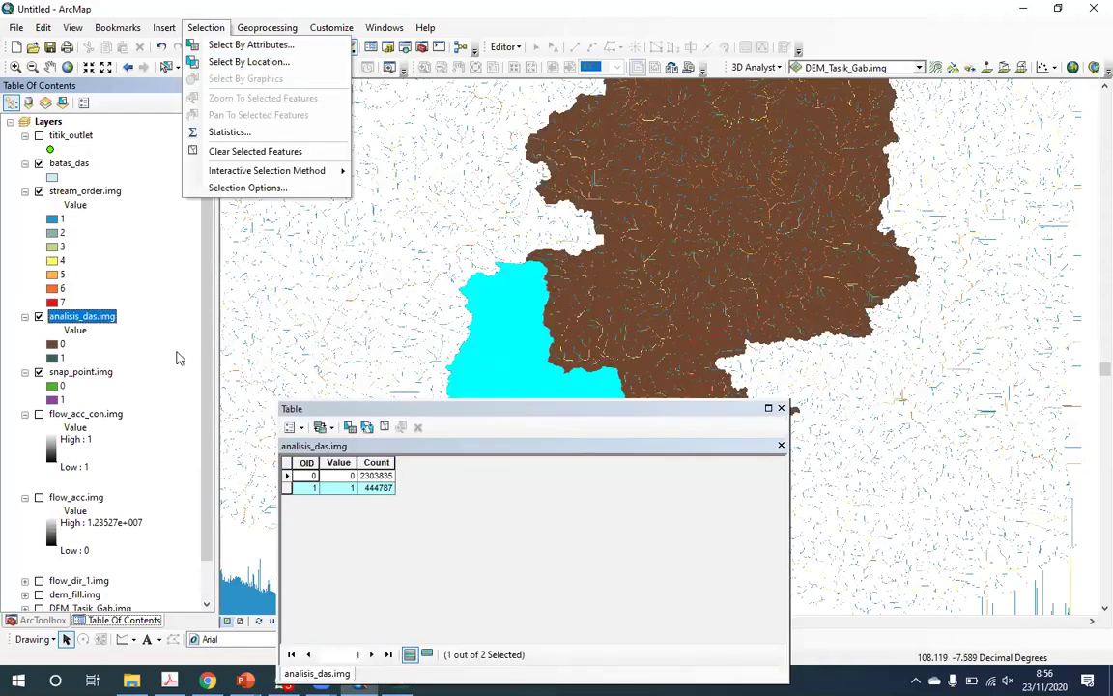
key(Down)
key(Down)
key(Down)
key(Down)
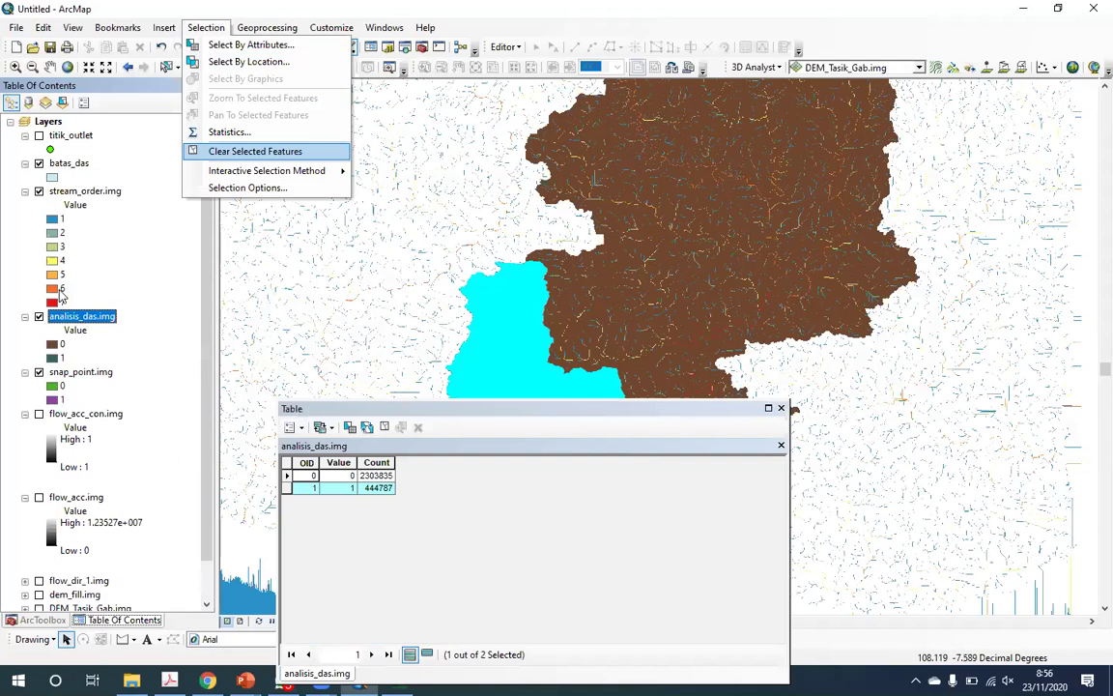